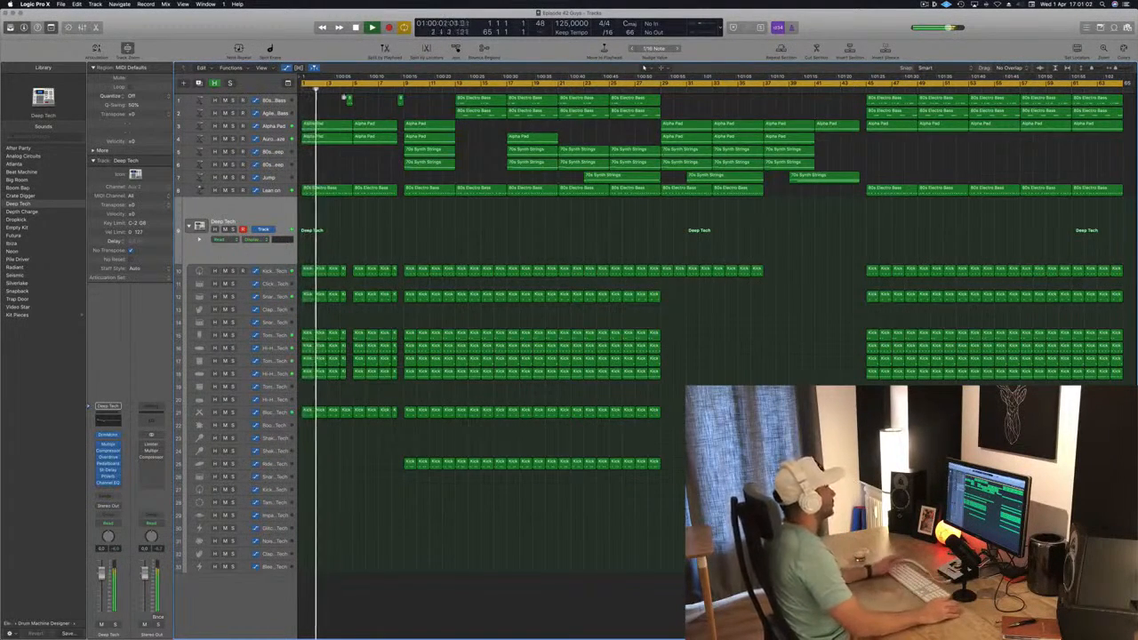
Solo the Alpha Pad track and the pad track below it in turn to hear each part alone
{"action": "left_click", "coordinate": [272, 128]}
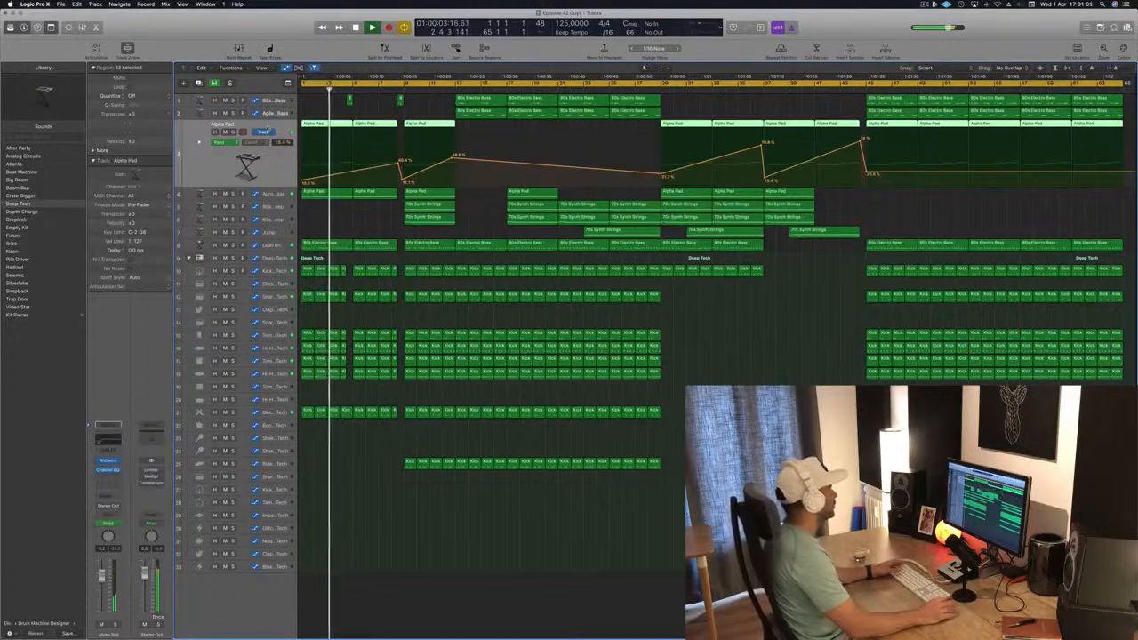
{"action": "left_click", "coordinate": [233, 132]}
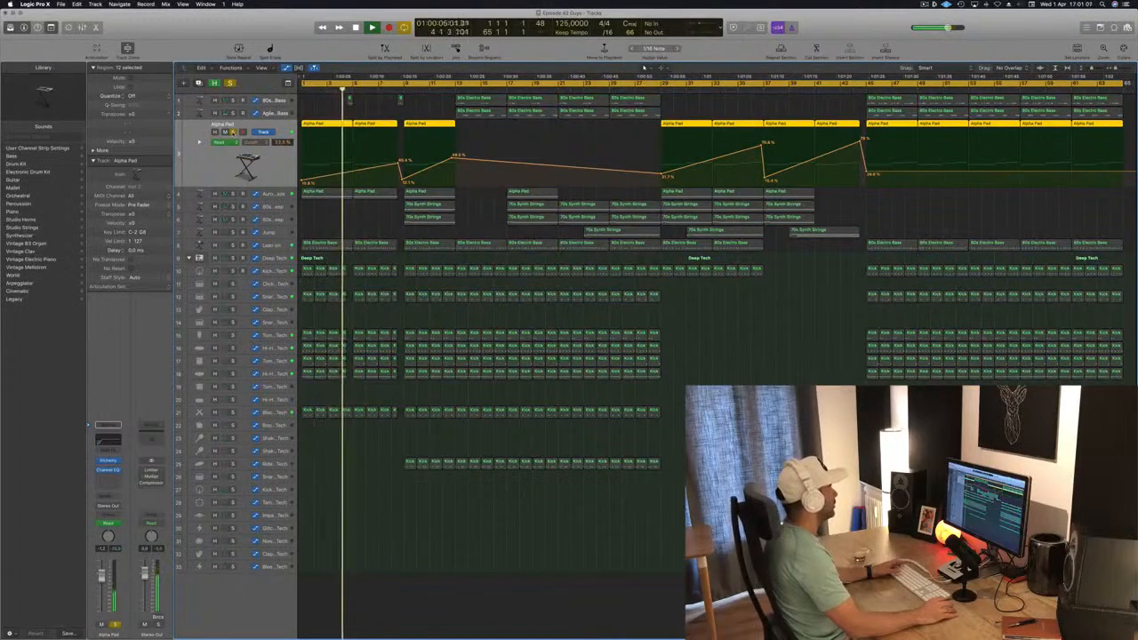
{"action": "left_click", "coordinate": [233, 133]}
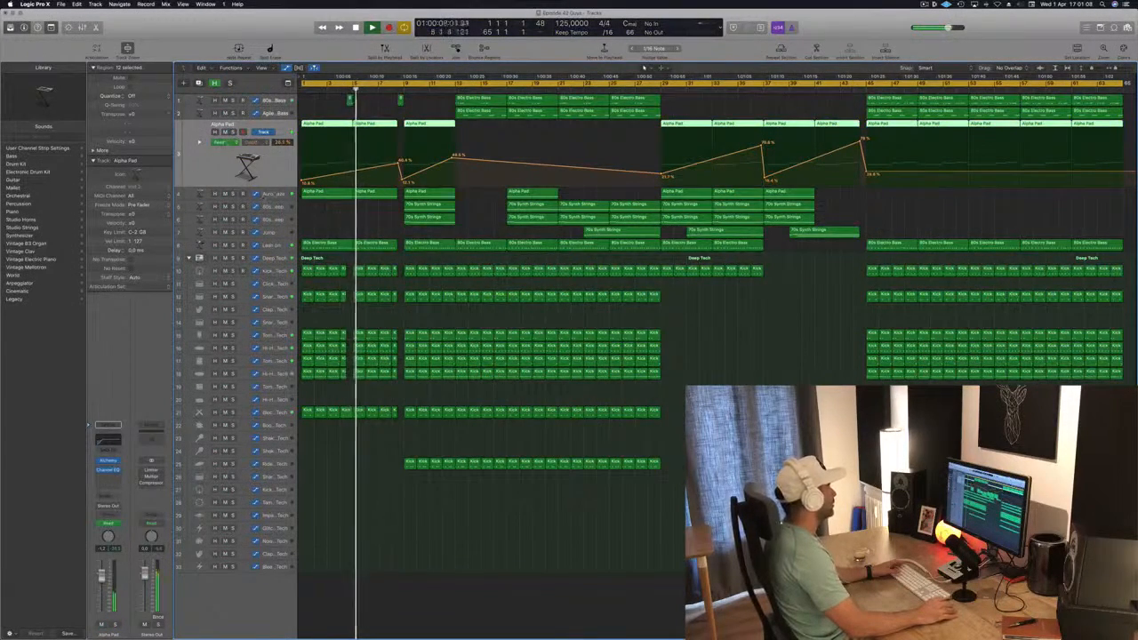
{"action": "left_click", "coordinate": [233, 194]}
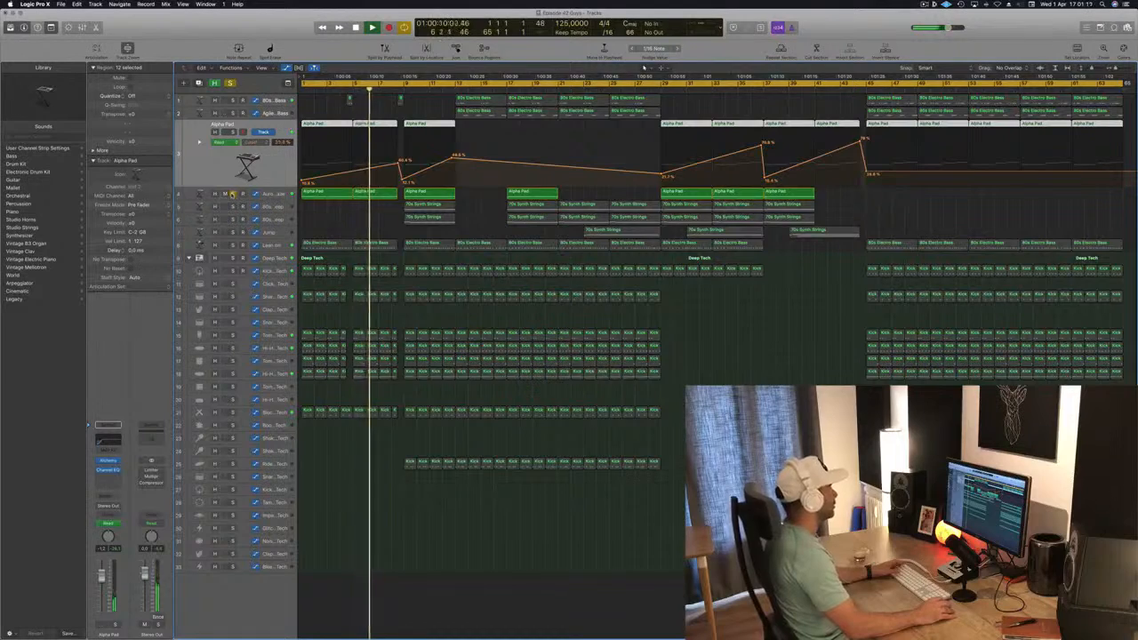
{"action": "left_click", "coordinate": [233, 193]}
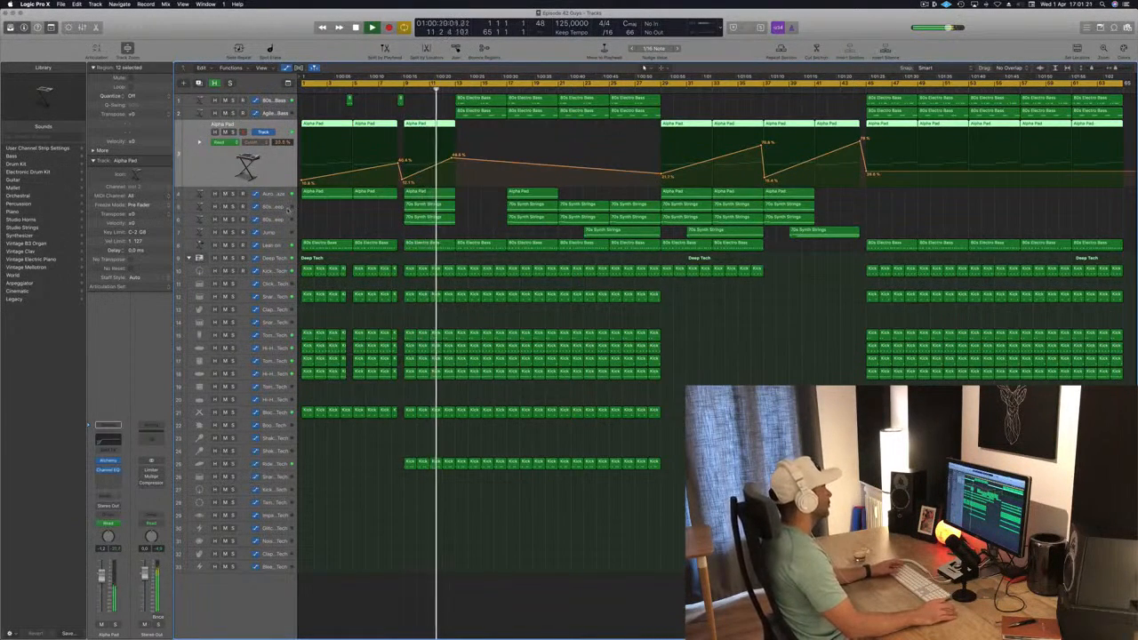
Select the two 80s Slow Pop Sweep tracks in turn during playback, and clear the region selection
{"action": "key", "text": "Down"}
{"action": "key", "text": "Down"}
{"action": "key", "text": "Down"}
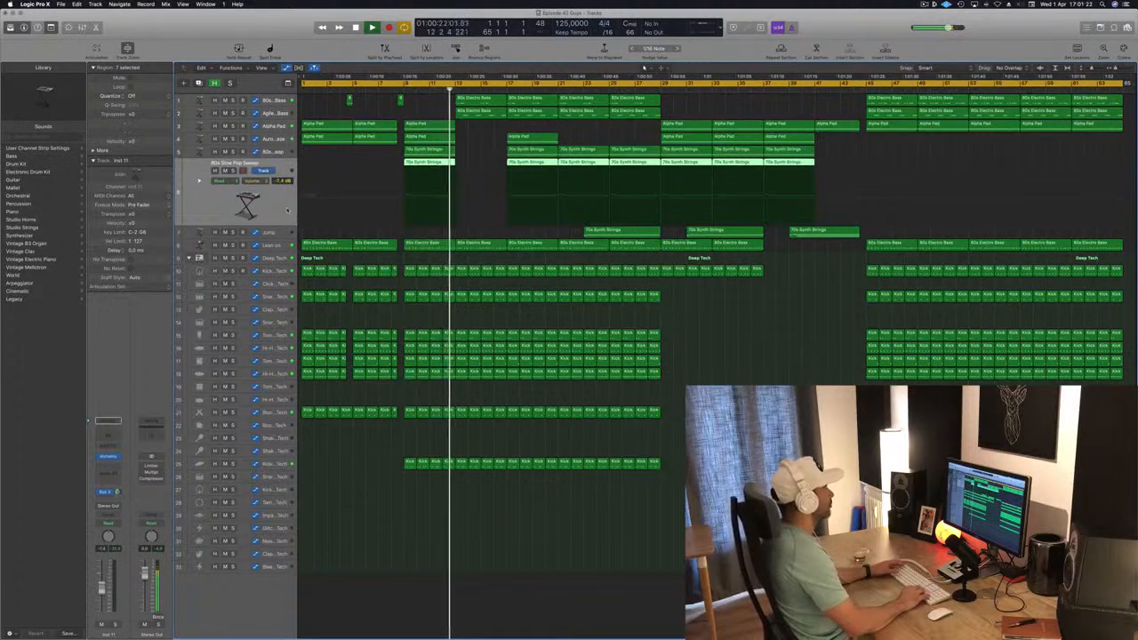
{"action": "key", "text": "Up"}
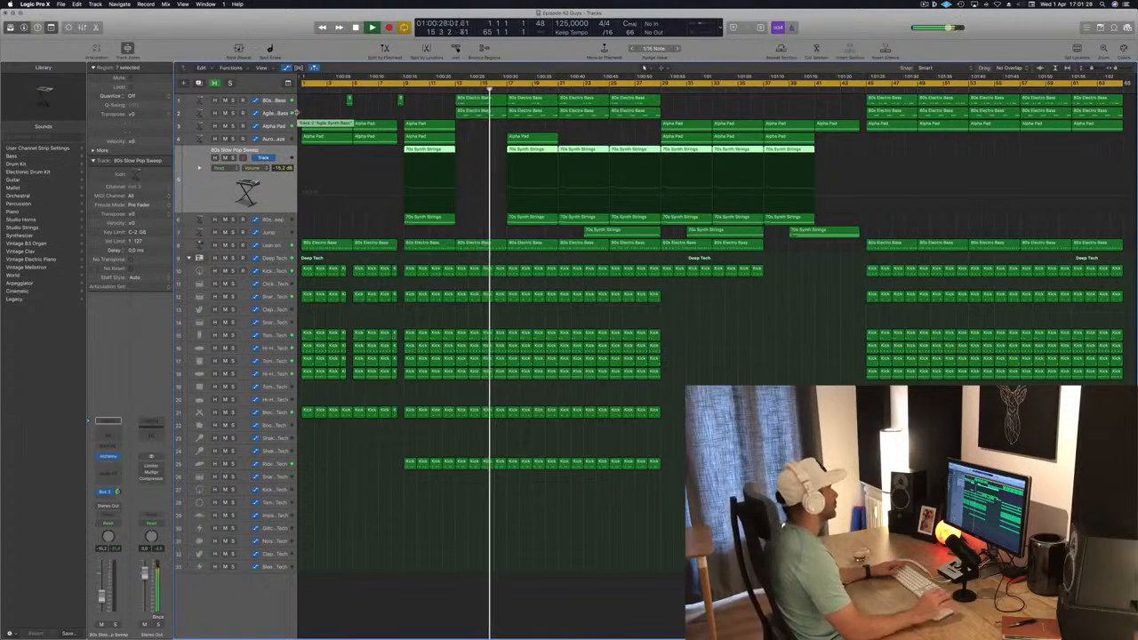
{"action": "left_click", "coordinate": [436, 105]}
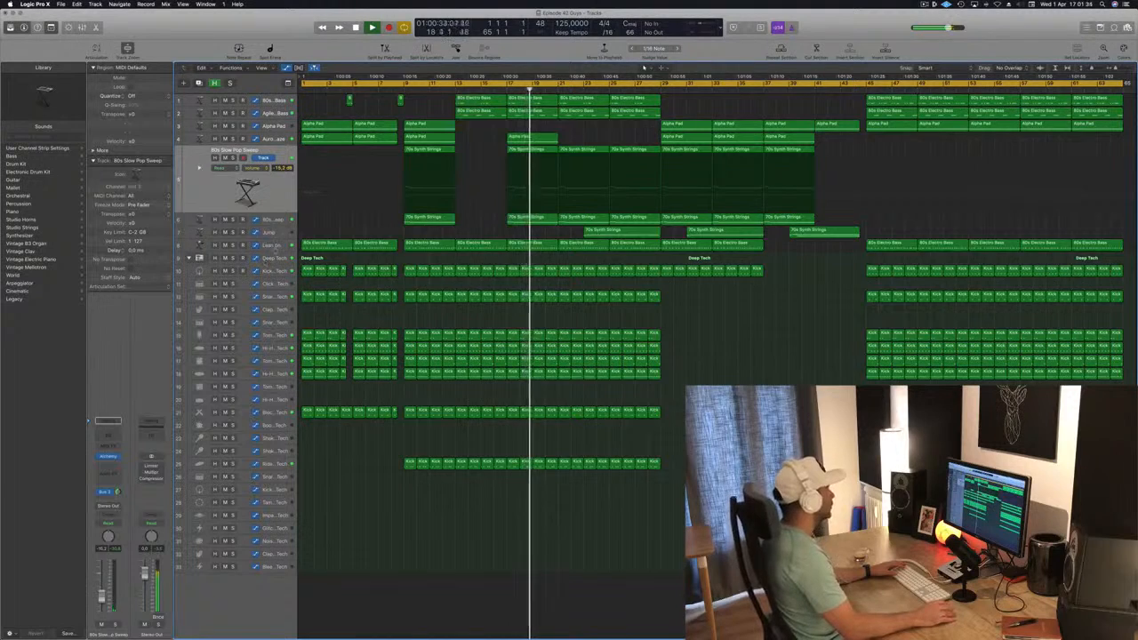
Solo the Lean on track and the Jump track in turn to hear each part alone
{"action": "left_click", "coordinate": [274, 246]}
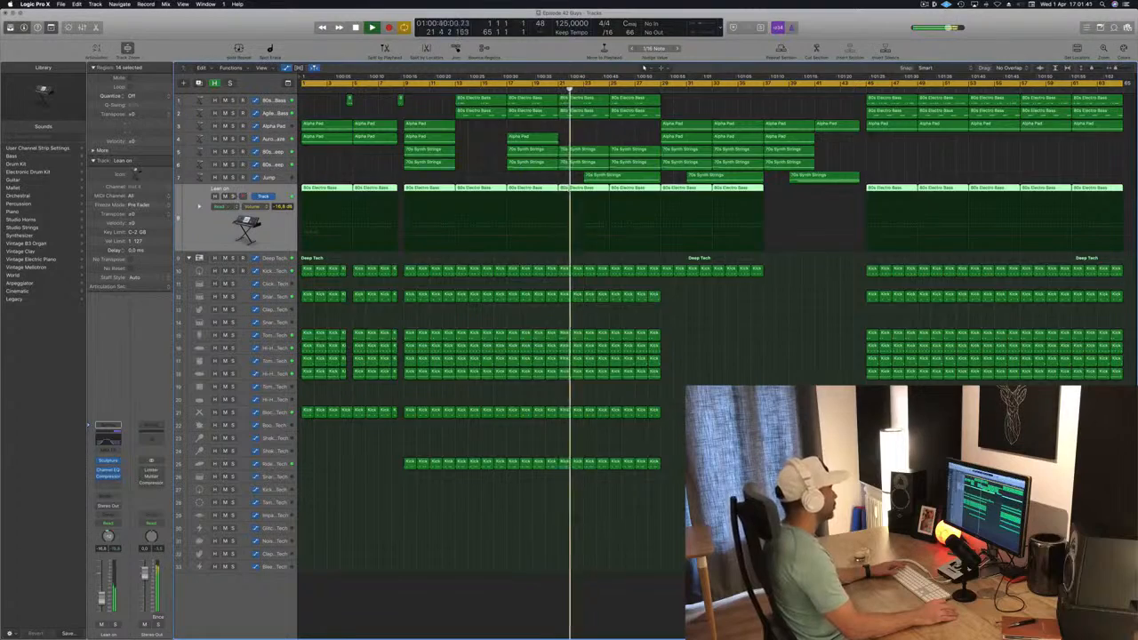
{"action": "key", "text": "s"}
{"action": "key", "text": "s"}
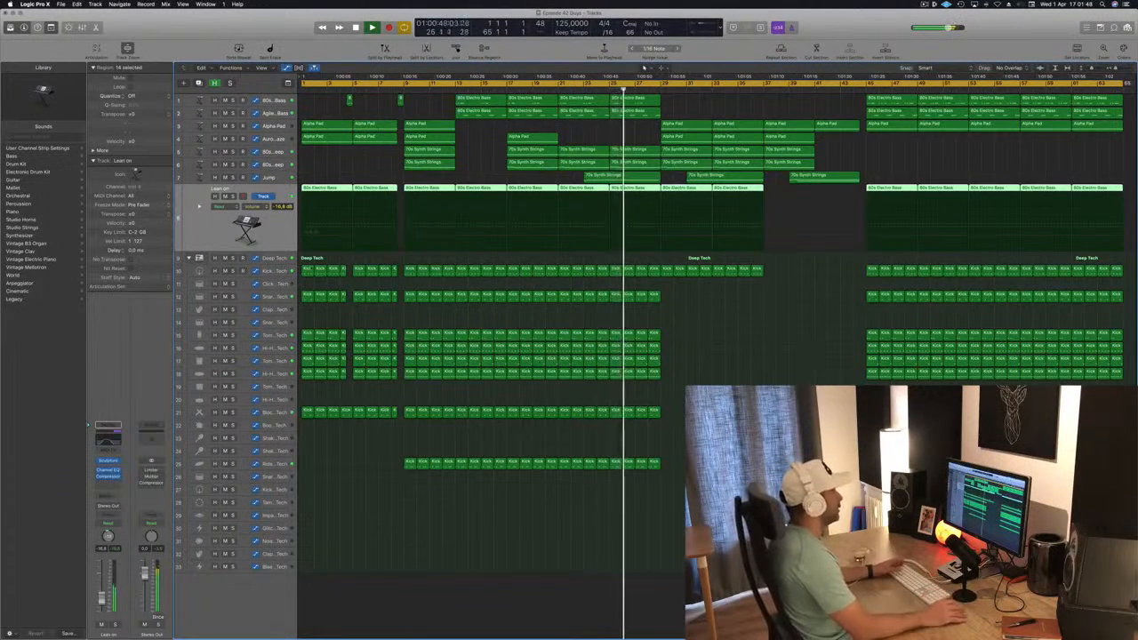
{"action": "key", "text": "ctrl+m"}
{"action": "left_click", "coordinate": [777, 377]}
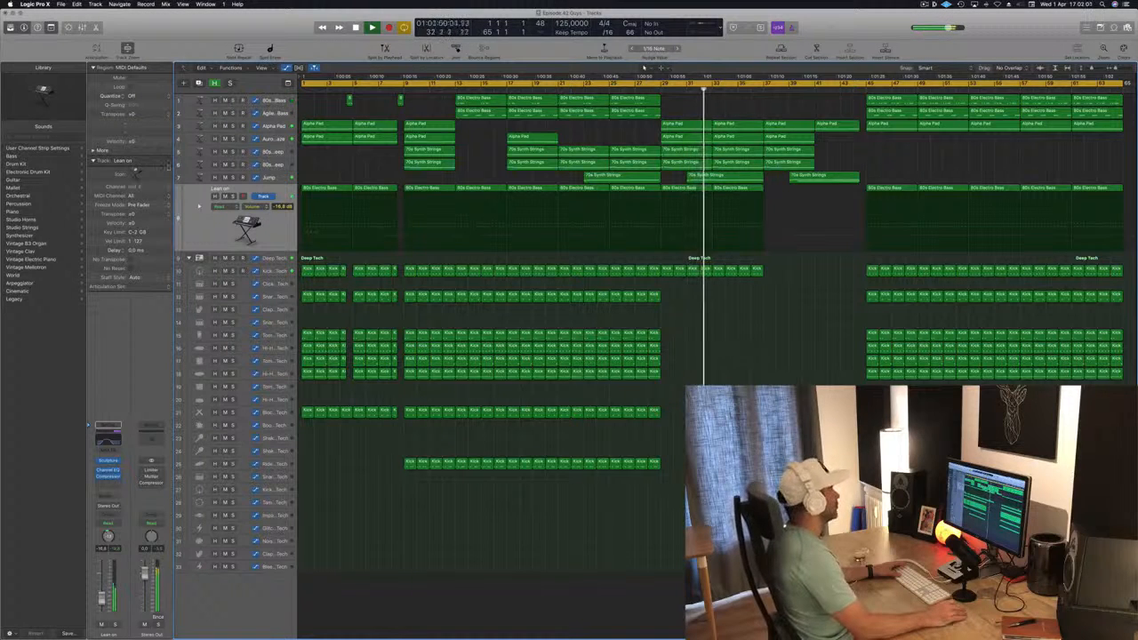
{"action": "left_click", "coordinate": [232, 177]}
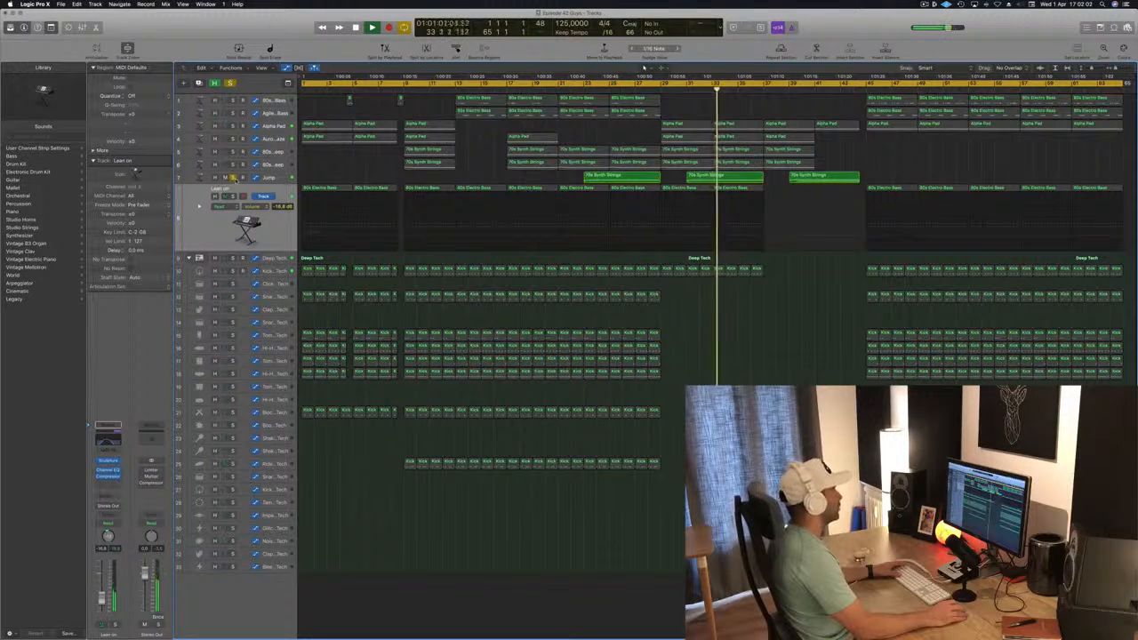
{"action": "left_click", "coordinate": [233, 177]}
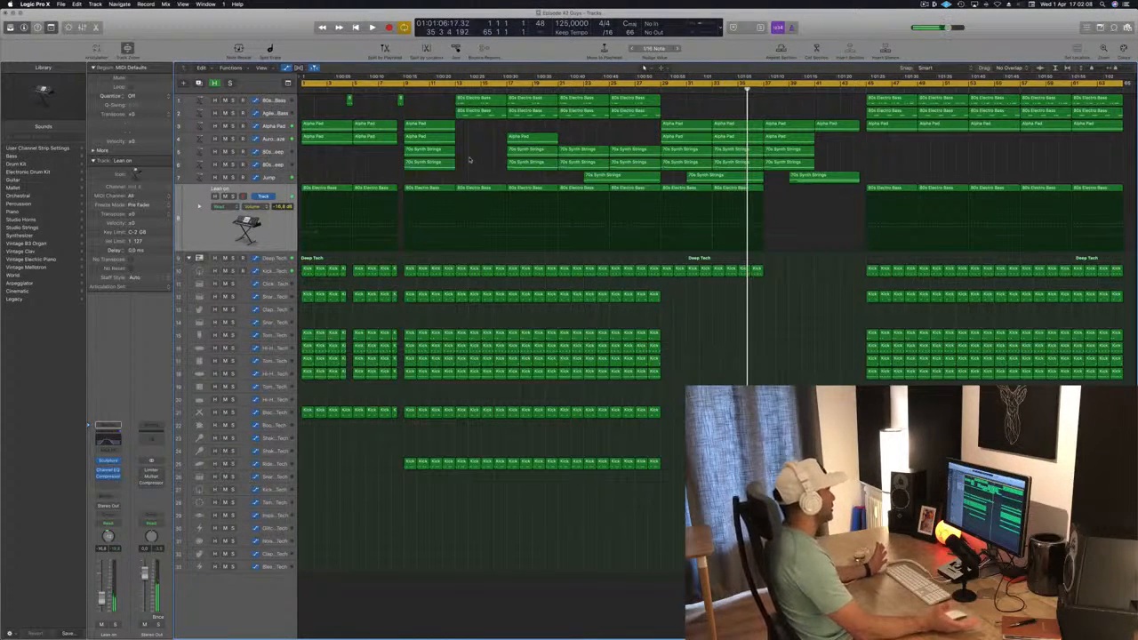
Return to the project start and delete all intro regions before bar 9 on every track
{"action": "key", "text": "Return"}
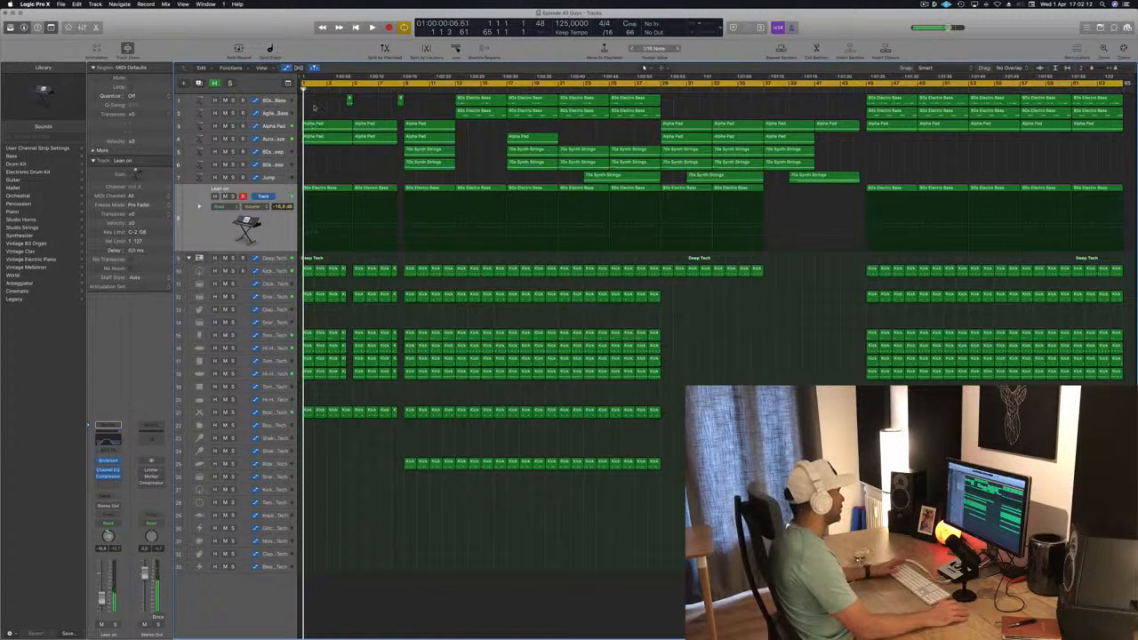
{"action": "left_click_drag", "start_coordinate": [312, 102], "coordinate": [400, 438]}
{"action": "key", "text": "Delete"}
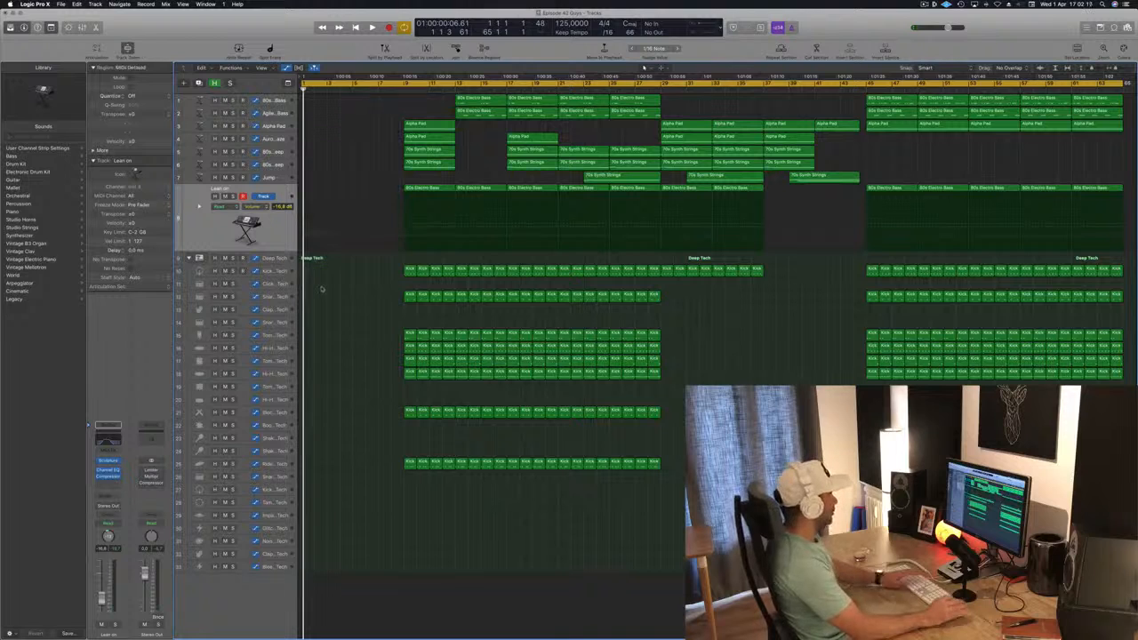
Copy the bar 13 80s Electro Bass regions on tracks 1 and 2 to bar 9, and undo the shift of the project start
{"action": "left_click_drag", "start_coordinate": [490, 96], "coordinate": [435, 98]}
{"action": "key", "text": "space"}
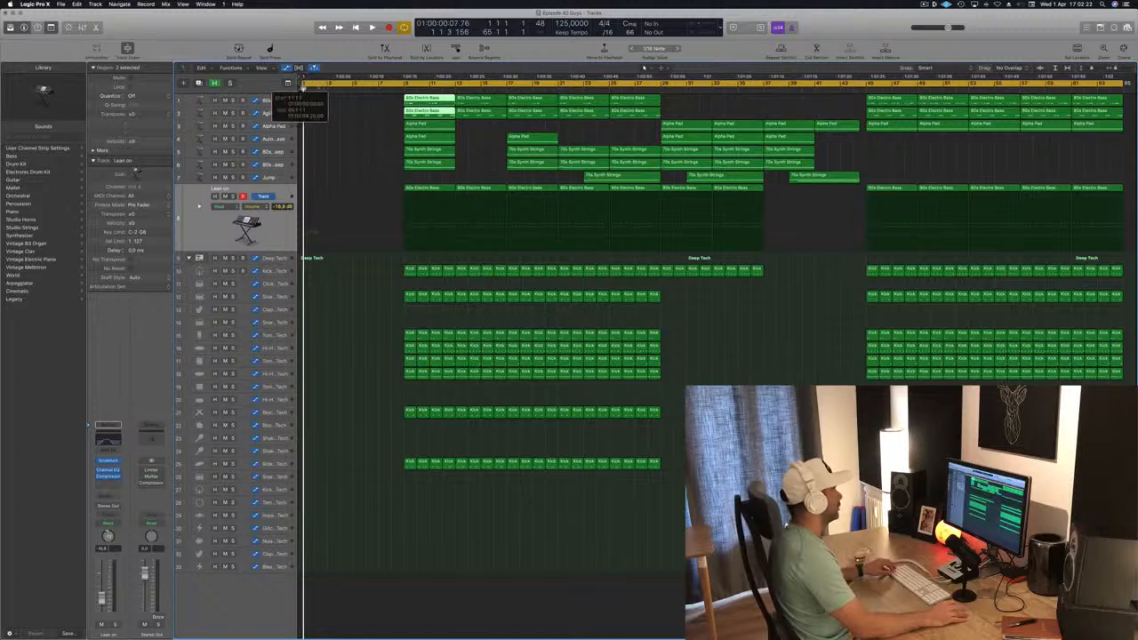
{"action": "mouse_move", "coordinate": [303, 89]}
{"action": "left_mouse_down"}
{"action": "mouse_move", "coordinate": [399, 90]}
{"action": "mouse_move", "coordinate": [314, 86]}
{"action": "left_mouse_up"}
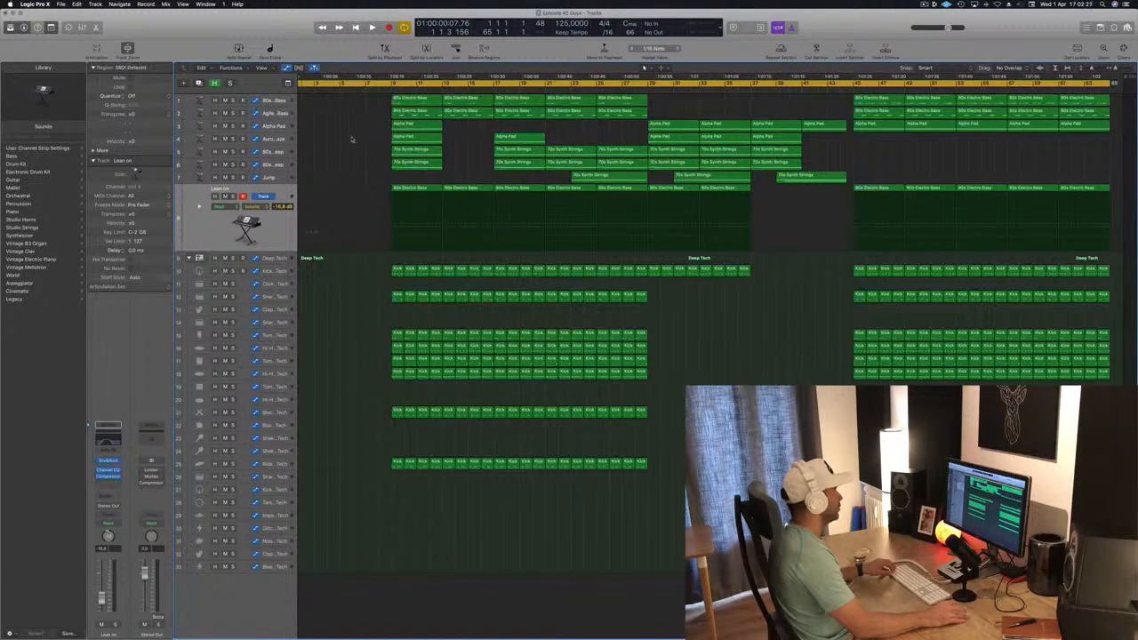
{"action": "key", "text": "super+z"}
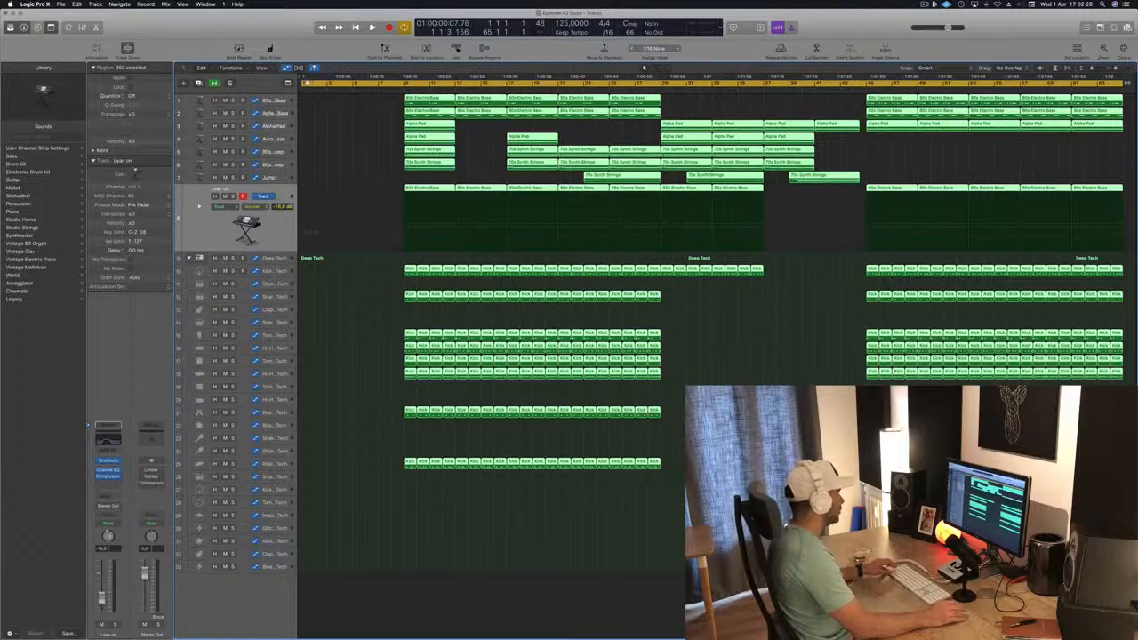
Move all regions earlier so the arrangement starts at bar 1, and set the cycle range from bar 1 to bar 21
{"action": "left_click_drag", "start_coordinate": [303, 80], "coordinate": [661, 94]}
{"action": "left_click", "coordinate": [660, 82]}
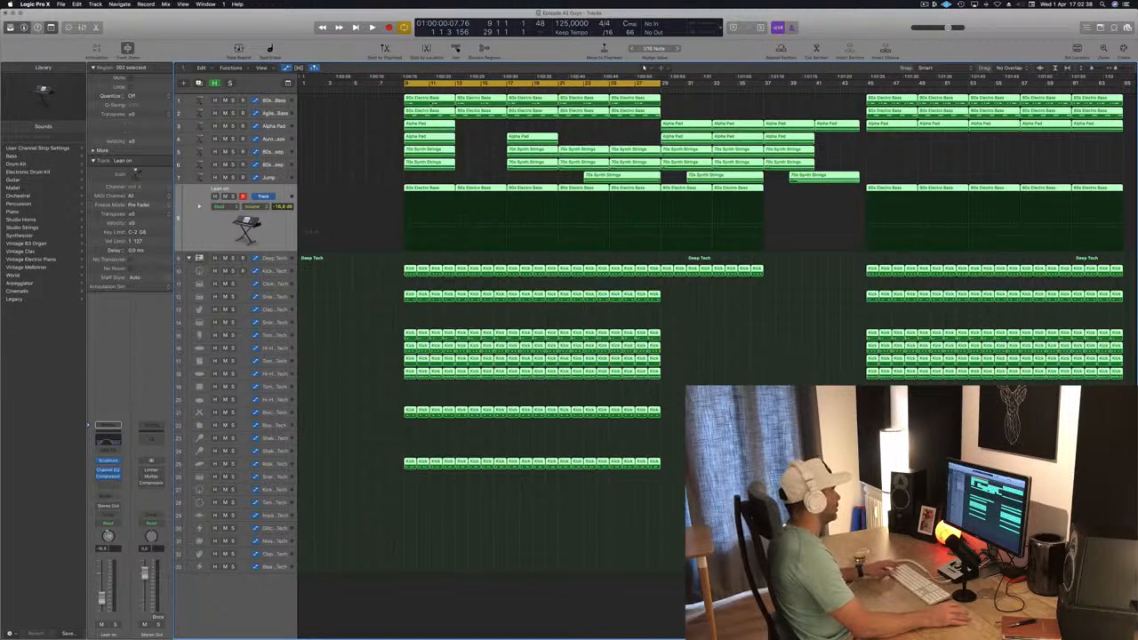
{"action": "left_click_drag", "start_coordinate": [432, 102], "coordinate": [324, 108]}
{"action": "left_click_drag", "start_coordinate": [402, 83], "coordinate": [302, 84]}
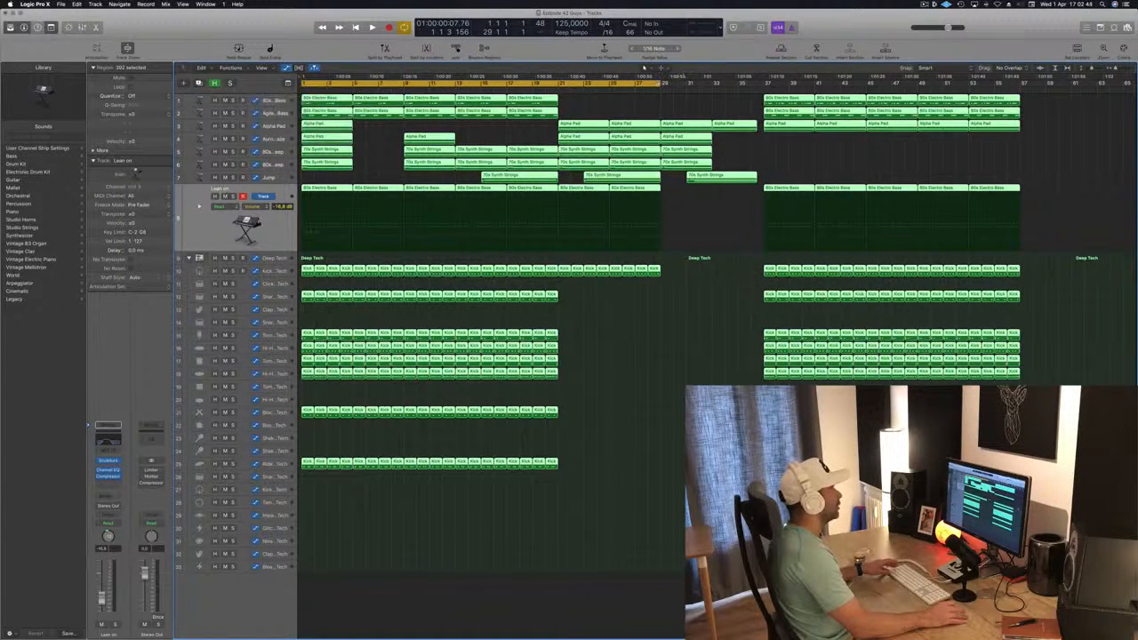
{"action": "left_click_drag", "start_coordinate": [663, 83], "coordinate": [560, 86]}
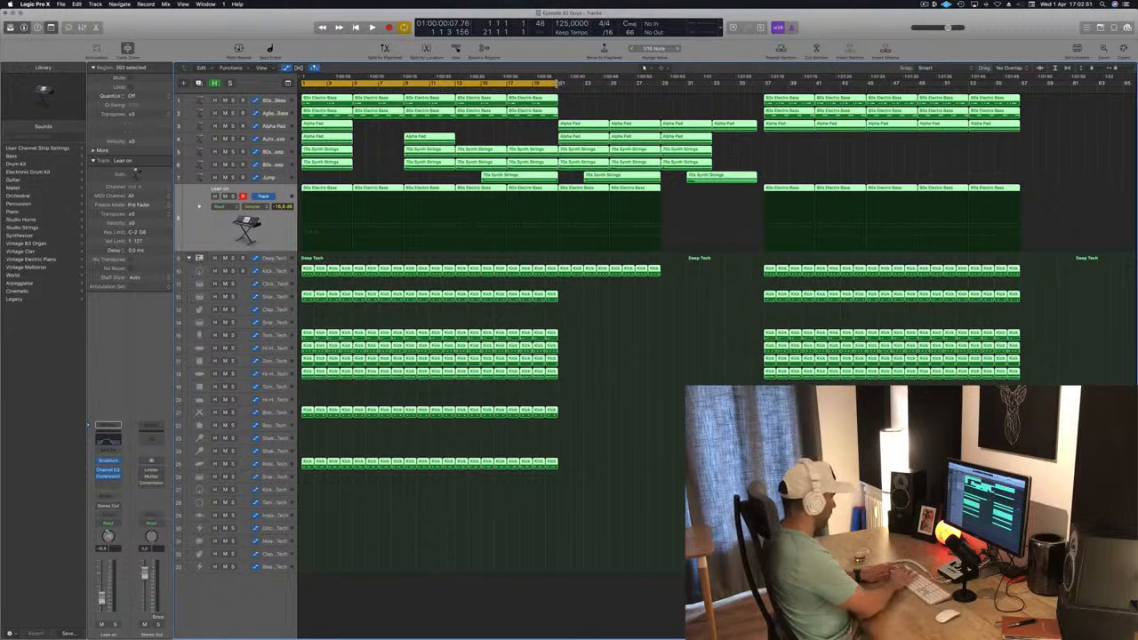
Repeat the section between bars 1 and 21 three times across all tracks
{"action": "key", "text": "ctrl+super+r"}
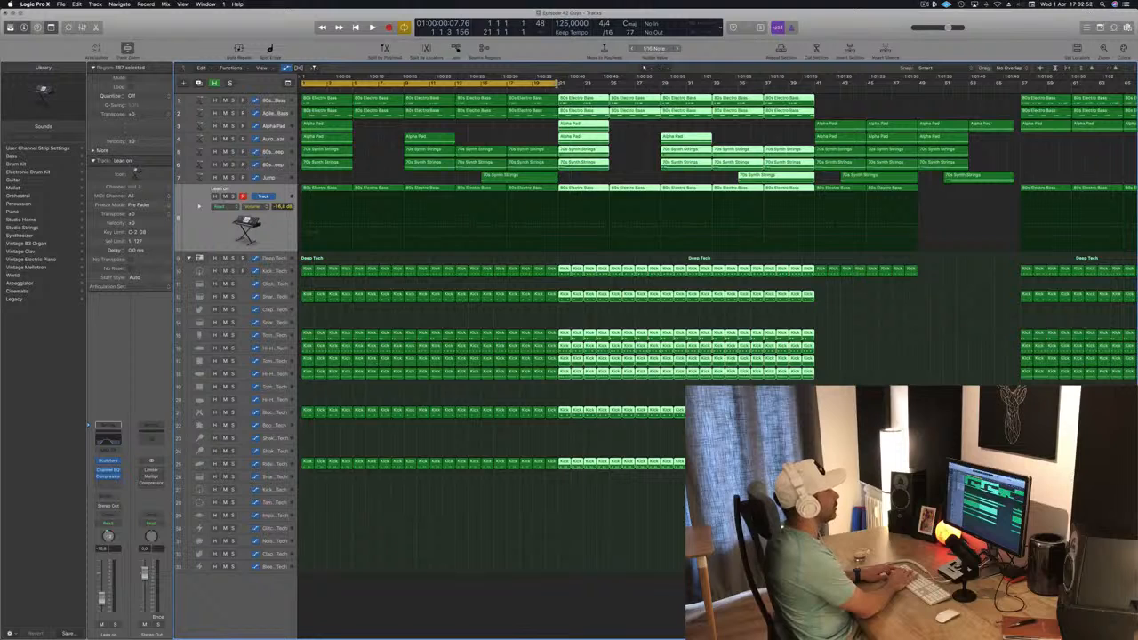
{"action": "key", "text": "ctrl+super+r"}
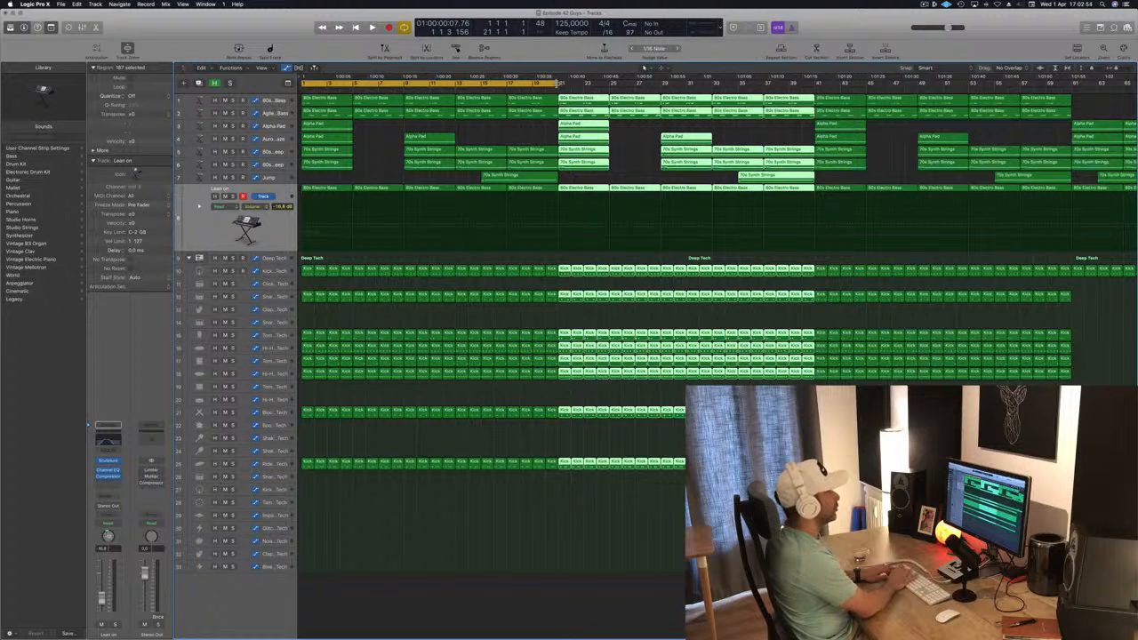
{"action": "key", "text": "ctrl+super+r"}
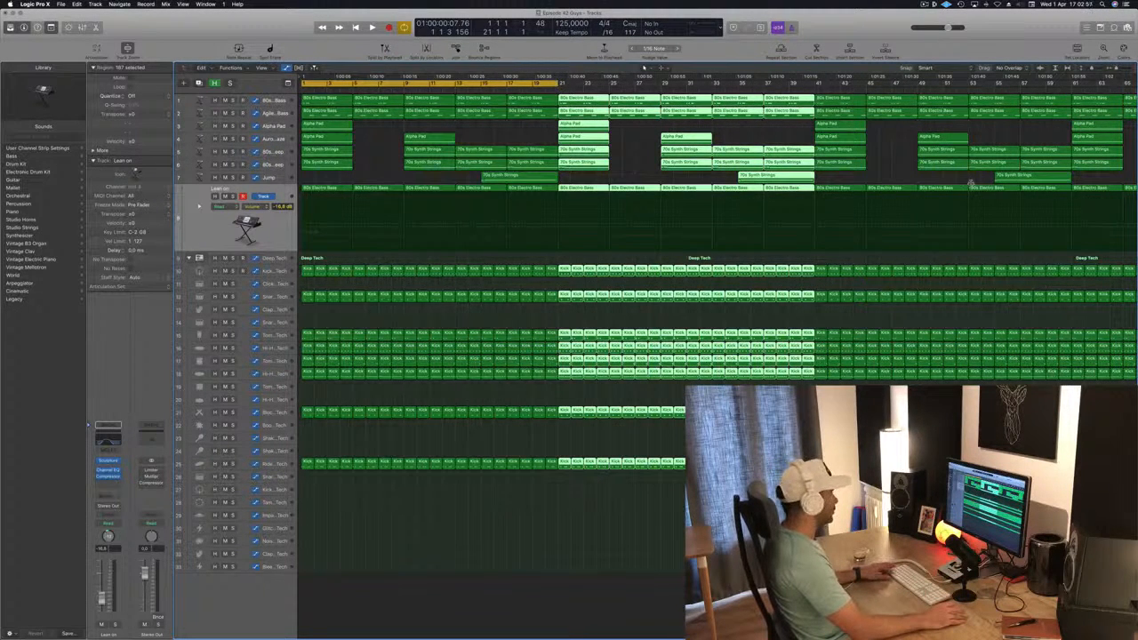
{"action": "key", "text": "super+Left"}
{"action": "key", "text": "super+Left"}
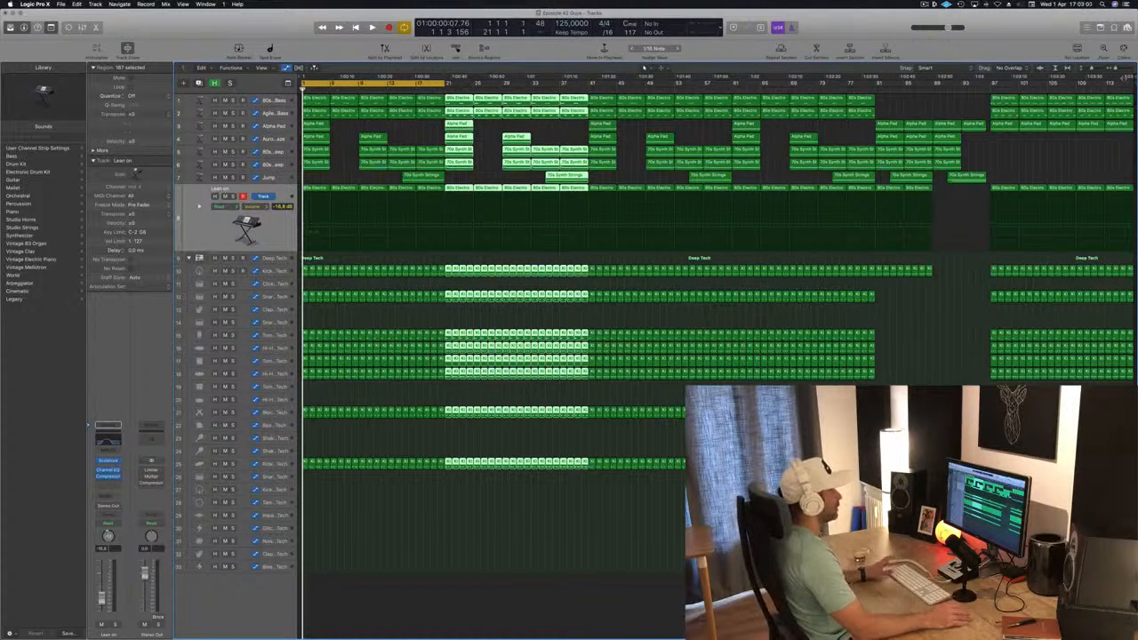
Delete the Alpha Pad and 70s Synth Strings regions starting at bar 1 on tracks 3 to 6
{"action": "left_click", "coordinate": [337, 142]}
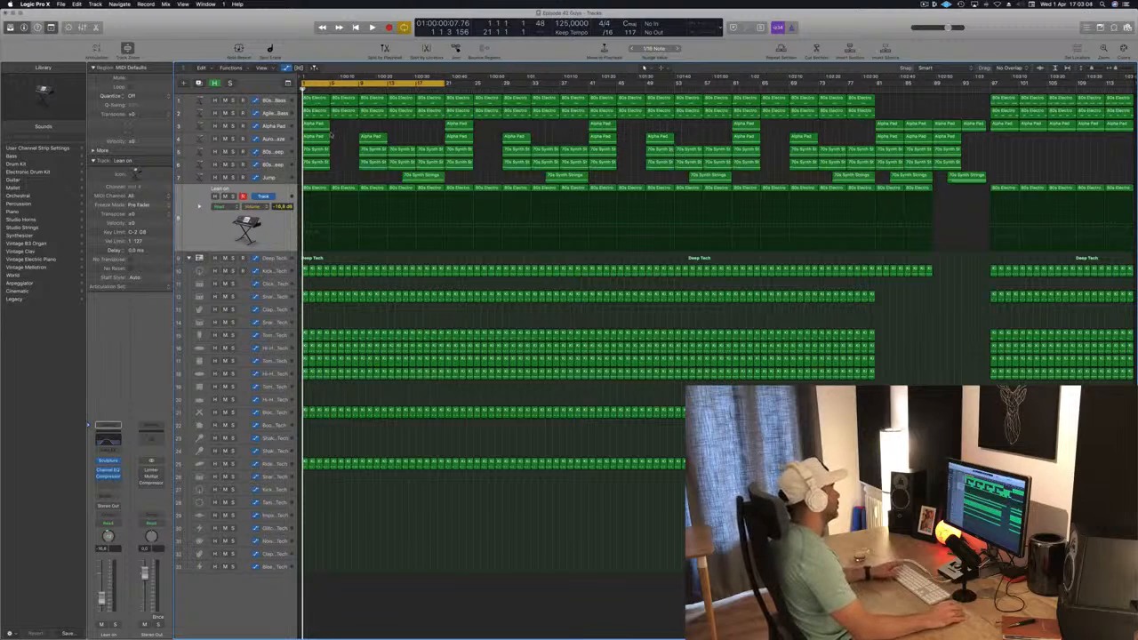
{"action": "key", "text": "space"}
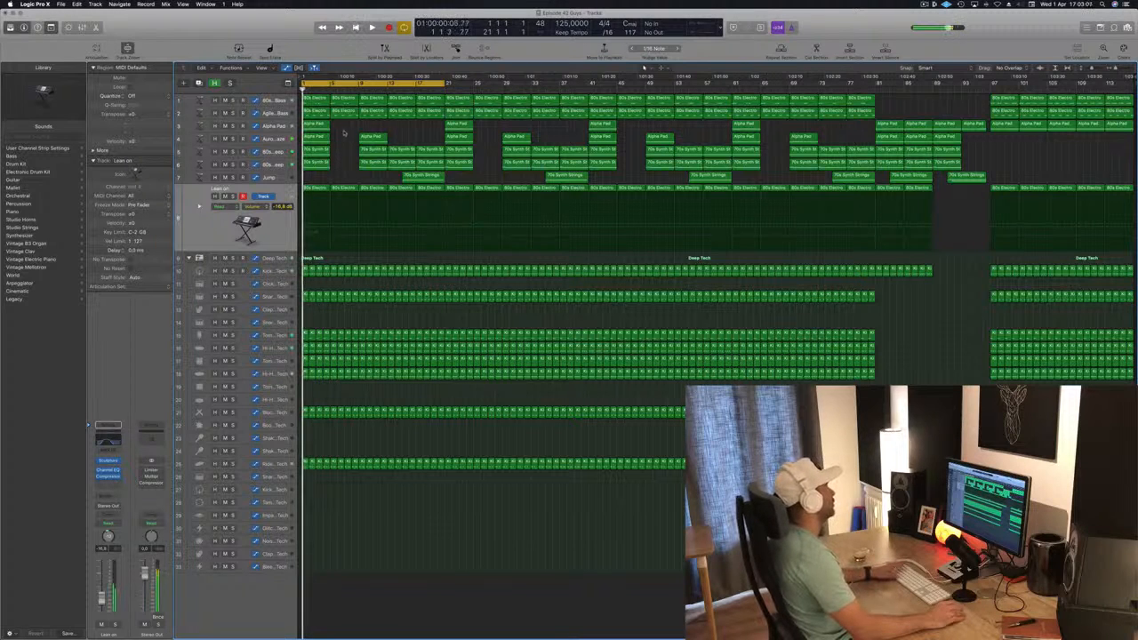
{"action": "left_click_drag", "start_coordinate": [339, 124], "coordinate": [312, 174]}
{"action": "key", "text": "Delete"}
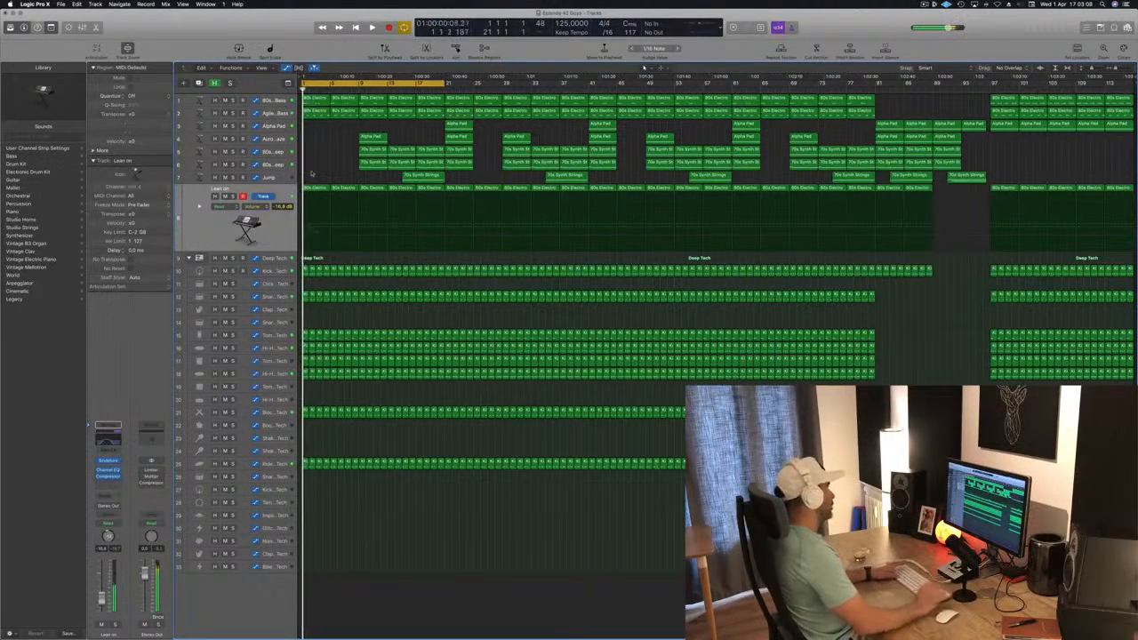
Delete the remaining bass, pad and string regions before bar 21 on tracks 1 to 7
{"action": "scroll", "coordinate": [311, 172], "scroll_direction": "up", "scroll_amount": 3}
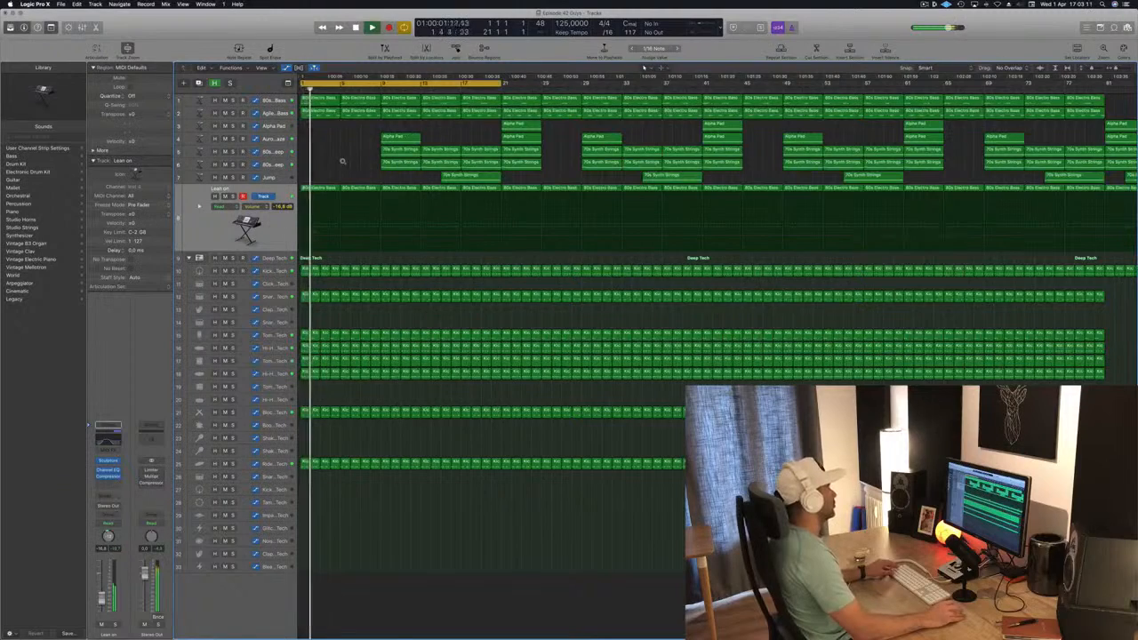
{"action": "key", "text": "Return"}
{"action": "left_click_drag", "start_coordinate": [329, 125], "coordinate": [345, 96]}
{"action": "key", "text": "Delete"}
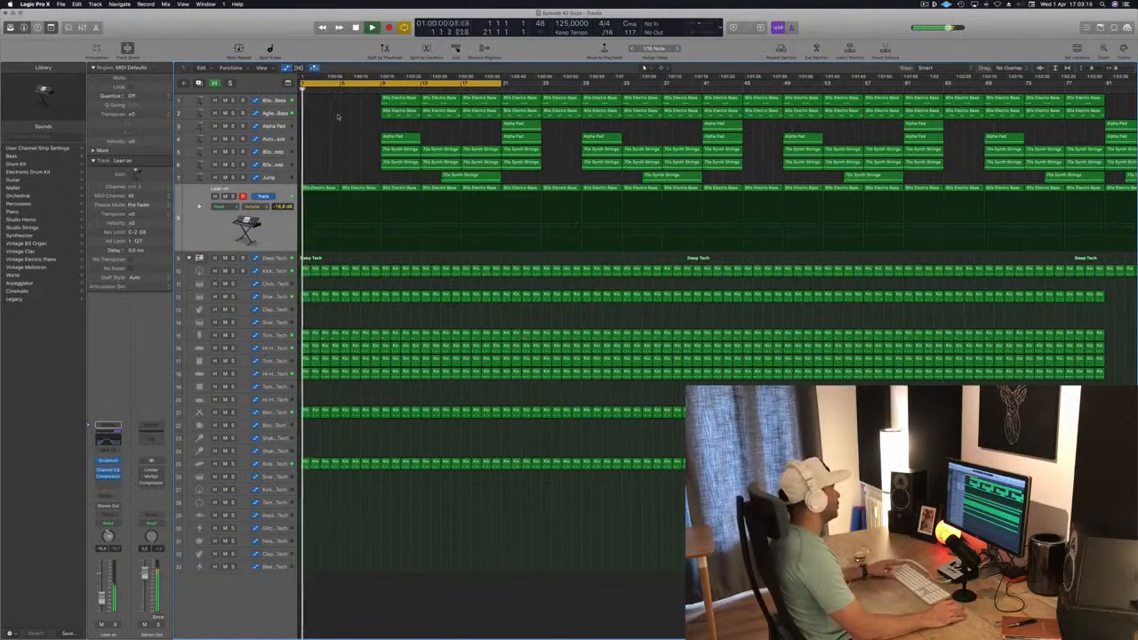
{"action": "left_click_drag", "start_coordinate": [347, 101], "coordinate": [487, 175]}
{"action": "key", "text": "Delete"}
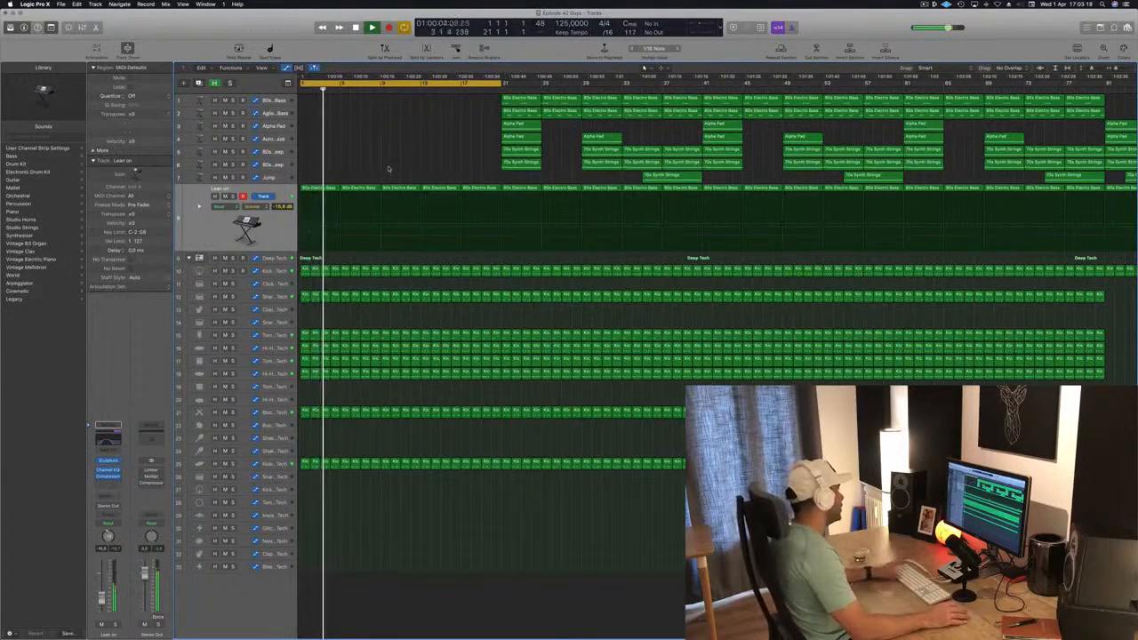
{"action": "key", "text": "super+Right"}
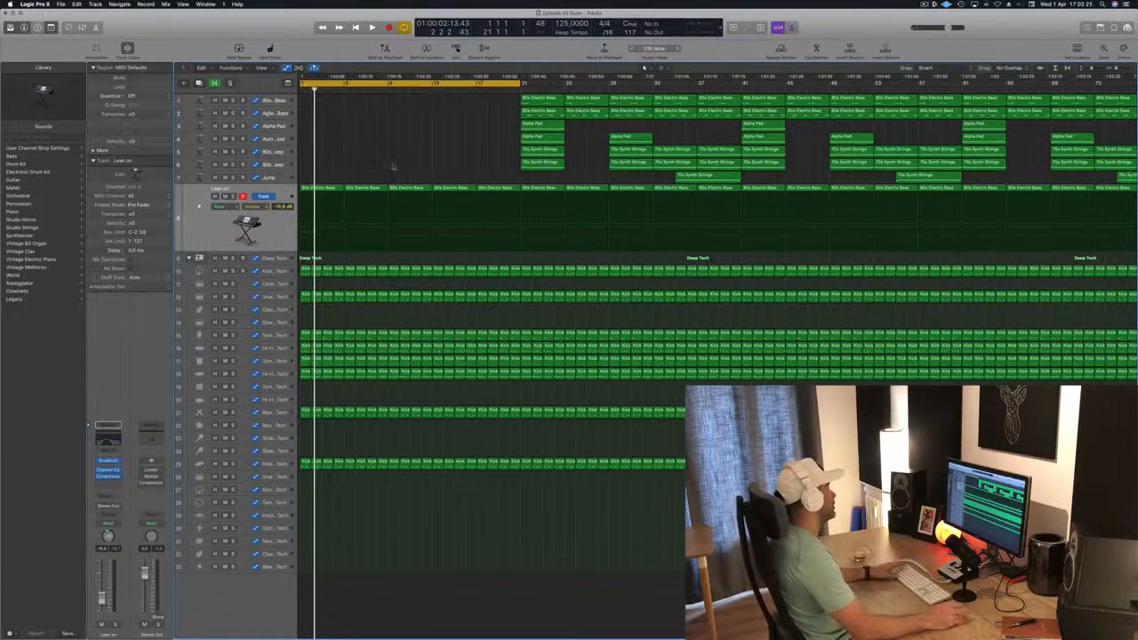
Open the Lean on track's Channel EQ, move its window aside, and play the opening bars to hear the filtered sound
{"action": "left_click", "coordinate": [233, 232]}
{"action": "key", "text": "space"}
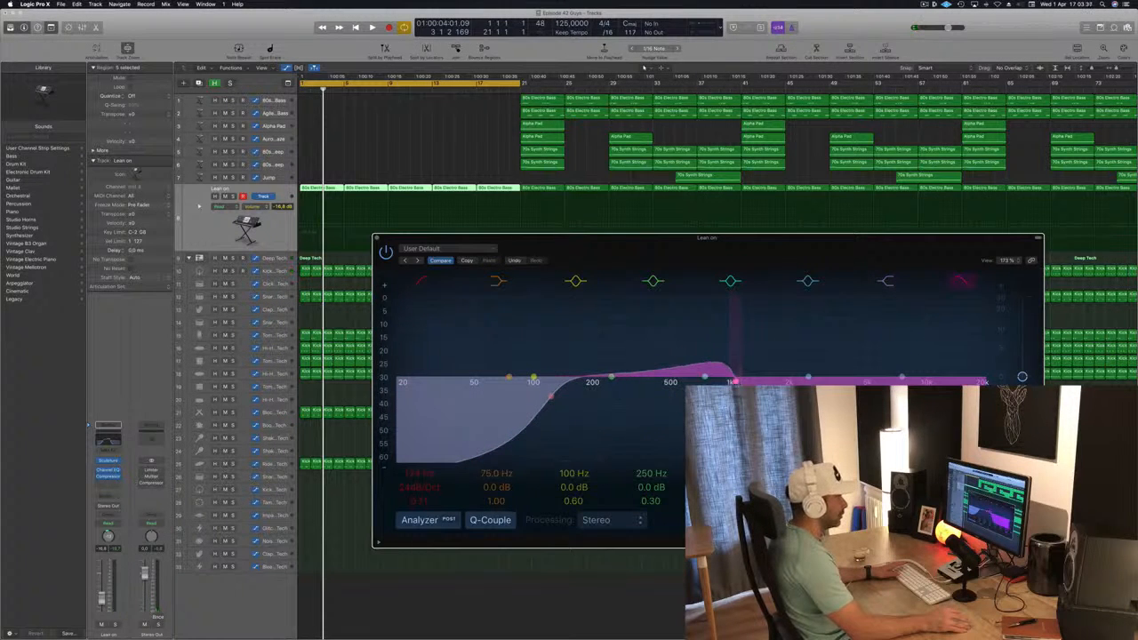
{"action": "key", "text": "space"}
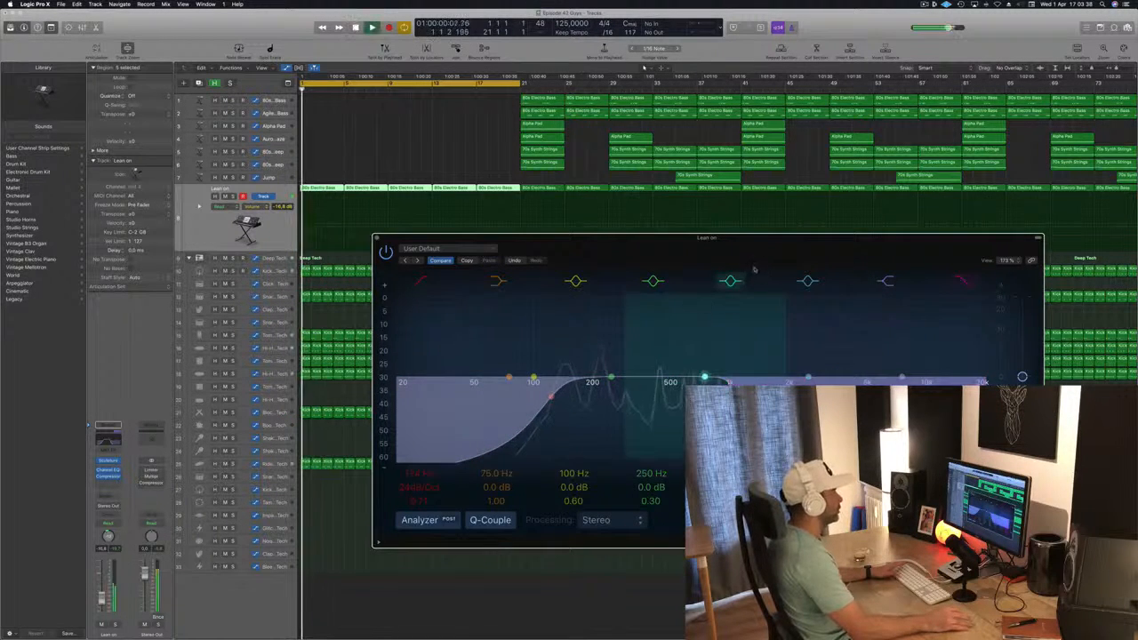
{"action": "left_click_drag", "start_coordinate": [759, 250], "coordinate": [796, 235]}
{"action": "left_click", "coordinate": [197, 232]}
{"action": "key", "text": "space"}
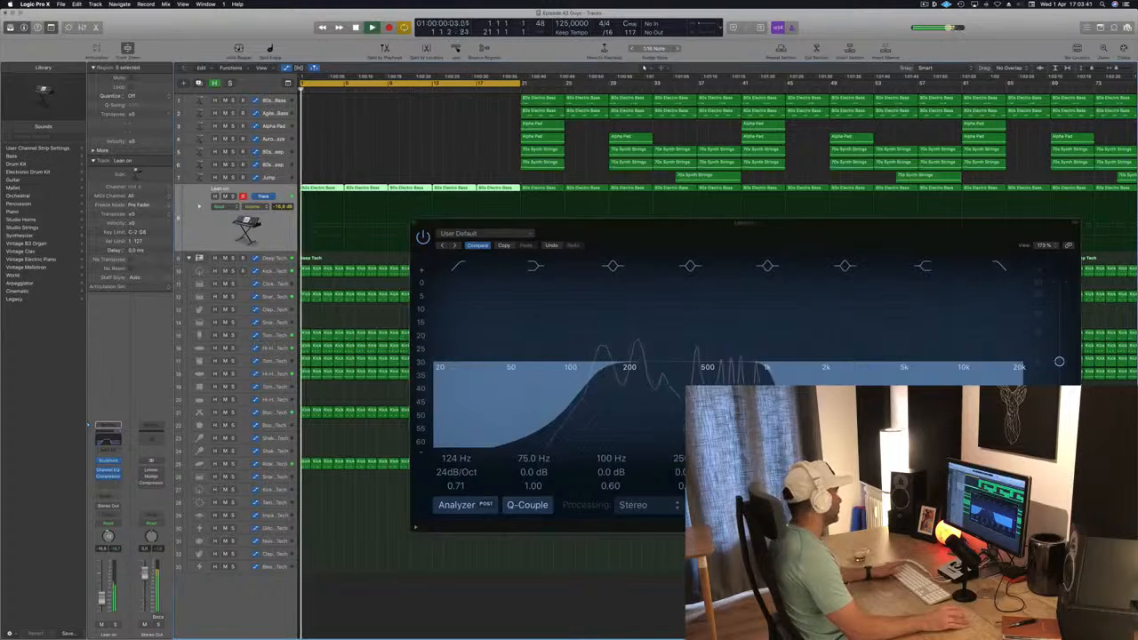
Insert a second, stereo Compressor on the Lean on channel strip, side-chain it to Bus 8, and close its window
{"action": "left_click", "coordinate": [112, 485]}
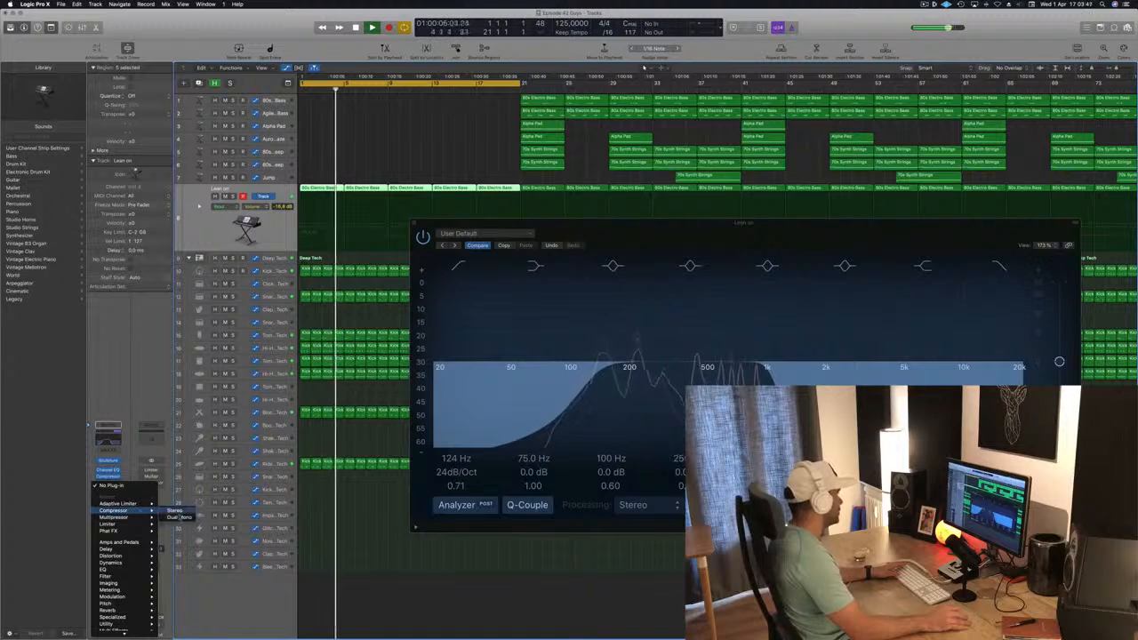
{"action": "left_click", "coordinate": [350, 227]}
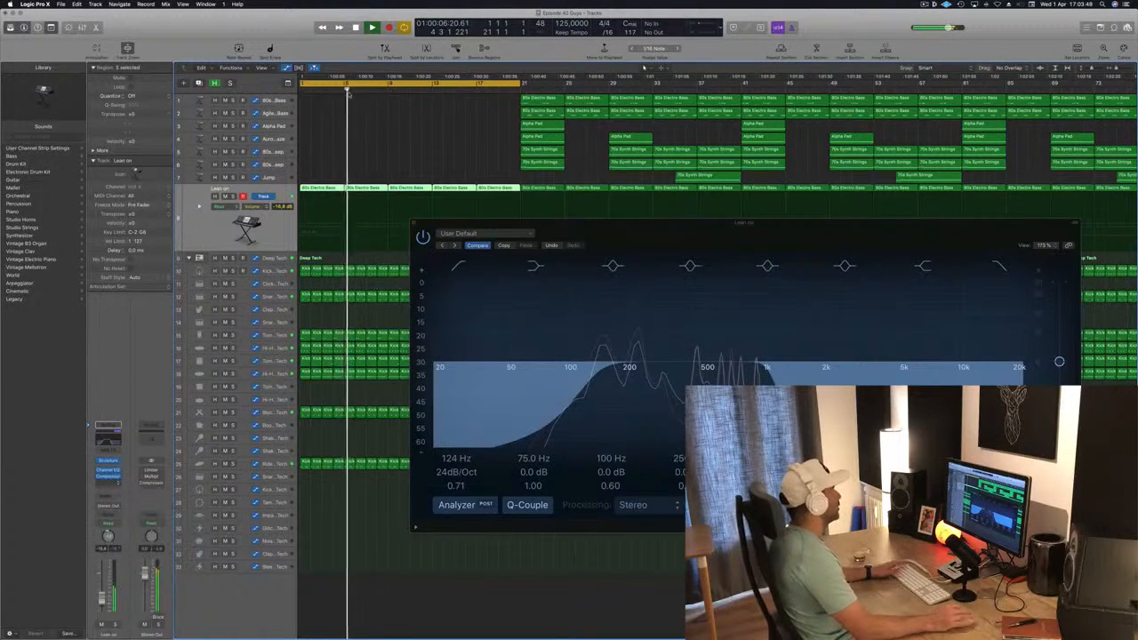
{"action": "left_click_drag", "start_coordinate": [348, 34], "coordinate": [630, 109]}
{"action": "left_click", "coordinate": [638, 105]}
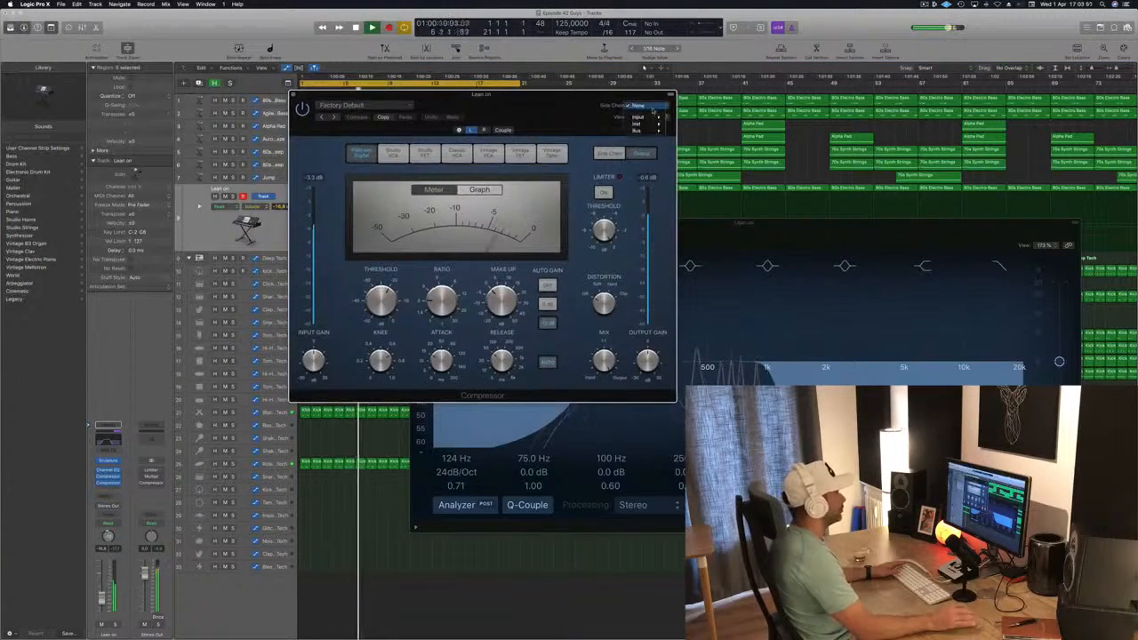
{"action": "mouse_move", "coordinate": [655, 131]}
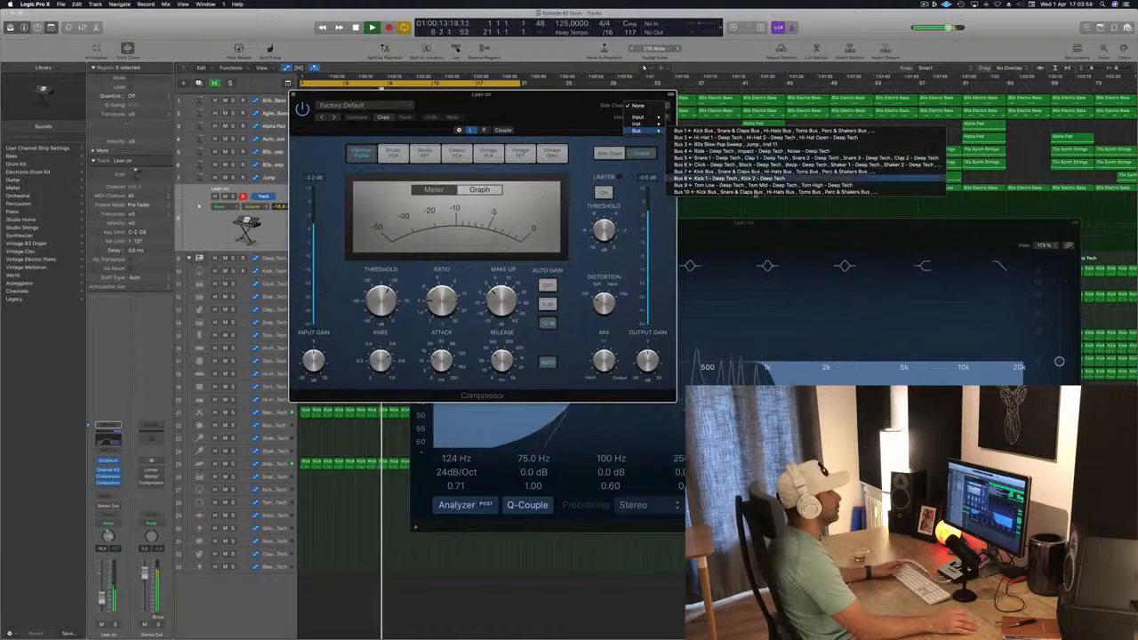
{"action": "left_click", "coordinate": [712, 178]}
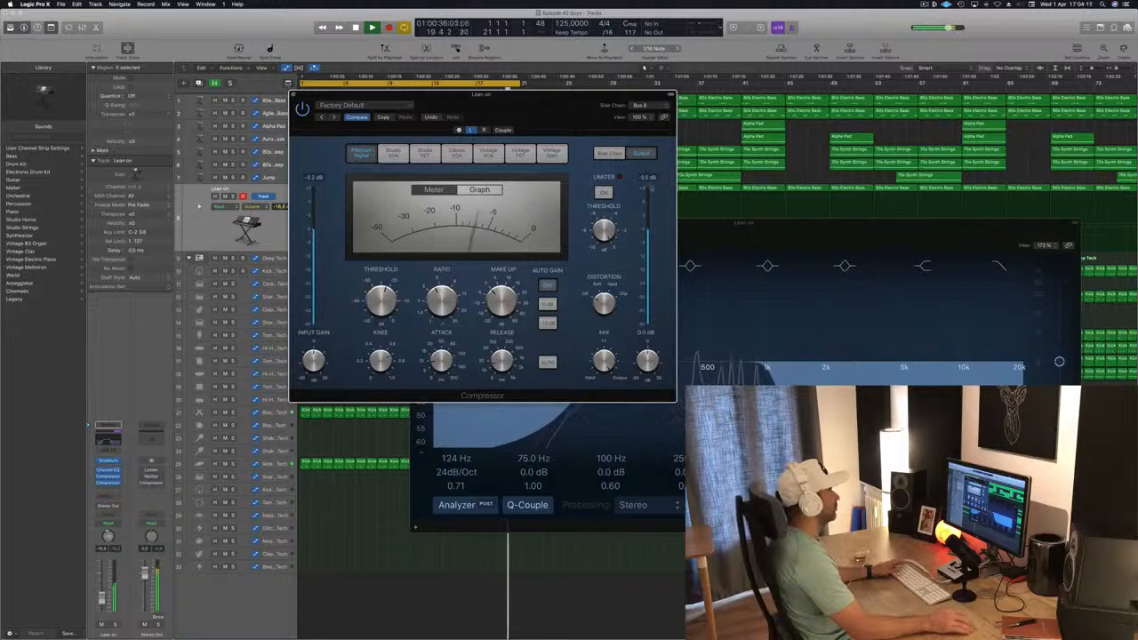
{"action": "left_click_drag", "start_coordinate": [552, 113], "coordinate": [723, 165]}
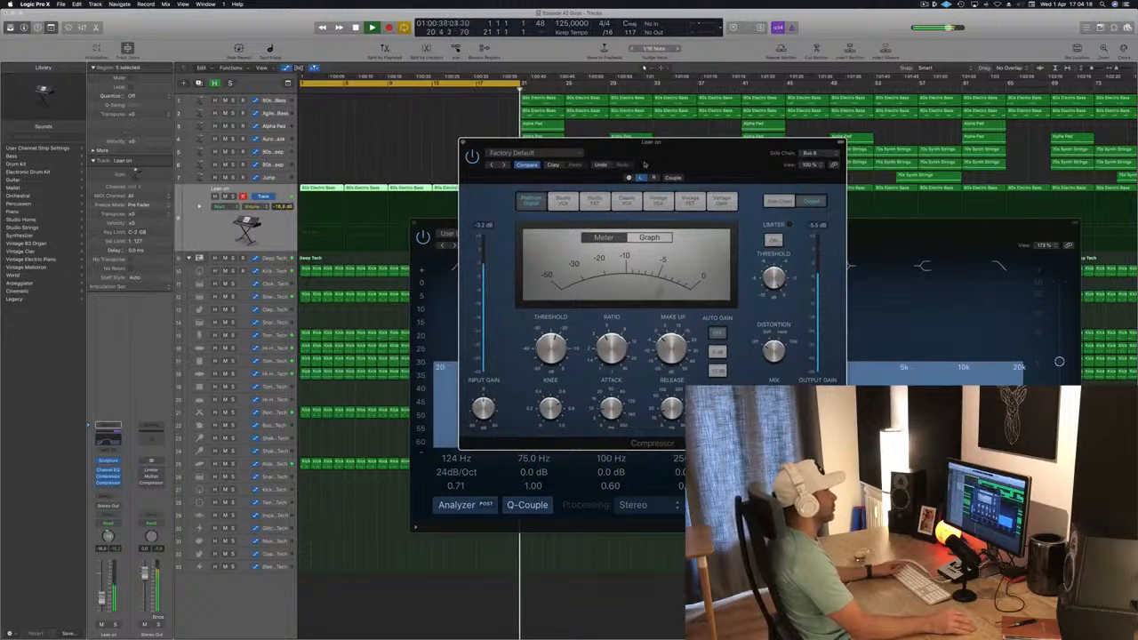
{"action": "left_click_drag", "start_coordinate": [645, 164], "coordinate": [682, 164]}
{"action": "left_click", "coordinate": [500, 143]}
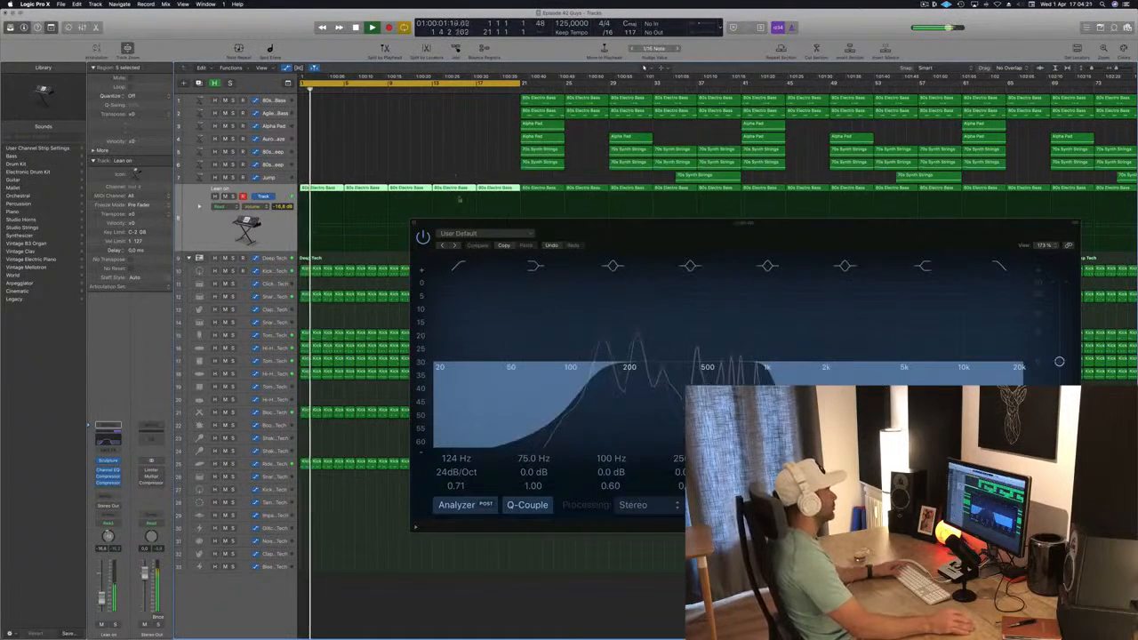
Move the Channel EQ window aside and add a send to Bus 11 on the Lean on channel strip
{"action": "left_click_drag", "start_coordinate": [623, 224], "coordinate": [701, 133]}
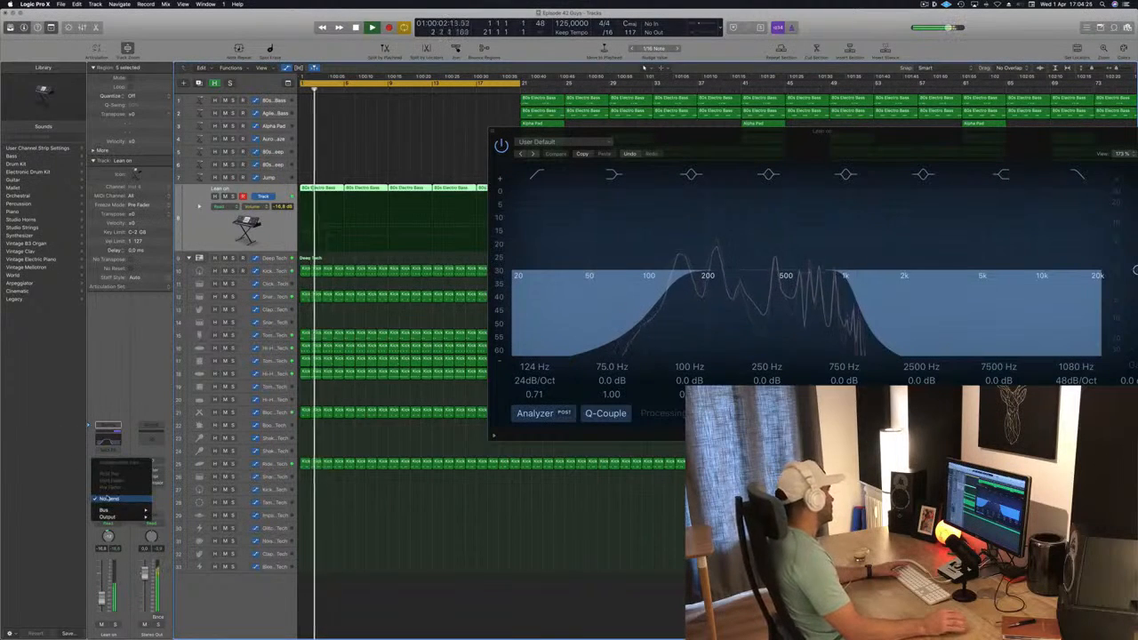
{"action": "left_click", "coordinate": [104, 495]}
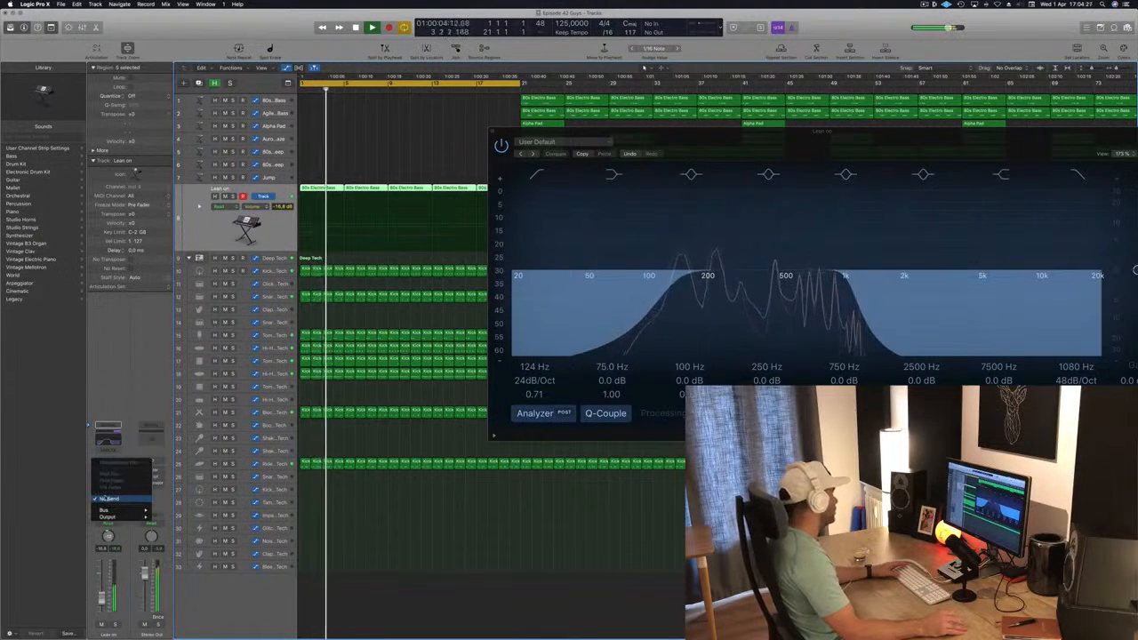
{"action": "mouse_move", "coordinate": [112, 509]}
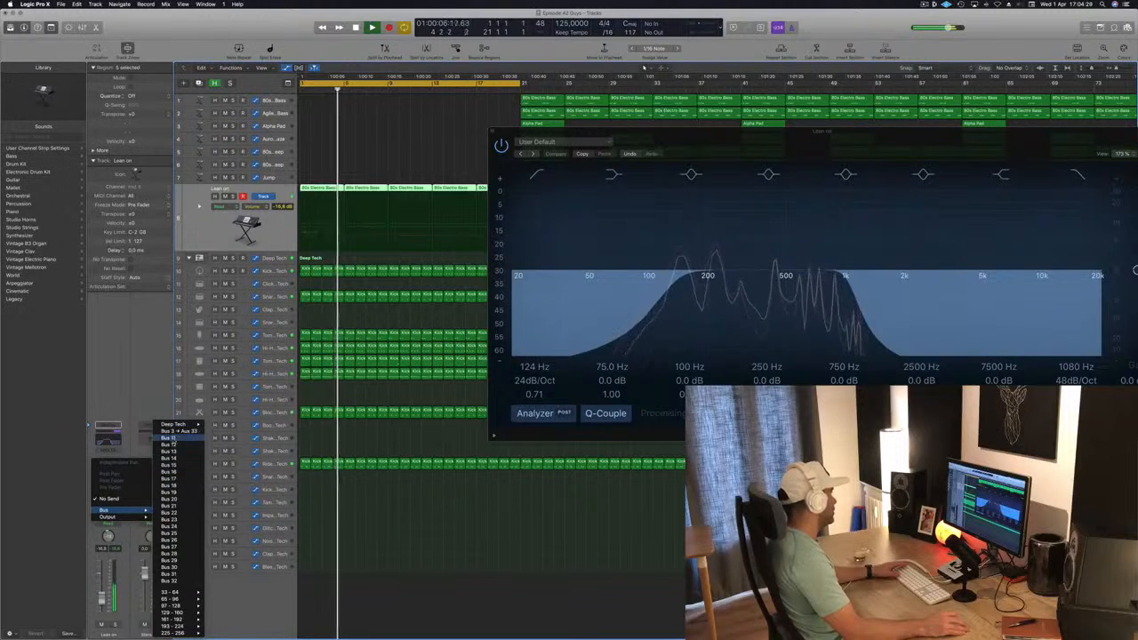
{"action": "left_click", "coordinate": [169, 438]}
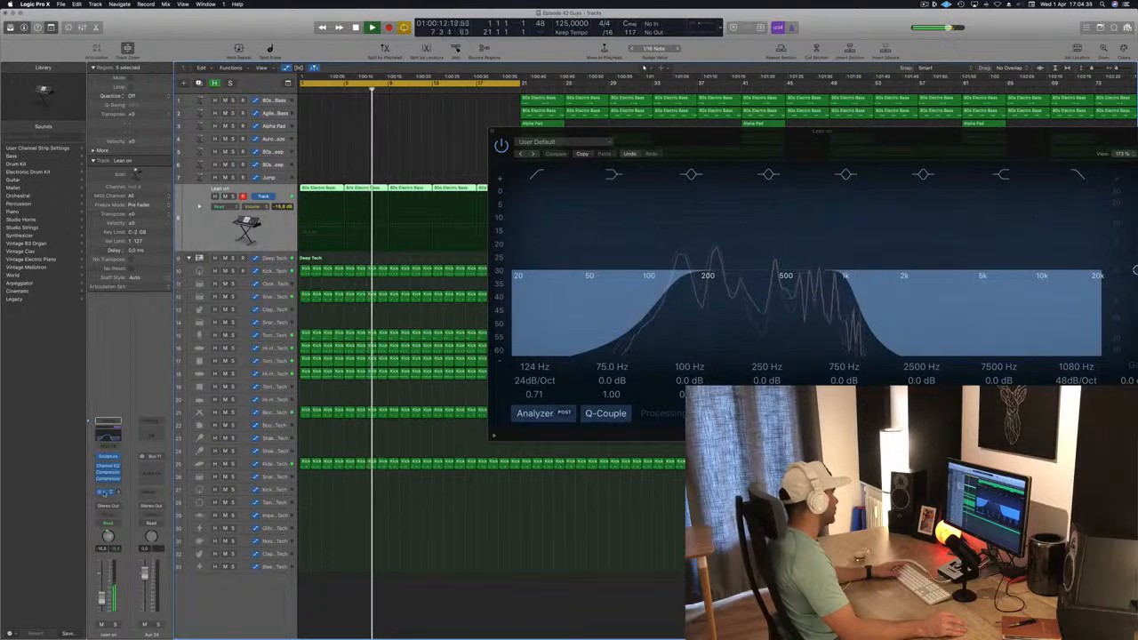
{"action": "left_click", "coordinate": [104, 492]}
{"action": "left_click", "coordinate": [130, 385]}
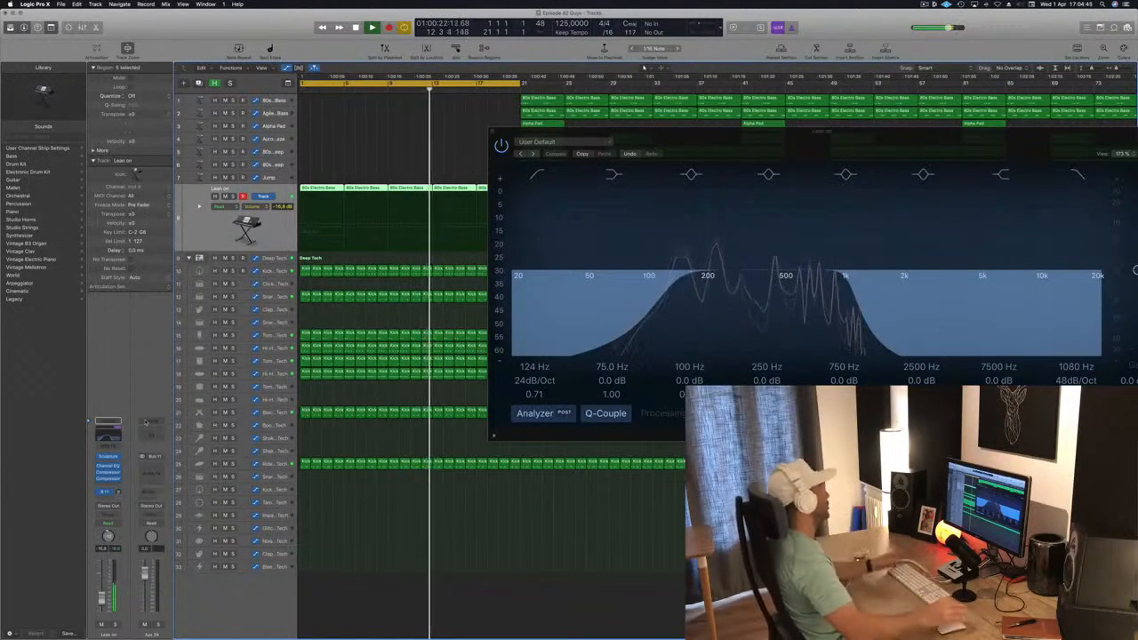
Restart playback, insert a stereo Delay Designer on the Bus 11 aux channel, and raise Lean on's send level to it
{"action": "left_click_drag", "start_coordinate": [736, 131], "coordinate": [760, 112]}
{"action": "key", "text": "space"}
{"action": "key", "text": "space"}
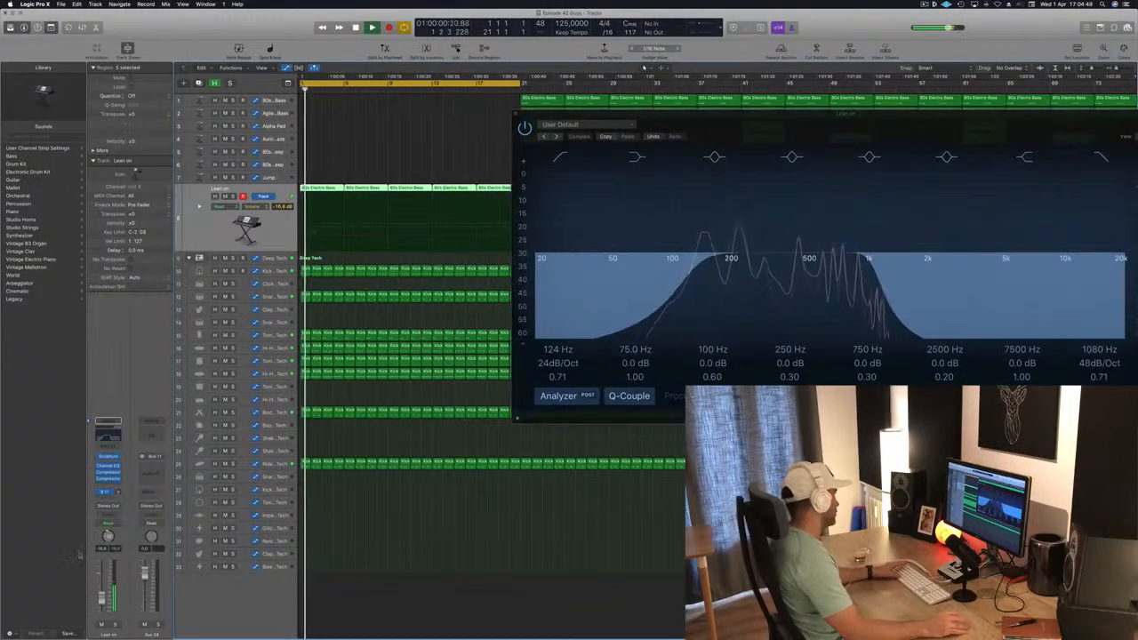
{"action": "left_click", "coordinate": [150, 468]}
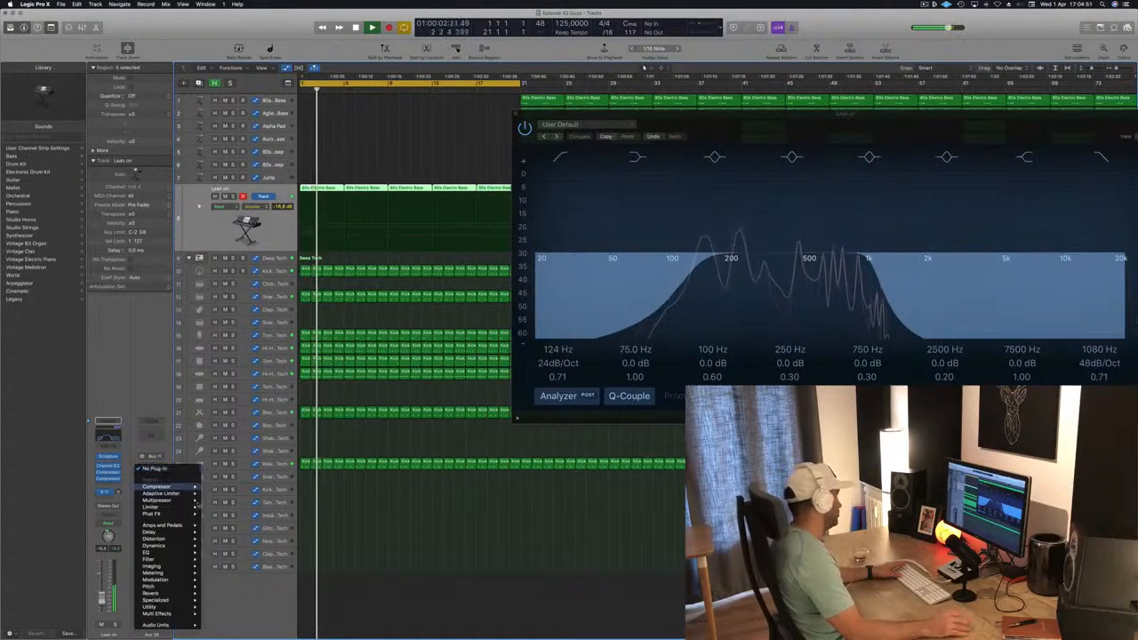
{"action": "mouse_move", "coordinate": [177, 548]}
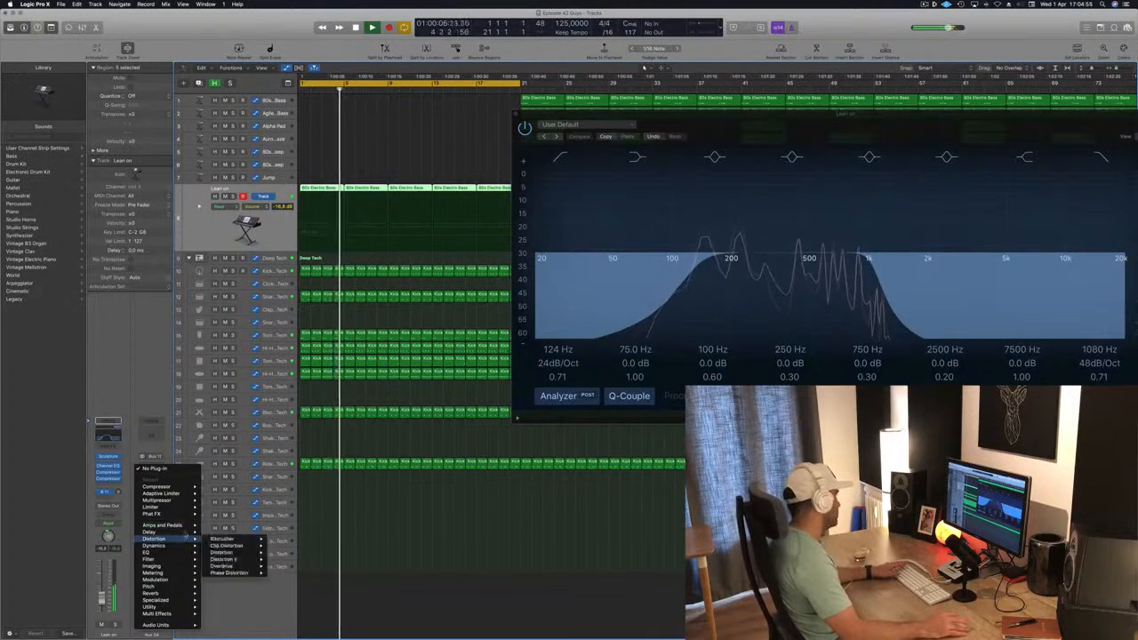
{"action": "mouse_move", "coordinate": [231, 532]}
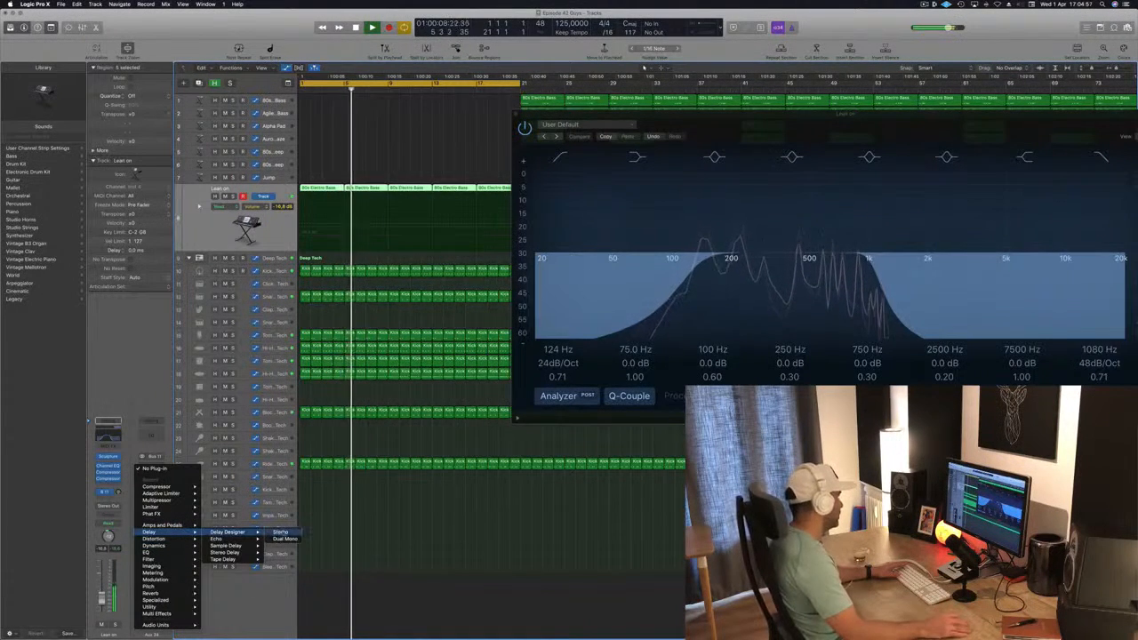
{"action": "left_click", "coordinate": [282, 531]}
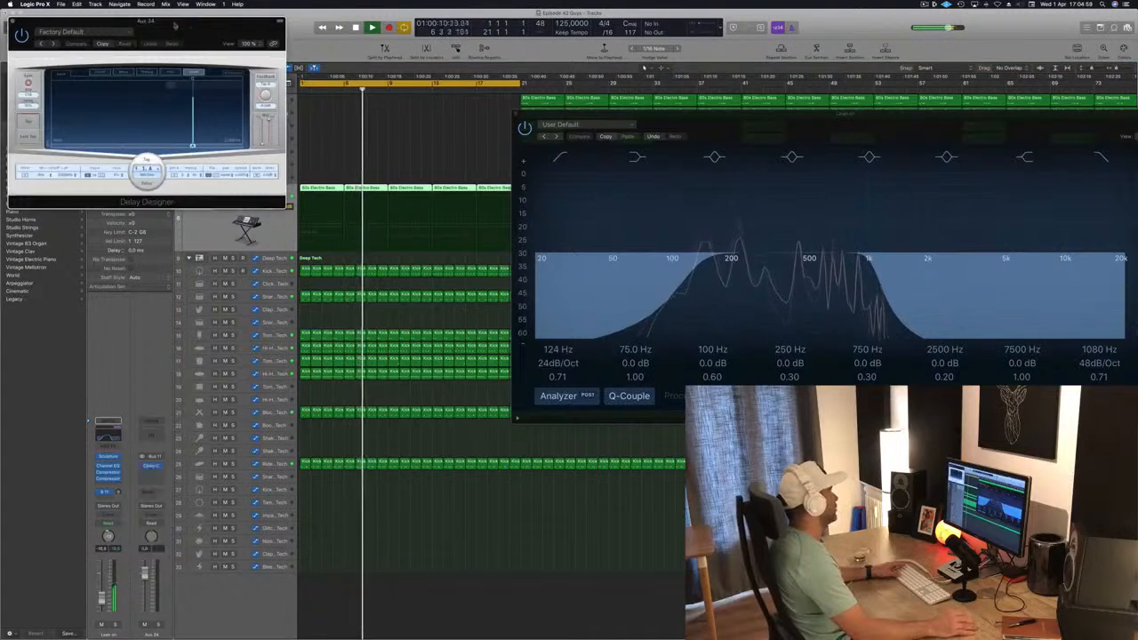
{"action": "left_click_drag", "start_coordinate": [175, 23], "coordinate": [705, 112]}
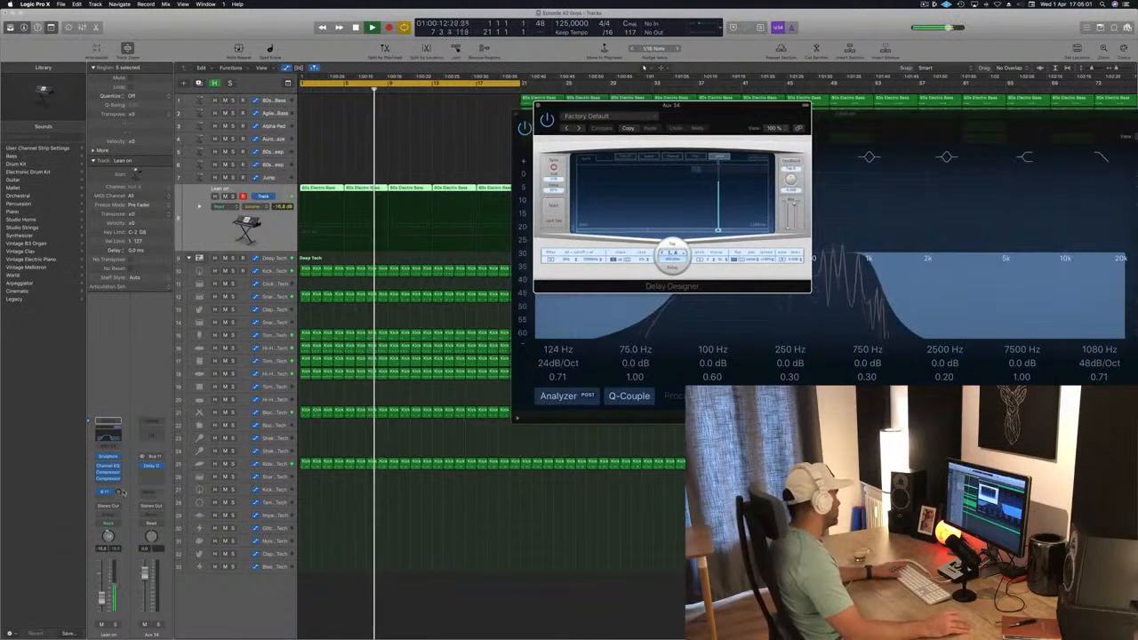
{"action": "left_click_drag", "start_coordinate": [118, 492], "coordinate": [121, 464]}
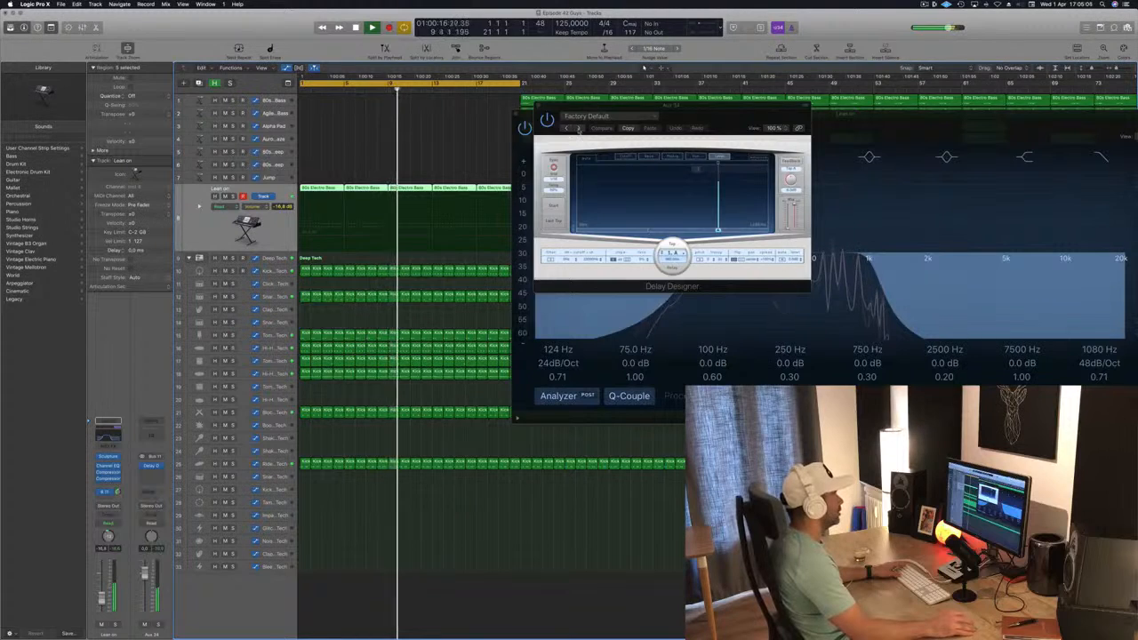
Audition the Delay Designer's simple presets one by one, from 1/4 Alternating Pan through 1/8 Dotted Basic Pan
{"action": "left_click", "coordinate": [578, 128]}
{"action": "left_click_drag", "start_coordinate": [727, 112], "coordinate": [546, 182]}
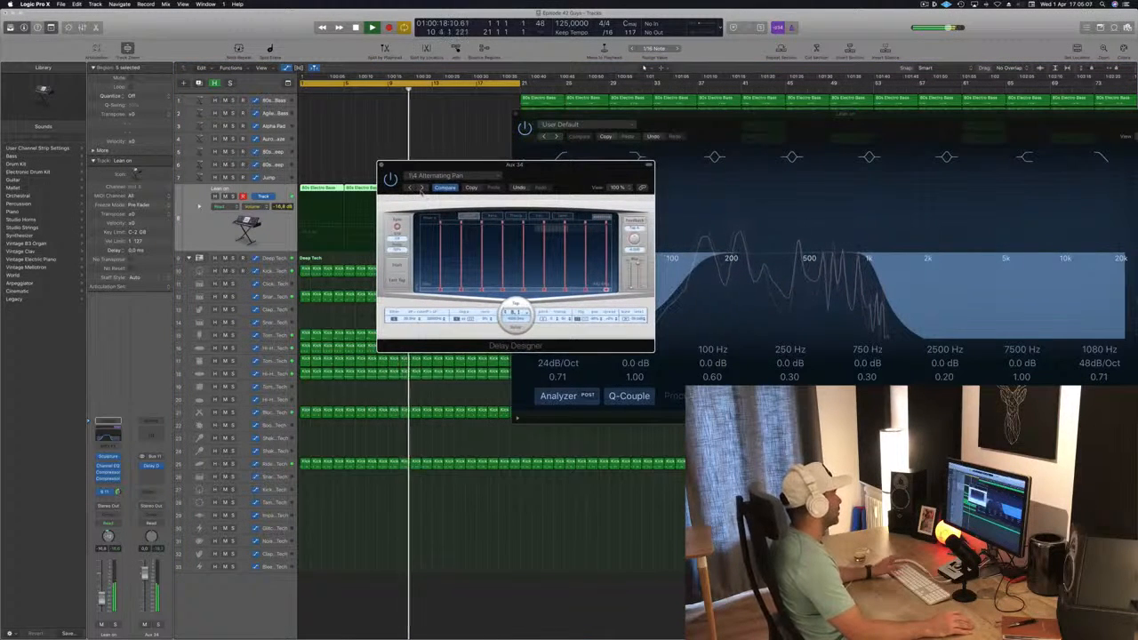
{"action": "left_click", "coordinate": [422, 188]}
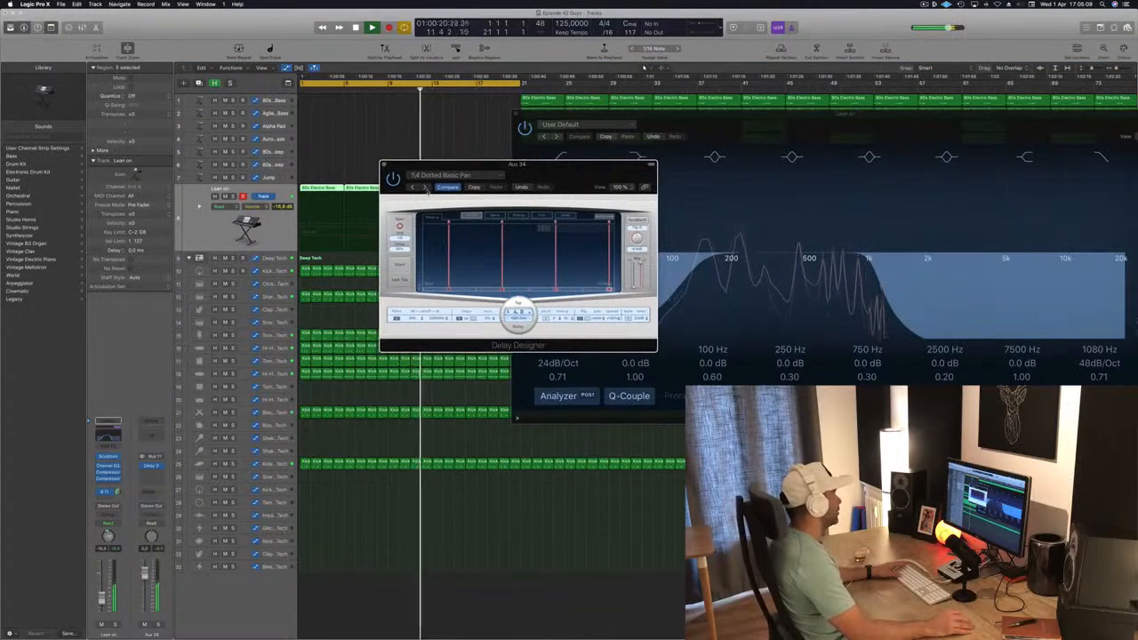
{"action": "left_click", "coordinate": [425, 186]}
{"action": "left_click_drag", "start_coordinate": [591, 175], "coordinate": [588, 188]}
{"action": "left_click", "coordinate": [439, 194]}
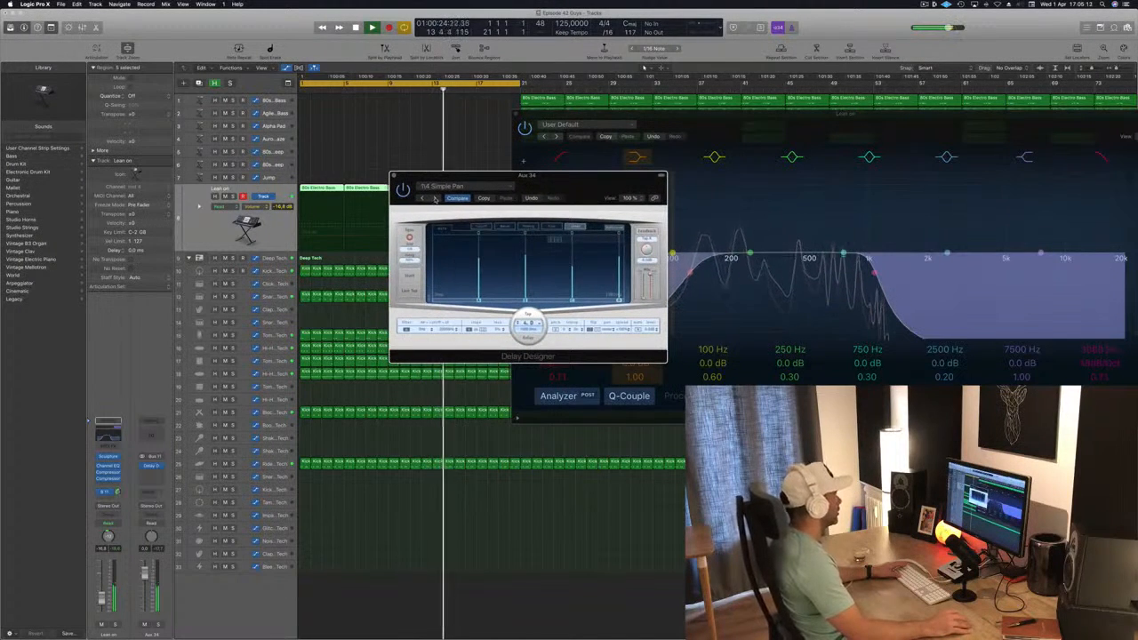
{"action": "left_click", "coordinate": [434, 197]}
{"action": "left_click", "coordinate": [435, 198]}
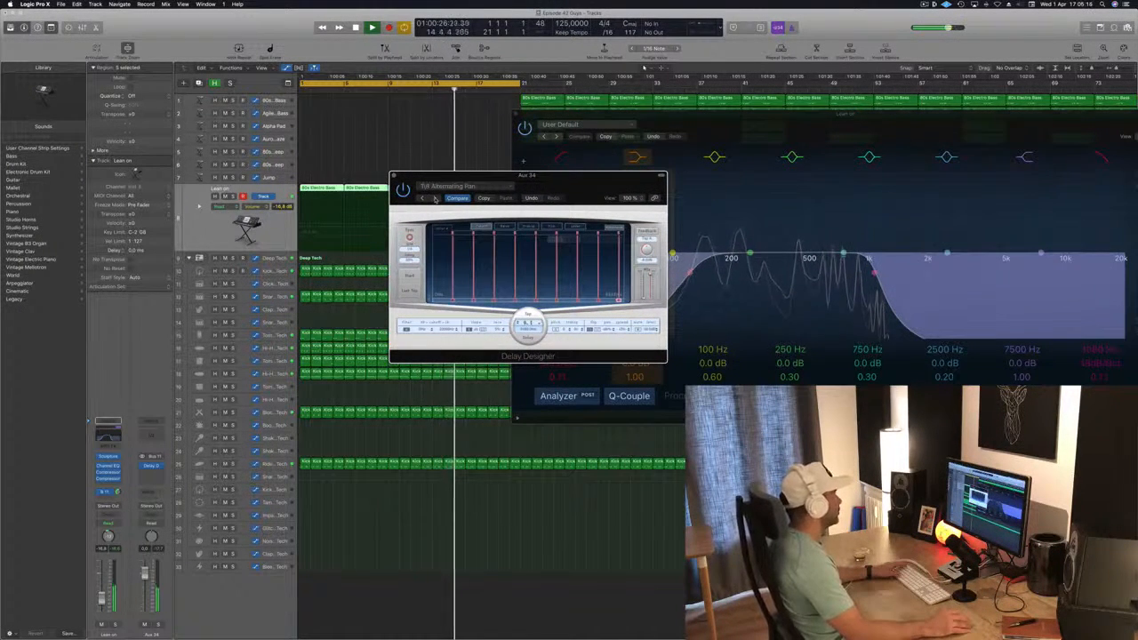
{"action": "left_click", "coordinate": [434, 197]}
Load the Ease Out preset from the Delay Designer's complex presets and adjust Lean on's Bus 11 send level
{"action": "left_click", "coordinate": [457, 186]}
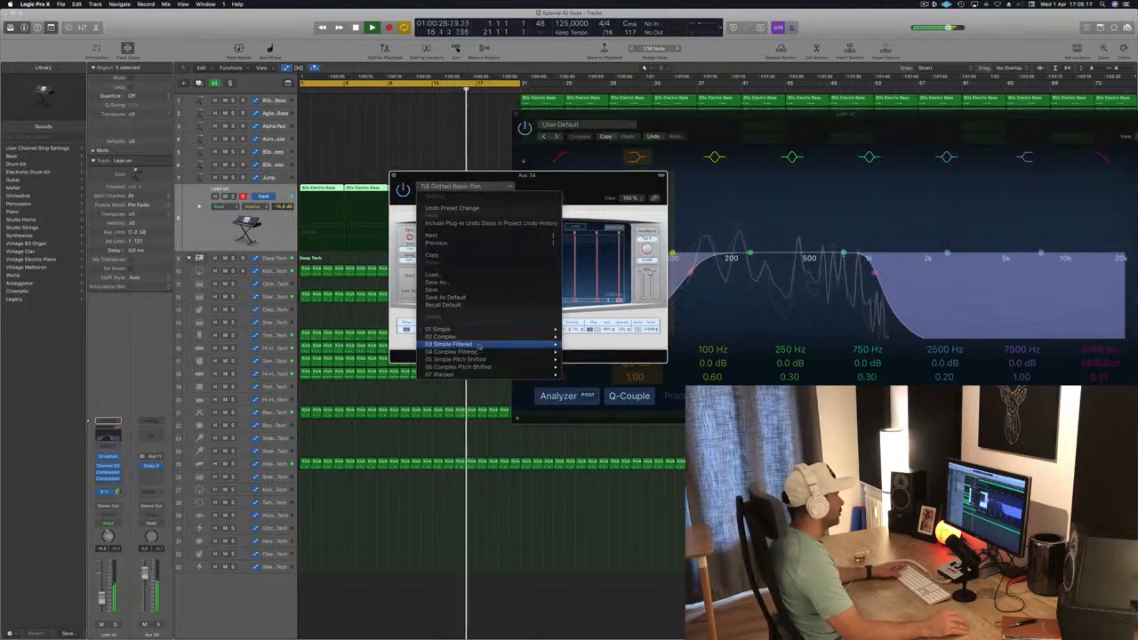
{"action": "mouse_move", "coordinate": [485, 340]}
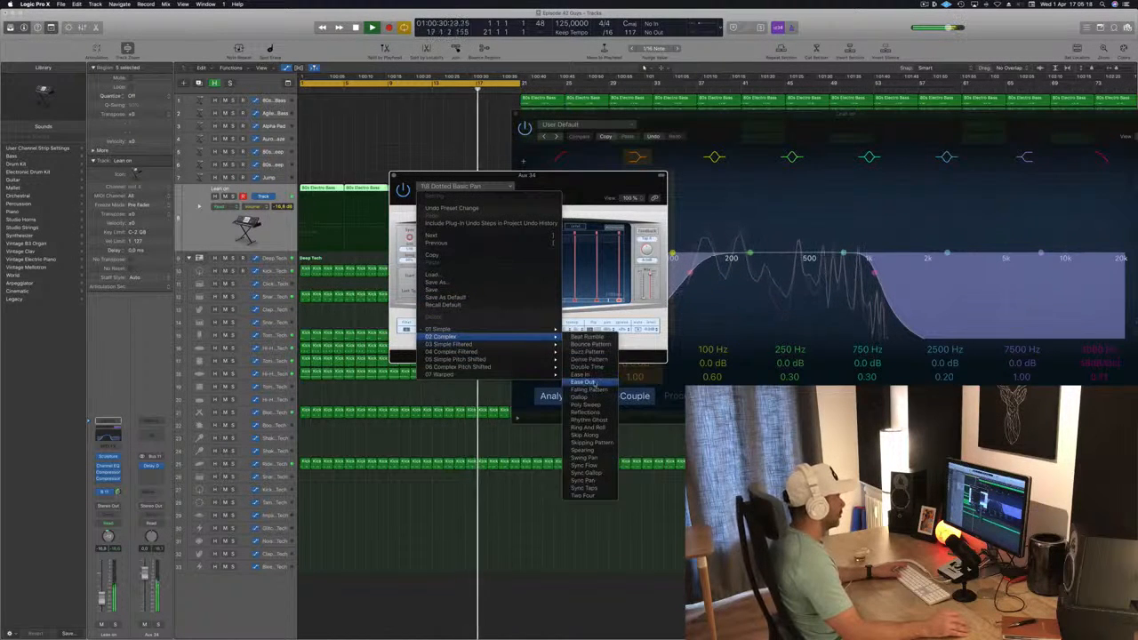
{"action": "left_click", "coordinate": [571, 184]}
{"action": "left_click_drag", "start_coordinate": [571, 184], "coordinate": [545, 172]}
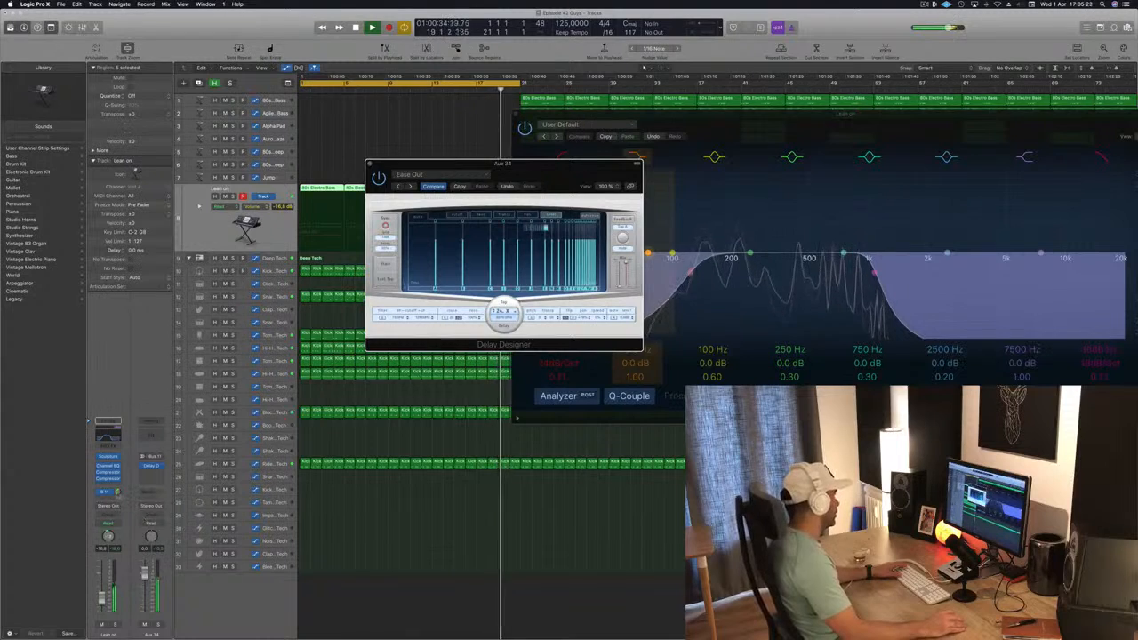
{"action": "left_click_drag", "start_coordinate": [118, 492], "coordinate": [118, 491]}
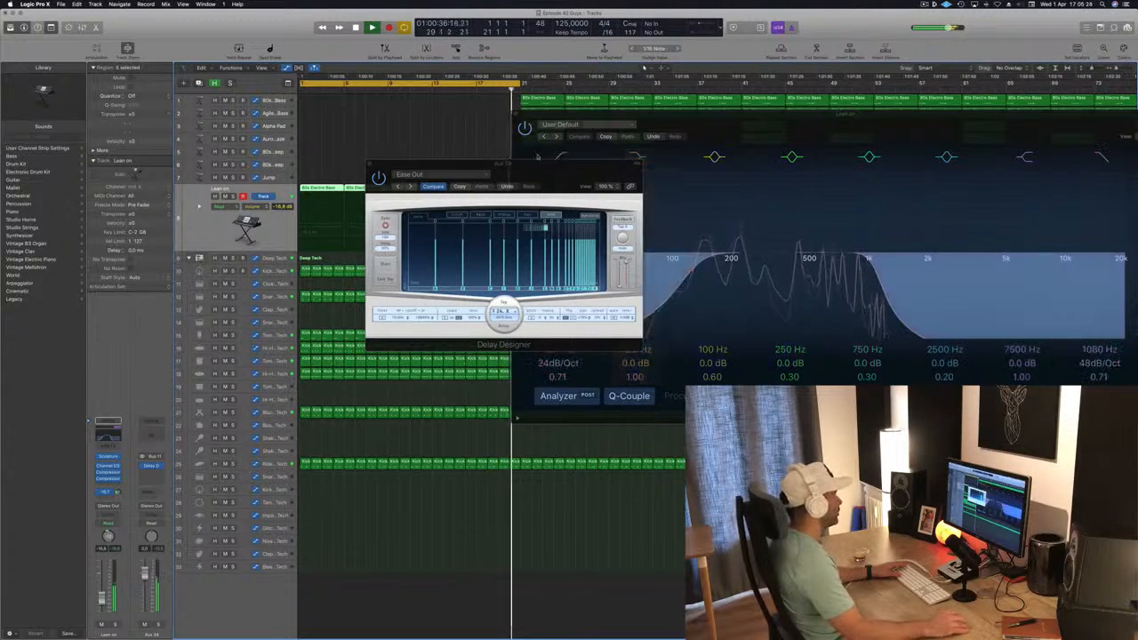
Audition the Falling Pattern and Gallop presets in the Delay Designer during playback
{"action": "left_click", "coordinate": [411, 185]}
{"action": "left_click_drag", "start_coordinate": [529, 175], "coordinate": [590, 183]}
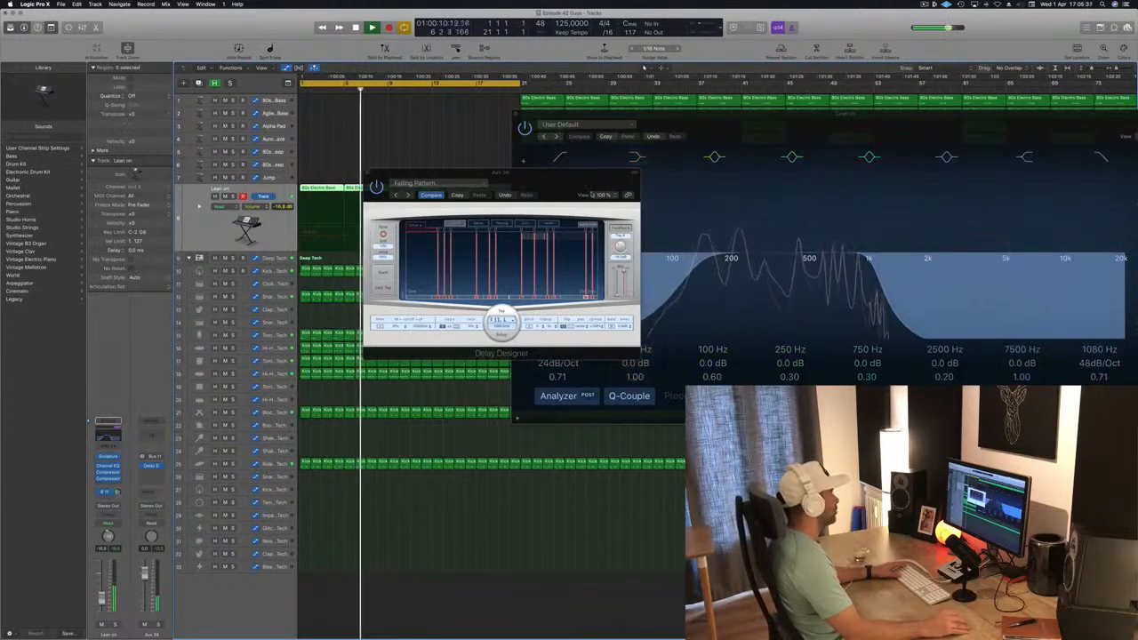
{"action": "left_click", "coordinate": [463, 181]}
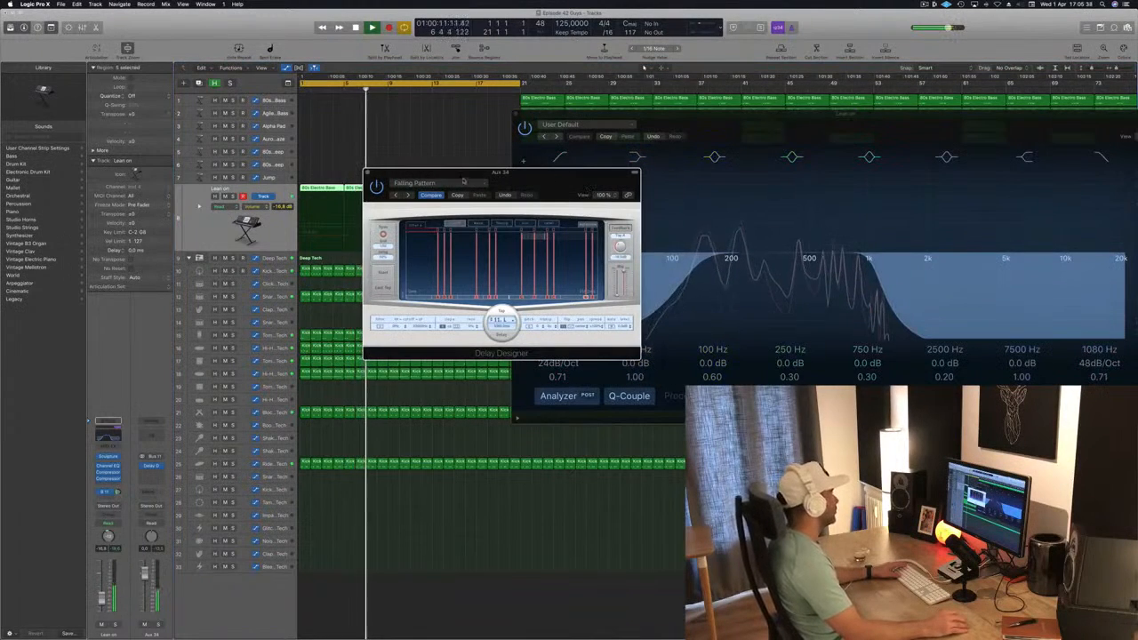
{"action": "left_click", "coordinate": [406, 196]}
Load the 1/16 Slow Pan preset from the Delay Designer's simple presets and readjust Lean on's Bus 11 send level
{"action": "left_click", "coordinate": [423, 184]}
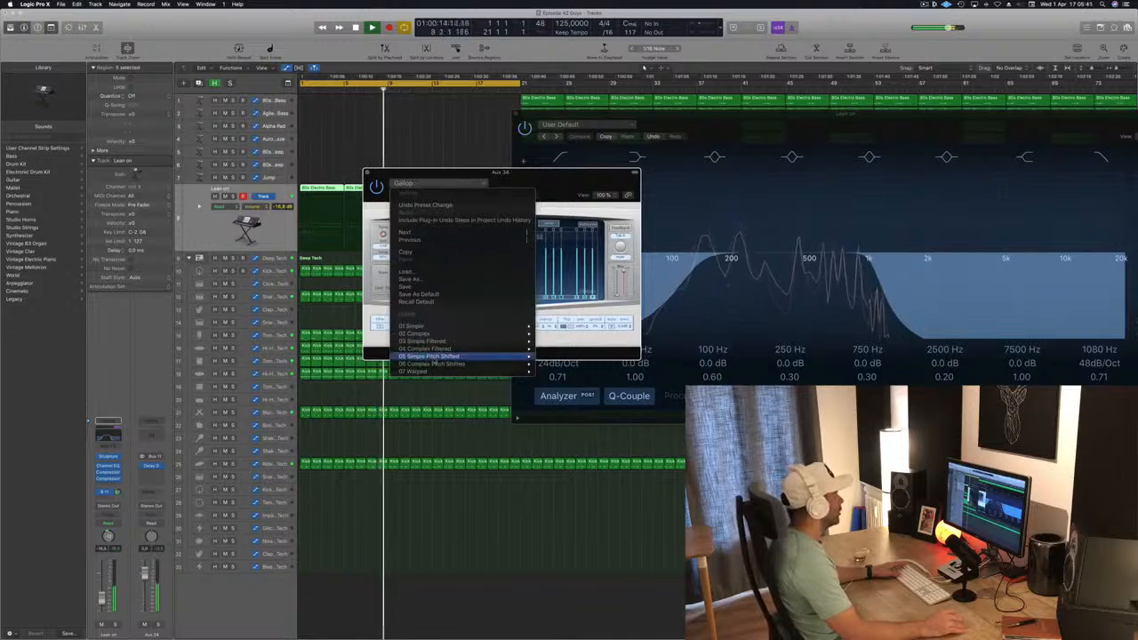
{"action": "mouse_move", "coordinate": [465, 328]}
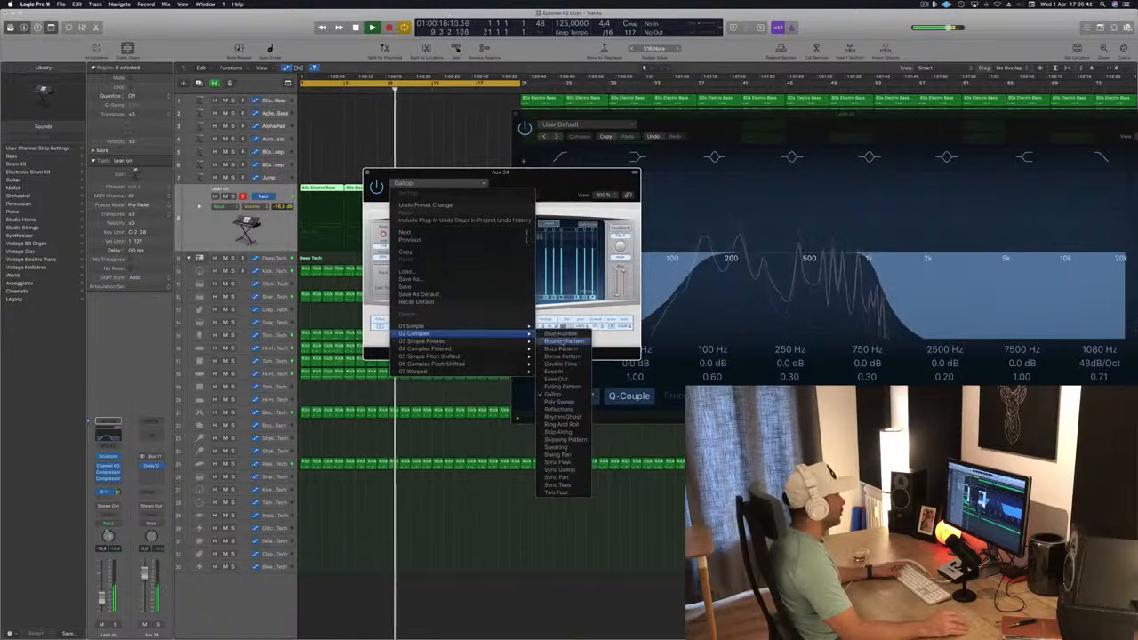
{"action": "mouse_move", "coordinate": [506, 326]}
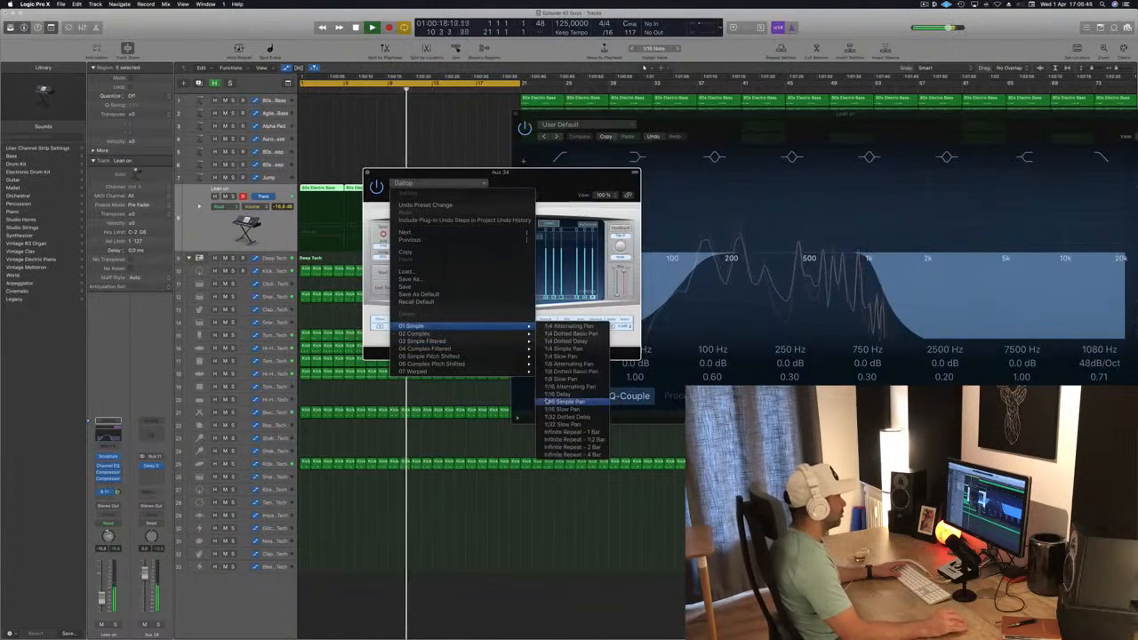
{"action": "left_click", "coordinate": [560, 409]}
{"action": "left_click_drag", "start_coordinate": [519, 188], "coordinate": [592, 191]}
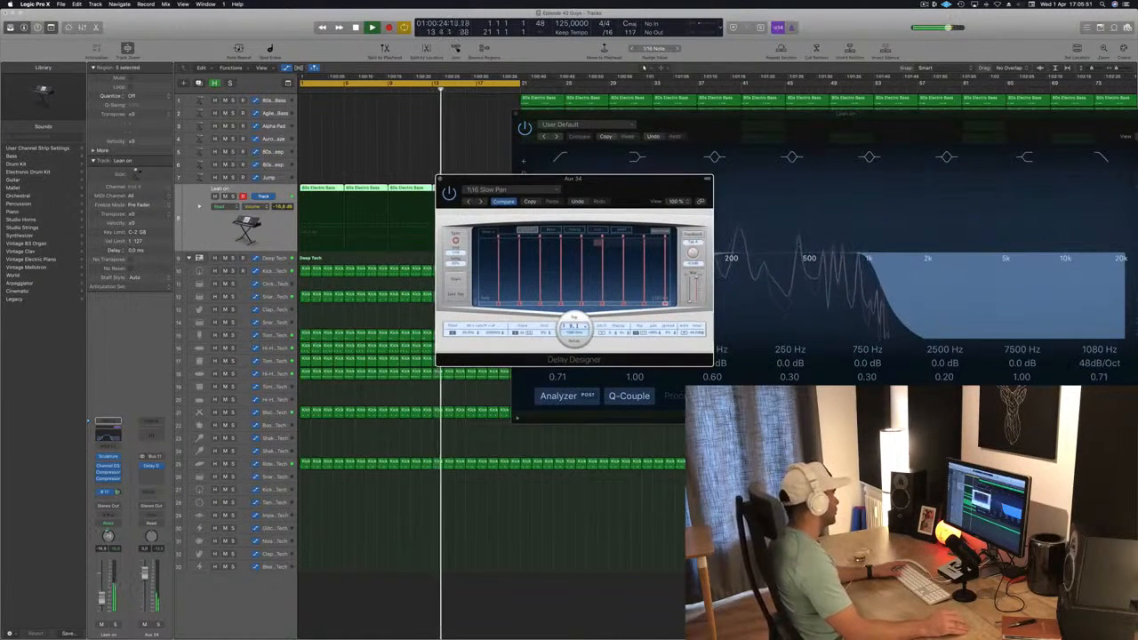
{"action": "left_click_drag", "start_coordinate": [117, 492], "coordinate": [110, 530]}
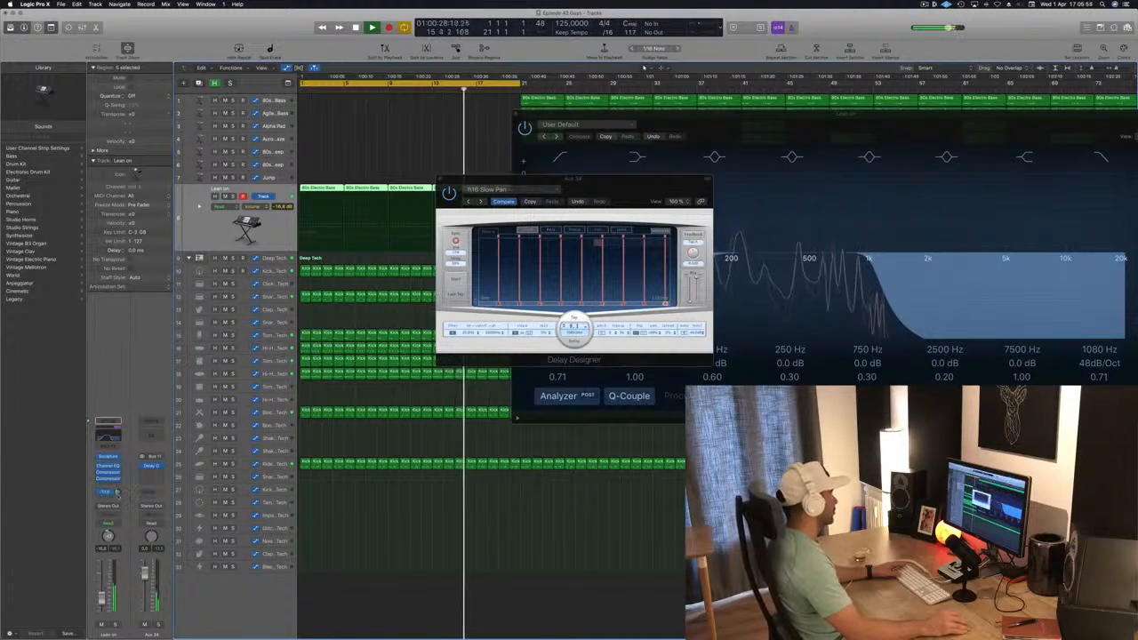
{"action": "left_click", "coordinate": [470, 202]}
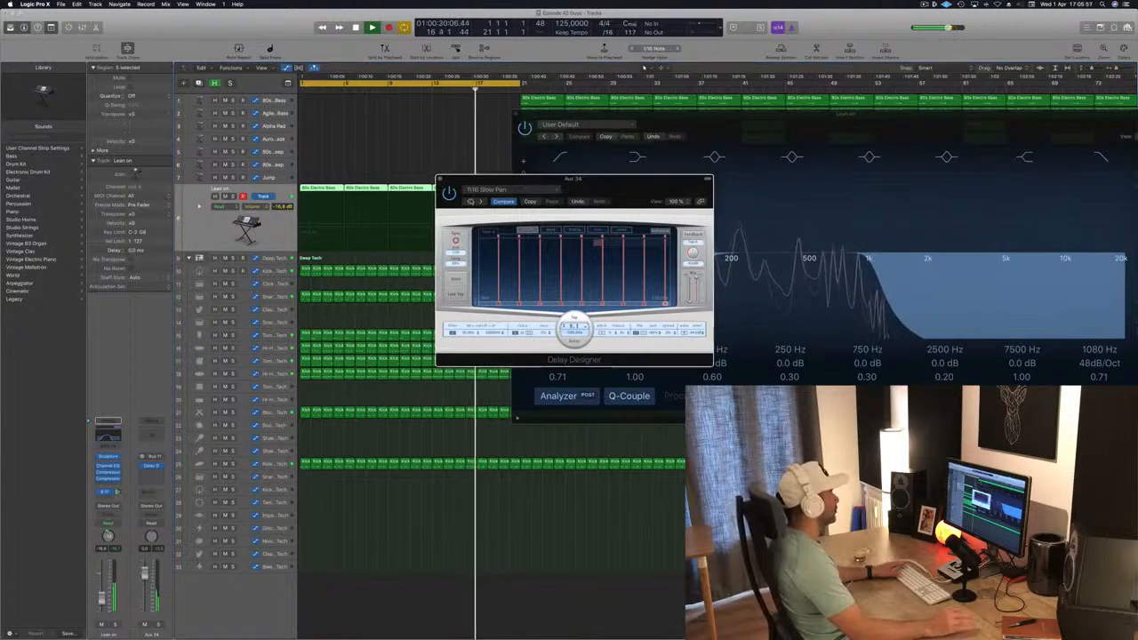
Compare the 1/16 Alternating Pan and 1/16 Delay presets in the Delay Designer and keep 1/16 Delay loaded
{"action": "left_click", "coordinate": [469, 201]}
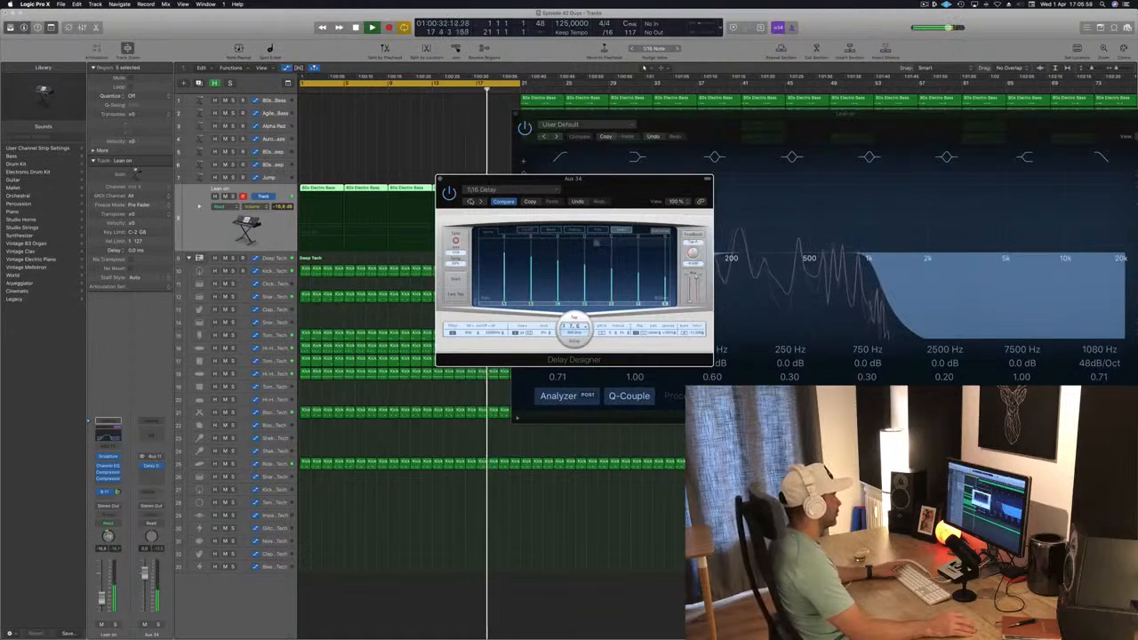
{"action": "left_click_drag", "start_coordinate": [612, 182], "coordinate": [530, 196]}
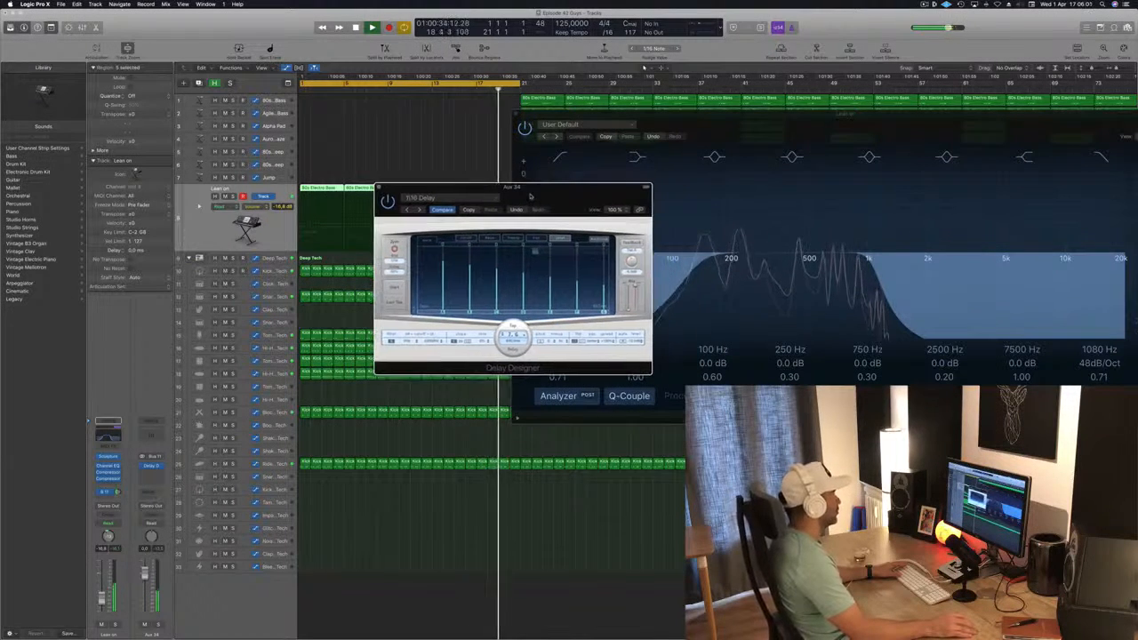
{"action": "left_click", "coordinate": [407, 210]}
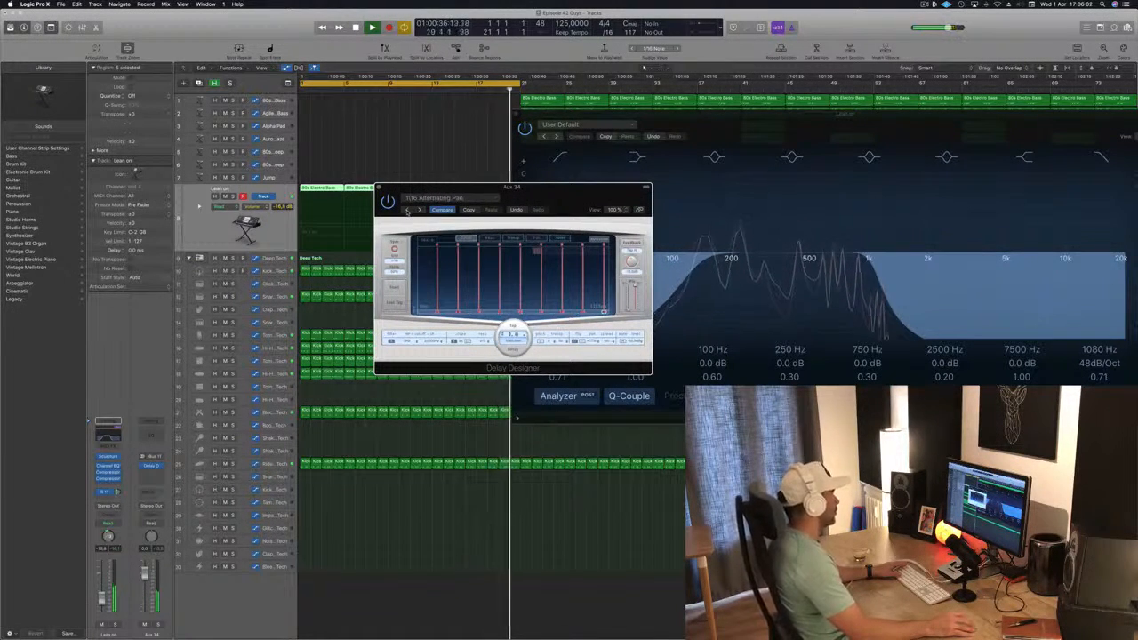
{"action": "left_click", "coordinate": [419, 210]}
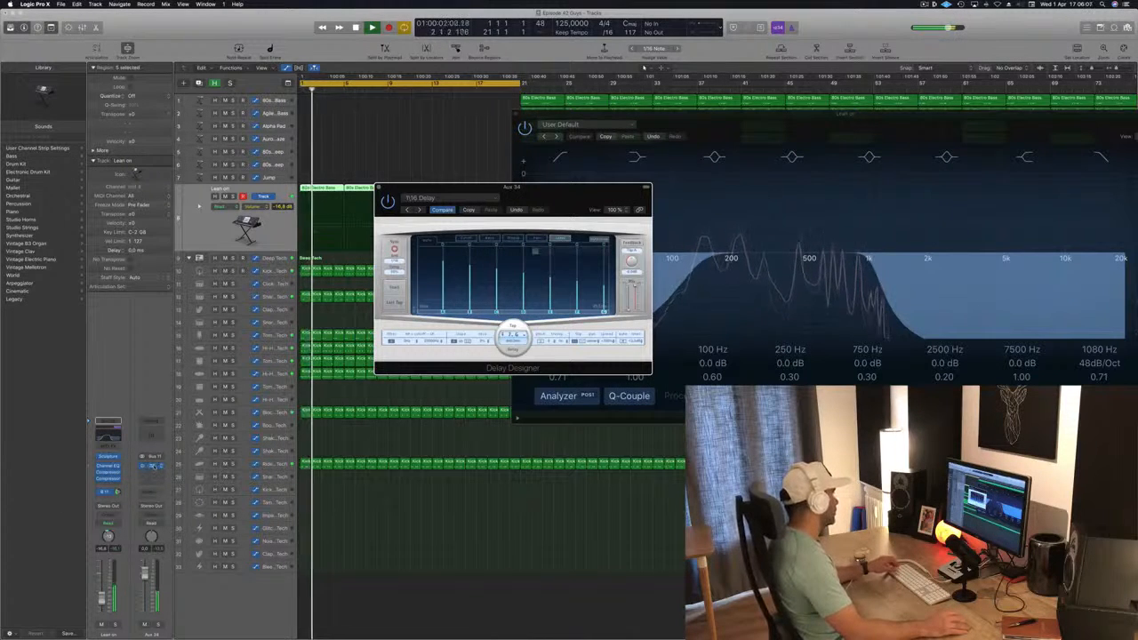
Move the Delay Designer from the aux channel to Lean on's insert chain and adjust its dry and wet mix levels
{"action": "left_click_drag", "start_coordinate": [152, 467], "coordinate": [107, 484]}
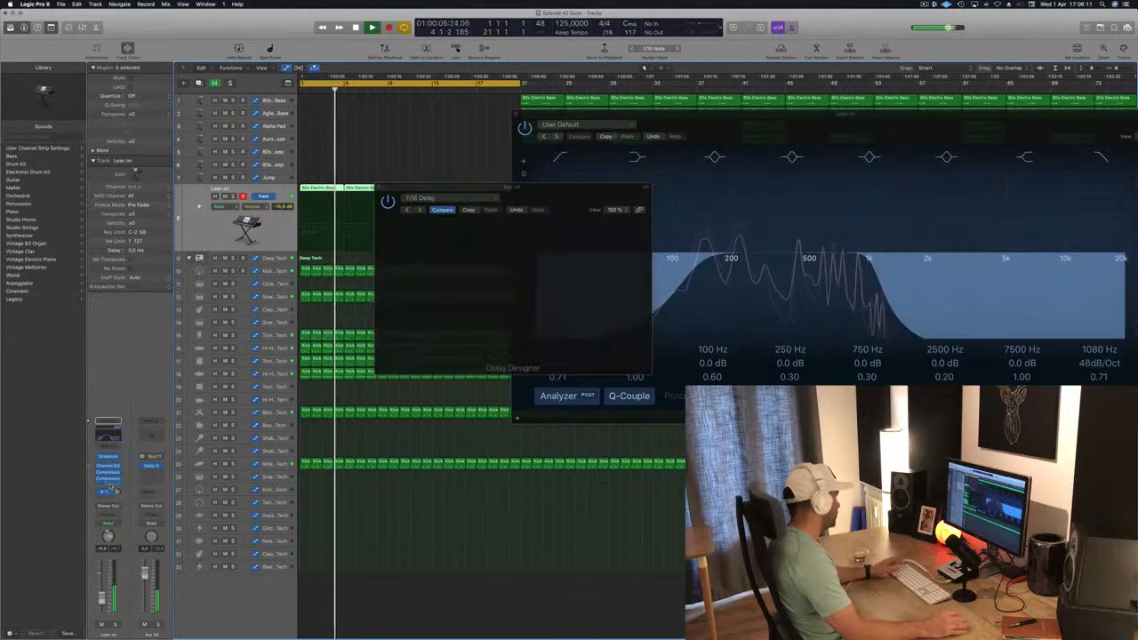
{"action": "left_click", "coordinate": [107, 478]}
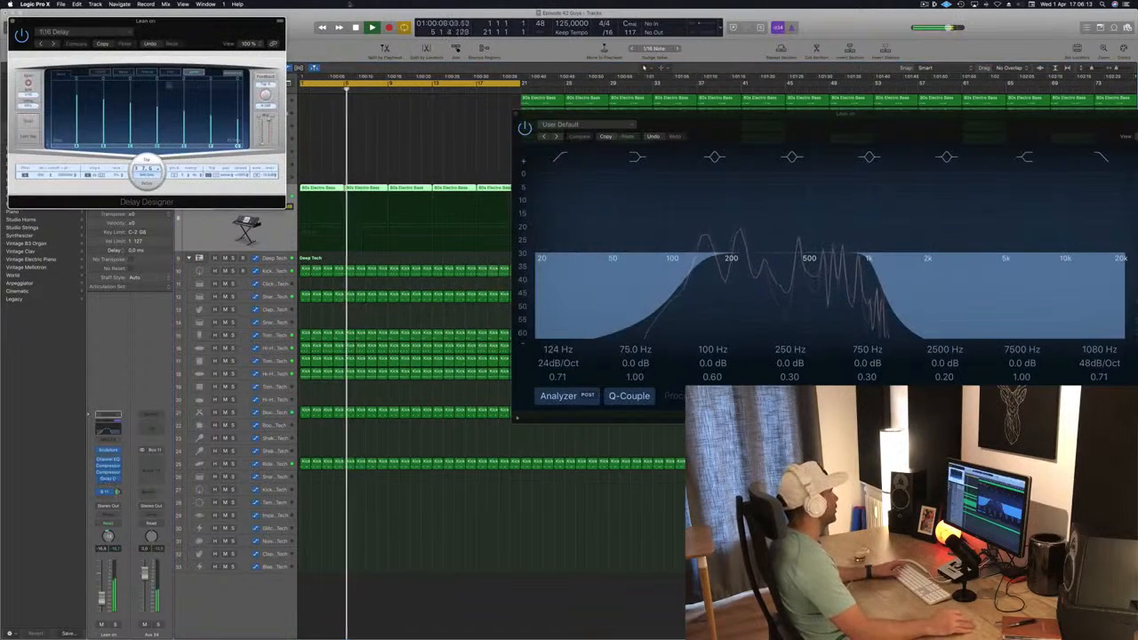
{"action": "left_click_drag", "start_coordinate": [262, 117], "coordinate": [262, 116]}
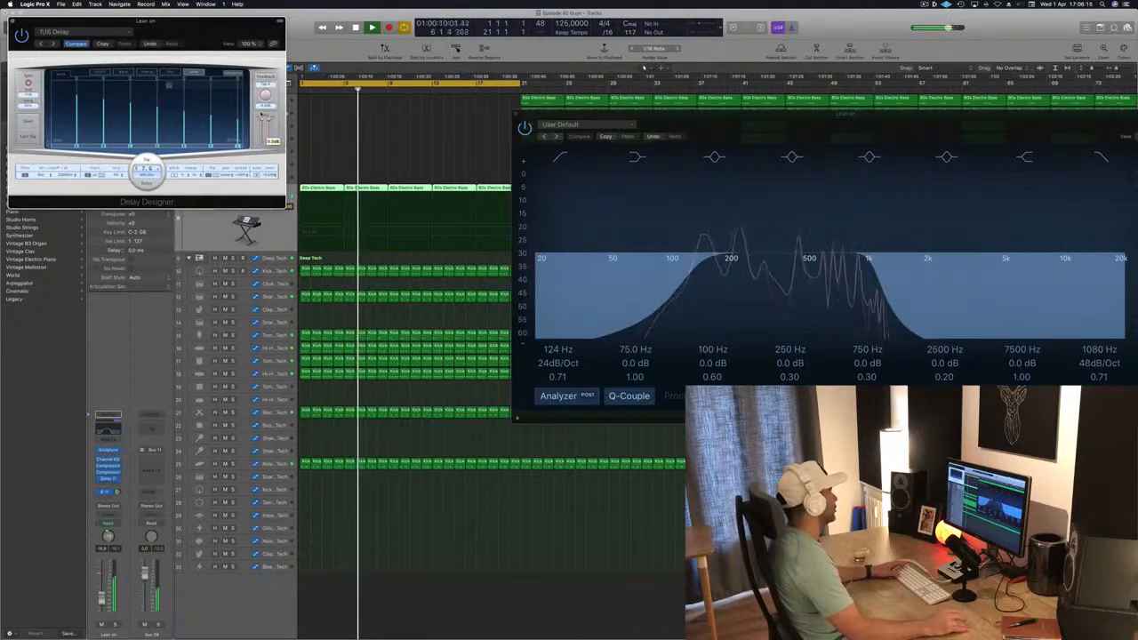
{"action": "left_click_drag", "start_coordinate": [178, 20], "coordinate": [703, 193]}
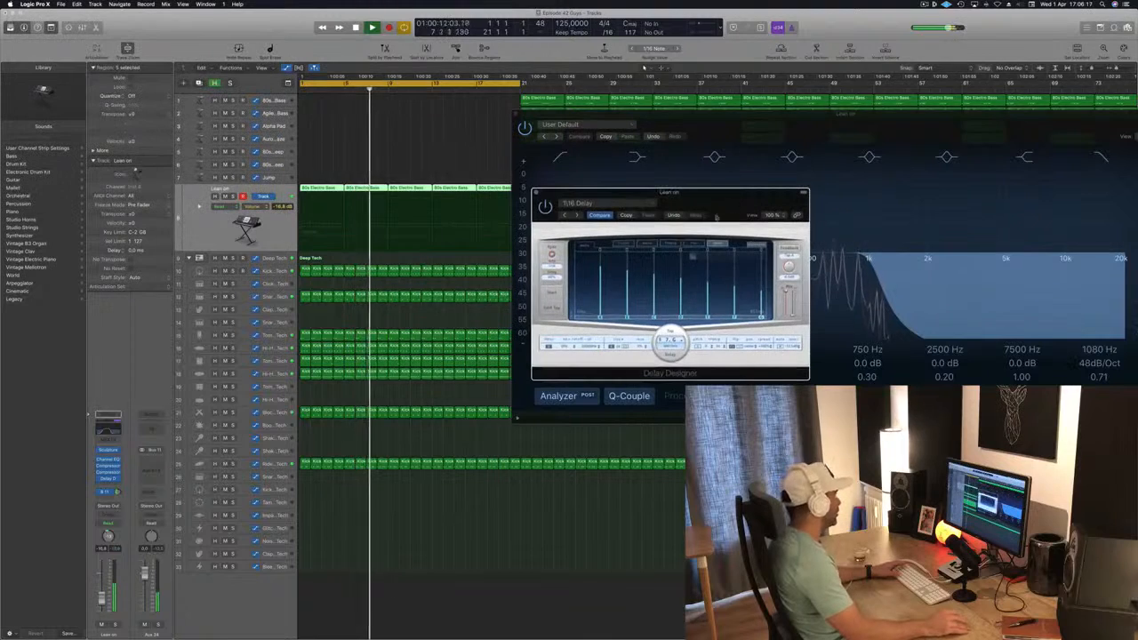
{"action": "left_click_drag", "start_coordinate": [792, 314], "coordinate": [793, 312]}
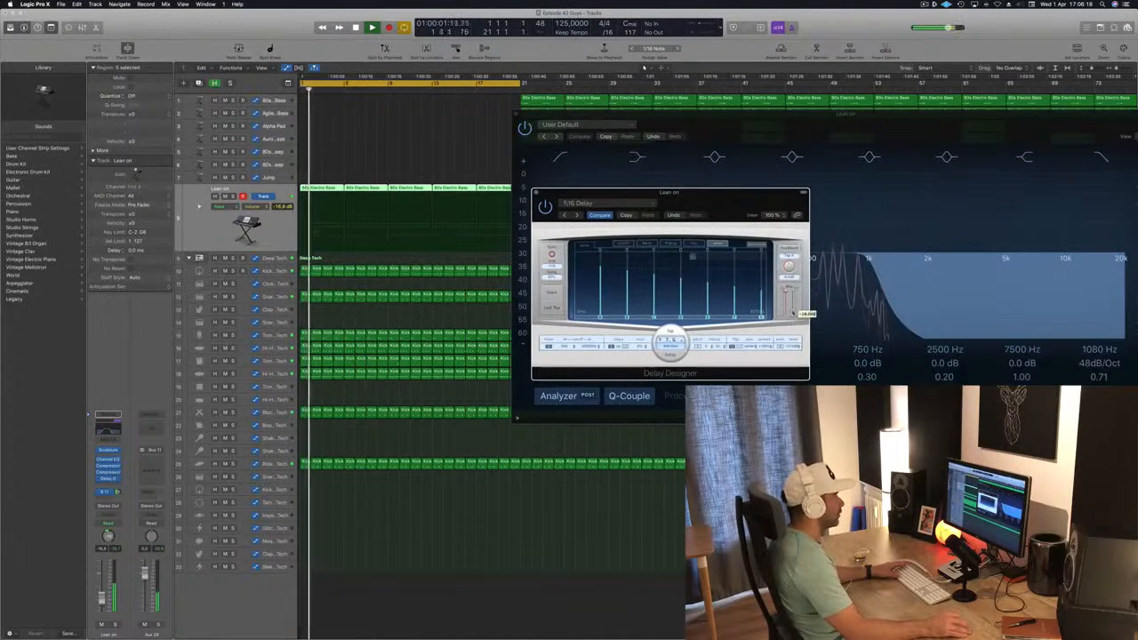
{"action": "left_click_drag", "start_coordinate": [690, 206], "coordinate": [729, 200]}
Reorder Lean on's inserts so the last Compressor follows the Delay Designer, and check that Compressor's settings
{"action": "left_click_drag", "start_coordinate": [107, 473], "coordinate": [106, 488]}
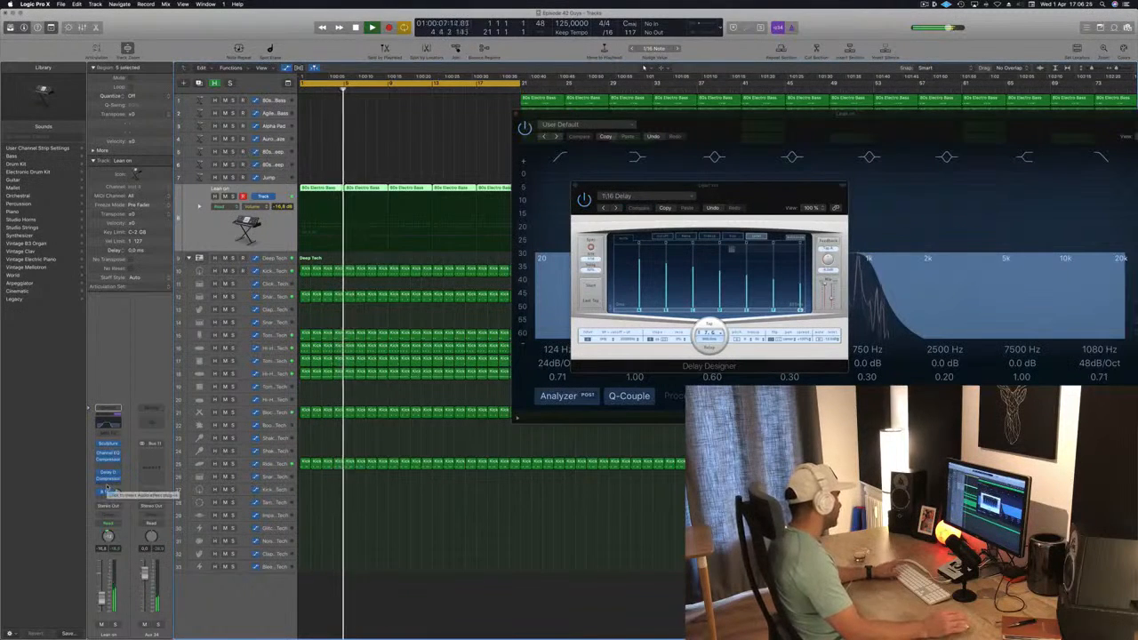
{"action": "left_click_drag", "start_coordinate": [771, 190], "coordinate": [763, 194]}
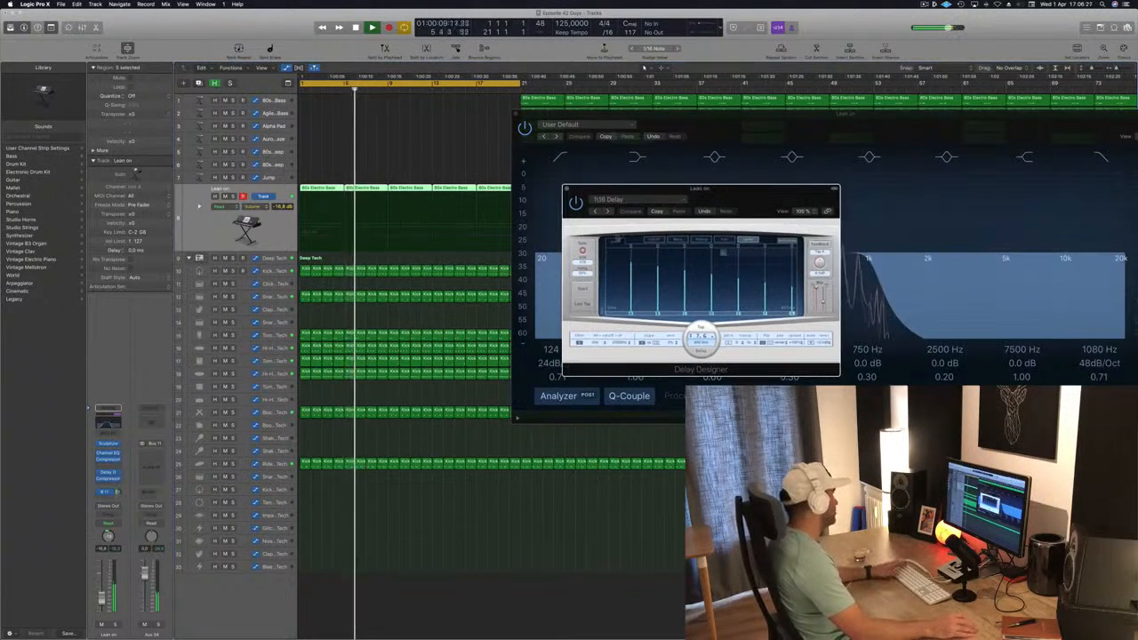
{"action": "left_click", "coordinate": [108, 479]}
{"action": "left_click", "coordinate": [107, 479]}
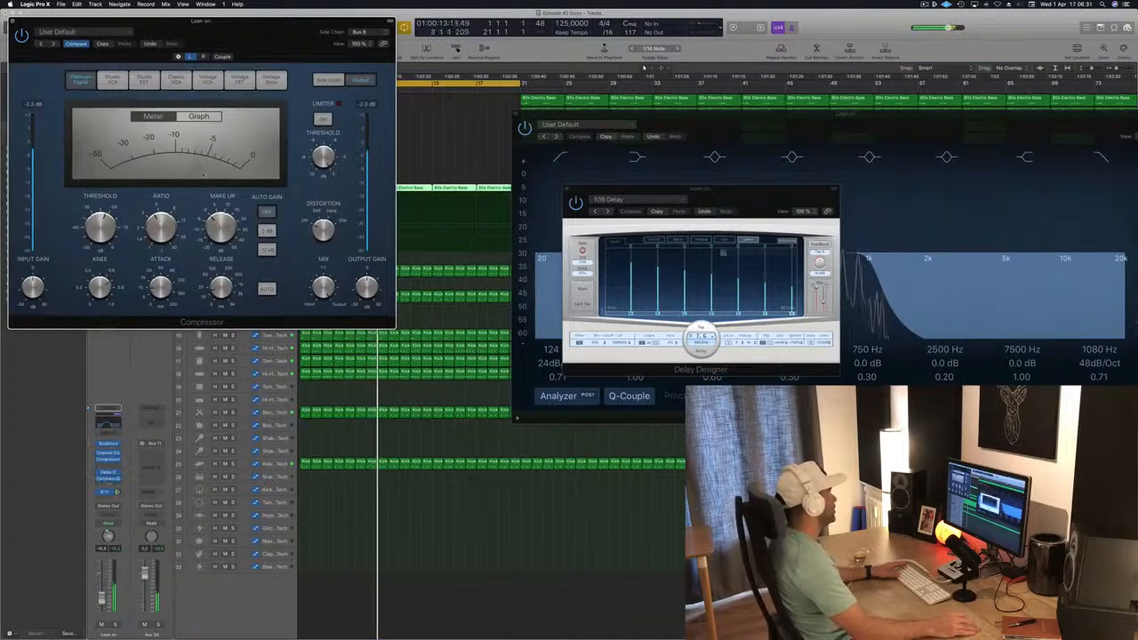
{"action": "left_click_drag", "start_coordinate": [44, 35], "coordinate": [420, 267]}
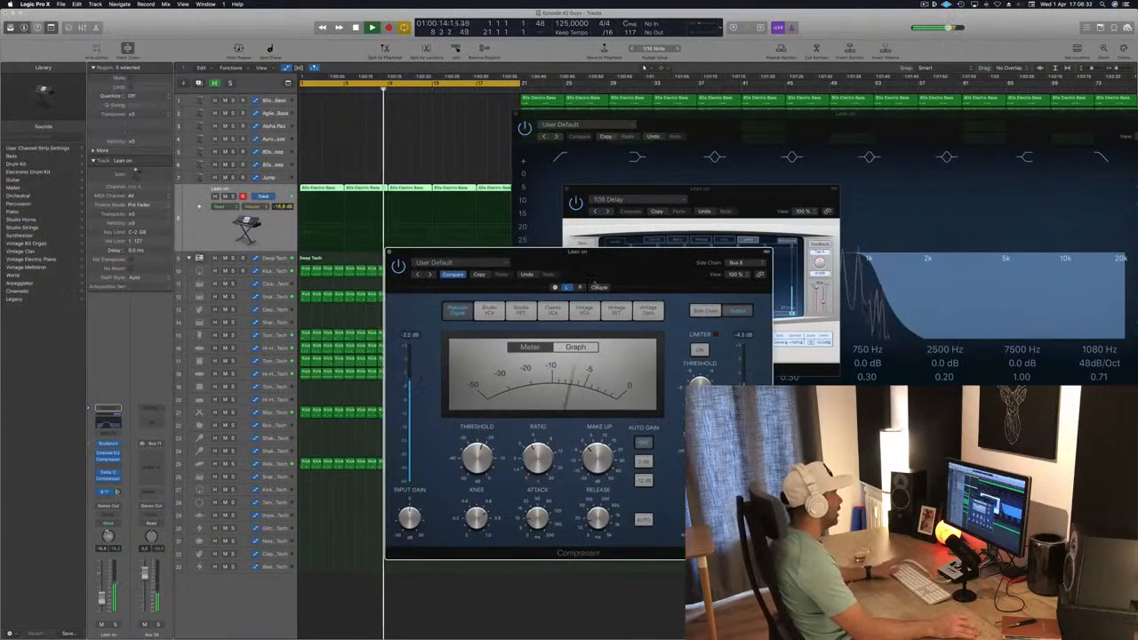
{"action": "left_click", "coordinate": [389, 254]}
Fine-tune the Delay Designer's mix levels on Lean on, and close the Delay Designer and Channel EQ windows
{"action": "left_click", "coordinate": [831, 296]}
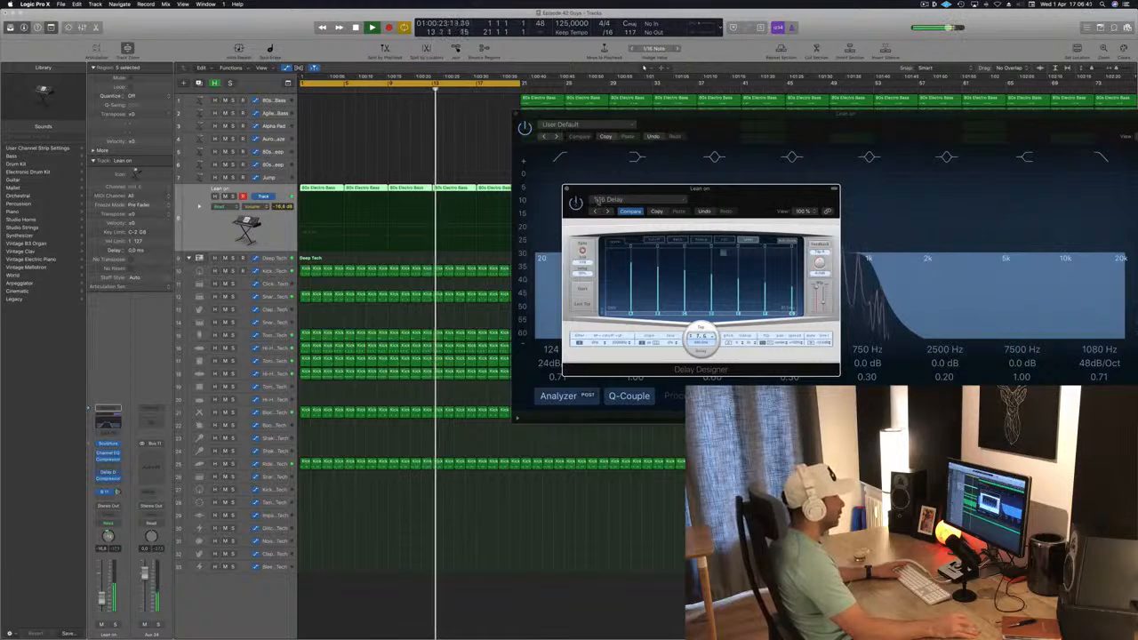
{"action": "left_click_drag", "start_coordinate": [598, 193], "coordinate": [594, 193]}
{"action": "left_click_drag", "start_coordinate": [821, 304], "coordinate": [821, 305]}
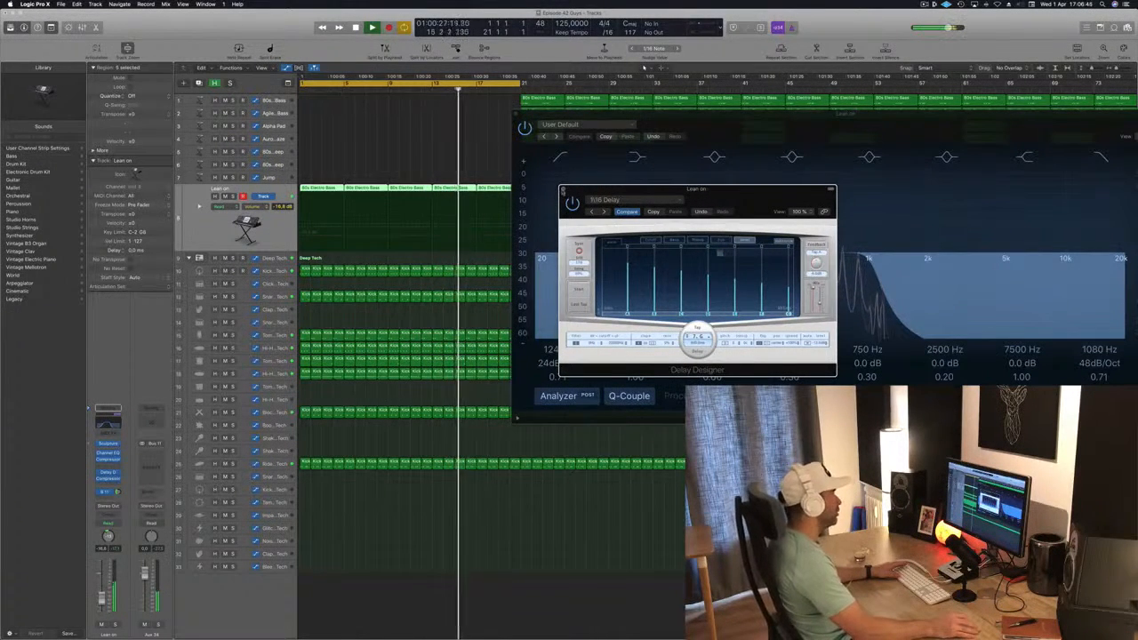
{"action": "left_click", "coordinate": [563, 190]}
{"action": "left_click", "coordinate": [515, 114]}
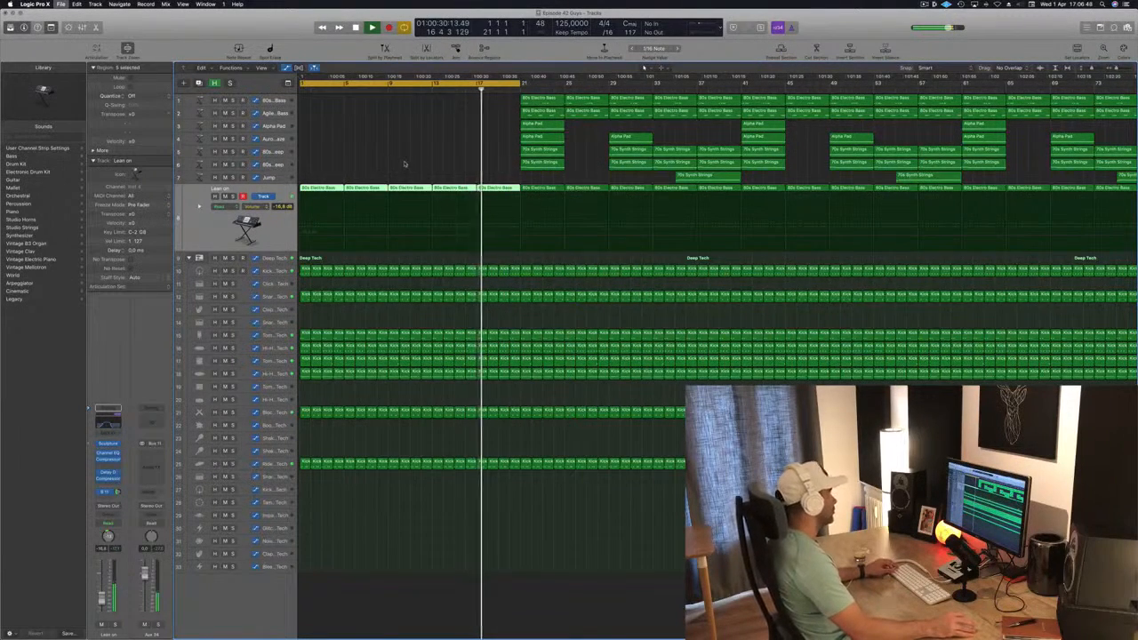
Replay the intro from bar 1 and delete track 25's regions from bar 1 up to bar 21
{"action": "scroll", "coordinate": [382, 162], "scroll_direction": "down", "scroll_amount": 1}
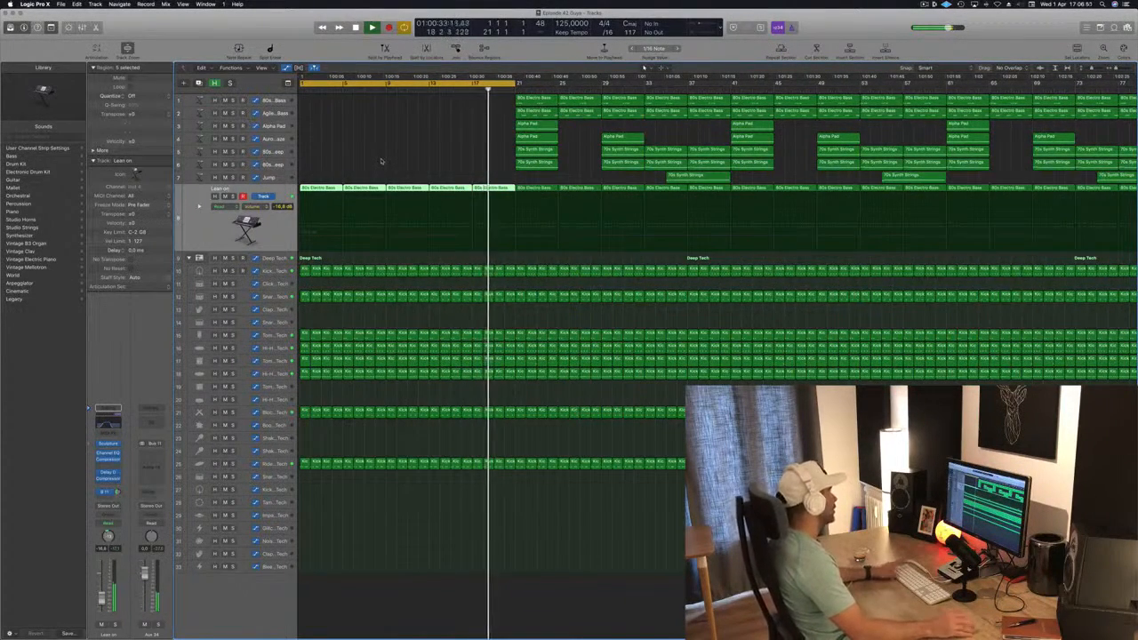
{"action": "key", "text": "Return"}
{"action": "scroll", "coordinate": [382, 158], "scroll_direction": "down", "scroll_amount": 3}
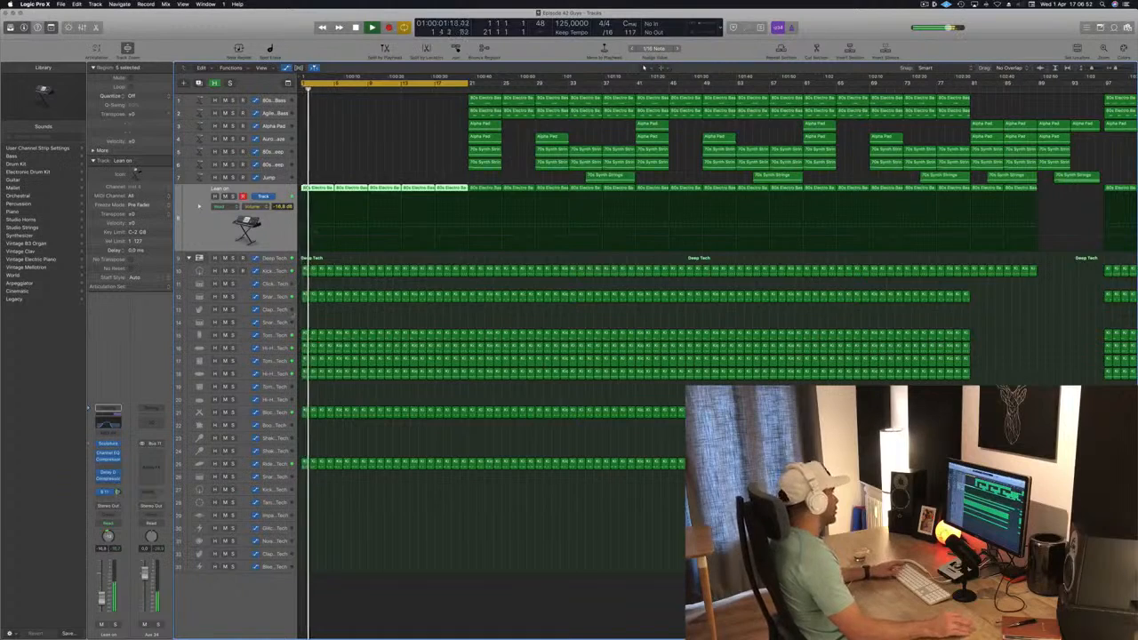
{"action": "key", "text": "Return"}
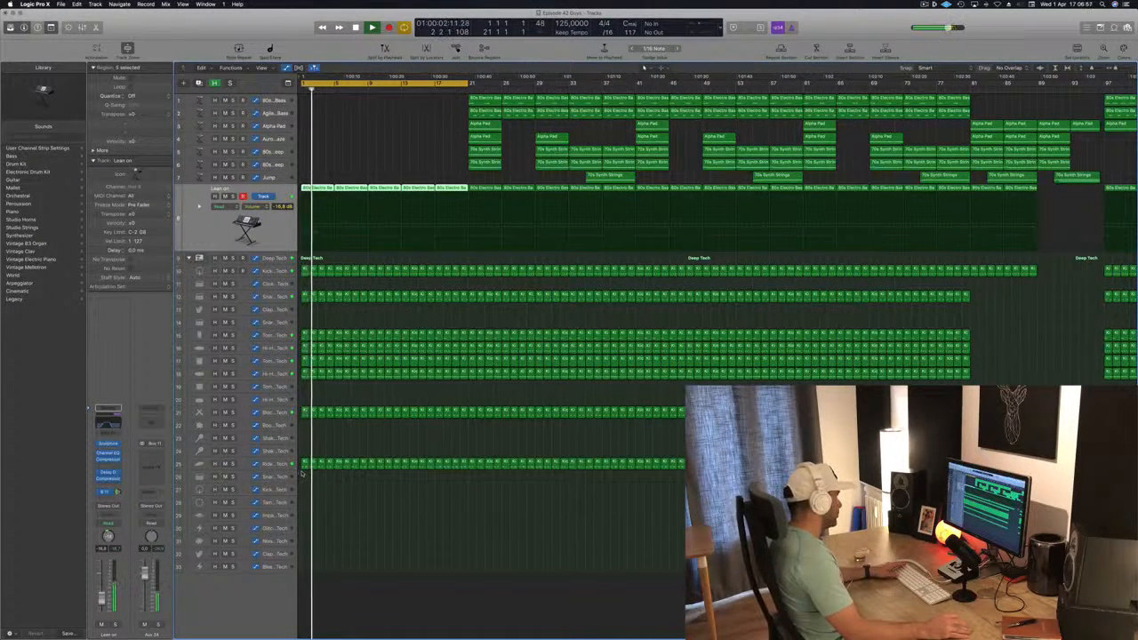
{"action": "left_click_drag", "start_coordinate": [301, 474], "coordinate": [453, 451]}
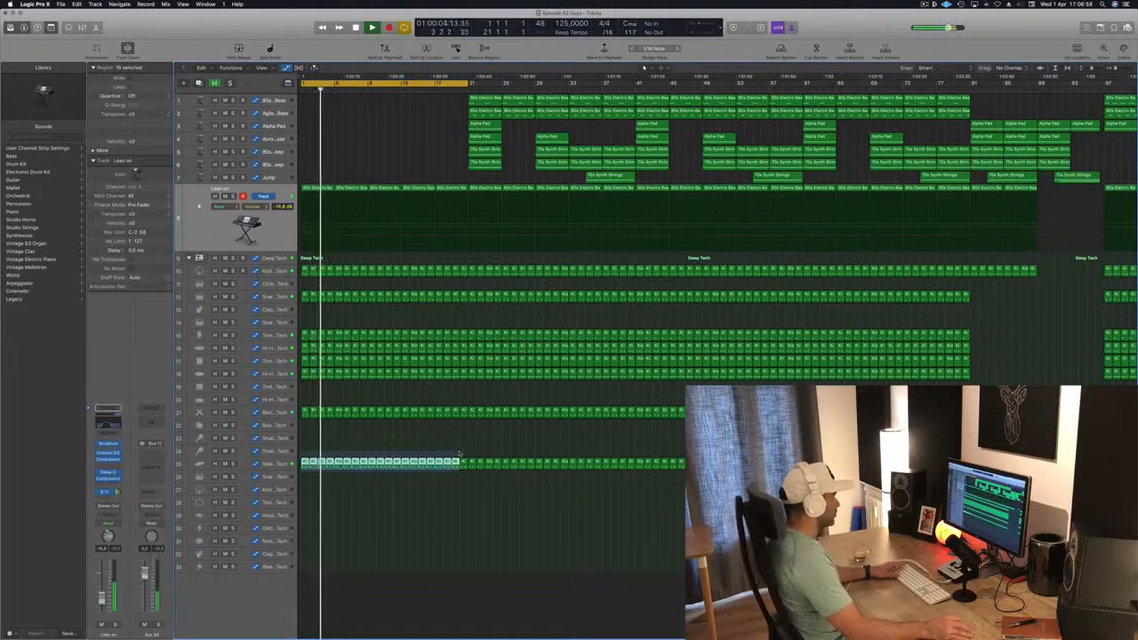
{"action": "key", "text": "Delete"}
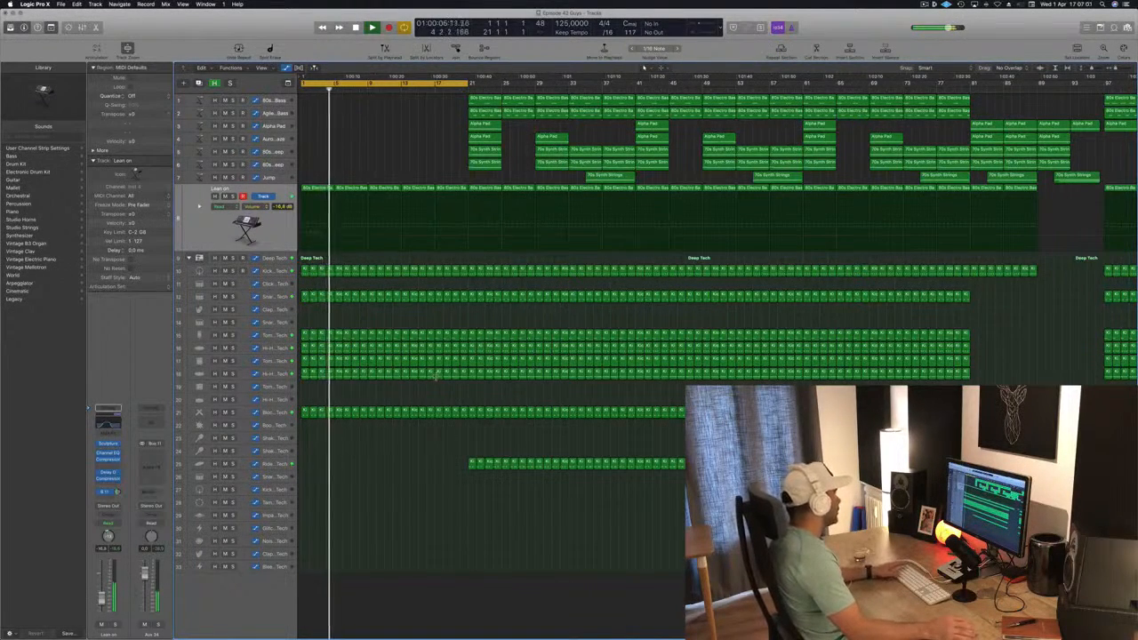
Delete the Block - Deep Tech regions within the intro cycle range, bars 1 to 21
{"action": "left_click", "coordinate": [264, 412]}
{"action": "key", "text": "Return"}
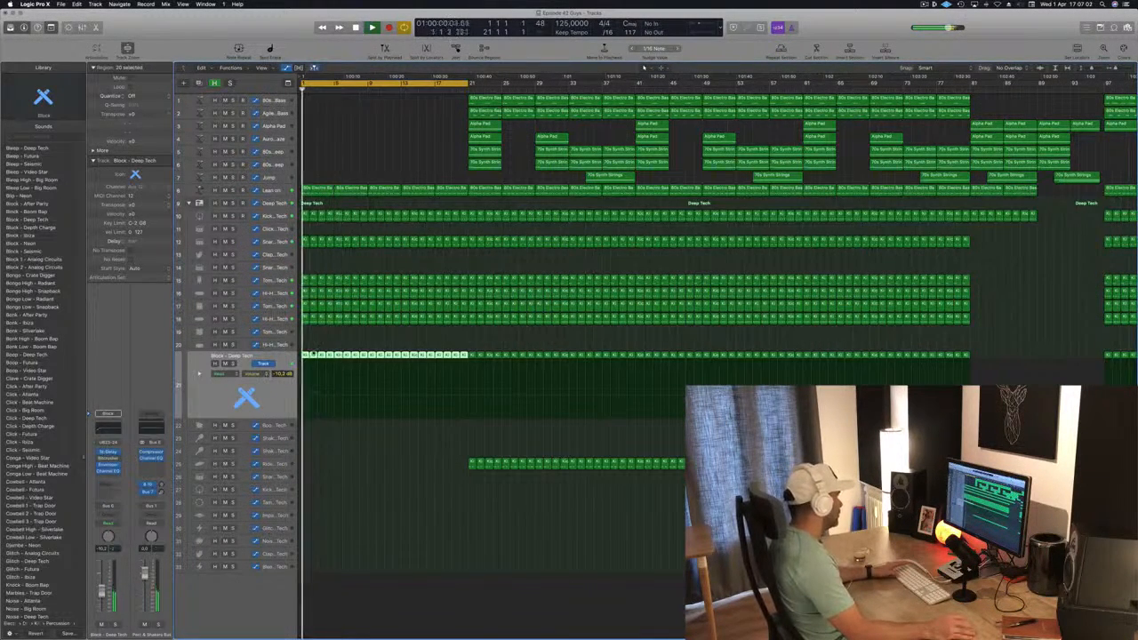
{"action": "key", "text": "Delete"}
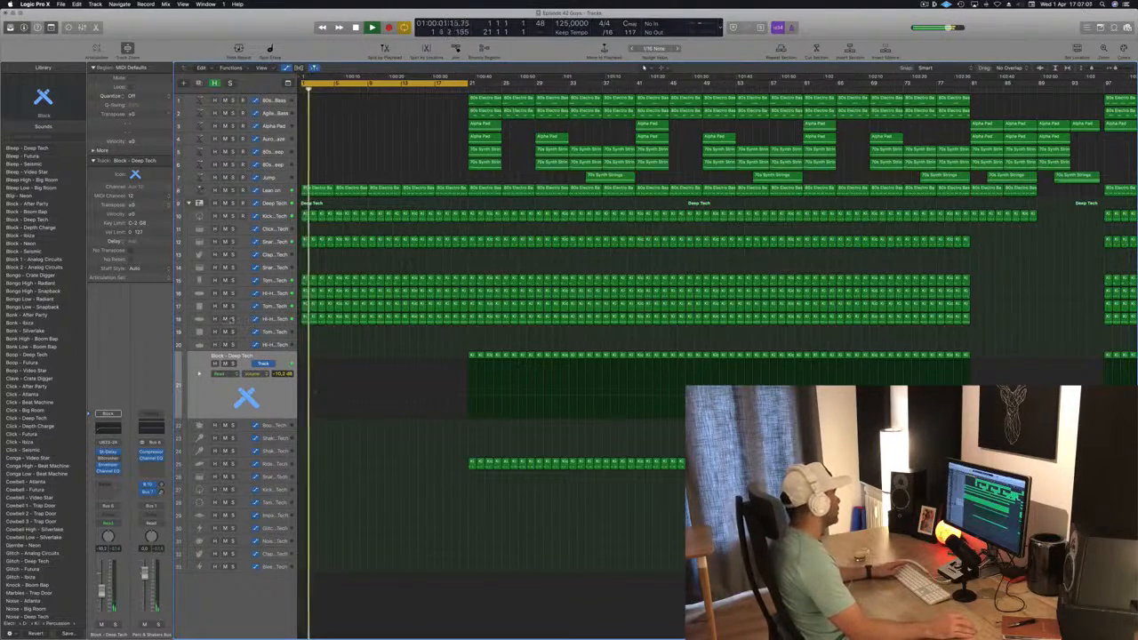
Solo the Tom Mid - Deep Tech track briefly to identify it and delete its regions between bars 1 and 21
{"action": "left_click", "coordinate": [232, 305]}
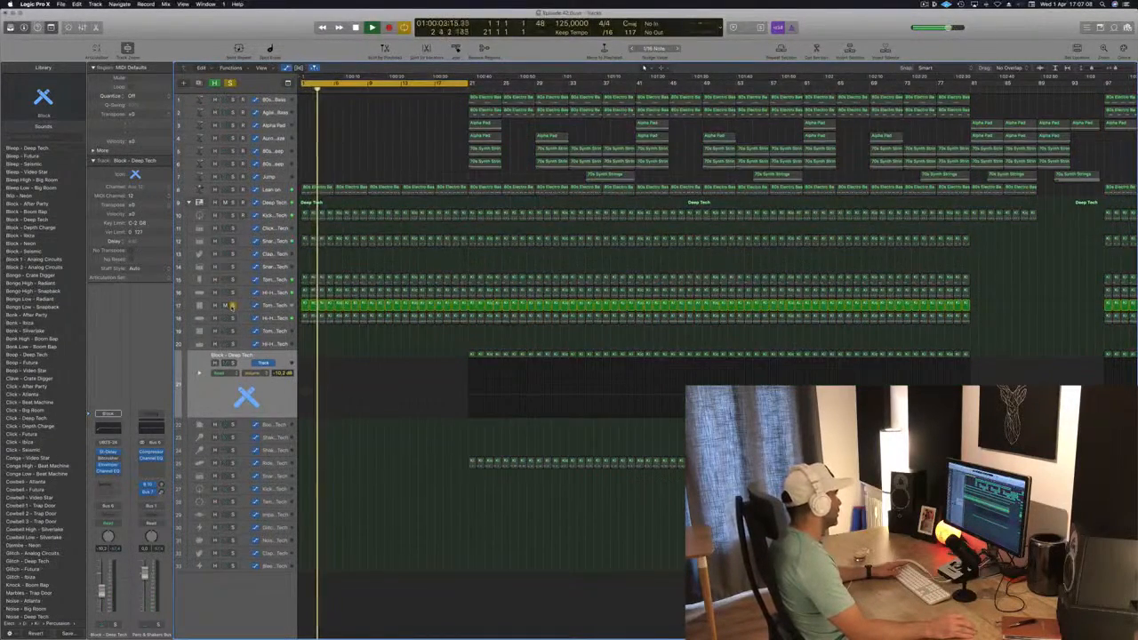
{"action": "left_click", "coordinate": [232, 304]}
{"action": "left_click", "coordinate": [279, 307]}
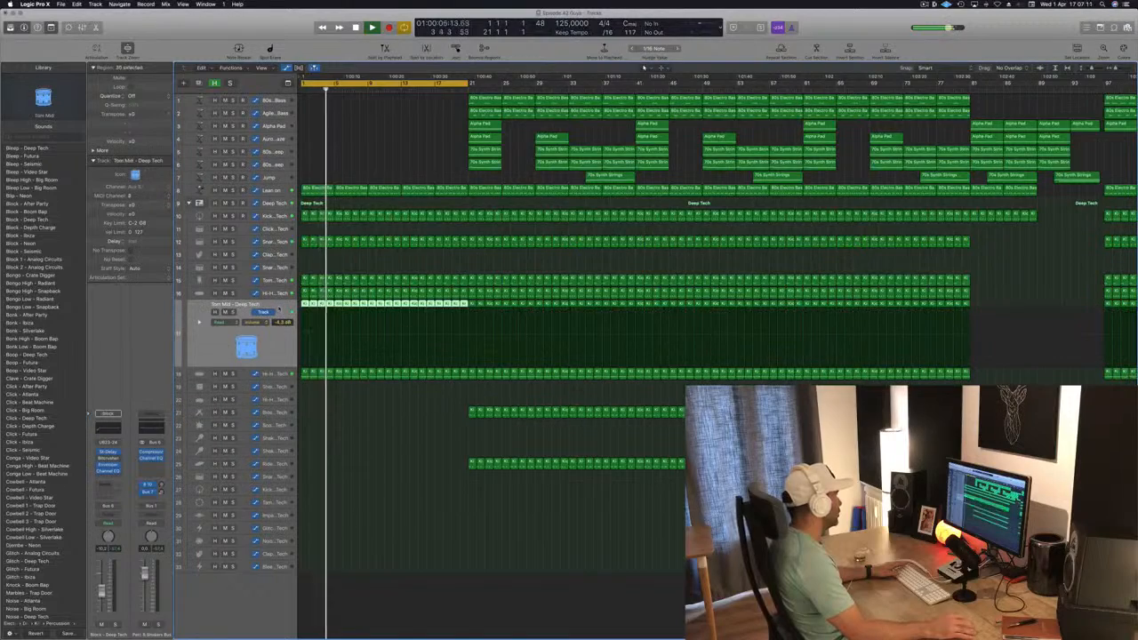
{"action": "key", "text": "Delete"}
{"action": "key", "text": "space"}
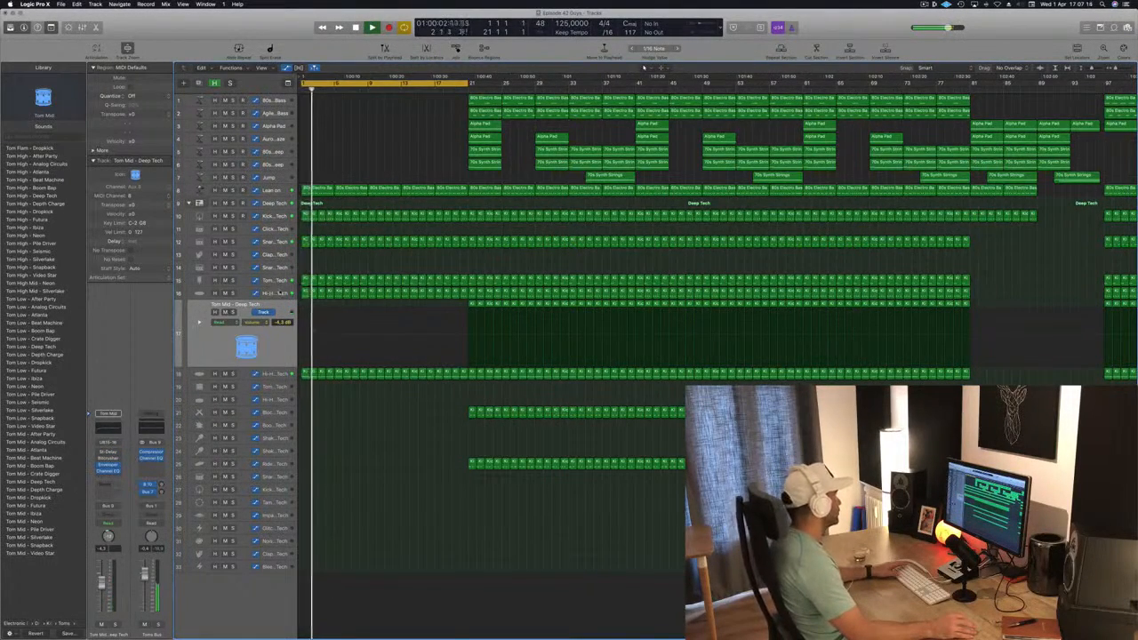
Delete the Tom Low - Deep Tech regions between bars 1 and 21 and listen to the intro
{"action": "left_click", "coordinate": [280, 280]}
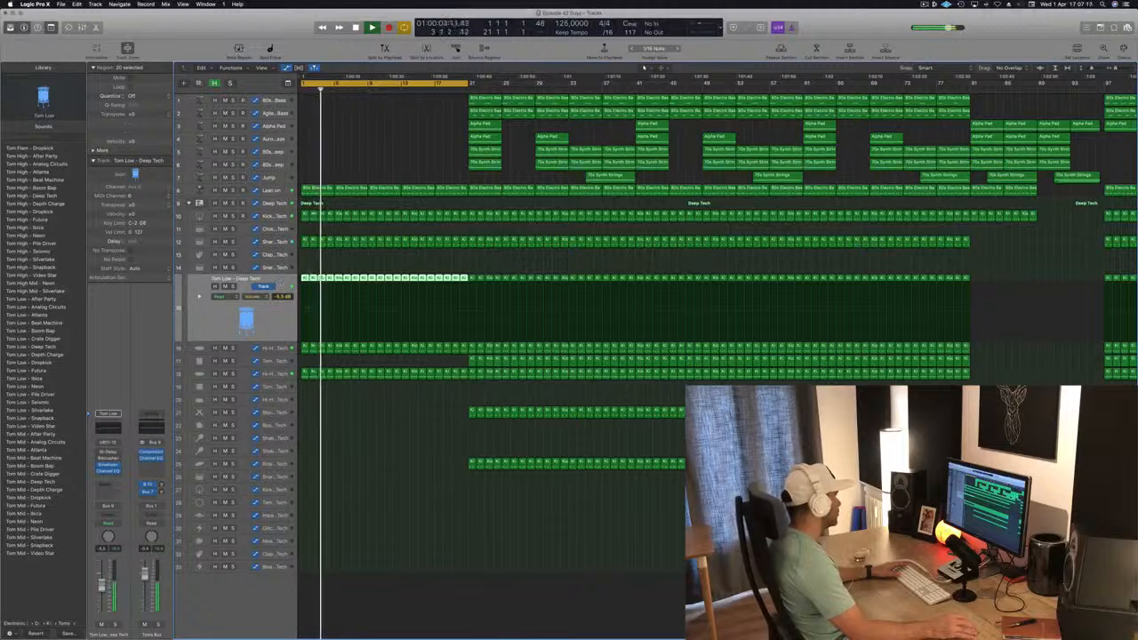
{"action": "key", "text": "Delete"}
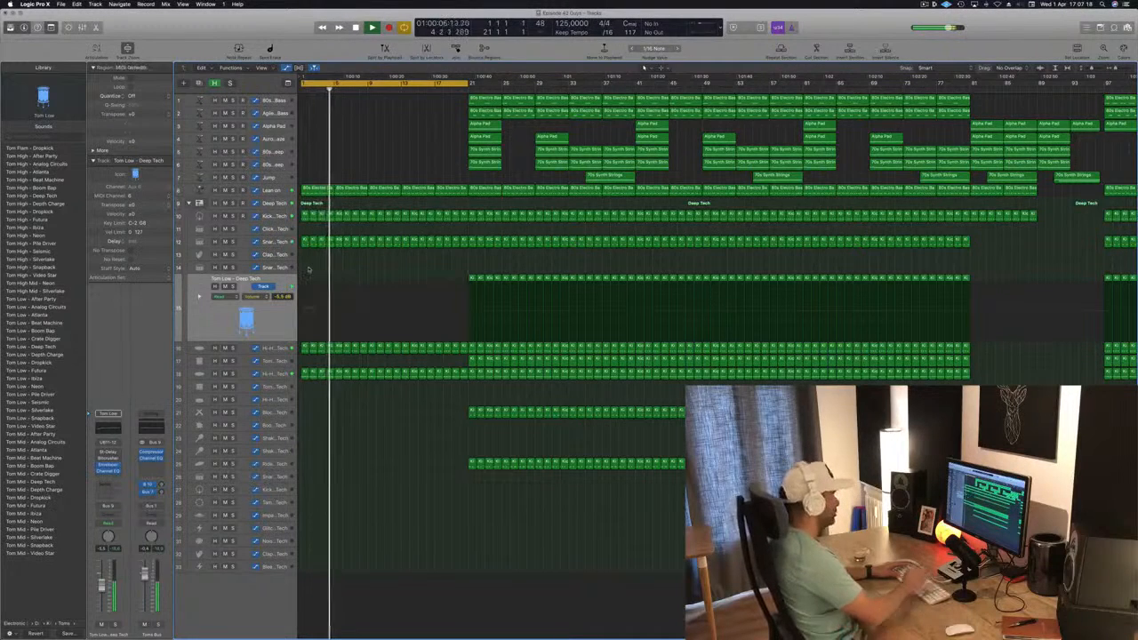
{"action": "key", "text": "space"}
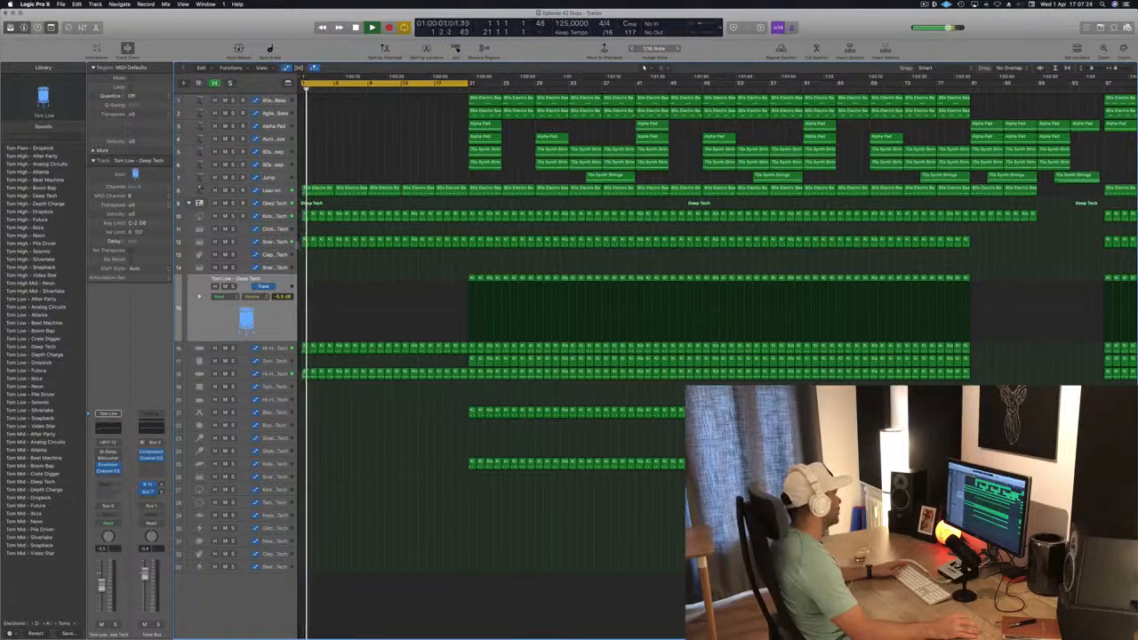
Delete the snare regions on track 12 from bar 1 up to bar 9, and shorten the cycle range to end at bar 17
{"action": "left_click_drag", "start_coordinate": [302, 253], "coordinate": [359, 258]}
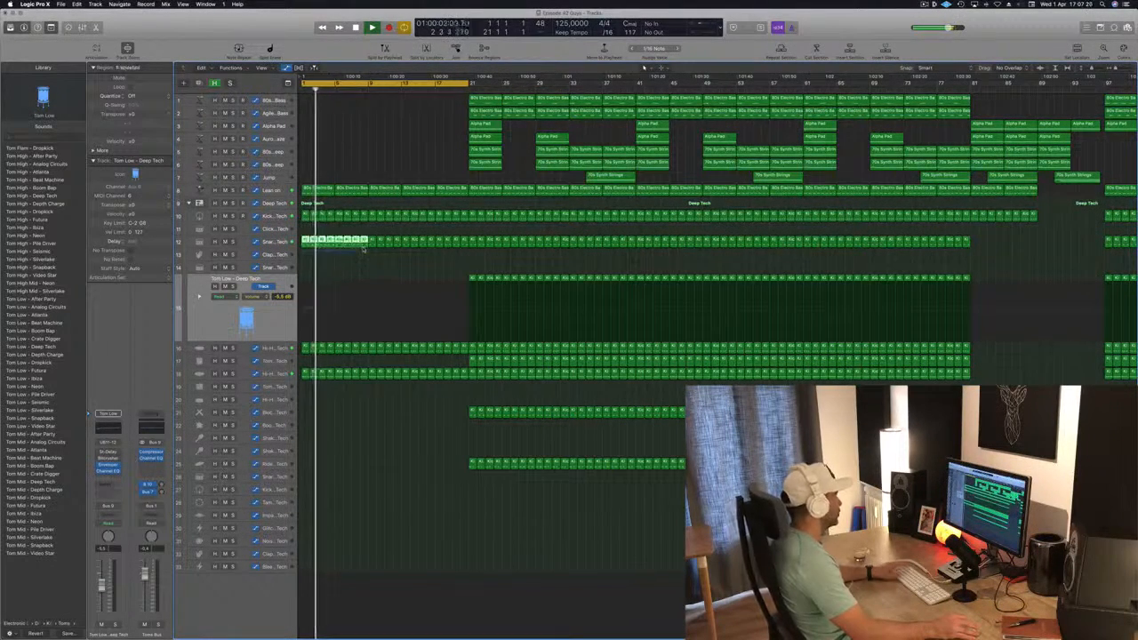
{"action": "key", "text": "Delete"}
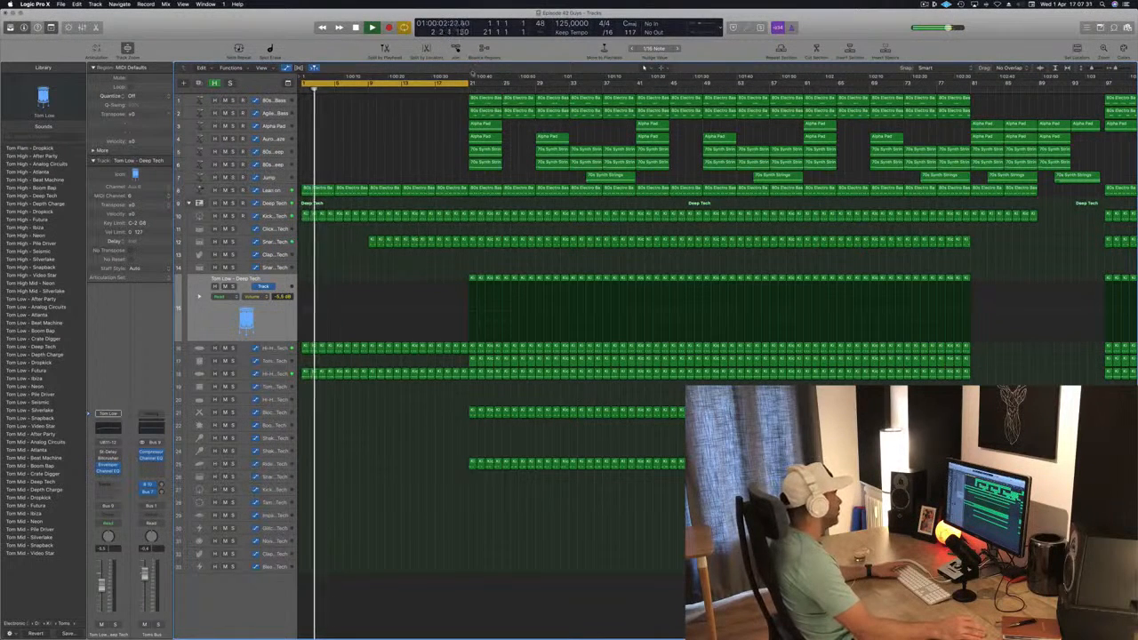
{"action": "left_click_drag", "start_coordinate": [470, 84], "coordinate": [436, 83]}
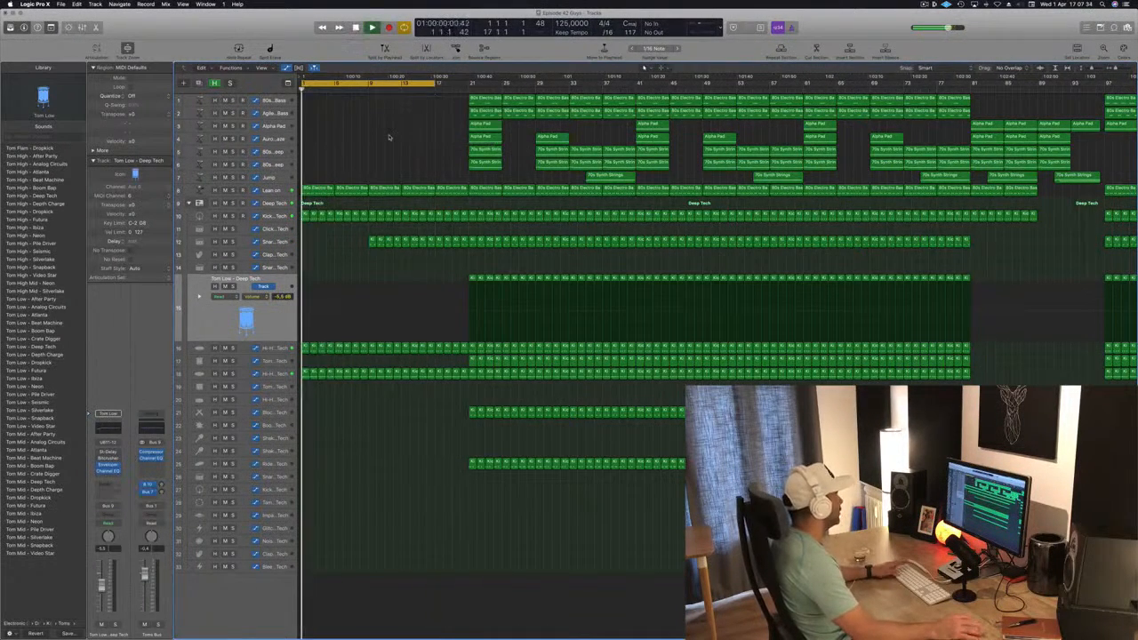
Copy the Alpha Pad region at bar 21 into the intro and arrange the copies from bar 9 to bar 17
{"action": "left_click", "coordinate": [279, 127]}
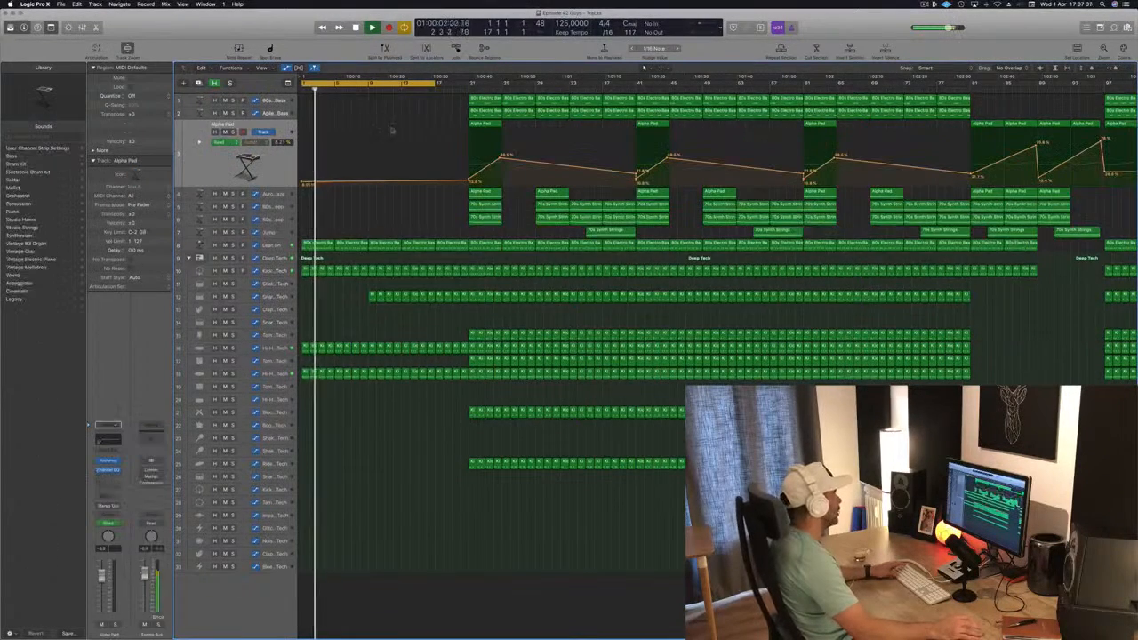
{"action": "left_click_drag", "start_coordinate": [488, 126], "coordinate": [347, 132]}
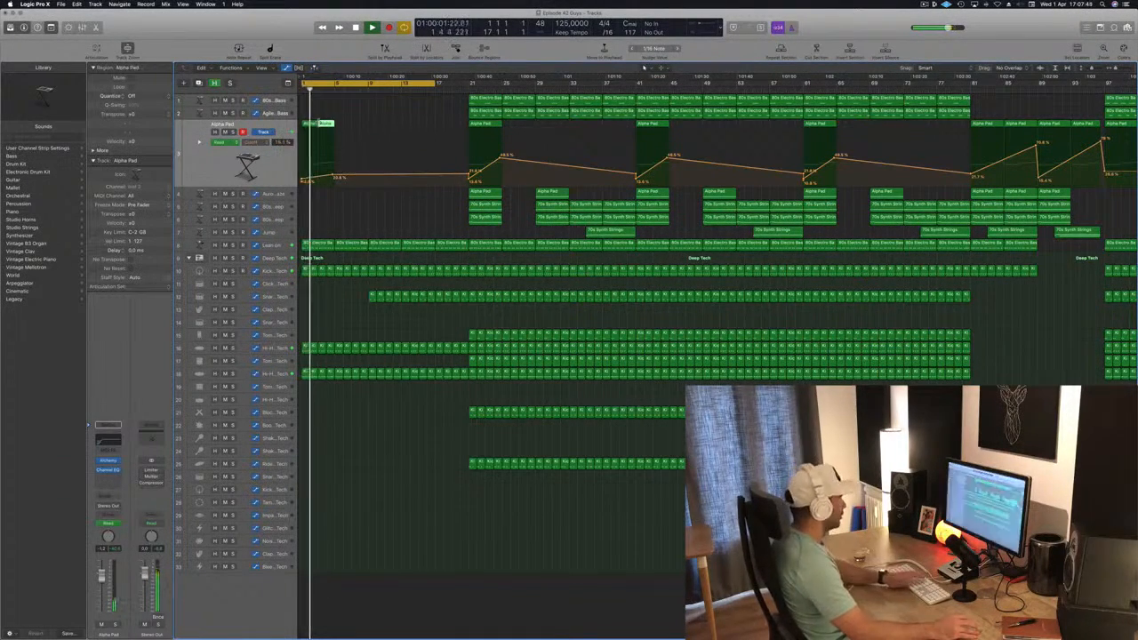
{"action": "key", "text": "space"}
{"action": "left_click_drag", "start_coordinate": [308, 125], "coordinate": [410, 130]}
{"action": "left_click_drag", "start_coordinate": [435, 175], "coordinate": [366, 178]}
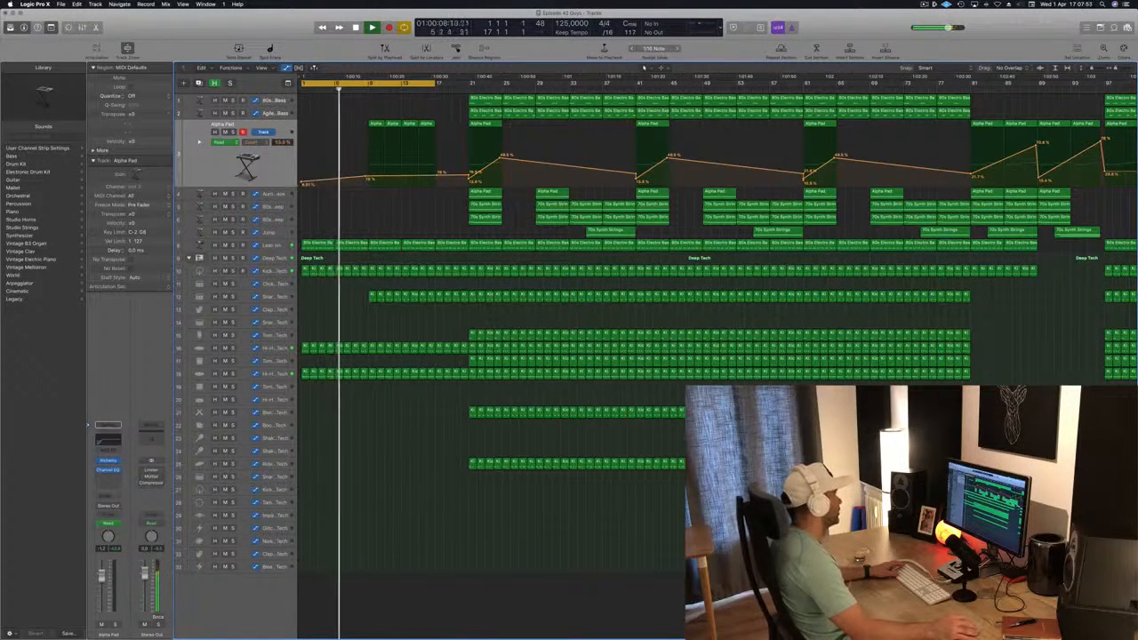
Shape the Alpha Pad cutoff automation to stay flat up to bar 9 and rise gradually to bar 17
{"action": "left_click", "coordinate": [302, 183]}
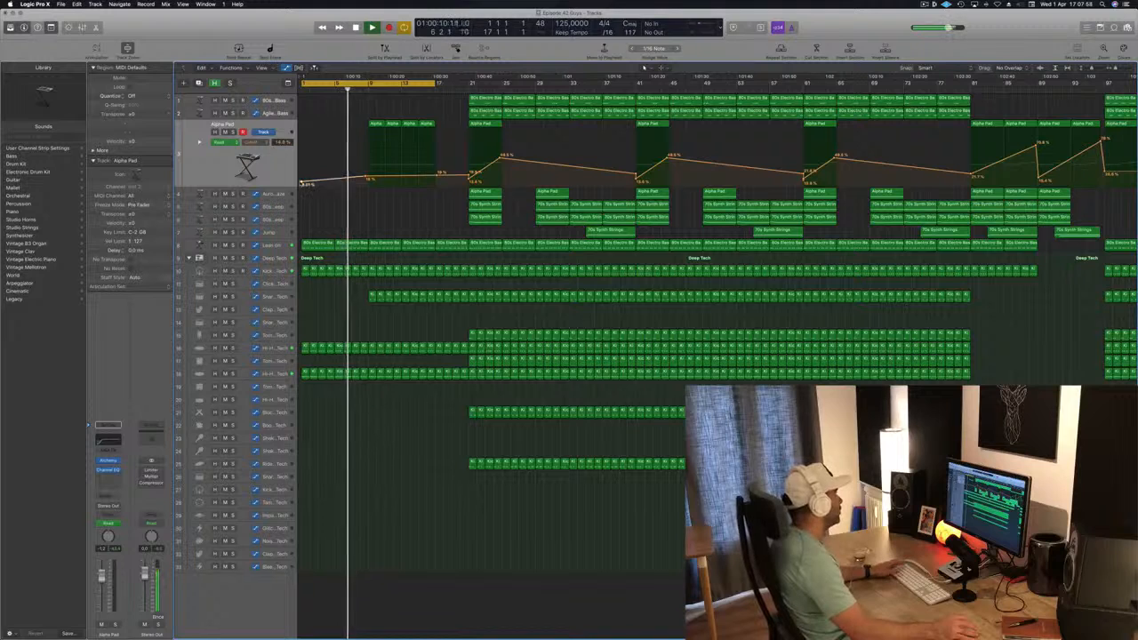
{"action": "left_click_drag", "start_coordinate": [366, 179], "coordinate": [436, 163]}
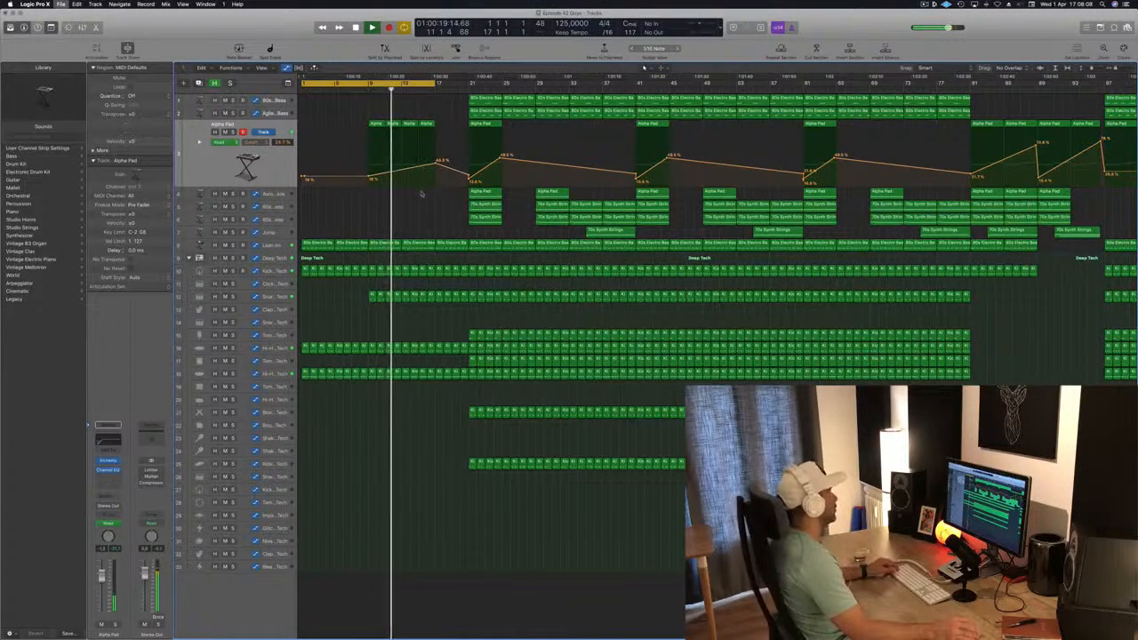
{"action": "key", "text": "super+Left"}
{"action": "left_click_drag", "start_coordinate": [418, 162], "coordinate": [417, 166]}
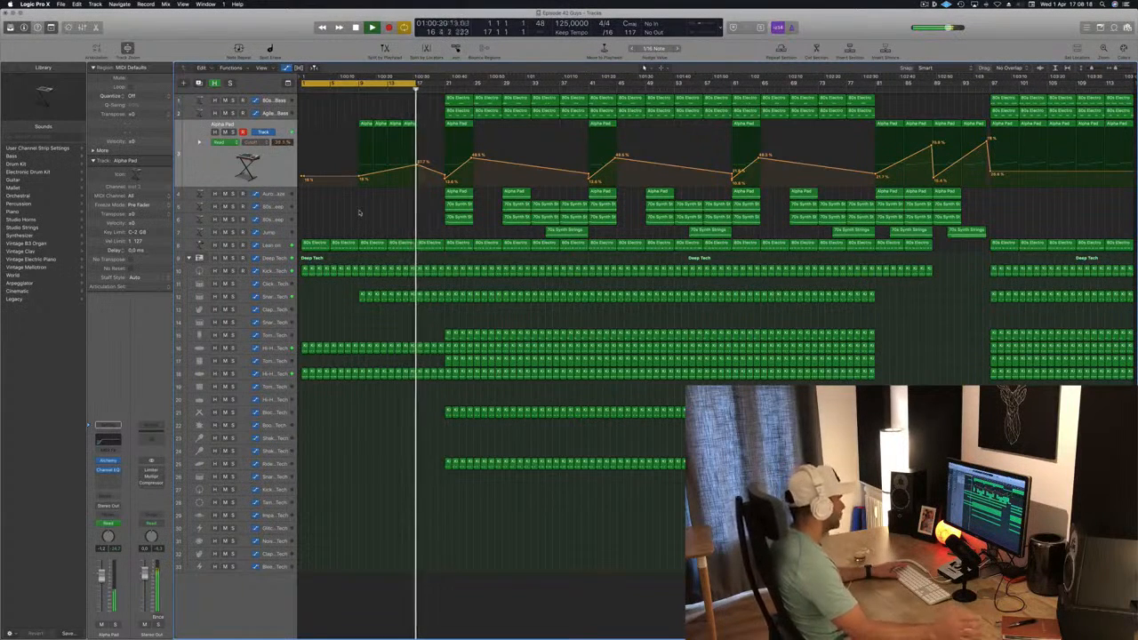
Delete the bass, pad and synth regions on tracks 1 to 6 between bars 21 and 33 and play the intro
{"action": "key", "text": "space"}
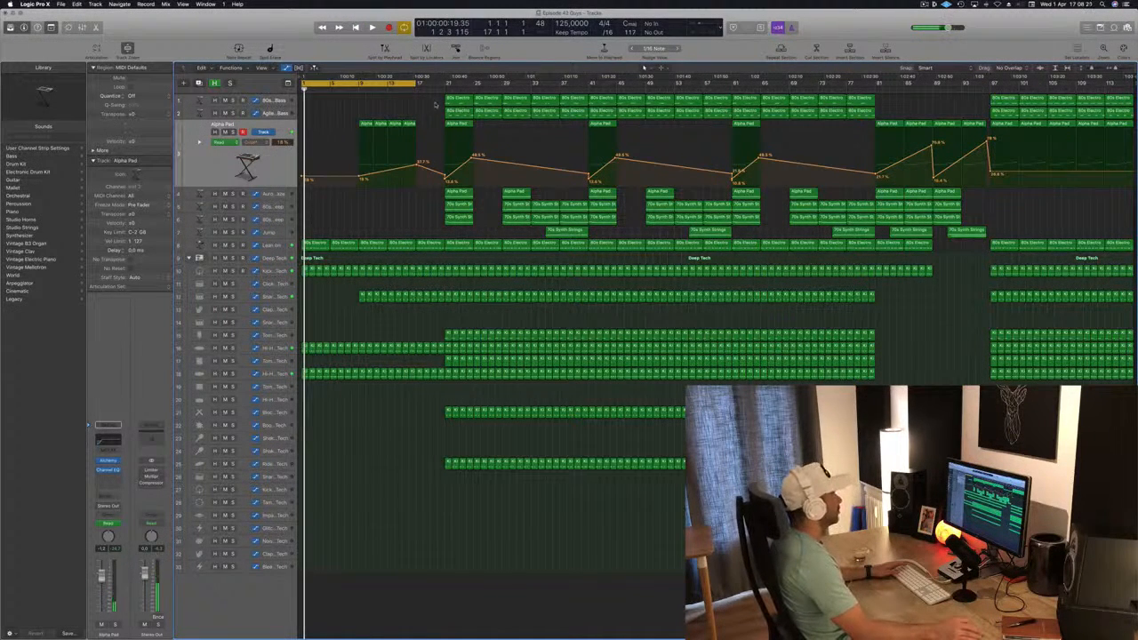
{"action": "left_click_drag", "start_coordinate": [436, 105], "coordinate": [513, 220]}
{"action": "key", "text": "Delete"}
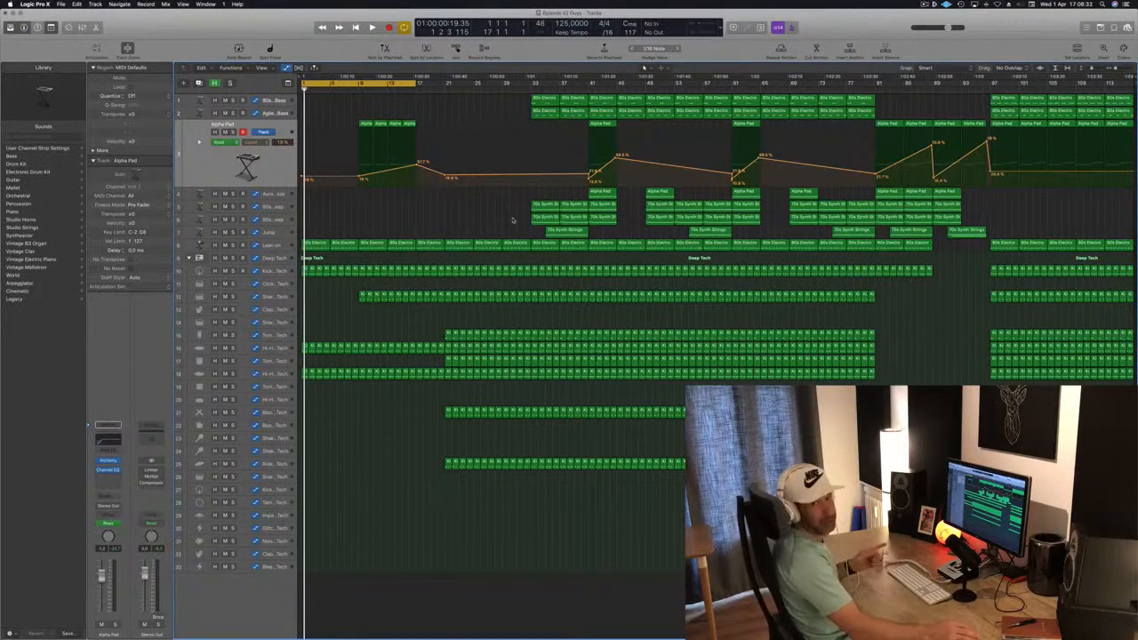
{"action": "key", "text": "space"}
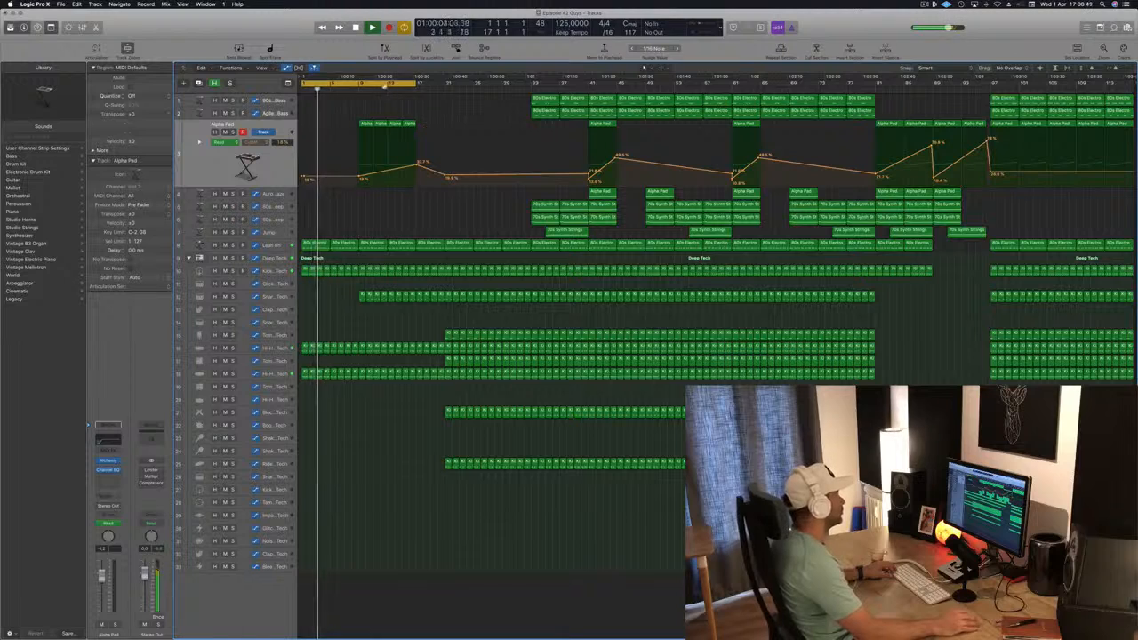
Move the cycle range to bars 17 to 33 and delete the Tom Low, Tom Mid and Block regions within it
{"action": "left_click_drag", "start_coordinate": [383, 82], "coordinate": [500, 91]}
{"action": "left_click", "coordinate": [277, 334]}
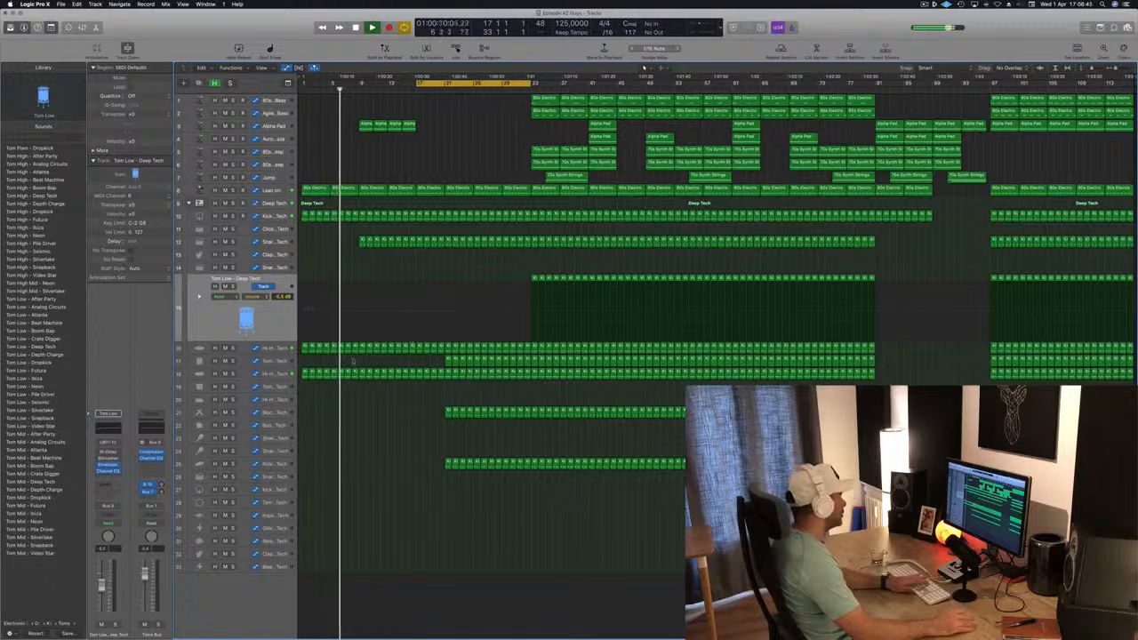
{"action": "left_click", "coordinate": [277, 360]}
{"action": "key", "text": "Delete"}
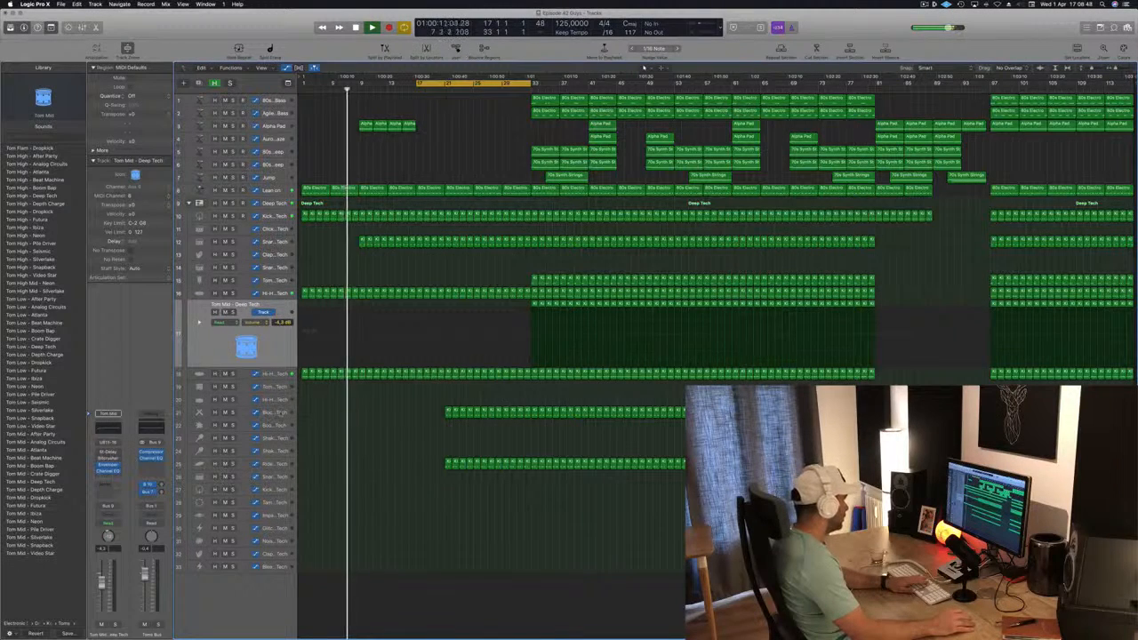
{"action": "left_click", "coordinate": [453, 411]}
{"action": "key", "text": "Delete"}
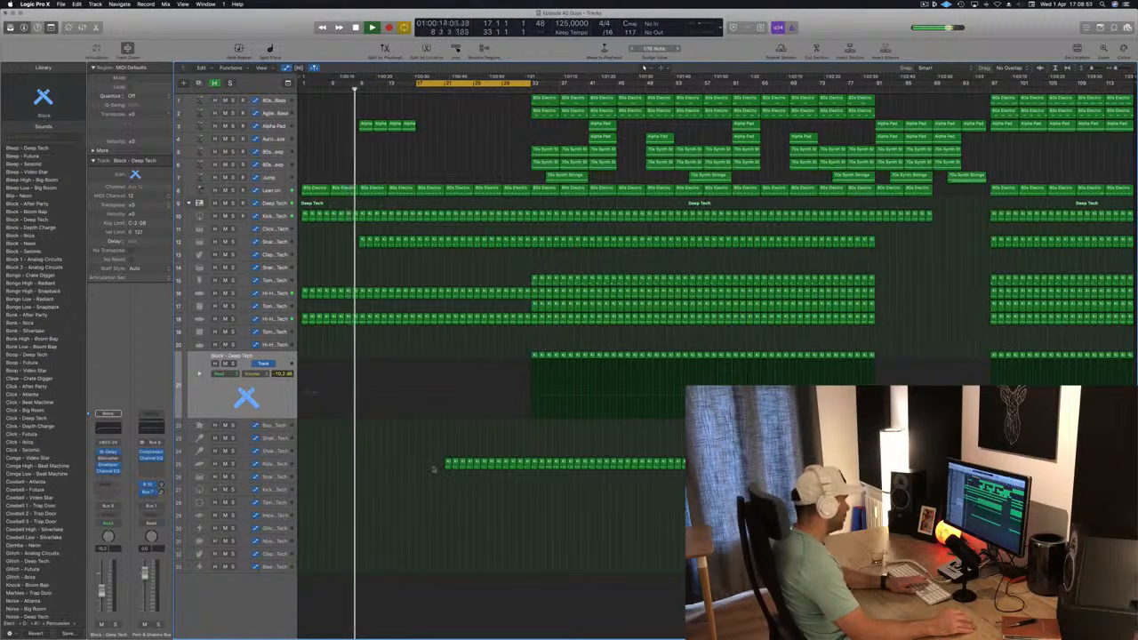
Copy the four Alpha Pad regions from bars 9 to 17 so the copies start at bar 17
{"action": "left_click", "coordinate": [363, 125]}
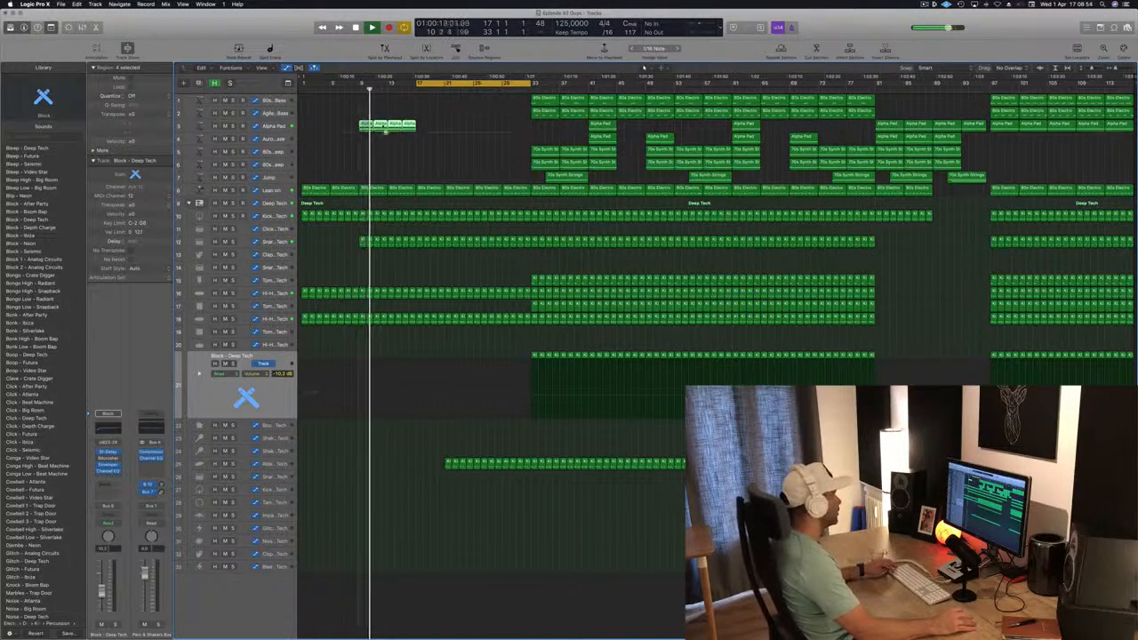
{"action": "left_click_drag", "start_coordinate": [363, 126], "coordinate": [419, 127]}
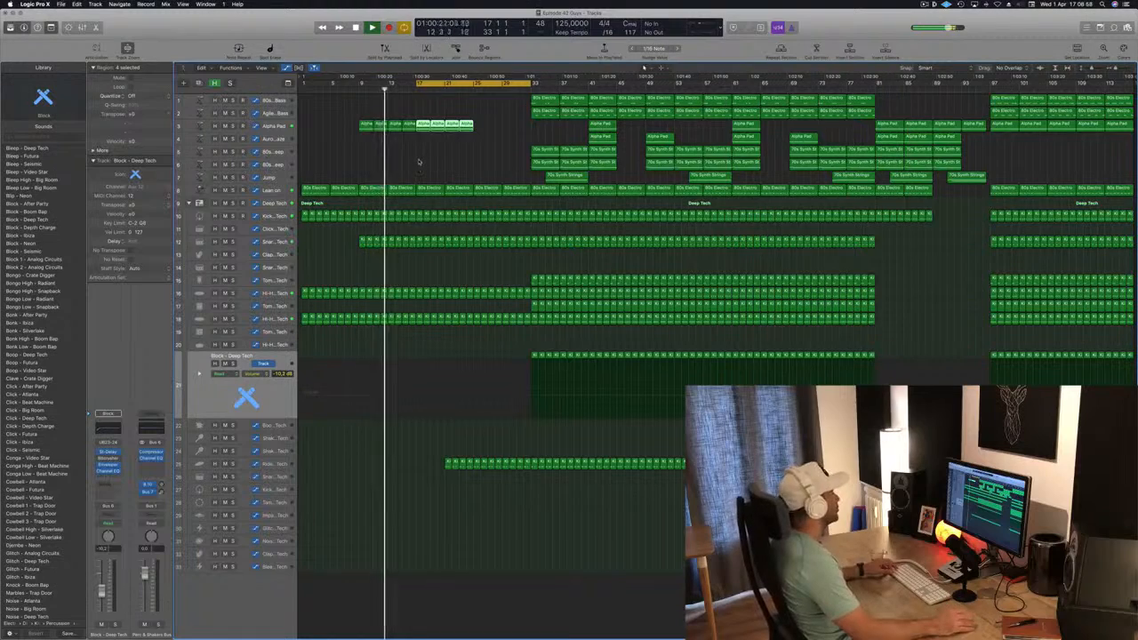
{"action": "scroll", "coordinate": [422, 164], "scroll_direction": "up", "scroll_amount": 4}
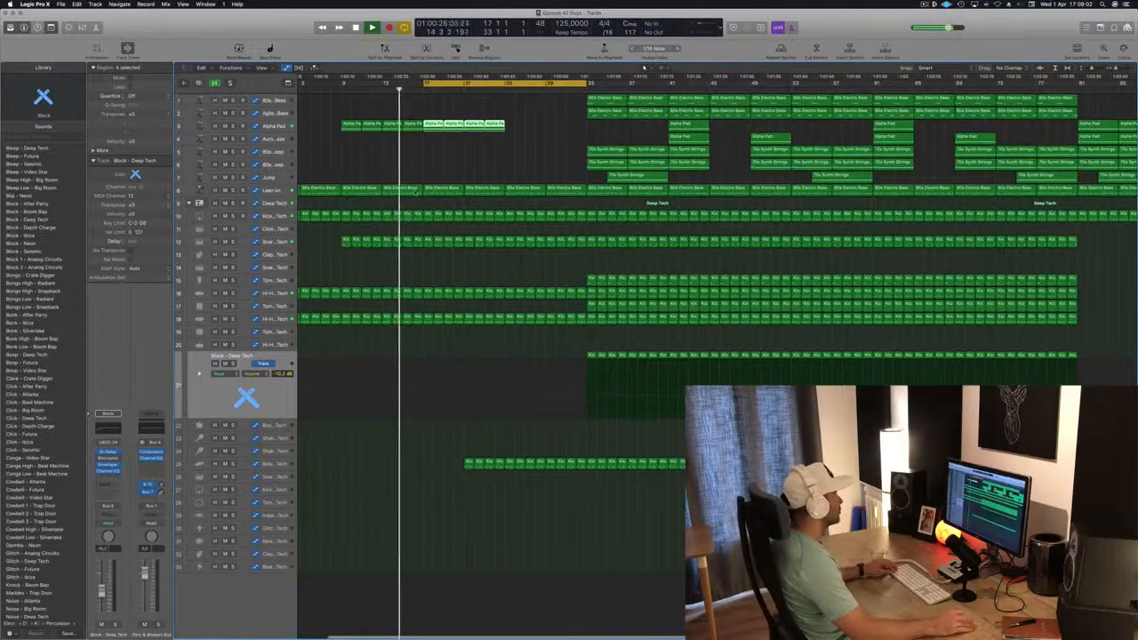
{"action": "left_click", "coordinate": [418, 190]}
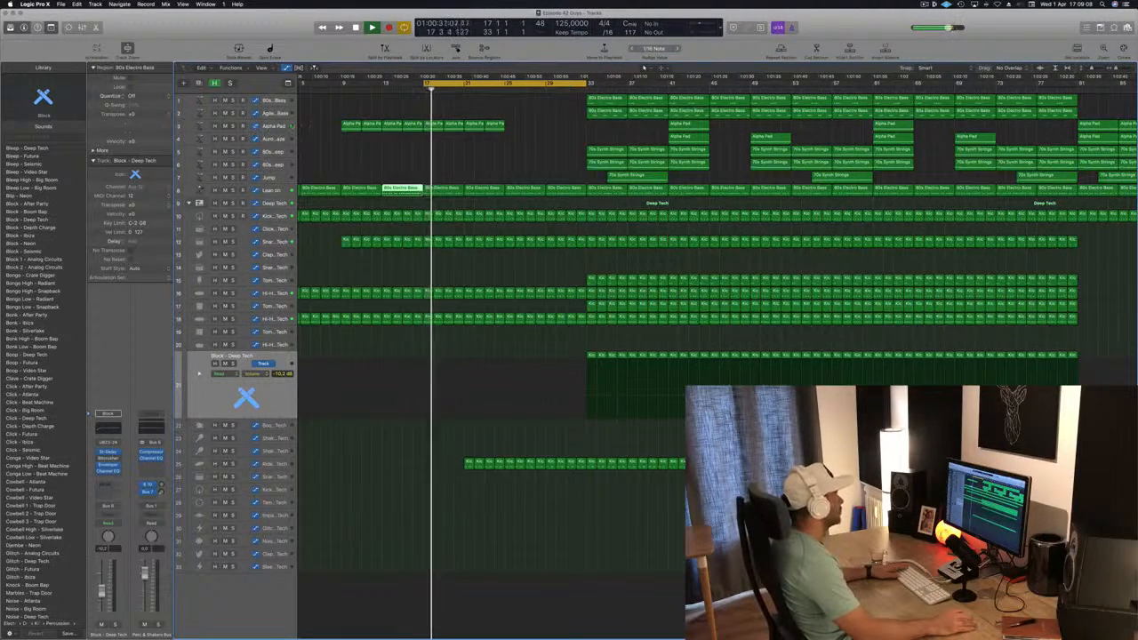
Raise the Alpha Pad cutoff automation point at the start of the copied regions at bar 17 and listen to the transition
{"action": "left_click", "coordinate": [271, 125]}
{"action": "left_click", "coordinate": [410, 89]}
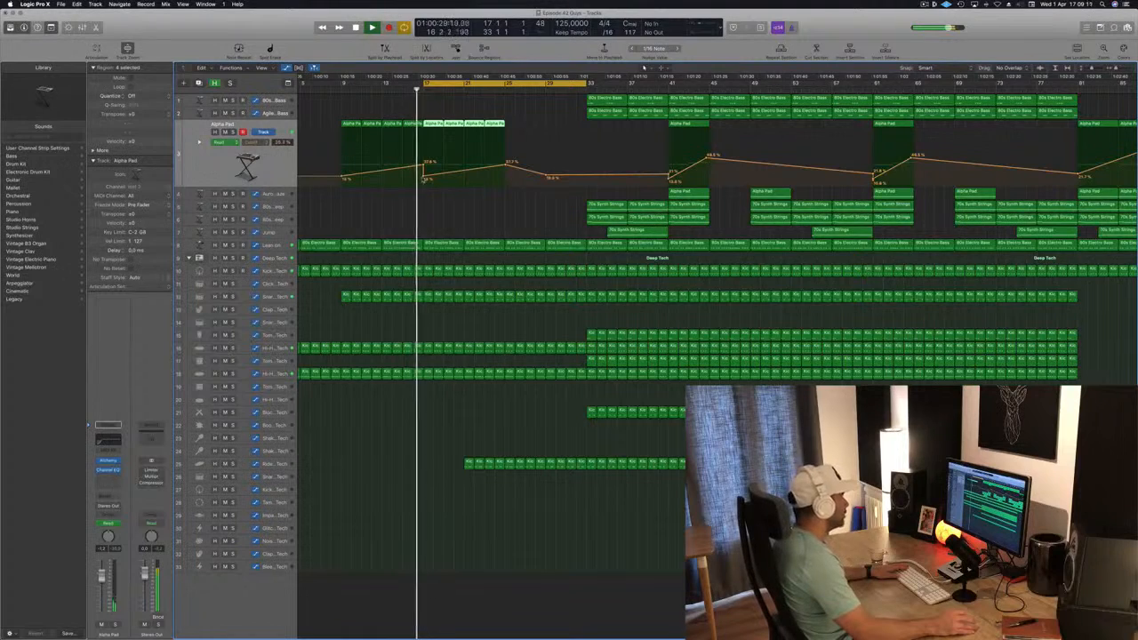
{"action": "scroll", "coordinate": [424, 175], "scroll_direction": "down", "scroll_amount": 2}
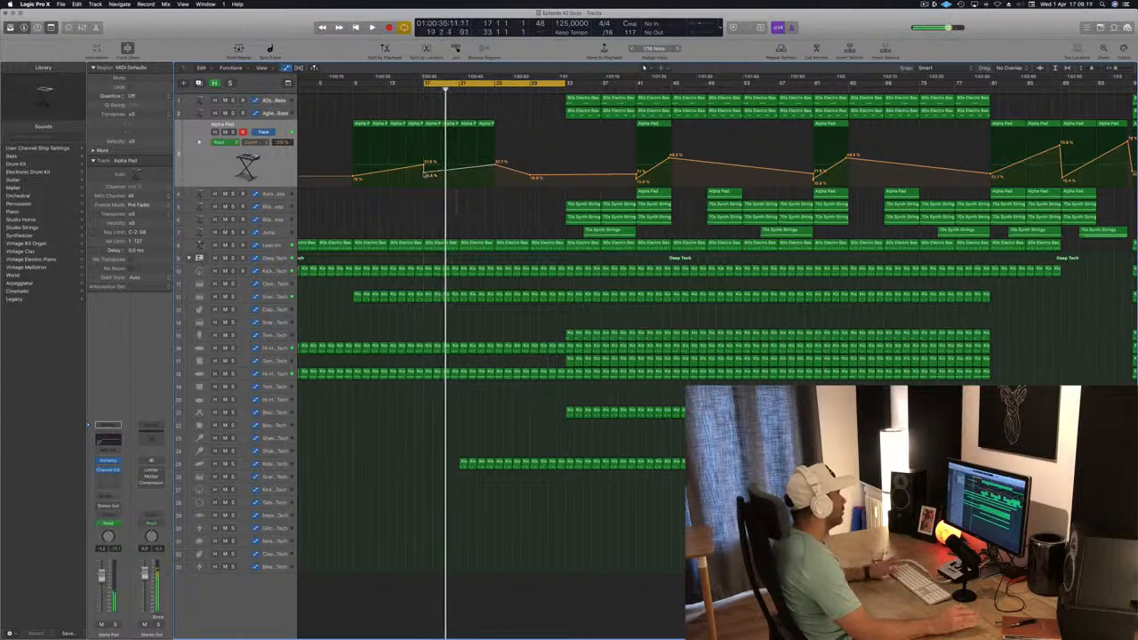
{"action": "scroll", "coordinate": [456, 193], "scroll_direction": "down", "scroll_amount": 1}
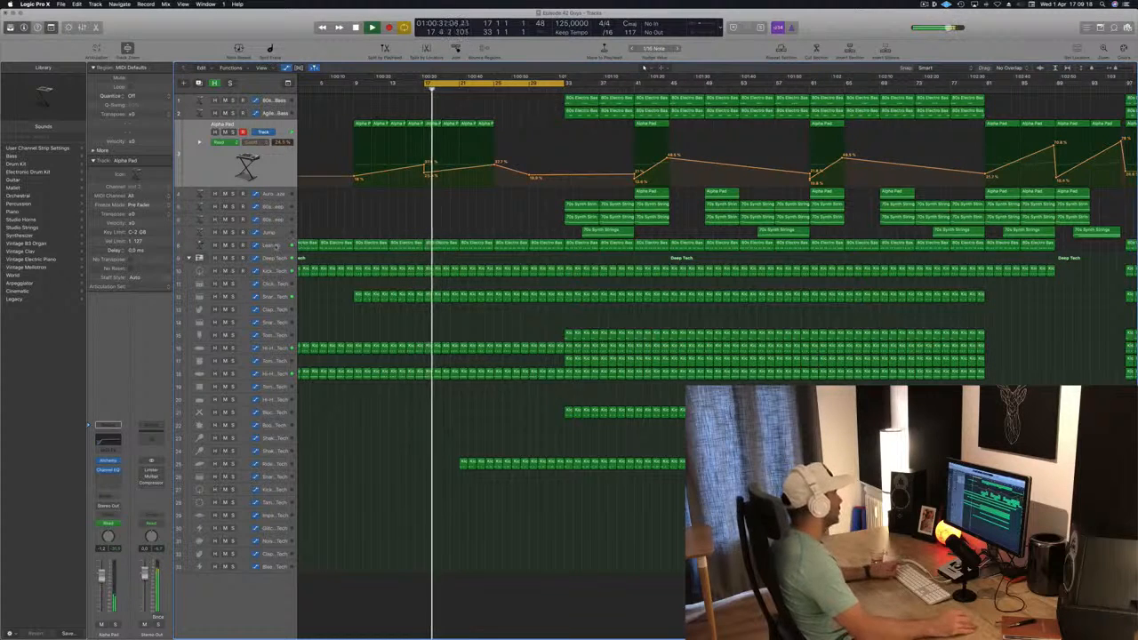
Check the Channel EQ on the Lean on track and lower the track's volume to about -17.8 dB
{"action": "left_click", "coordinate": [277, 245]}
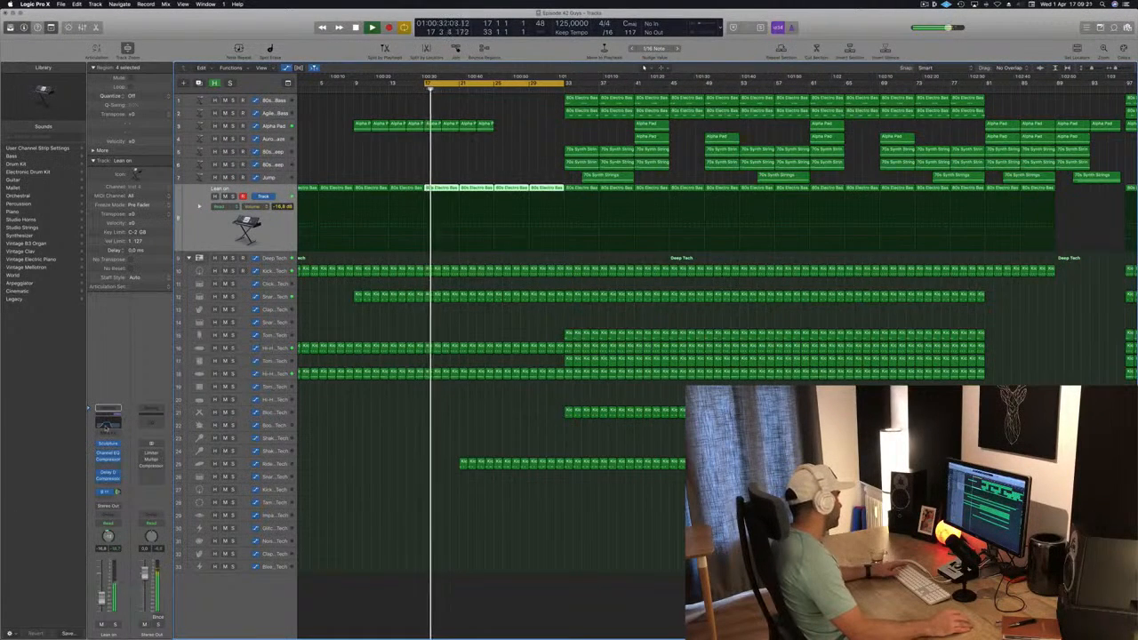
{"action": "left_click", "coordinate": [106, 428]}
{"action": "left_click_drag", "start_coordinate": [103, 598], "coordinate": [104, 602]}
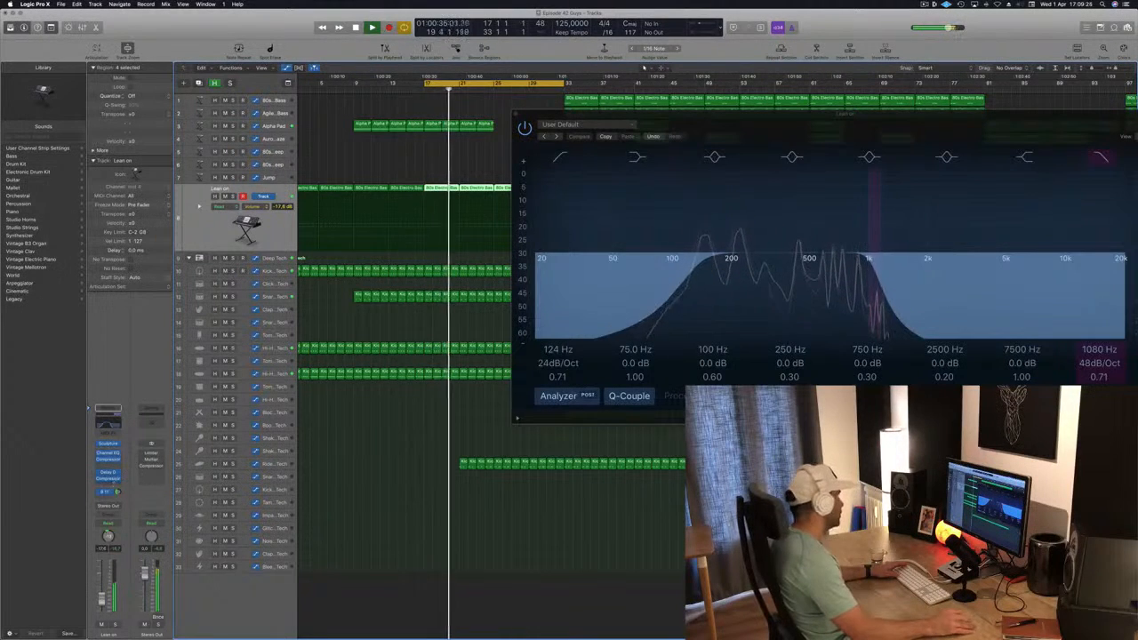
{"action": "left_click", "coordinate": [515, 116]}
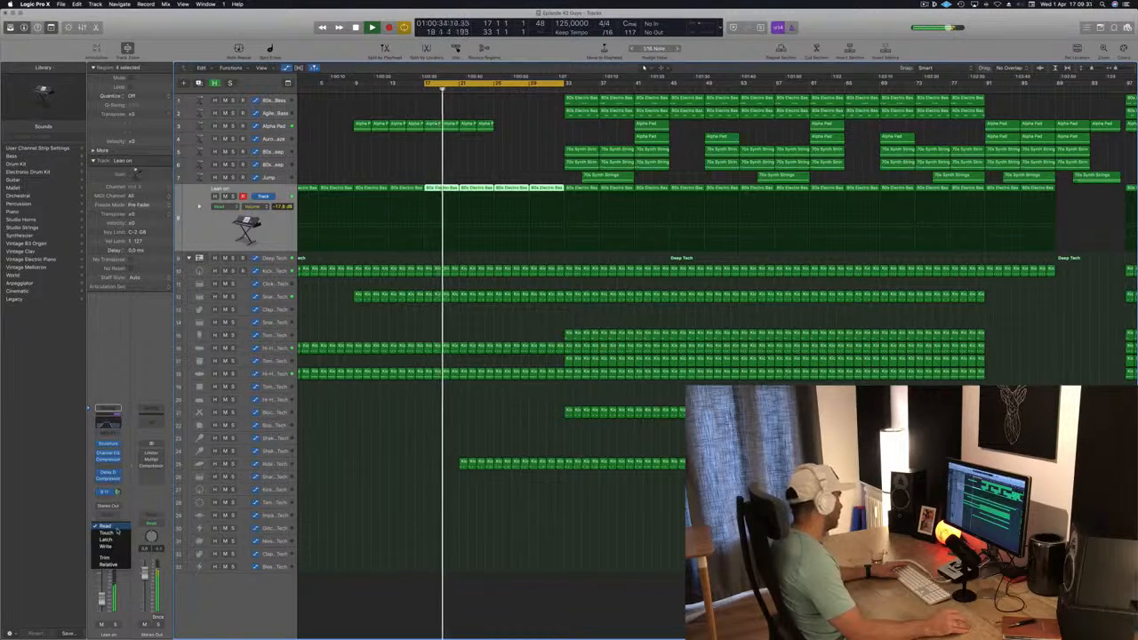
Set the Lean on track's automation mode to Touch and bring up its Channel EQ high-cut frequency as the automation parameter
{"action": "left_click", "coordinate": [116, 531]}
{"action": "left_click", "coordinate": [106, 532]}
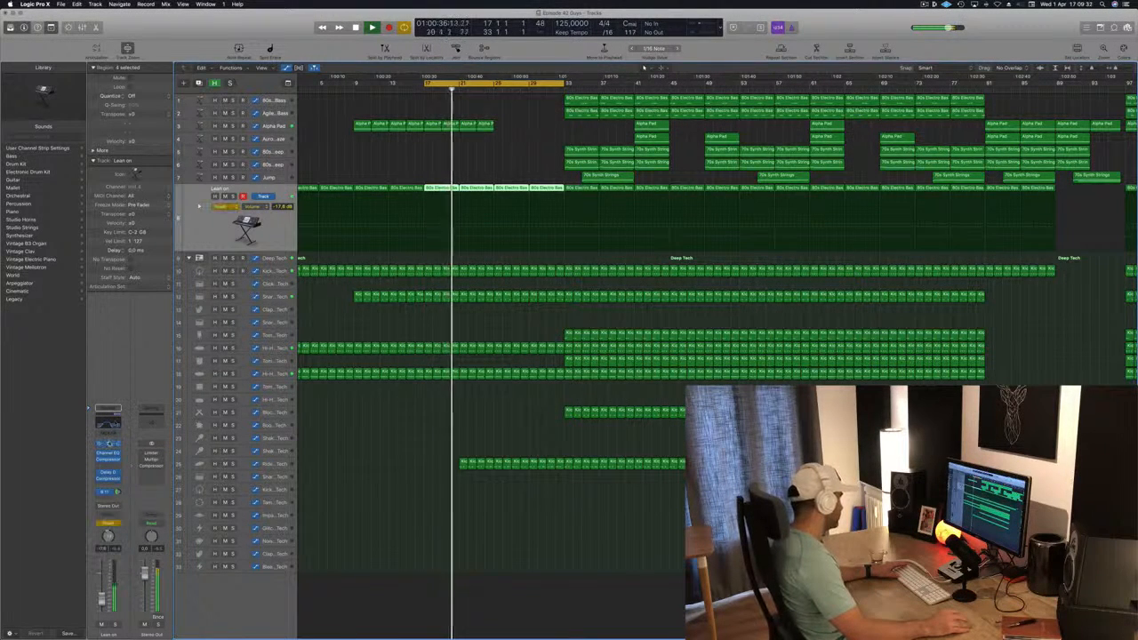
{"action": "left_click", "coordinate": [108, 426]}
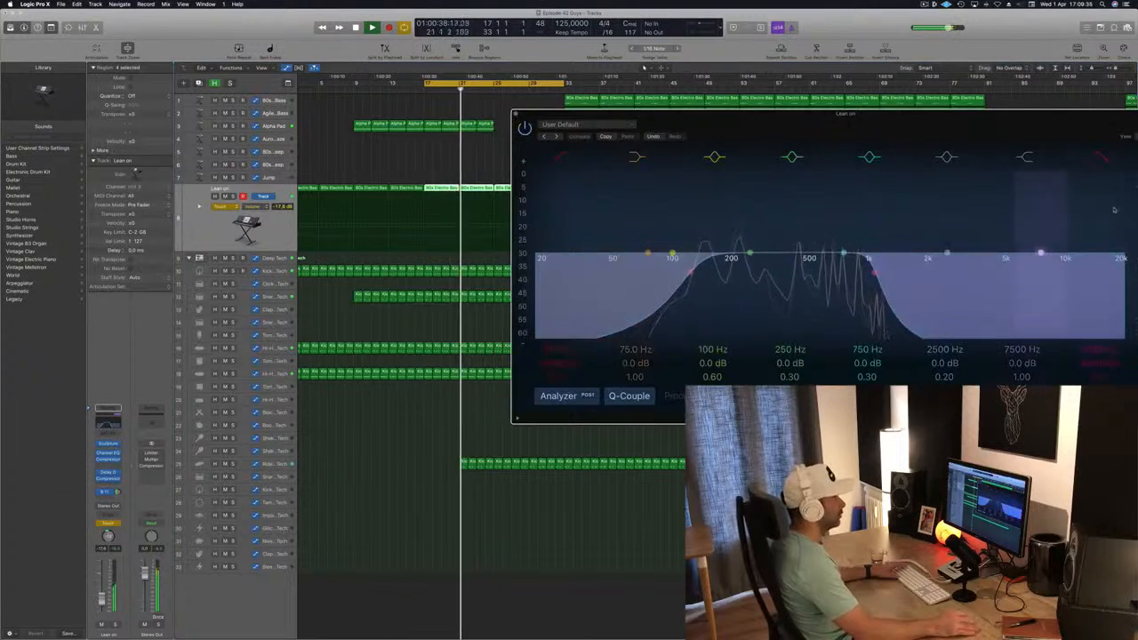
{"action": "left_click_drag", "start_coordinate": [1041, 116], "coordinate": [888, 128]}
{"action": "left_click_drag", "start_coordinate": [948, 364], "coordinate": [948, 376]}
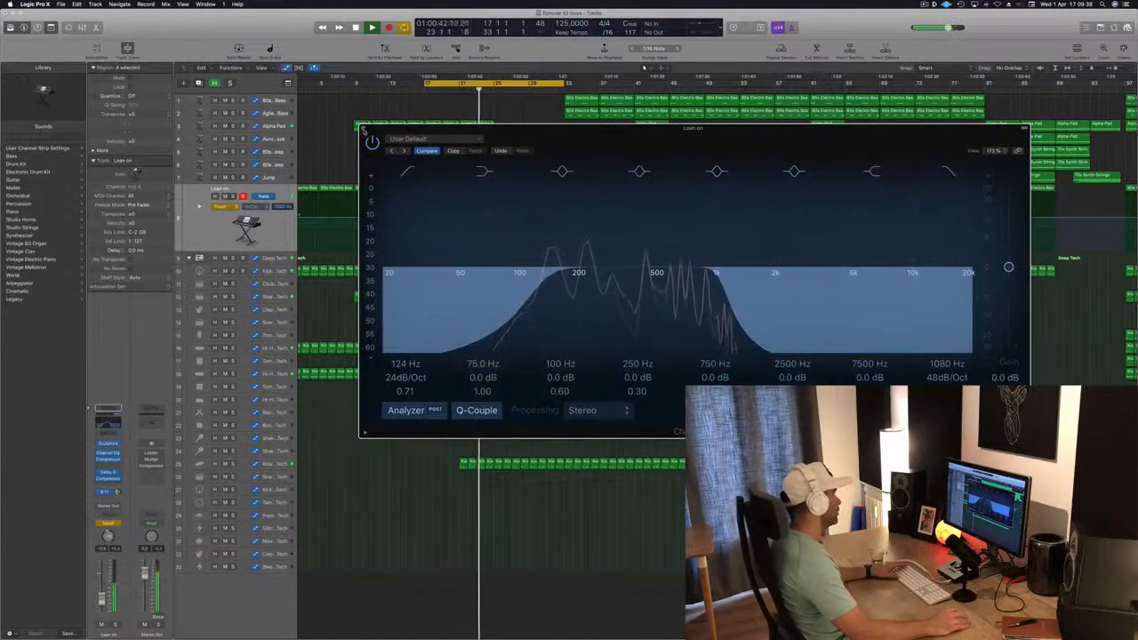
{"action": "key", "text": "super+w"}
{"action": "scroll", "coordinate": [462, 191], "scroll_direction": "left", "scroll_amount": 1}
{"action": "key", "text": "Return"}
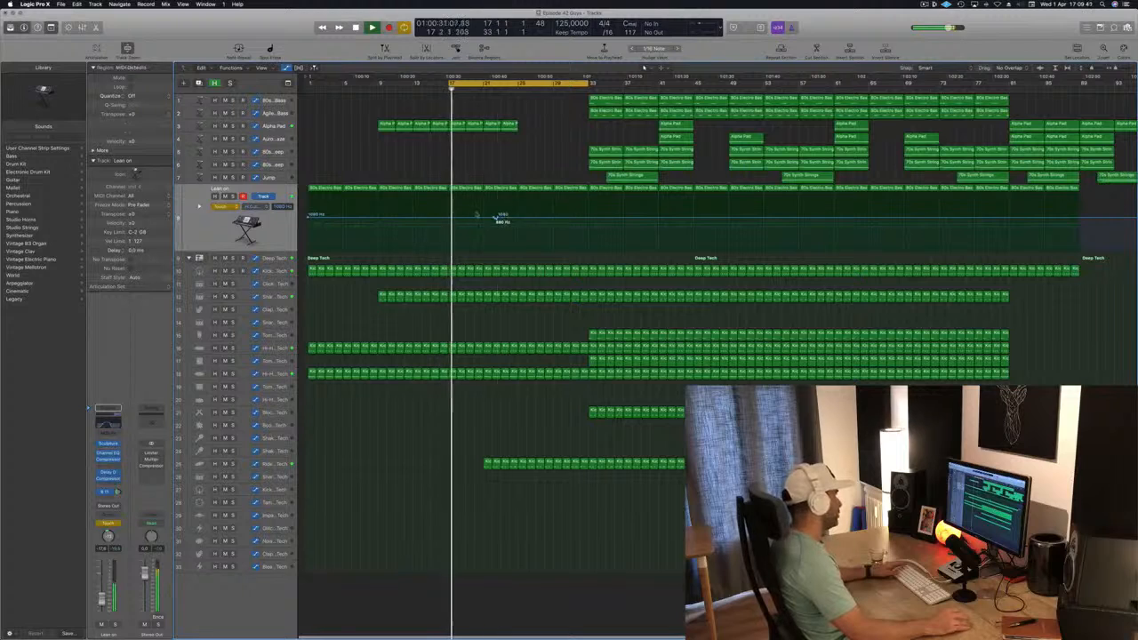
Clear the stray high-cut automation point near bar 23 on Lean on and extend the cycle range back to bar 1
{"action": "left_click_drag", "start_coordinate": [503, 218], "coordinate": [304, 216]}
{"action": "scroll", "coordinate": [329, 202], "scroll_direction": "right", "scroll_amount": 1}
{"action": "key", "text": "Return"}
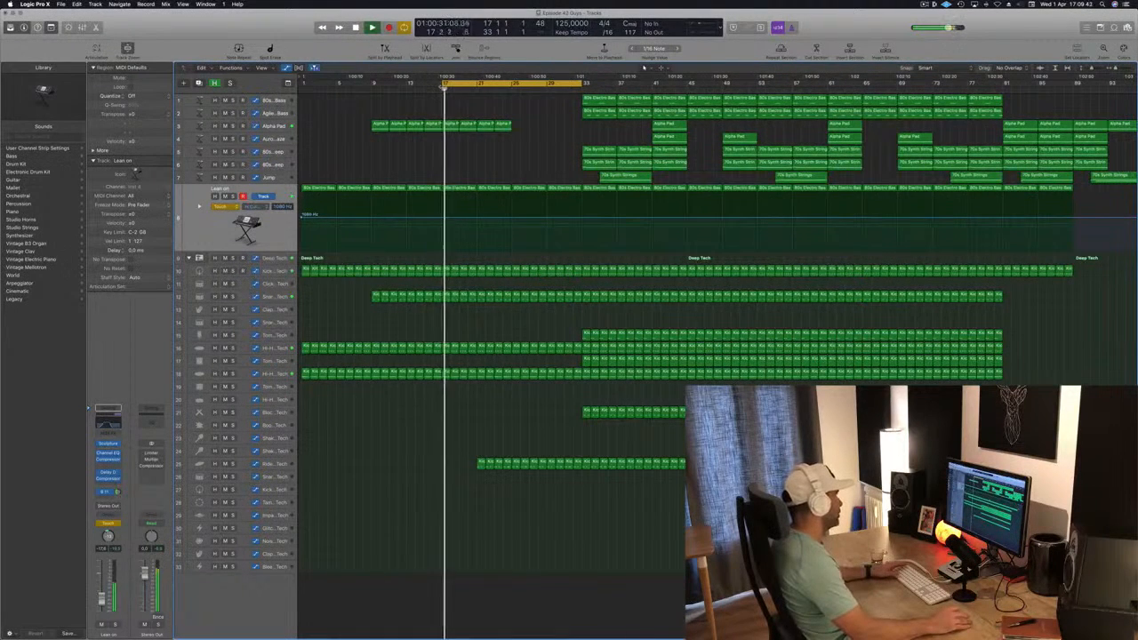
{"action": "left_click_drag", "start_coordinate": [446, 82], "coordinate": [303, 83]}
{"action": "key", "text": "space"}
{"action": "key", "text": "space"}
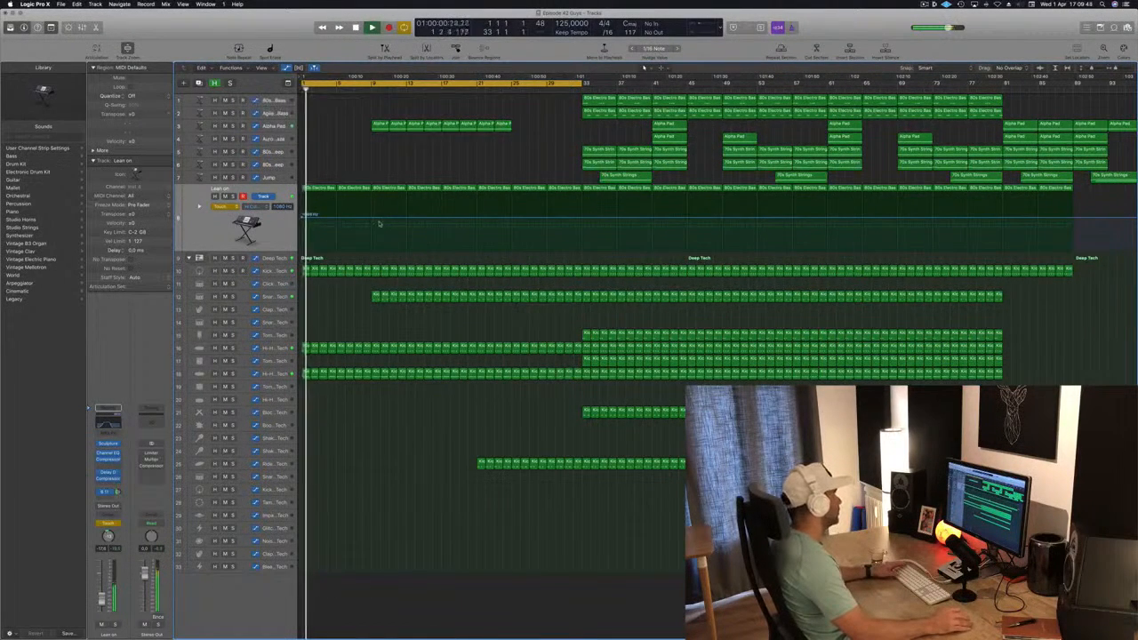
Automate the Lean on high-cut frequency to rise gradually from bar 1 through bar 9 to bar 17, with the automation mode on Read
{"action": "left_click", "coordinate": [372, 220]}
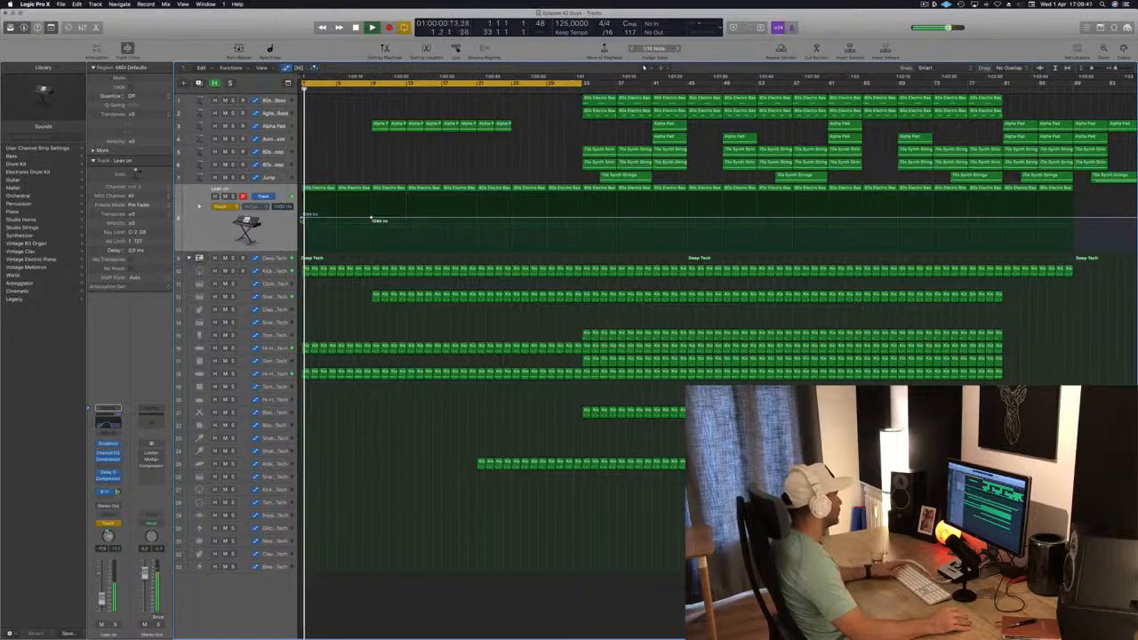
{"action": "mouse_move", "coordinate": [303, 216]}
{"action": "left_mouse_down"}
{"action": "mouse_move", "coordinate": [305, 262]}
{"action": "mouse_move", "coordinate": [303, 227]}
{"action": "left_mouse_up"}
{"action": "left_click", "coordinate": [219, 205]}
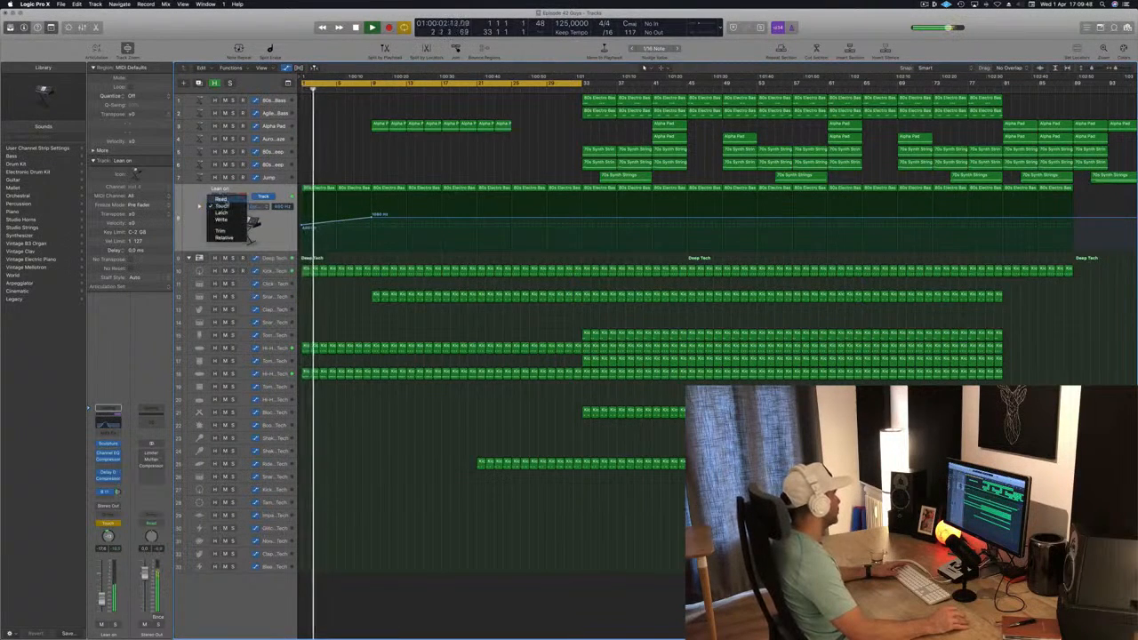
{"action": "left_click", "coordinate": [221, 198]}
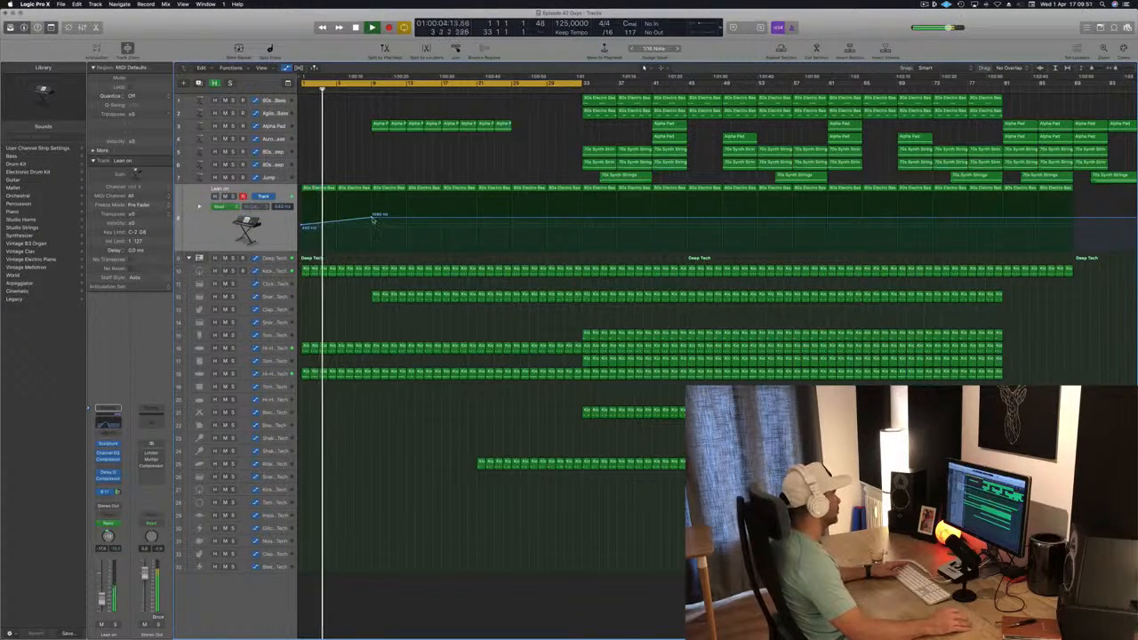
{"action": "left_click_drag", "start_coordinate": [372, 217], "coordinate": [372, 224]}
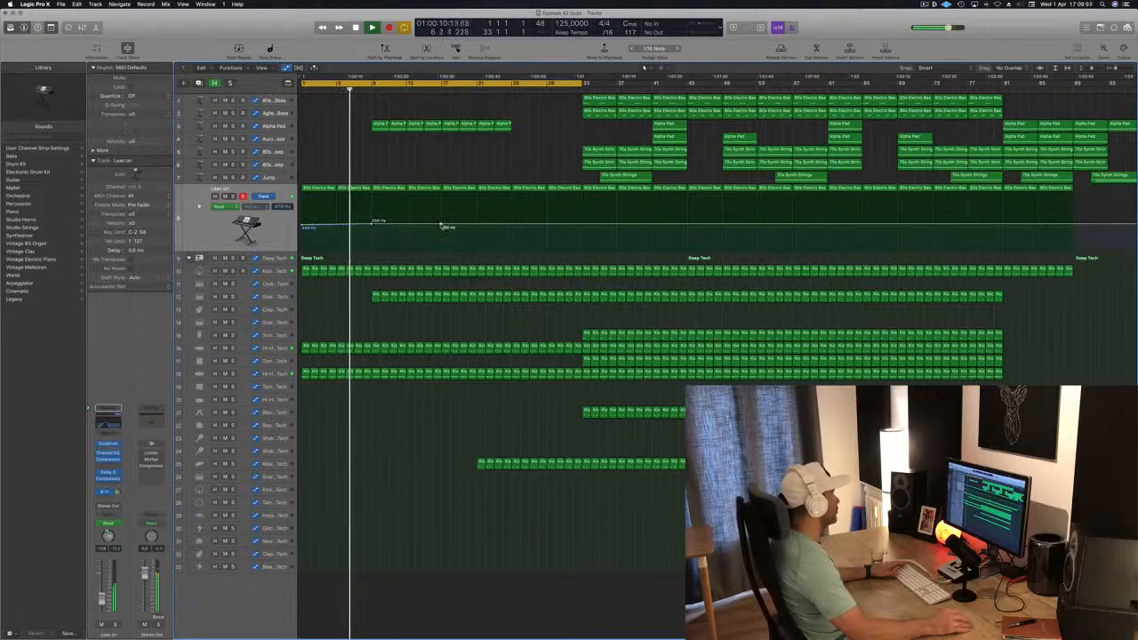
{"action": "left_click_drag", "start_coordinate": [442, 224], "coordinate": [442, 221]}
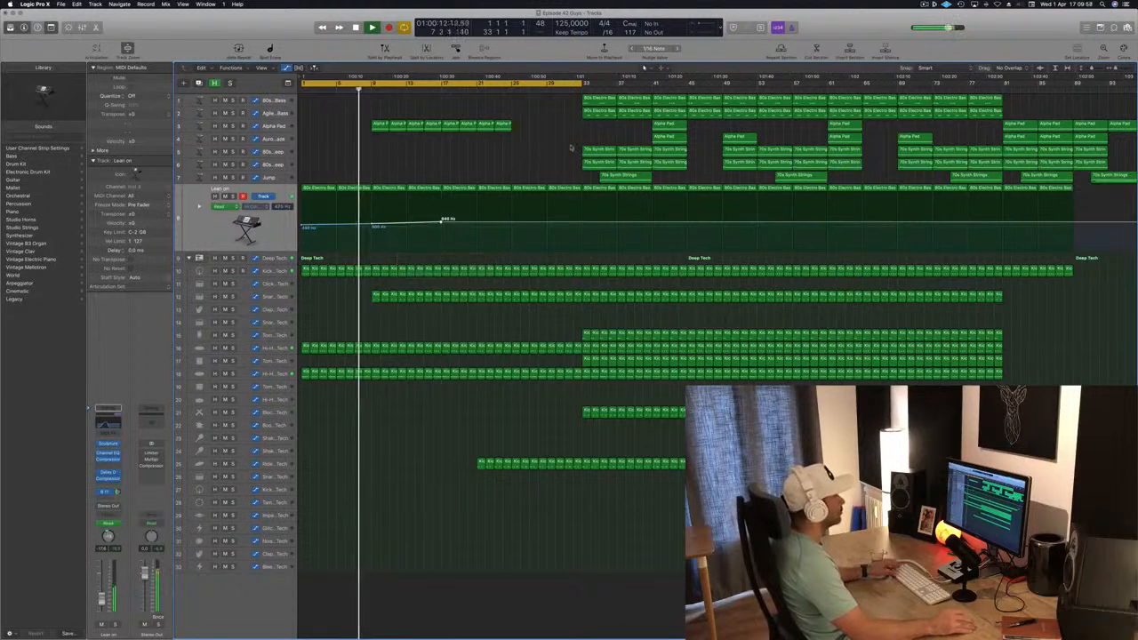
Move the 70s Synth Strings region on track 5 from bar 33 to bar 1, audition it there and delete it
{"action": "left_click", "coordinate": [603, 150]}
{"action": "left_click_drag", "start_coordinate": [602, 149], "coordinate": [331, 152]}
{"action": "key", "text": "Return"}
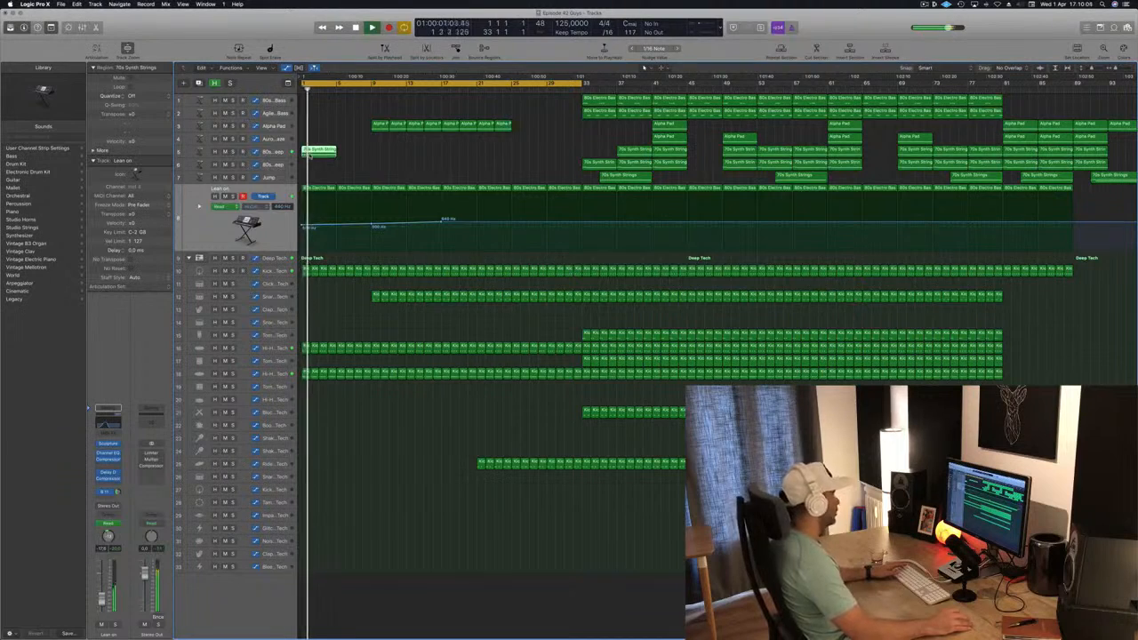
{"action": "key", "text": "Delete"}
{"action": "key", "text": "Return"}
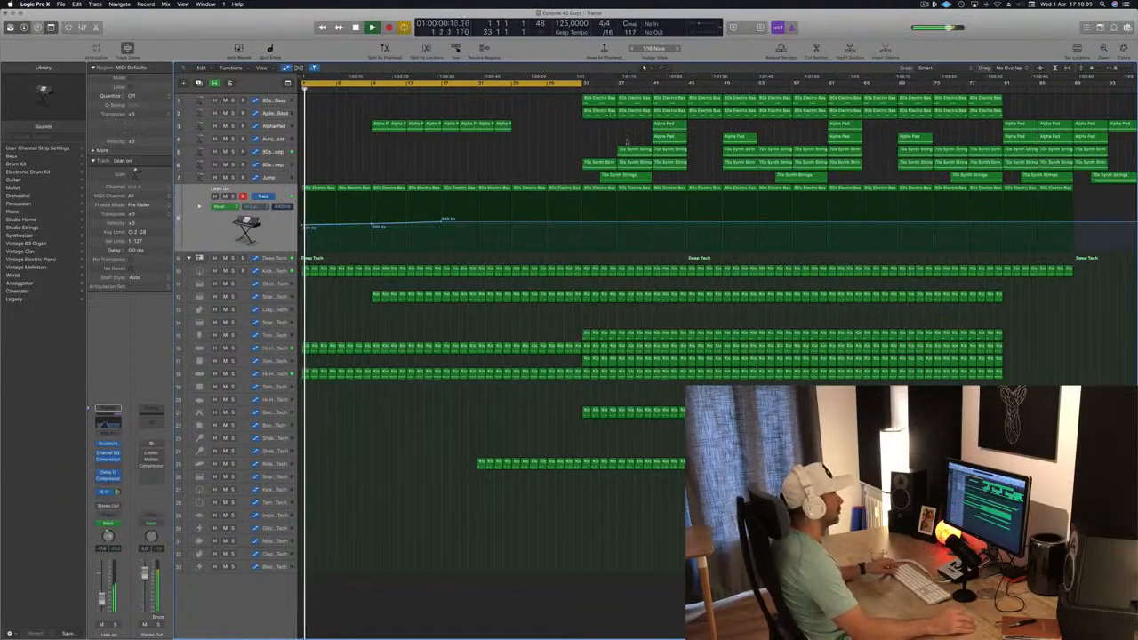
Copy the Alpha Pad region at bar 41 on track 4 to bar 1, inspect its notes and split the copy at bar 3
{"action": "left_click_drag", "start_coordinate": [669, 139], "coordinate": [320, 141]}
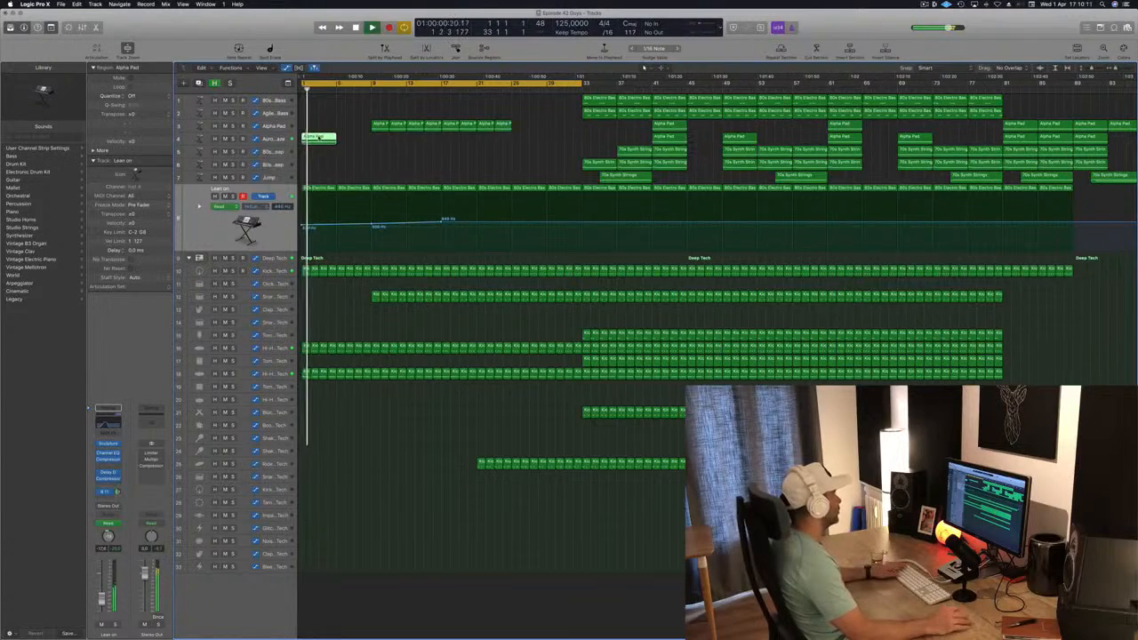
{"action": "double_click", "coordinate": [318, 137]}
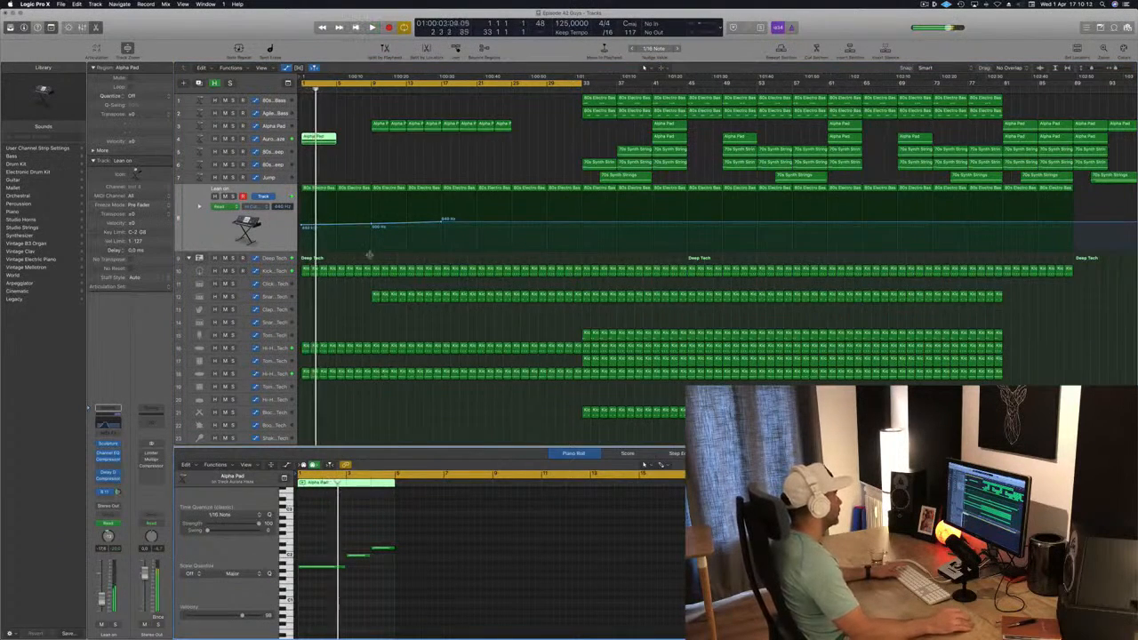
{"action": "key", "text": "space"}
{"action": "left_click", "coordinate": [319, 139]}
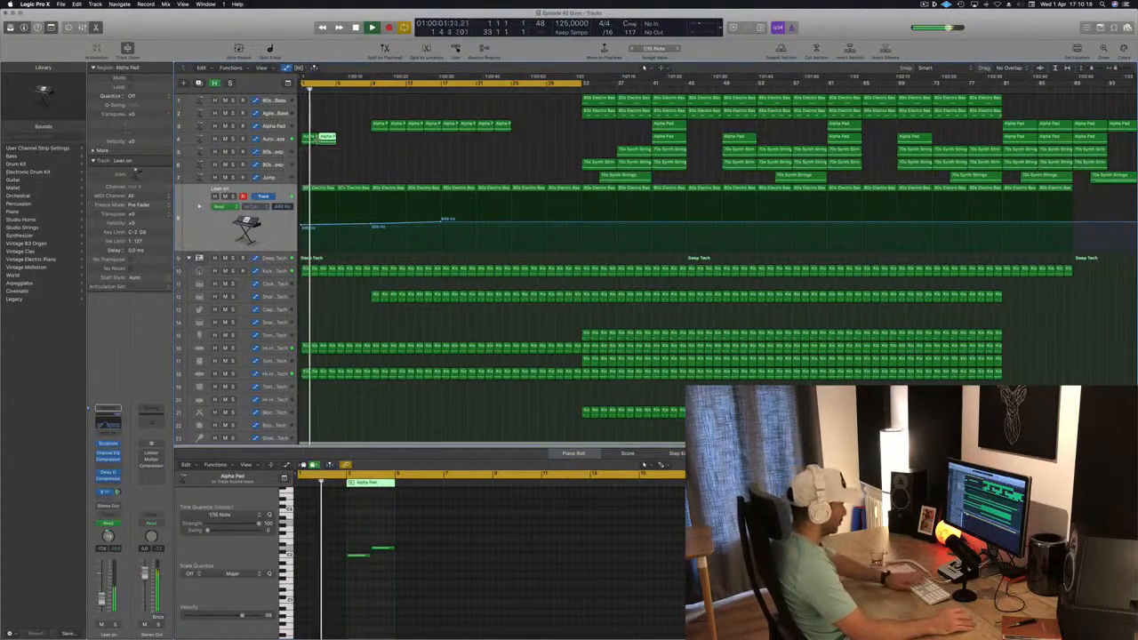
Delete the split Alpha Pad remainder at bar 3, duplicate the Aurora Haze track and move the bar 1 region onto the duplicate
{"action": "key", "text": "Delete"}
{"action": "left_click", "coordinate": [282, 139]}
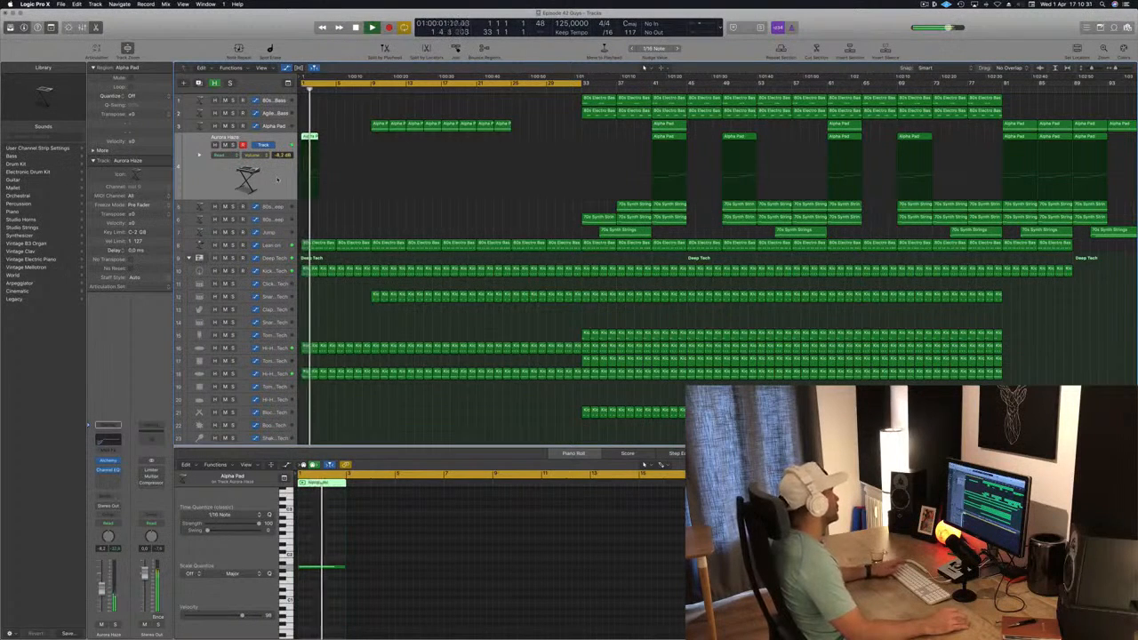
{"action": "key", "text": "super+d"}
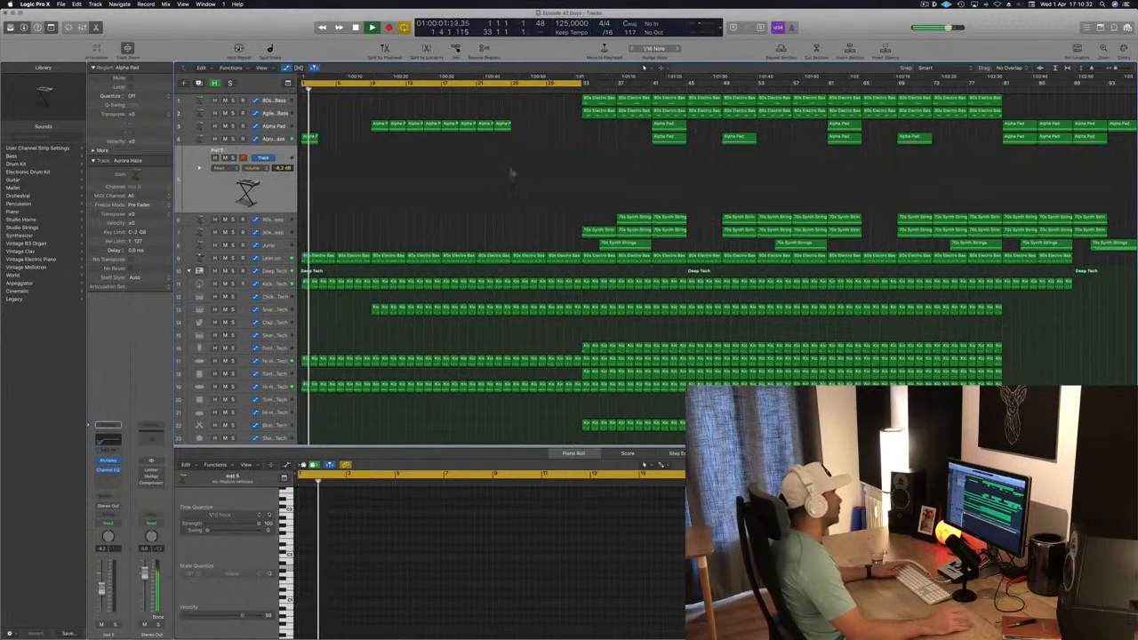
{"action": "left_click_drag", "start_coordinate": [312, 153], "coordinate": [311, 179]}
{"action": "key", "text": "space"}
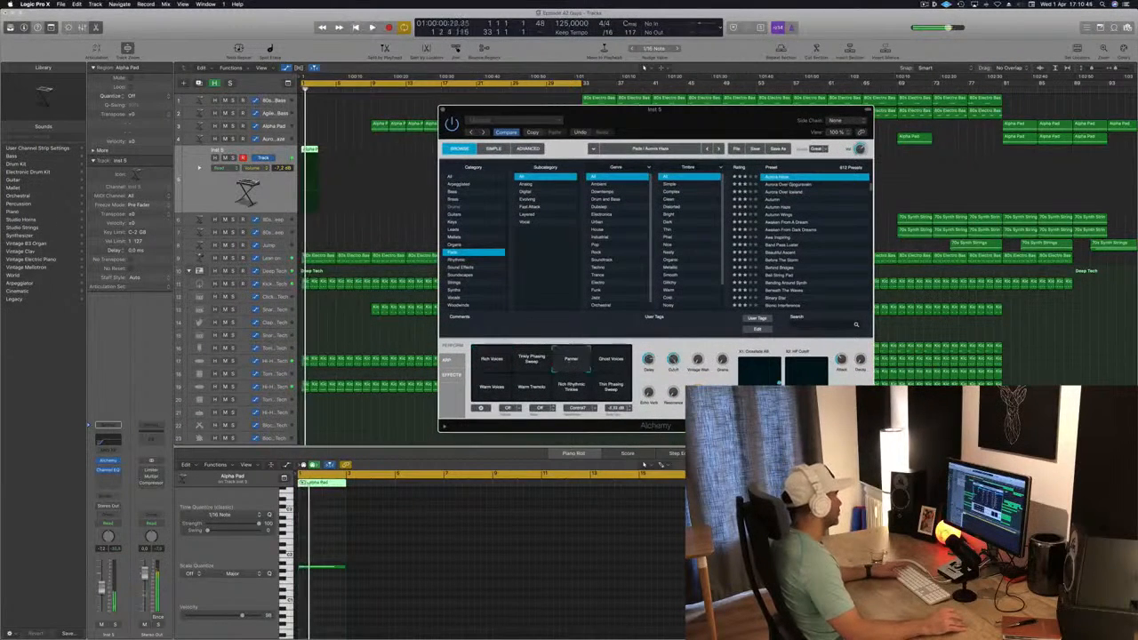
Lower the Inst 5 volume to -9.2 dB and shorten the Alpha Pad note at bar 1 to about one bar
{"action": "left_click_drag", "start_coordinate": [101, 590], "coordinate": [101, 593]}
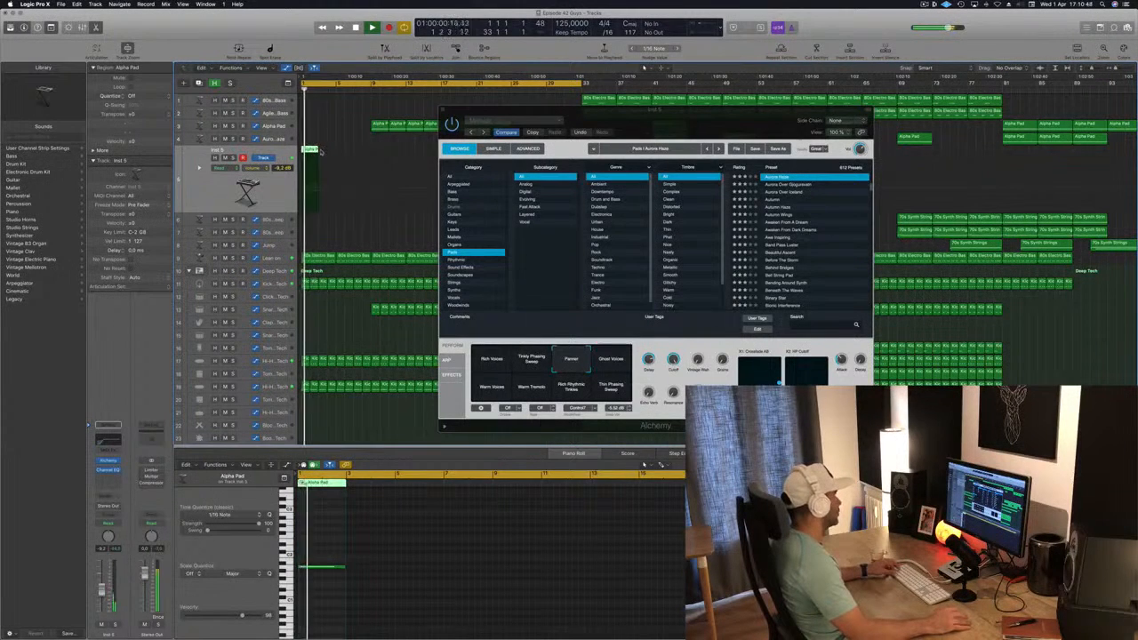
{"action": "left_click", "coordinate": [336, 566]}
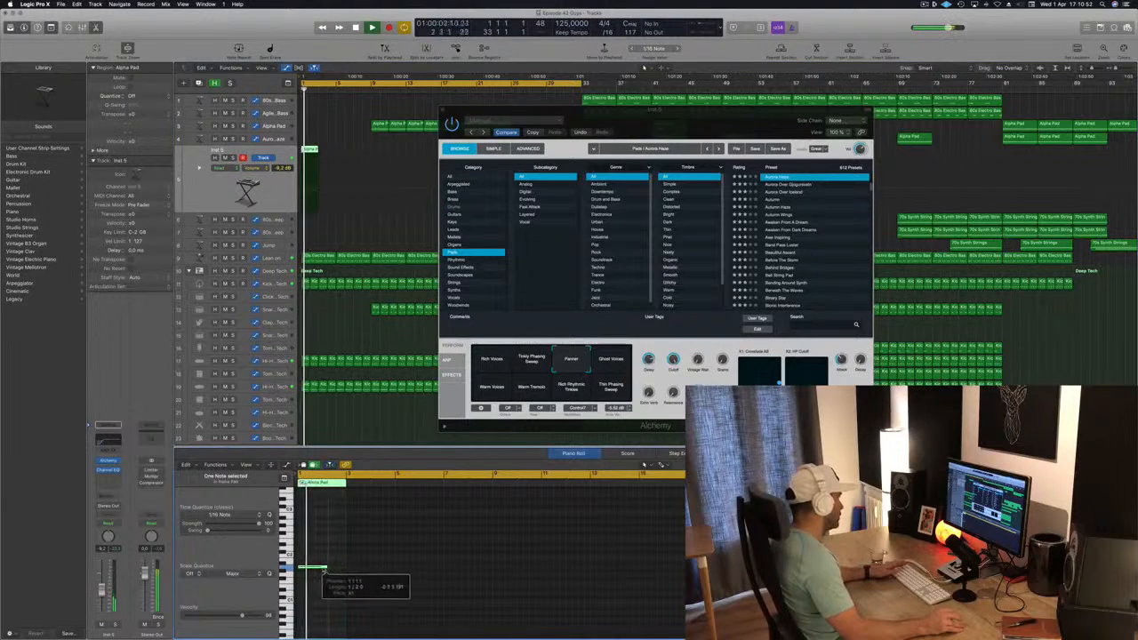
{"action": "left_click", "coordinate": [28, 504]}
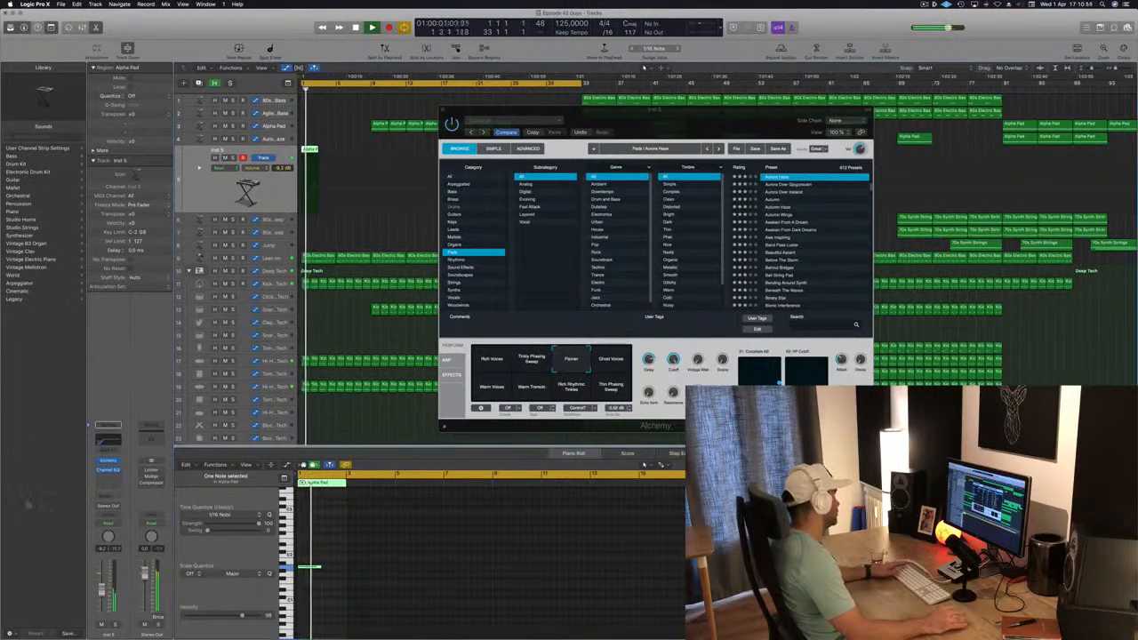
Add a send to Bus 3 on the Inst 5 channel strip
{"action": "left_click", "coordinate": [105, 494]}
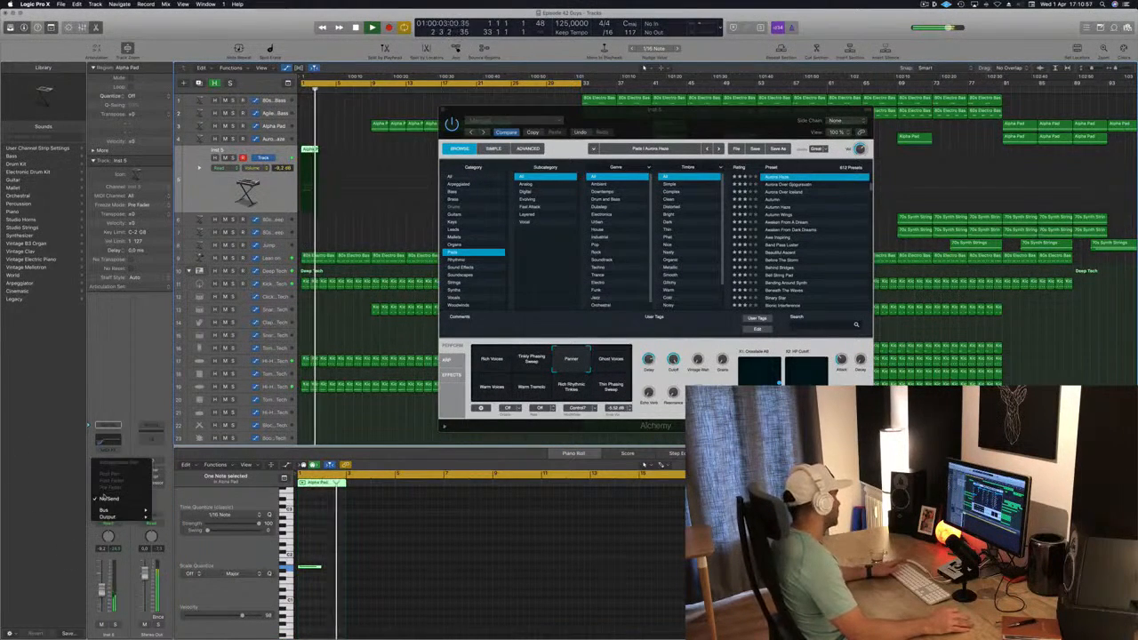
{"action": "mouse_move", "coordinate": [105, 510]}
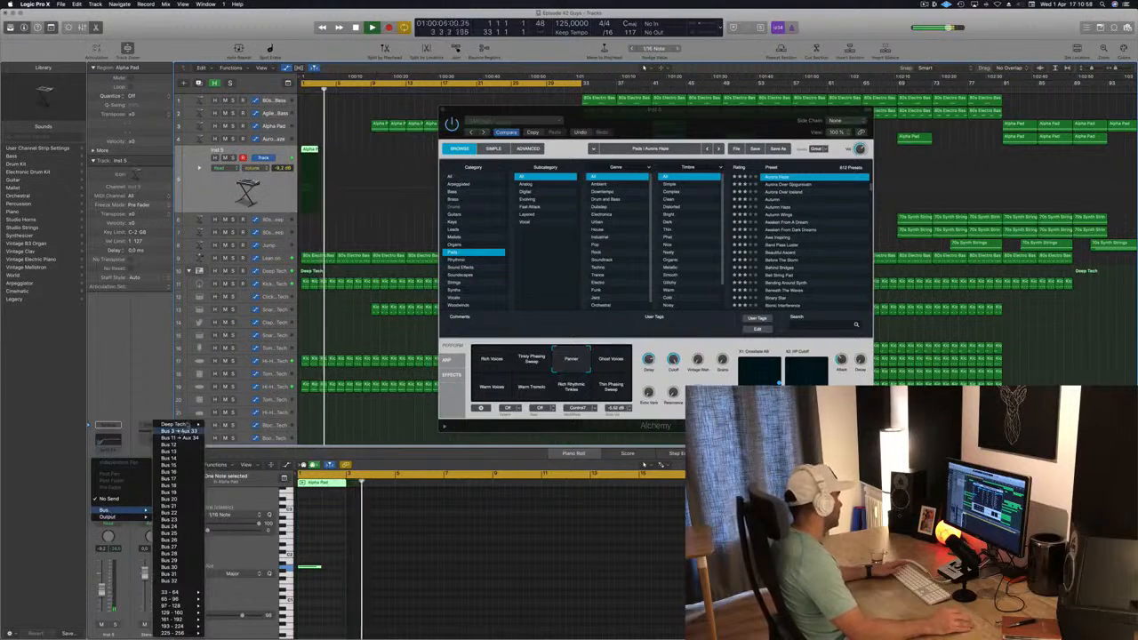
{"action": "left_click", "coordinate": [177, 431]}
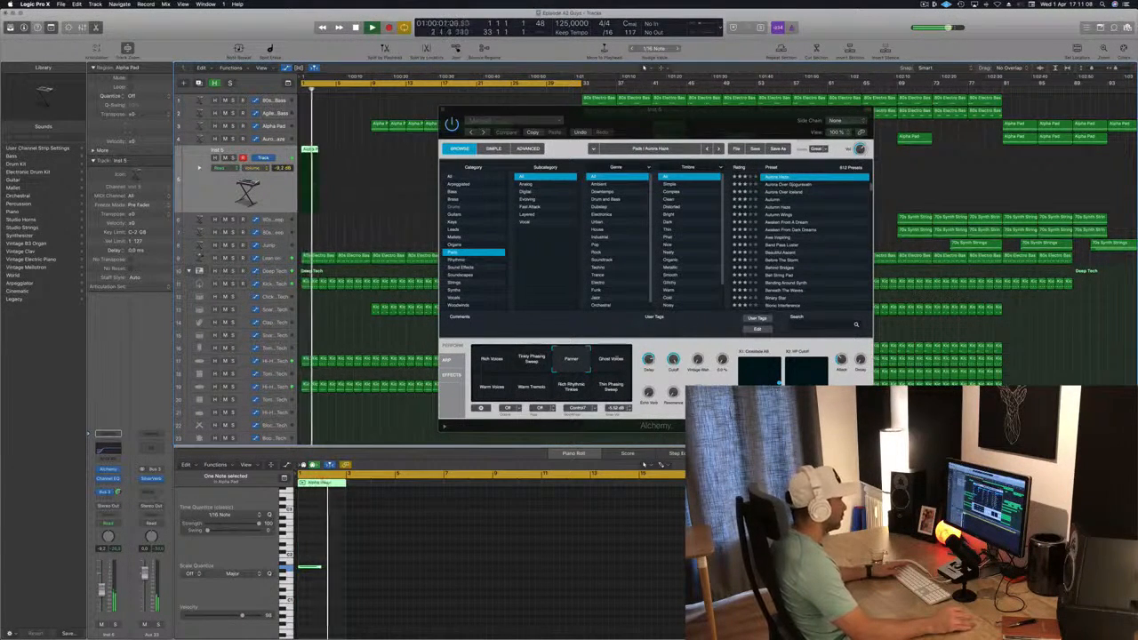
Audition the Alchemy performance variations on Inst 5 during playback, return to Panner and close the instrument window
{"action": "left_click", "coordinate": [620, 364]}
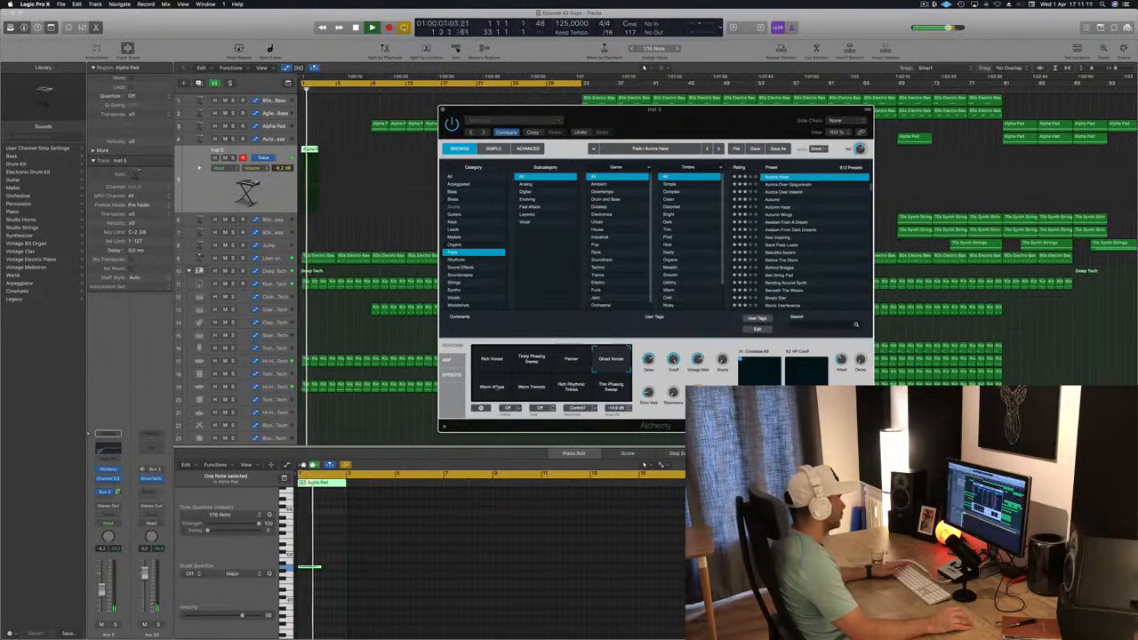
{"action": "left_click", "coordinate": [486, 391]}
{"action": "left_click", "coordinate": [536, 393]}
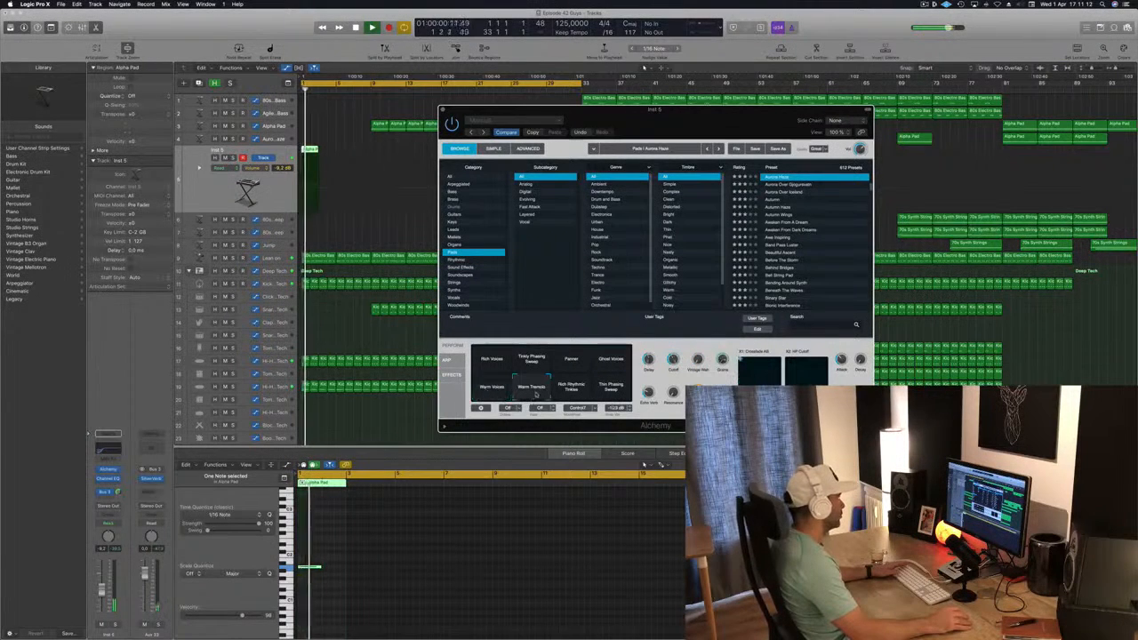
{"action": "left_click", "coordinate": [576, 389]}
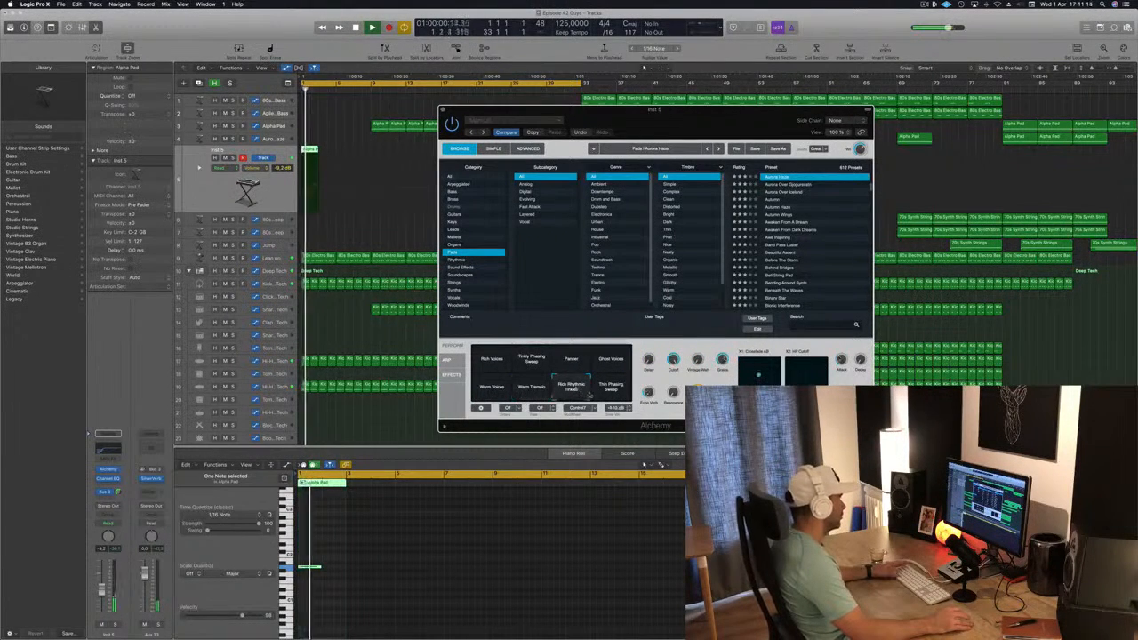
{"action": "left_click", "coordinate": [611, 382]}
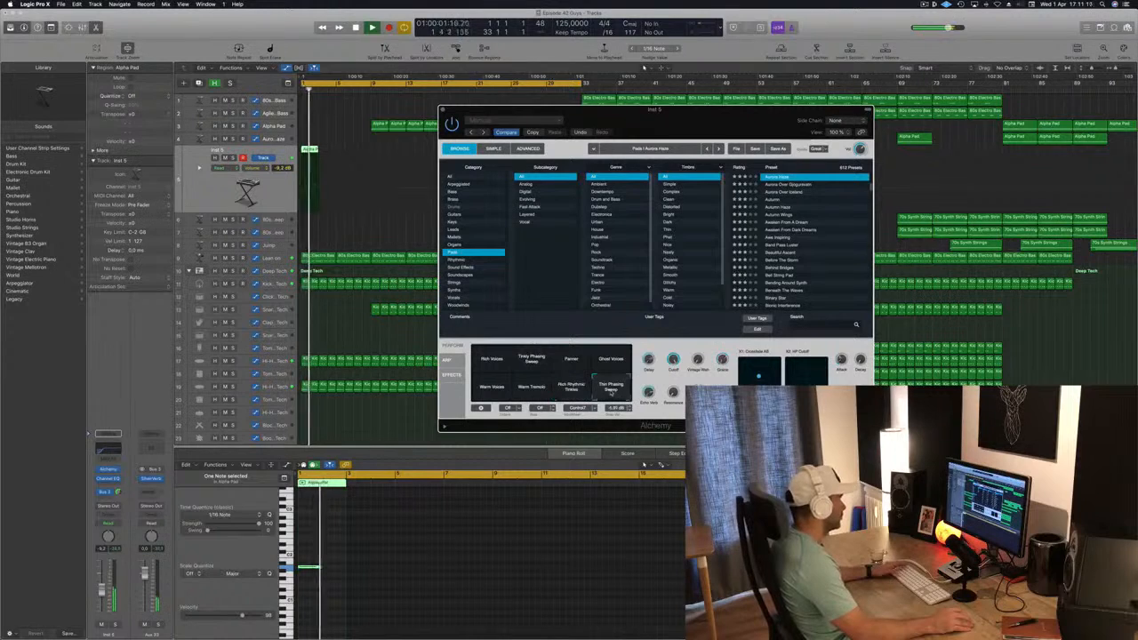
{"action": "left_click", "coordinate": [531, 361]}
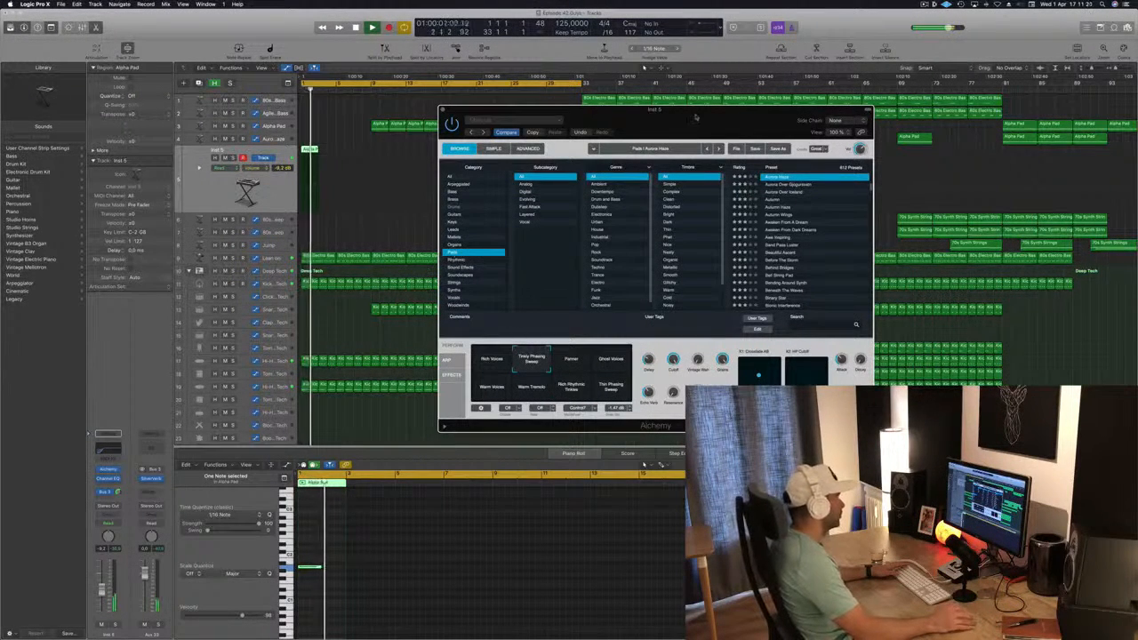
{"action": "left_click", "coordinate": [572, 361]}
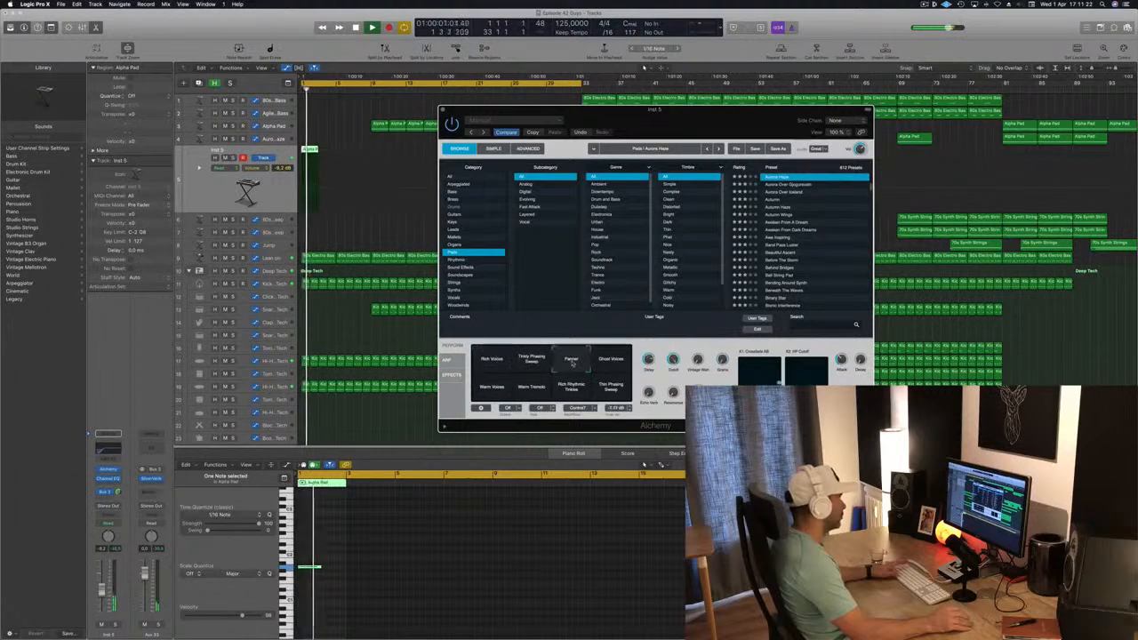
{"action": "left_click_drag", "start_coordinate": [703, 128], "coordinate": [597, 182]}
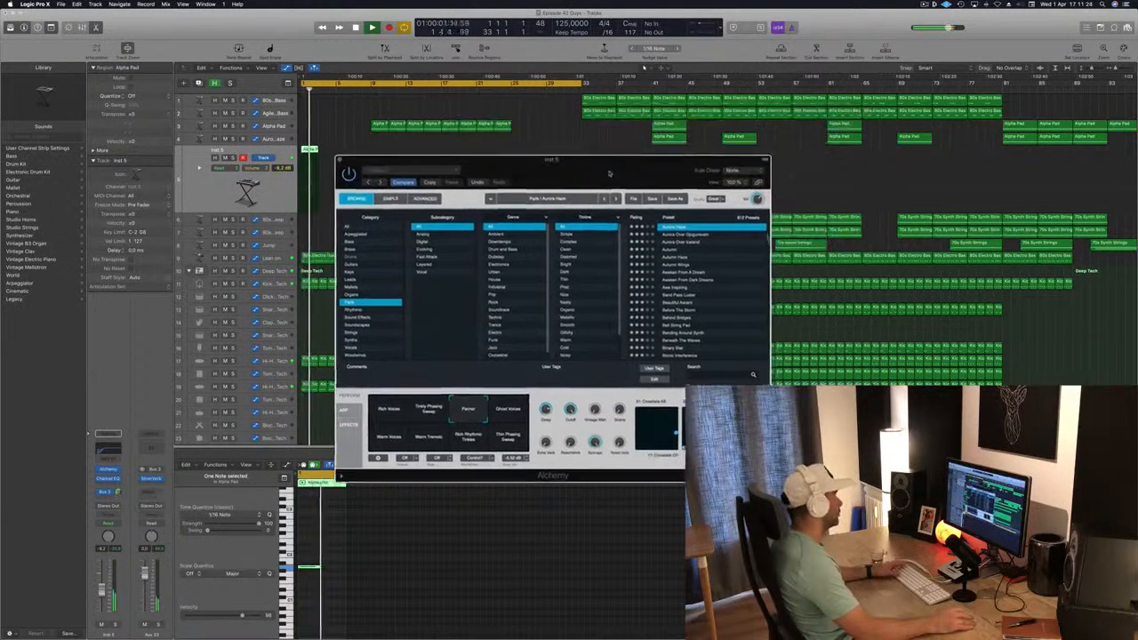
{"action": "left_click", "coordinate": [338, 165]}
{"action": "key", "text": "space"}
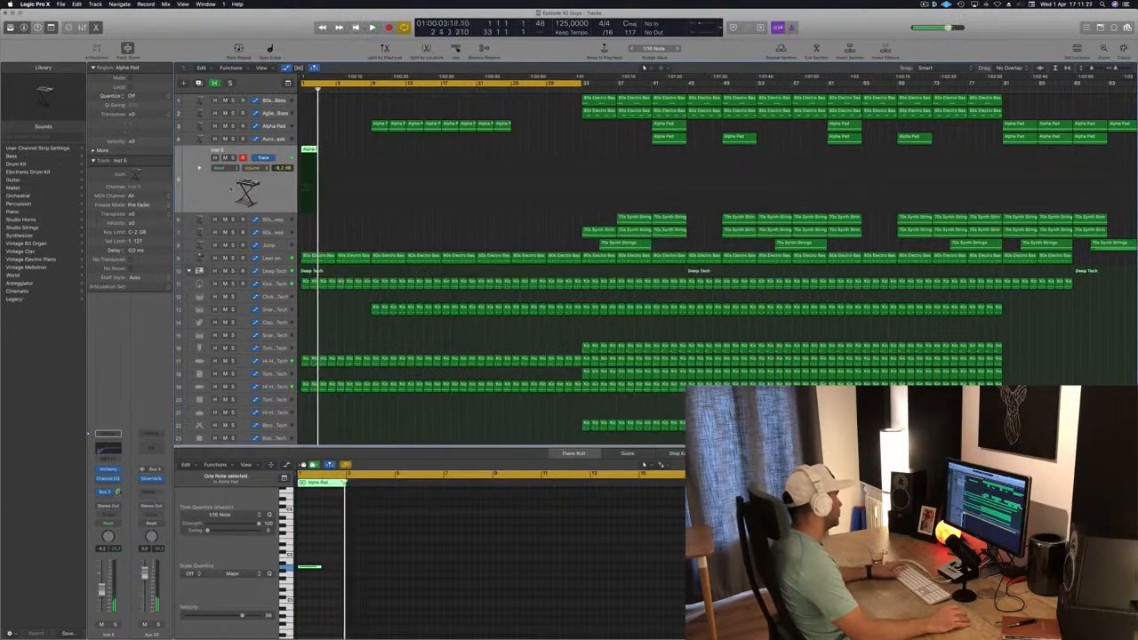
Play back the intro with the shortened Inst 5 pad and save the project
{"action": "key", "text": "space"}
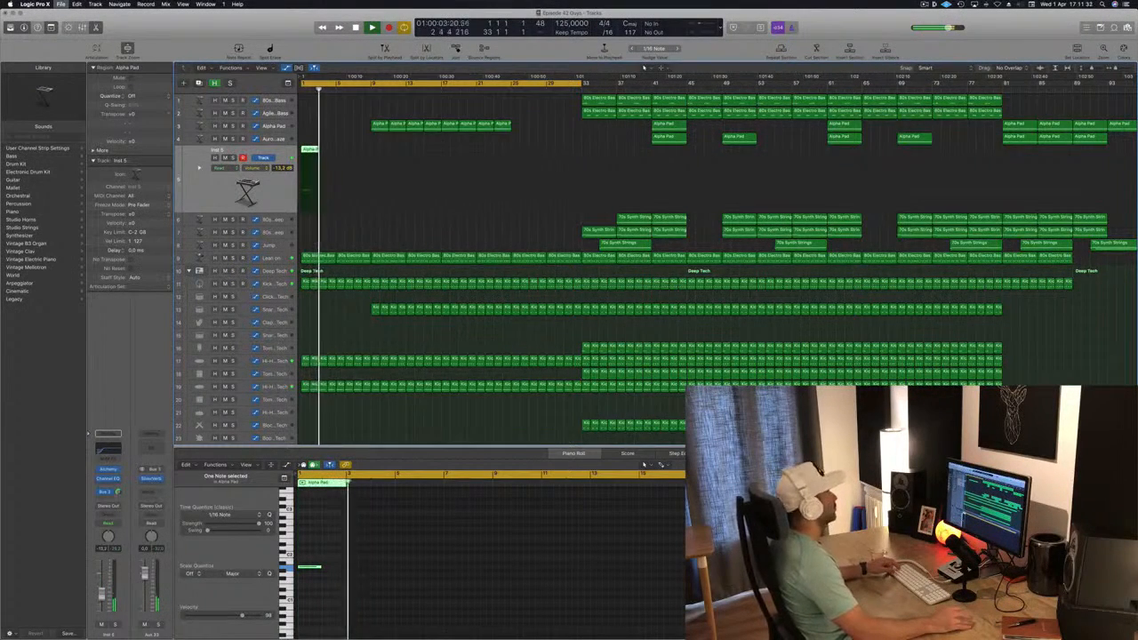
{"action": "scroll", "coordinate": [381, 220], "scroll_direction": "up", "scroll_amount": 1}
{"action": "scroll", "coordinate": [381, 230], "scroll_direction": "down", "scroll_amount": 3}
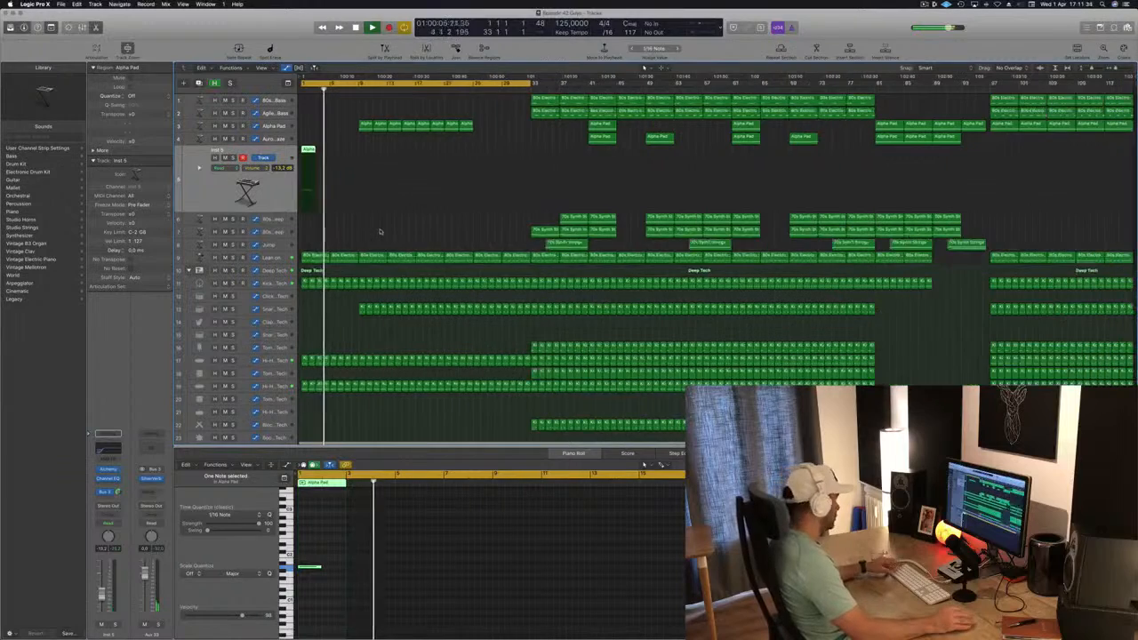
{"action": "key", "text": "space"}
{"action": "key", "text": "space"}
{"action": "key", "text": "super+s"}
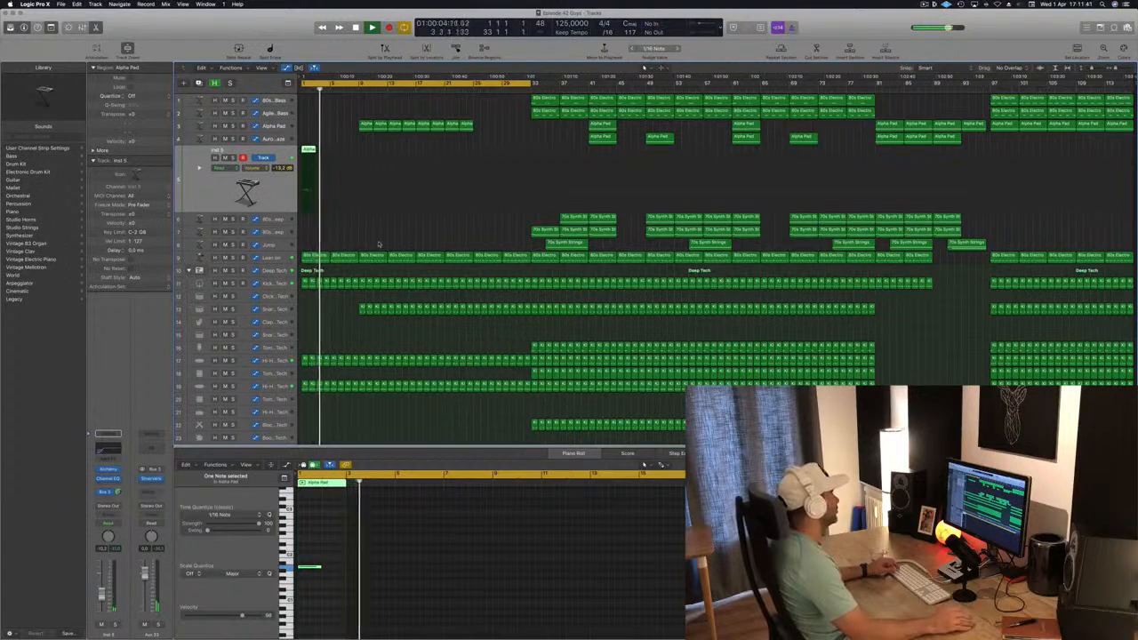
Reshape the Lean on high-cut automation so the frequency drops back at bar 9 and rises again towards bar 17
{"action": "left_click", "coordinate": [280, 261]}
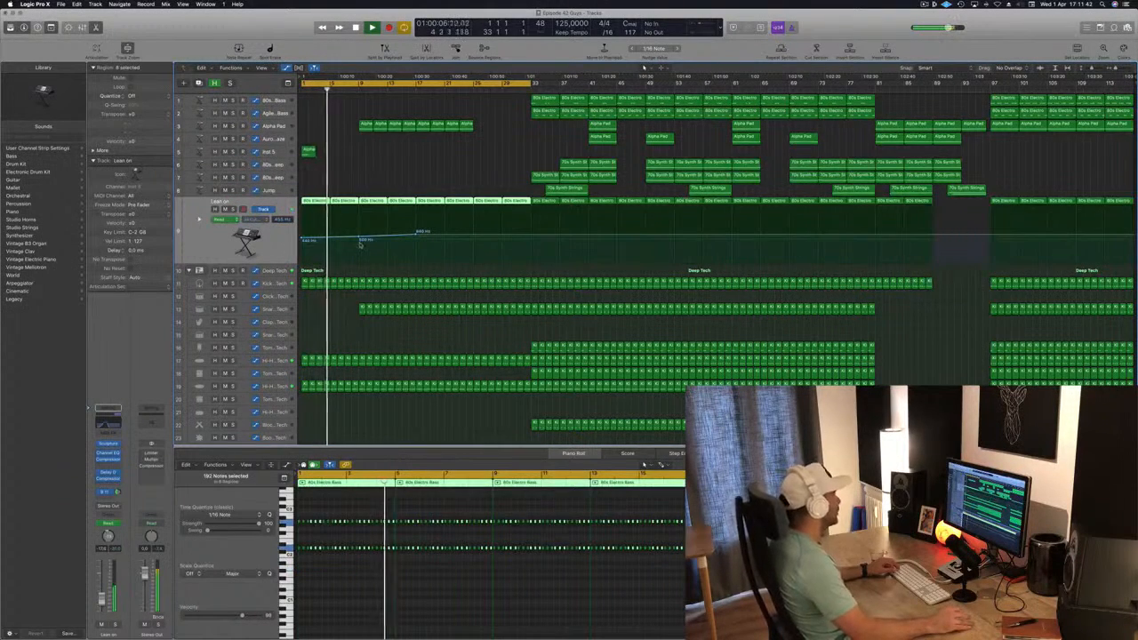
{"action": "left_click_drag", "start_coordinate": [358, 239], "coordinate": [360, 238]}
{"action": "scroll", "coordinate": [374, 284], "scroll_direction": "up", "scroll_amount": 5}
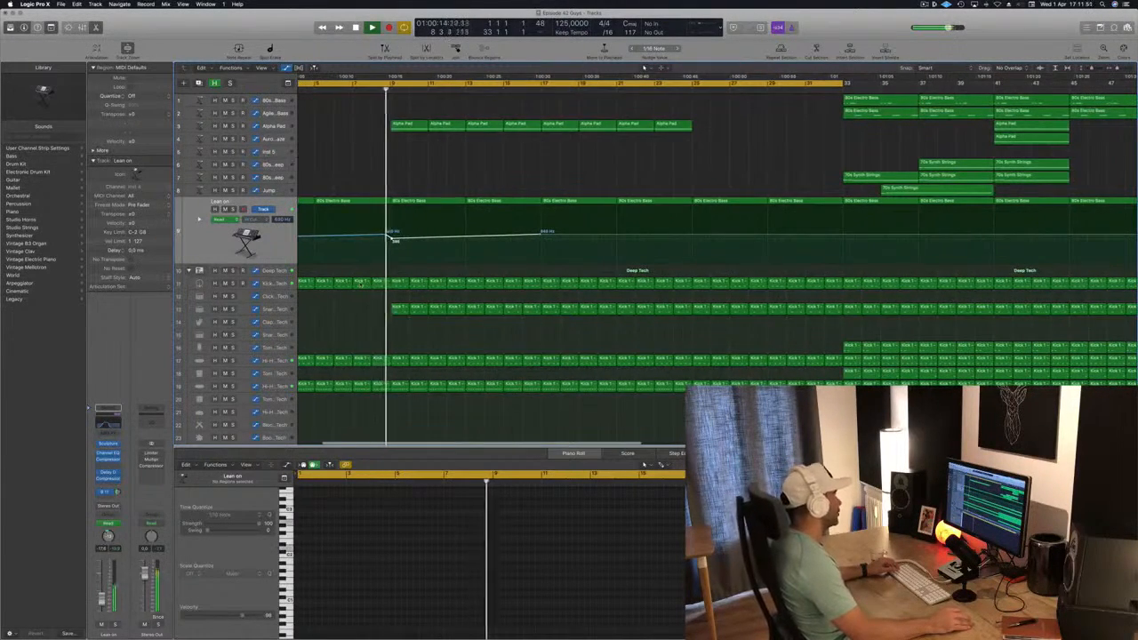
{"action": "scroll", "coordinate": [418, 275], "scroll_direction": "down", "scroll_amount": 4}
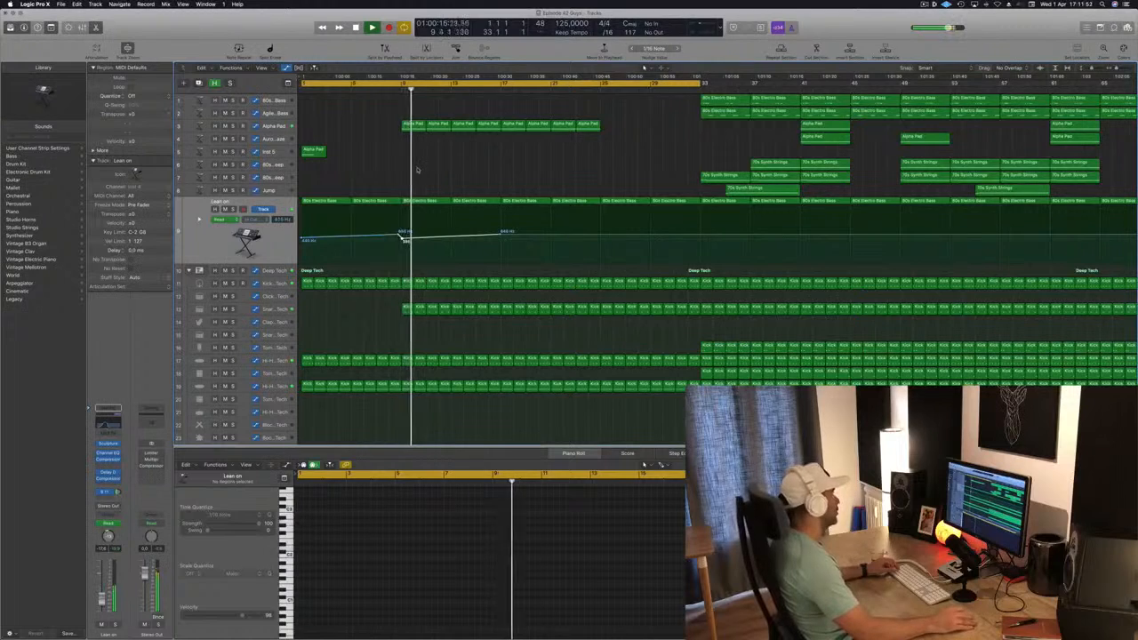
{"action": "key", "text": "Return"}
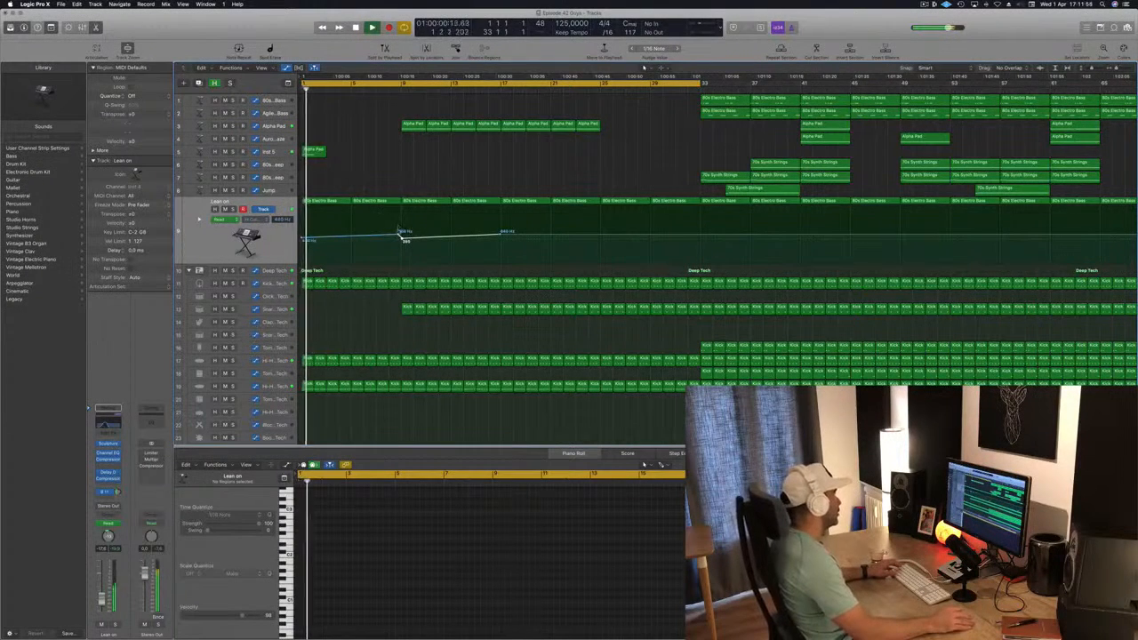
{"action": "left_click_drag", "start_coordinate": [398, 236], "coordinate": [402, 240]}
Duplicate the Inst 5 track and copy its Alpha Pad region from bar 1 to bar 9 on the new track
{"action": "left_click", "coordinate": [264, 151]}
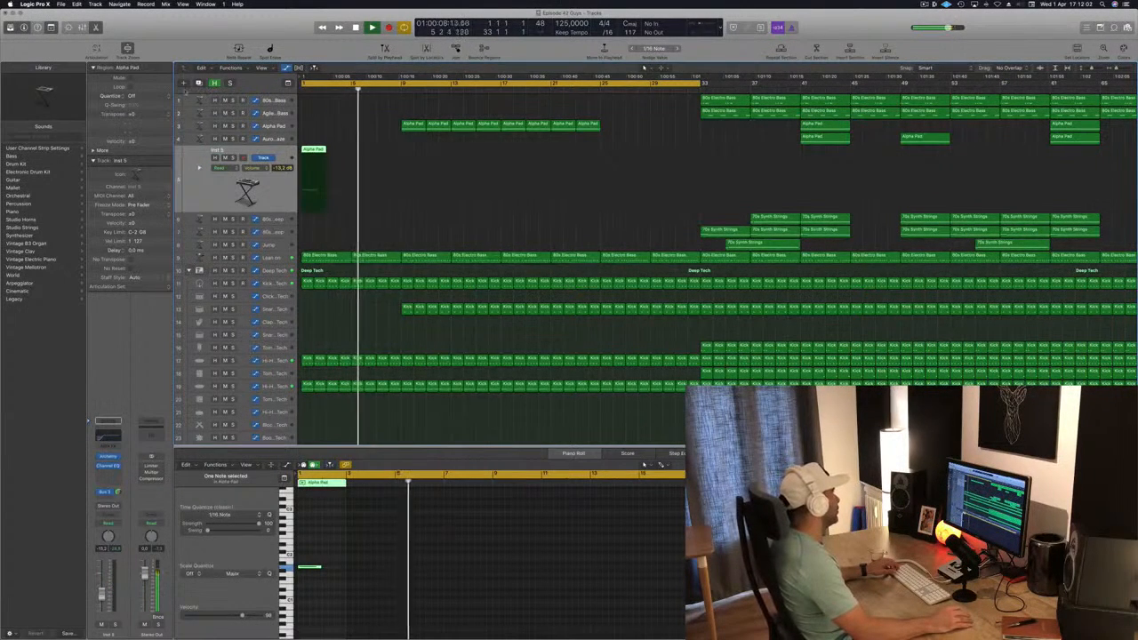
{"action": "key", "text": "super+d"}
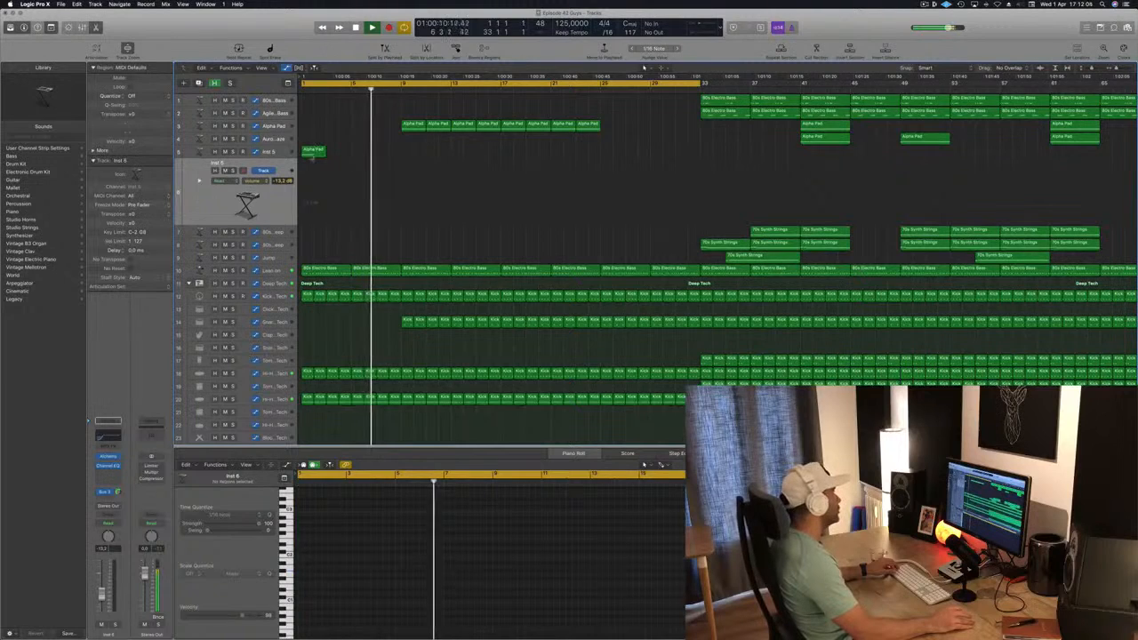
{"action": "left_click_drag", "start_coordinate": [312, 152], "coordinate": [412, 164]}
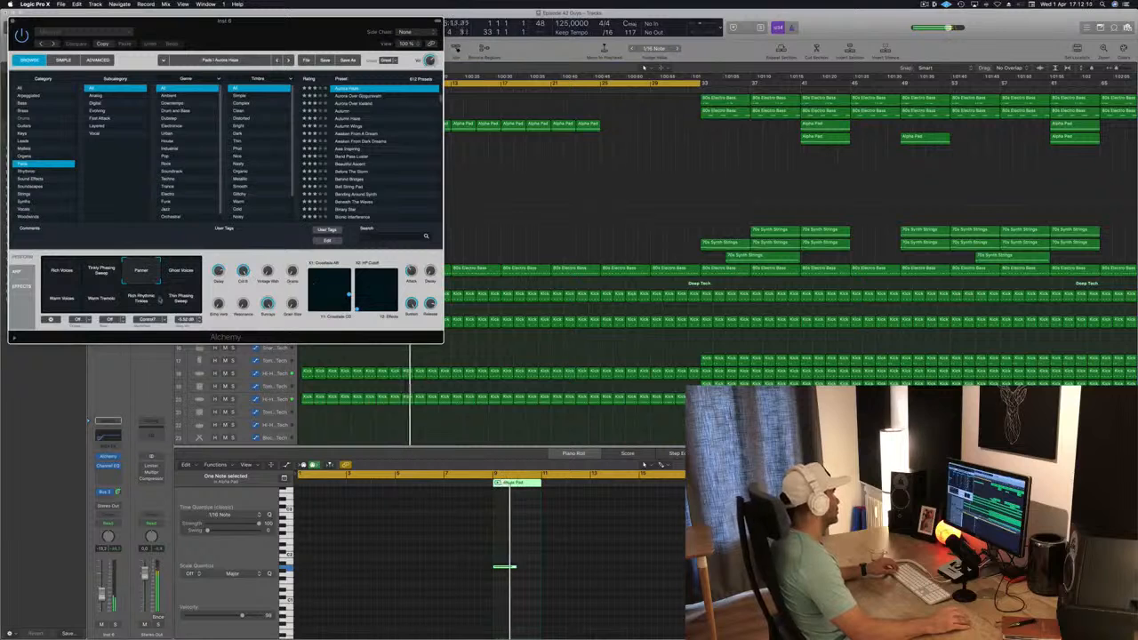
Compare Alchemy variations on Inst 6 from bar 9, choose Thin Phasing Sweep and raise the track's volume
{"action": "left_click_drag", "start_coordinate": [331, 46], "coordinate": [822, 121]}
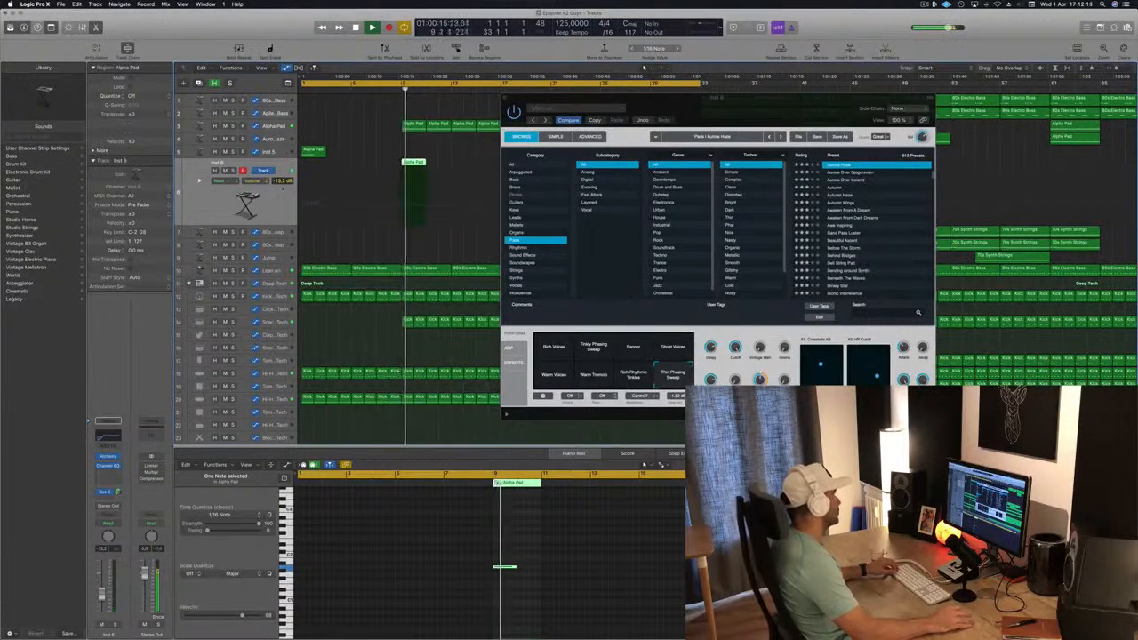
{"action": "left_click_drag", "start_coordinate": [525, 106], "coordinate": [363, 237]}
{"action": "left_click", "coordinate": [472, 508]}
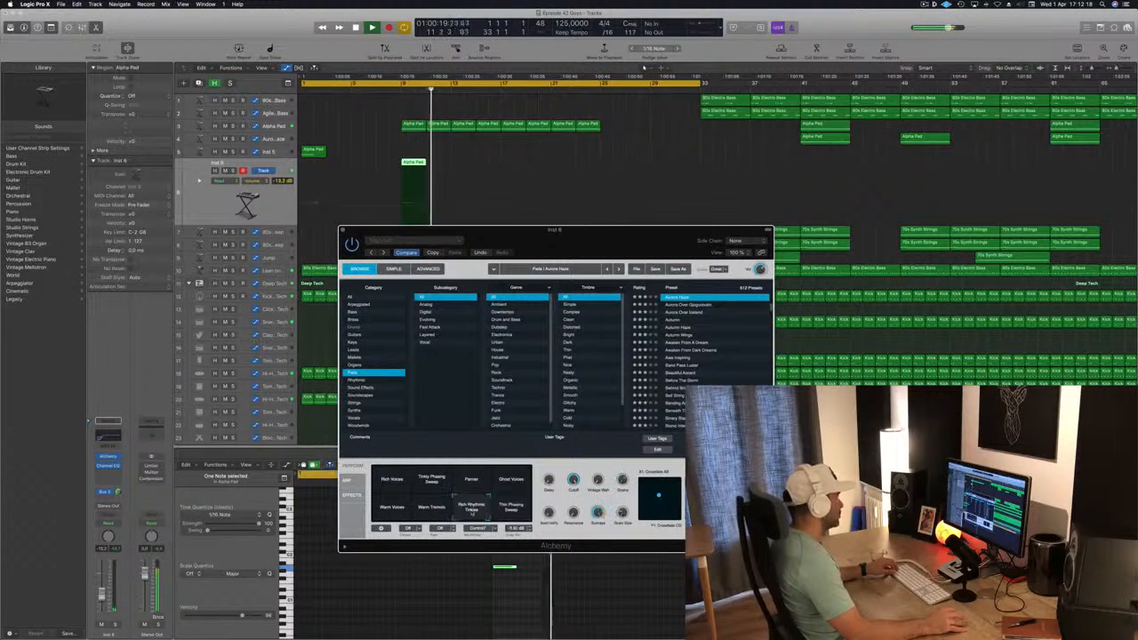
{"action": "left_click", "coordinate": [401, 90]}
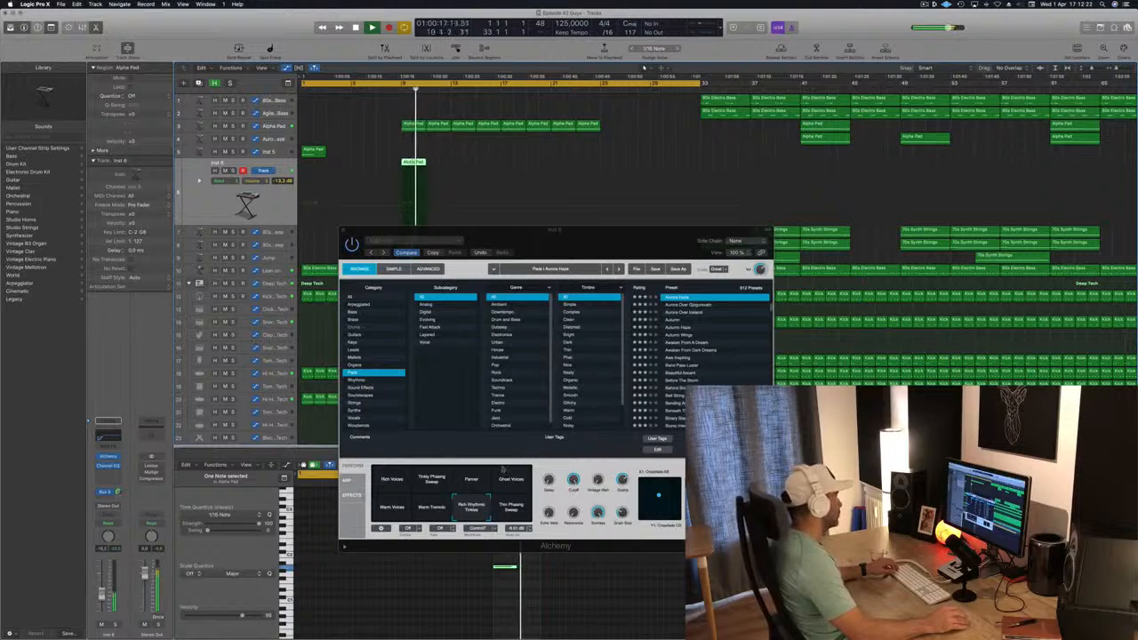
{"action": "left_click", "coordinate": [428, 507]}
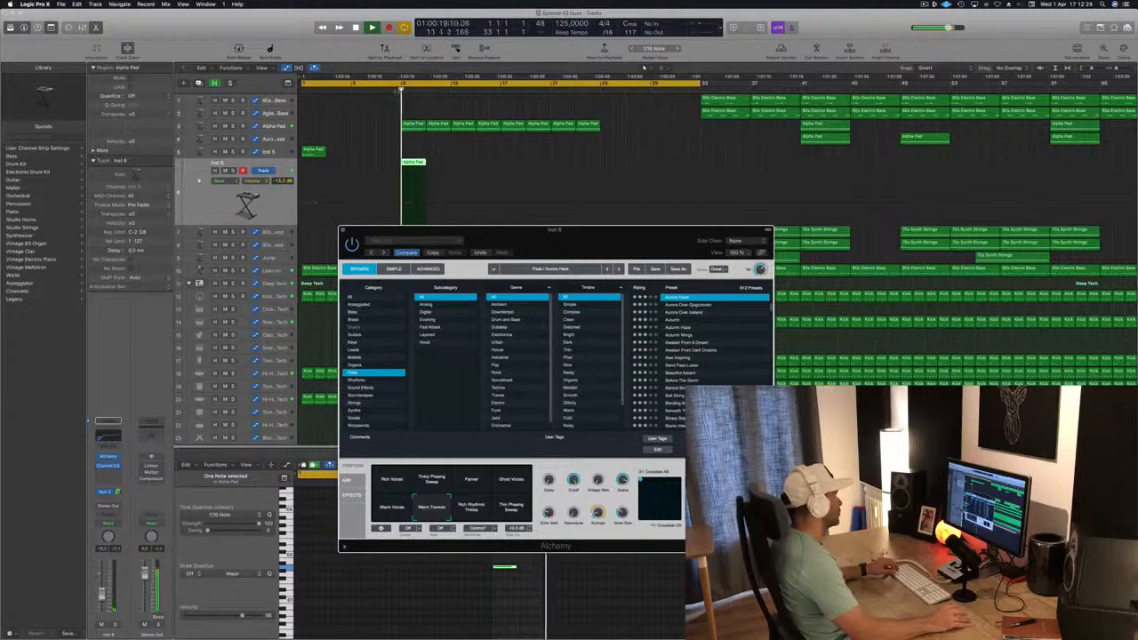
{"action": "left_click", "coordinate": [400, 91]}
{"action": "left_click", "coordinate": [519, 514]}
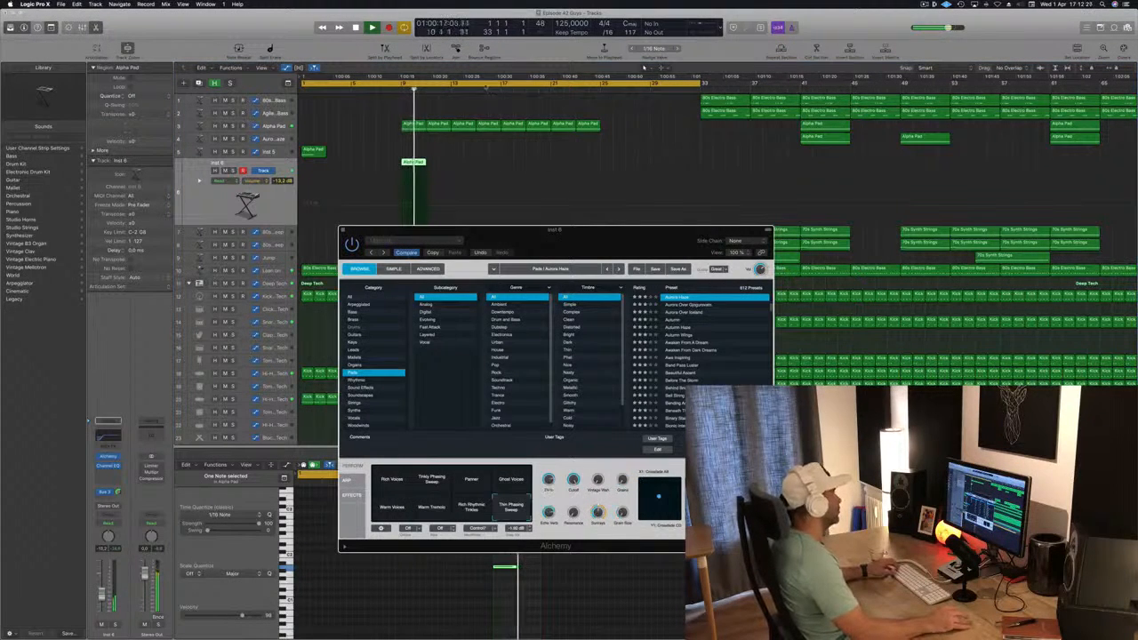
{"action": "left_click", "coordinate": [401, 90]}
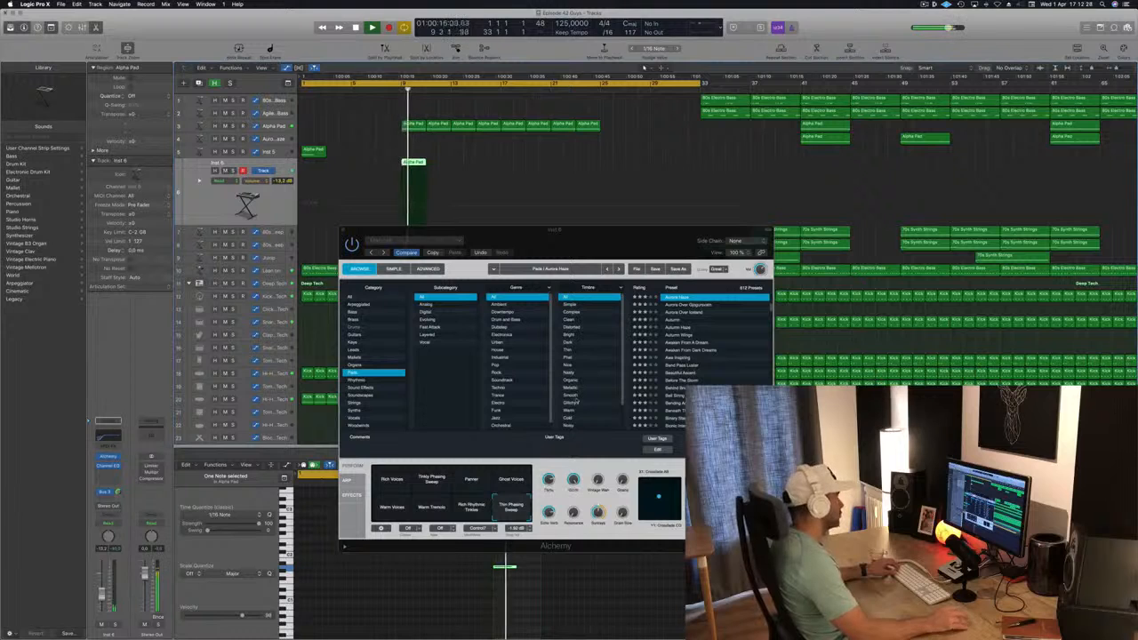
{"action": "left_click", "coordinate": [343, 232]}
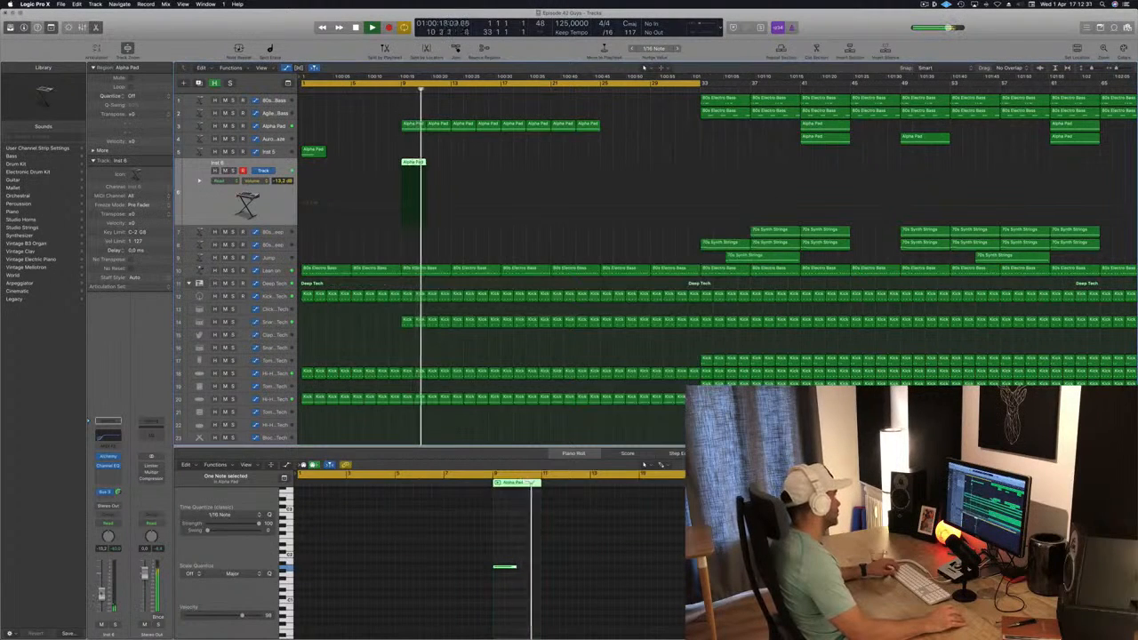
{"action": "left_click_drag", "start_coordinate": [102, 594], "coordinate": [103, 588]}
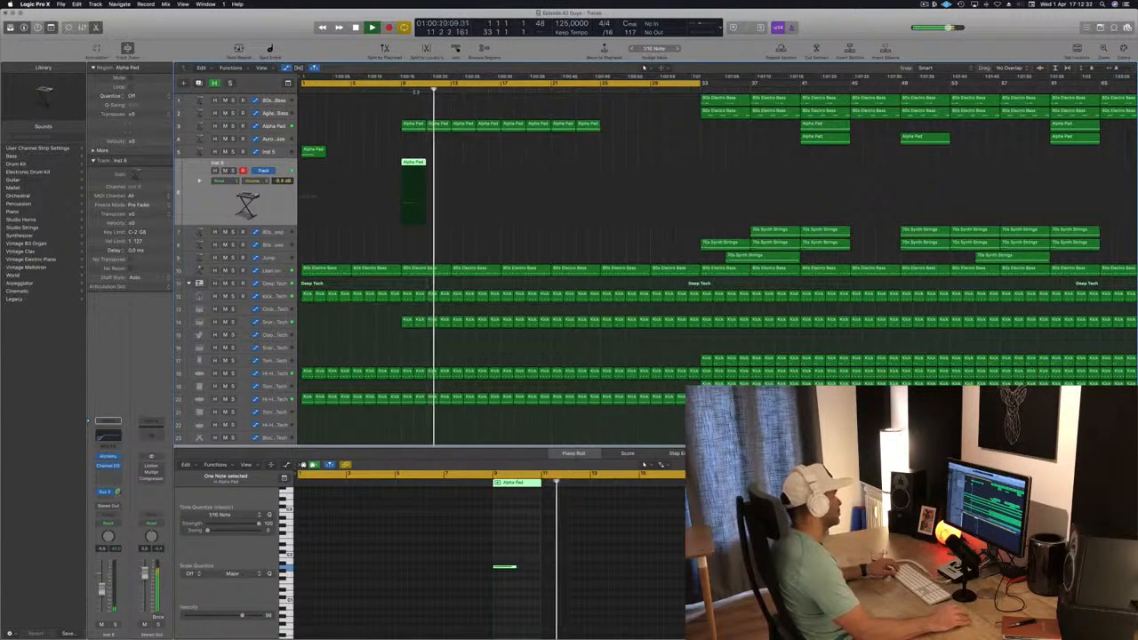
Play back the intro from bar 9 with the Inst 6 accent and show the Lean on filter automation
{"action": "left_click", "coordinate": [401, 90]}
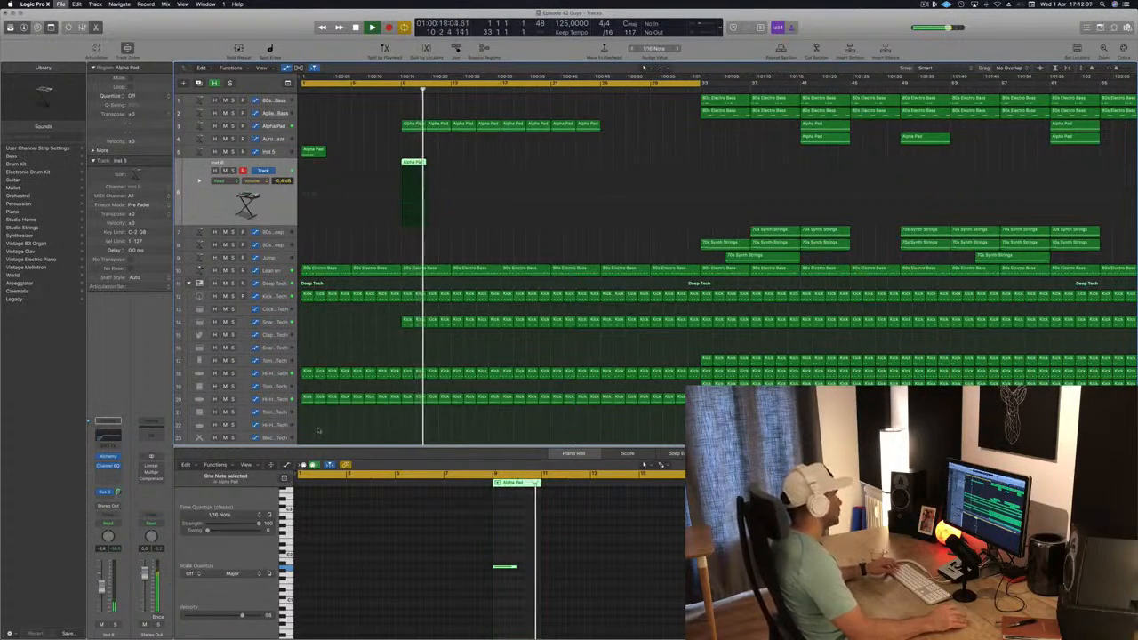
{"action": "scroll", "coordinate": [338, 251], "scroll_direction": "down", "scroll_amount": 1}
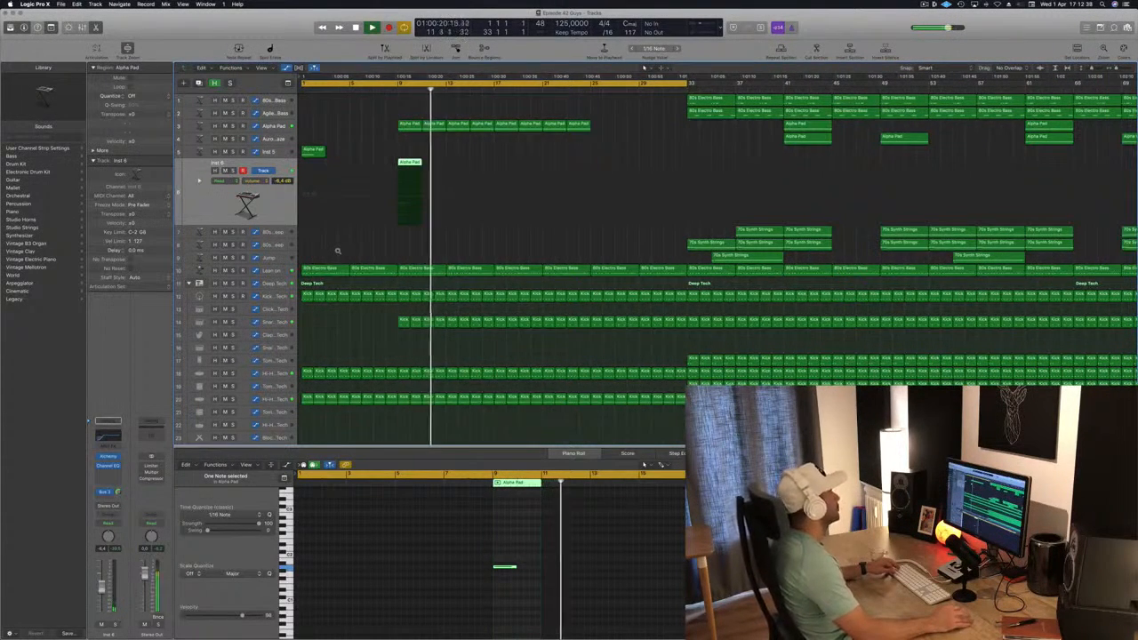
{"action": "scroll", "coordinate": [338, 251], "scroll_direction": "down", "scroll_amount": 3}
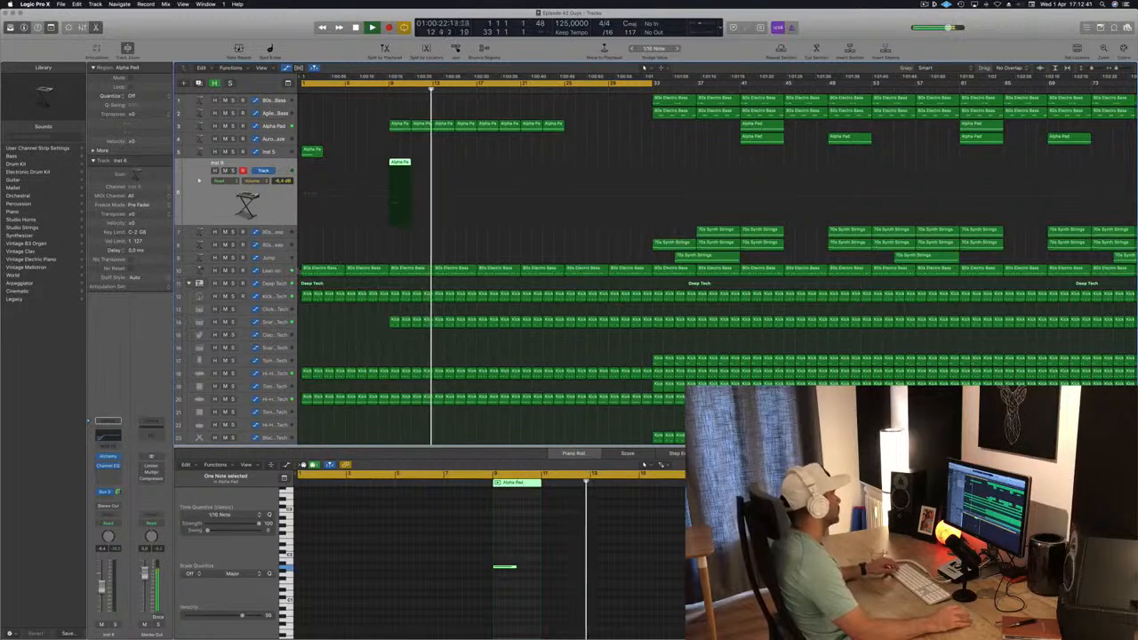
{"action": "left_click", "coordinate": [272, 270]}
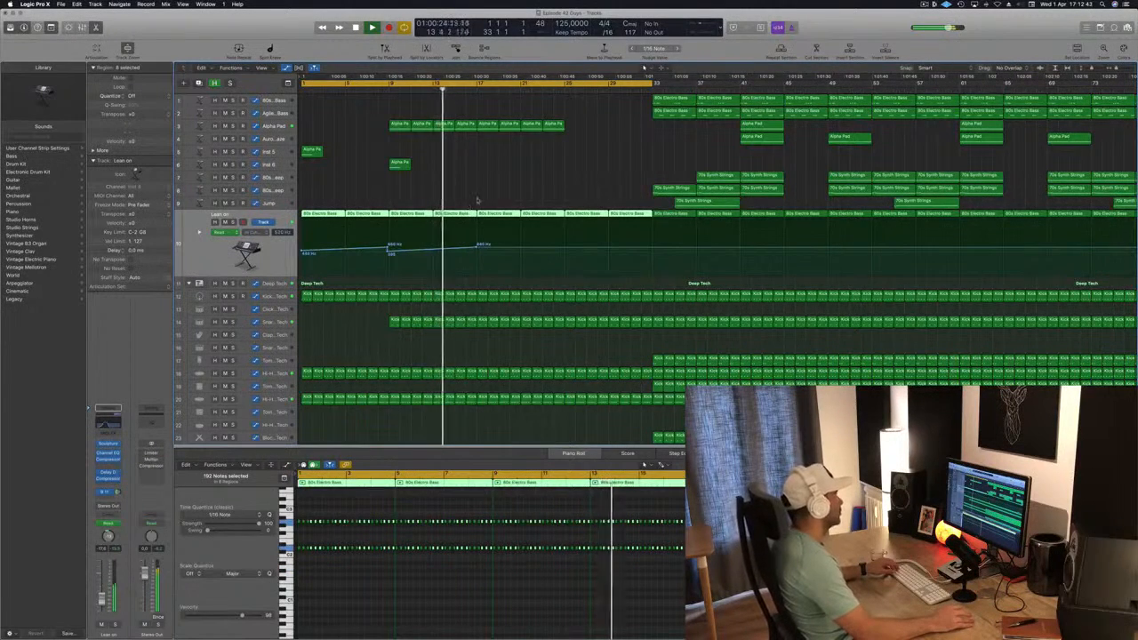
Add extra kick notes in the second half of the Kick 1 - Deep Tech region at bar 16
{"action": "left_click", "coordinate": [472, 296]}
{"action": "scroll", "coordinate": [472, 295], "scroll_direction": "up", "scroll_amount": 4}
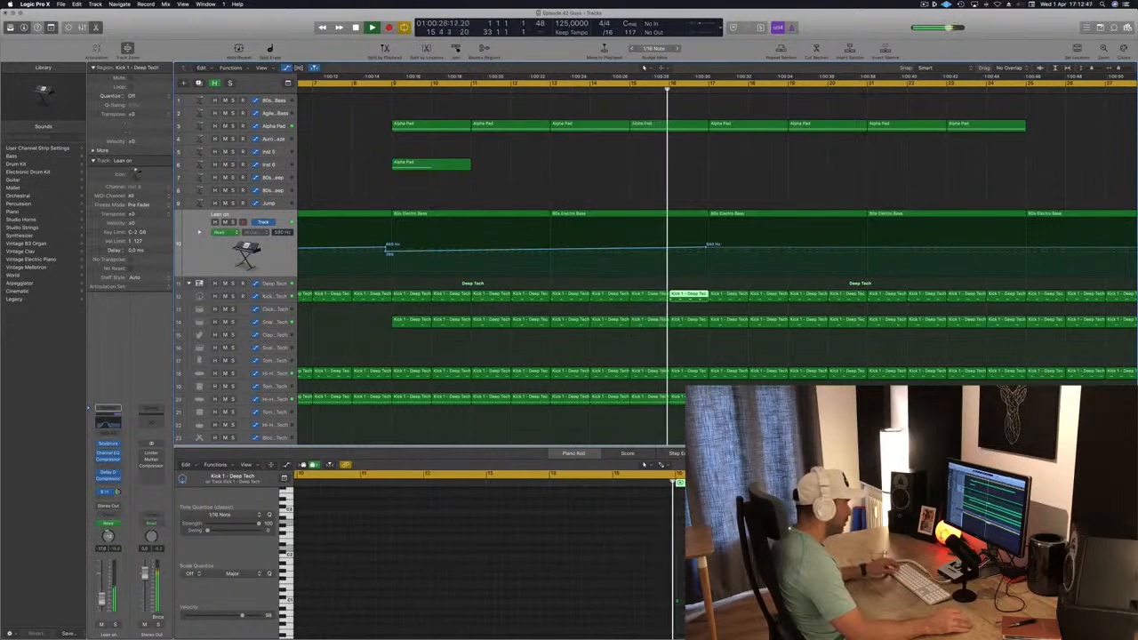
{"action": "key", "text": "space"}
{"action": "left_click", "coordinate": [680, 601]}
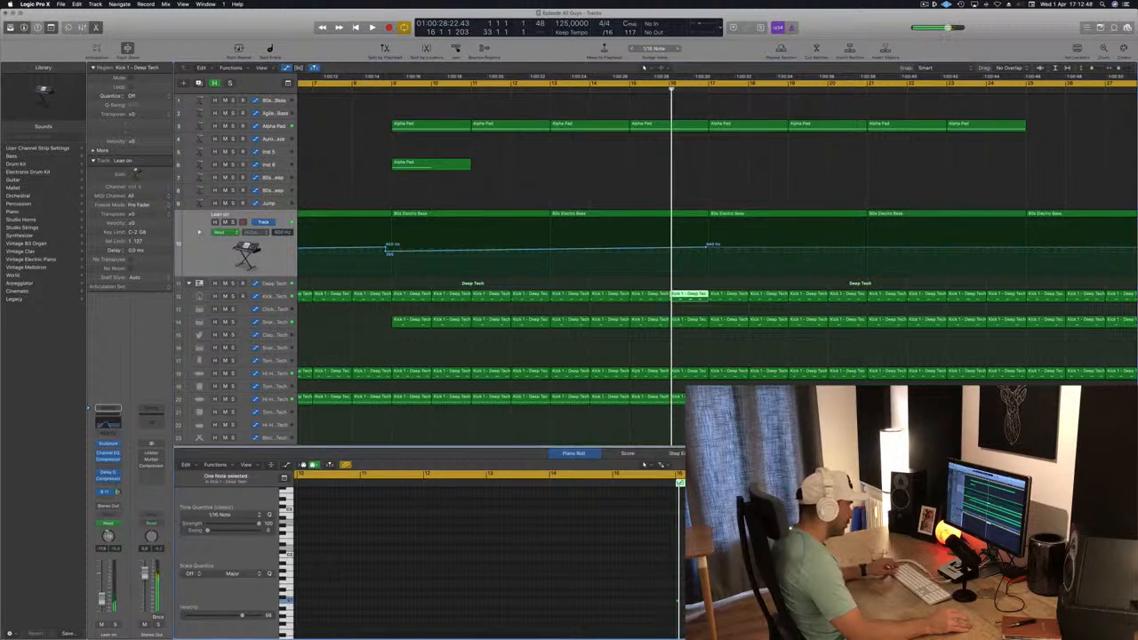
{"action": "left_click", "coordinate": [679, 601]}
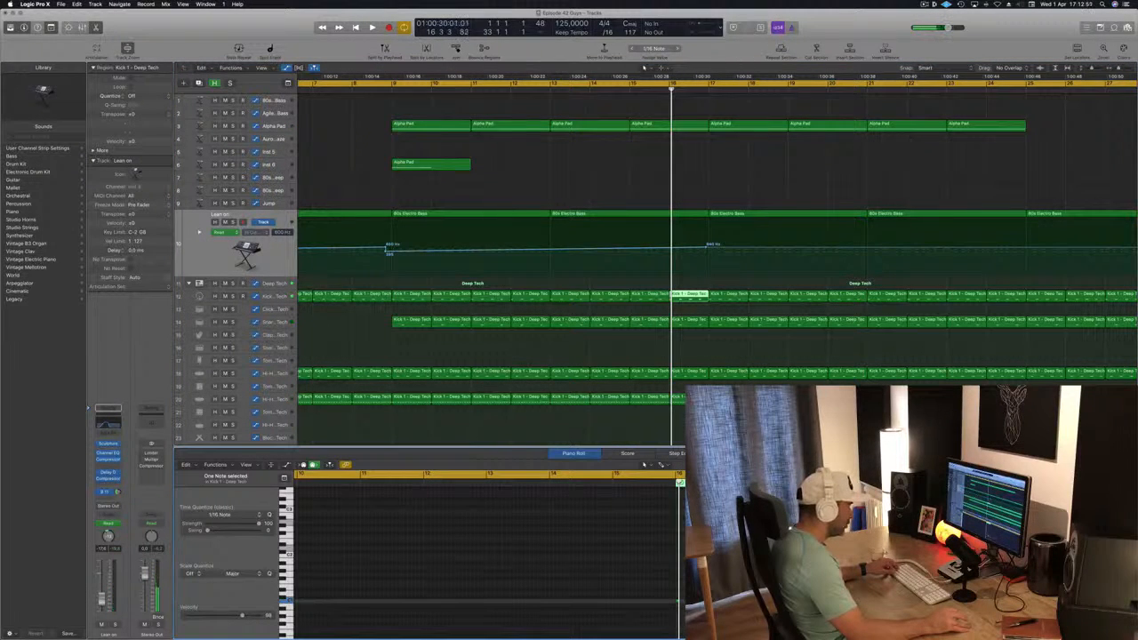
{"action": "key", "text": "super+Right"}
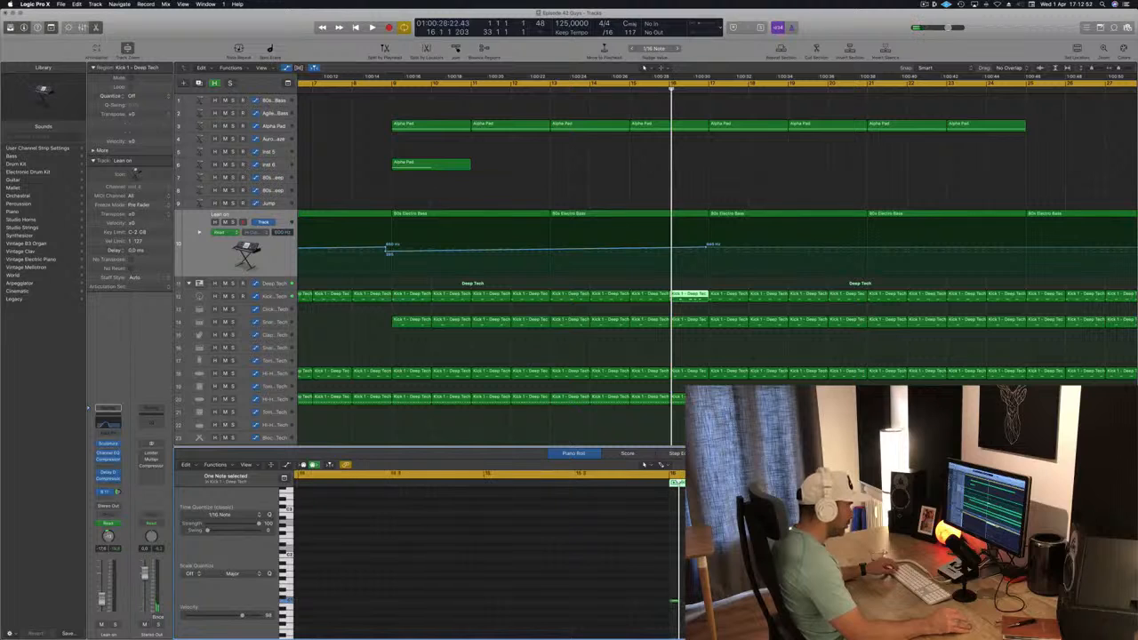
{"action": "left_click", "coordinate": [830, 601]}
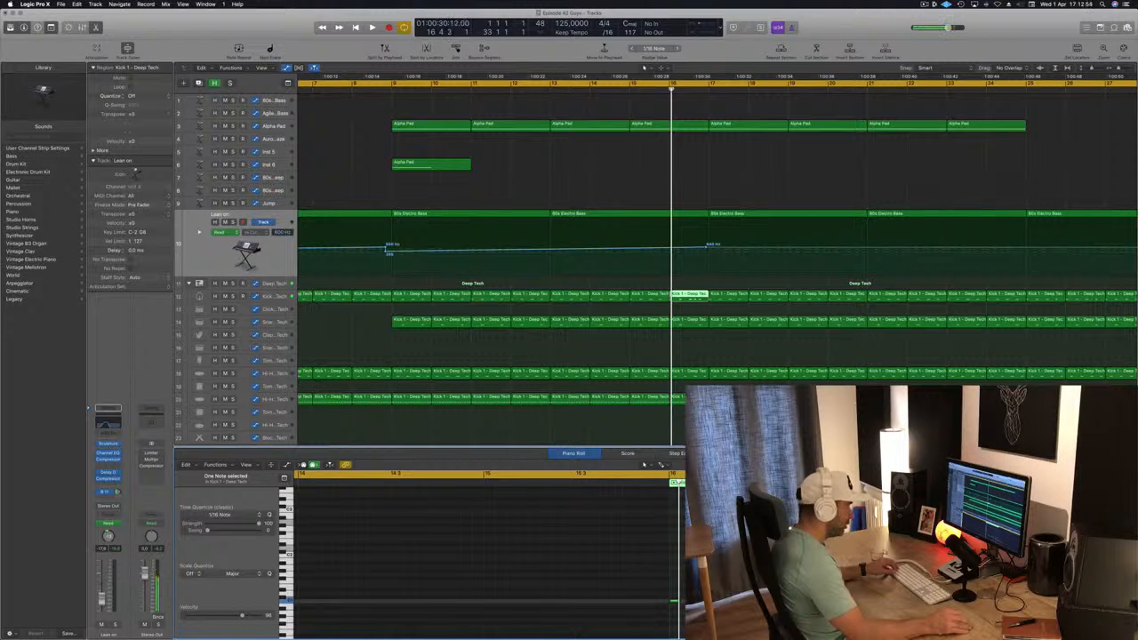
Play back the transition from bar 16 into bar 17 with the edited kick pattern
{"action": "key", "text": "space"}
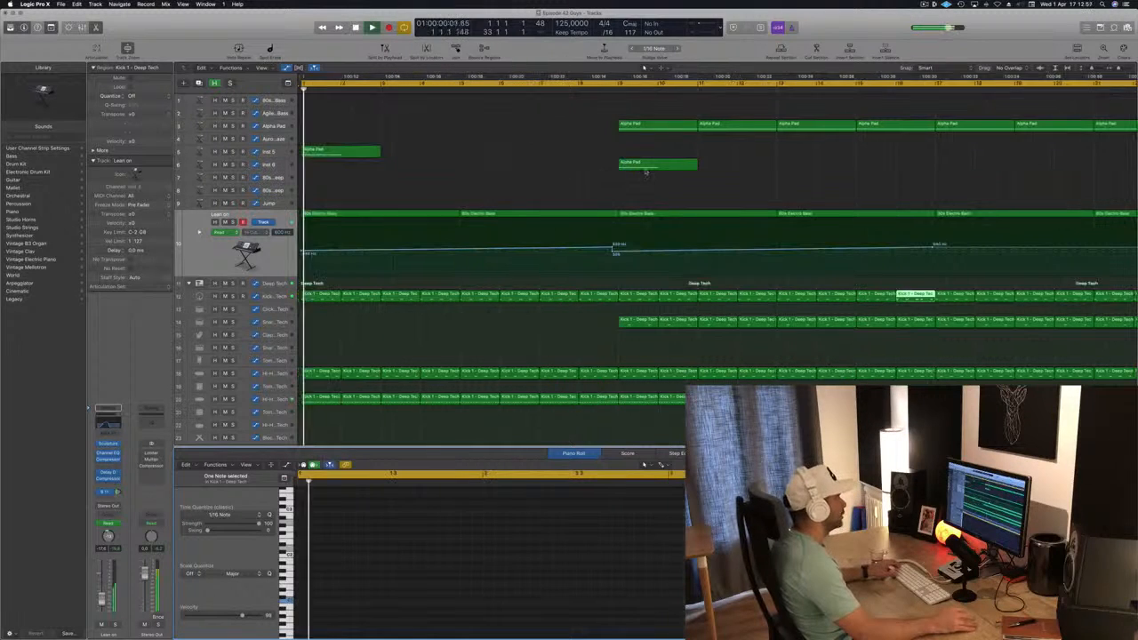
{"action": "left_click", "coordinate": [869, 90]}
{"action": "scroll", "coordinate": [863, 98], "scroll_direction": "down", "scroll_amount": 10}
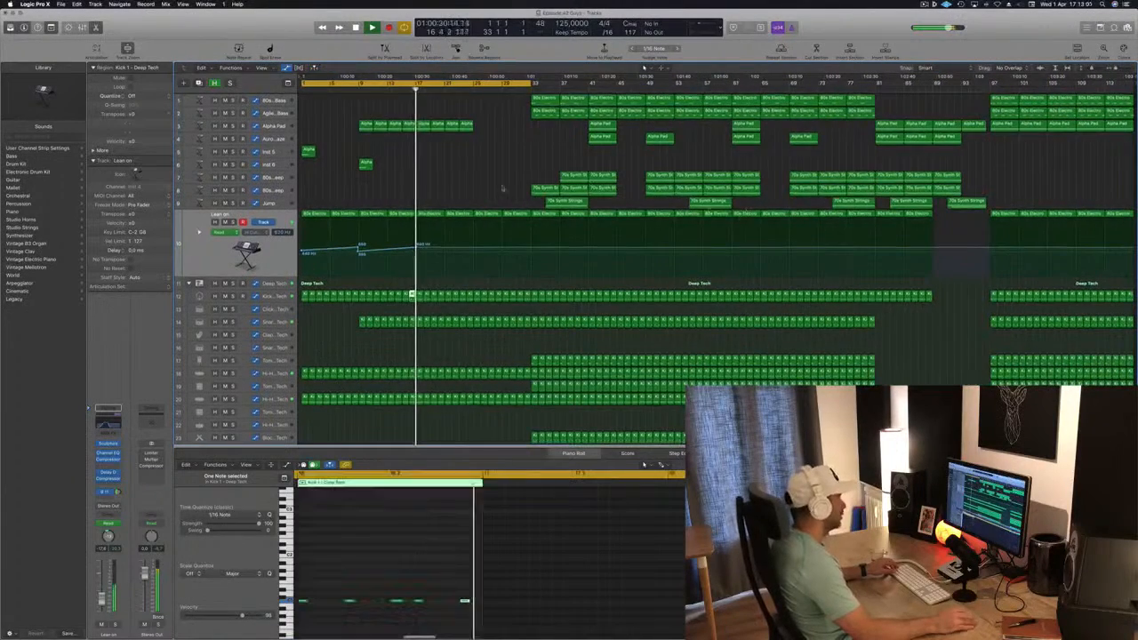
{"action": "scroll", "coordinate": [437, 174], "scroll_direction": "up", "scroll_amount": 2}
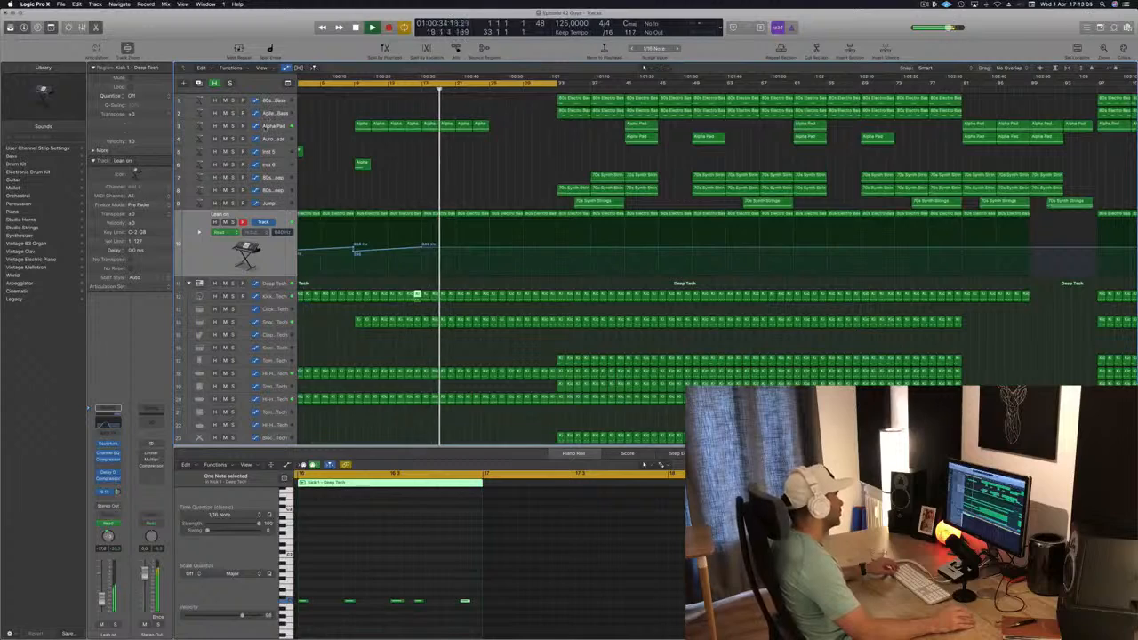
Extend the Alpha Pad part by copying four of its regions to fill bars 25 to 33
{"action": "left_click", "coordinate": [467, 125]}
{"action": "left_click_drag", "start_coordinate": [467, 125], "coordinate": [498, 134]}
{"action": "scroll", "coordinate": [442, 197], "scroll_direction": "down", "scroll_amount": 1}
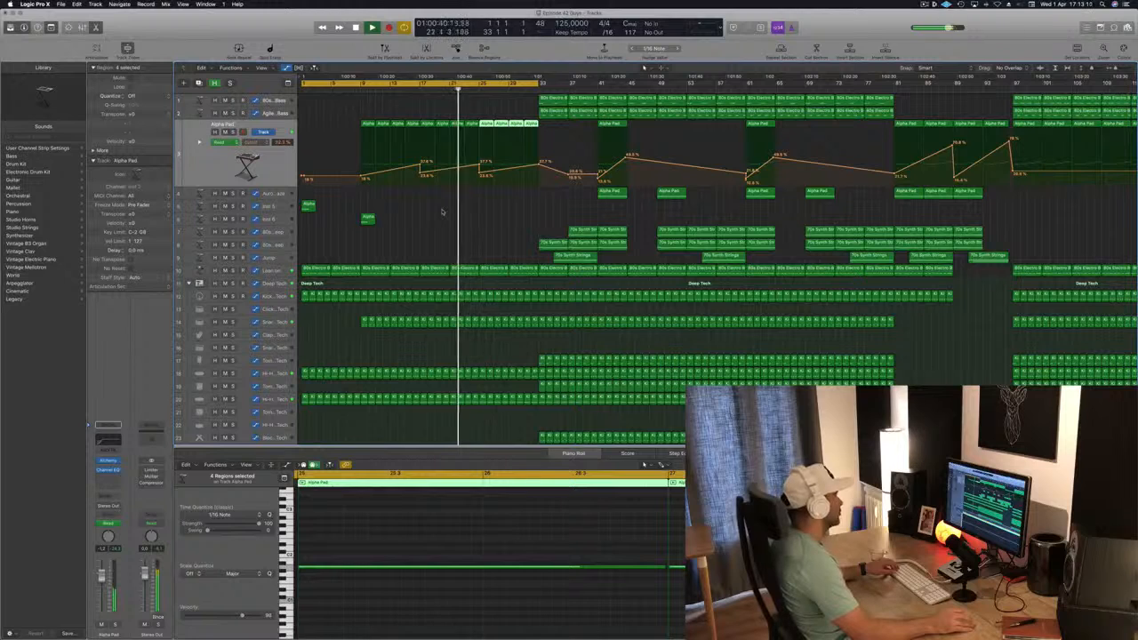
Copy the Alpha Pad region on the Inst 5 track from bar 1 to bar 17
{"action": "scroll", "coordinate": [442, 210], "scroll_direction": "down", "scroll_amount": 1}
{"action": "left_click_drag", "start_coordinate": [311, 208], "coordinate": [424, 214]}
{"action": "key", "text": "super+Right"}
{"action": "key", "text": "super+Right"}
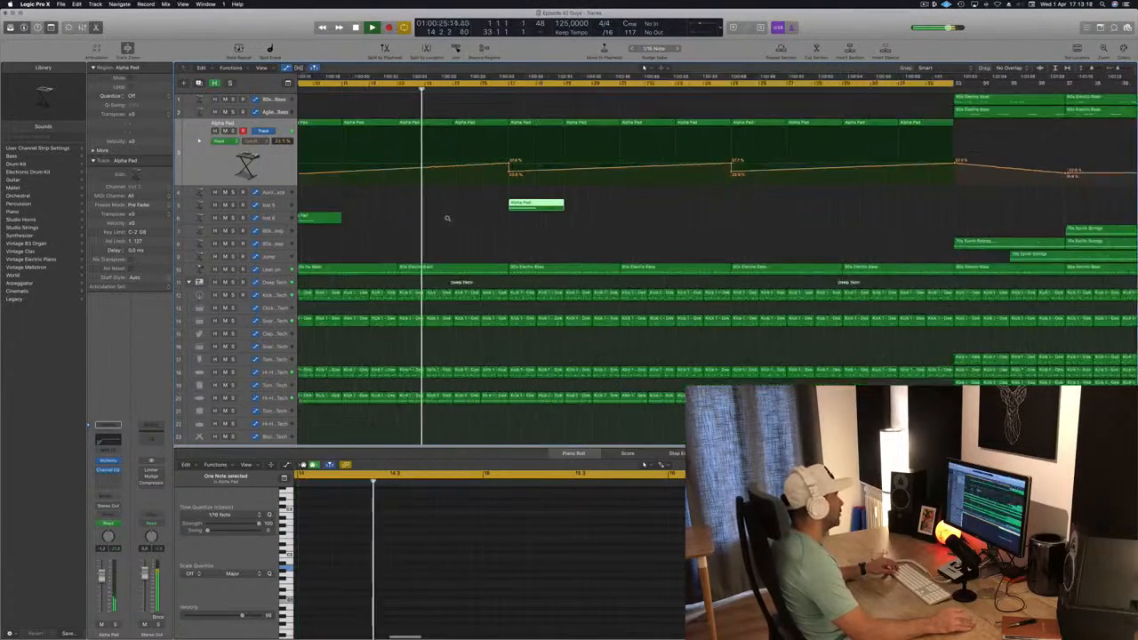
Play back the section around bar 17 to check the copied Inst 5 accent in the arrangement
{"action": "key", "text": "super+Left"}
{"action": "key", "text": "super+Left"}
{"action": "key", "text": "super+Left"}
{"action": "key", "text": "super+Left"}
{"action": "key", "text": "super+Left"}
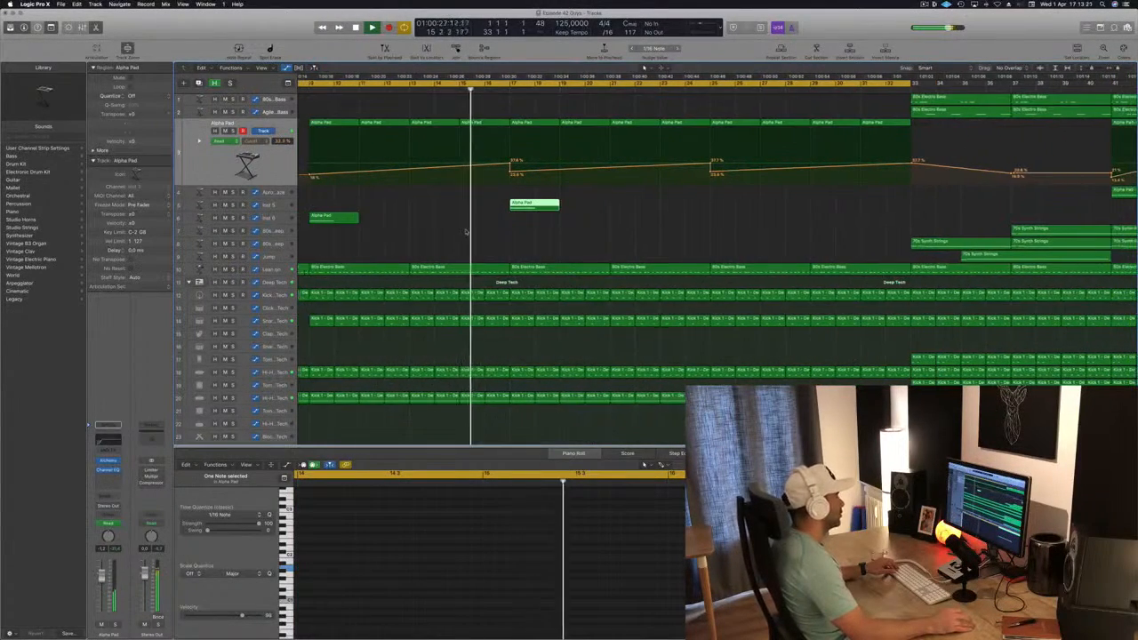
{"action": "key", "text": "super+Left"}
{"action": "key", "text": "super+Left"}
{"action": "key", "text": "super+Left"}
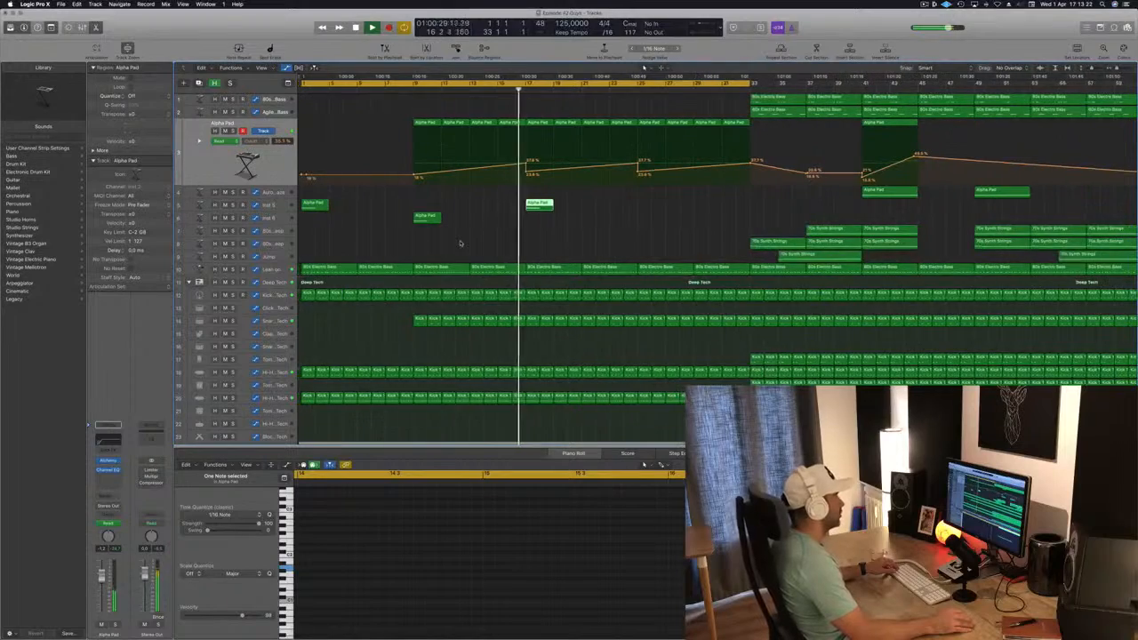
{"action": "key", "text": "super+Right"}
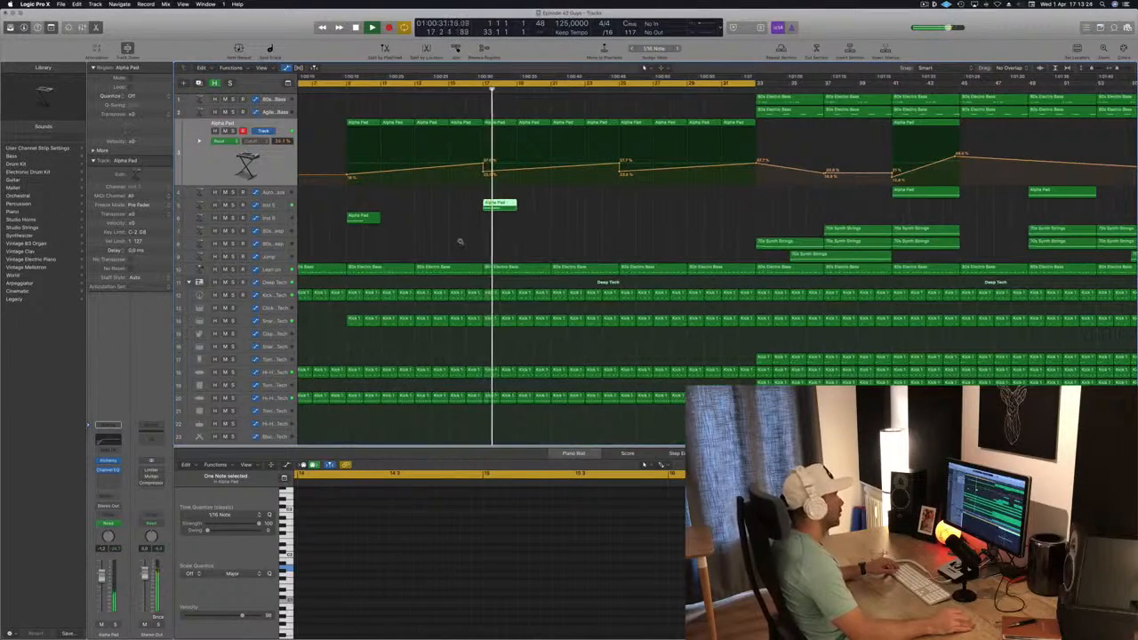
{"action": "scroll", "coordinate": [460, 241], "scroll_direction": "left", "scroll_amount": 10}
{"action": "left_click", "coordinate": [465, 250]}
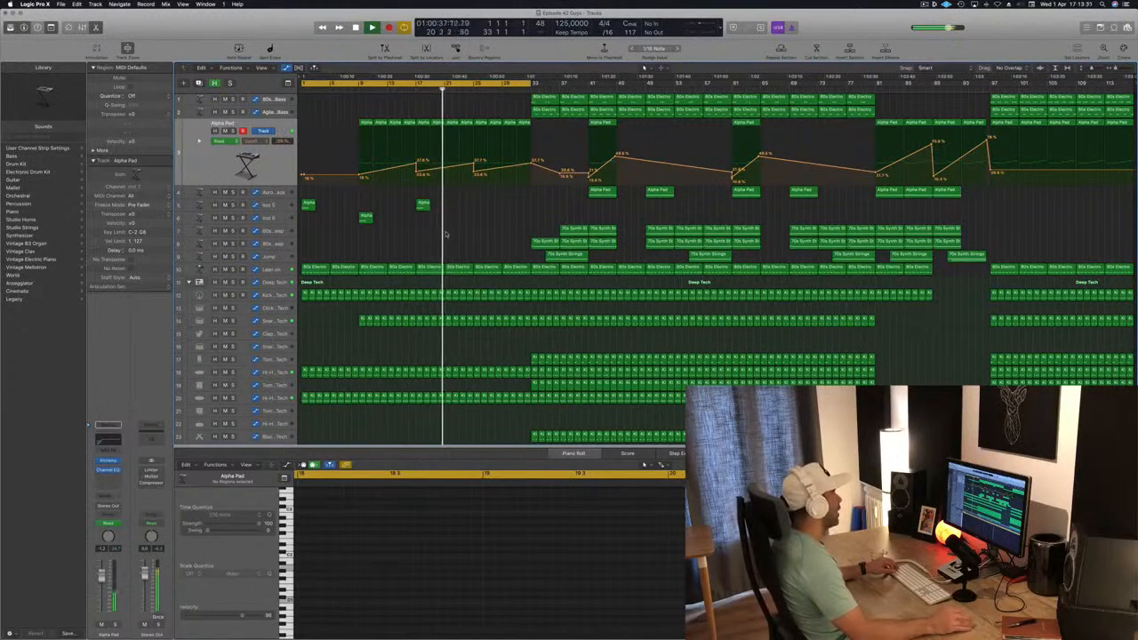
Copy the Inst 6 Alpha Pad region from bar 9 to bar 25, play it back and select the Inst 6 track
{"action": "left_click_drag", "start_coordinate": [367, 219], "coordinate": [483, 228]}
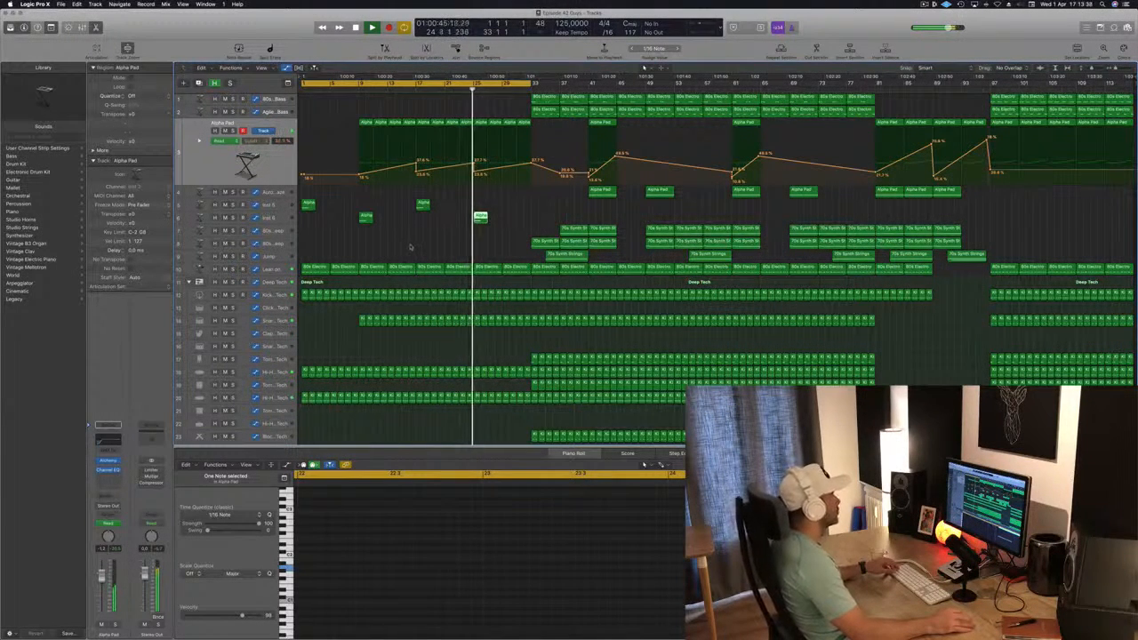
{"action": "scroll", "coordinate": [411, 247], "scroll_direction": "up", "scroll_amount": 1}
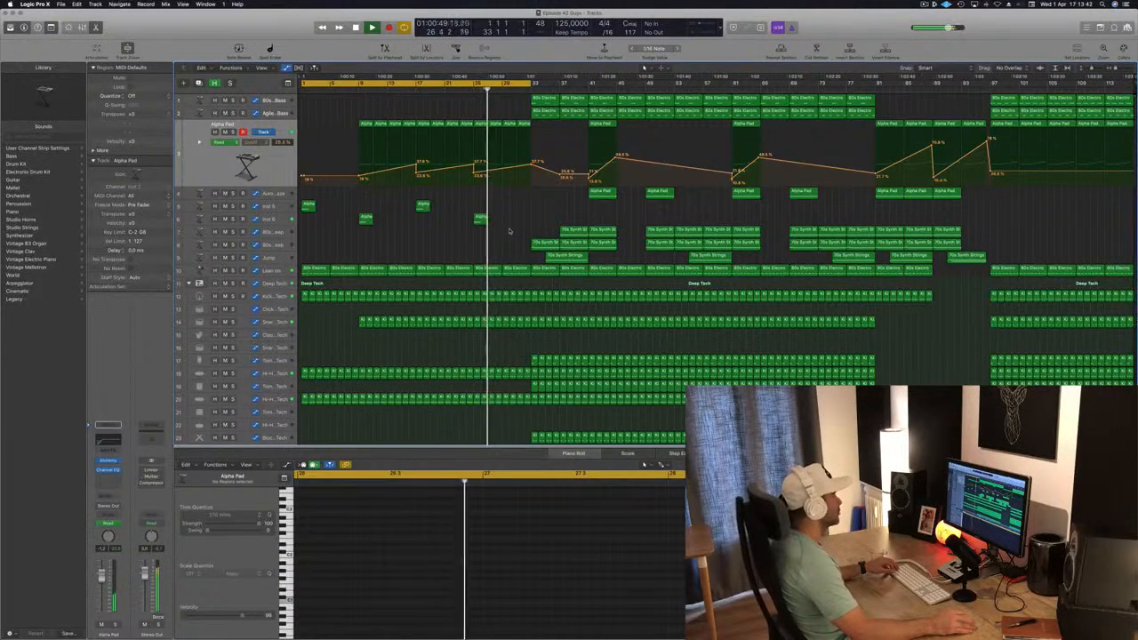
{"action": "left_click", "coordinate": [509, 232]}
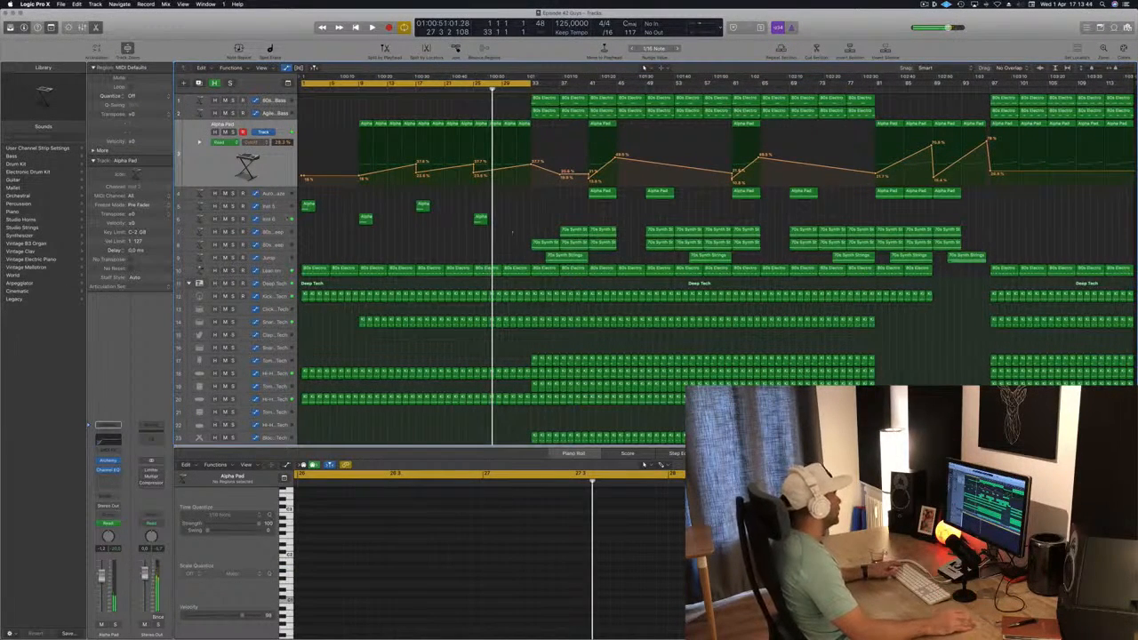
{"action": "left_click", "coordinate": [269, 218]}
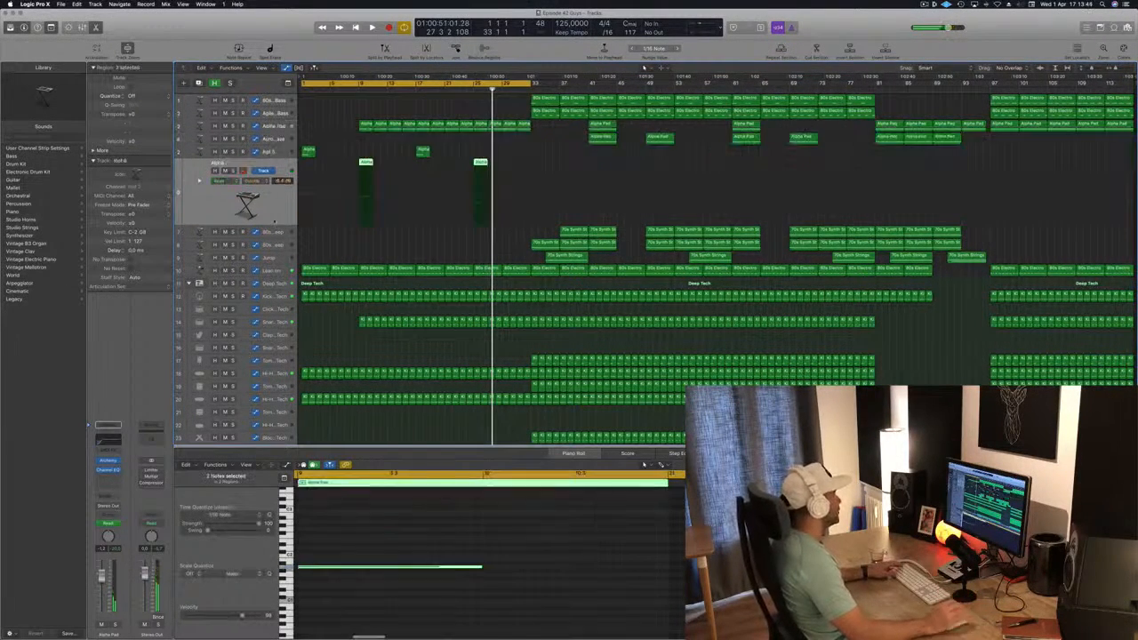
{"action": "left_click", "coordinate": [1100, 27]}
{"action": "left_click", "coordinate": [1114, 27]}
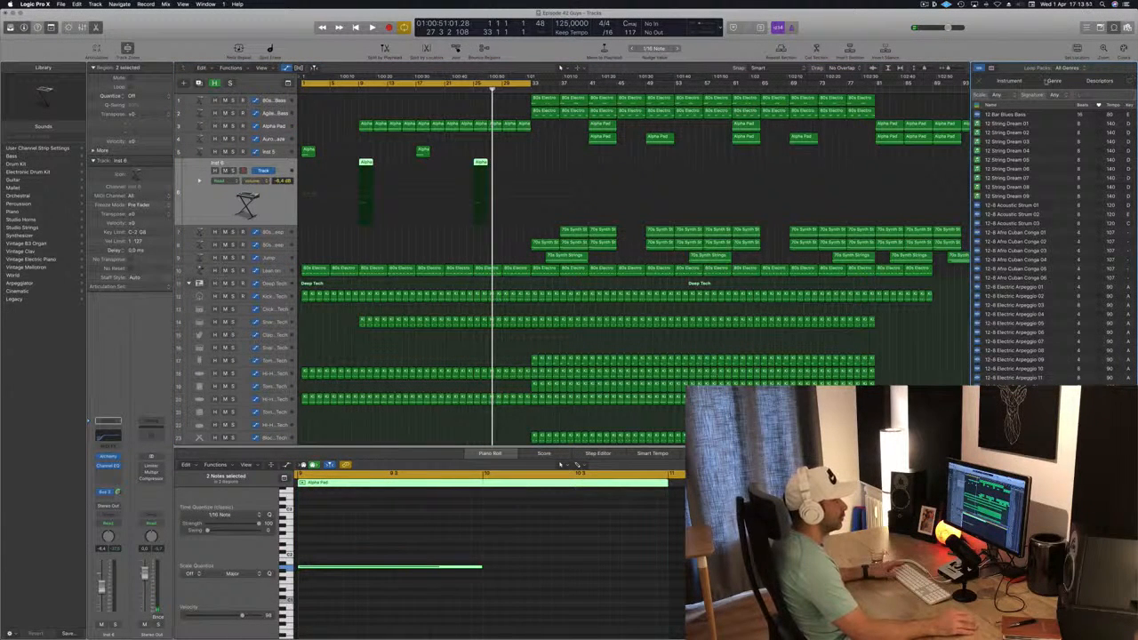
{"action": "left_click", "coordinate": [991, 68]}
{"action": "left_click", "coordinate": [1100, 28]}
{"action": "left_click", "coordinate": [1114, 27]}
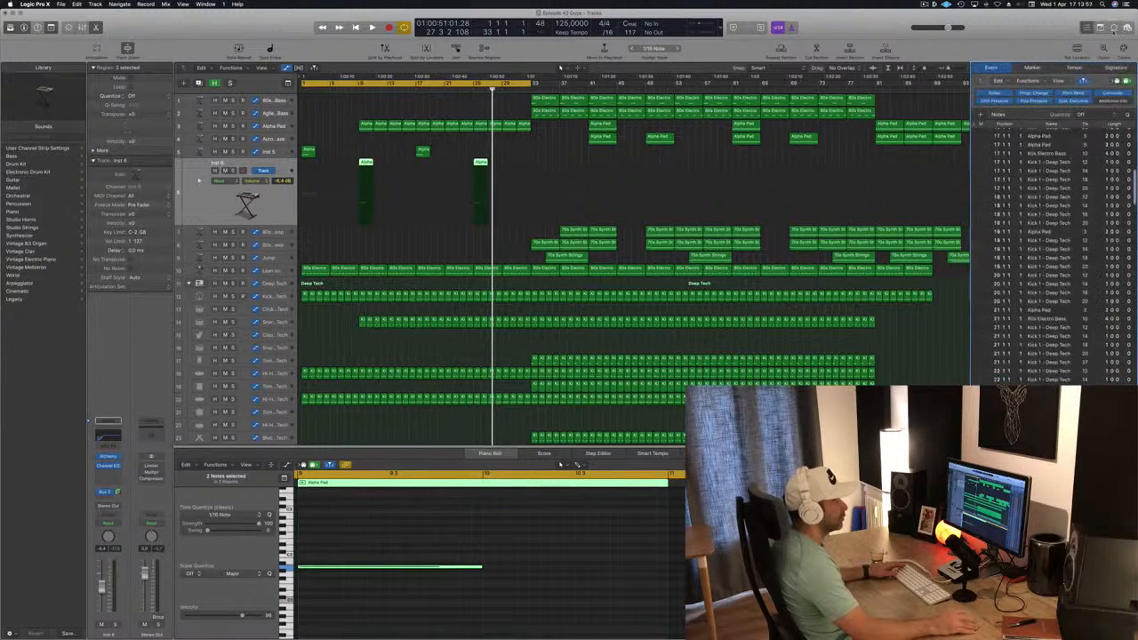
{"action": "left_click", "coordinate": [1086, 28]}
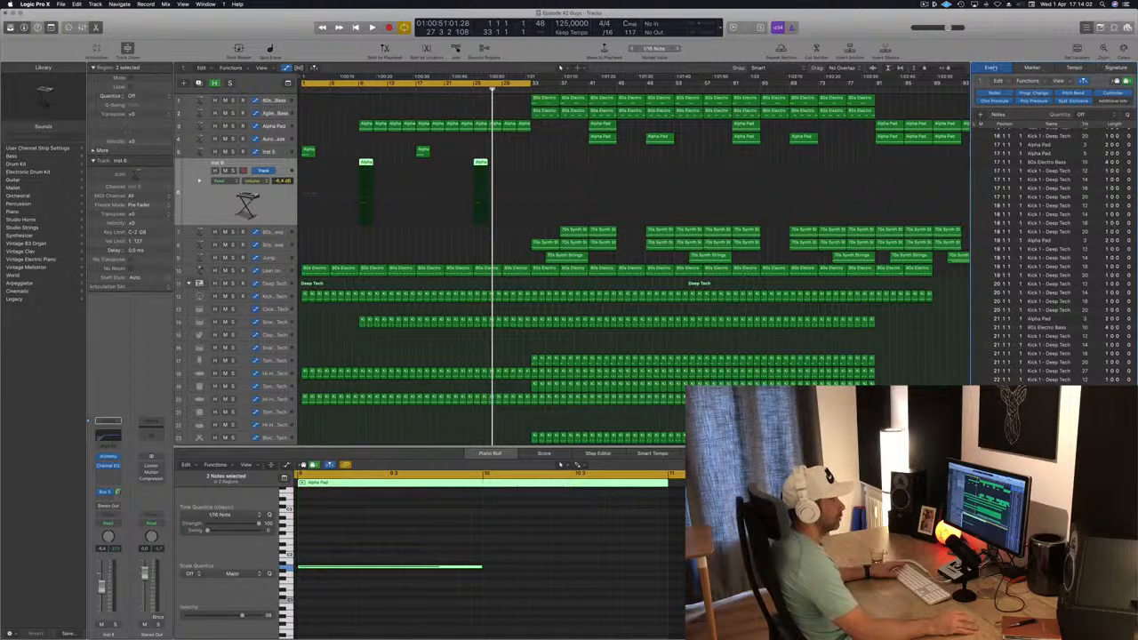
{"action": "left_click", "coordinate": [1116, 68]}
{"action": "left_click", "coordinate": [1072, 69]}
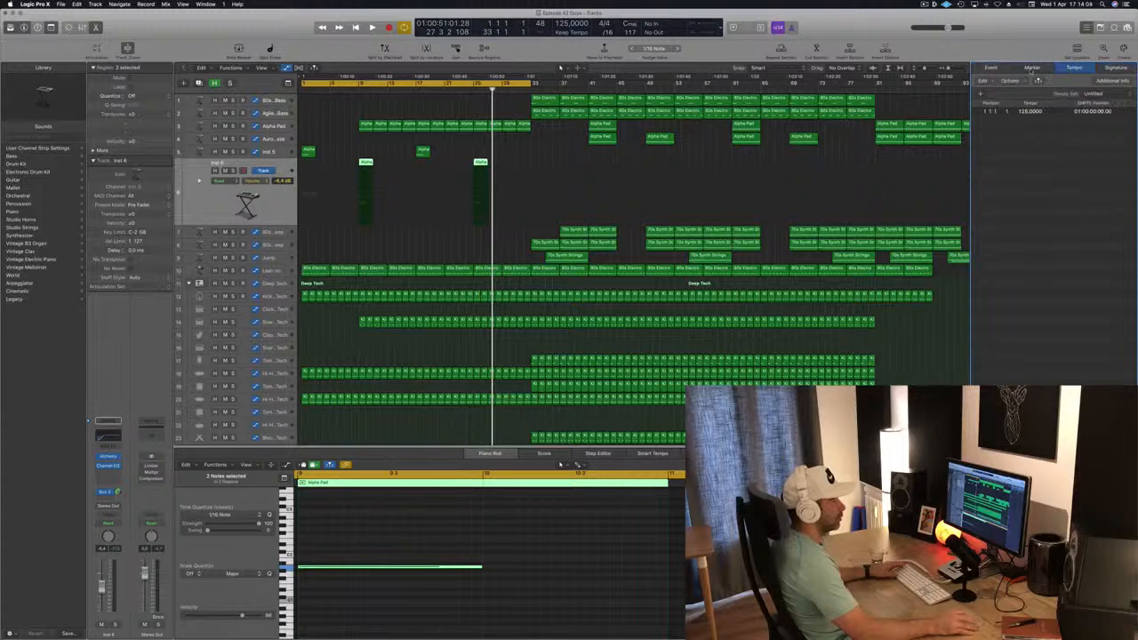
{"action": "left_click", "coordinate": [1032, 68]}
{"action": "left_click", "coordinate": [992, 68]}
{"action": "left_click", "coordinate": [1127, 28]}
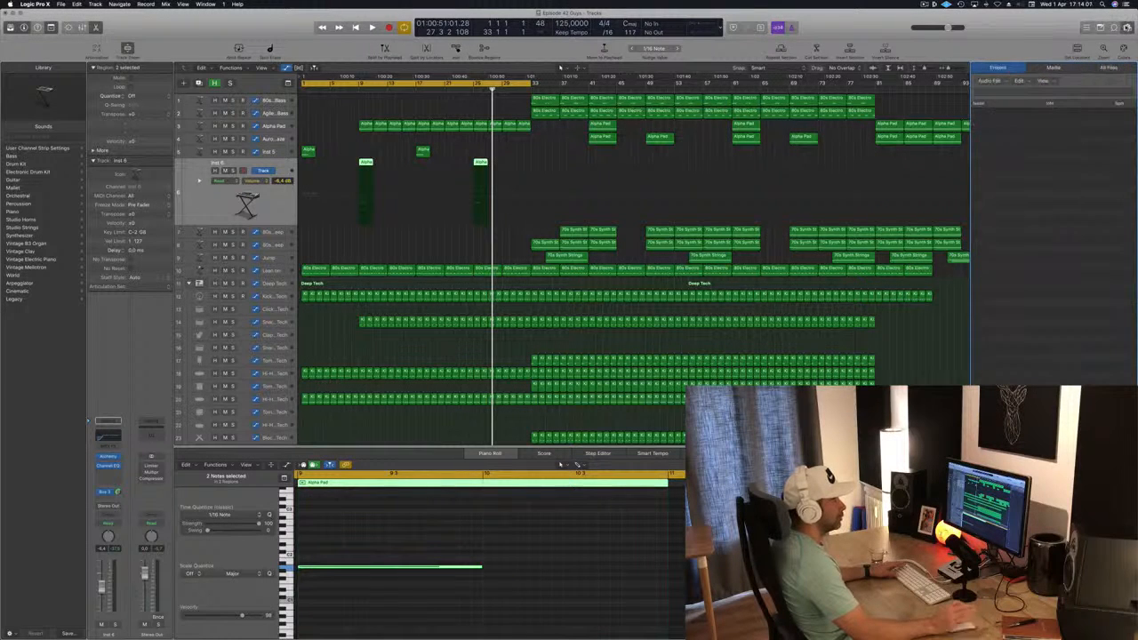
Show the Apple Loops and filter them by the Vocals and Sound Effects instrument categories
{"action": "left_click", "coordinate": [1114, 28]}
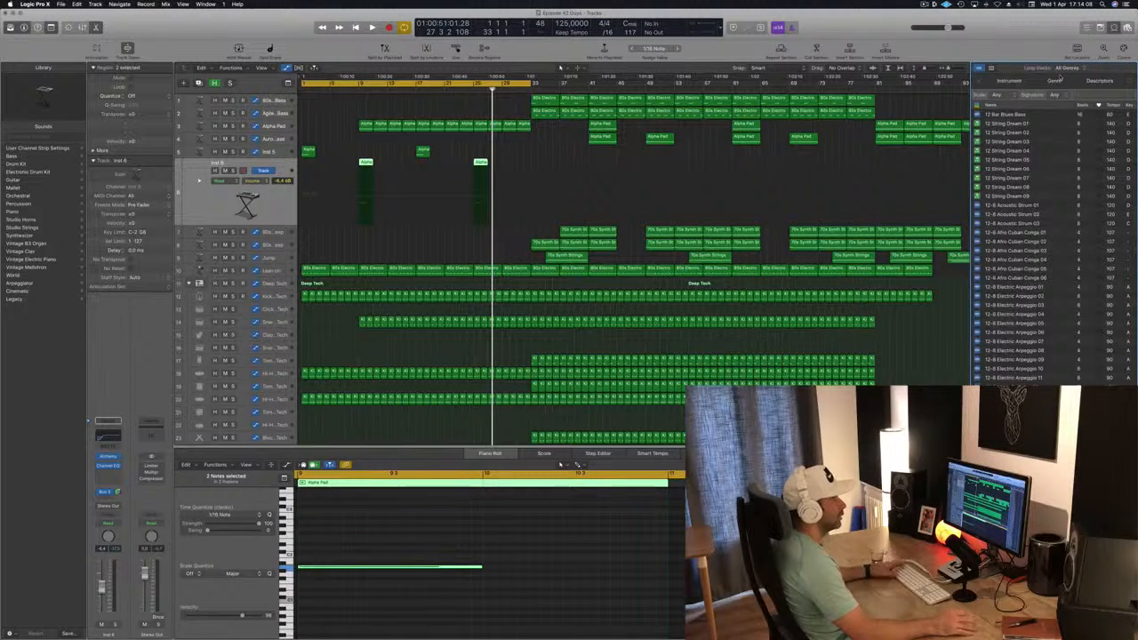
{"action": "left_click", "coordinate": [1007, 80]}
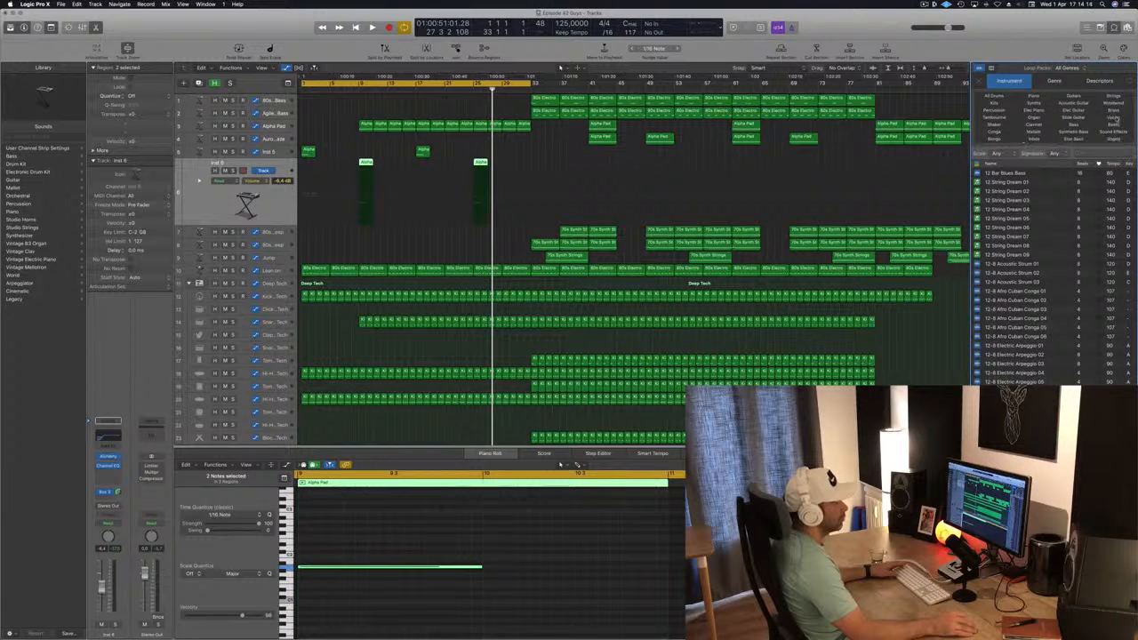
{"action": "left_click", "coordinate": [1113, 117]}
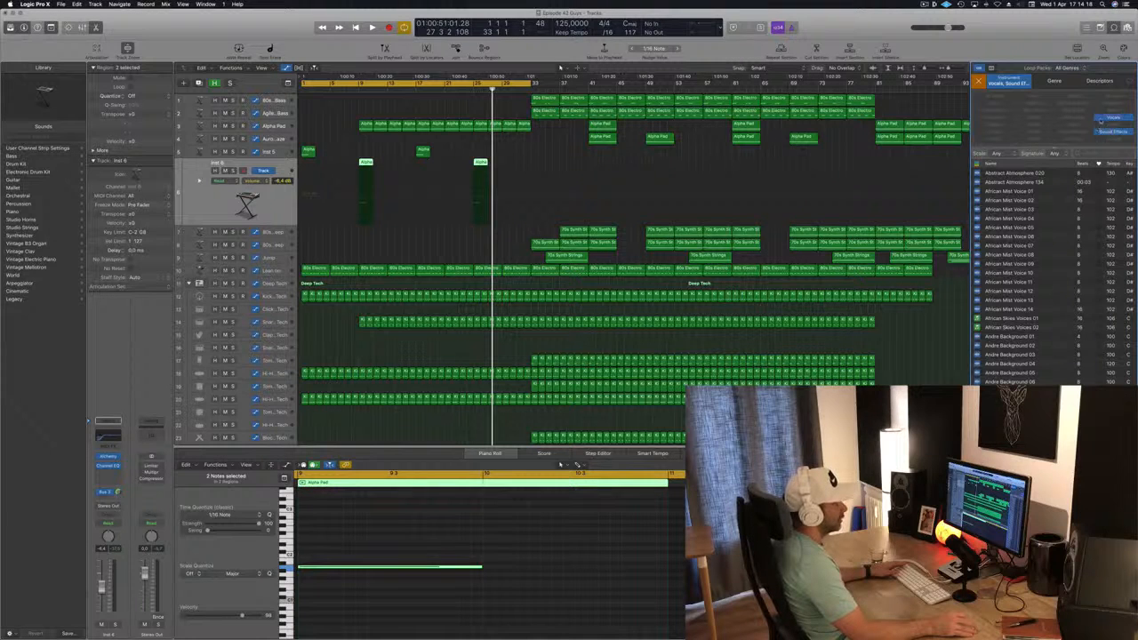
{"action": "left_click", "coordinate": [1113, 116]}
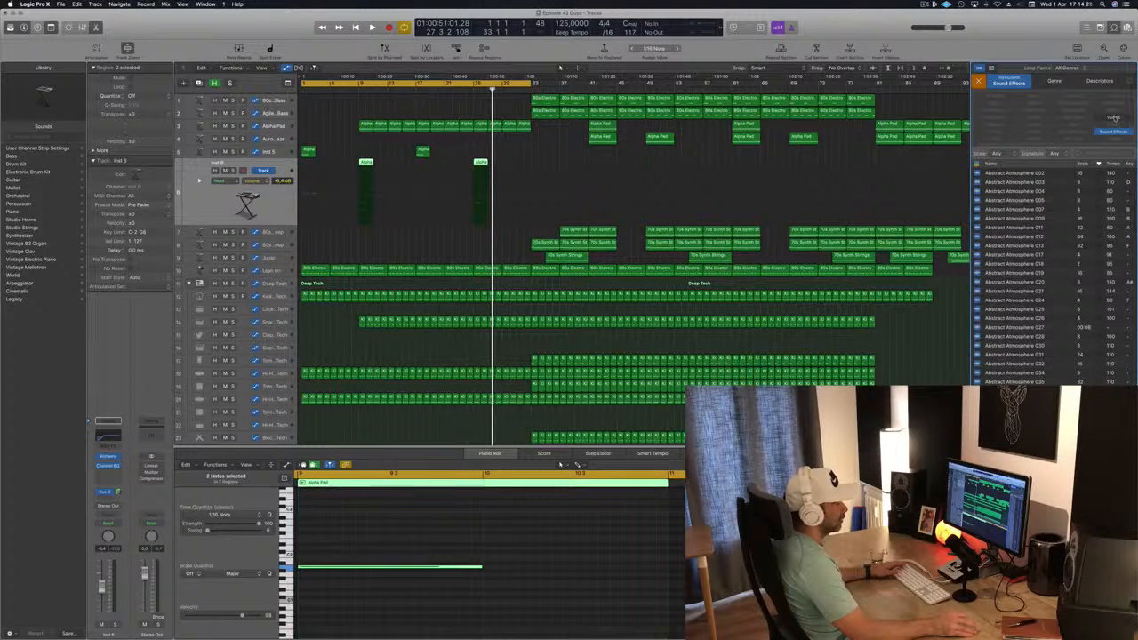
{"action": "left_click", "coordinate": [1113, 117]}
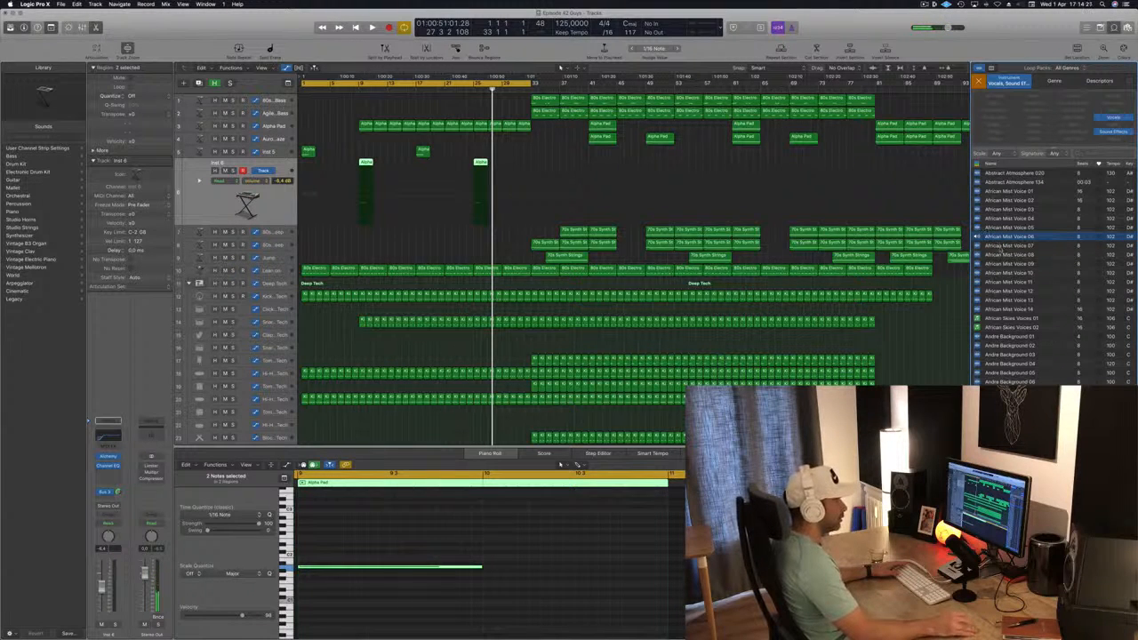
Audition the African Mist Voice 07, Abstract Atmosphere 020 and Abstract Atmosphere 134 loops
{"action": "left_click", "coordinate": [1001, 247]}
{"action": "left_click", "coordinate": [1003, 183]}
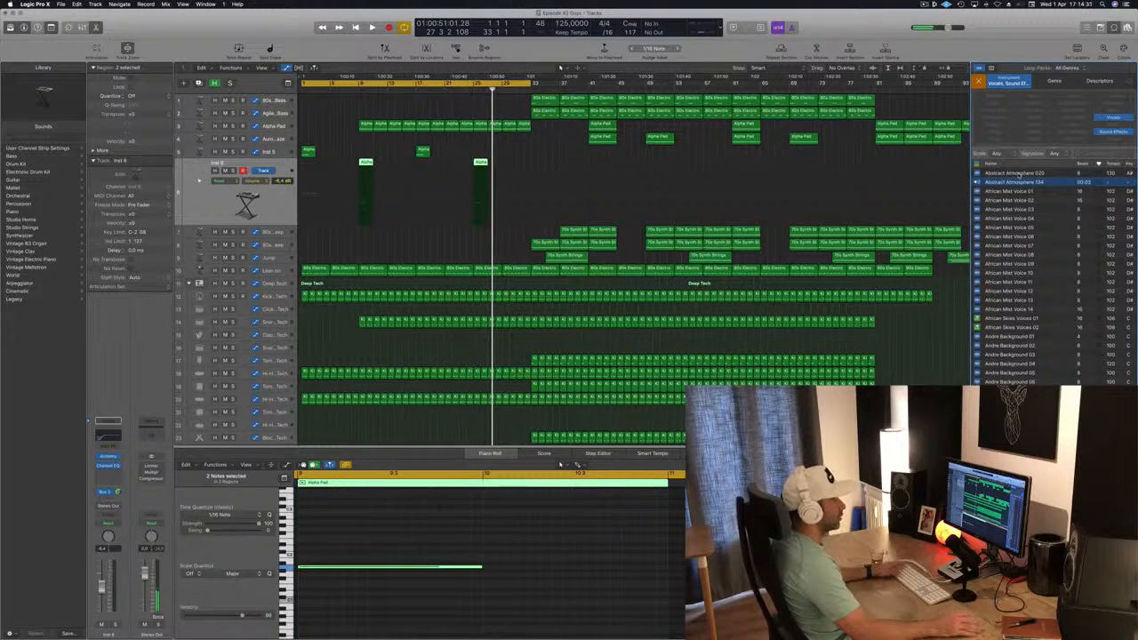
{"action": "left_click", "coordinate": [1020, 173]}
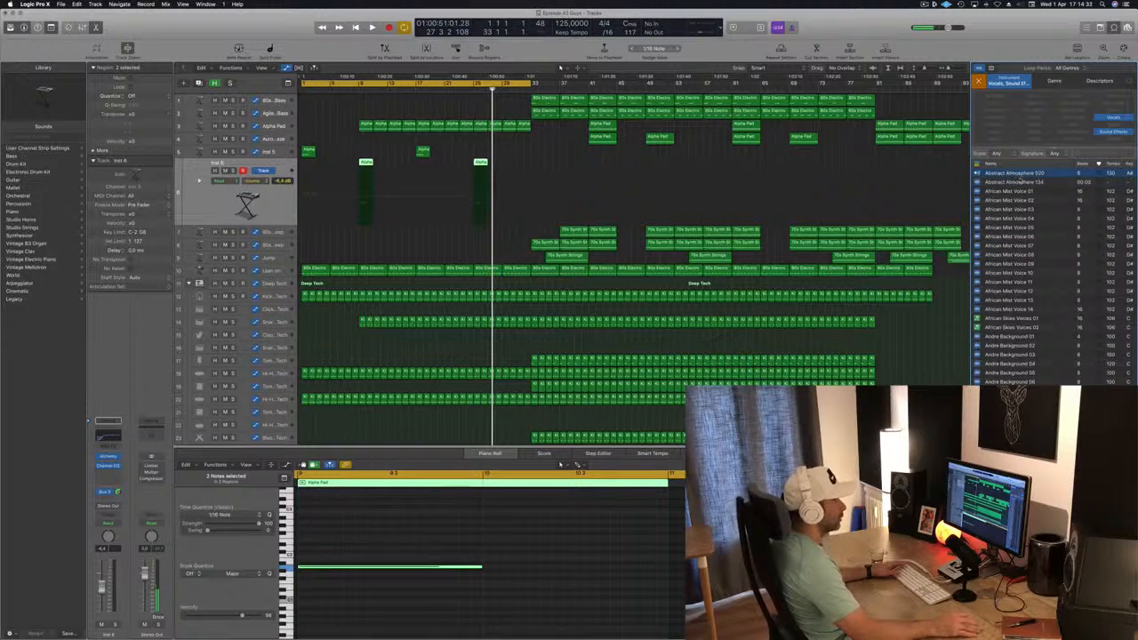
{"action": "left_click", "coordinate": [1022, 182]}
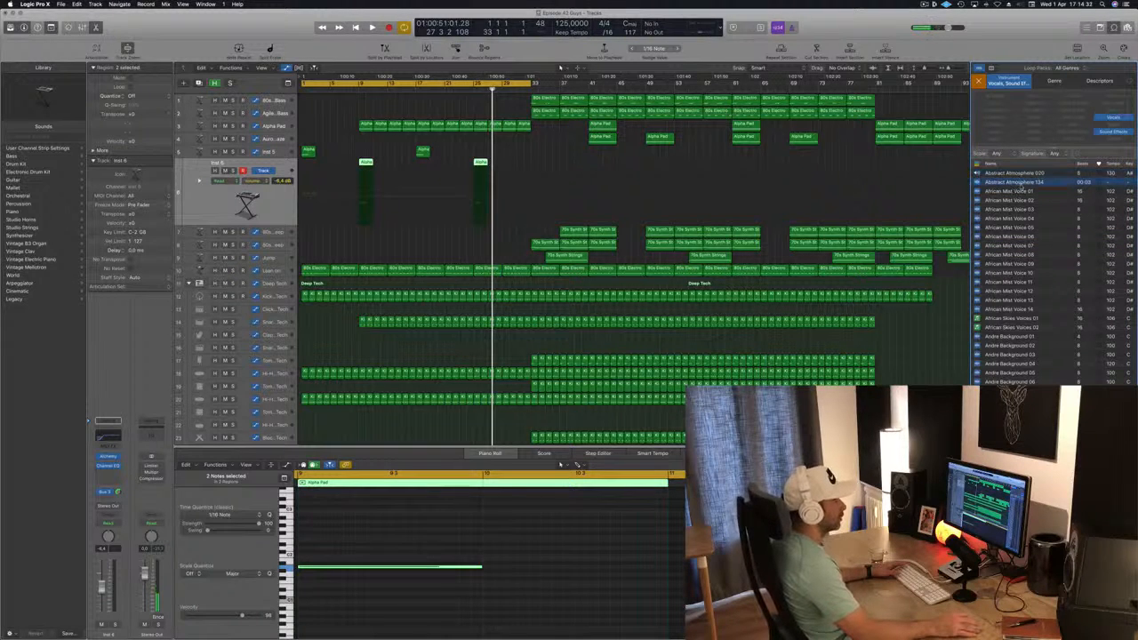
{"action": "left_click", "coordinate": [1024, 190]}
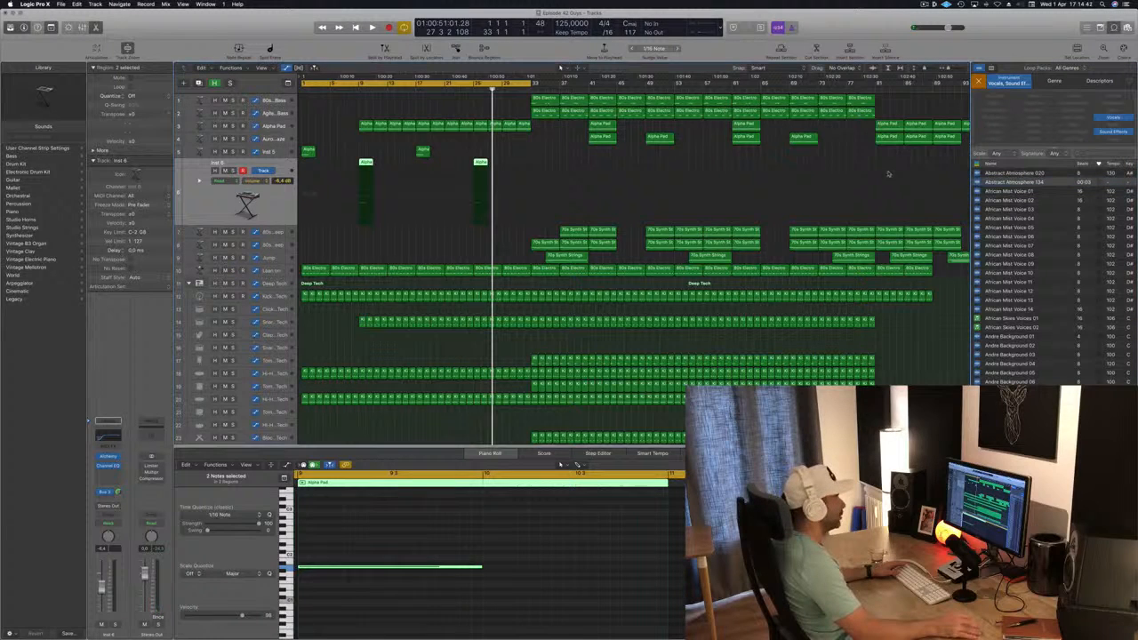
Place the Abstract Atmosphere 134 loop on a new track below the drums at about position 8 3 1 1, converting the file to the project sample rate
{"action": "scroll", "coordinate": [887, 173], "scroll_direction": "down", "scroll_amount": 10}
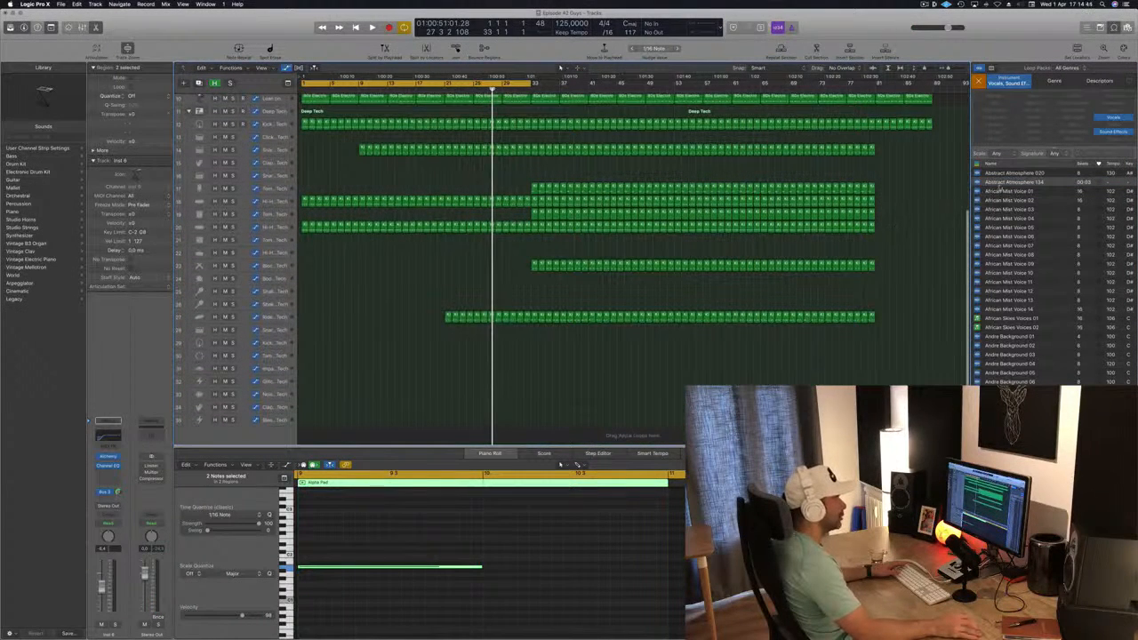
{"action": "left_click_drag", "start_coordinate": [1007, 183], "coordinate": [356, 439]}
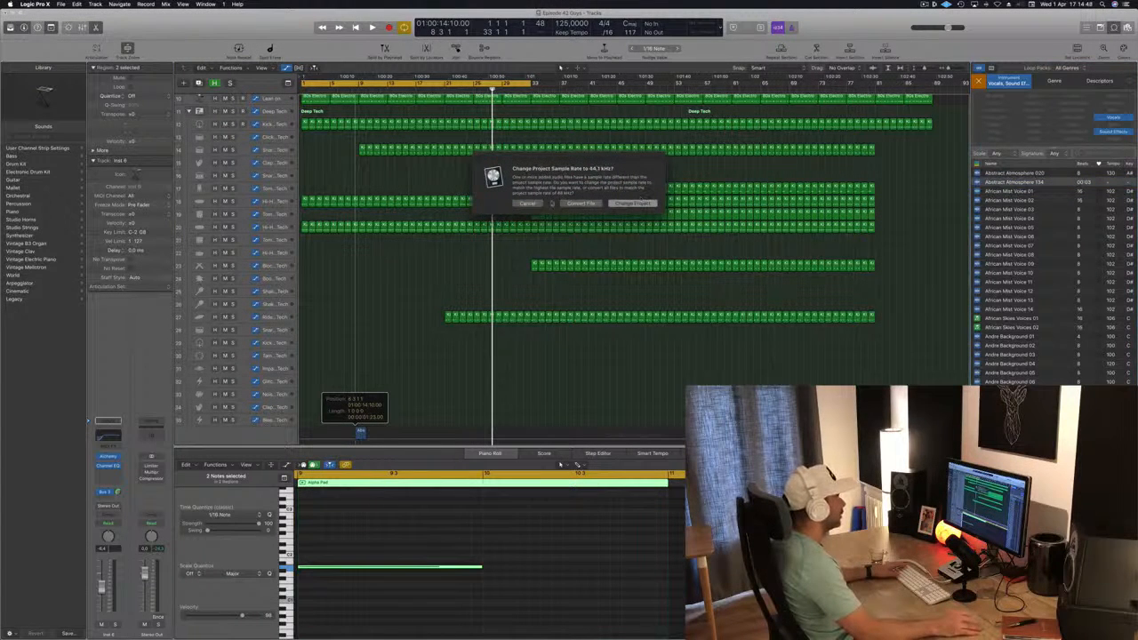
{"action": "left_click", "coordinate": [593, 203]}
Browse down through the vocal and sound effect loops, auditioning Break Free Choir Pad and Brahms Lyric 01
{"action": "scroll", "coordinate": [1067, 299], "scroll_direction": "down", "scroll_amount": 10}
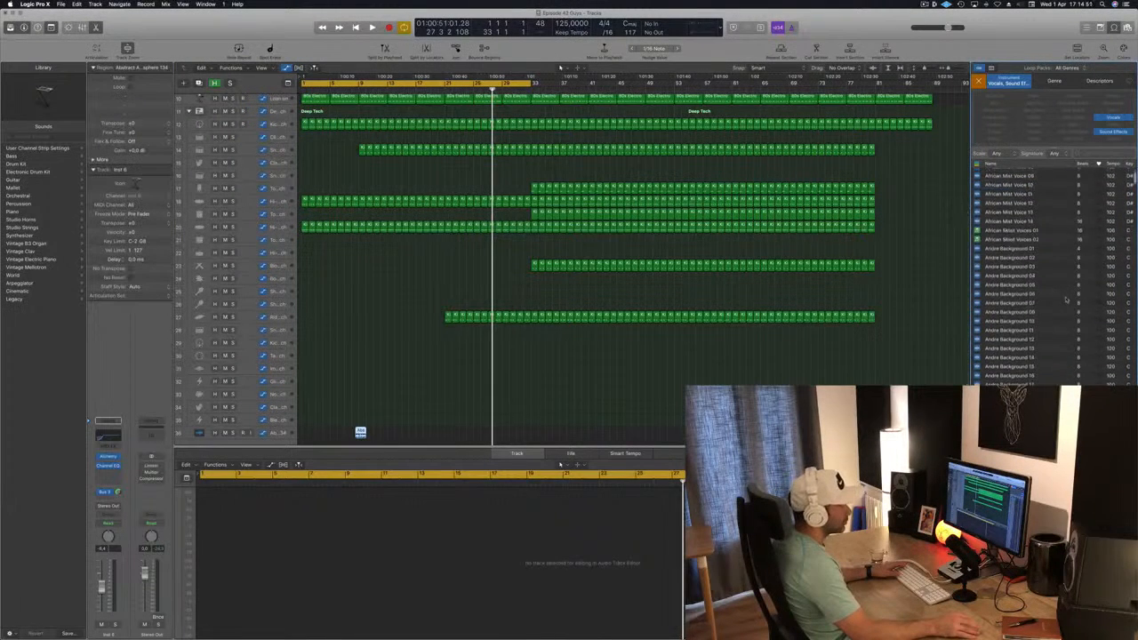
{"action": "scroll", "coordinate": [1067, 300], "scroll_direction": "down", "scroll_amount": 10}
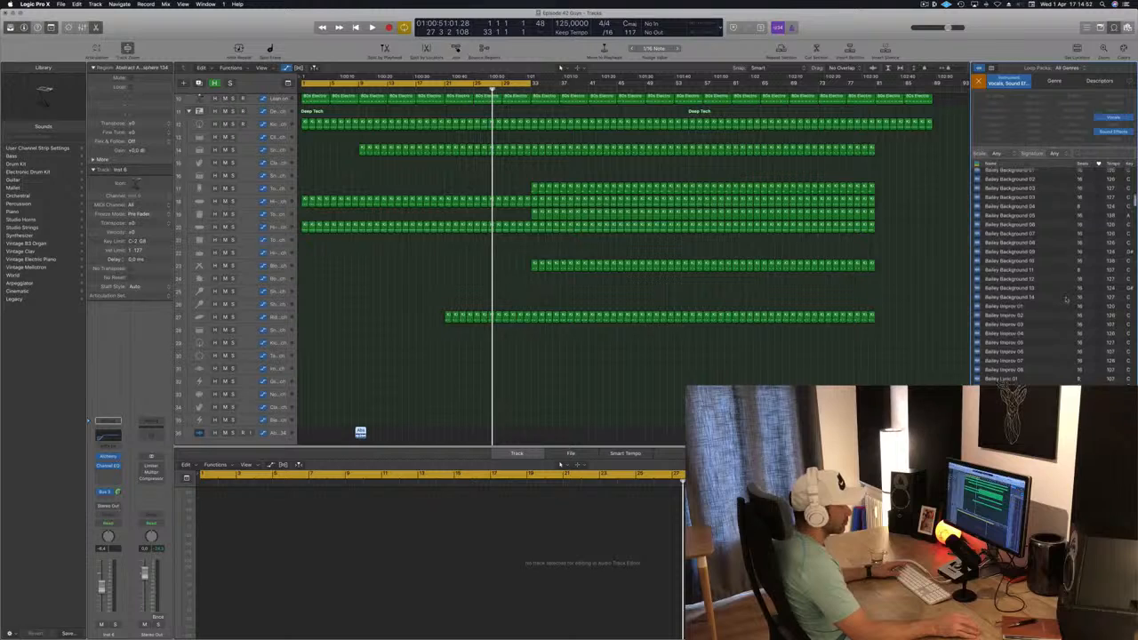
{"action": "scroll", "coordinate": [1066, 300], "scroll_direction": "down", "scroll_amount": 10}
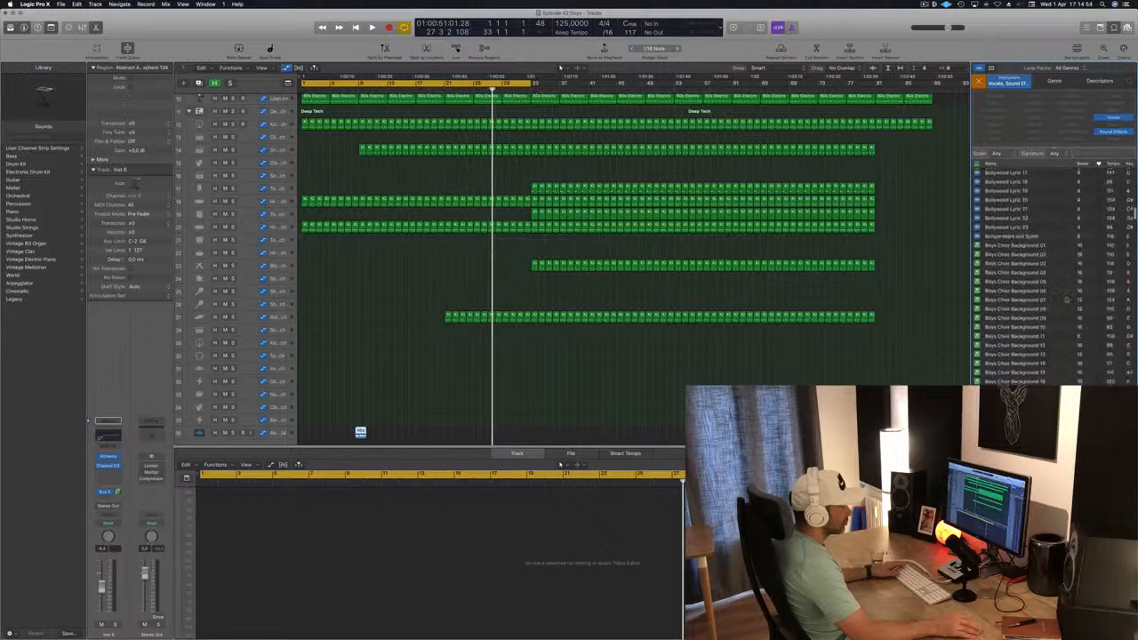
{"action": "scroll", "coordinate": [1066, 299], "scroll_direction": "down", "scroll_amount": 3}
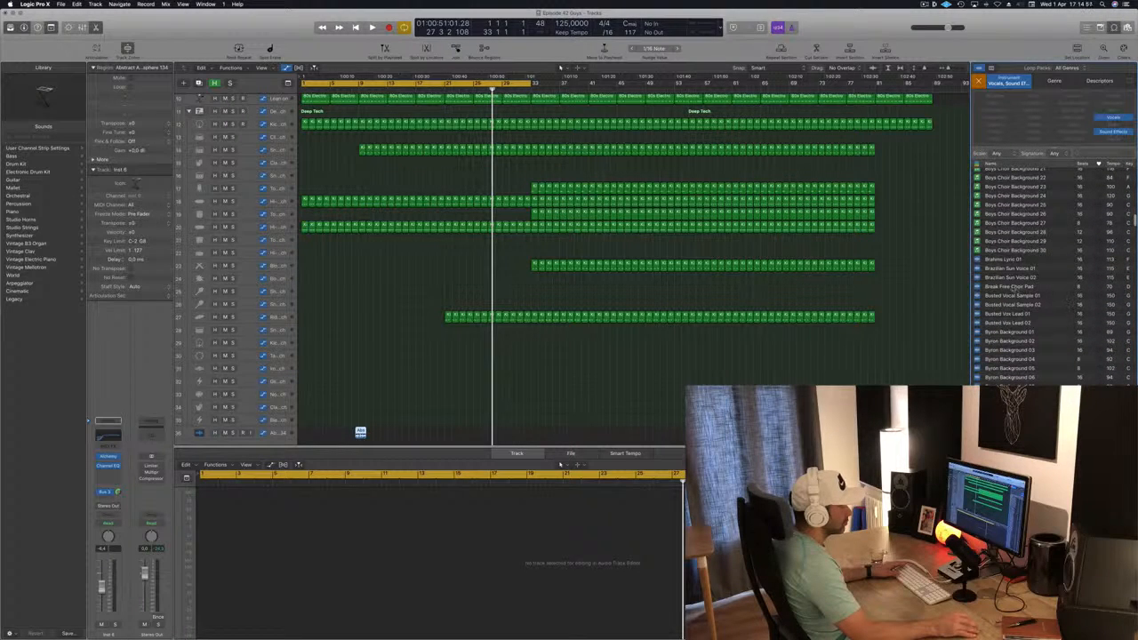
{"action": "scroll", "coordinate": [1067, 296], "scroll_direction": "down", "scroll_amount": 2}
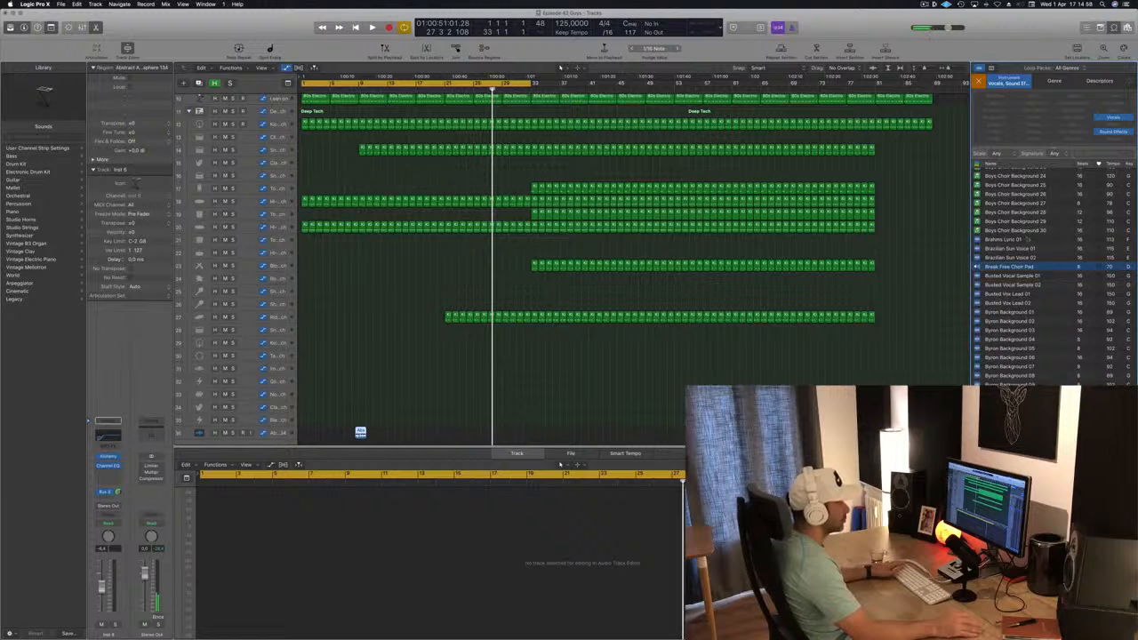
{"action": "scroll", "coordinate": [999, 243], "scroll_direction": "down", "scroll_amount": 1}
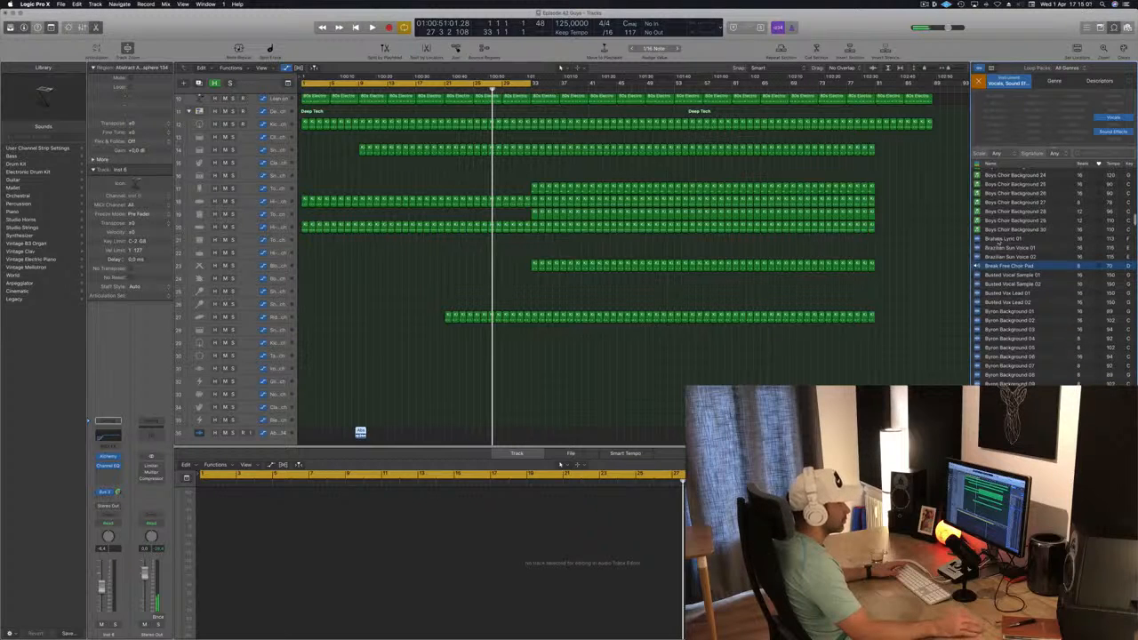
{"action": "scroll", "coordinate": [1007, 240], "scroll_direction": "down", "scroll_amount": 1}
{"action": "left_click", "coordinate": [1007, 236]}
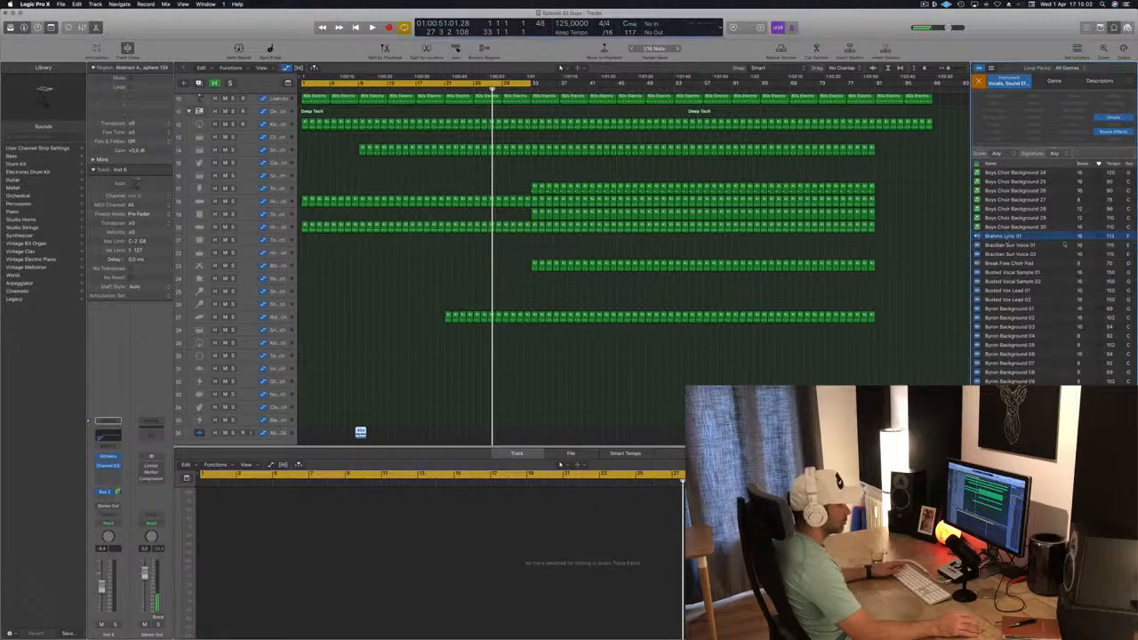
{"action": "scroll", "coordinate": [1012, 252], "scroll_direction": "down", "scroll_amount": 10}
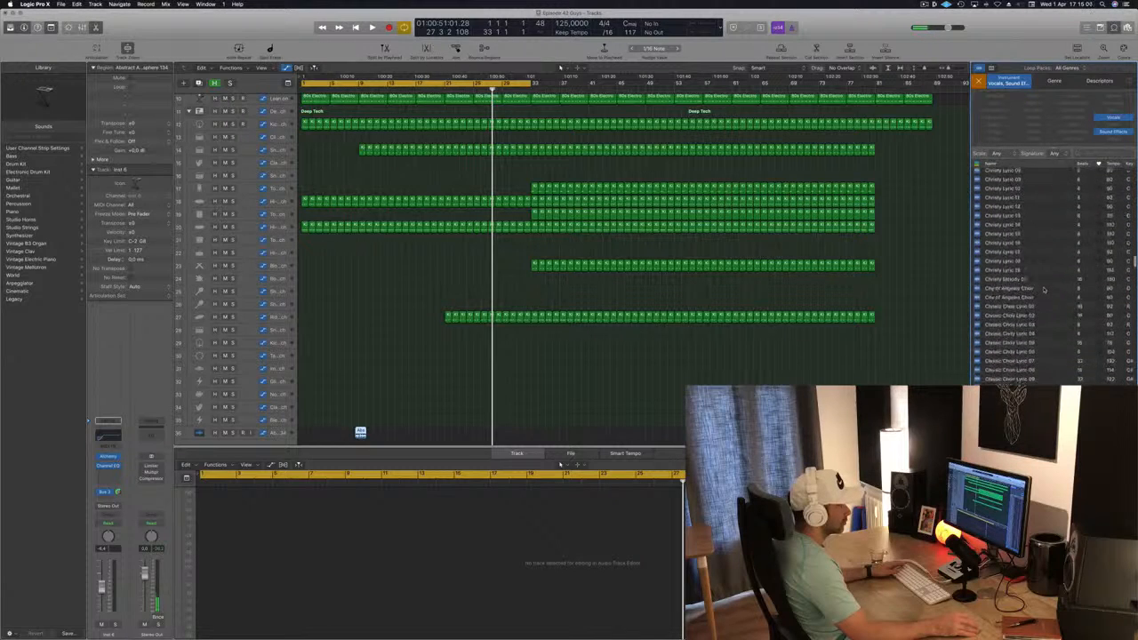
{"action": "scroll", "coordinate": [1049, 275], "scroll_direction": "down", "scroll_amount": 12}
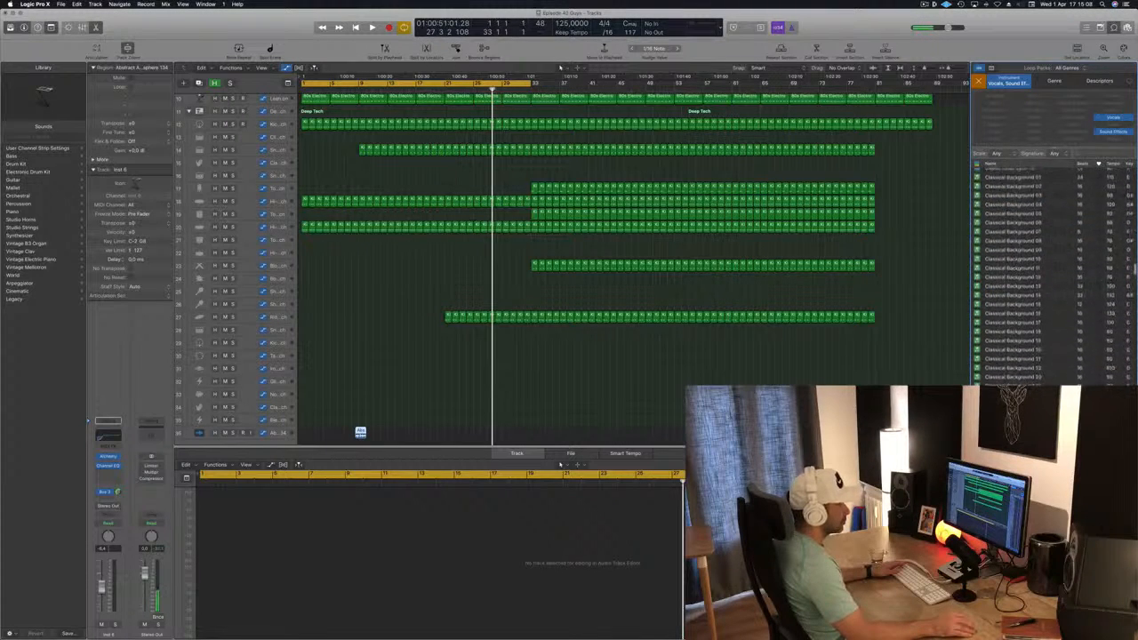
{"action": "scroll", "coordinate": [1049, 275], "scroll_direction": "down", "scroll_amount": 5}
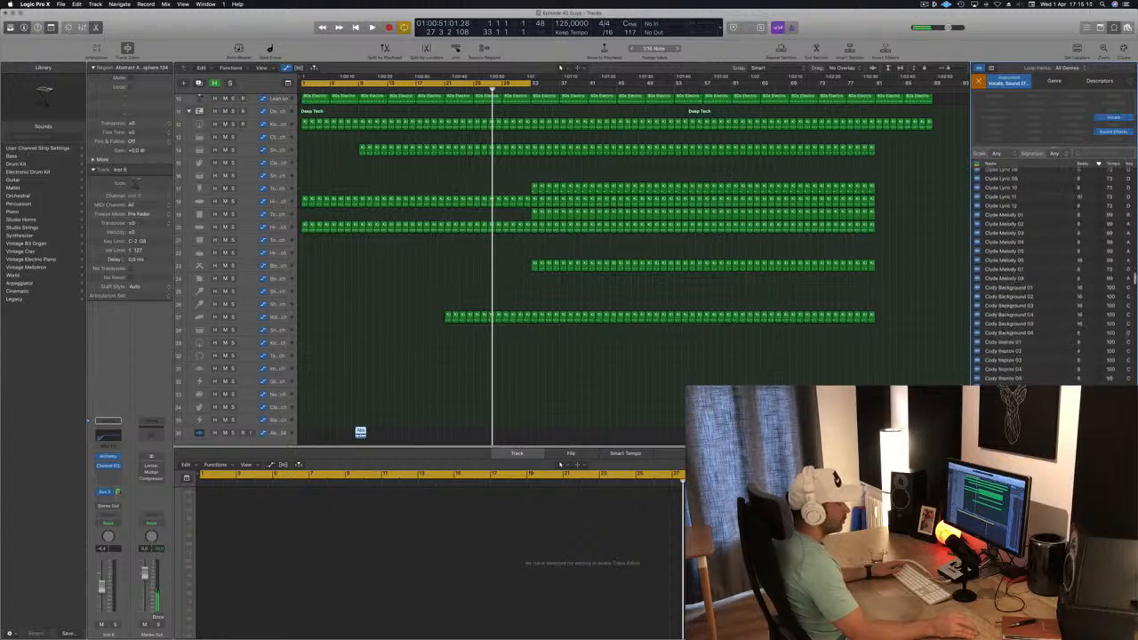
{"action": "scroll", "coordinate": [1049, 275], "scroll_direction": "down", "scroll_amount": 20}
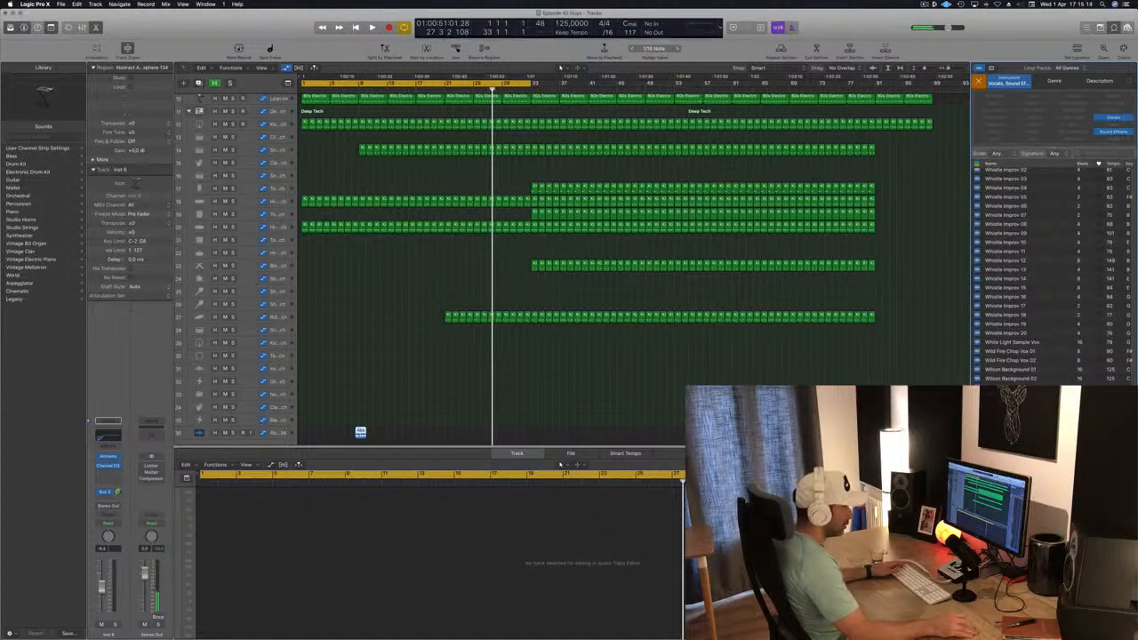
Browse back up the vocal loops, auditioning Timeless Chop Vox 01 and 02 among others, and clear the instrument category filters
{"action": "scroll", "coordinate": [1049, 276], "scroll_direction": "up", "scroll_amount": 3}
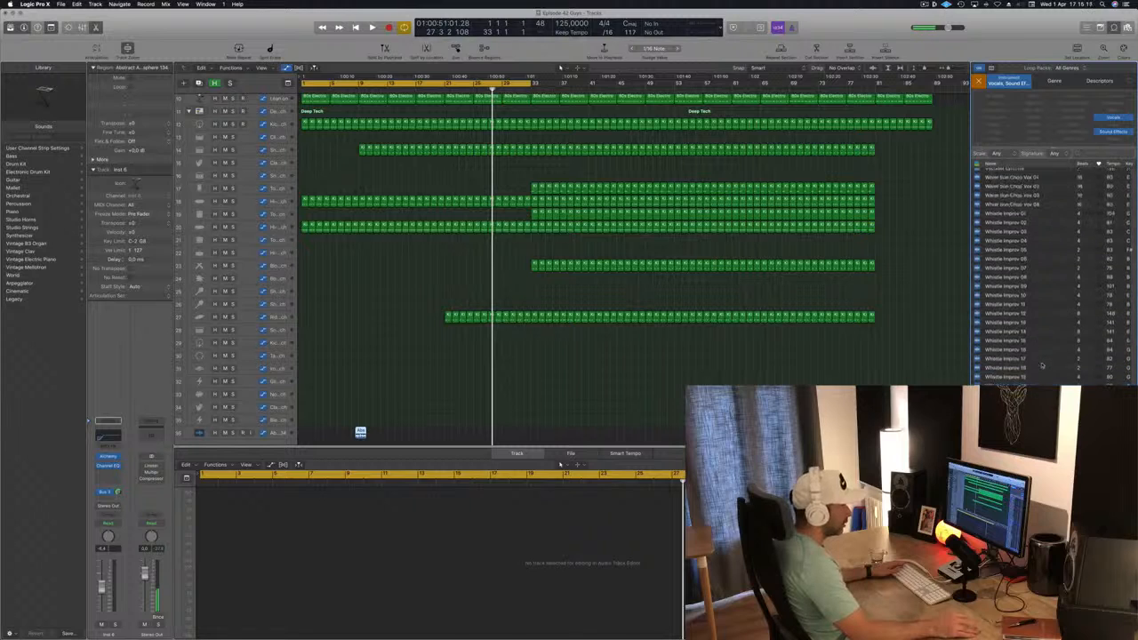
{"action": "scroll", "coordinate": [1047, 363], "scroll_direction": "up", "scroll_amount": 8}
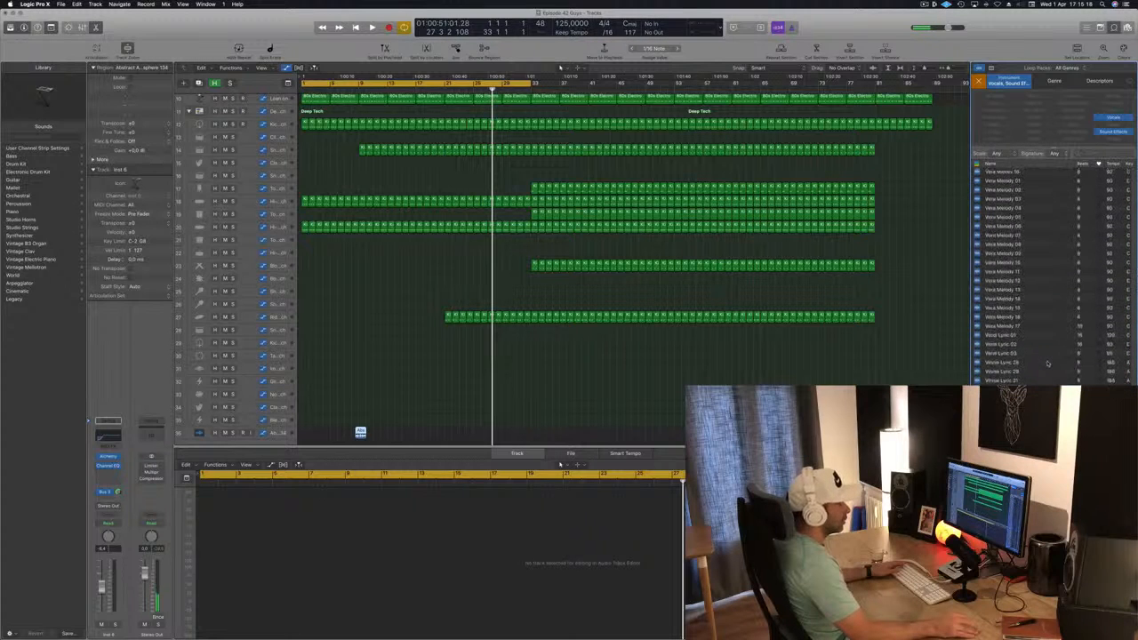
{"action": "scroll", "coordinate": [1047, 362], "scroll_direction": "up", "scroll_amount": 3}
{"action": "scroll", "coordinate": [987, 296], "scroll_direction": "up", "scroll_amount": 10}
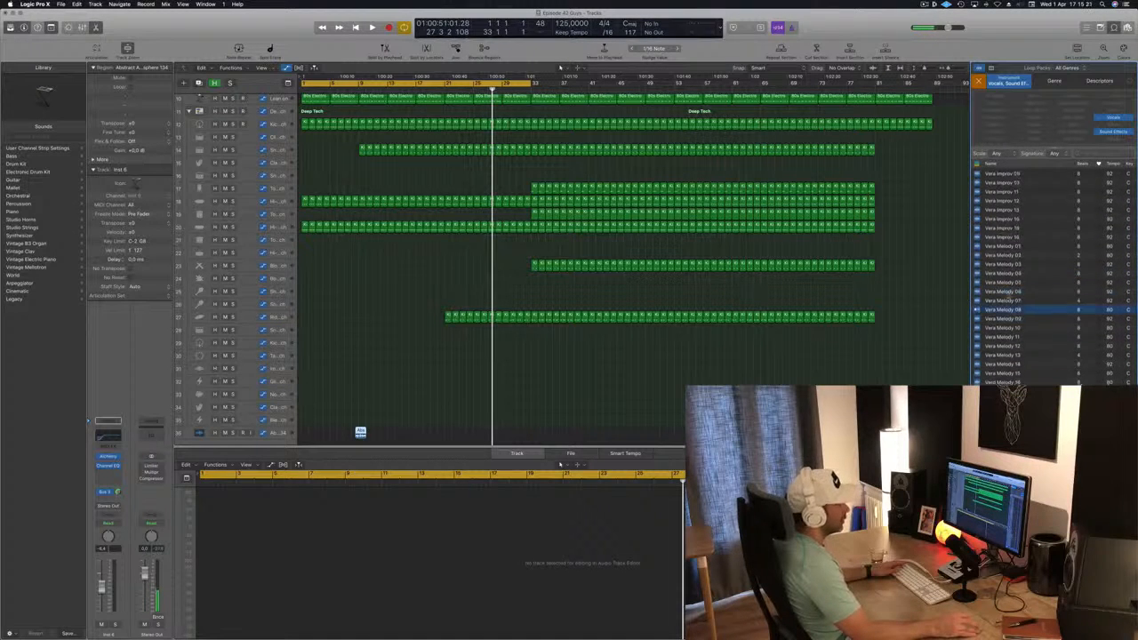
{"action": "scroll", "coordinate": [1008, 252], "scroll_direction": "up", "scroll_amount": 10}
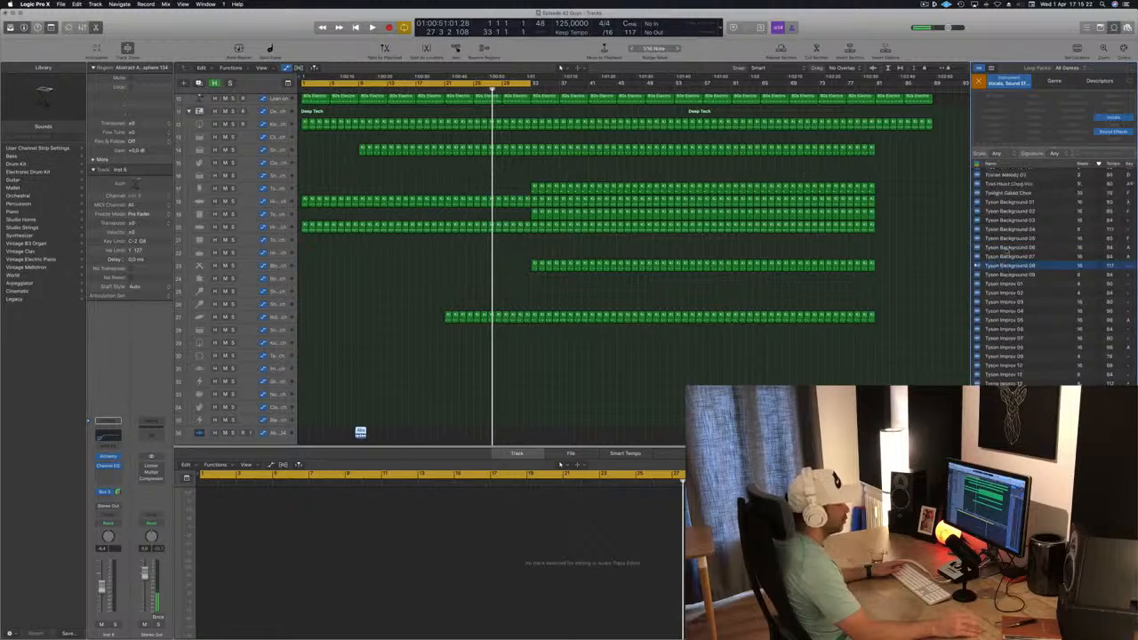
{"action": "scroll", "coordinate": [1028, 263], "scroll_direction": "up", "scroll_amount": 10}
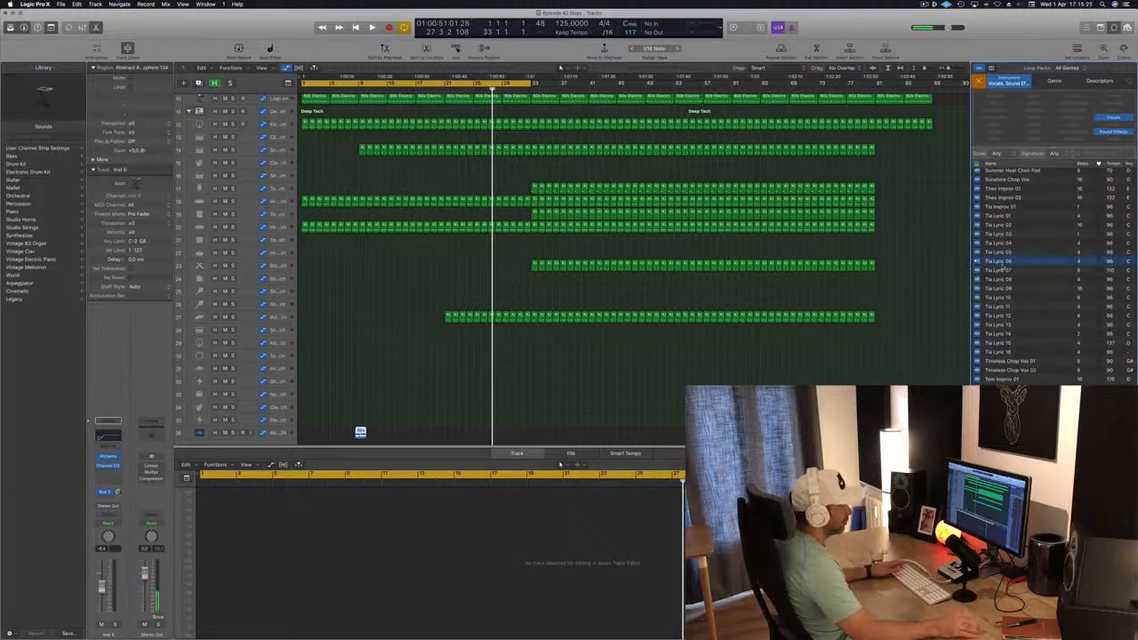
{"action": "left_click", "coordinate": [1023, 362]}
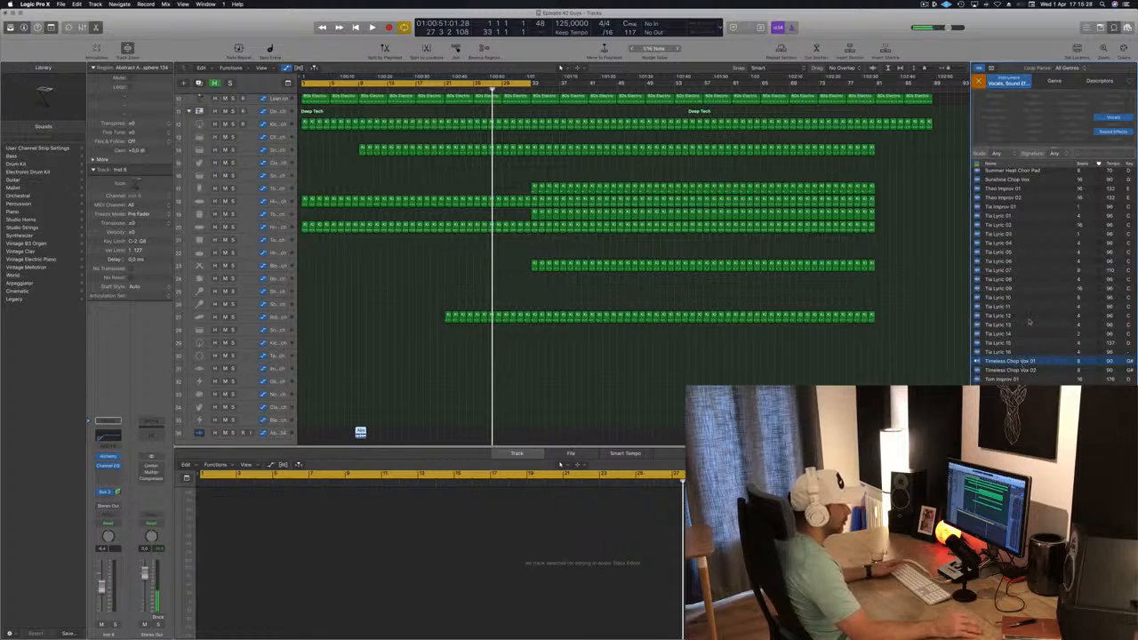
{"action": "left_click", "coordinate": [1010, 370]}
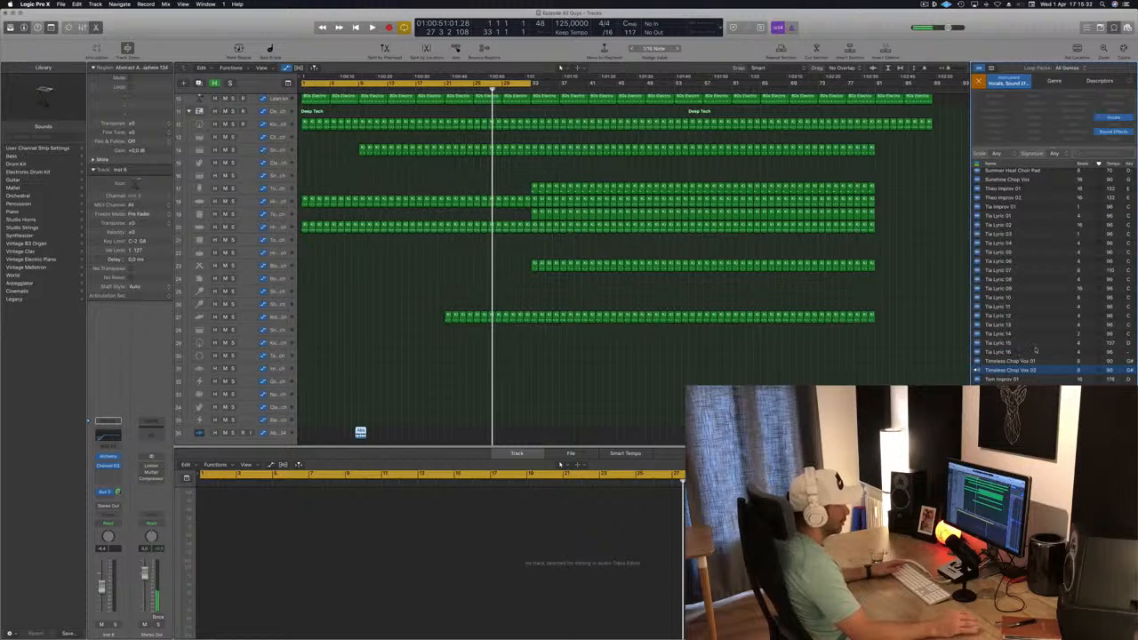
{"action": "scroll", "coordinate": [1038, 349], "scroll_direction": "up", "scroll_amount": 5}
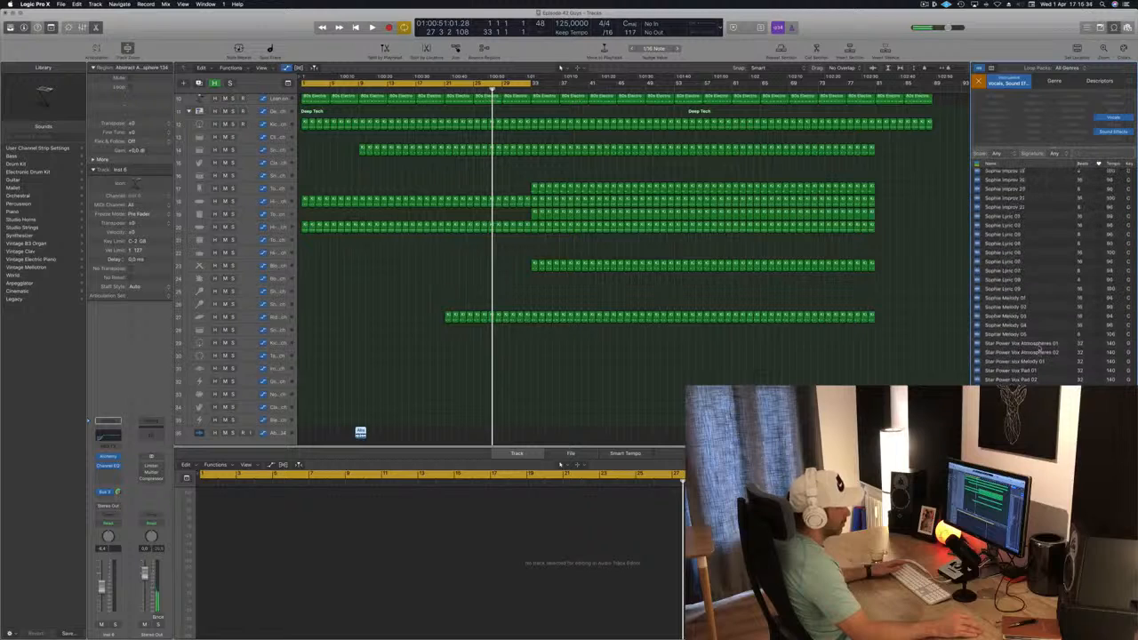
{"action": "scroll", "coordinate": [983, 310], "scroll_direction": "up", "scroll_amount": 6}
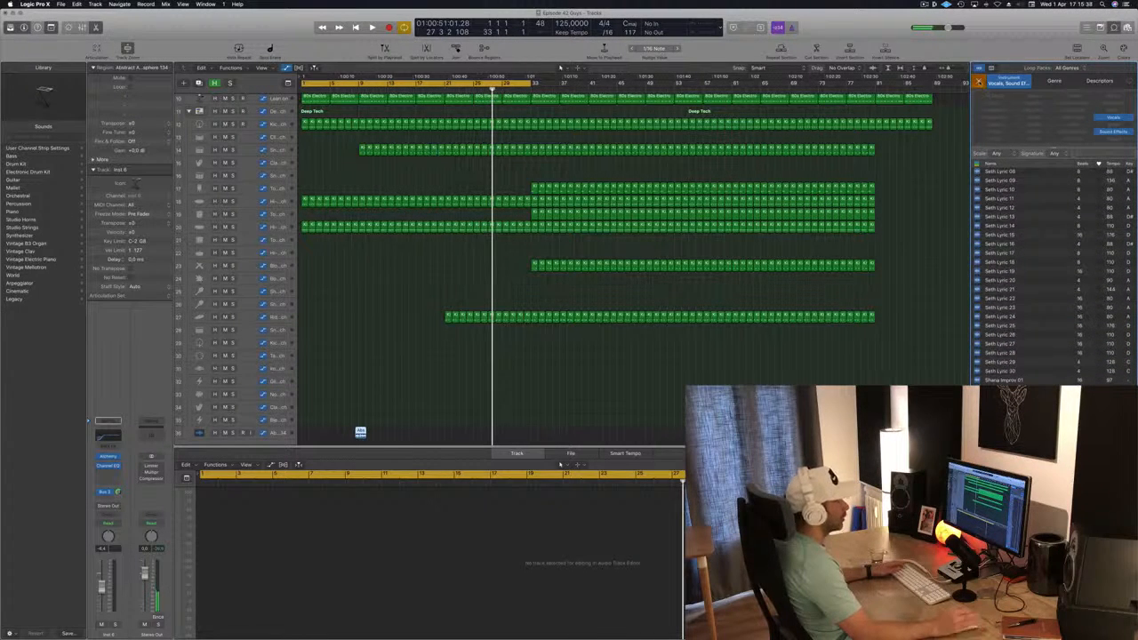
{"action": "left_click", "coordinate": [978, 81]}
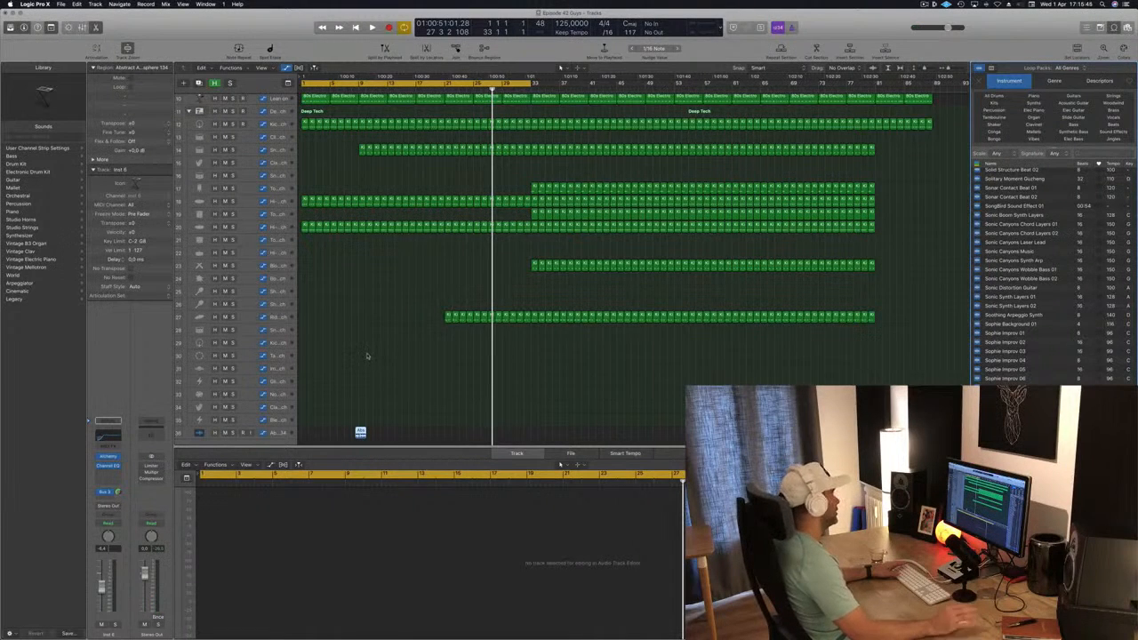
Select the Abstract Atmosphere 134 region, play the song from the beginning and move its track to the top of the track list
{"action": "left_click_drag", "start_coordinate": [360, 432], "coordinate": [360, 434]}
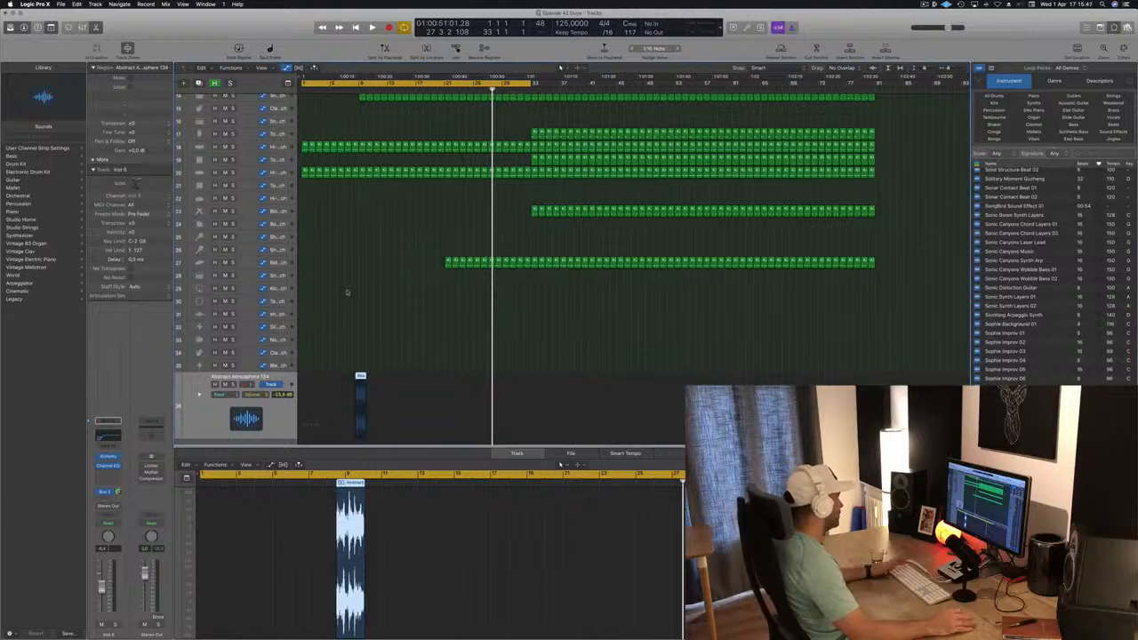
{"action": "key", "text": "Return"}
{"action": "key", "text": "space"}
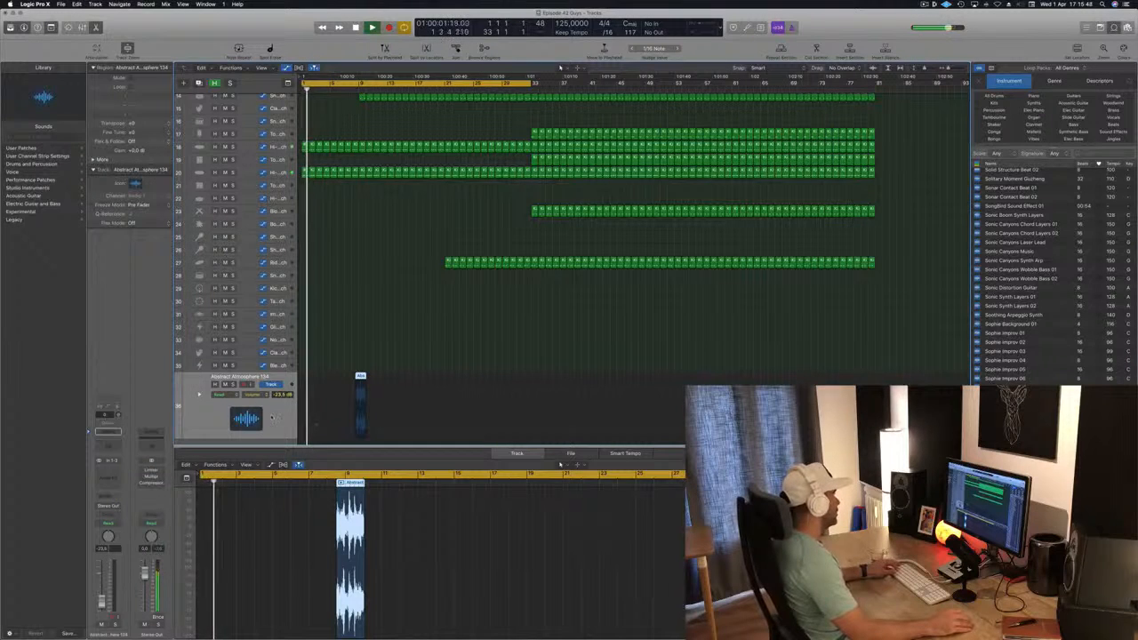
{"action": "left_click_drag", "start_coordinate": [286, 171], "coordinate": [292, 2]}
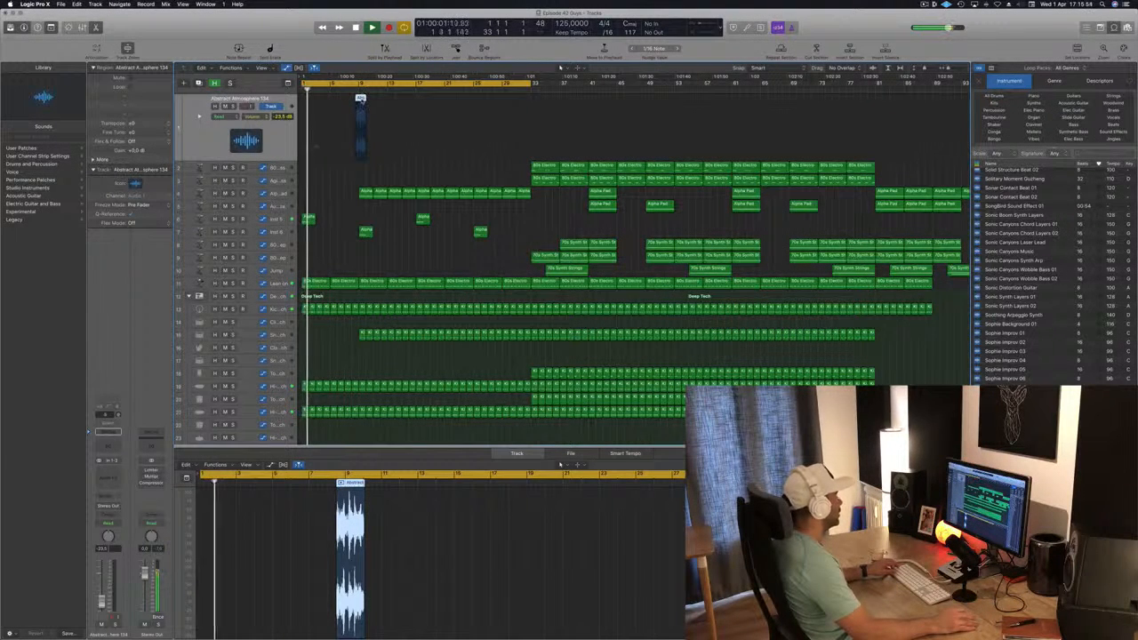
Move the Abstract Atmosphere 134 region to start about midway through bar 20 and set its track volume to -19.0 dB
{"action": "left_click_drag", "start_coordinate": [360, 100], "coordinate": [446, 100]}
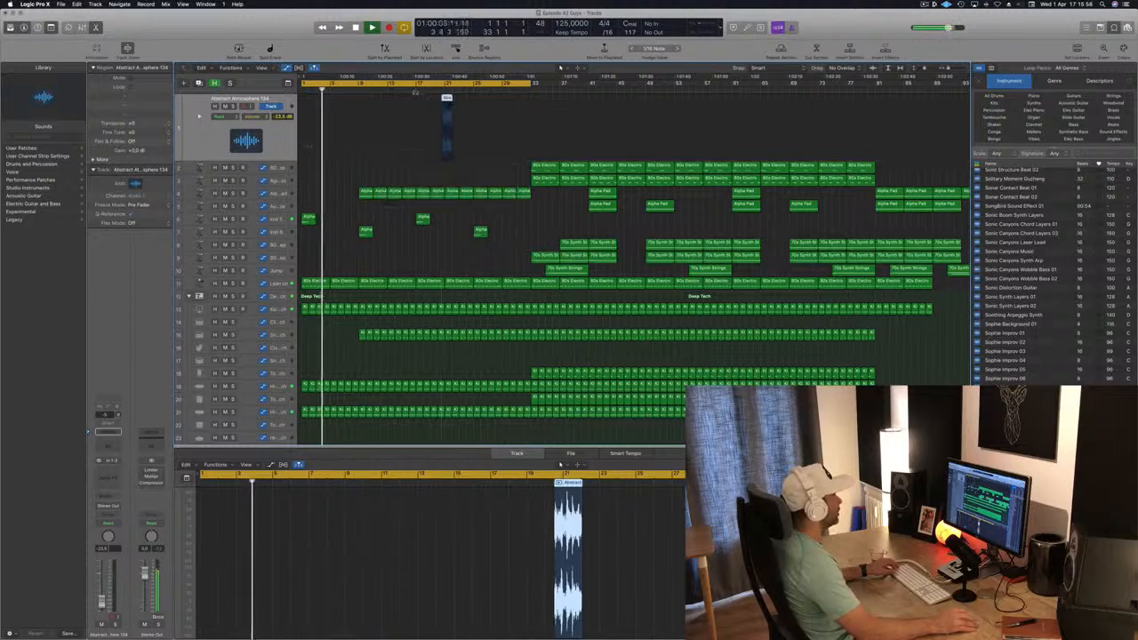
{"action": "scroll", "coordinate": [384, 122], "scroll_direction": "down", "scroll_amount": 2}
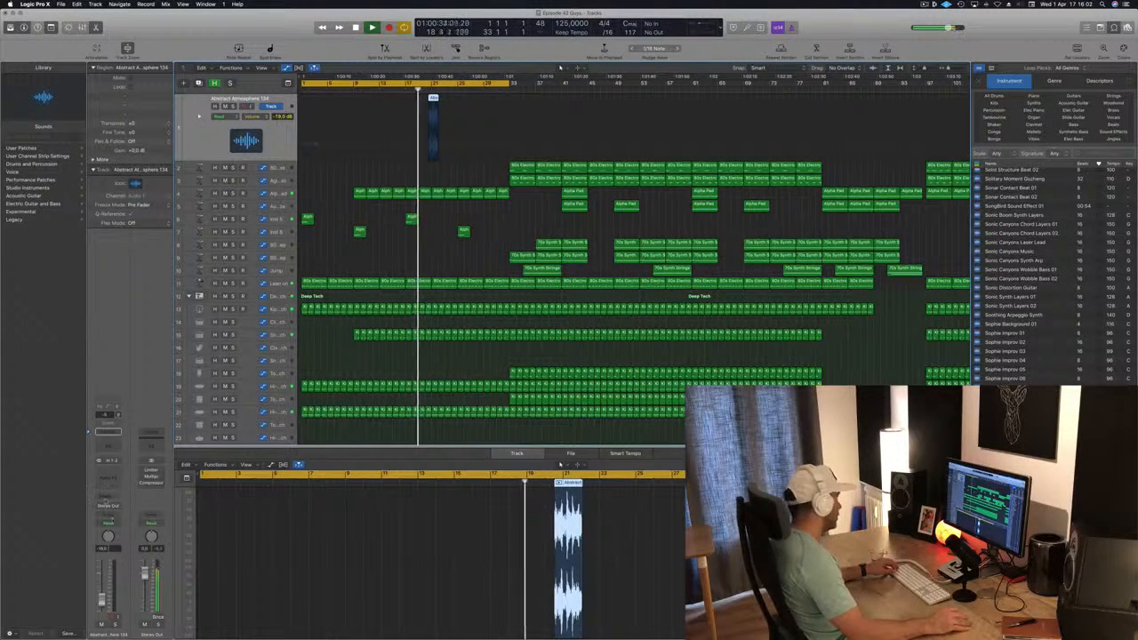
Add a send to Bus 3 → Aux 33 on the Abstract Atmosphere 134 channel strip
{"action": "left_click", "coordinate": [108, 433]}
{"action": "mouse_move", "coordinate": [116, 509]}
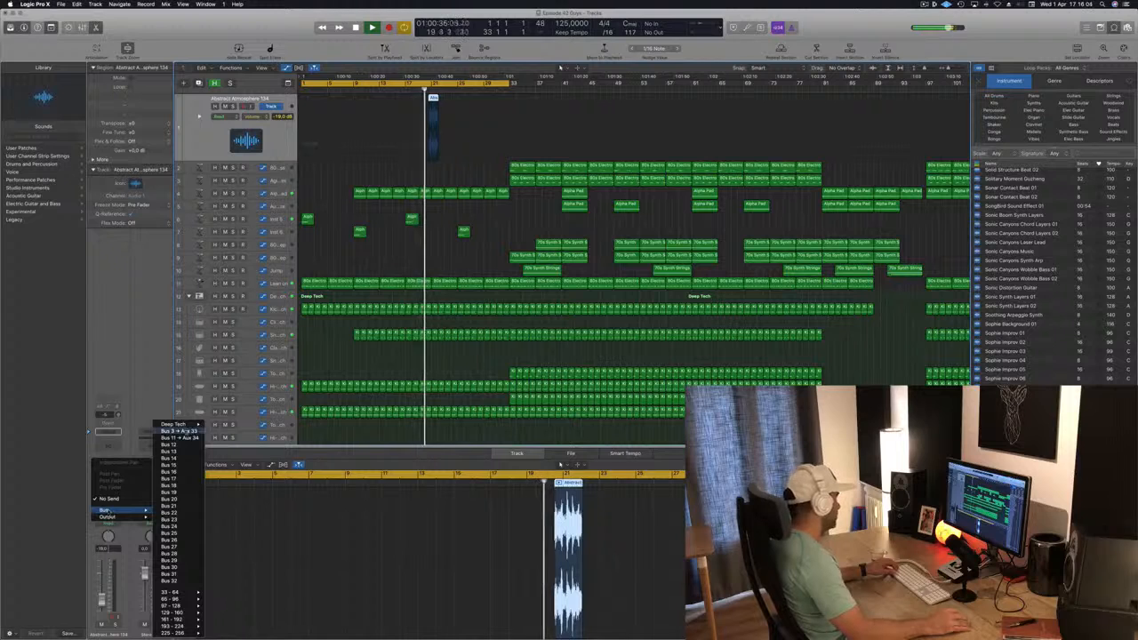
{"action": "left_click", "coordinate": [178, 431]}
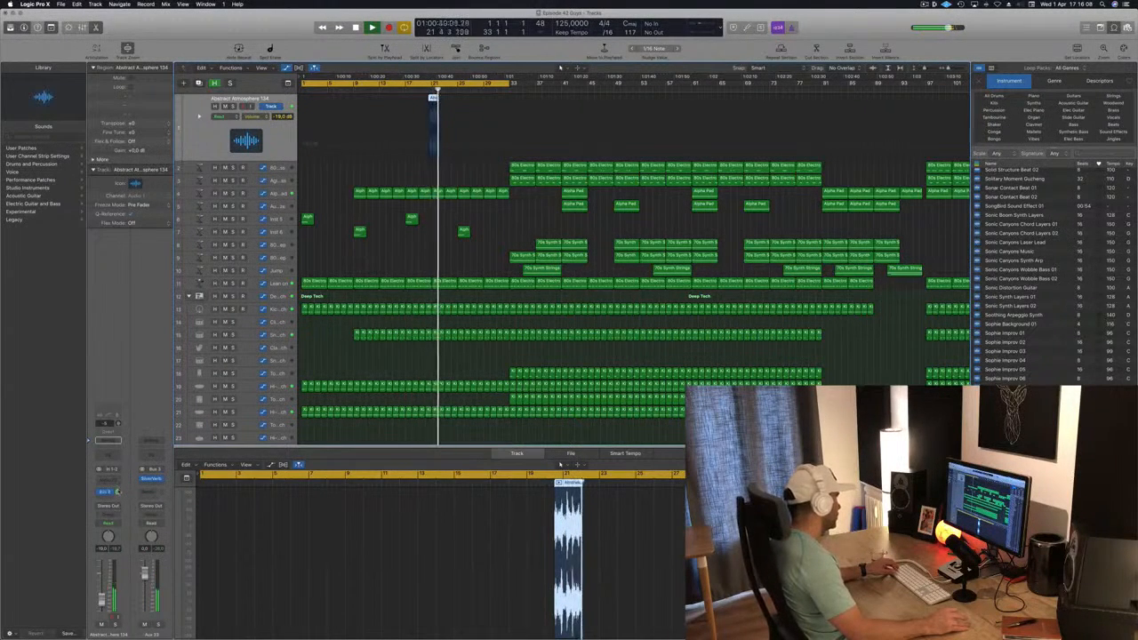
{"action": "key", "text": "super+Right"}
{"action": "key", "text": "super+Right"}
{"action": "key", "text": "super+Right"}
{"action": "key", "text": "super+Right"}
{"action": "key", "text": "super+Right"}
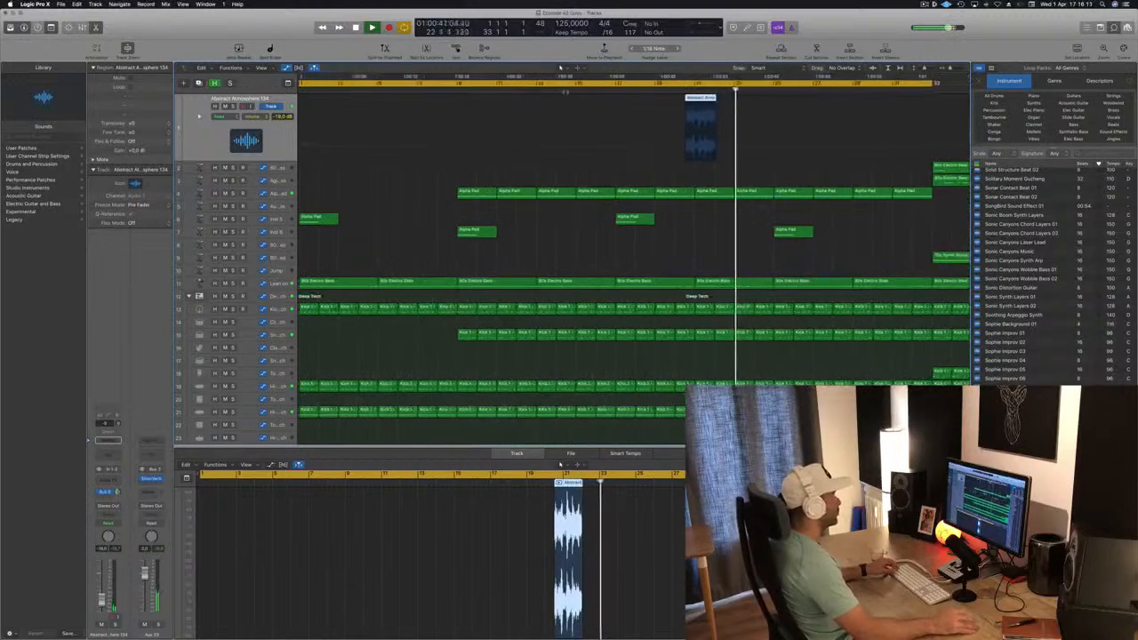
Replay the song around bar 20, move the Abstract Atmosphere 134 region to start at bar 20 and set its track volume to -22.5 dB
{"action": "left_click", "coordinate": [670, 89]}
{"action": "scroll", "coordinate": [684, 115], "scroll_direction": "right", "scroll_amount": 6}
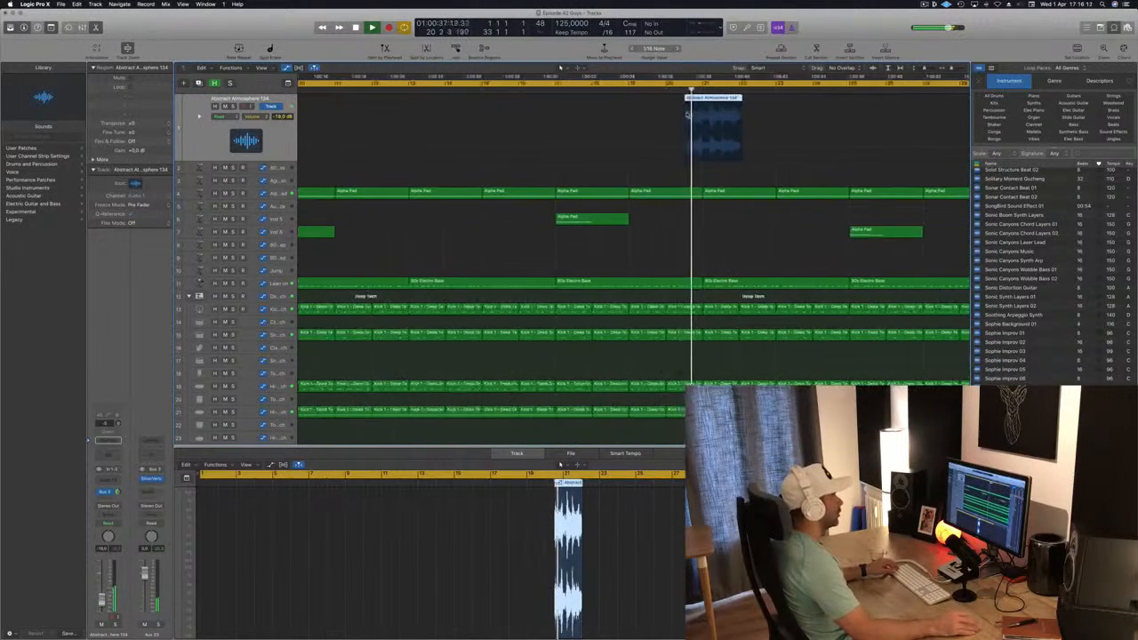
{"action": "scroll", "coordinate": [687, 117], "scroll_direction": "left", "scroll_amount": 3}
{"action": "scroll", "coordinate": [686, 116], "scroll_direction": "left", "scroll_amount": 1}
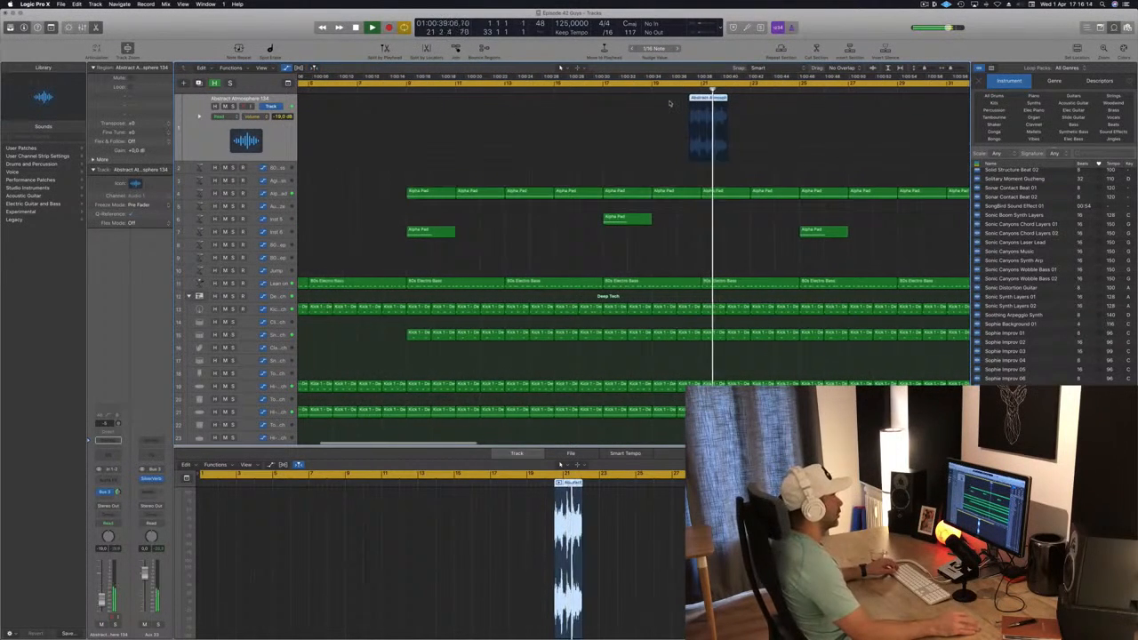
{"action": "left_click", "coordinate": [608, 93]}
{"action": "scroll", "coordinate": [551, 151], "scroll_direction": "left", "scroll_amount": 6}
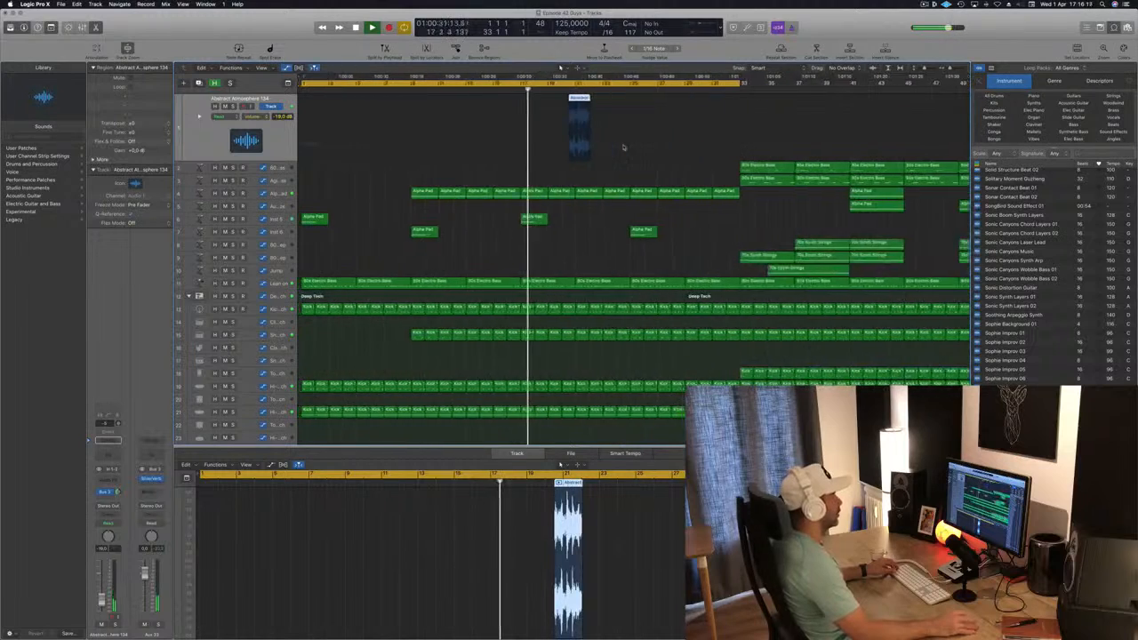
{"action": "scroll", "coordinate": [551, 153], "scroll_direction": "right", "scroll_amount": 3}
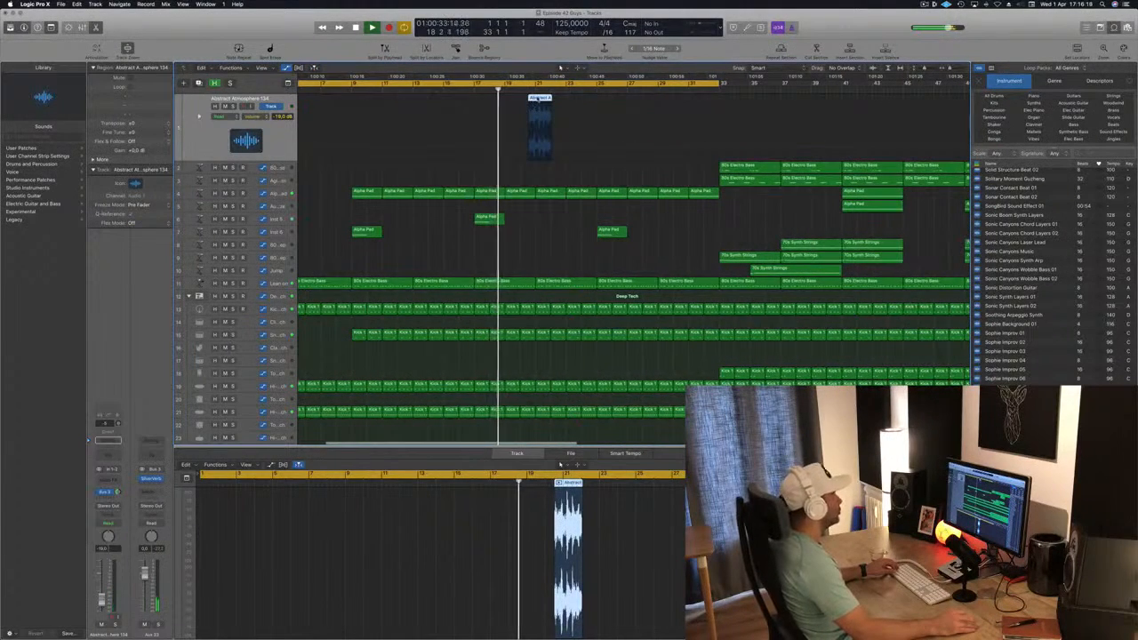
{"action": "left_click_drag", "start_coordinate": [535, 100], "coordinate": [527, 99]}
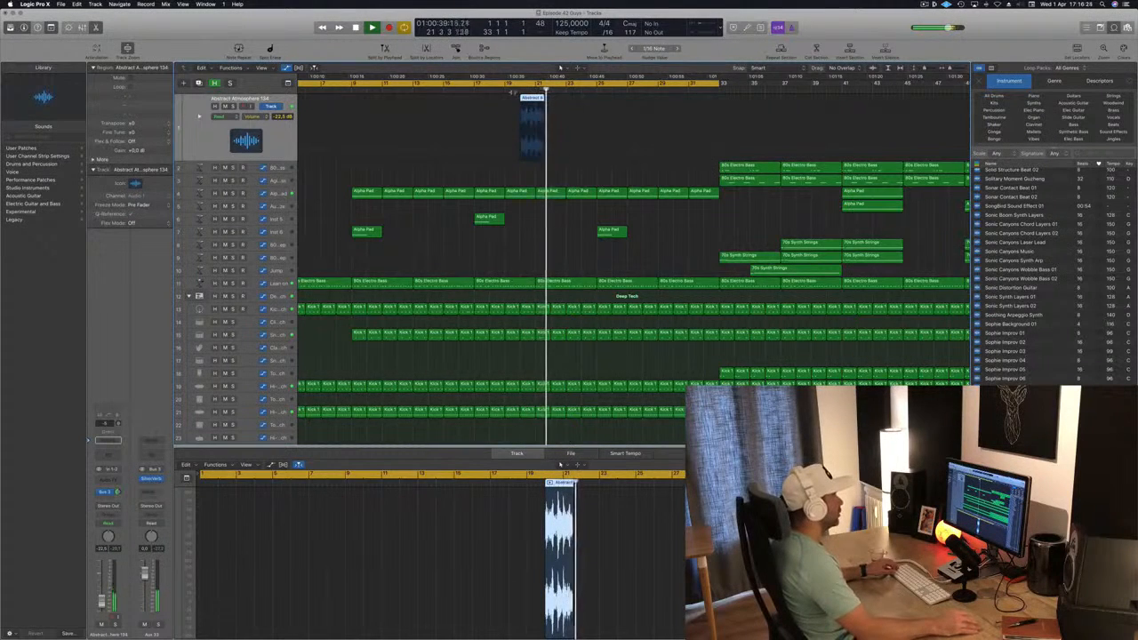
Split the Abstract Atmosphere 134 region in two, move the second part to start at bar 24 and replay from bar 20
{"action": "left_click", "coordinate": [510, 91]}
{"action": "scroll", "coordinate": [709, 110], "scroll_direction": "right", "scroll_amount": 5}
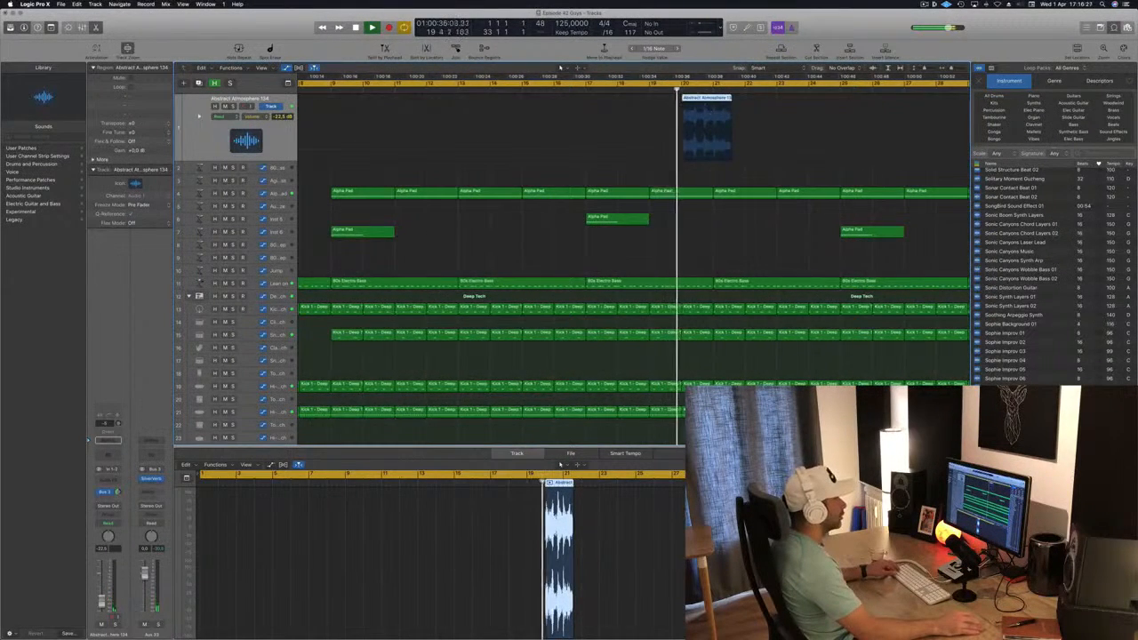
{"action": "double_click", "coordinate": [697, 100], "text": "super"}
{"action": "left_click_drag", "start_coordinate": [711, 99], "coordinate": [821, 101]}
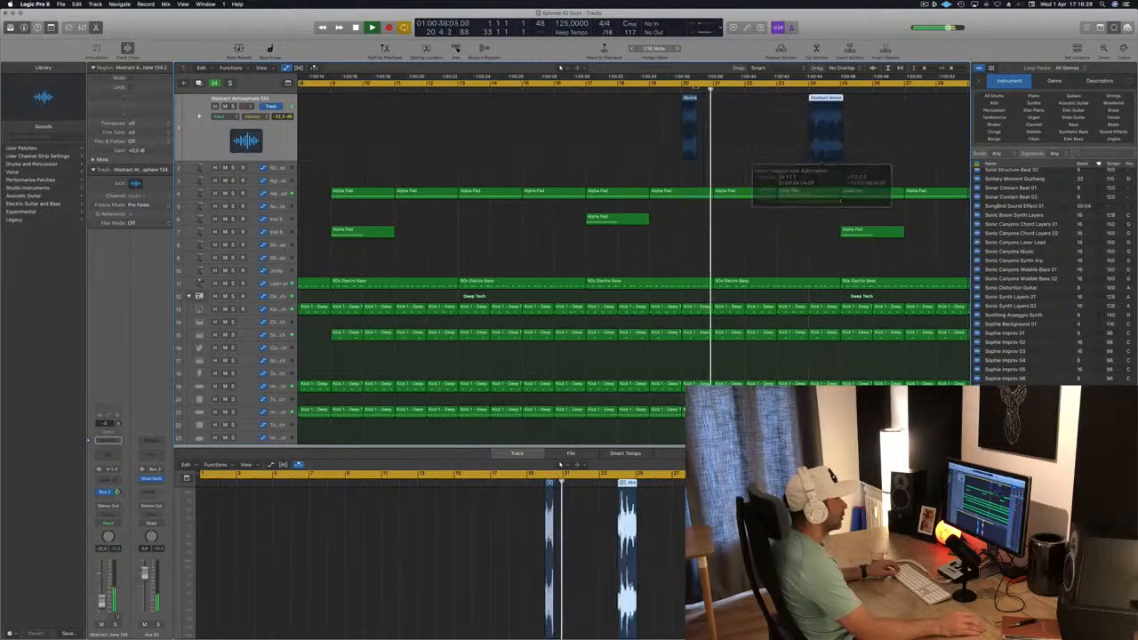
{"action": "left_click", "coordinate": [680, 90]}
{"action": "scroll", "coordinate": [721, 119], "scroll_direction": "right", "scroll_amount": 5}
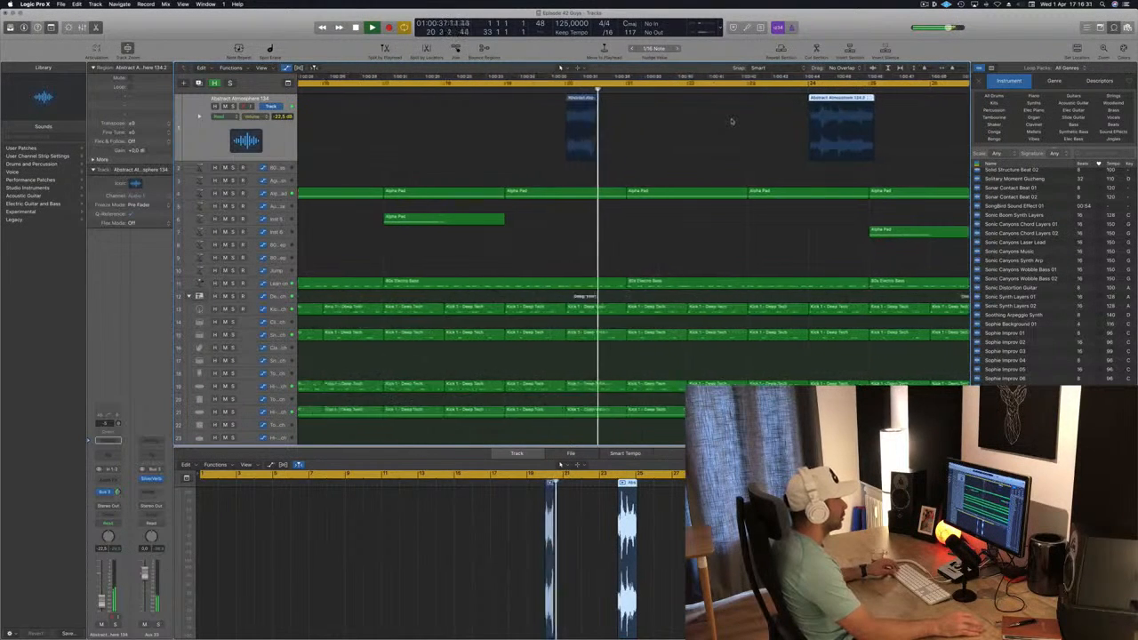
Shorten the end of the first Abstract Atmosphere 134 part at bar 20 and play it back from just before it
{"action": "scroll", "coordinate": [731, 120], "scroll_direction": "left", "scroll_amount": 3}
{"action": "left_click", "coordinate": [591, 91]}
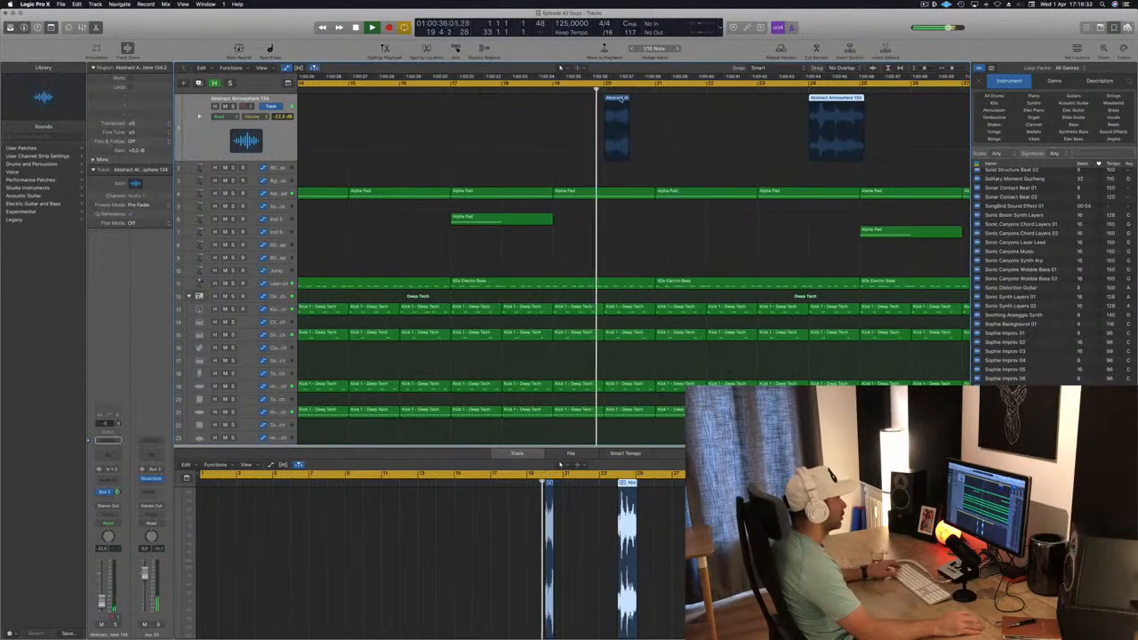
{"action": "left_click_drag", "start_coordinate": [628, 155], "coordinate": [622, 155]}
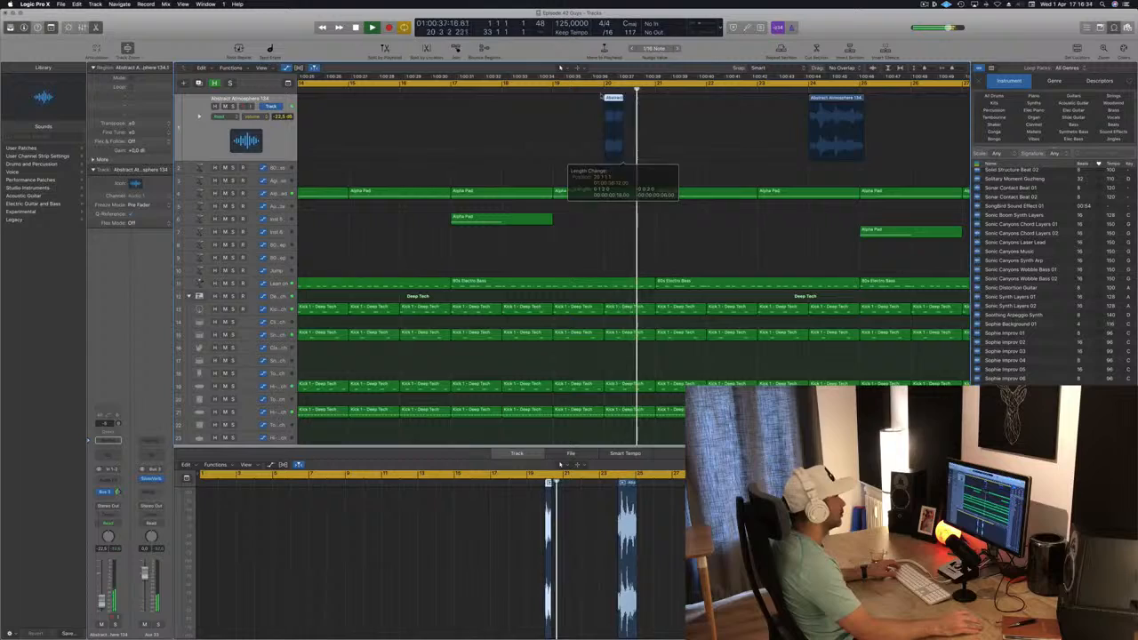
{"action": "left_click", "coordinate": [601, 91]}
{"action": "scroll", "coordinate": [648, 155], "scroll_direction": "left", "scroll_amount": 5}
{"action": "scroll", "coordinate": [648, 155], "scroll_direction": "left", "scroll_amount": 5}
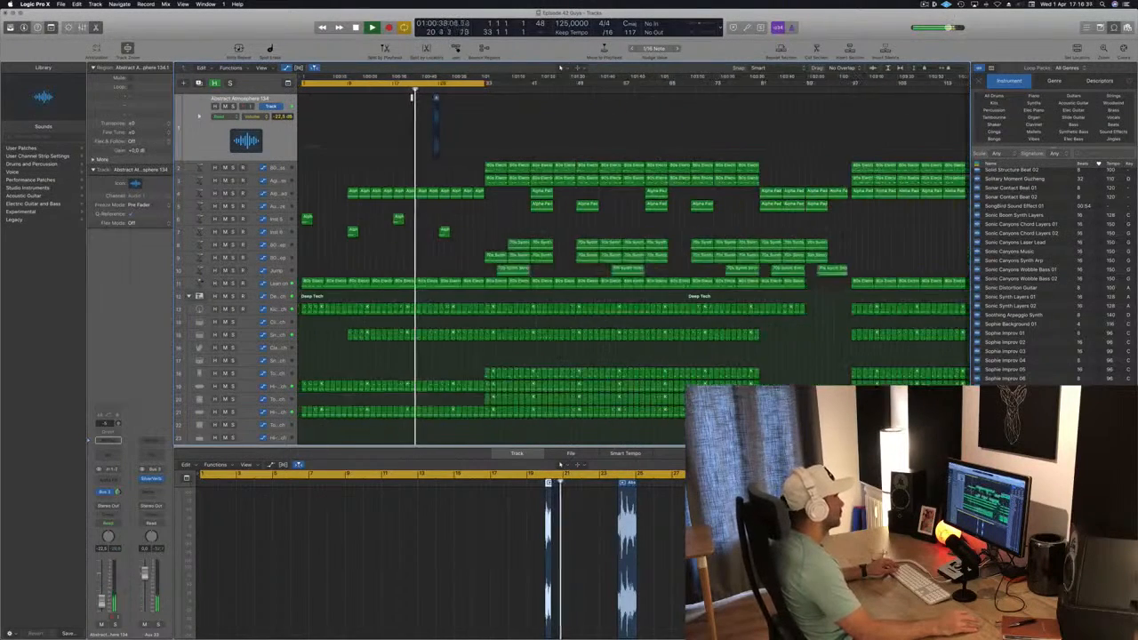
{"action": "scroll", "coordinate": [465, 97], "scroll_direction": "right", "scroll_amount": 5}
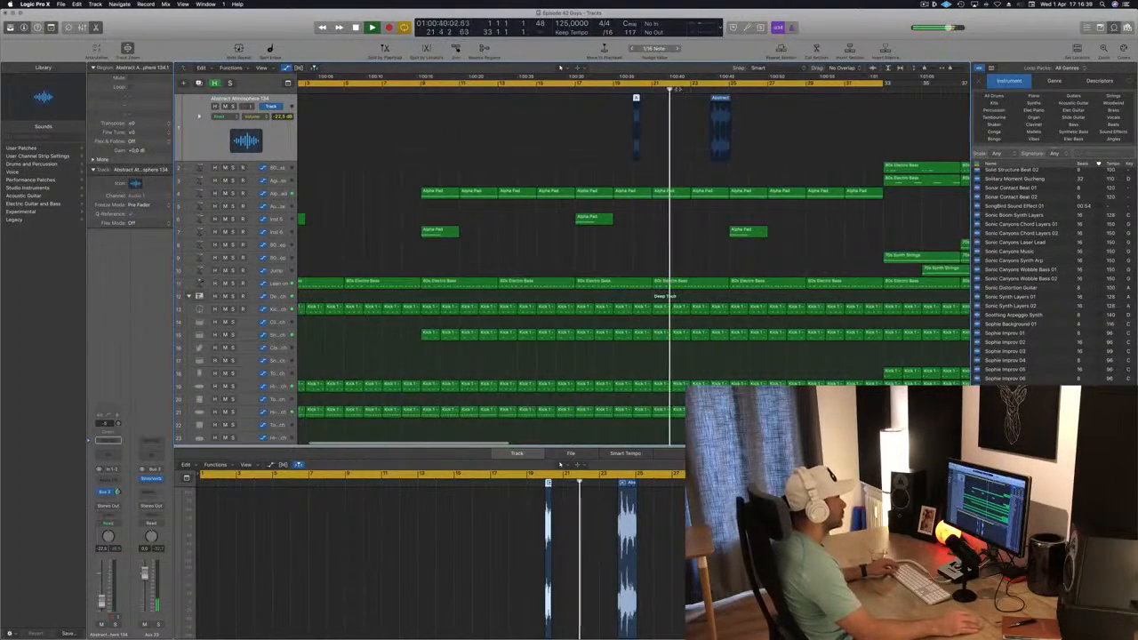
{"action": "left_click", "coordinate": [627, 90]}
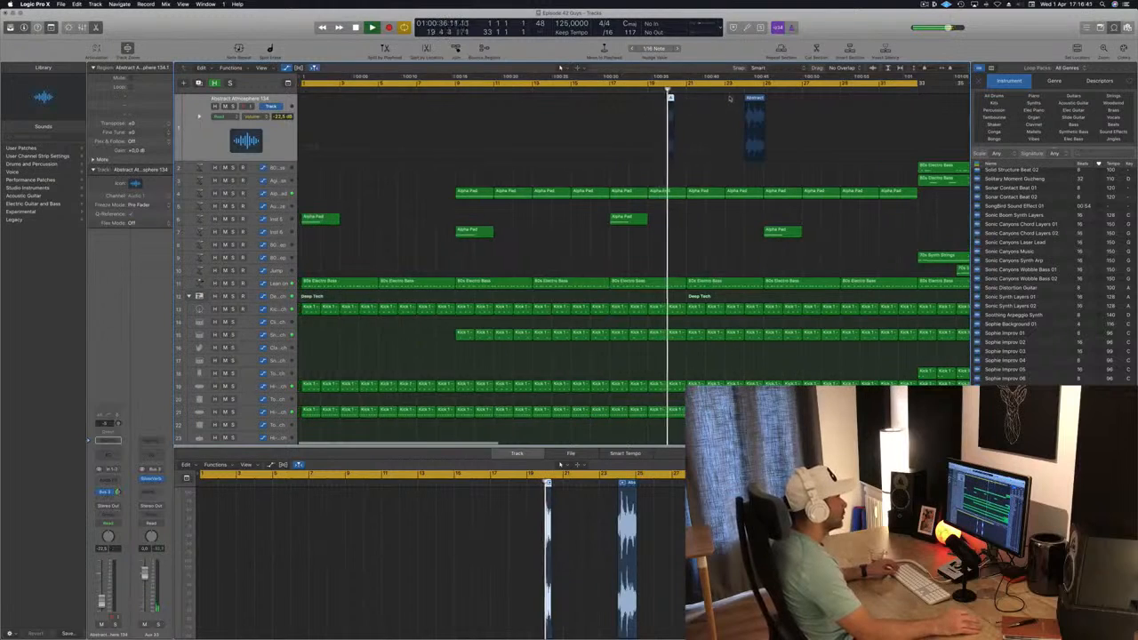
Move the second Abstract Atmosphere 134 part to start at bar 22 and play the song from about bar 19
{"action": "scroll", "coordinate": [764, 100], "scroll_direction": "right", "scroll_amount": 5}
{"action": "left_click_drag", "start_coordinate": [837, 100], "coordinate": [755, 99]}
{"action": "left_click", "coordinate": [646, 90]}
{"action": "key", "text": "super+Left"}
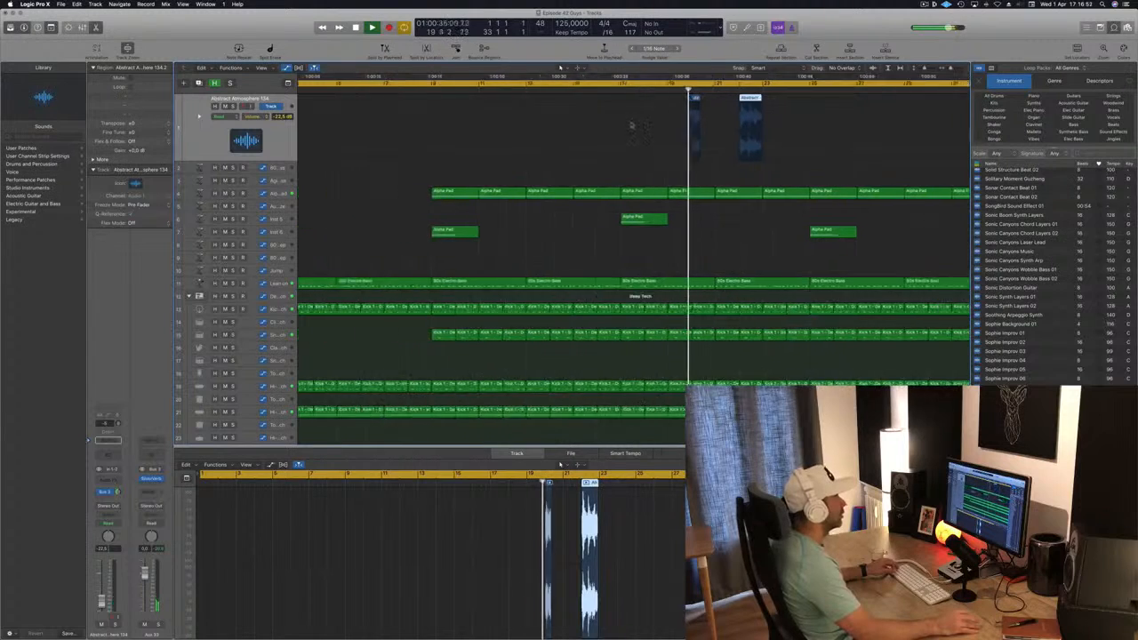
{"action": "key", "text": "super+Left"}
{"action": "key", "text": "super+Left"}
Set the Abstract Atmosphere 134 track volume to -16.0 dB, with both of its regions selected
{"action": "left_click", "coordinate": [270, 139]}
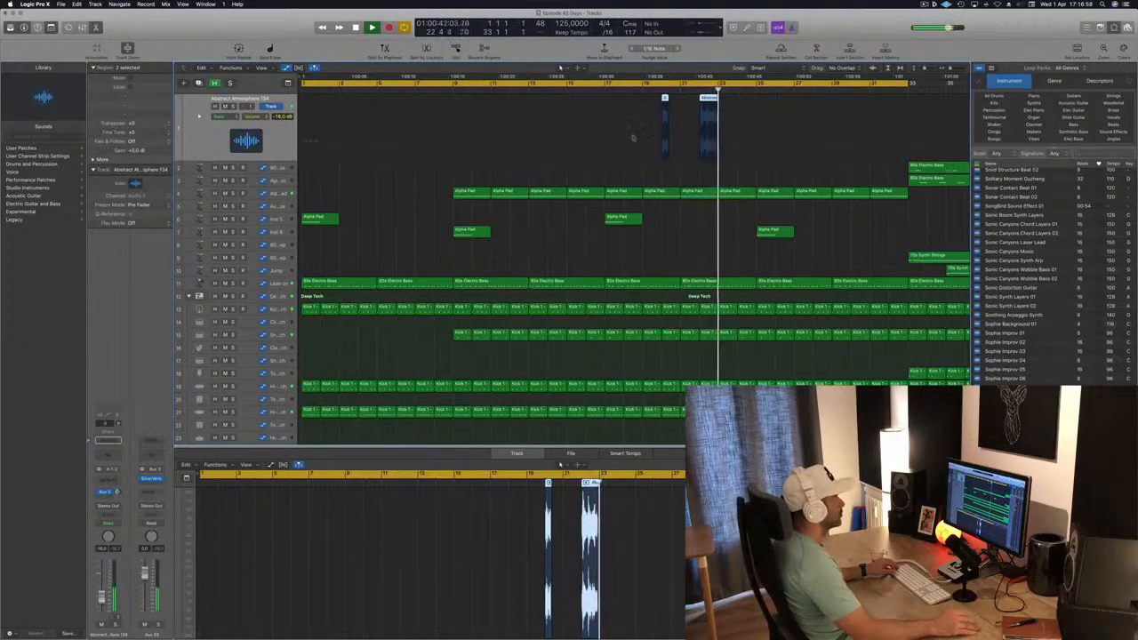
{"action": "key", "text": "shift+Return"}
{"action": "key", "text": "super+Left"}
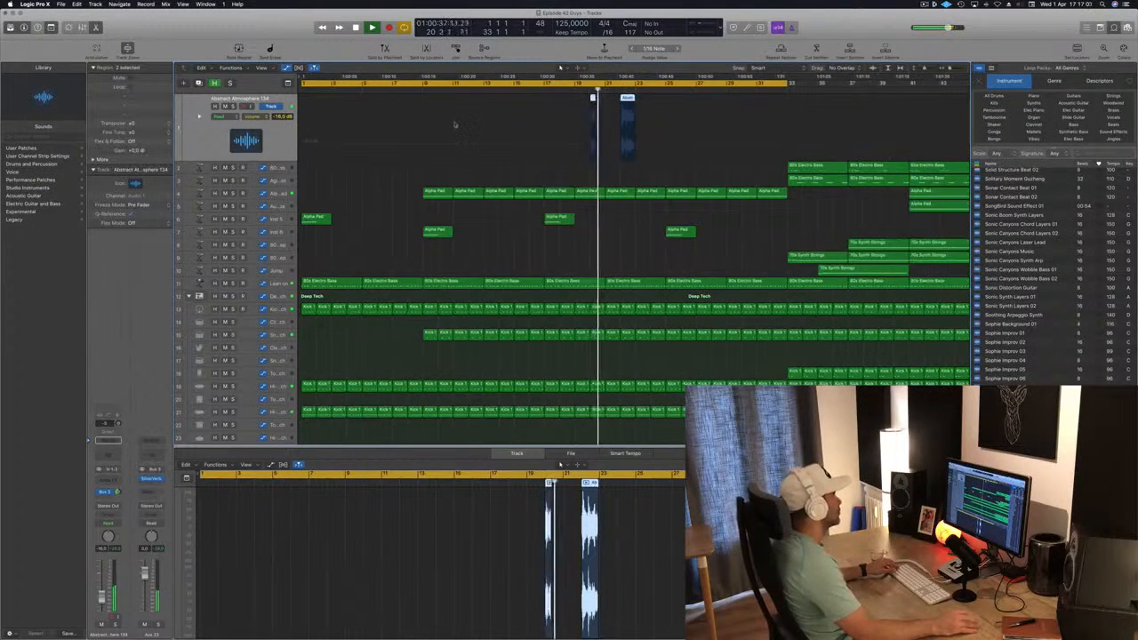
Add a second send to Bus 11 → Aux 34 on the Abstract Atmosphere 134 channel strip
{"action": "key", "text": "super+Left"}
{"action": "key", "text": "super+Left"}
{"action": "key", "text": "super+Left"}
{"action": "left_click", "coordinate": [106, 499]}
{"action": "mouse_move", "coordinate": [107, 511]}
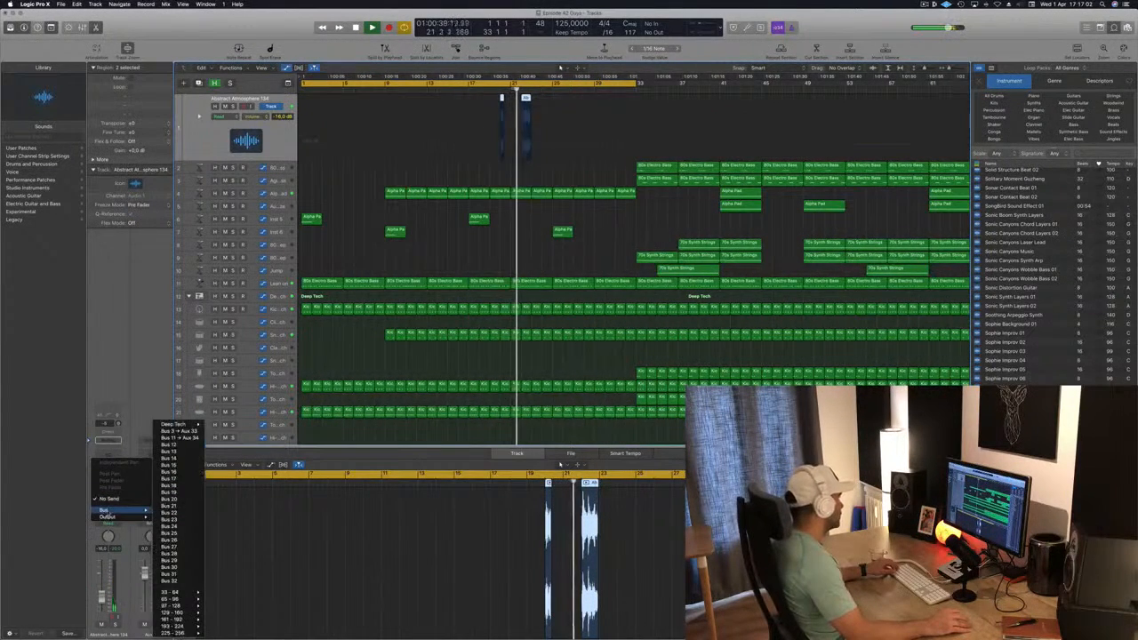
{"action": "left_click", "coordinate": [177, 437]}
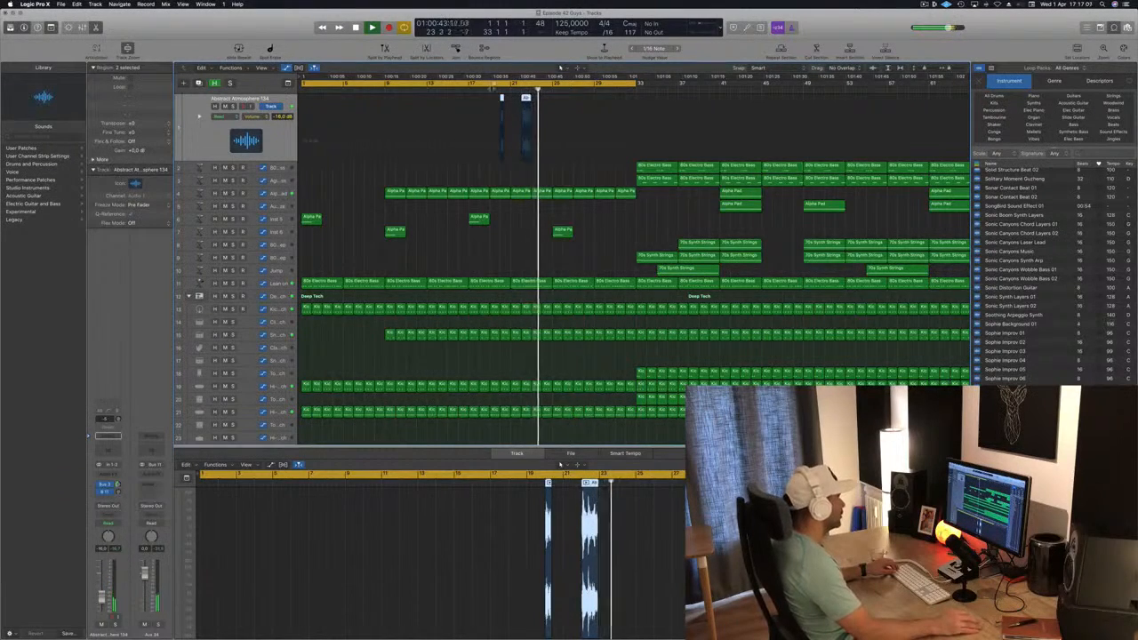
{"action": "key", "text": "super+Left"}
{"action": "key", "text": "super+Left"}
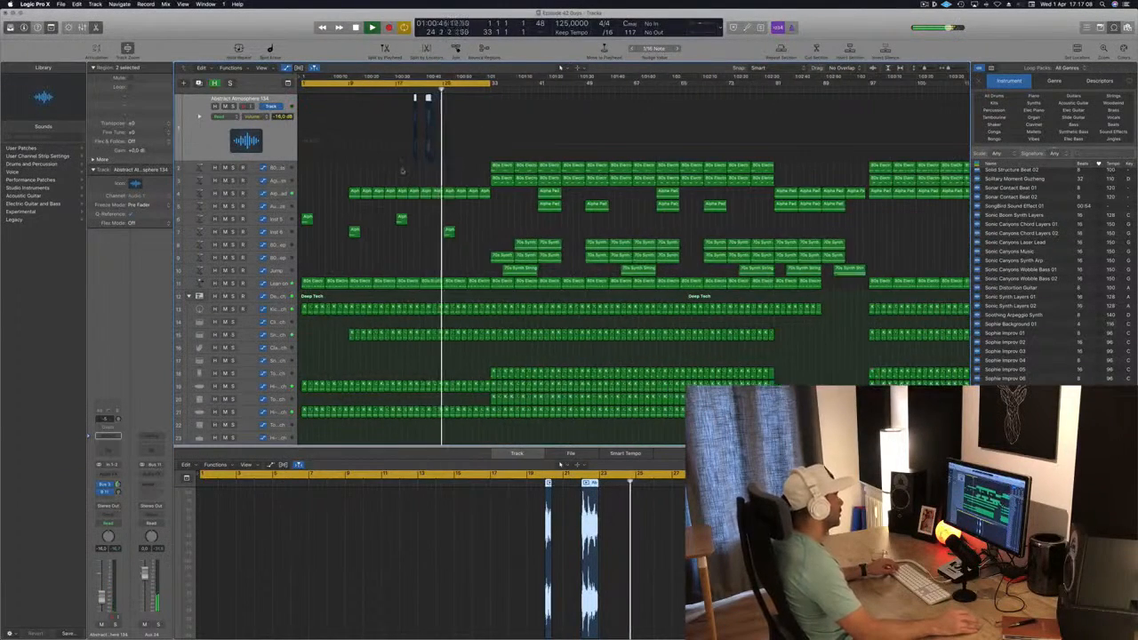
{"action": "key", "text": "super+Left"}
{"action": "key", "text": "super+Left"}
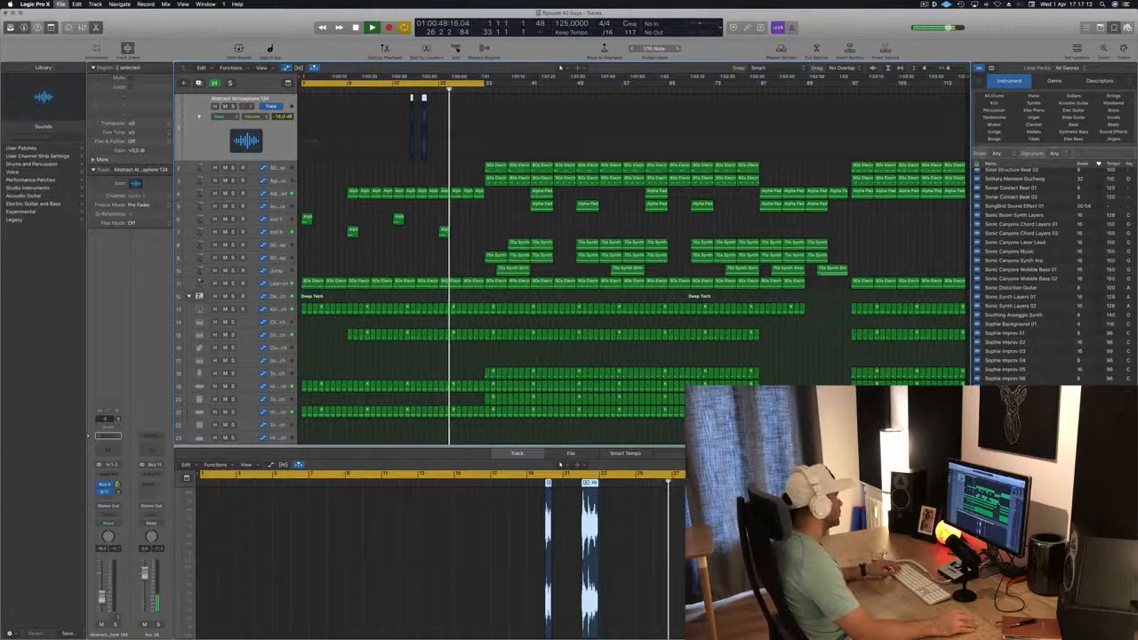
Select the Inst 6 track, switch to the Alpha Pad track with its filter automation, and play from about bar 24
{"action": "left_click", "coordinate": [251, 232]}
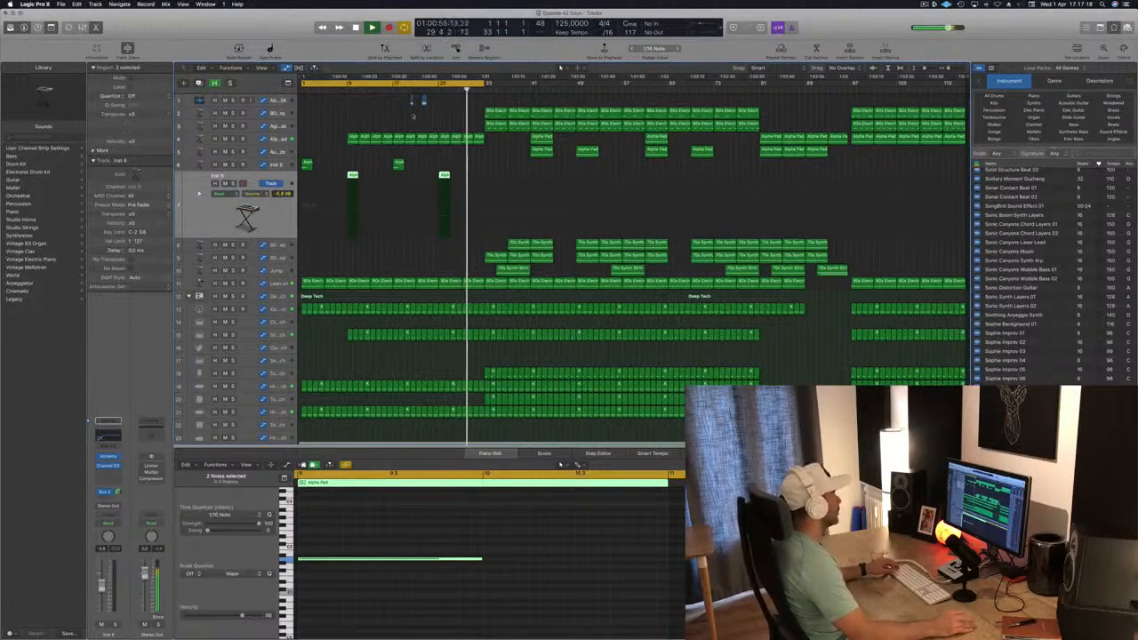
{"action": "left_click", "coordinate": [286, 141]}
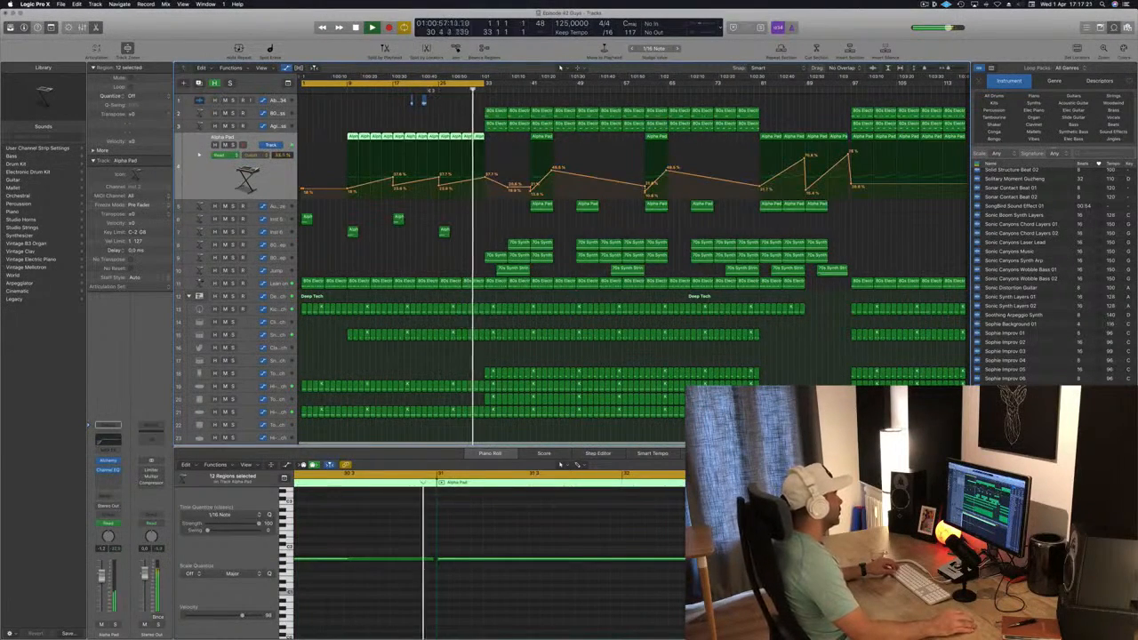
{"action": "left_click", "coordinate": [432, 90]}
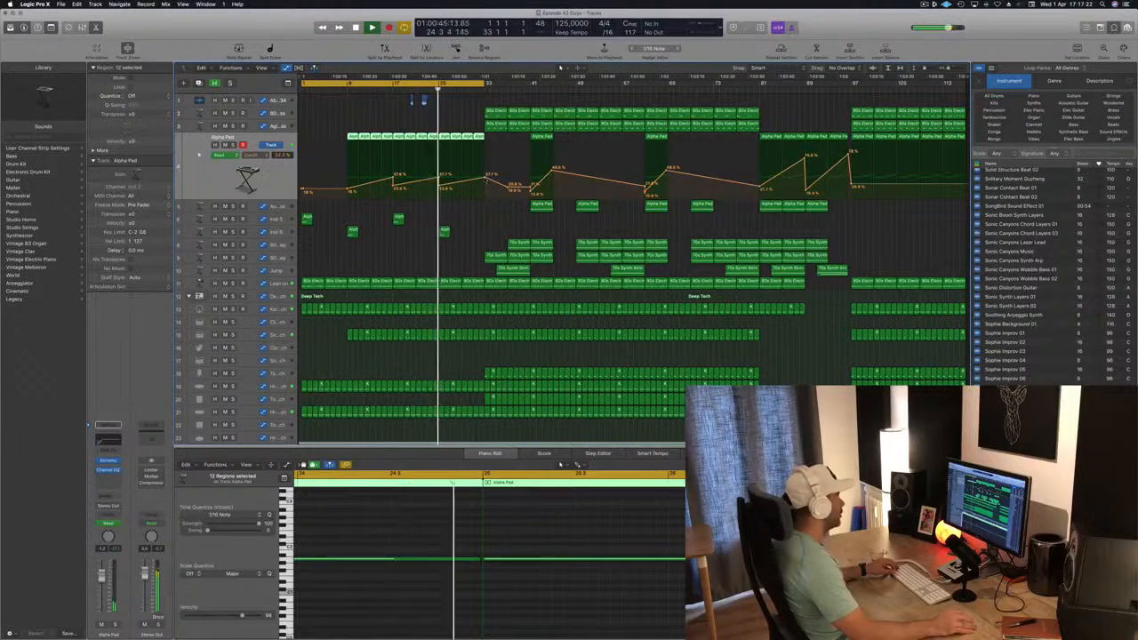
{"action": "left_click", "coordinate": [485, 171]}
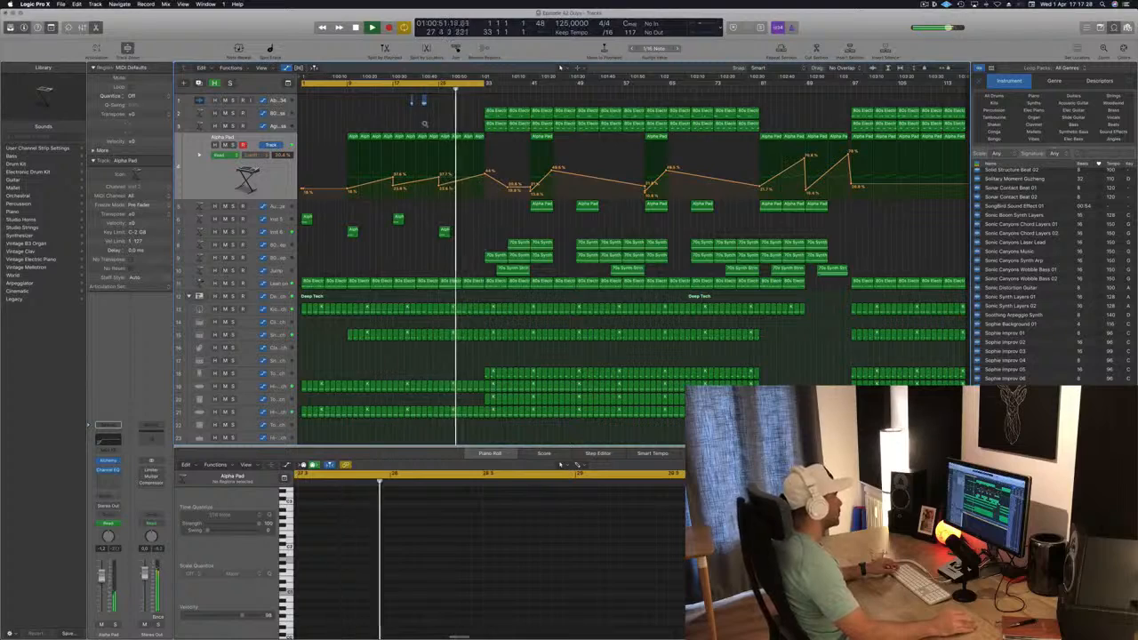
Copy both Abstract Atmosphere 134 regions eight bars further, so that the copies start at bars 28 and 30
{"action": "scroll", "coordinate": [424, 124], "scroll_direction": "up", "scroll_amount": 5}
{"action": "scroll", "coordinate": [425, 124], "scroll_direction": "down", "scroll_amount": 2}
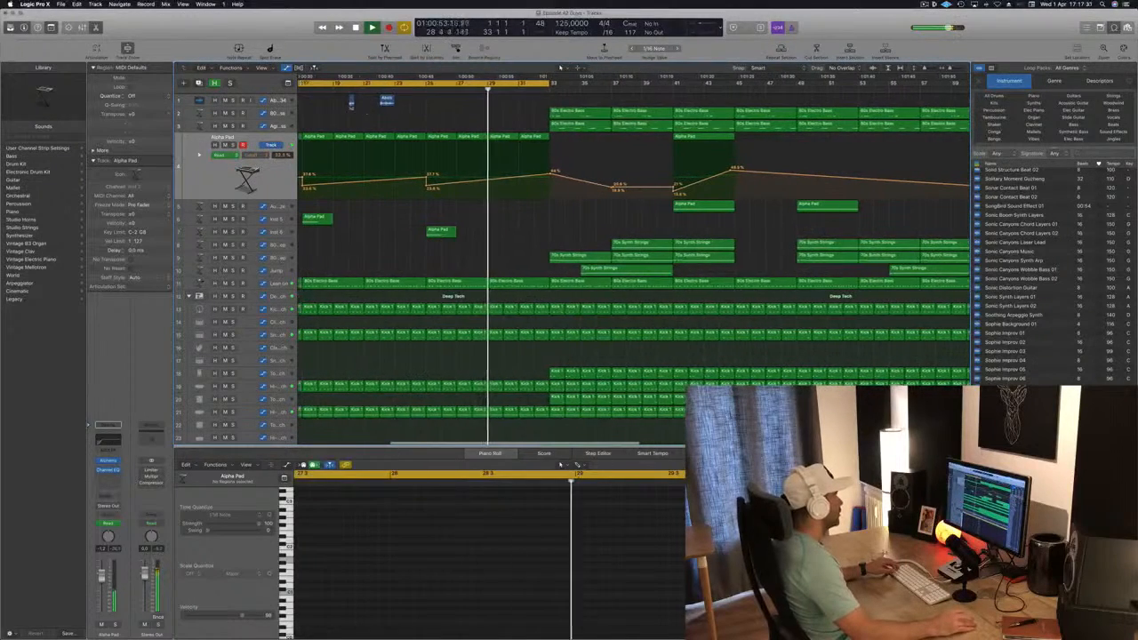
{"action": "left_click_drag", "start_coordinate": [342, 106], "coordinate": [421, 100]}
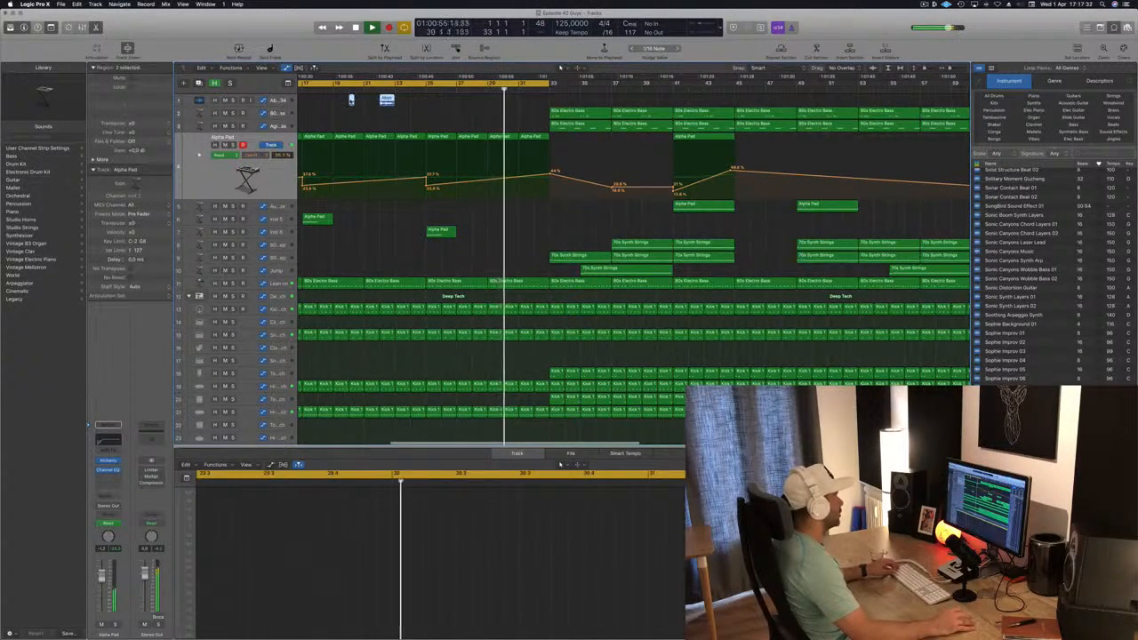
{"action": "left_click_drag", "start_coordinate": [352, 101], "coordinate": [475, 102]}
{"action": "scroll", "coordinate": [475, 102], "scroll_direction": "down", "scroll_amount": 3}
{"action": "left_click", "coordinate": [380, 97]}
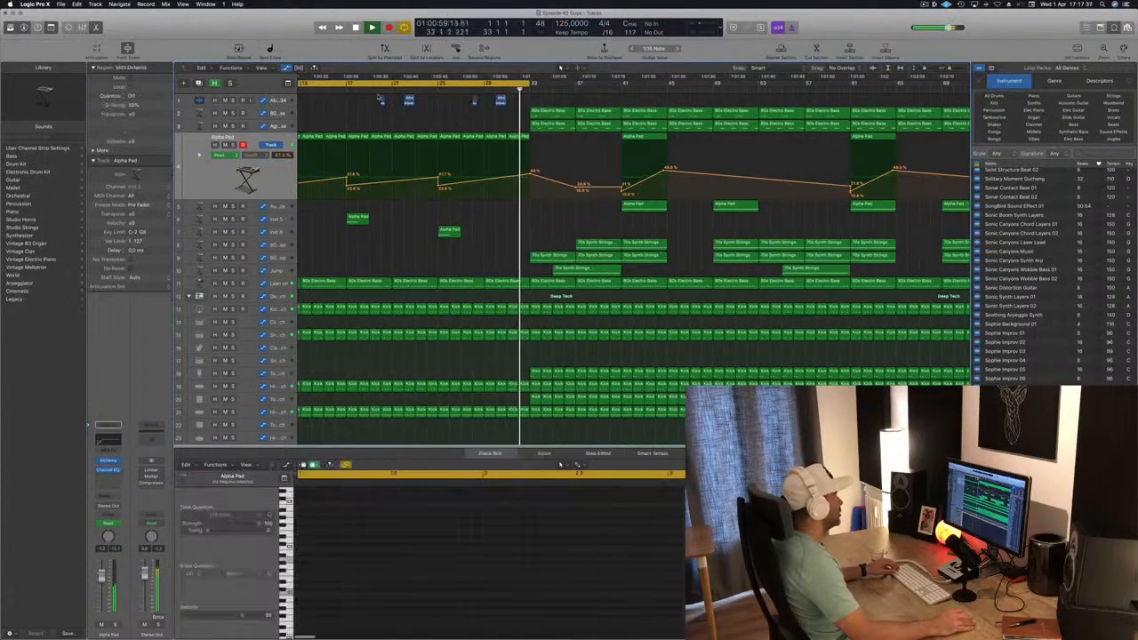
Play the arrangement from about bar 20 and save the project
{"action": "left_click", "coordinate": [380, 89]}
{"action": "scroll", "coordinate": [379, 93], "scroll_direction": "left", "scroll_amount": 3}
{"action": "key", "text": "super+Left"}
{"action": "key", "text": "super+s"}
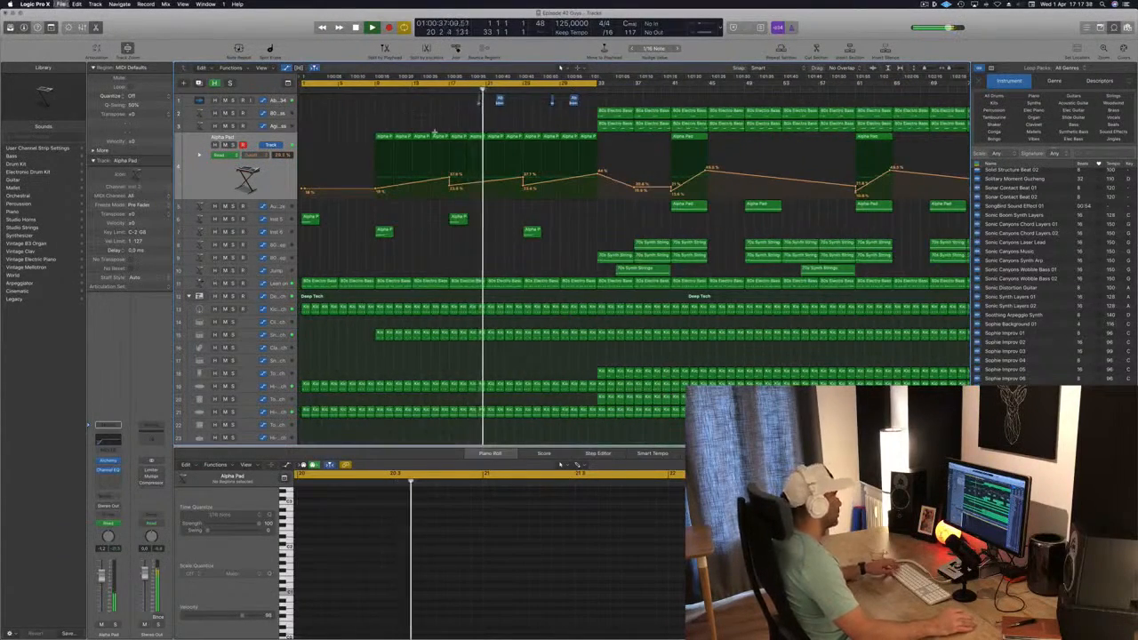
{"action": "key", "text": "super+Left"}
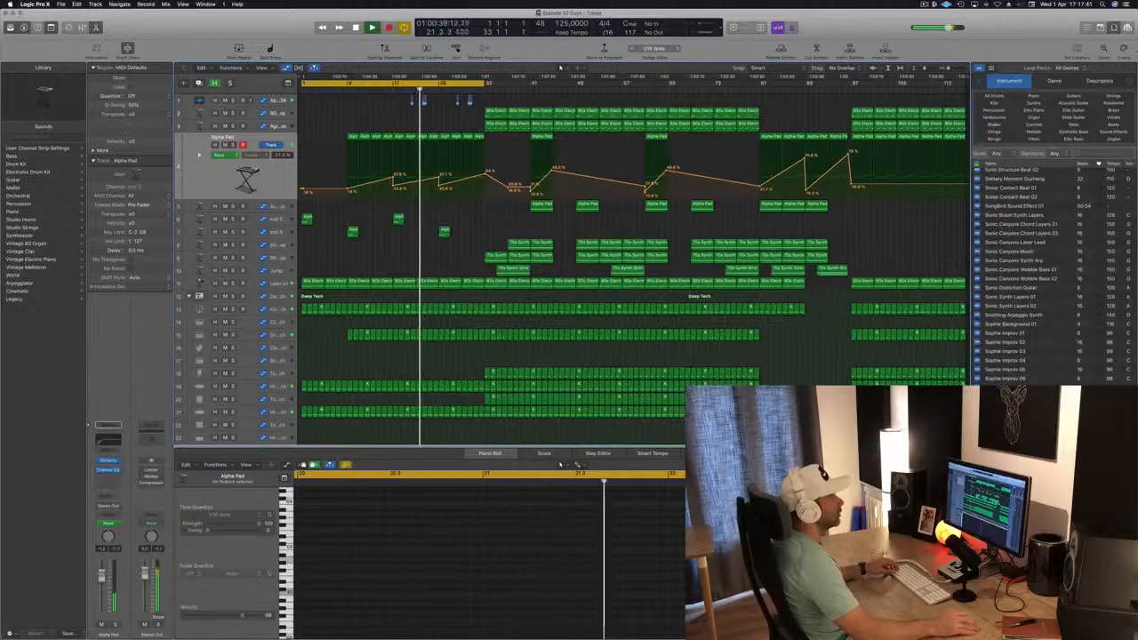
Hide the loop browser to widen the track area and save the project again
{"action": "key", "text": "o"}
{"action": "scroll", "coordinate": [464, 122], "scroll_direction": "right", "scroll_amount": 5}
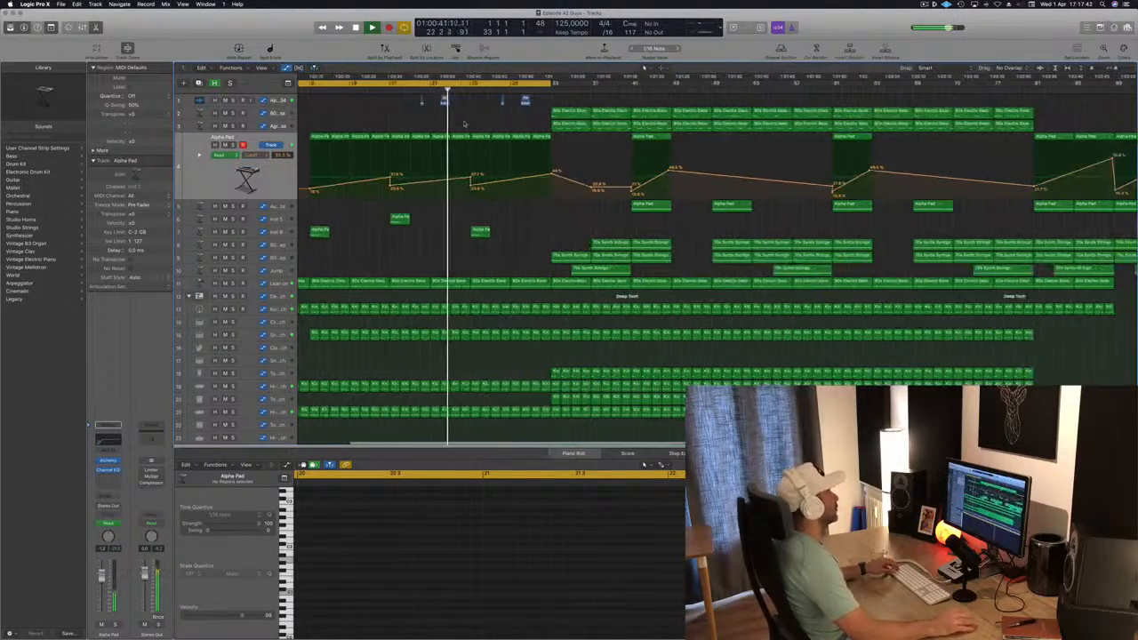
{"action": "scroll", "coordinate": [463, 122], "scroll_direction": "left", "scroll_amount": 2}
{"action": "key", "text": "super+s"}
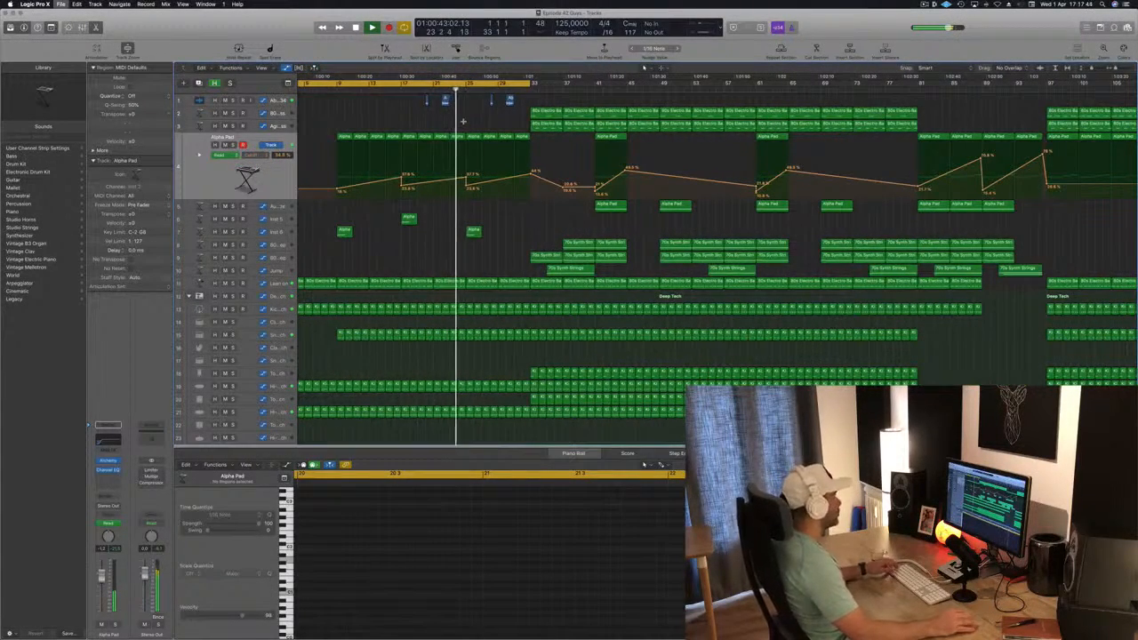
{"action": "key", "text": "super+Left"}
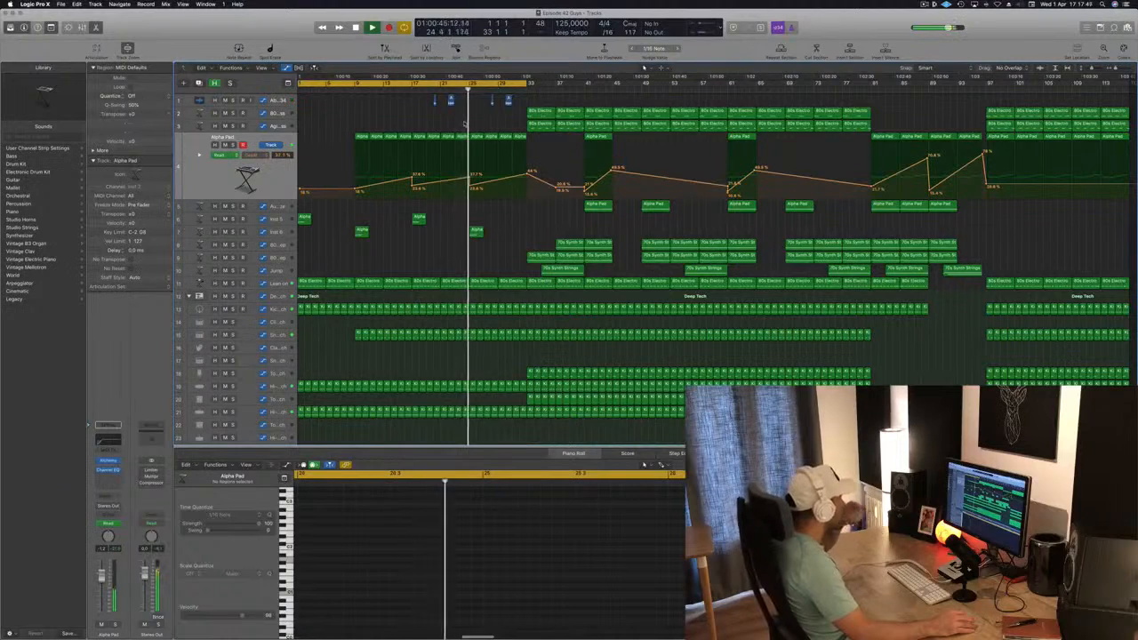
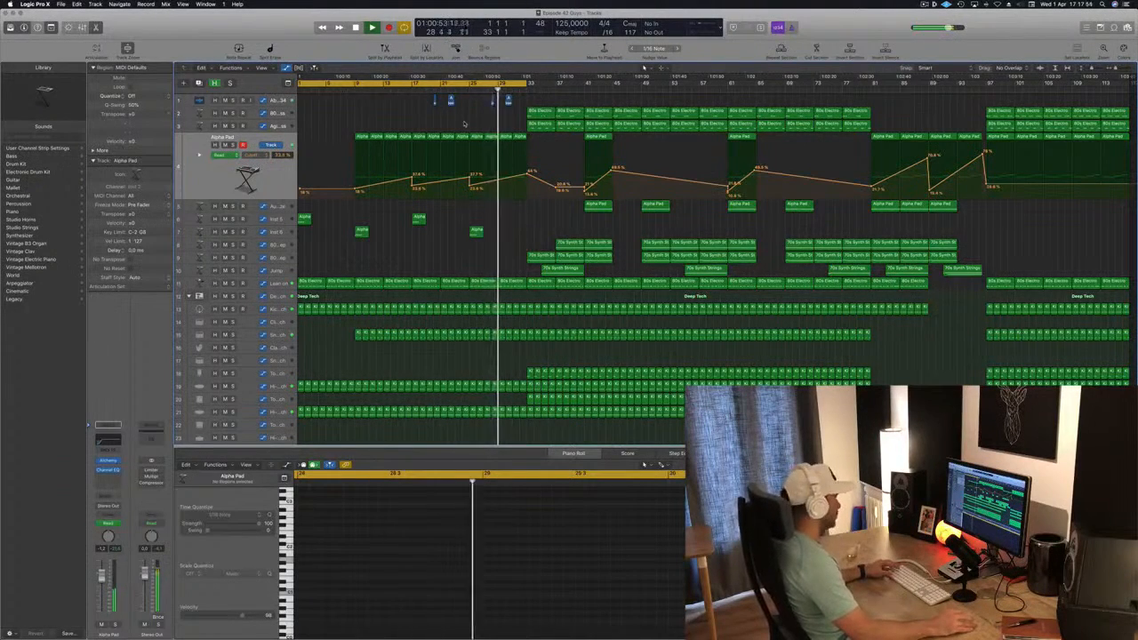
Play from about bar 25 and delete the kick and snare regions between bars 29 and 33
{"action": "scroll", "coordinate": [503, 111], "scroll_direction": "up", "scroll_amount": 3}
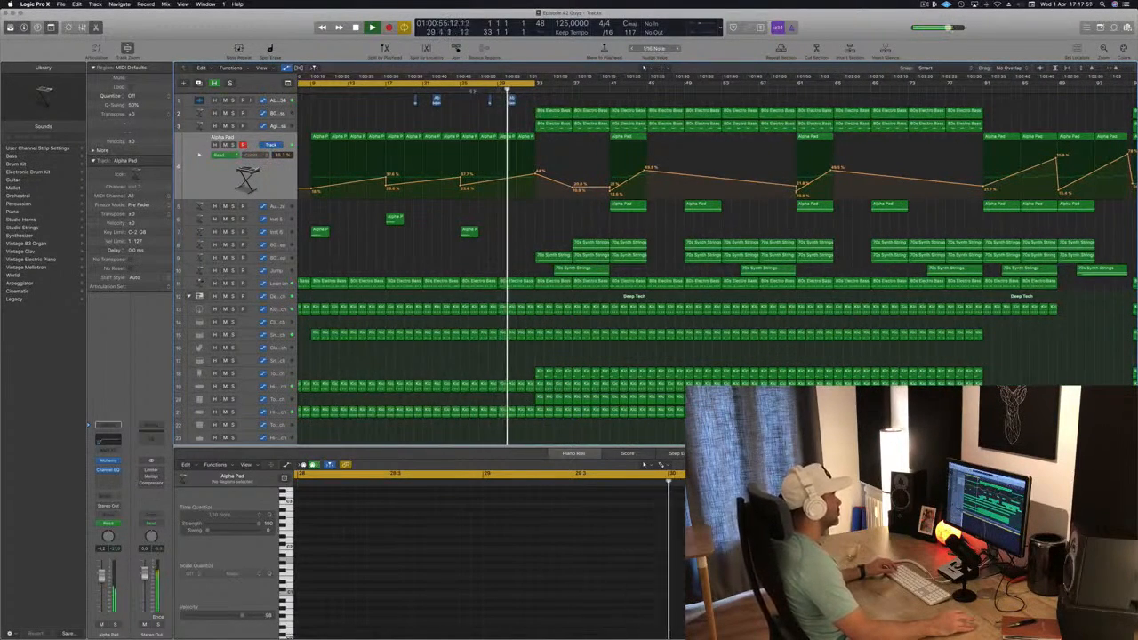
{"action": "left_click", "coordinate": [450, 89]}
{"action": "scroll", "coordinate": [588, 308], "scroll_direction": "up", "scroll_amount": 2}
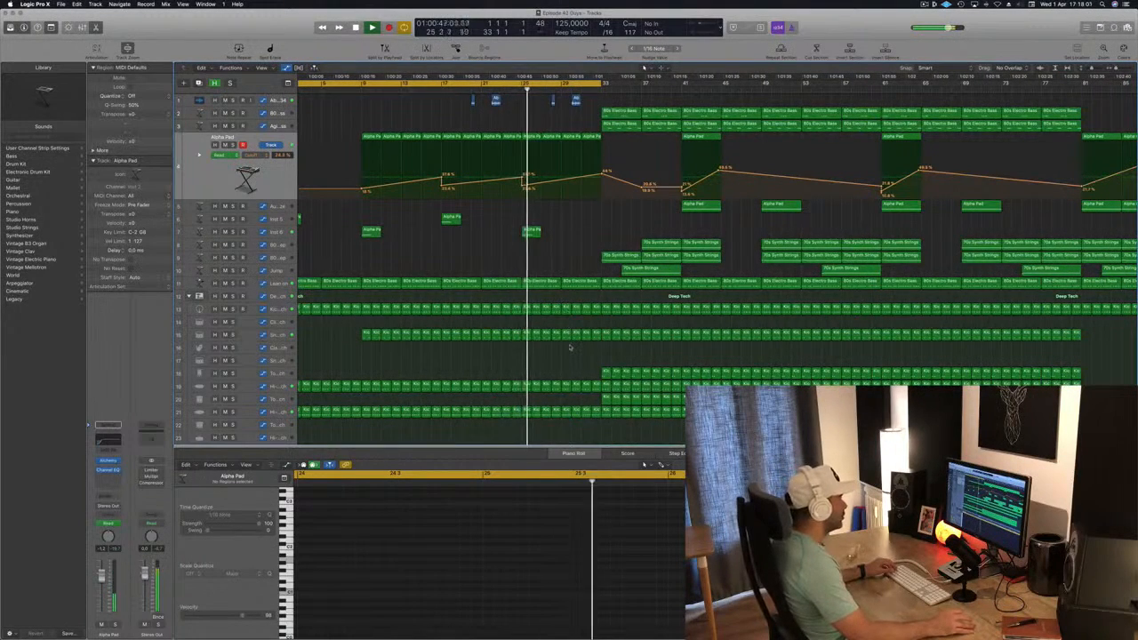
{"action": "left_click_drag", "start_coordinate": [563, 340], "coordinate": [594, 311]}
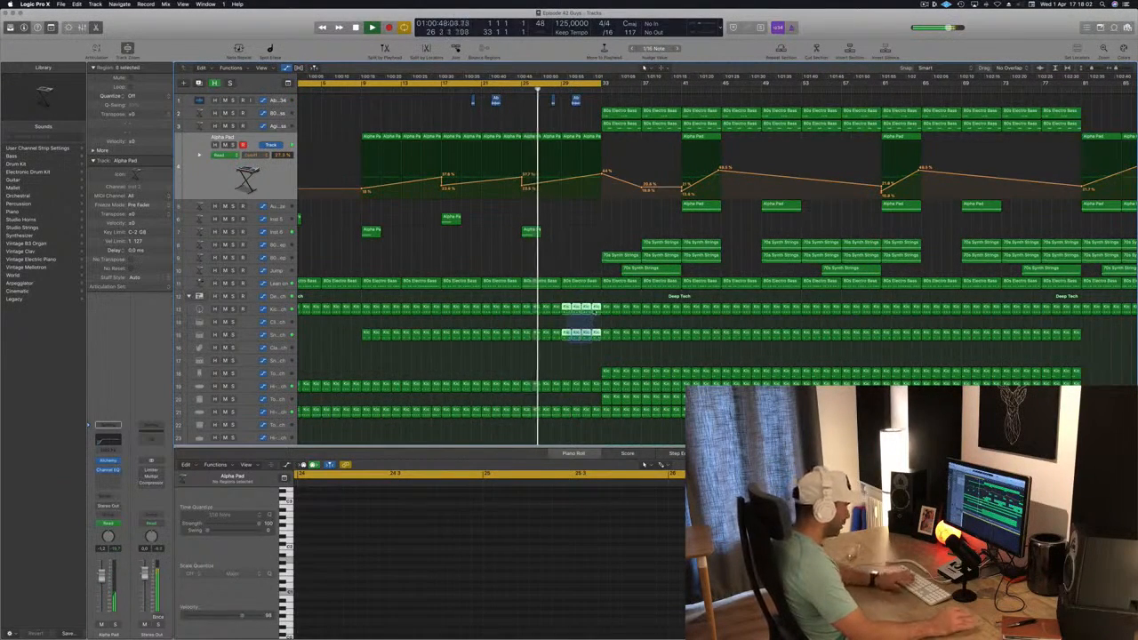
{"action": "key", "text": "Delete"}
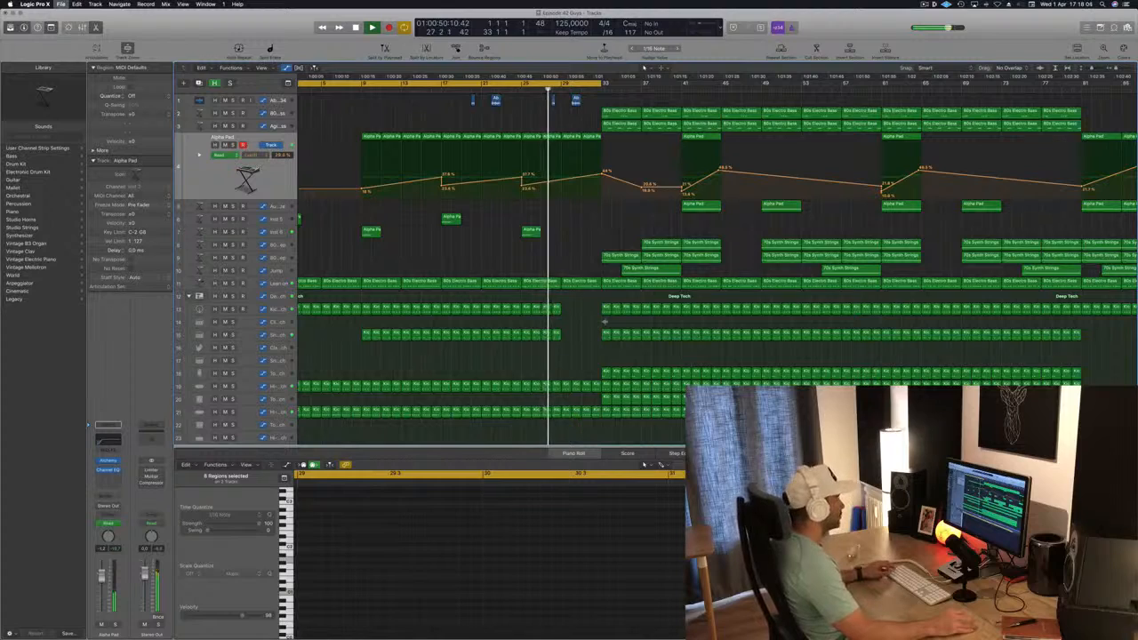
Steepen the Alpha Pad filter automation from bar 29 by raising its point at bar 33
{"action": "scroll", "coordinate": [605, 318], "scroll_direction": "up", "scroll_amount": 4}
{"action": "scroll", "coordinate": [571, 181], "scroll_direction": "down", "scroll_amount": 1}
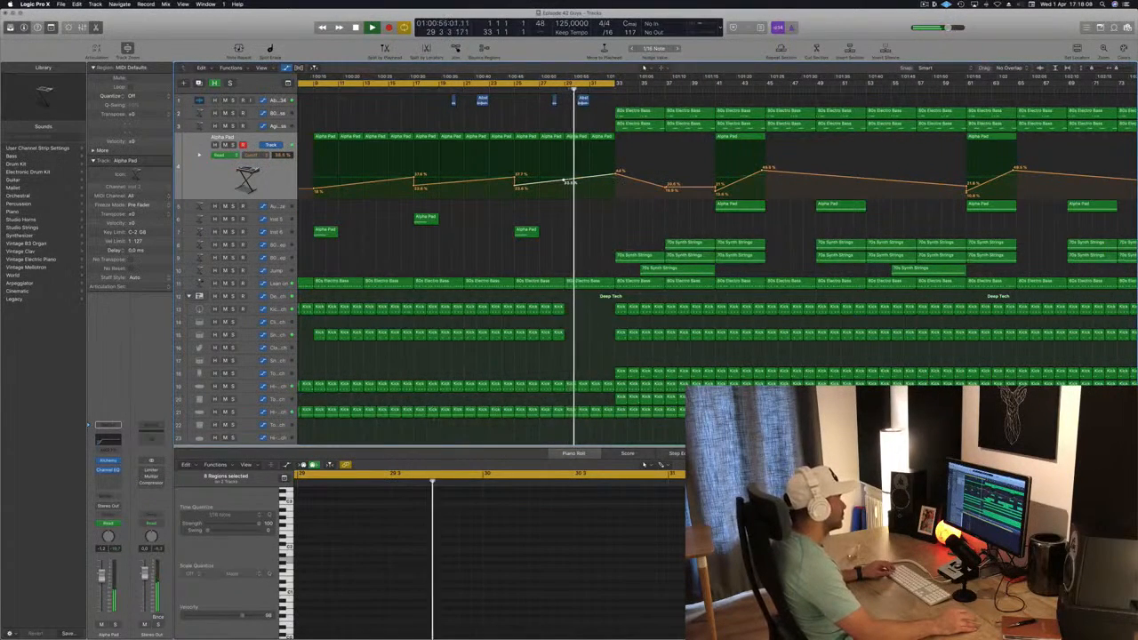
{"action": "left_click_drag", "start_coordinate": [615, 169], "coordinate": [614, 160]}
{"action": "scroll", "coordinate": [620, 165], "scroll_direction": "down", "scroll_amount": 2}
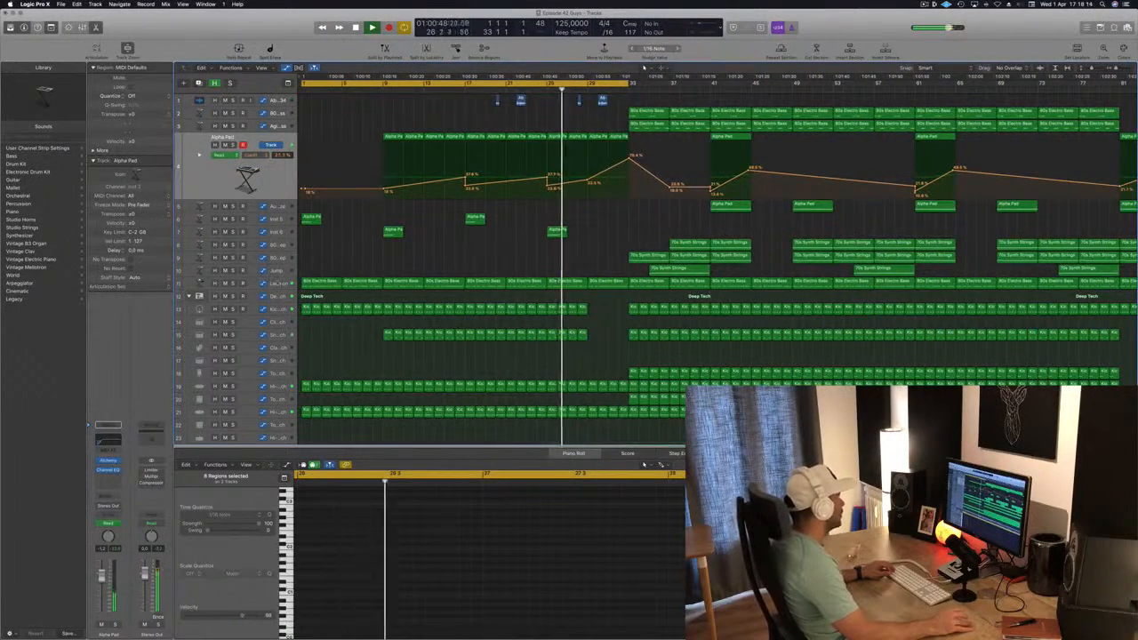
Add filter automation points on the Lean on track that rise from bar 29 to a peak at bar 33 and drop straight back
{"action": "left_click", "coordinate": [588, 281]}
{"action": "left_click", "coordinate": [588, 264]}
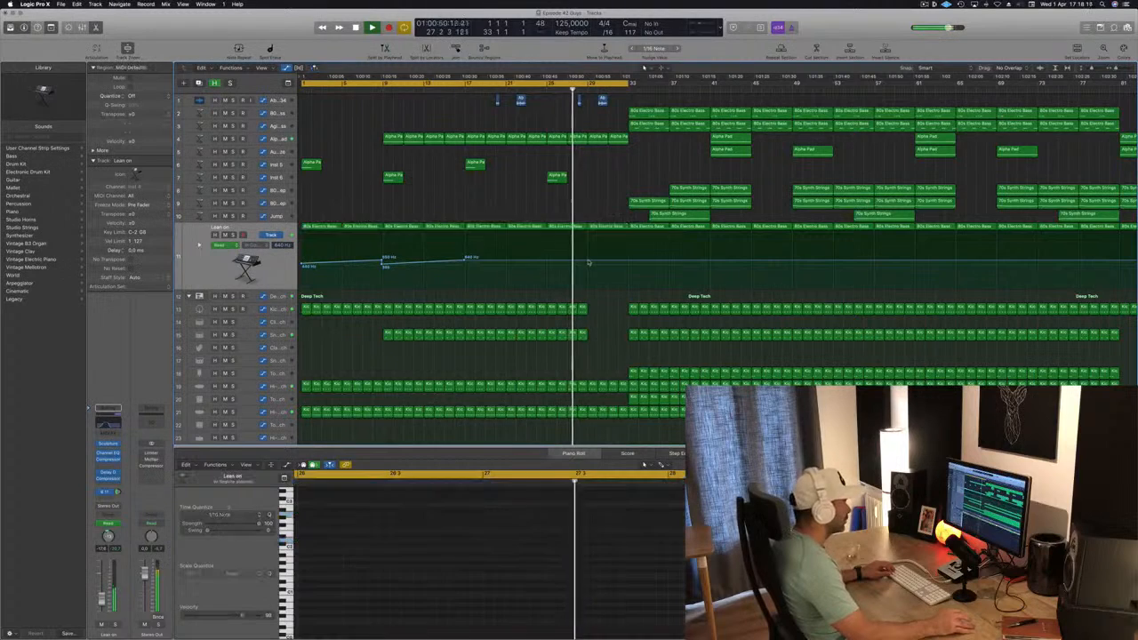
{"action": "left_click", "coordinate": [627, 263]}
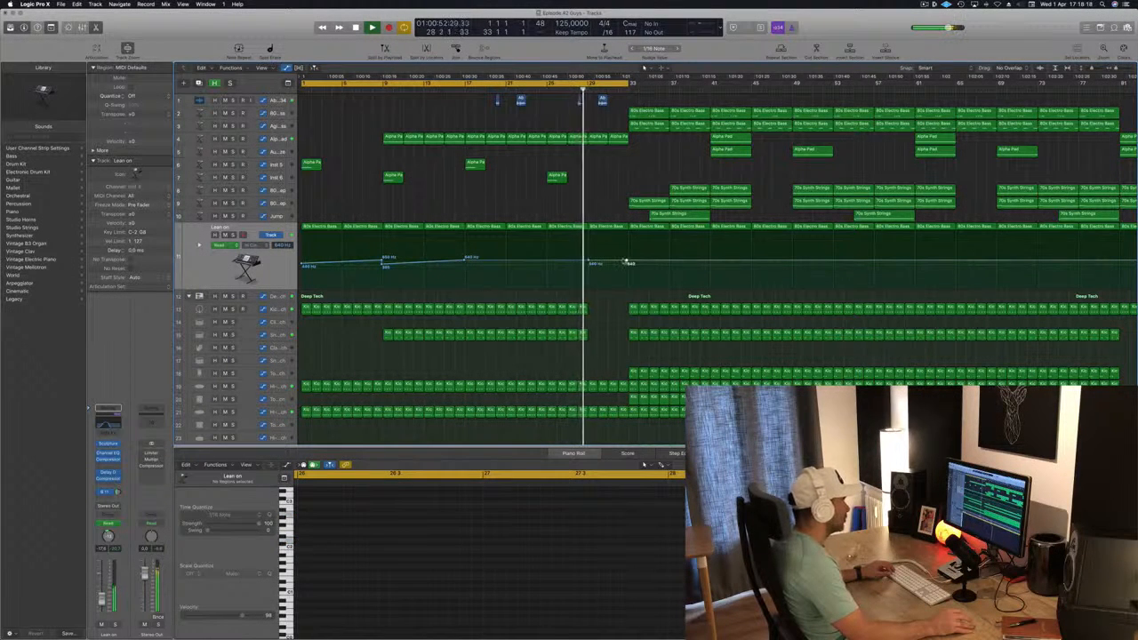
{"action": "mouse_move", "coordinate": [626, 263]}
{"action": "left_mouse_down"}
{"action": "mouse_move", "coordinate": [625, 245]}
{"action": "mouse_move", "coordinate": [588, 259]}
{"action": "mouse_move", "coordinate": [628, 261]}
{"action": "left_mouse_up"}
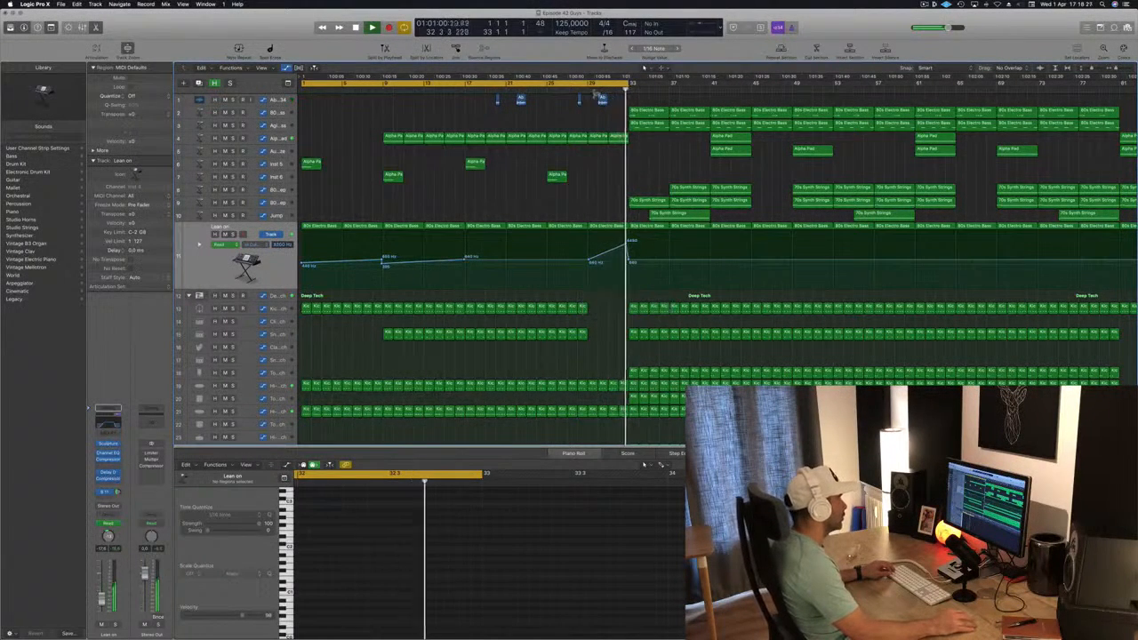
Fill the gap between bars 29 and 33 on the Kick 1 track with four kick regions
{"action": "key", "text": "shift+comma"}
{"action": "key", "text": "shift+comma"}
{"action": "scroll", "coordinate": [592, 324], "scroll_direction": "down", "scroll_amount": 3}
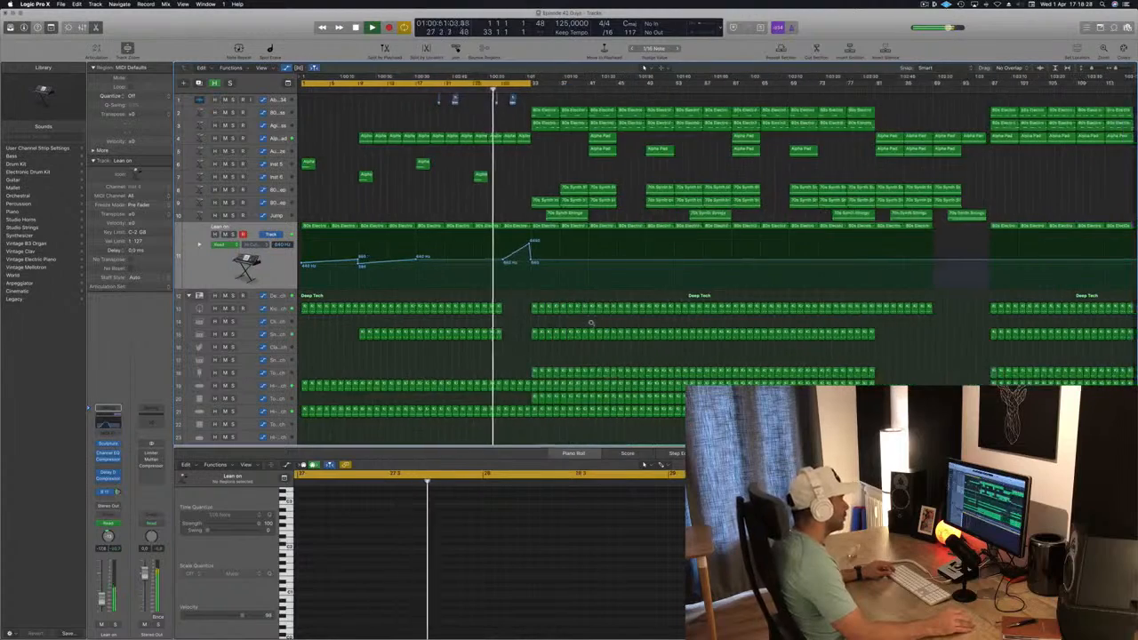
{"action": "scroll", "coordinate": [592, 323], "scroll_direction": "up", "scroll_amount": 5}
{"action": "mouse_move", "coordinate": [679, 306]}
{"action": "left_mouse_down"}
{"action": "mouse_move", "coordinate": [614, 309]}
{"action": "mouse_move", "coordinate": [666, 313]}
{"action": "left_mouse_up"}
{"action": "key", "text": "shift+comma"}
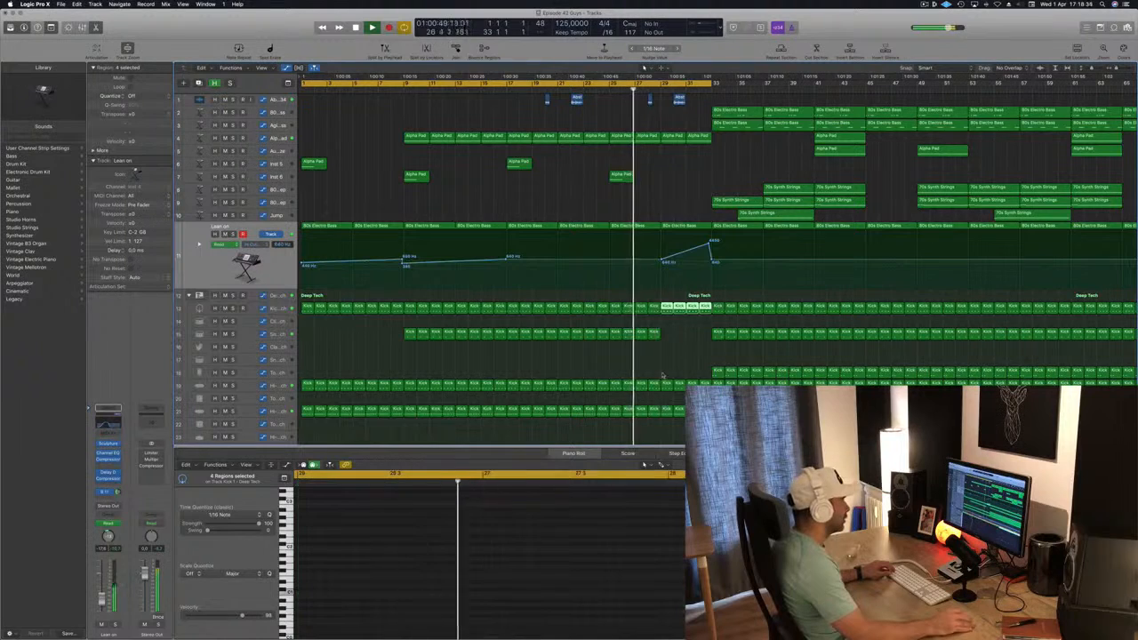
Delete the regions between bars 29 and 33 on both hi-hat tracks and on the ride track
{"action": "left_click_drag", "start_coordinate": [665, 372], "coordinate": [699, 412]}
{"action": "key", "text": "Delete"}
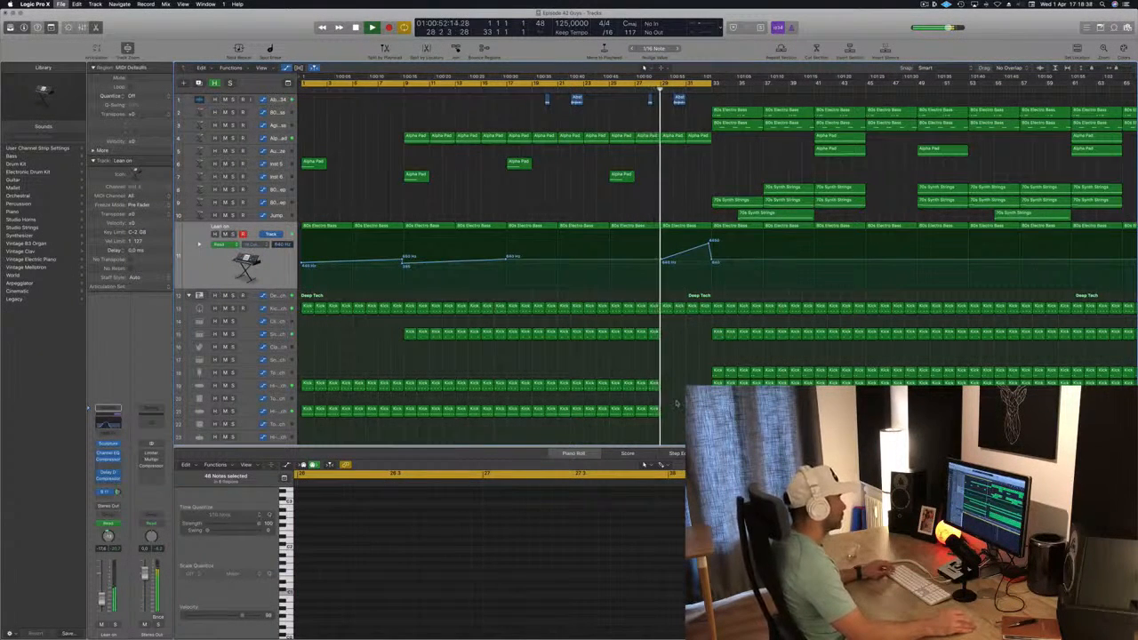
{"action": "key", "text": "super+Left"}
{"action": "scroll", "coordinate": [563, 394], "scroll_direction": "down", "scroll_amount": 3}
{"action": "scroll", "coordinate": [564, 395], "scroll_direction": "down", "scroll_amount": 1}
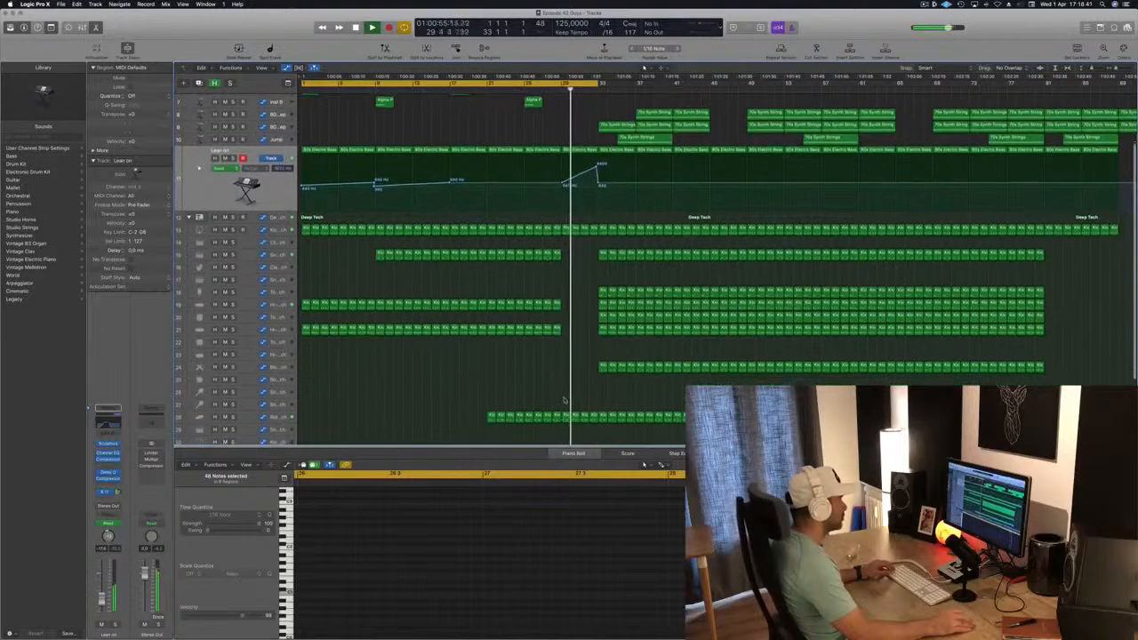
{"action": "left_click_drag", "start_coordinate": [565, 401], "coordinate": [591, 434]}
{"action": "key", "text": "Delete"}
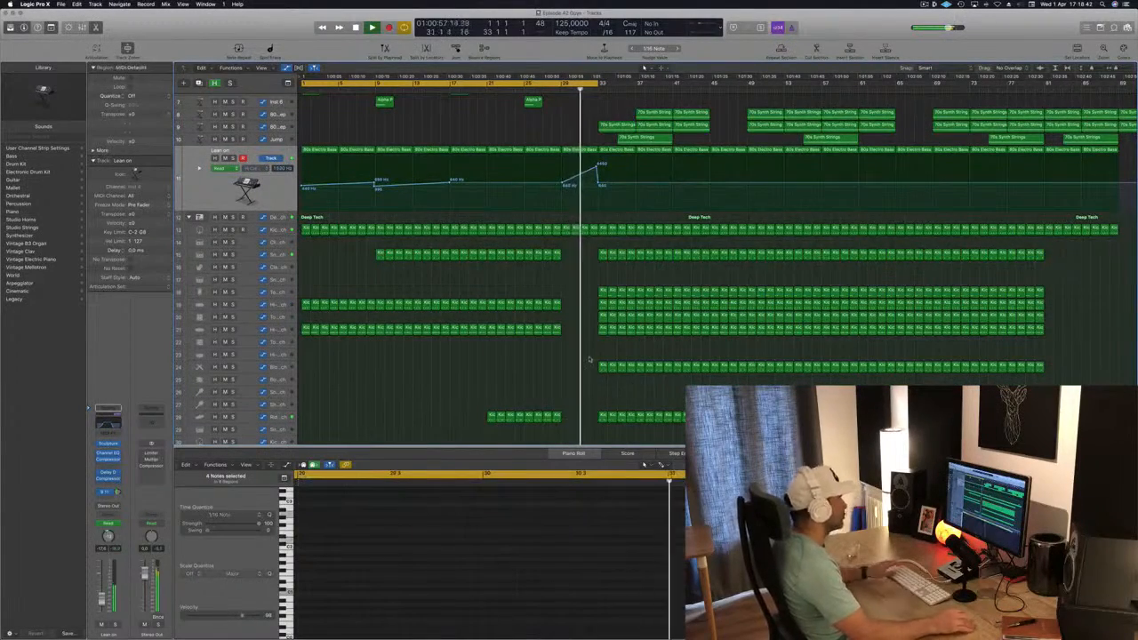
Play the stripped-back section leading into bar 33 repeatedly, and stop with the playhead at bar 28
{"action": "scroll", "coordinate": [587, 267], "scroll_direction": "up", "scroll_amount": 5}
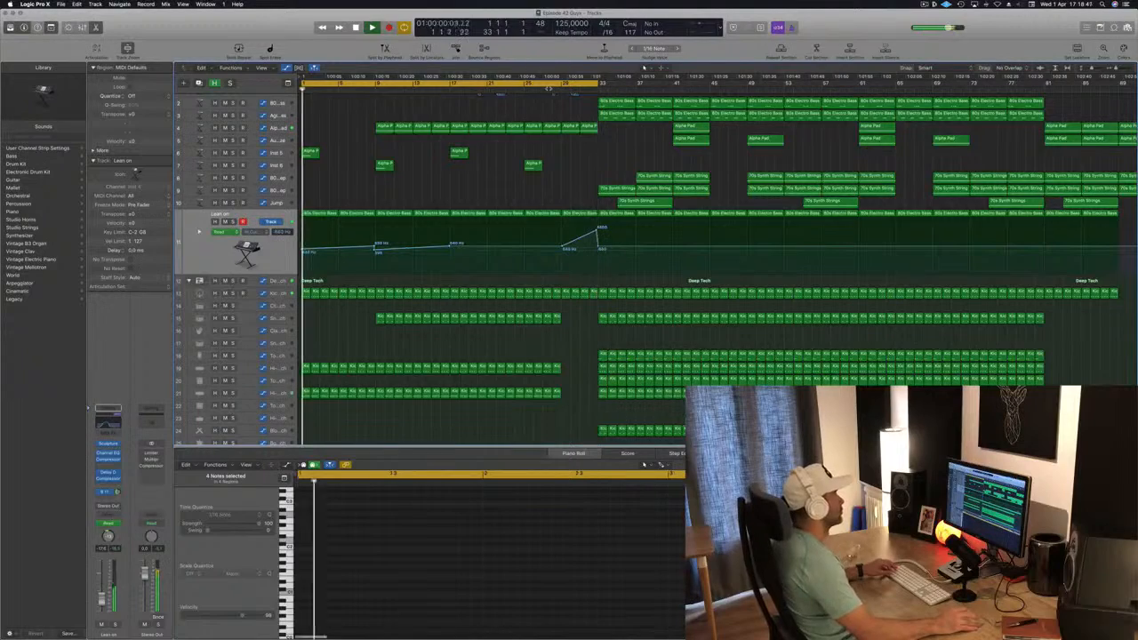
{"action": "left_click", "coordinate": [548, 89]}
{"action": "scroll", "coordinate": [502, 170], "scroll_direction": "left", "scroll_amount": 1}
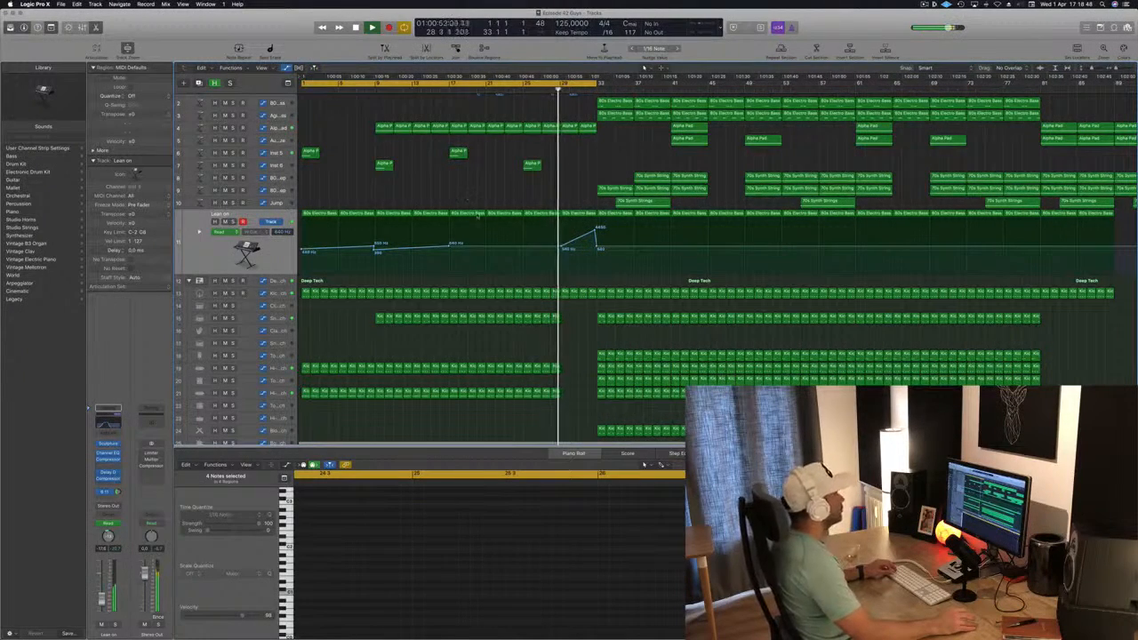
{"action": "scroll", "coordinate": [485, 205], "scroll_direction": "down", "scroll_amount": 3}
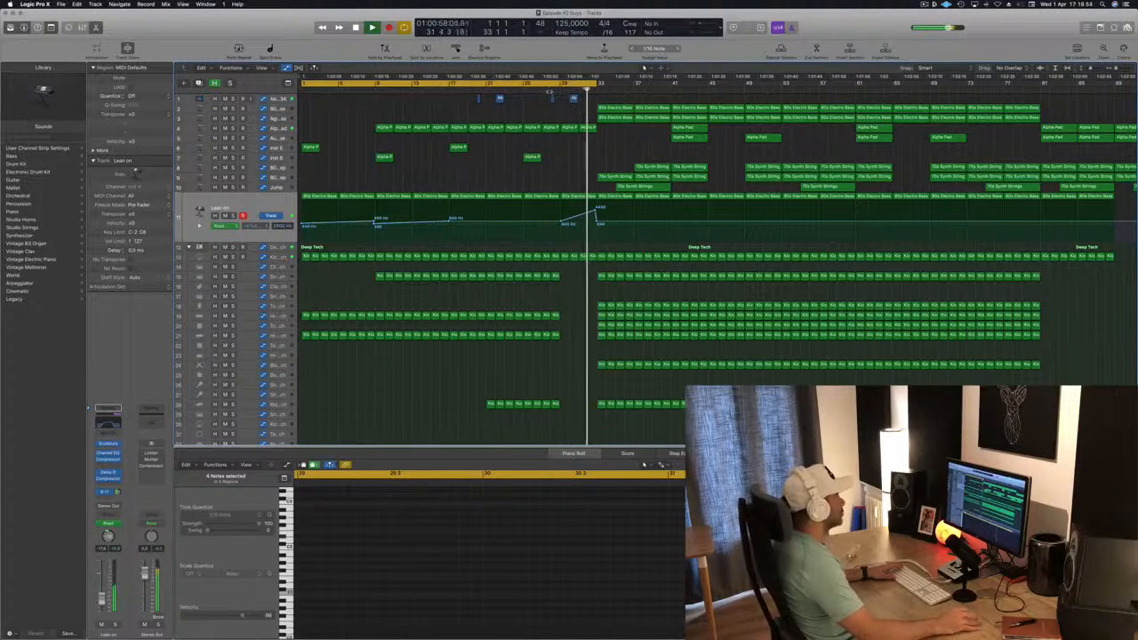
{"action": "left_click", "coordinate": [543, 89]}
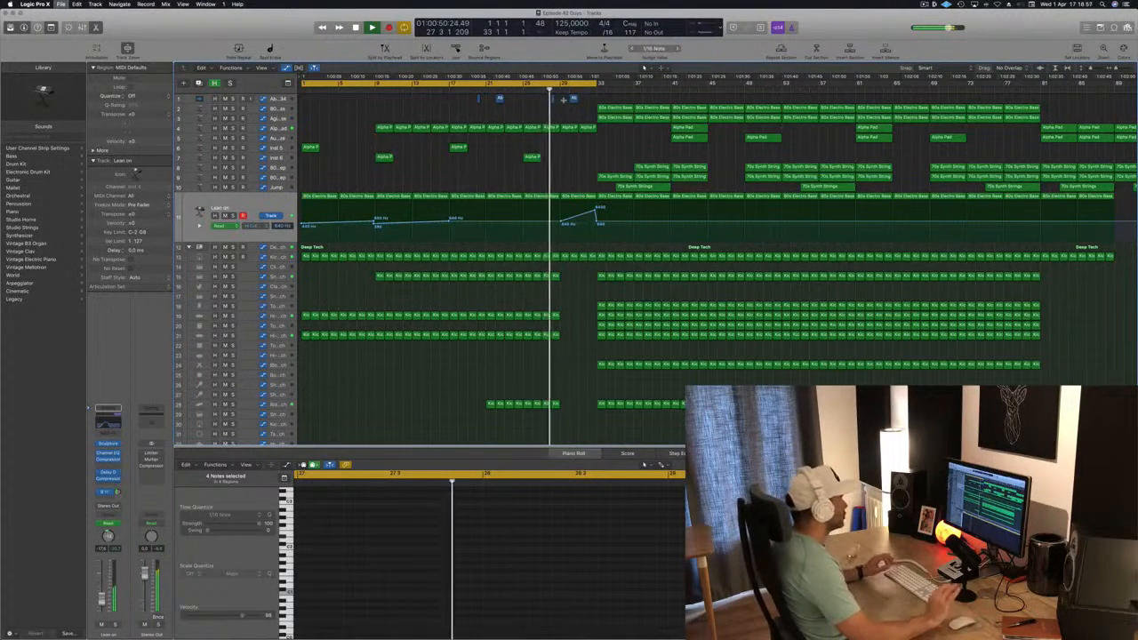
{"action": "left_click", "coordinate": [925, 5]}
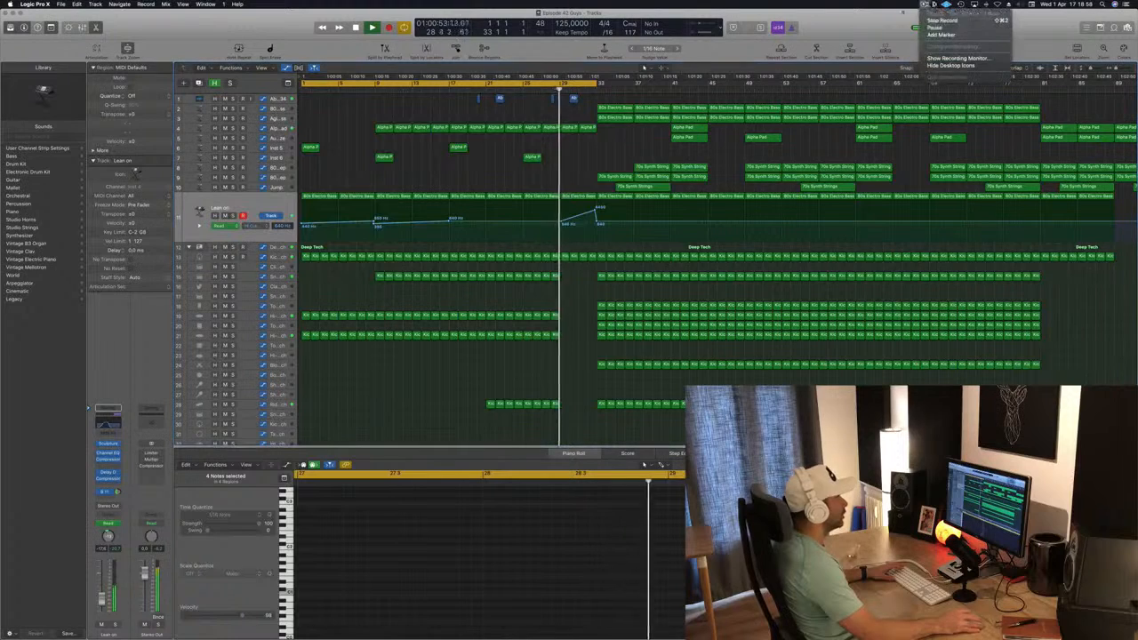
{"action": "left_click", "coordinate": [541, 198]}
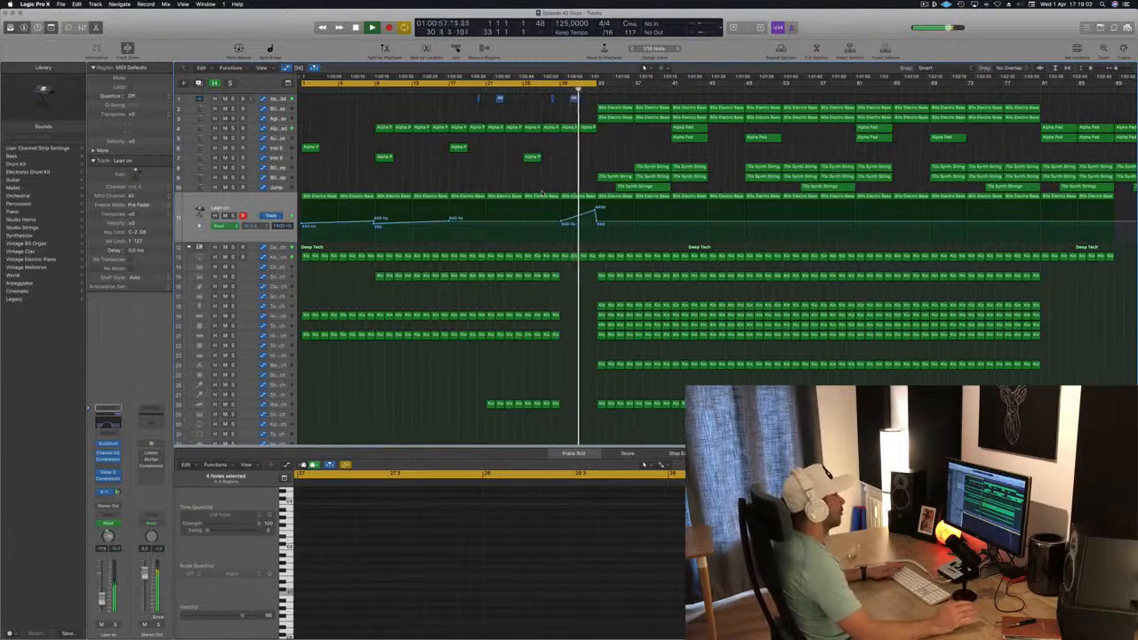
{"action": "left_click", "coordinate": [550, 89]}
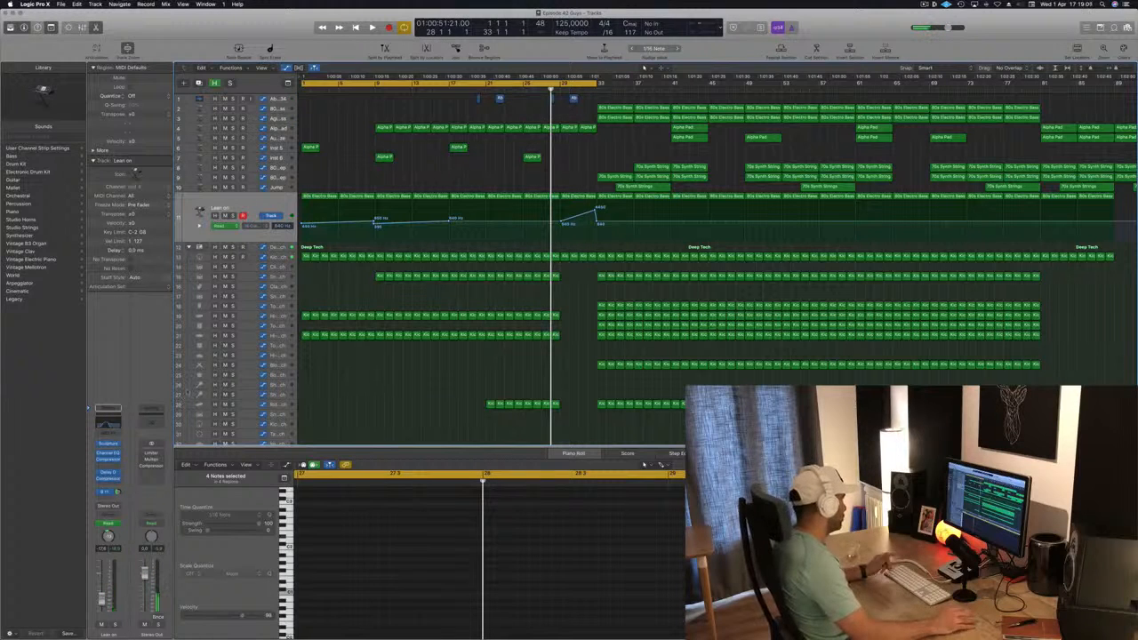
Insert a Channel EQ on the Stereo Out channel and move it to the first effect slot, with the Limiter last
{"action": "left_click", "coordinate": [153, 424]}
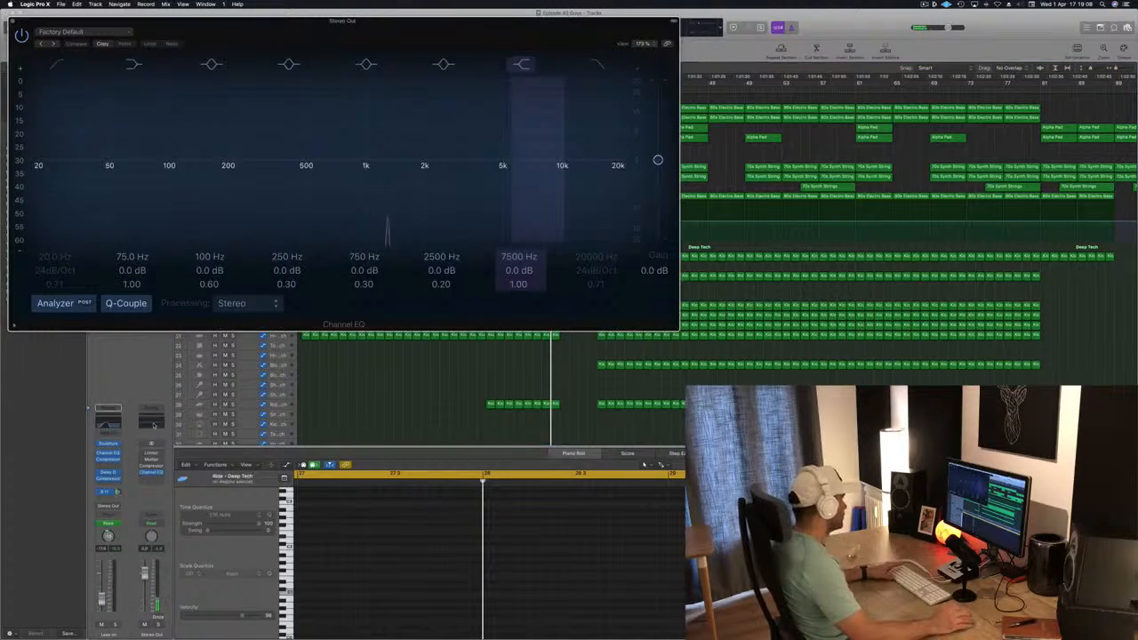
{"action": "left_click_drag", "start_coordinate": [153, 474], "coordinate": [154, 456]}
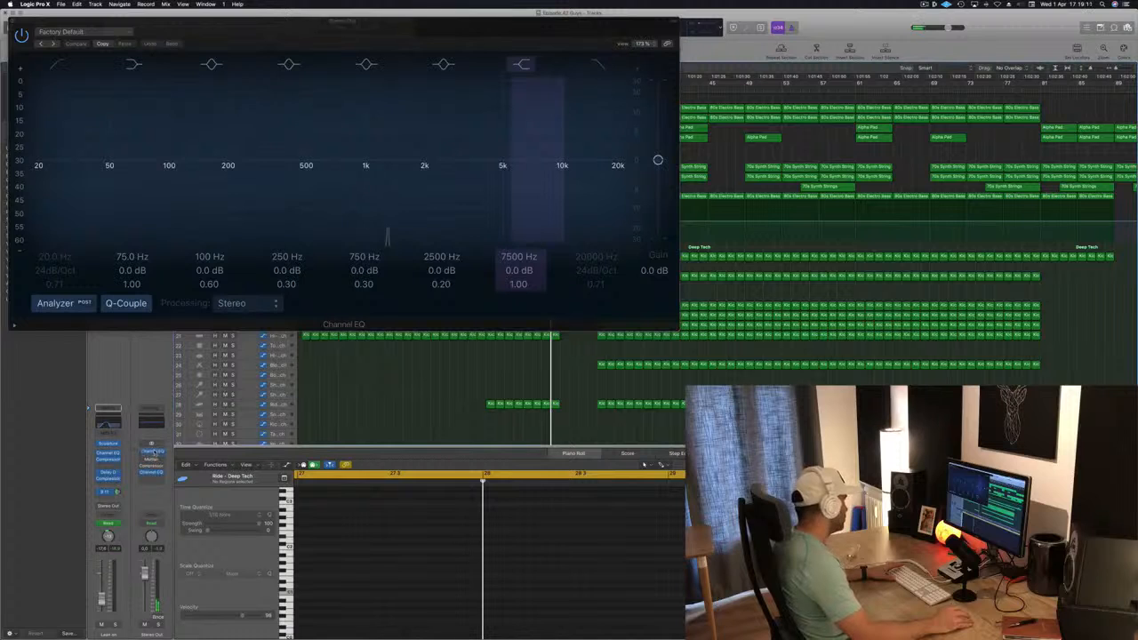
{"action": "left_click", "coordinate": [153, 454]}
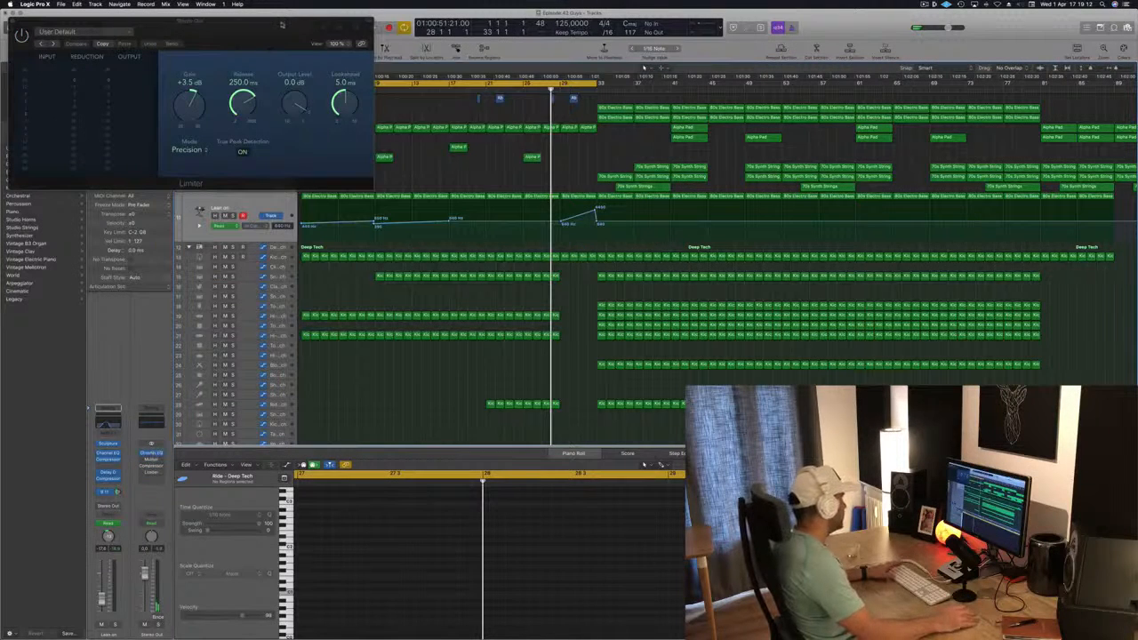
Open the Stereo Out Channel EQ, move its window aside and close the Limiter window
{"action": "left_click_drag", "start_coordinate": [281, 24], "coordinate": [669, 104]}
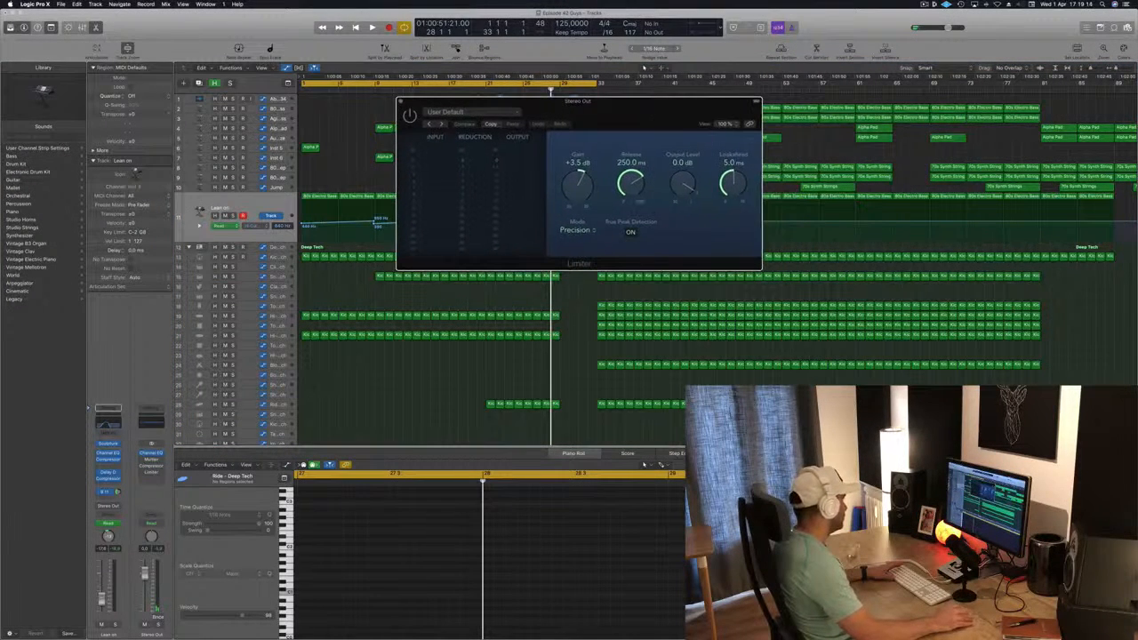
{"action": "left_click", "coordinate": [151, 454]}
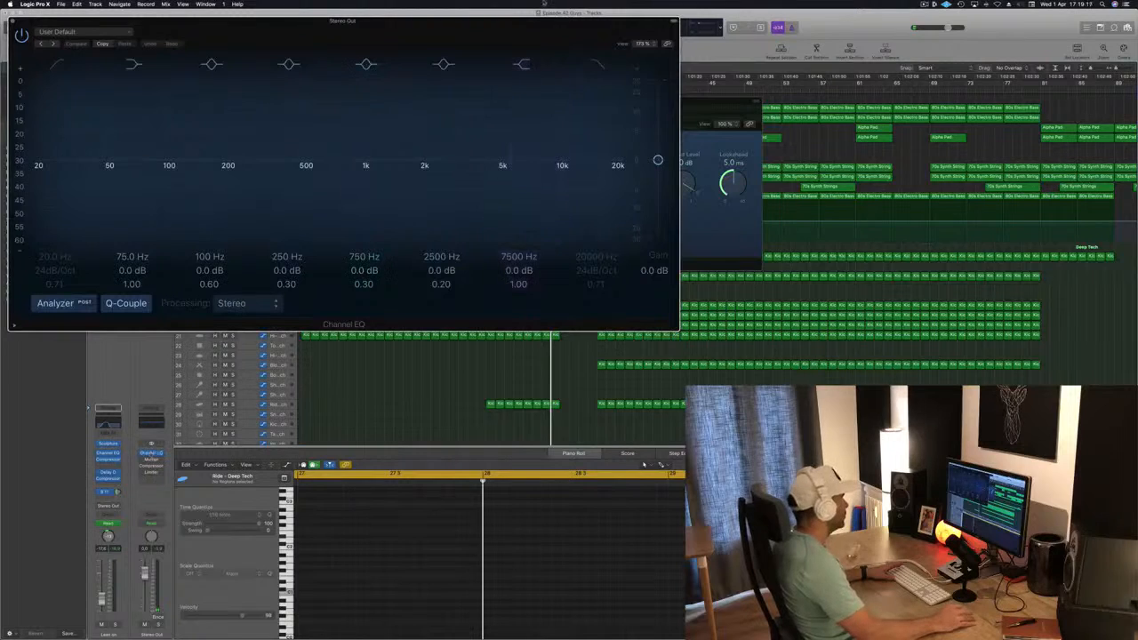
{"action": "left_click_drag", "start_coordinate": [547, 46], "coordinate": [1135, 189]}
{"action": "left_click_drag", "start_coordinate": [668, 102], "coordinate": [639, 95]}
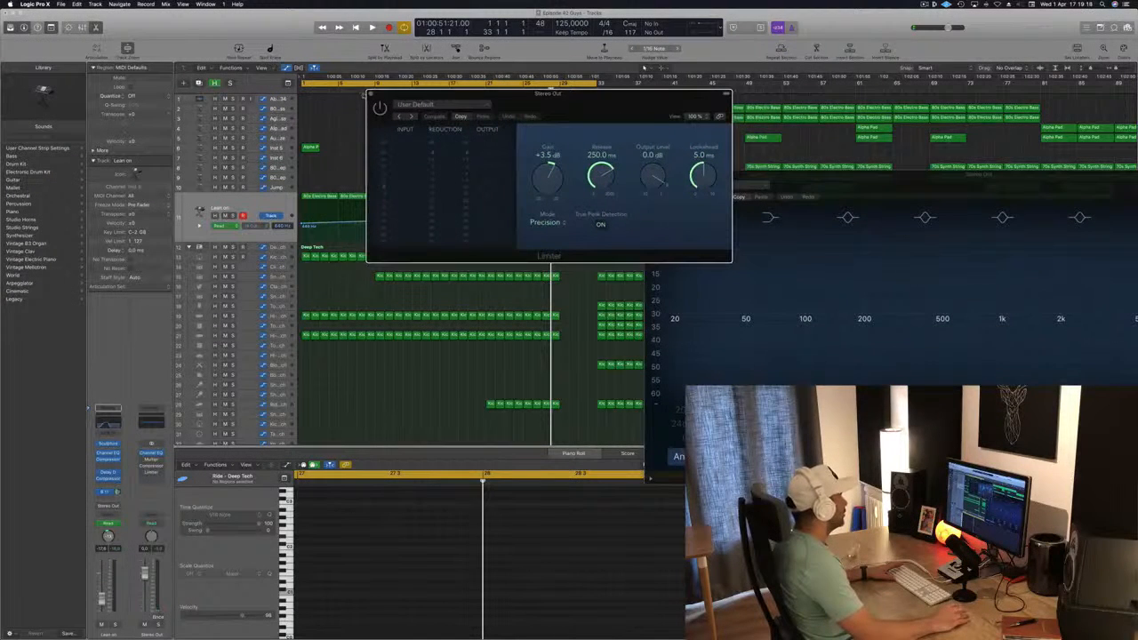
{"action": "left_click", "coordinate": [370, 94]}
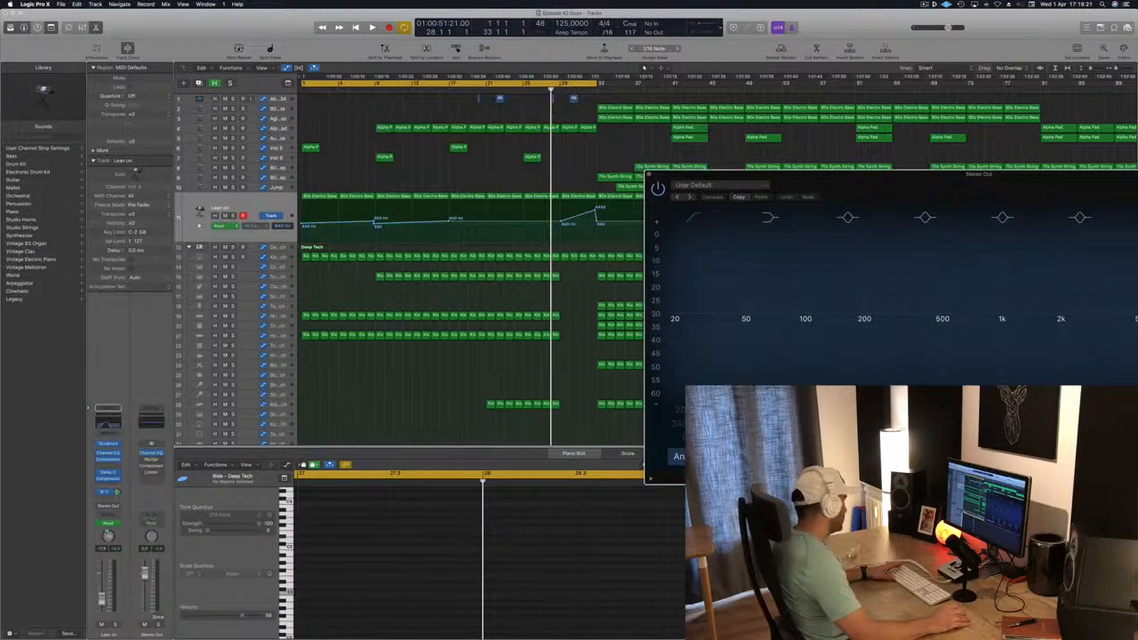
{"action": "right_click", "coordinate": [159, 504]}
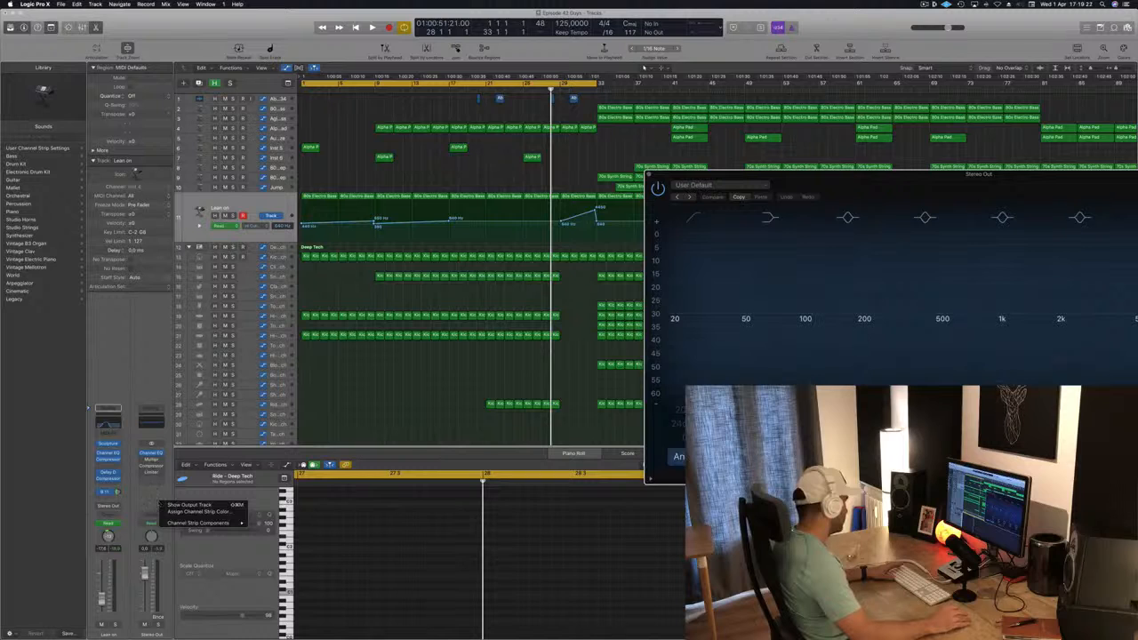
{"action": "right_click", "coordinate": [155, 634]}
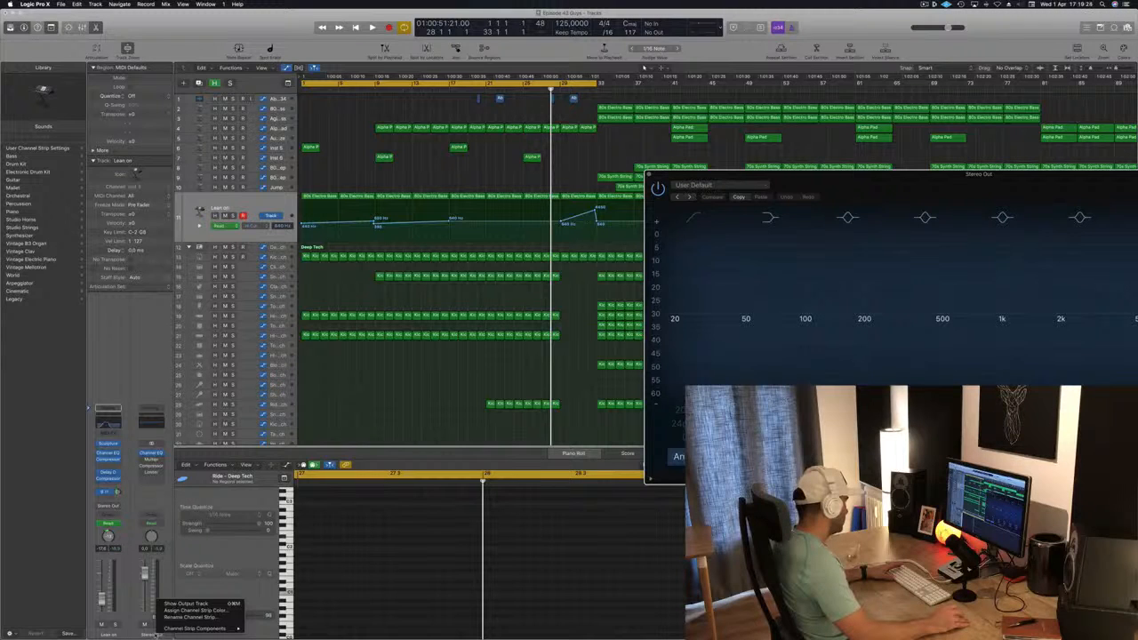
{"action": "mouse_move", "coordinate": [174, 628]}
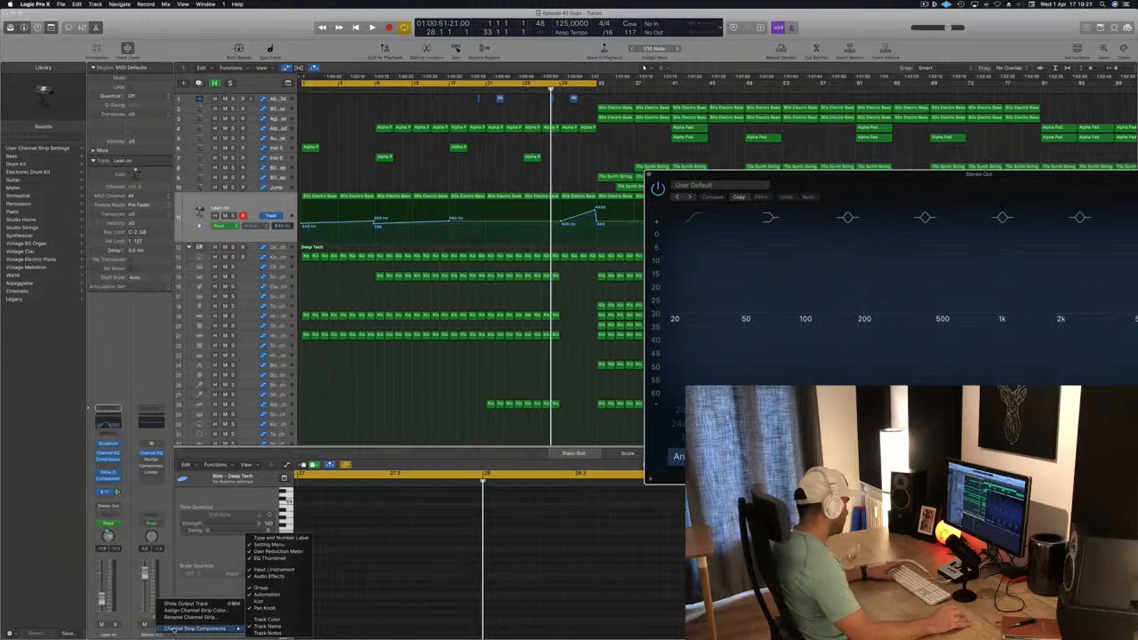
{"action": "left_click", "coordinate": [166, 308]}
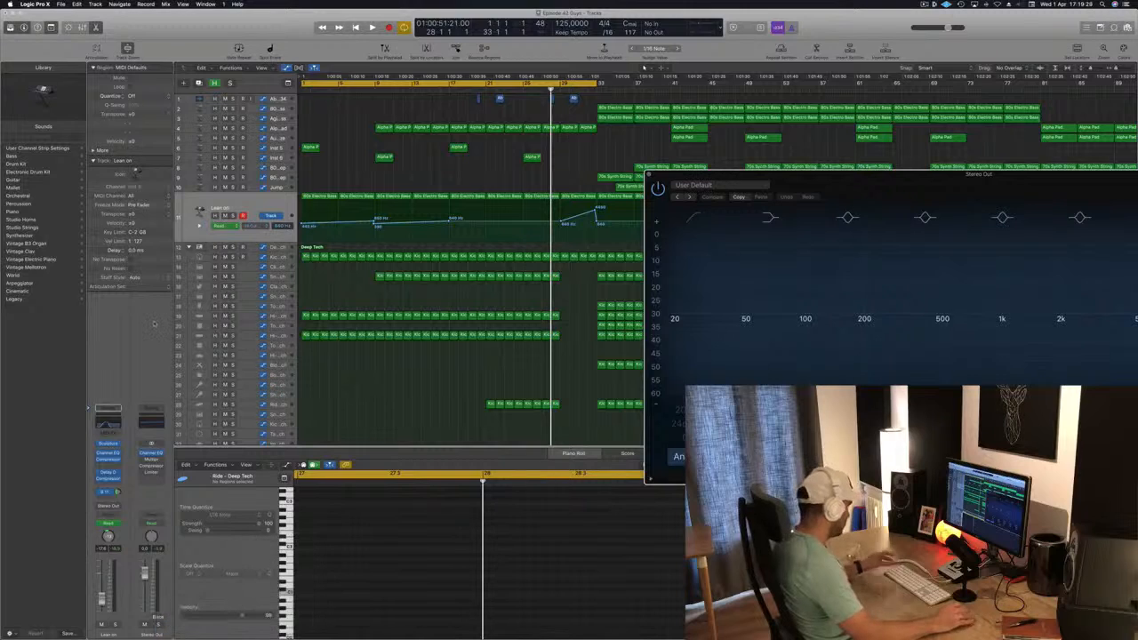
Show the mixer, create an arrangement track for the Stereo Out channel and set its automation mode to Touch, keeping the EQ window clear
{"action": "key", "text": "x"}
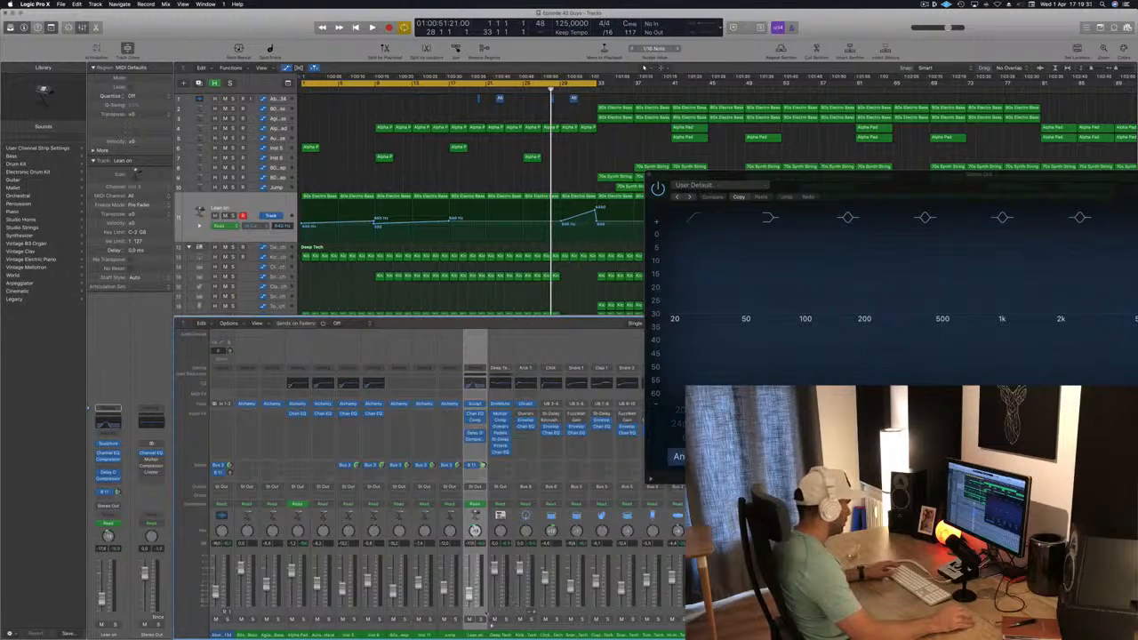
{"action": "left_click_drag", "start_coordinate": [913, 175], "coordinate": [313, 71]}
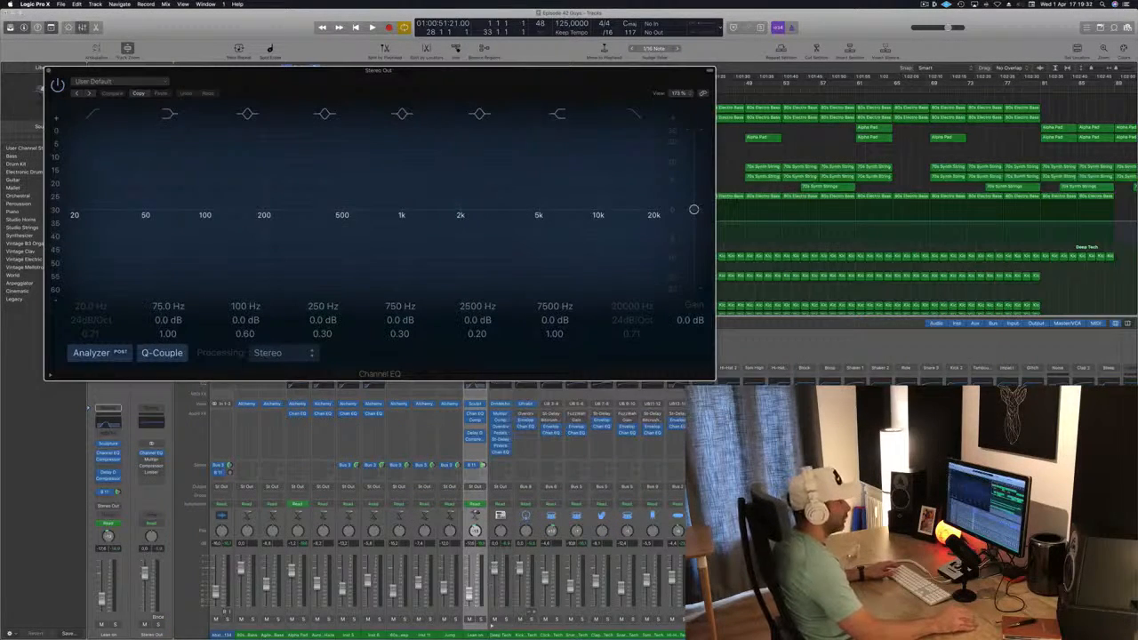
{"action": "scroll", "coordinate": [474, 530], "scroll_direction": "right", "scroll_amount": 10}
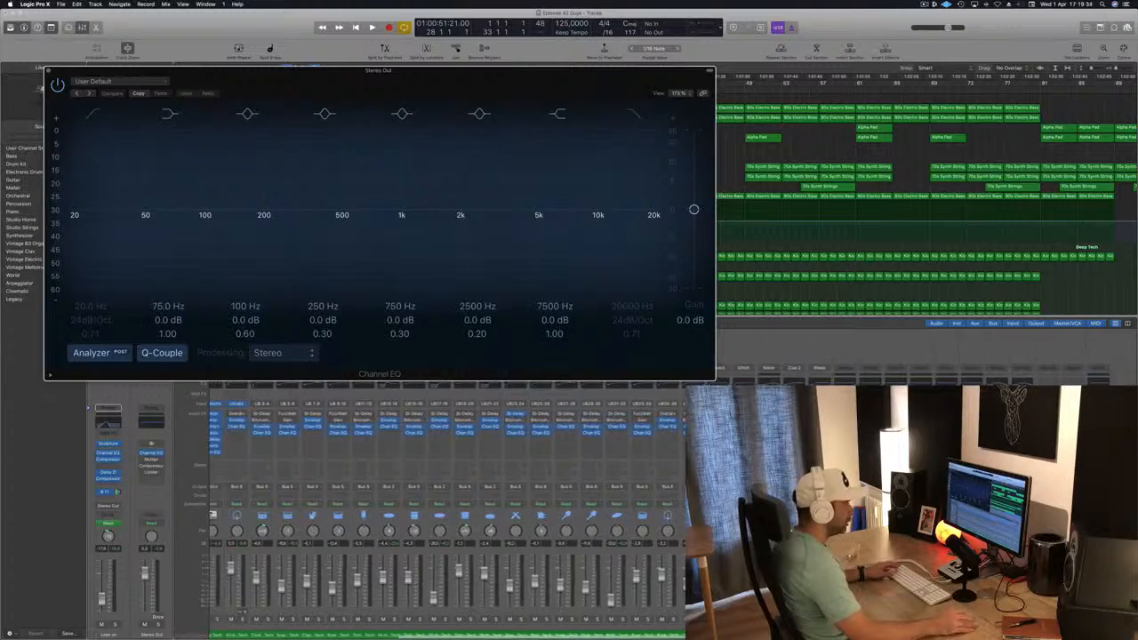
{"action": "key", "text": "super+w"}
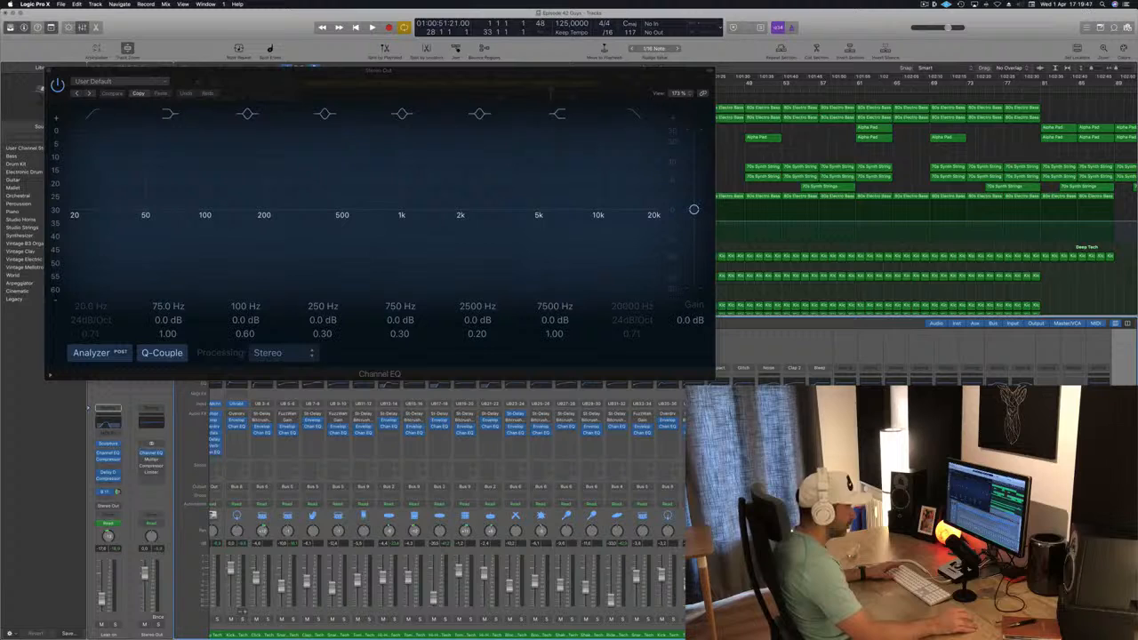
{"action": "left_click", "coordinate": [1099, 350]}
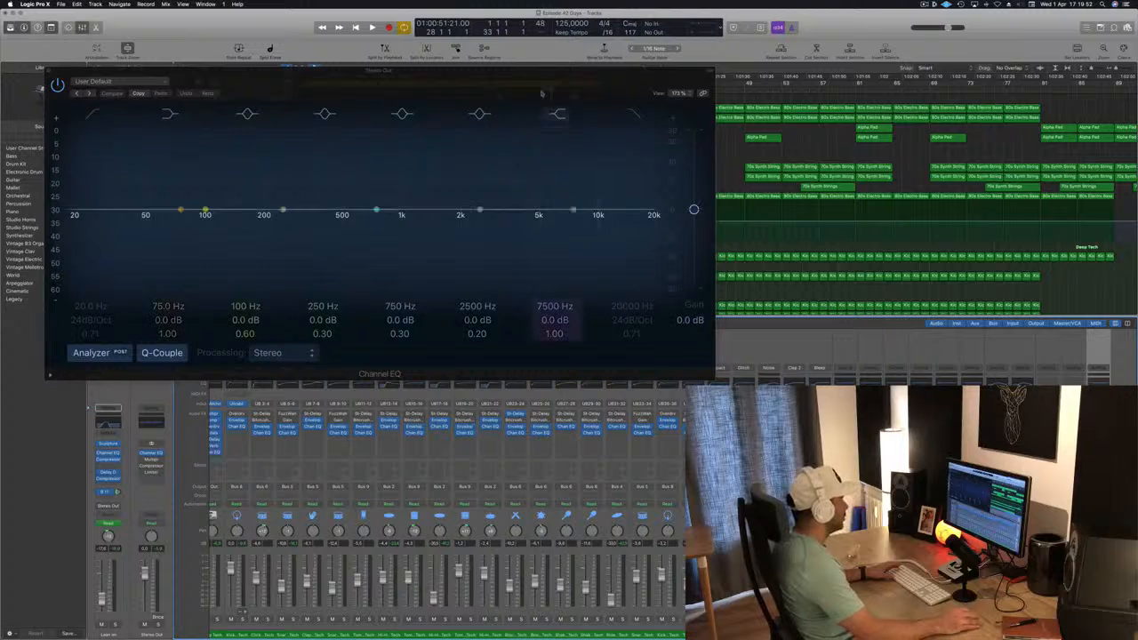
{"action": "left_click_drag", "start_coordinate": [540, 90], "coordinate": [757, 82]}
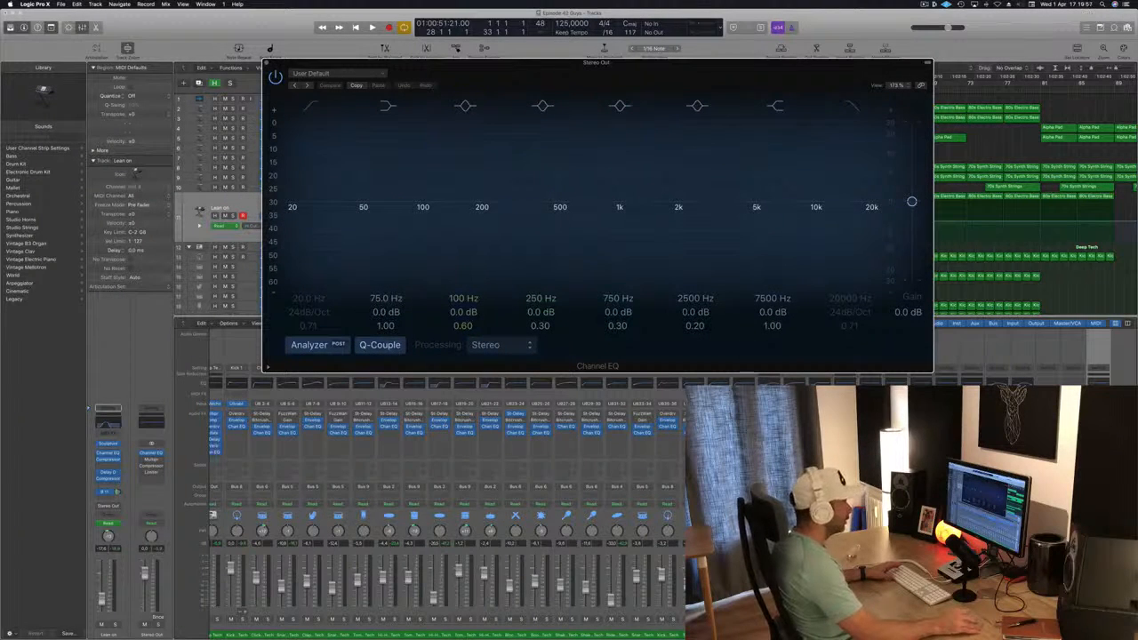
{"action": "key", "text": "super+w"}
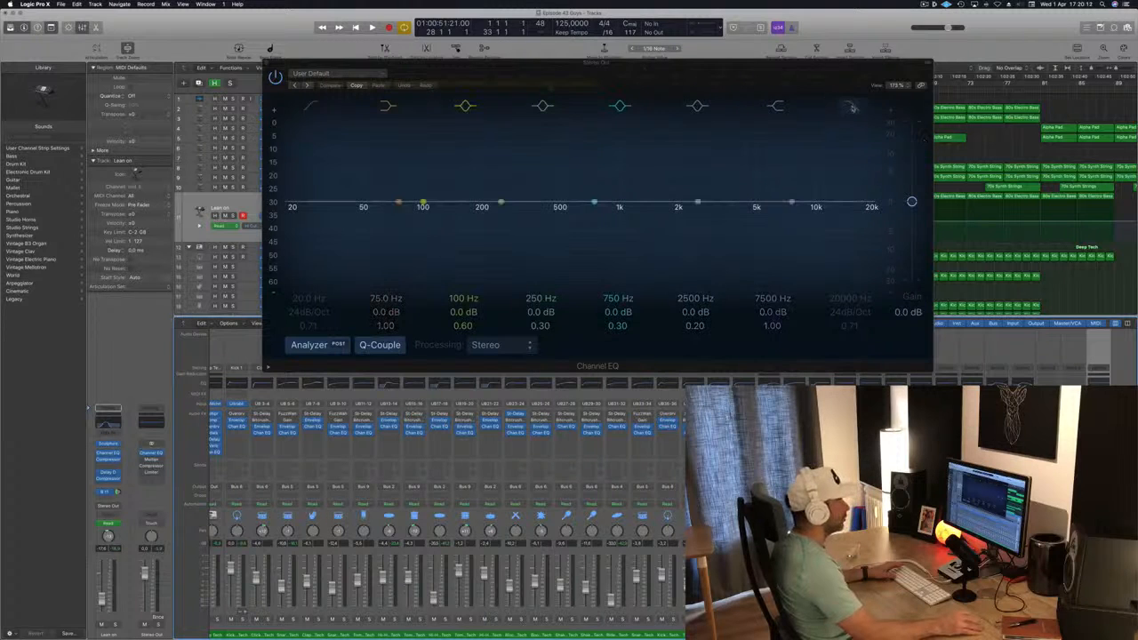
Enable the high-cut band on the Stereo Out Channel EQ at 16800 Hz with a 48 dB/Oct slope and a Q of 0.60
{"action": "left_click", "coordinate": [851, 107]}
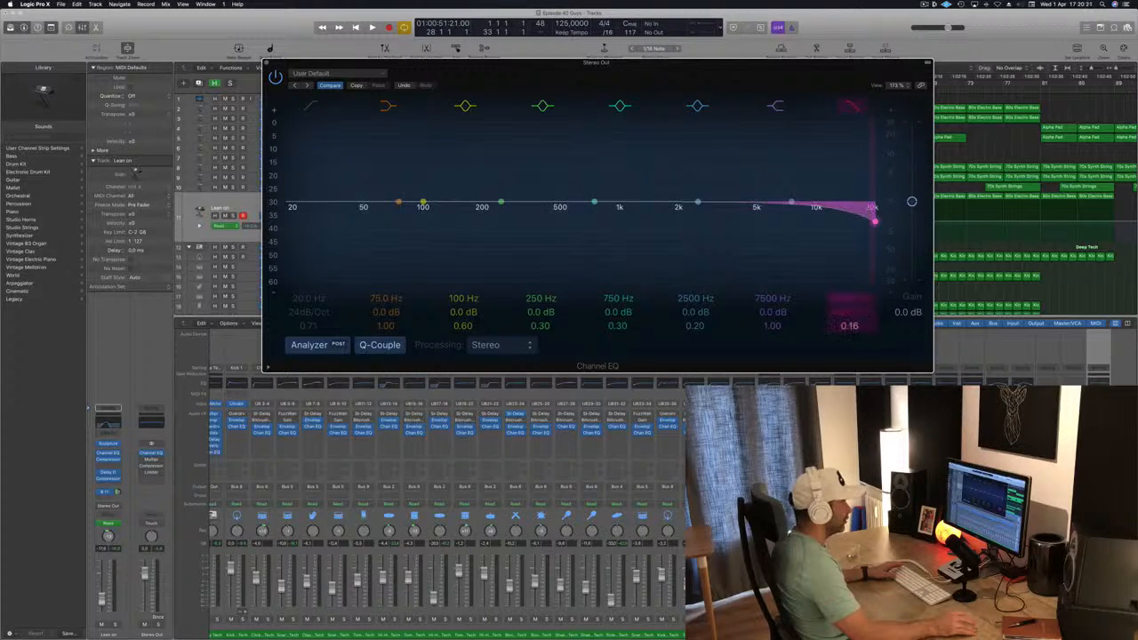
{"action": "mouse_move", "coordinate": [849, 328]}
{"action": "left_mouse_down"}
{"action": "mouse_move", "coordinate": [848, 282]}
{"action": "mouse_move", "coordinate": [849, 334]}
{"action": "left_mouse_up"}
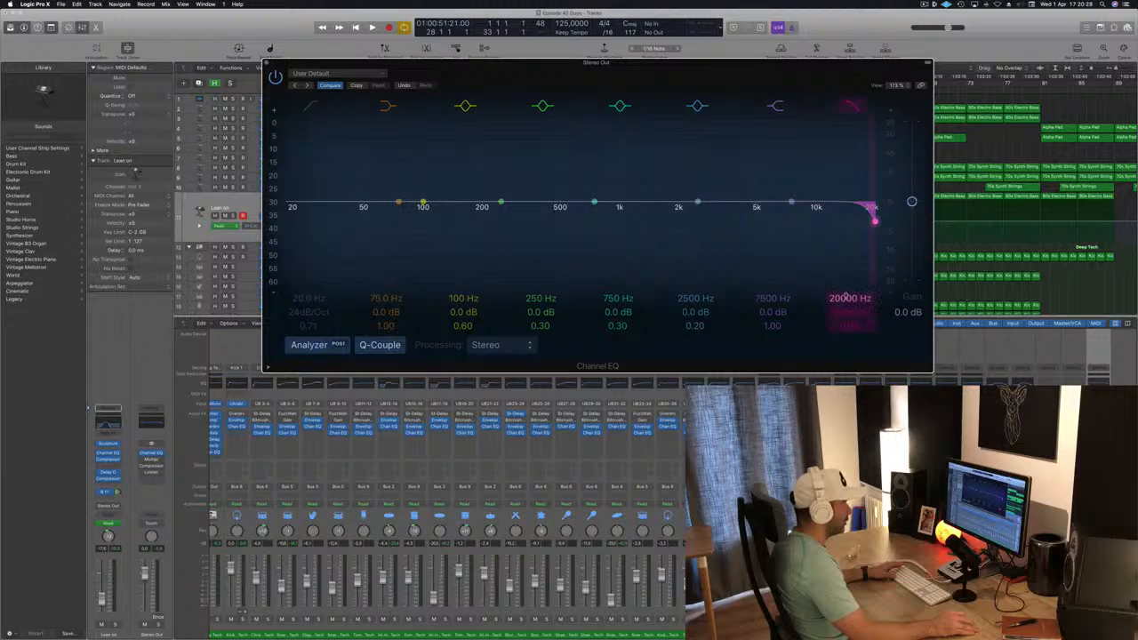
{"action": "mouse_move", "coordinate": [849, 297]}
{"action": "left_mouse_down"}
{"action": "mouse_move", "coordinate": [848, 346]}
{"action": "mouse_move", "coordinate": [849, 304]}
{"action": "left_mouse_up"}
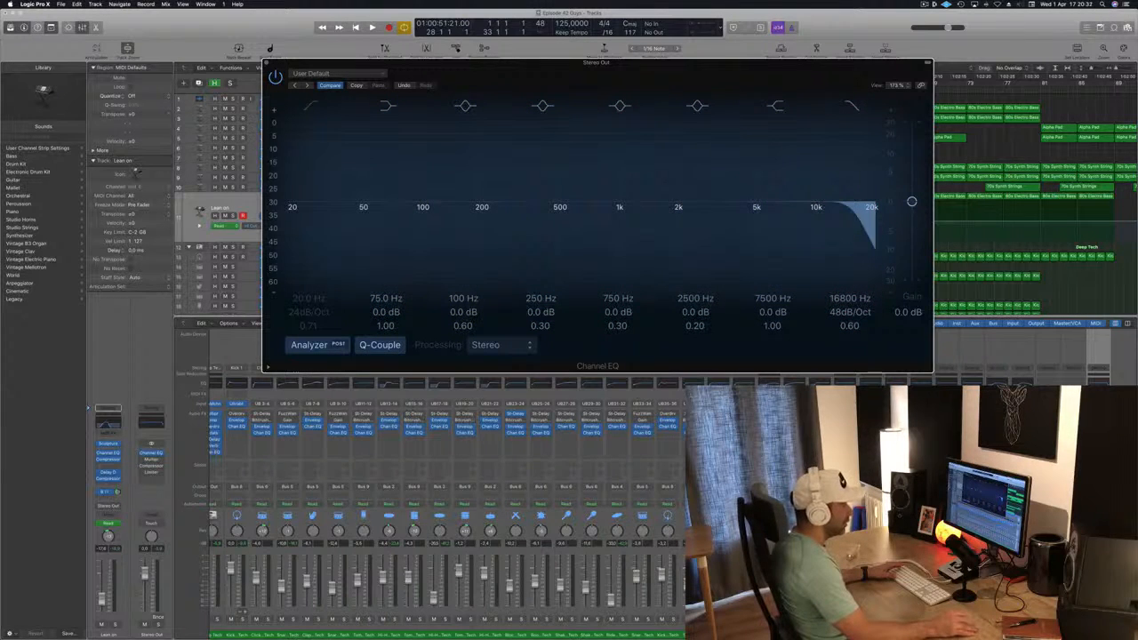
Activate Touch automation on Stereo Out, record a short high-cut frequency sweep from the song start, and close the Channel EQ window
{"action": "left_click", "coordinate": [151, 524]}
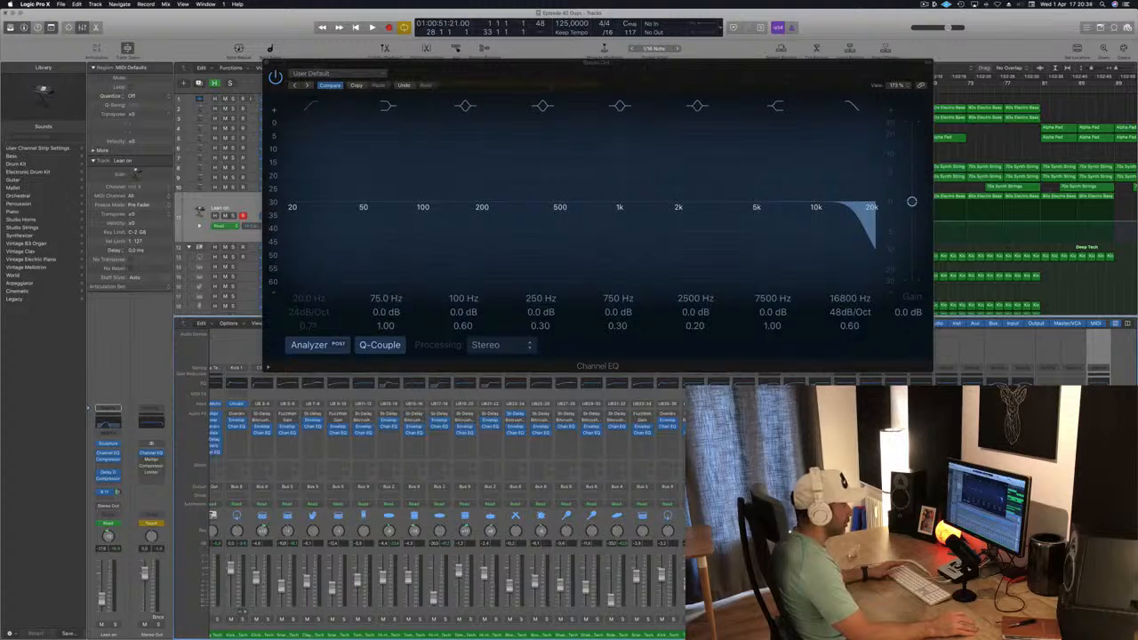
{"action": "key", "text": "space"}
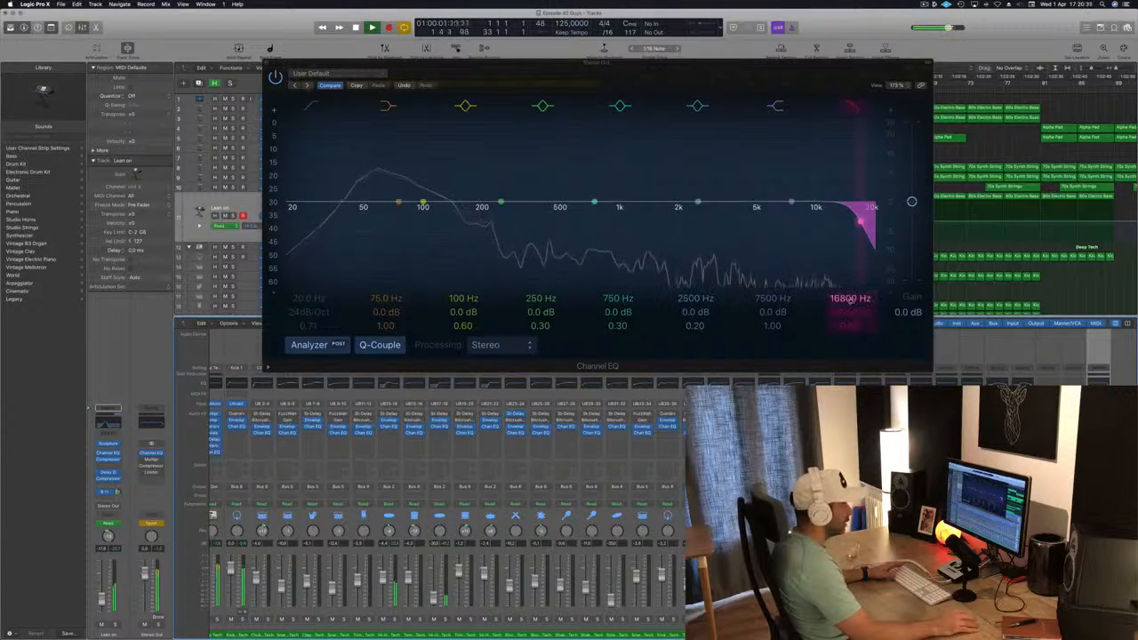
{"action": "mouse_move", "coordinate": [861, 220]}
{"action": "left_mouse_down"}
{"action": "mouse_move", "coordinate": [491, 220]}
{"action": "mouse_move", "coordinate": [861, 220]}
{"action": "left_mouse_up"}
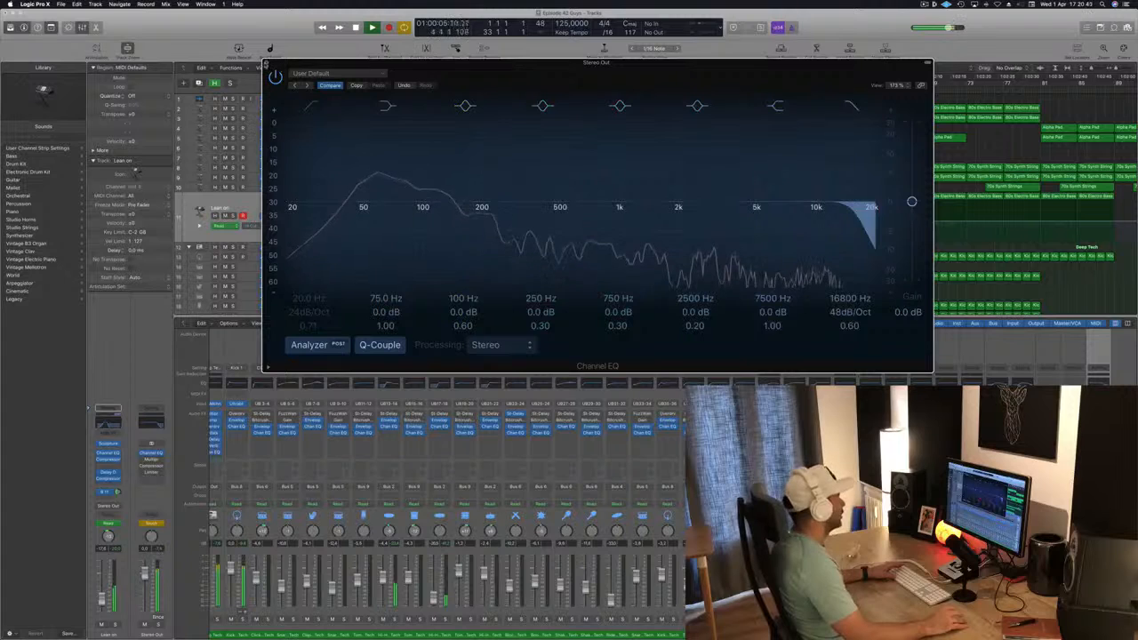
{"action": "left_click", "coordinate": [270, 64]}
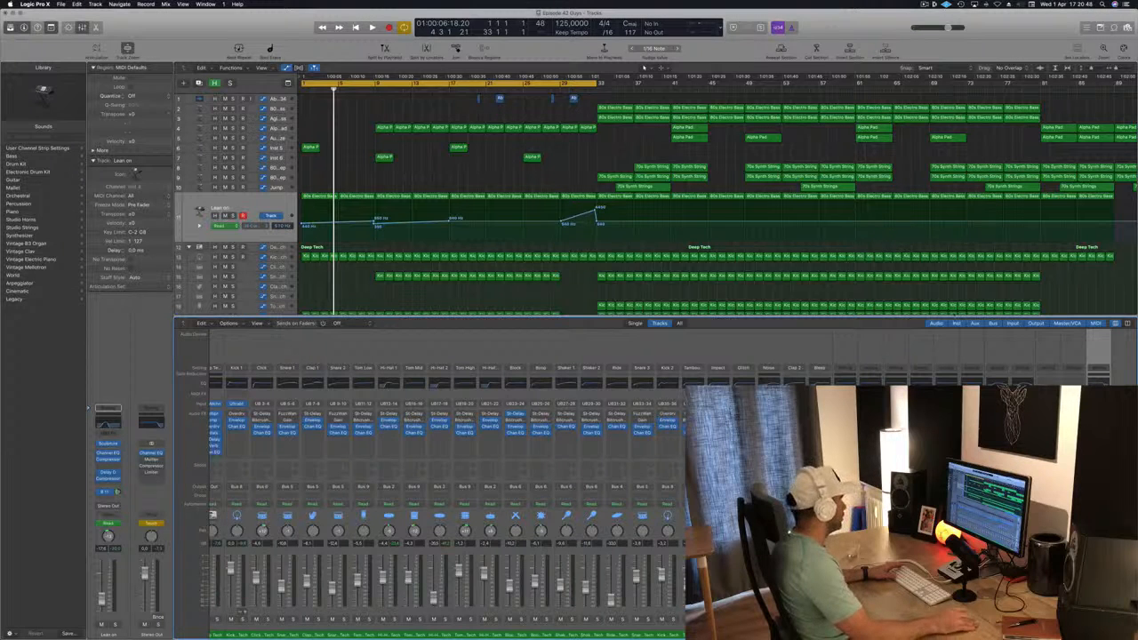
Select the Stereo Out track below the drum tracks and delete the recorded high-cut sweep points from its automation lane
{"action": "scroll", "coordinate": [255, 294], "scroll_direction": "down", "scroll_amount": 8}
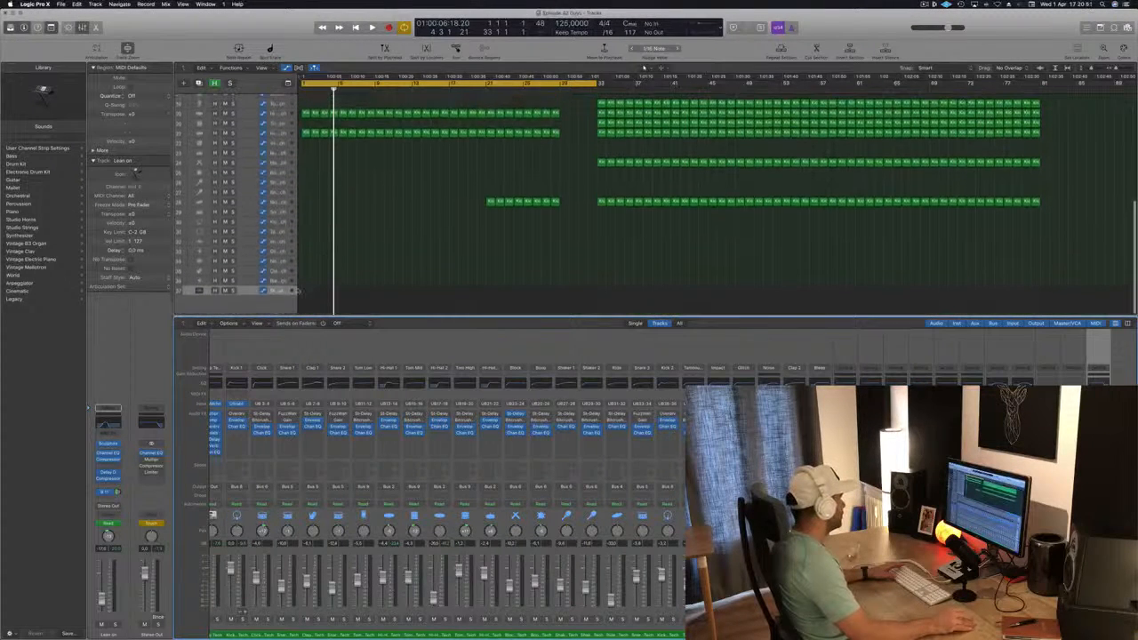
{"action": "left_click", "coordinate": [253, 292]}
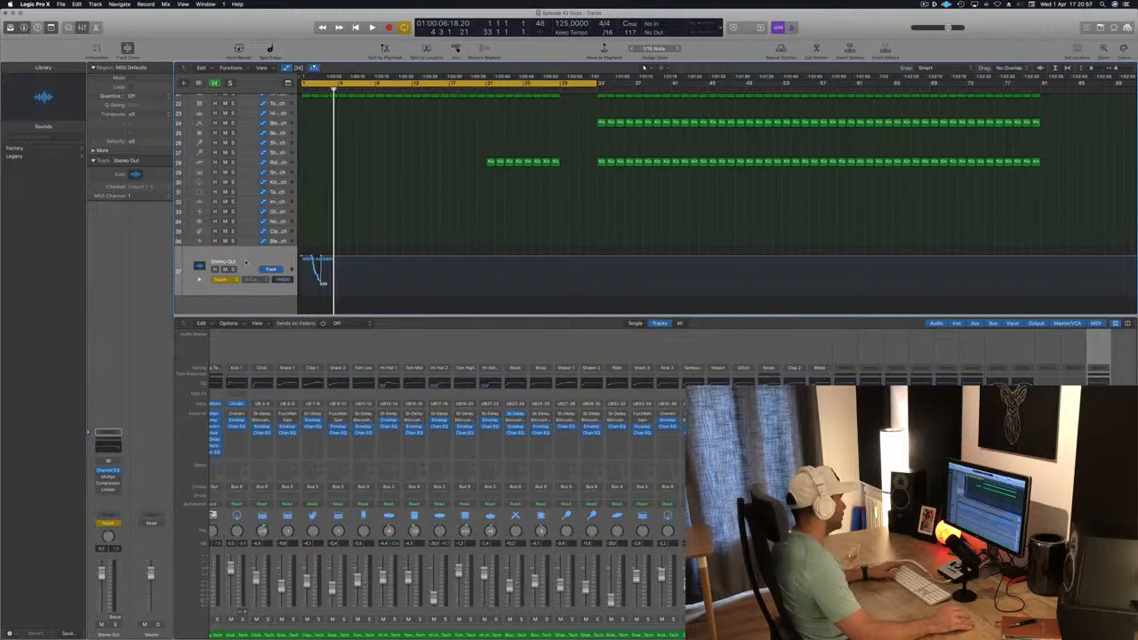
{"action": "scroll", "coordinate": [252, 181], "scroll_direction": "up", "scroll_amount": 1}
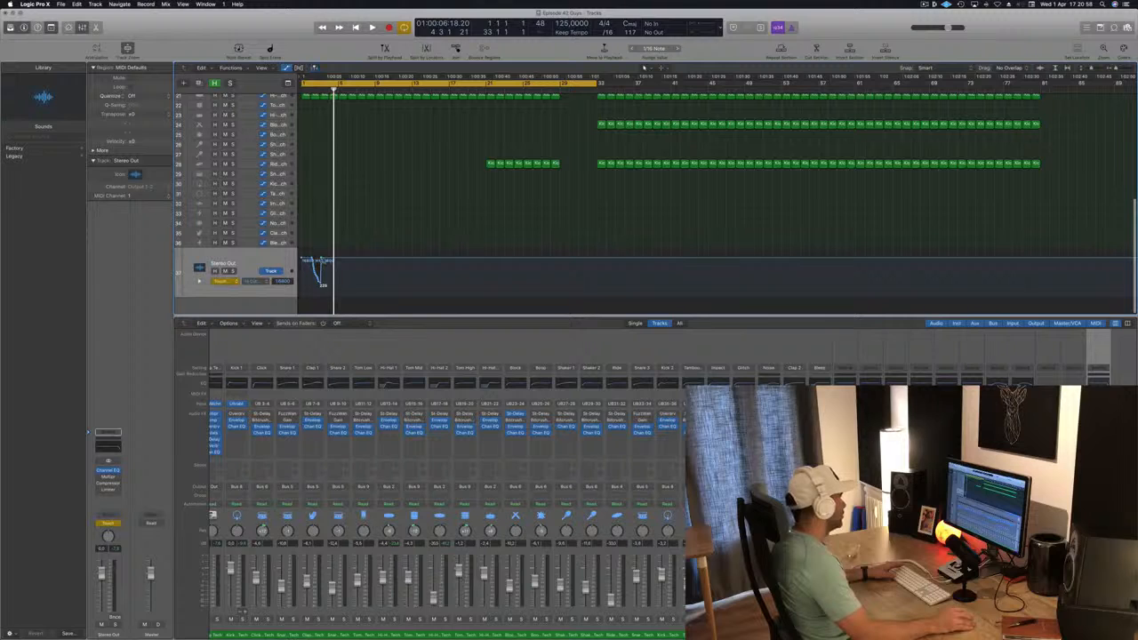
{"action": "left_click_drag", "start_coordinate": [323, 260], "coordinate": [235, 261]}
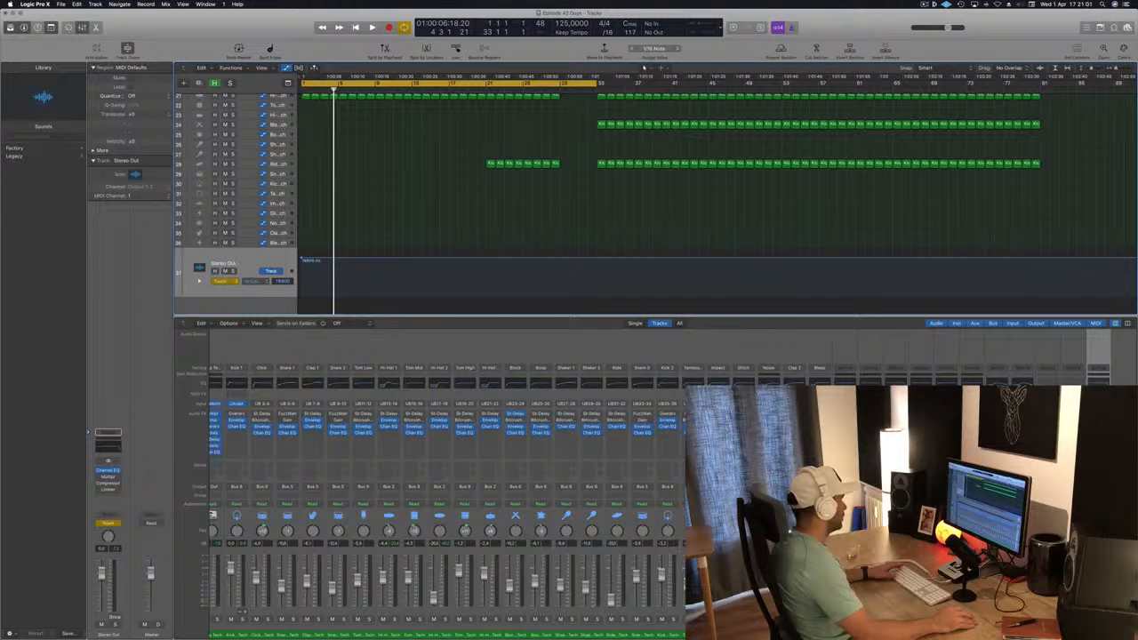
{"action": "scroll", "coordinate": [592, 286], "scroll_direction": "up", "scroll_amount": 1}
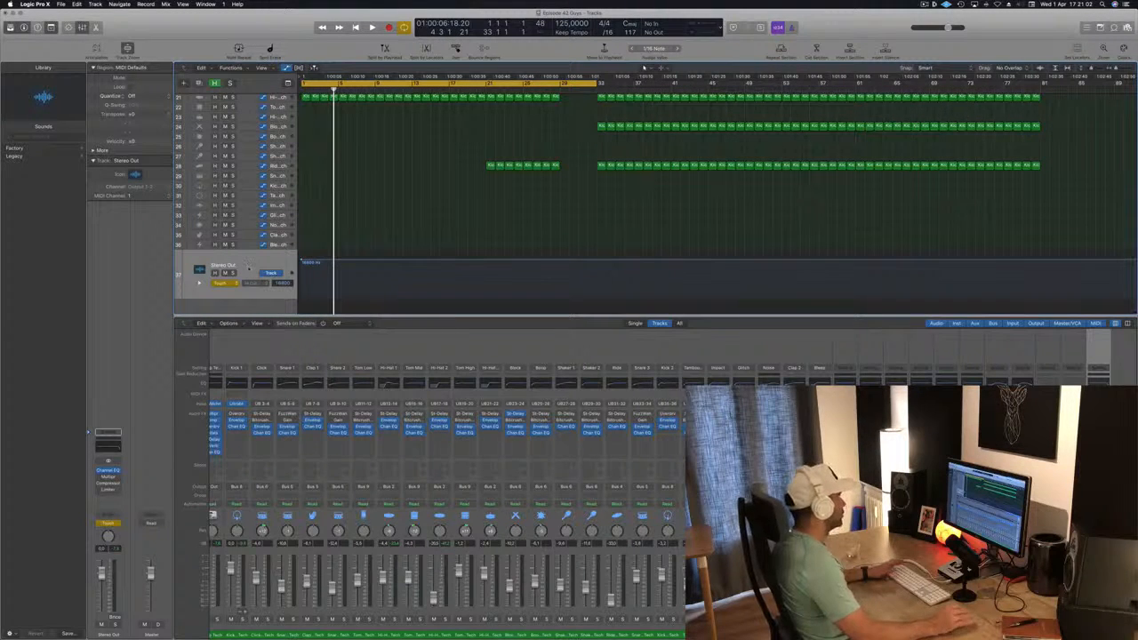
Raise the Stereo Out high-cut frequency automation to 20000 Hz from the start of the song
{"action": "key", "text": "space"}
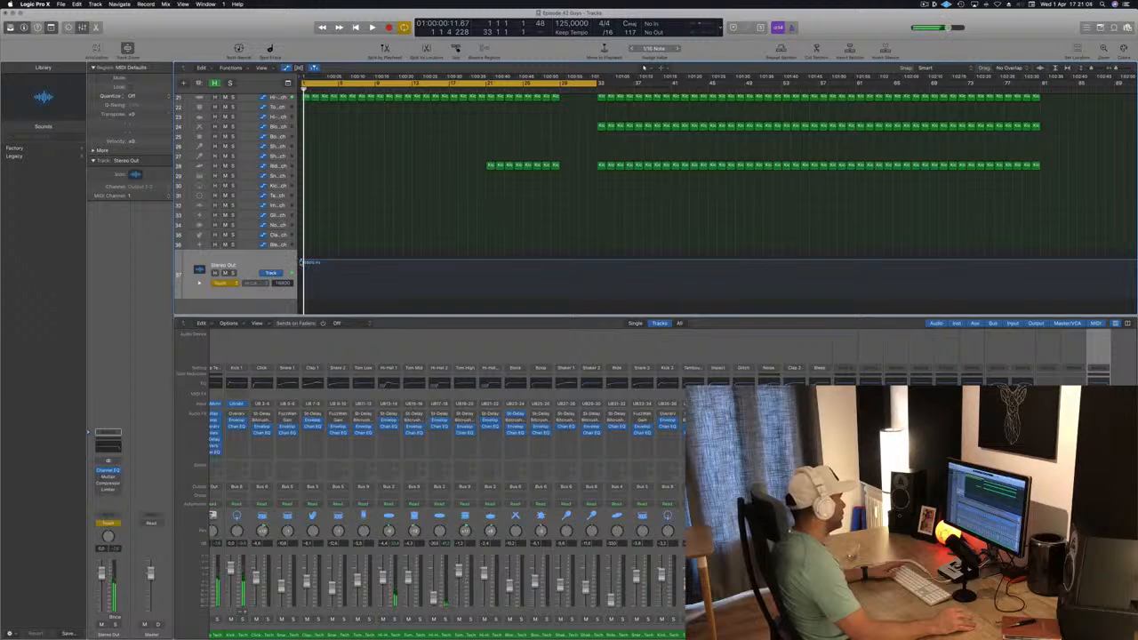
{"action": "left_click_drag", "start_coordinate": [302, 262], "coordinate": [302, 259]}
{"action": "key", "text": "space"}
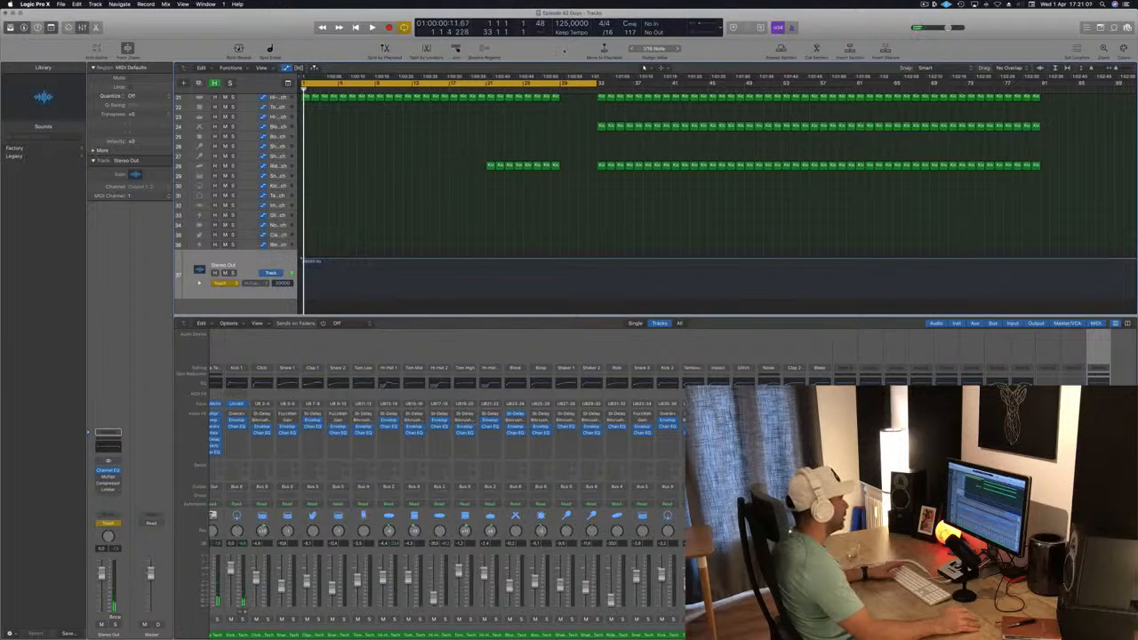
Add a 20000 Hz high-cut automation point at bar 29, set the cycle range to bars 25 to 33 and play it
{"action": "left_click", "coordinate": [553, 89]}
{"action": "key", "text": "space"}
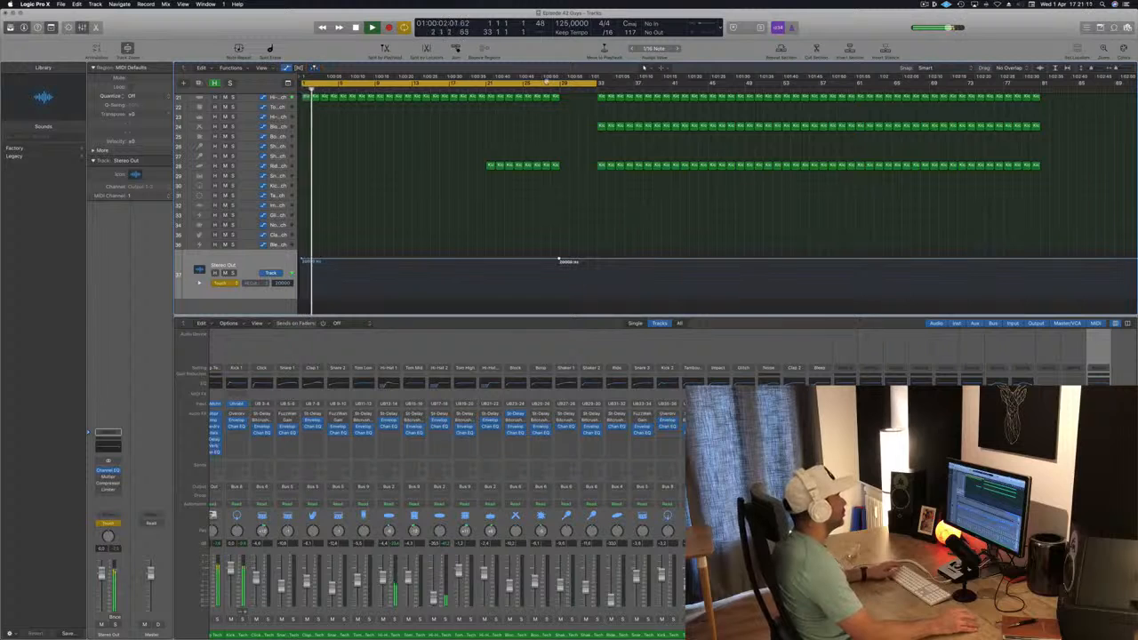
{"action": "left_click_drag", "start_coordinate": [530, 86], "coordinate": [596, 86]}
{"action": "key", "text": "space"}
{"action": "key", "text": "space"}
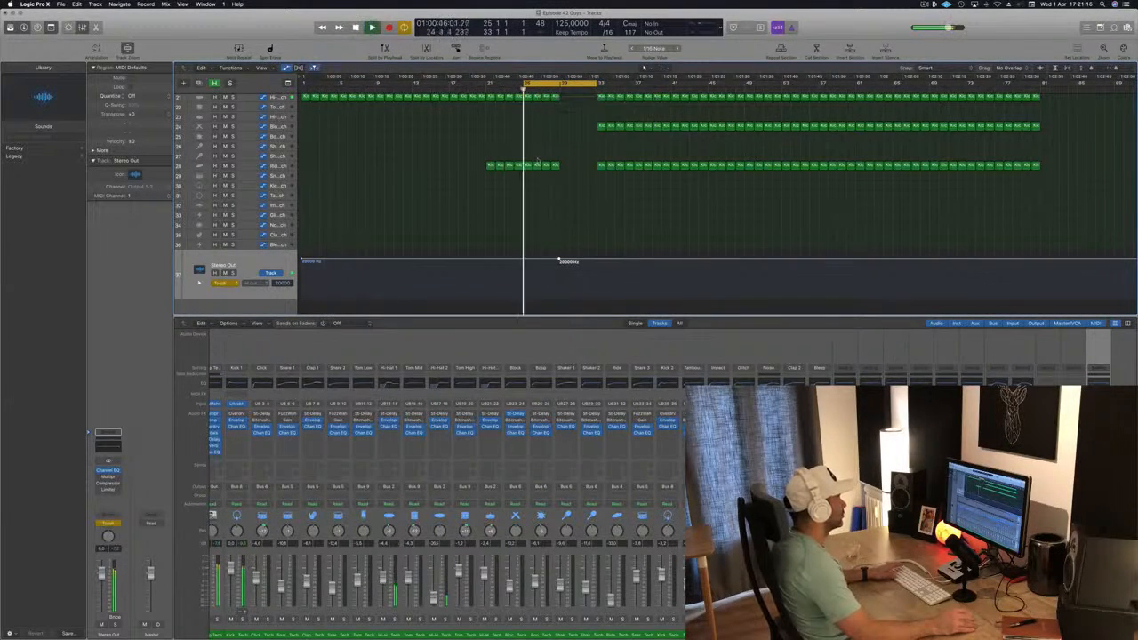
Shape the high-cut automation to fall from bar 25 to about bar 31 and return to 20000 Hz at bar 33, with the track in Read mode
{"action": "left_click", "coordinate": [523, 261]}
{"action": "left_click_drag", "start_coordinate": [559, 260], "coordinate": [578, 284]}
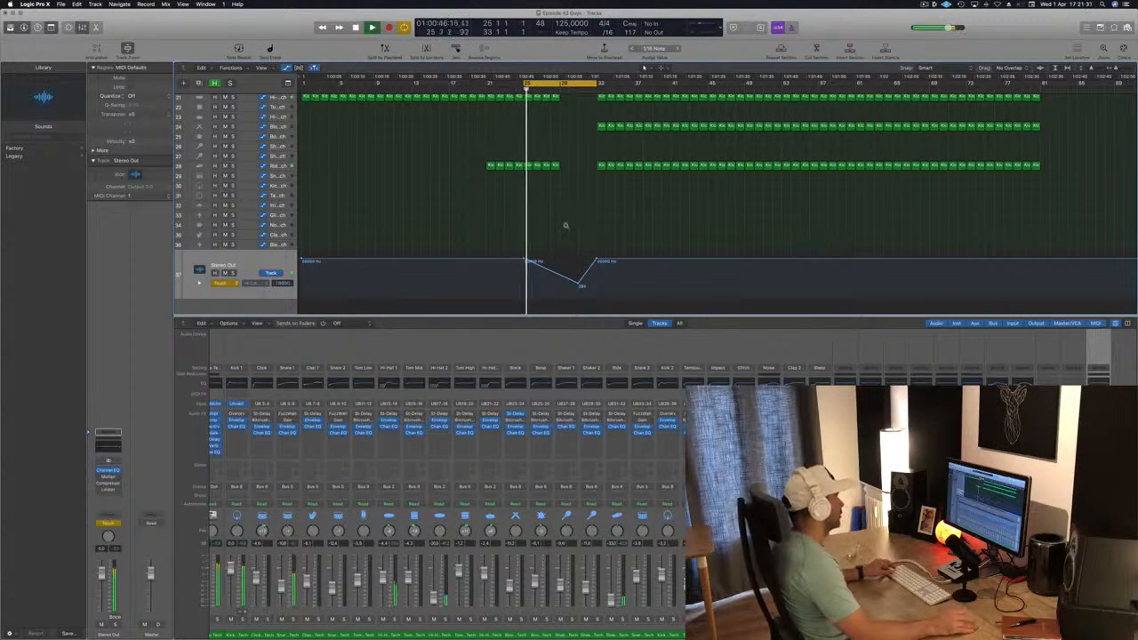
{"action": "key", "text": "super+Right"}
{"action": "key", "text": "super+Right"}
{"action": "key", "text": "super+Right"}
{"action": "left_click", "coordinate": [222, 283]}
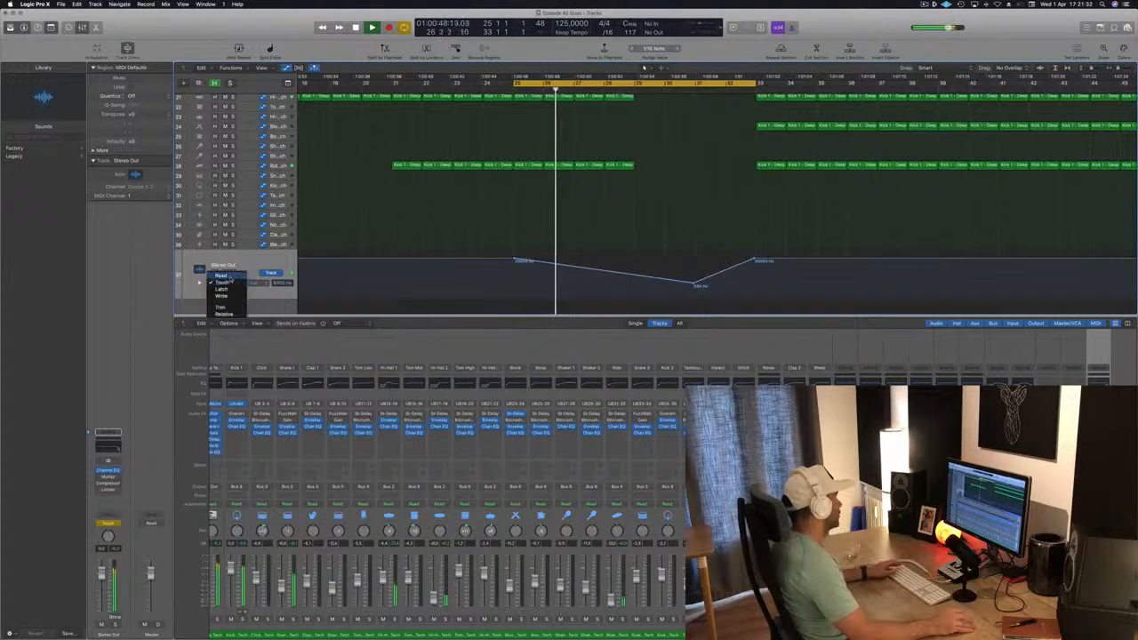
{"action": "left_click", "coordinate": [222, 275]}
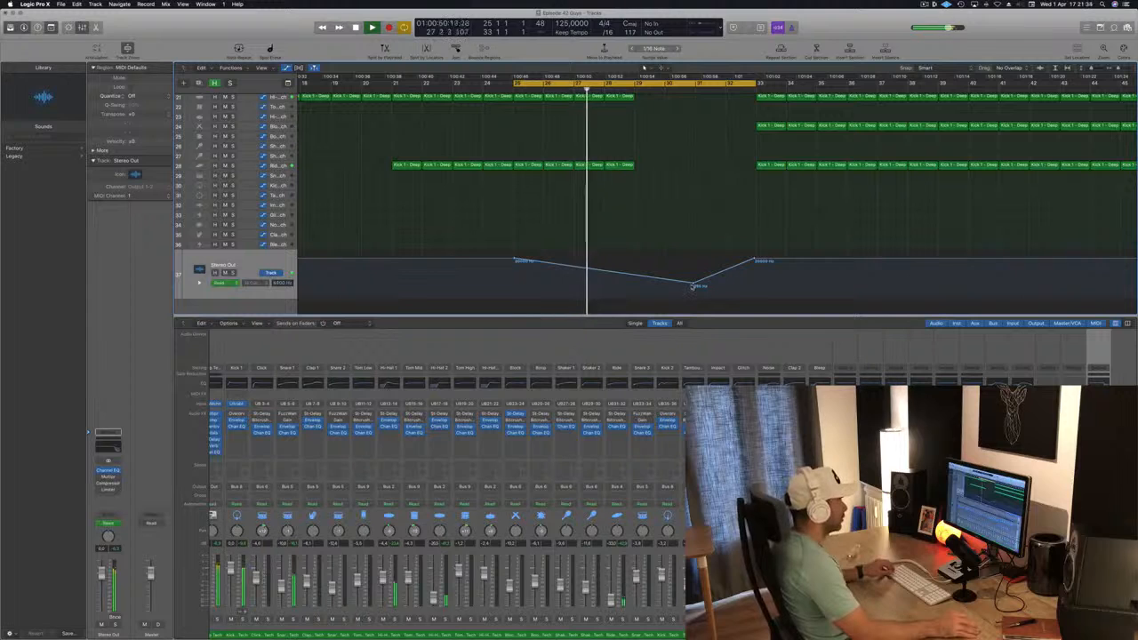
Raise the lowest high-cut automation point near bar 31 slightly and play the filtered transition again from about bar 26
{"action": "mouse_move", "coordinate": [696, 285]}
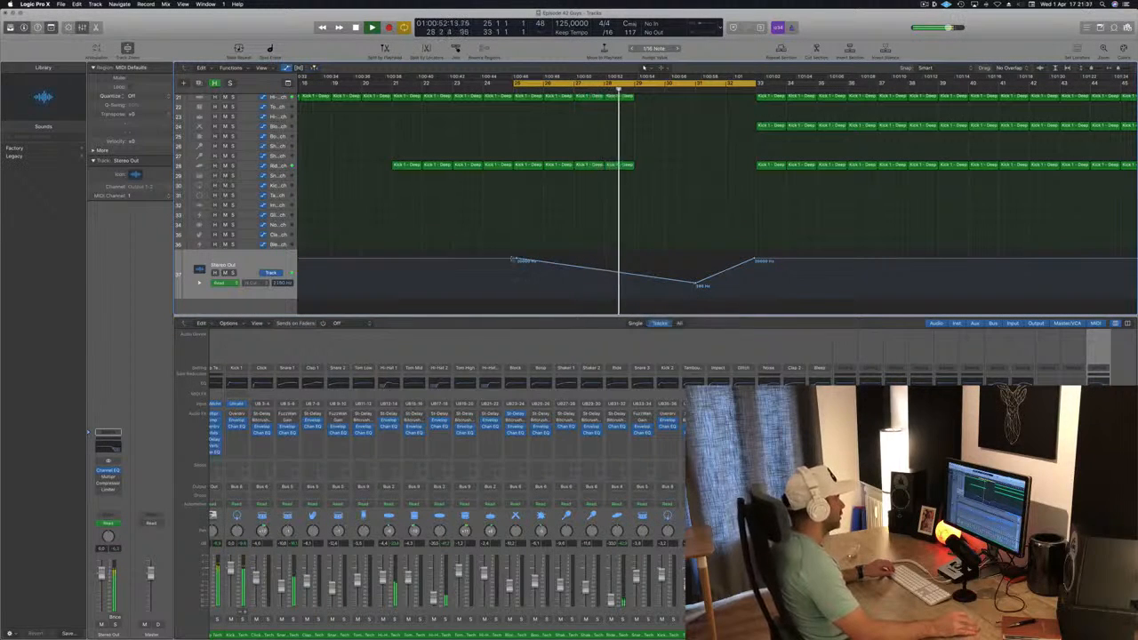
{"action": "mouse_move", "coordinate": [515, 261]}
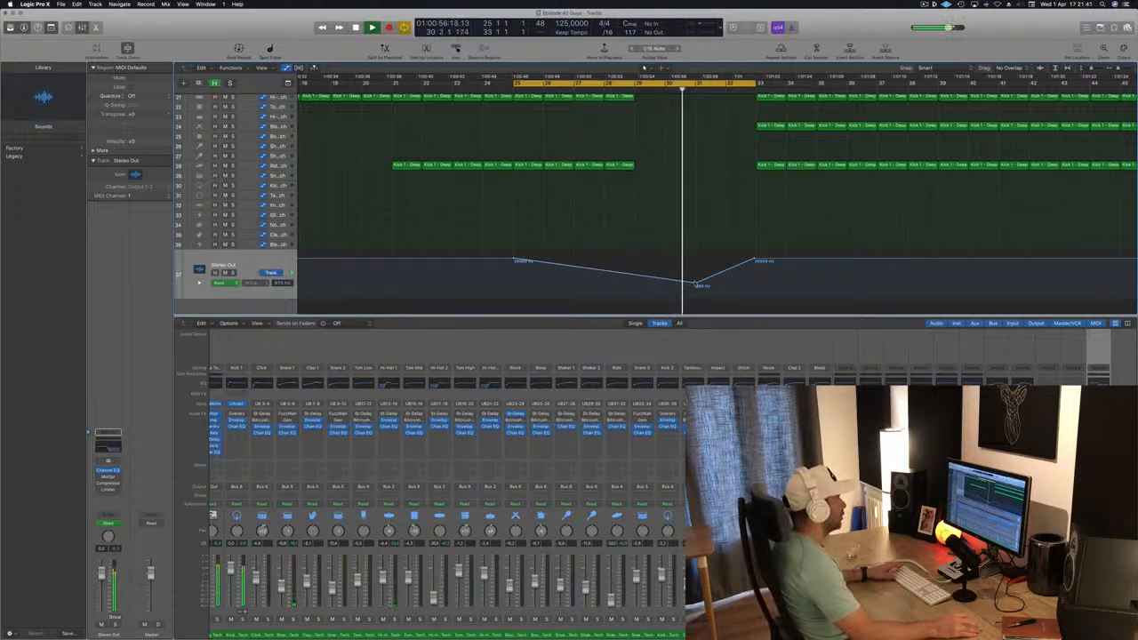
{"action": "left_click_drag", "start_coordinate": [696, 284], "coordinate": [697, 280]}
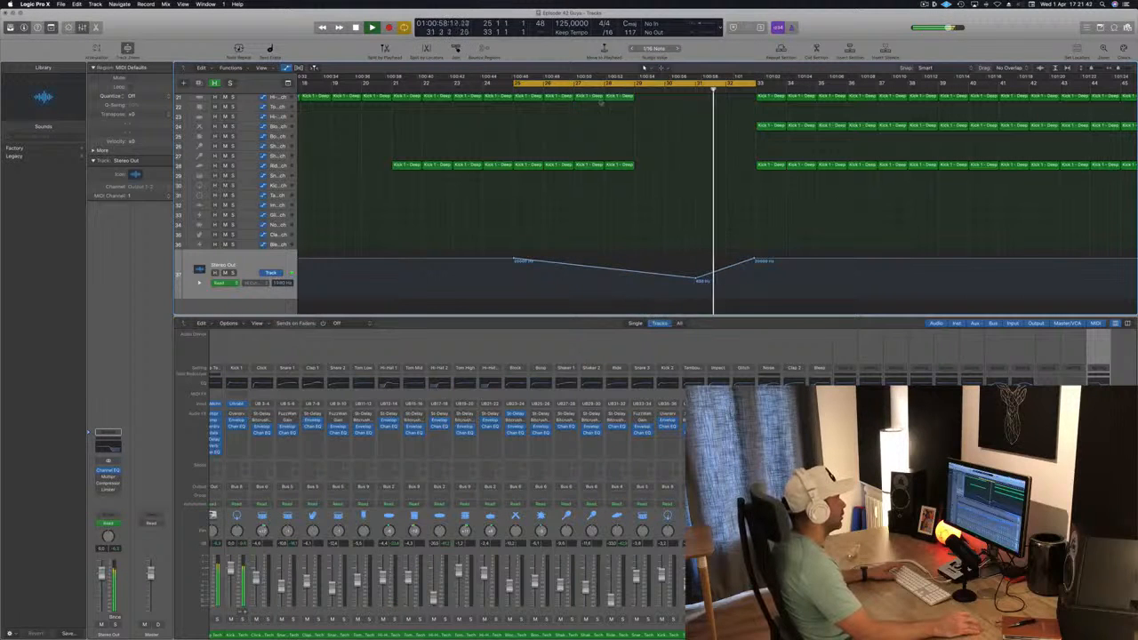
{"action": "left_click", "coordinate": [550, 89]}
{"action": "key", "text": "super+Left"}
{"action": "key", "text": "super+Left"}
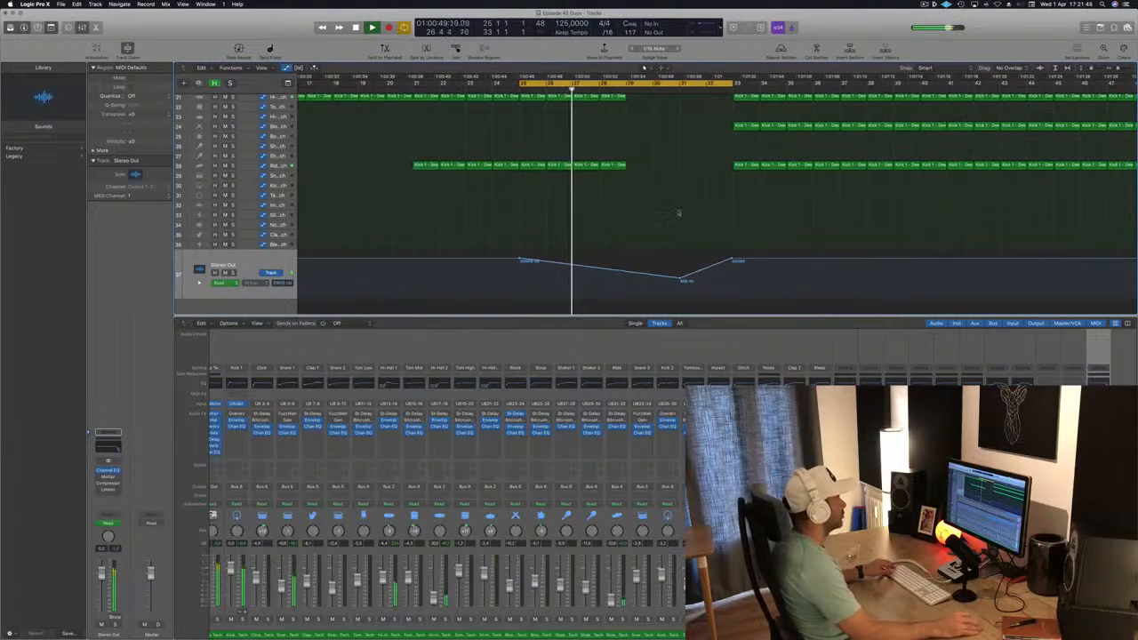
{"action": "scroll", "coordinate": [617, 229], "scroll_direction": "left", "scroll_amount": 1}
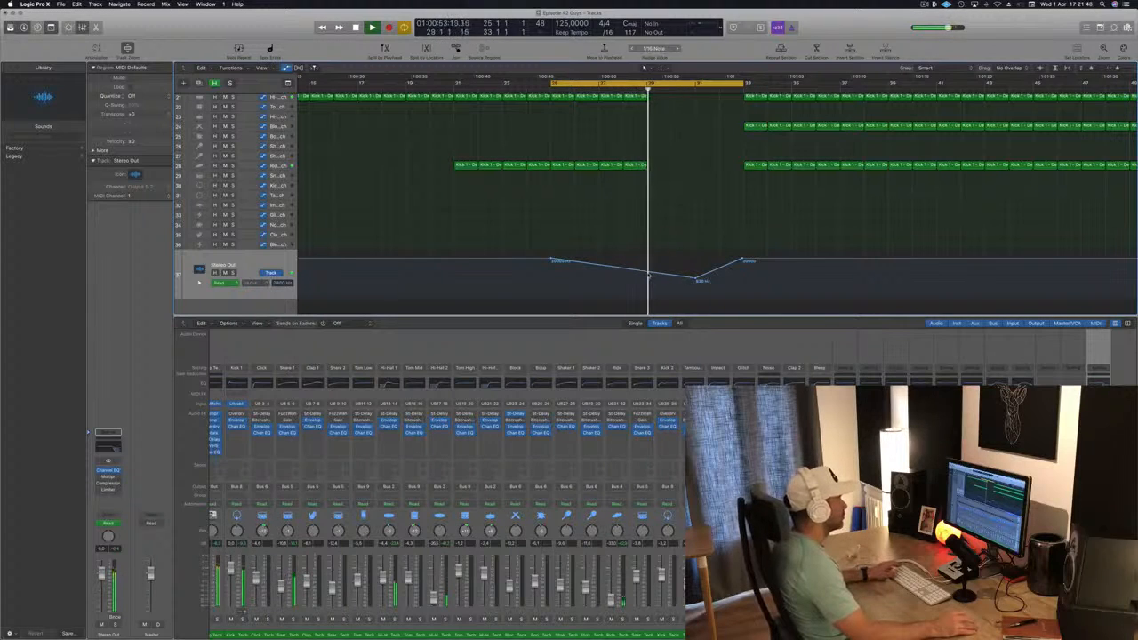
Add high-cut automation points at bar 29 and just before bar 30, raising the second to form a small bump before the dip
{"action": "left_click", "coordinate": [649, 272]}
{"action": "left_click", "coordinate": [674, 274]}
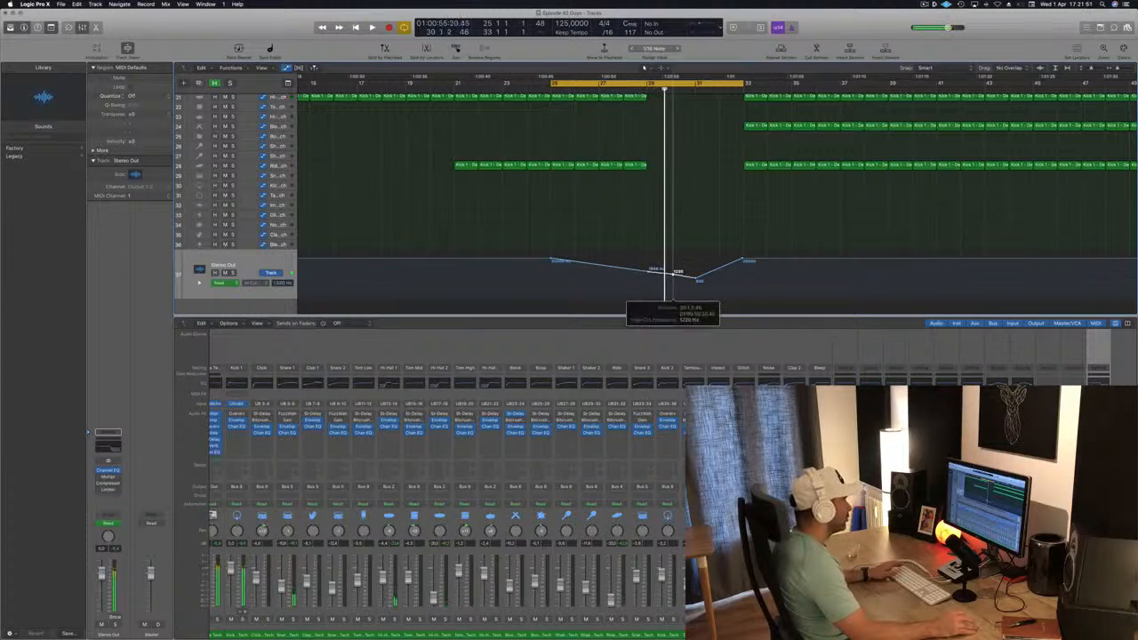
{"action": "left_click_drag", "start_coordinate": [678, 267], "coordinate": [672, 266]}
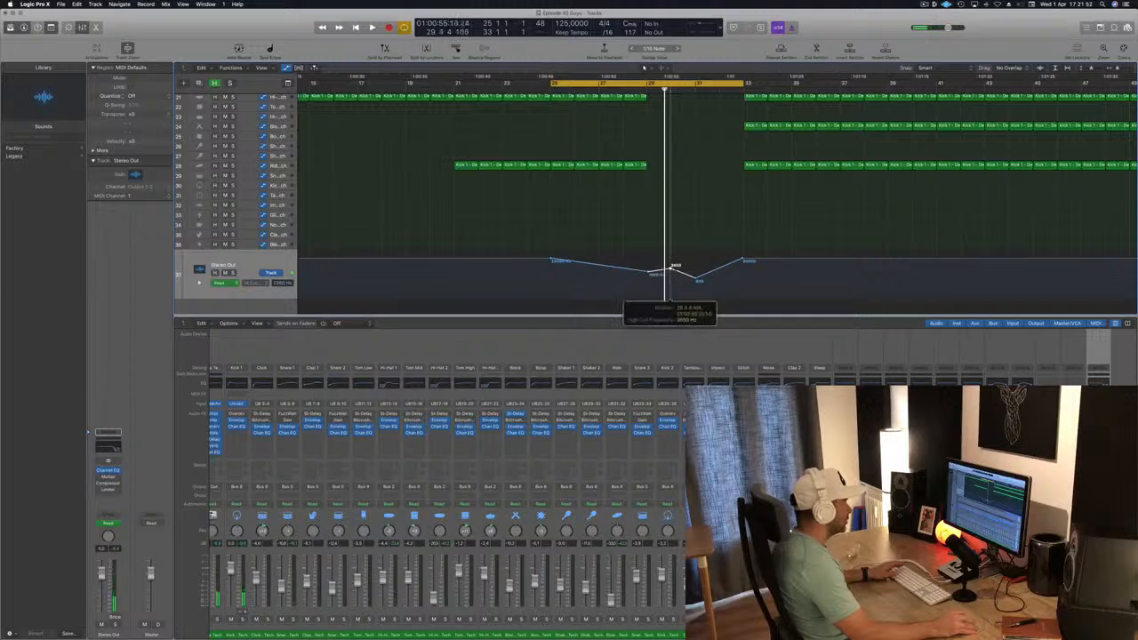
Save the project and play the bars 25 to 33 cycle to hear the reshaped filter automation
{"action": "key", "text": "space"}
{"action": "key", "text": "super+s"}
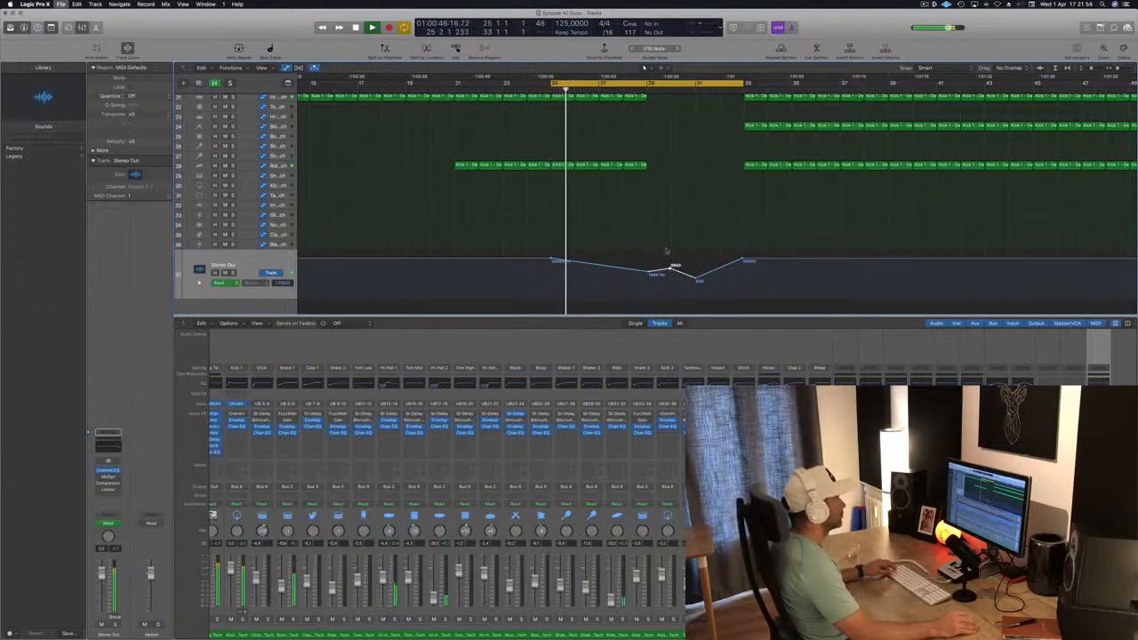
{"action": "key", "text": "super+Left"}
{"action": "key", "text": "super+Left"}
{"action": "key", "text": "super+Left"}
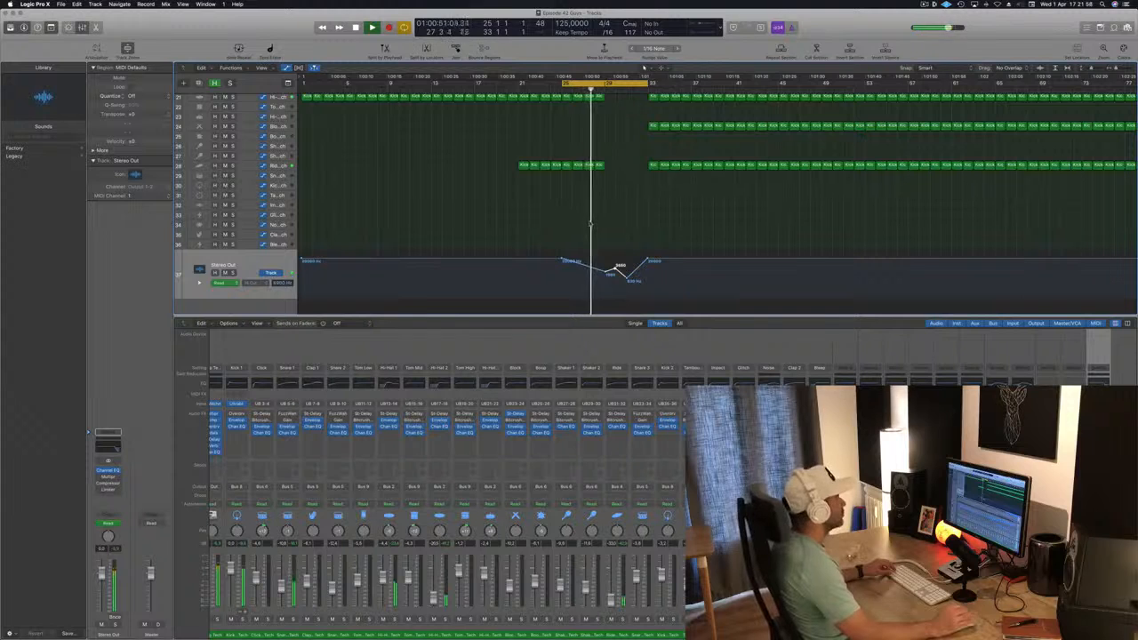
Raise the high-cut automation point near bar 31 to flatten the dip before bar 33, then save the project
{"action": "key", "text": "super+Right"}
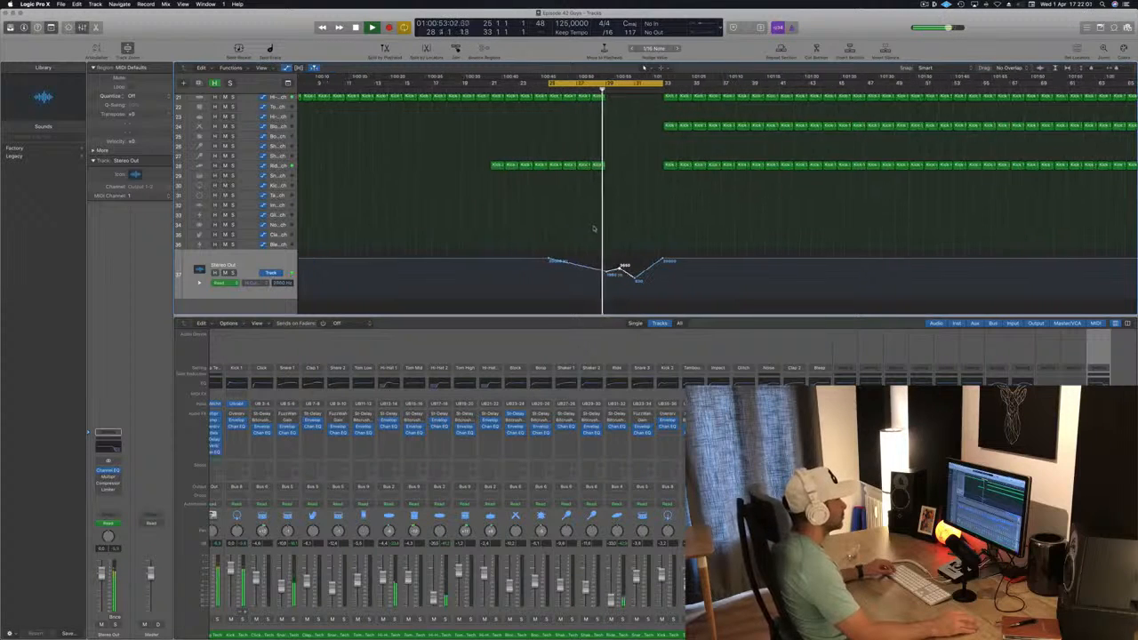
{"action": "key", "text": "super+Right"}
{"action": "key", "text": "super+Left"}
{"action": "key", "text": "super+Left"}
{"action": "key", "text": "super+Left"}
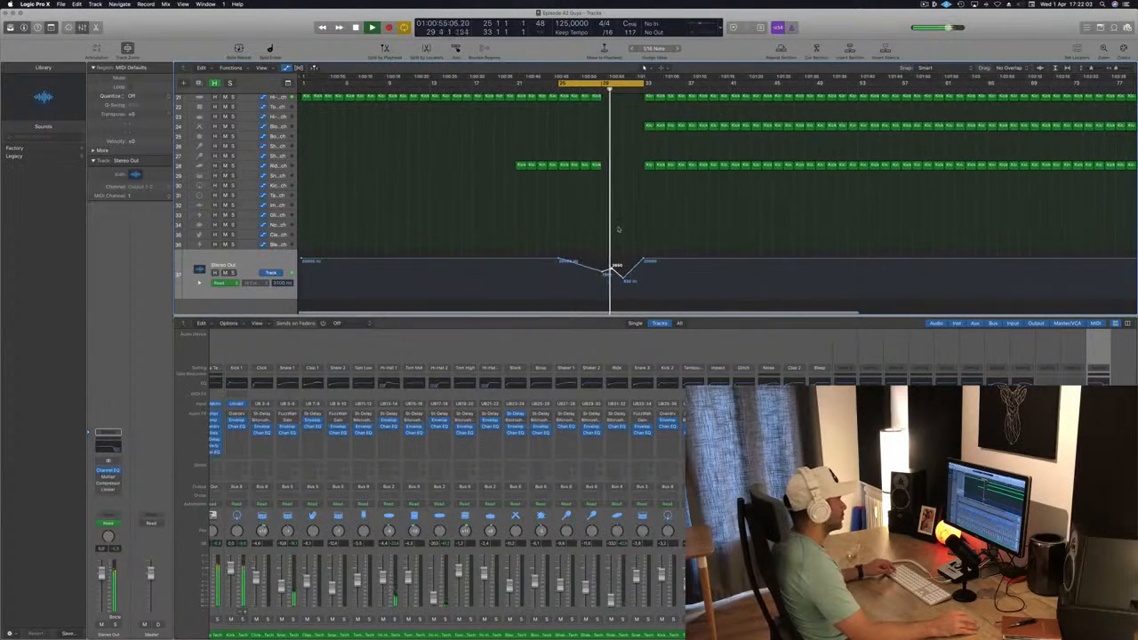
{"action": "key", "text": "super+Right"}
{"action": "key", "text": "super+Right"}
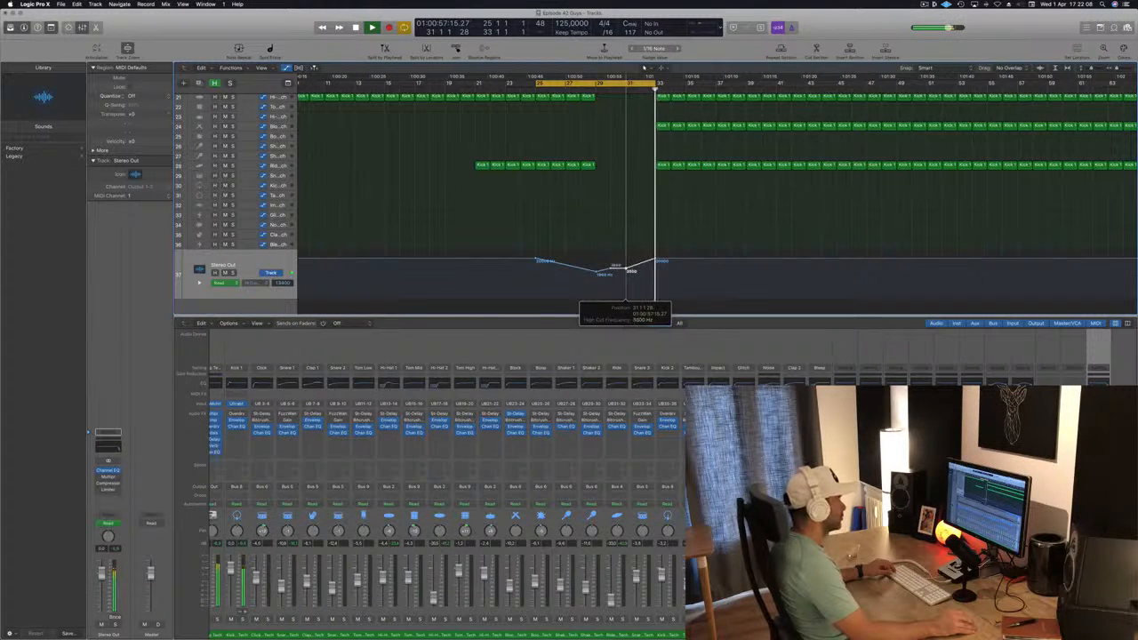
{"action": "key", "text": "super+Left"}
{"action": "key", "text": "super+Left"}
{"action": "key", "text": "super+Left"}
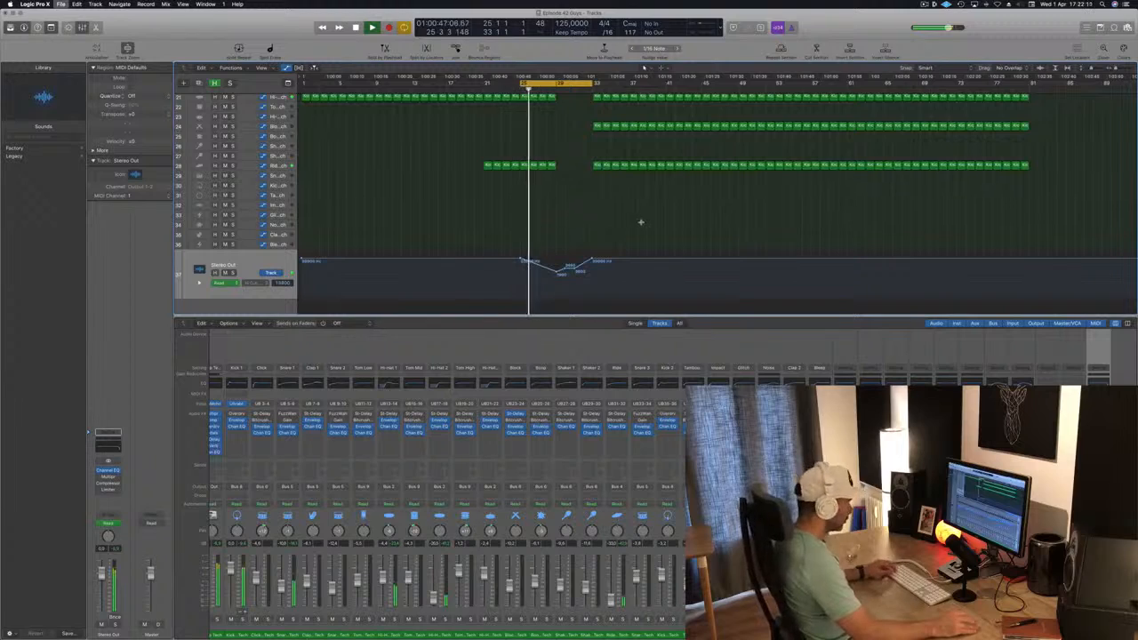
{"action": "key", "text": "super+s"}
Shift the cycle range to bars 33 to 41 and play it from bar 33
{"action": "key", "text": "space"}
{"action": "scroll", "coordinate": [581, 235], "scroll_direction": "up", "scroll_amount": 10}
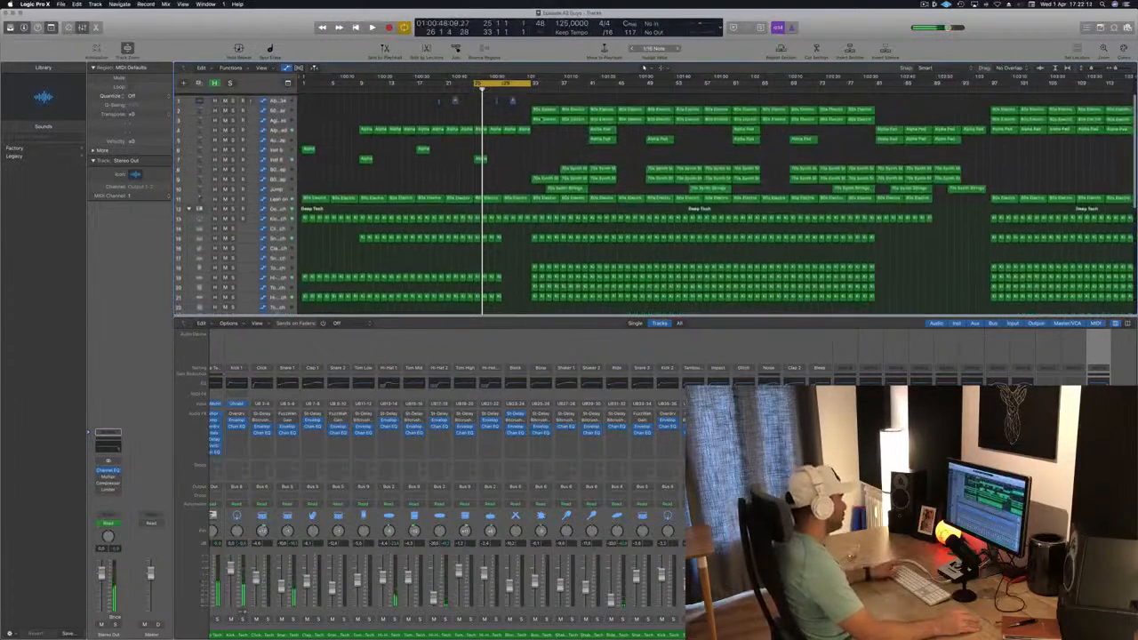
{"action": "key", "text": "space"}
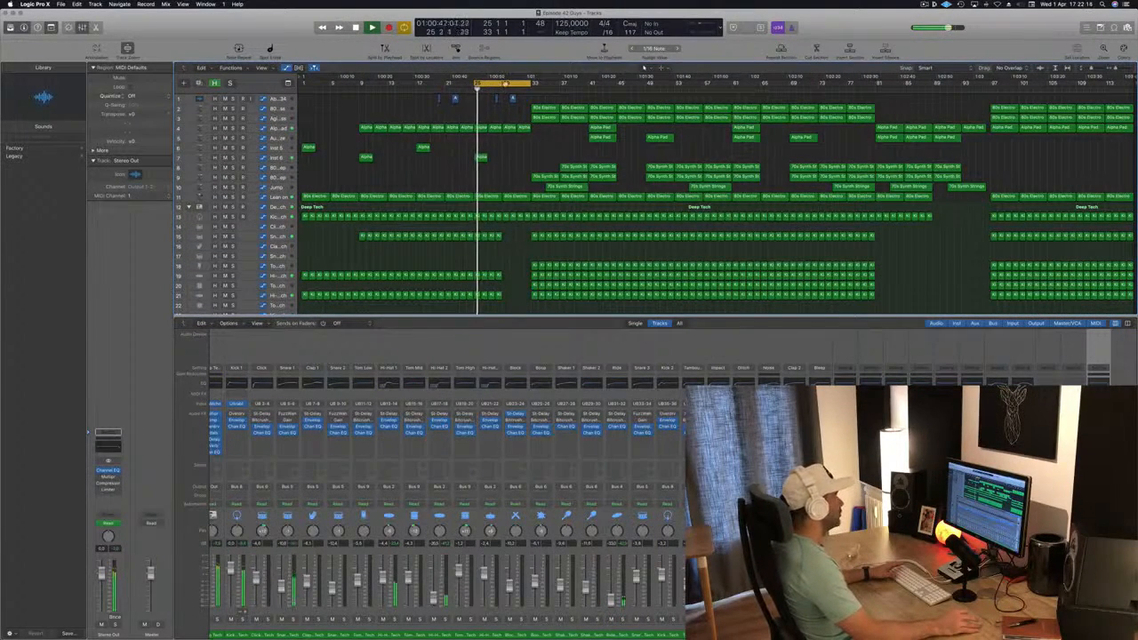
{"action": "left_click_drag", "start_coordinate": [494, 84], "coordinate": [549, 86]}
{"action": "key", "text": "space"}
Delete the 70s Synth Strings regions between bars 33 and 45 on all three synth tracks
{"action": "key", "text": "space"}
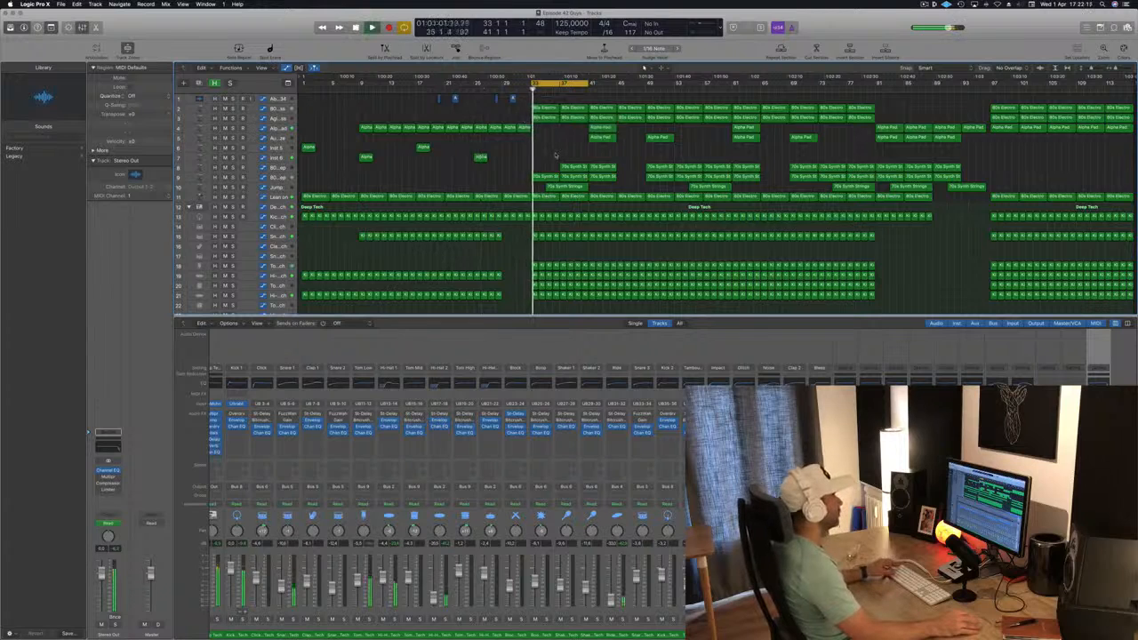
{"action": "key", "text": "super+Right"}
{"action": "key", "text": "super+Up"}
{"action": "key", "text": "space"}
{"action": "left_click_drag", "start_coordinate": [555, 146], "coordinate": [601, 165]}
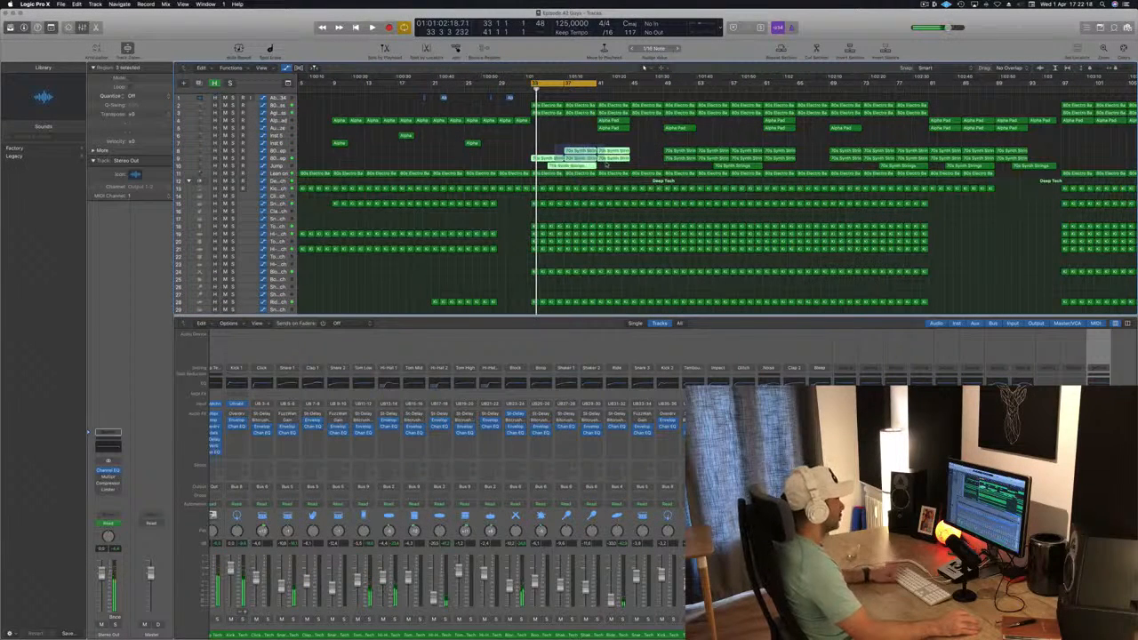
{"action": "key", "text": "BackSpace"}
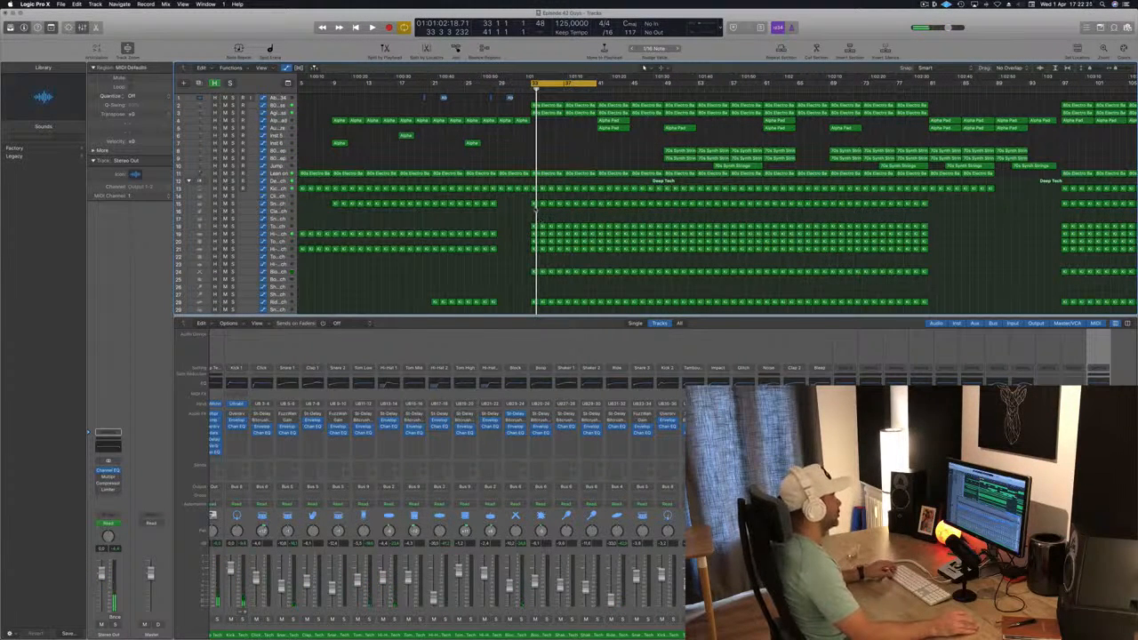
{"action": "key", "text": "space"}
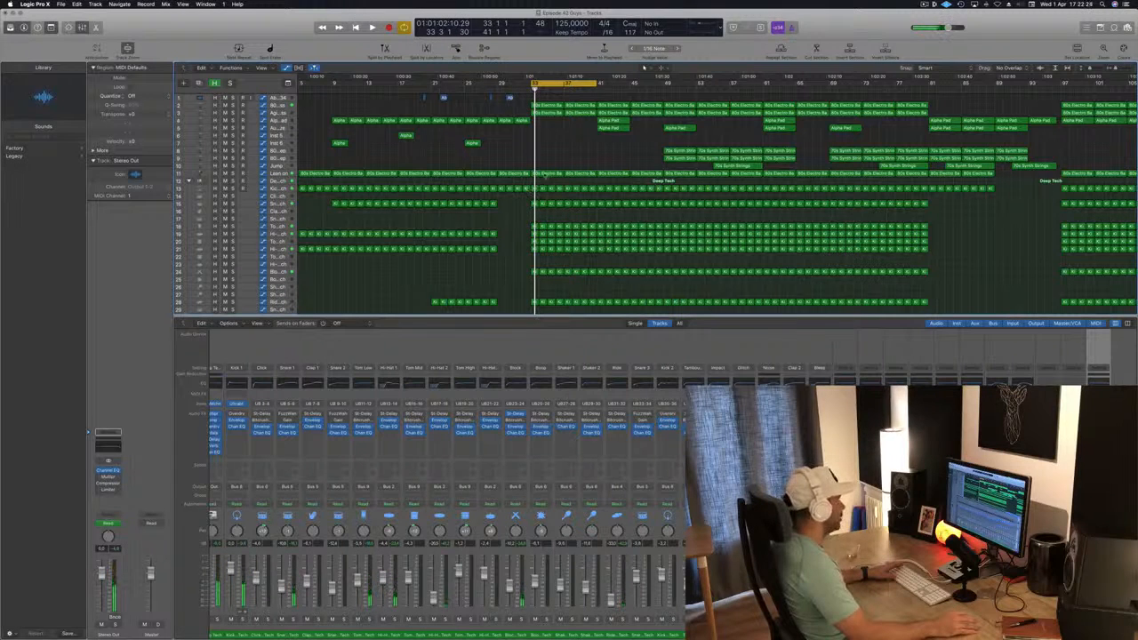
Delete all drum regions except the kick between bars 33 and 41, and play the section
{"action": "mouse_move", "coordinate": [555, 253]}
{"action": "left_mouse_down"}
{"action": "mouse_move", "coordinate": [560, 304]}
{"action": "mouse_move", "coordinate": [577, 255]}
{"action": "left_mouse_up"}
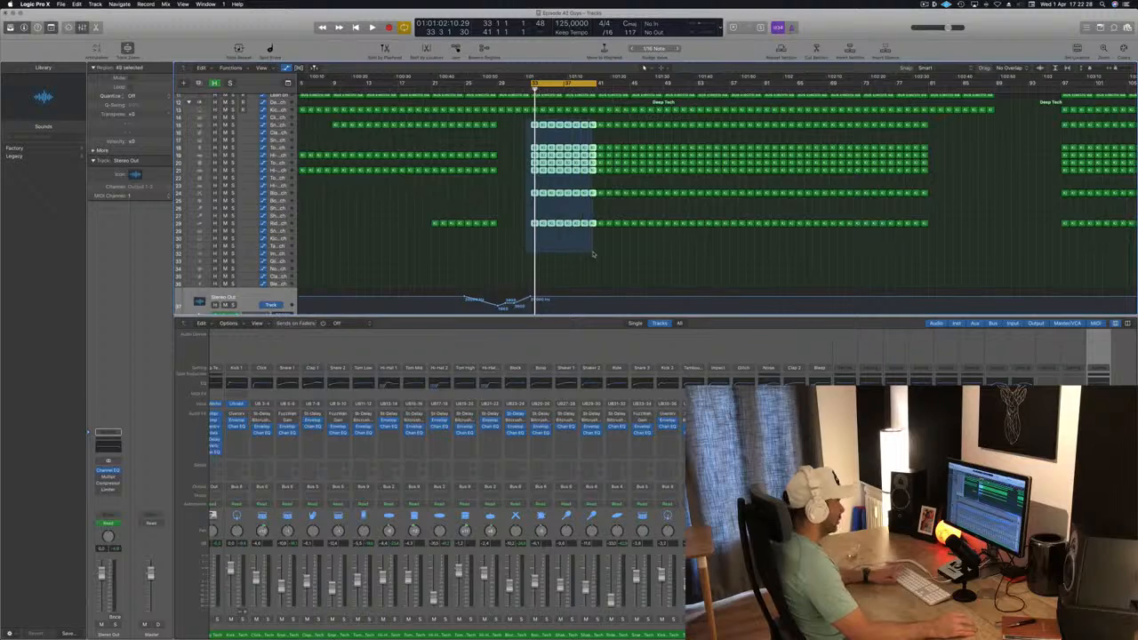
{"action": "key", "text": "Delete"}
{"action": "key", "text": "space"}
Raise the Lean on track's lower automation point at bar 33 slightly
{"action": "scroll", "coordinate": [560, 253], "scroll_direction": "up", "scroll_amount": 3}
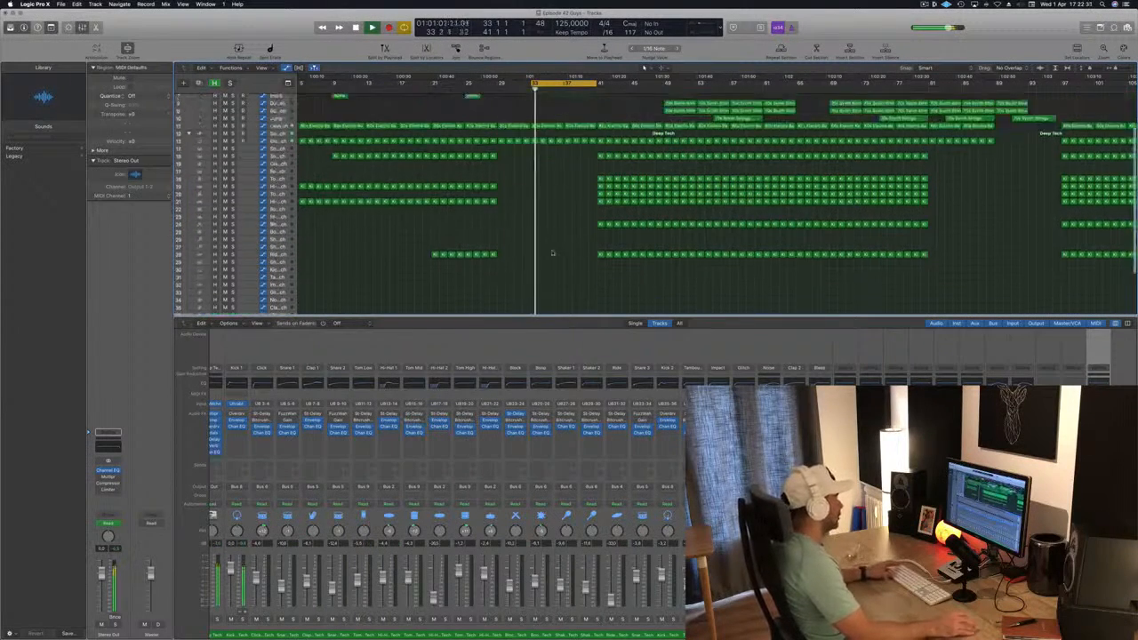
{"action": "scroll", "coordinate": [569, 208], "scroll_direction": "up", "scroll_amount": 3}
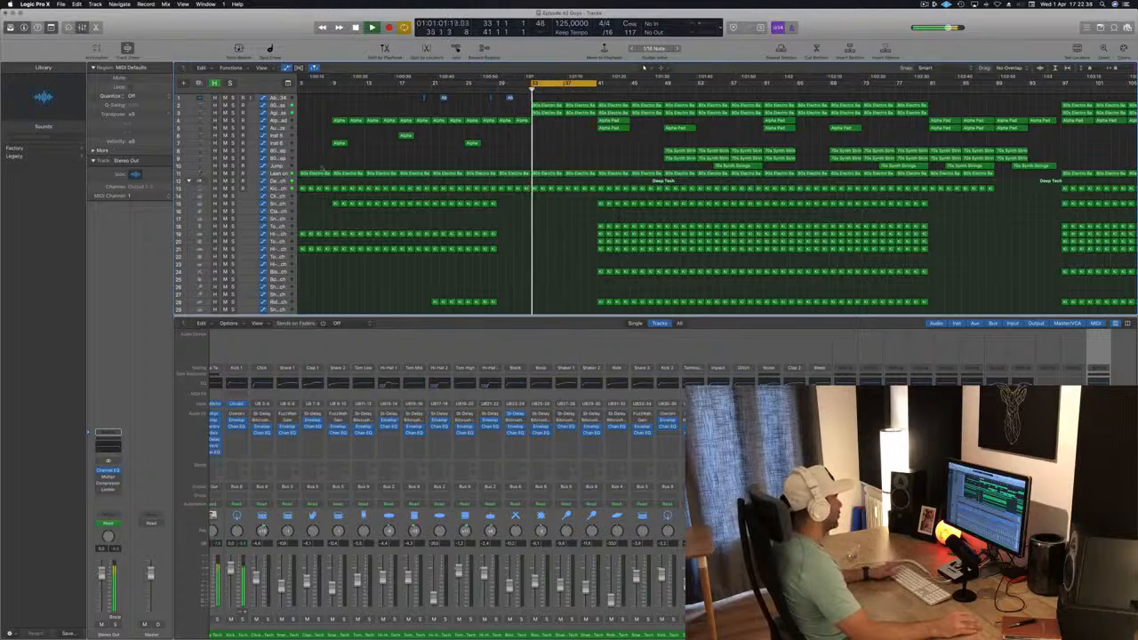
{"action": "left_click", "coordinate": [275, 173]}
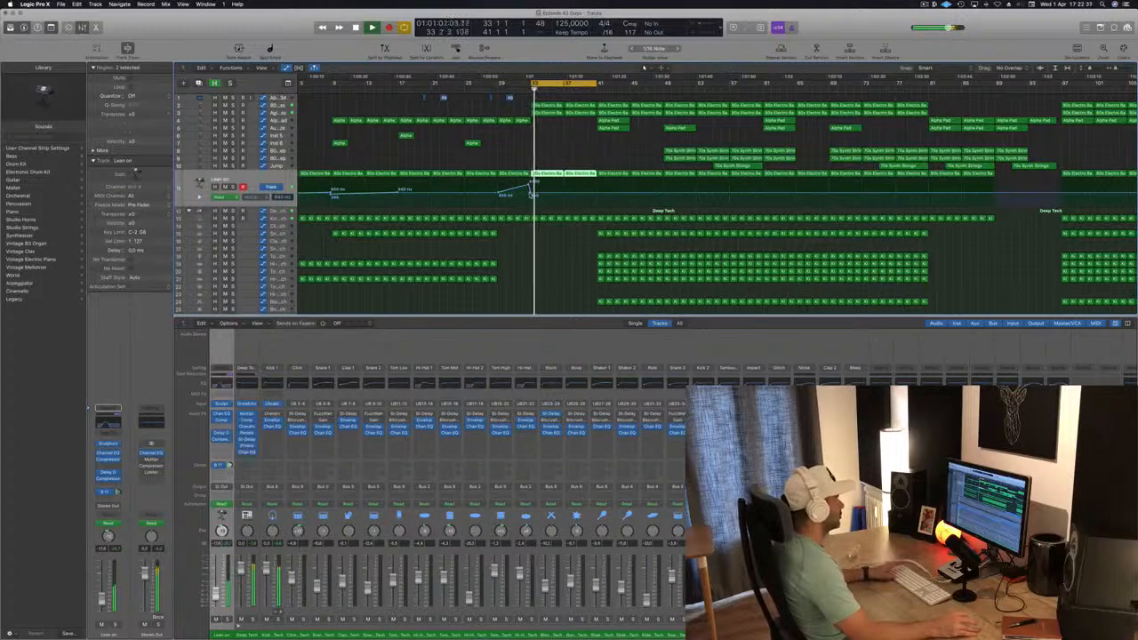
{"action": "left_click_drag", "start_coordinate": [533, 193], "coordinate": [533, 194]}
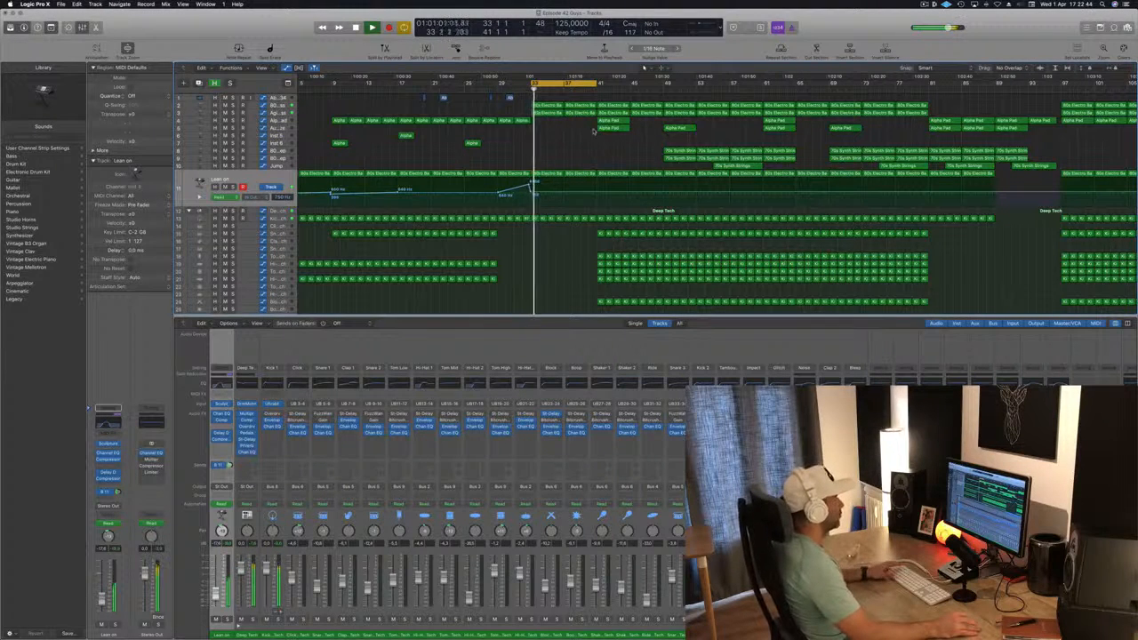
Copy the two Alpha Pad regions from bar 41 to bar 33 and audition the Alpha Pad track in solo
{"action": "left_click_drag", "start_coordinate": [613, 121], "coordinate": [547, 128]}
{"action": "left_click", "coordinate": [281, 122]}
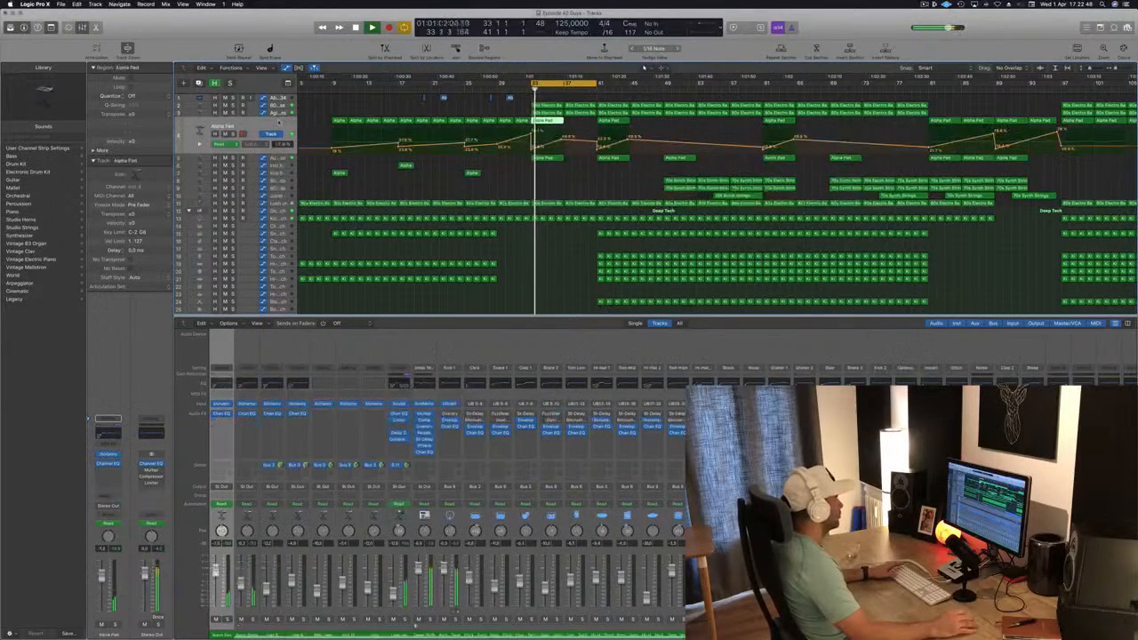
{"action": "key", "text": "s"}
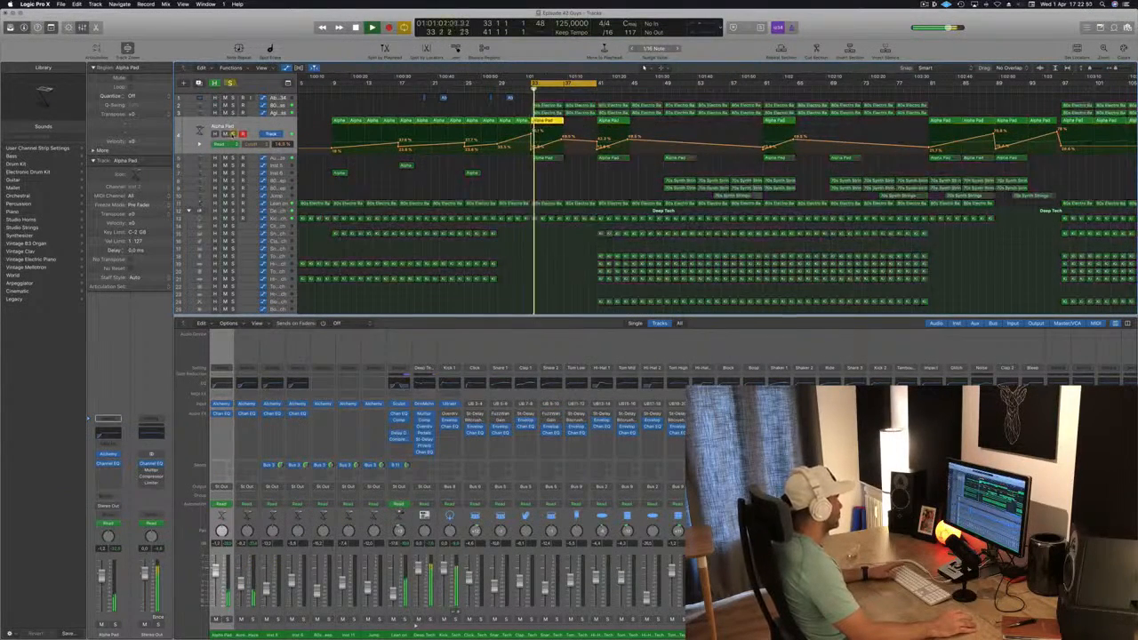
{"action": "key", "text": "s"}
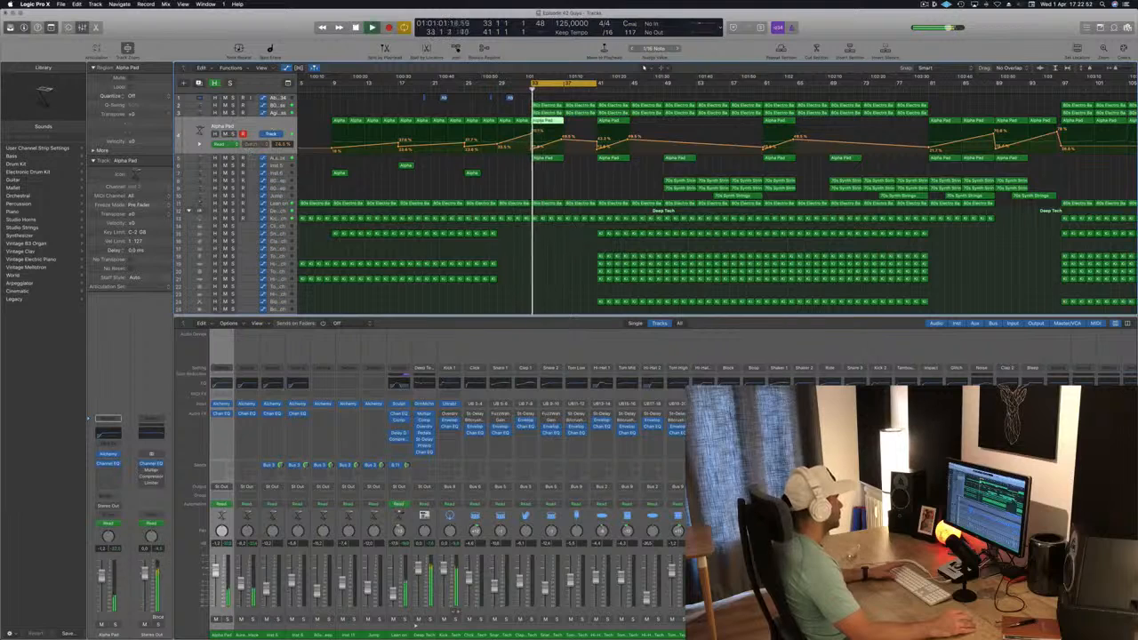
Audition the Aurora Haze track in solo and raise its volume to about -3.3 dB
{"action": "key", "text": "Down"}
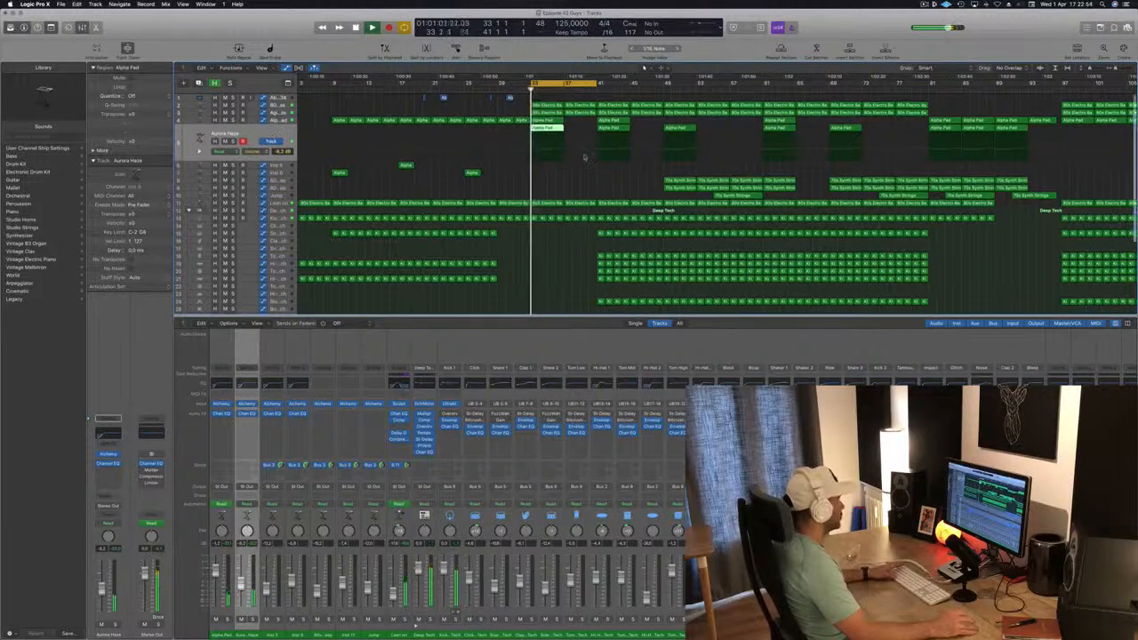
{"action": "key", "text": "s"}
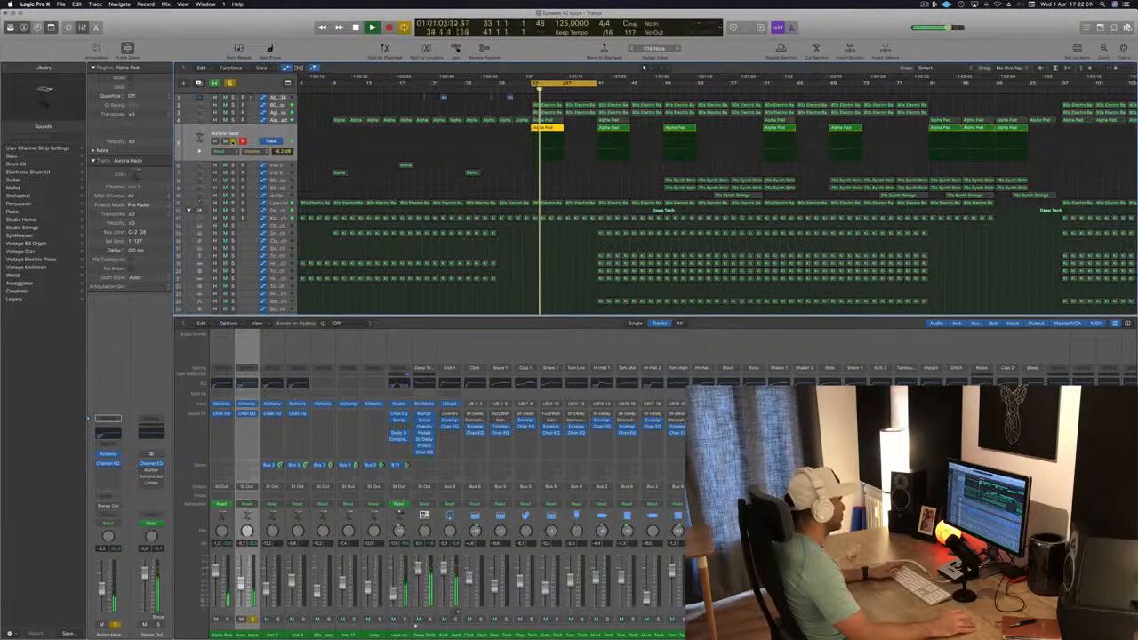
{"action": "key", "text": "s"}
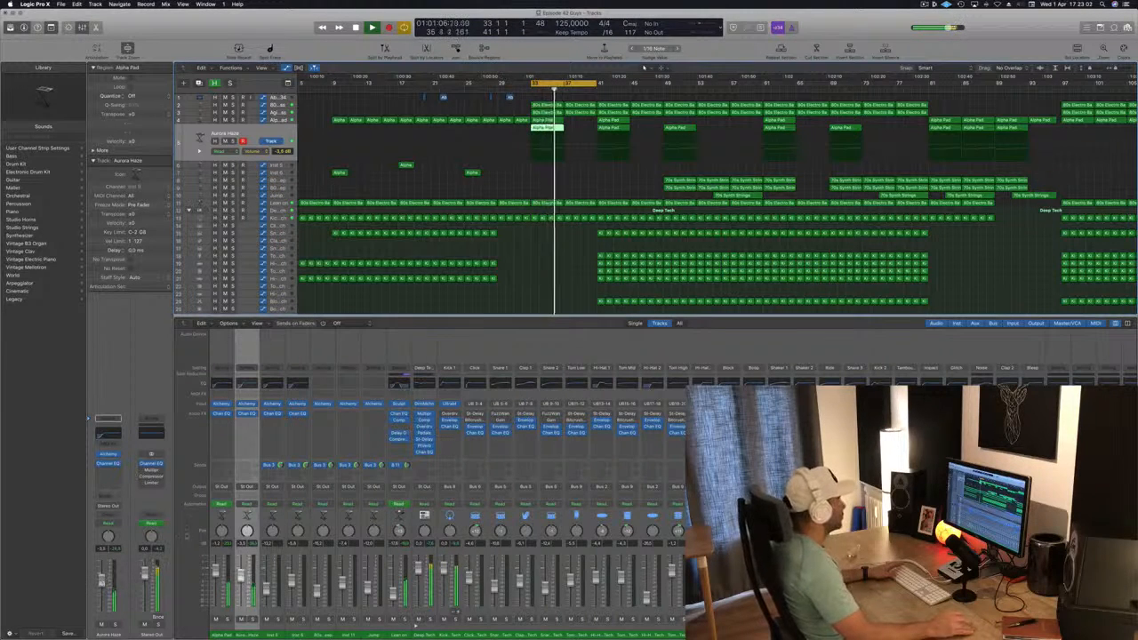
Move the two Alpha Pad regions from bar 33 to bar 37 and play the cycle
{"action": "key", "text": "space"}
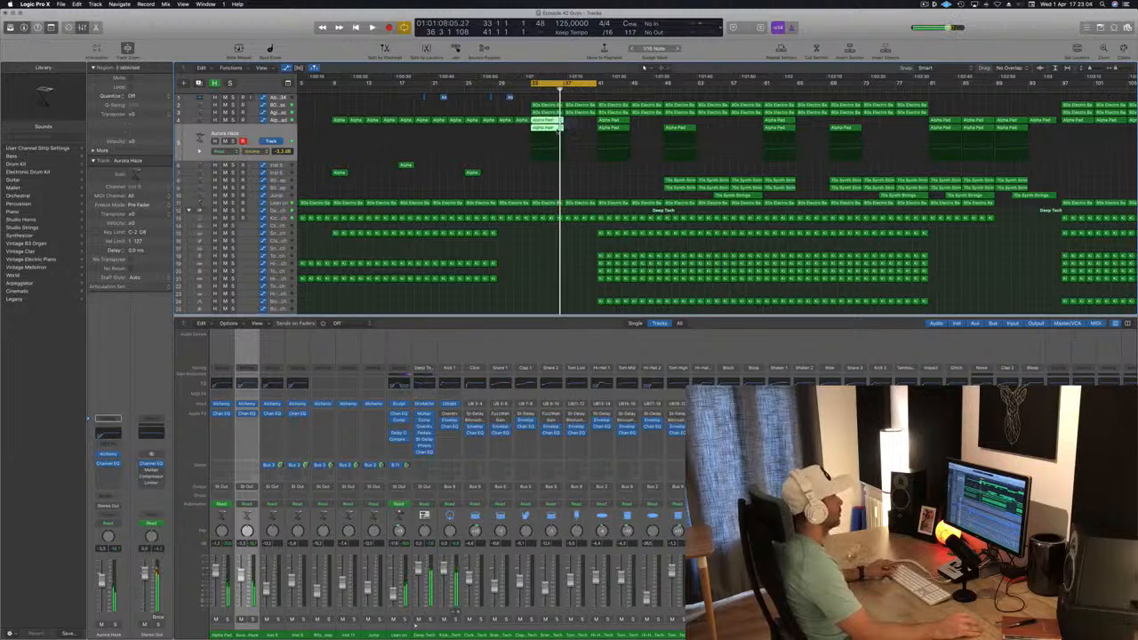
{"action": "left_click_drag", "start_coordinate": [544, 122], "coordinate": [576, 126]}
{"action": "key", "text": "space"}
Add Stereo Out high-cut automation points at bars 41 and 37, pulling the bar 37 point down into a dip
{"action": "scroll", "coordinate": [561, 222], "scroll_direction": "down", "scroll_amount": 2}
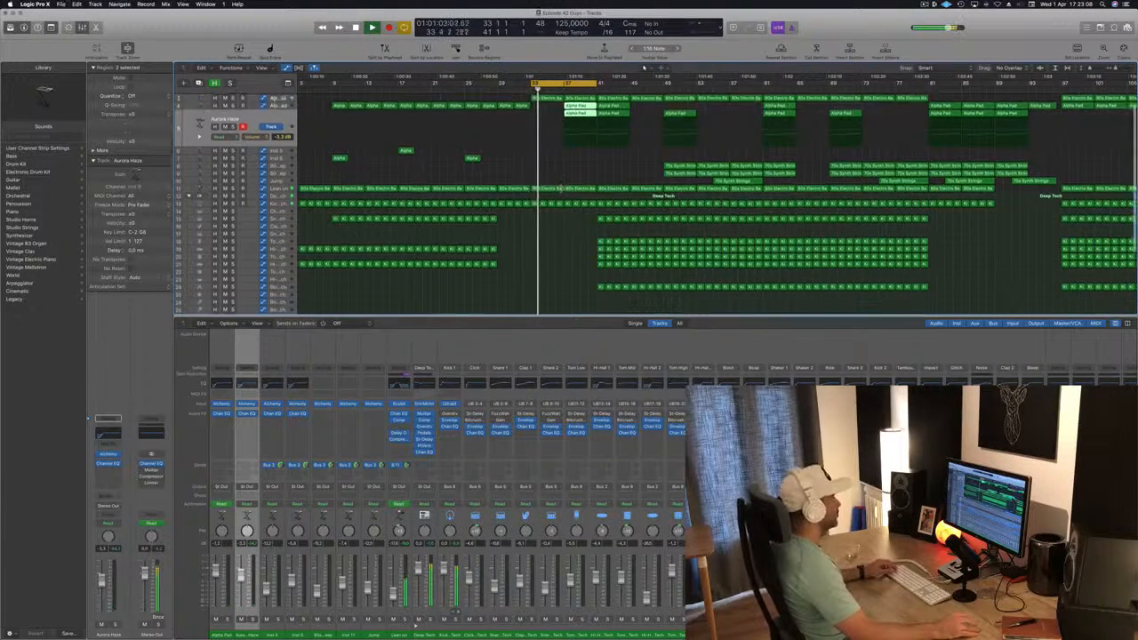
{"action": "scroll", "coordinate": [561, 221], "scroll_direction": "down", "scroll_amount": 5}
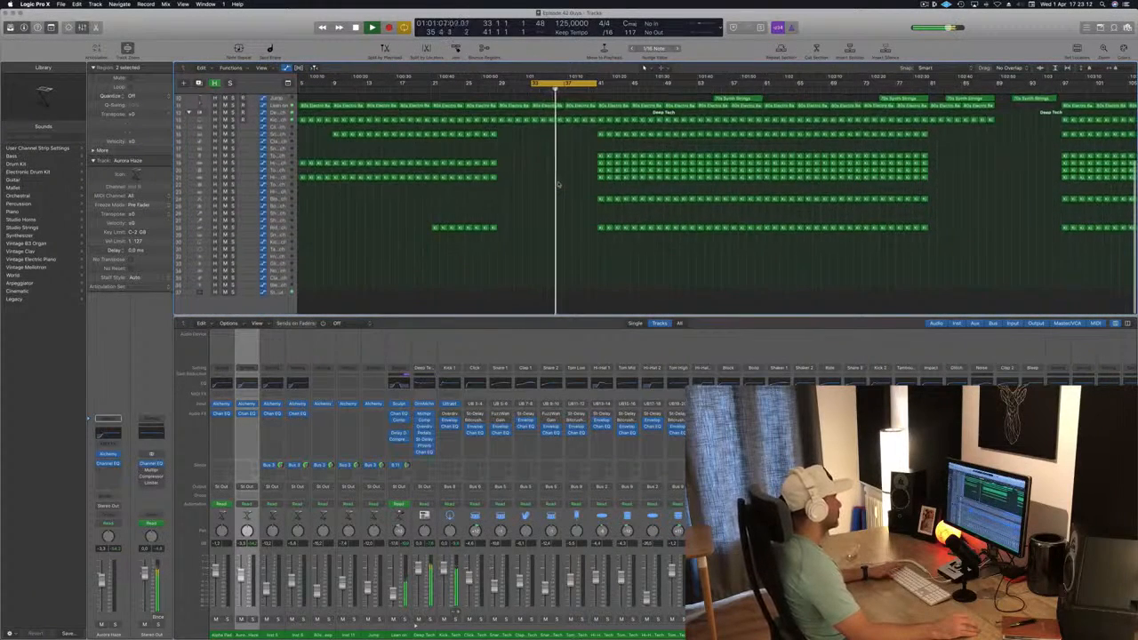
{"action": "scroll", "coordinate": [559, 182], "scroll_direction": "up", "scroll_amount": 2}
{"action": "left_click", "coordinate": [285, 307]}
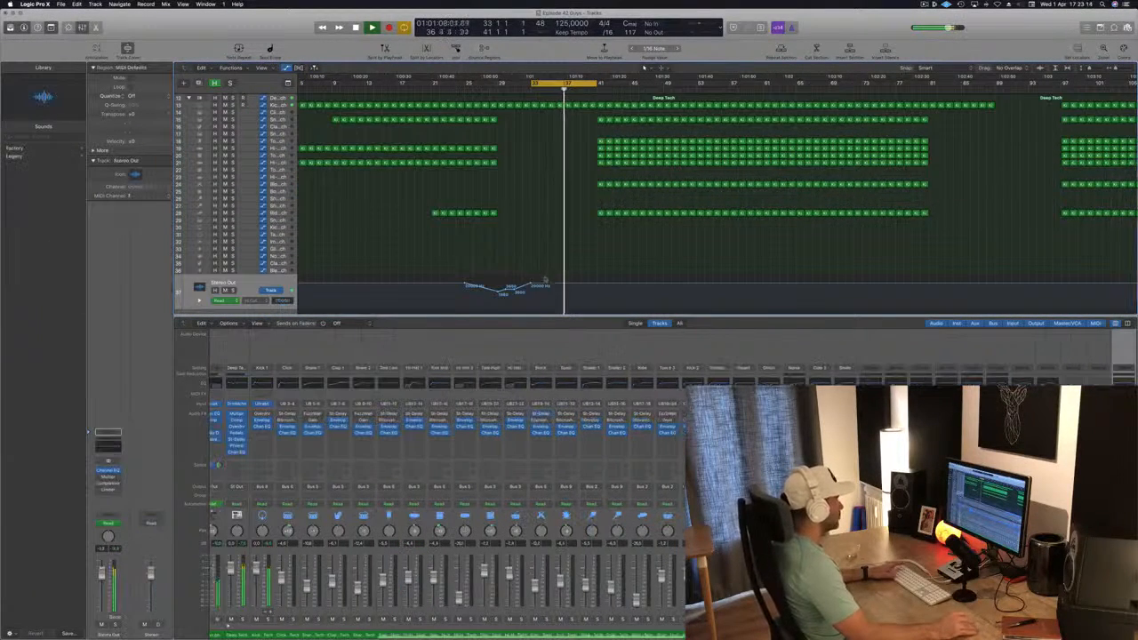
{"action": "key", "text": "space"}
{"action": "key", "text": "space"}
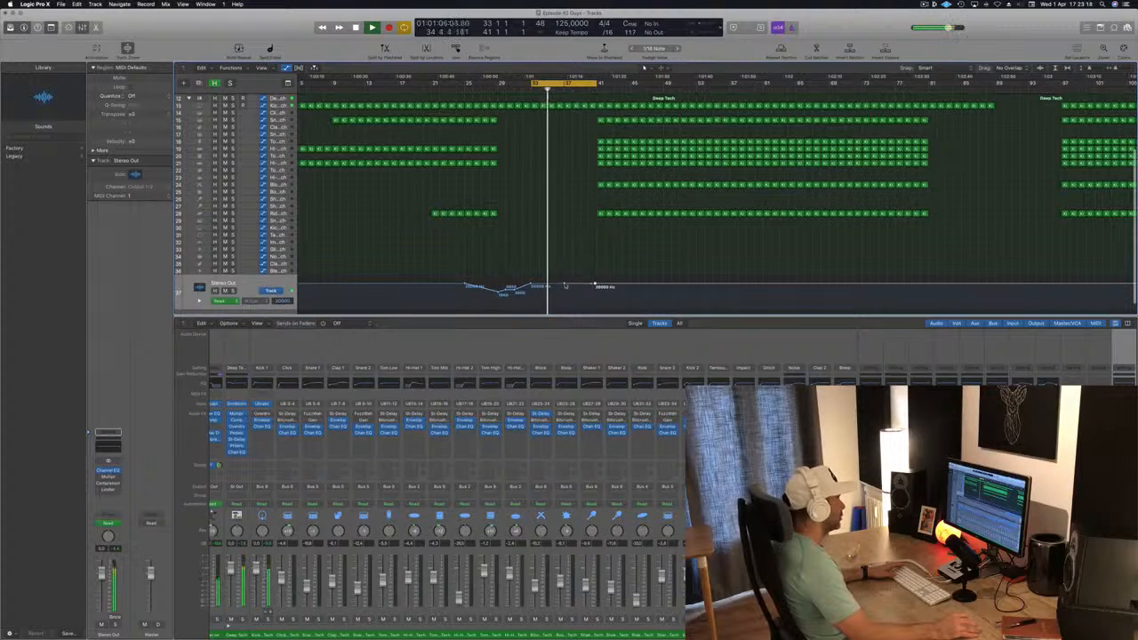
{"action": "left_click", "coordinate": [566, 286]}
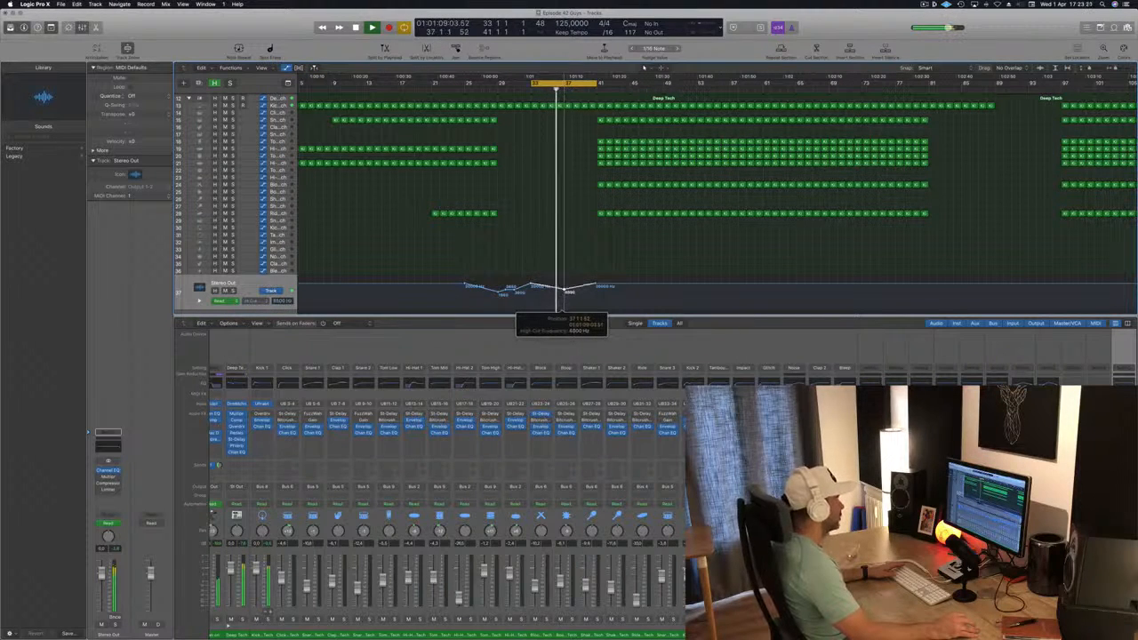
{"action": "scroll", "coordinate": [564, 294], "scroll_direction": "up", "scroll_amount": 1}
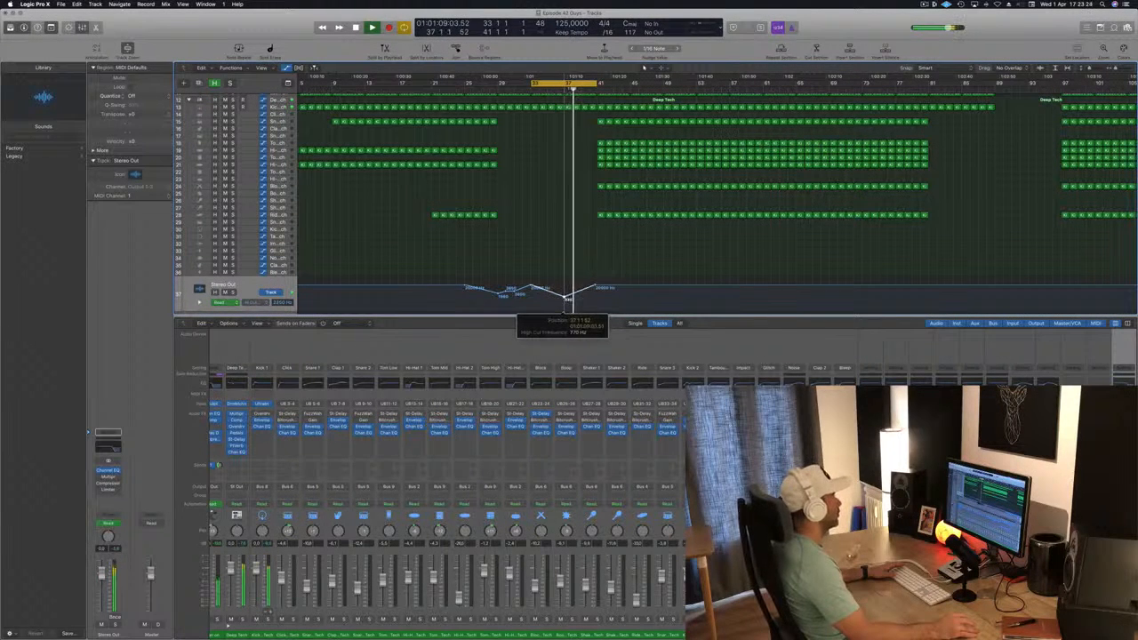
Reshape the high-cut automation into one steady fall from bar 33 to bar 41, with a jump back up at bar 41
{"action": "left_click_drag", "start_coordinate": [594, 287], "coordinate": [595, 307]}
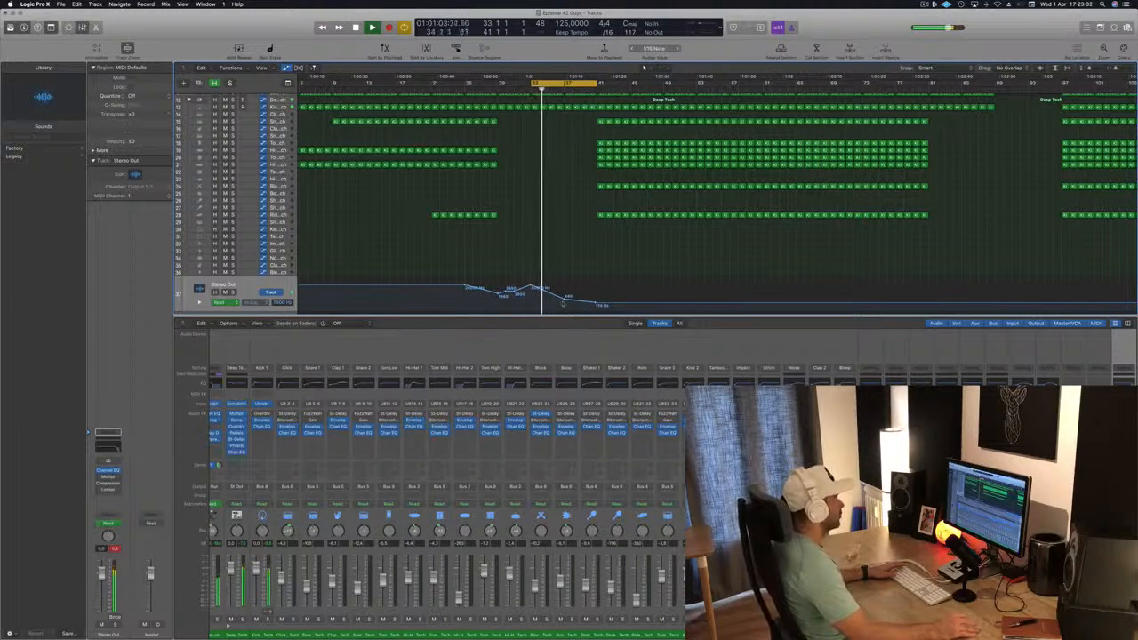
{"action": "left_click_drag", "start_coordinate": [595, 305], "coordinate": [596, 304]}
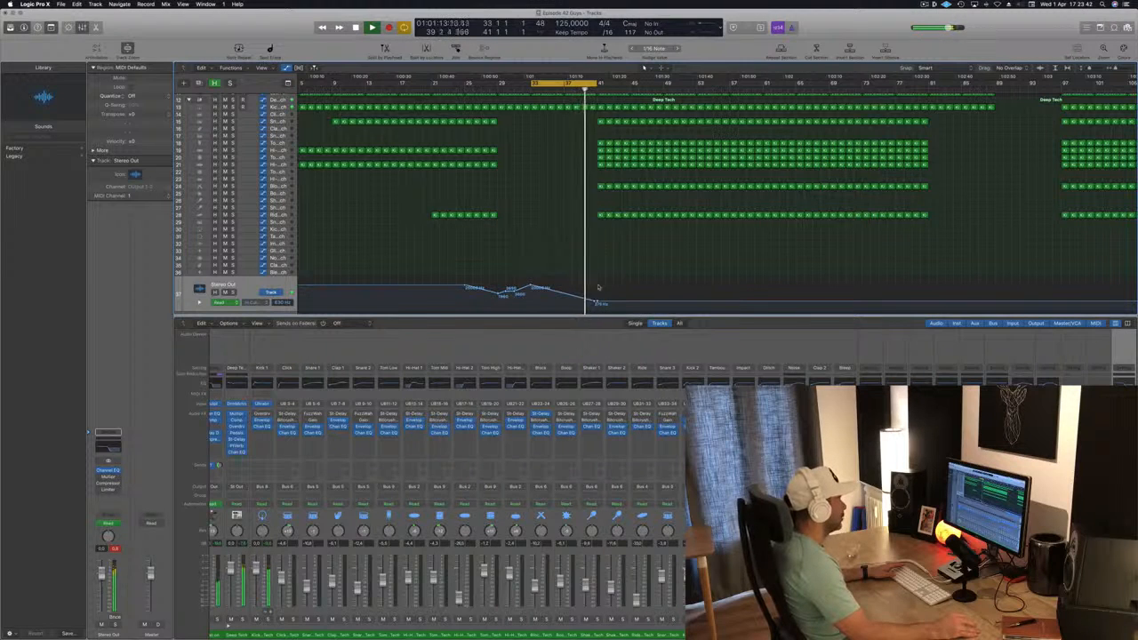
{"action": "left_click_drag", "start_coordinate": [598, 301], "coordinate": [598, 283]}
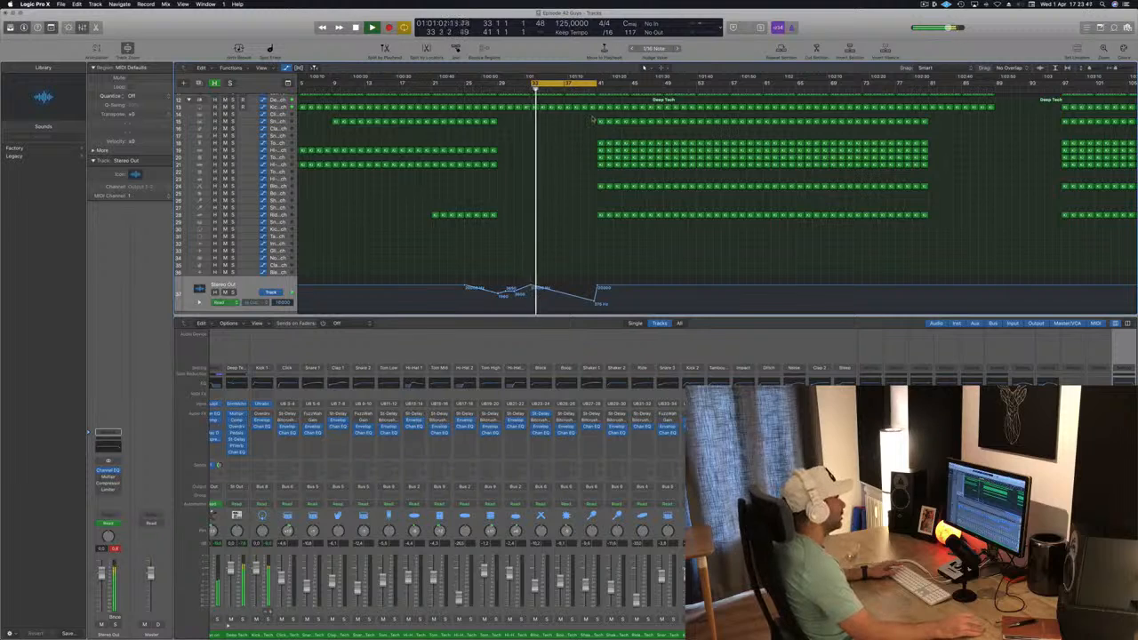
Delete all drum regions except the kick between bars 41 and 45, extending the cycle range to bar 45 for playback
{"action": "scroll", "coordinate": [594, 120], "scroll_direction": "up", "scroll_amount": 5}
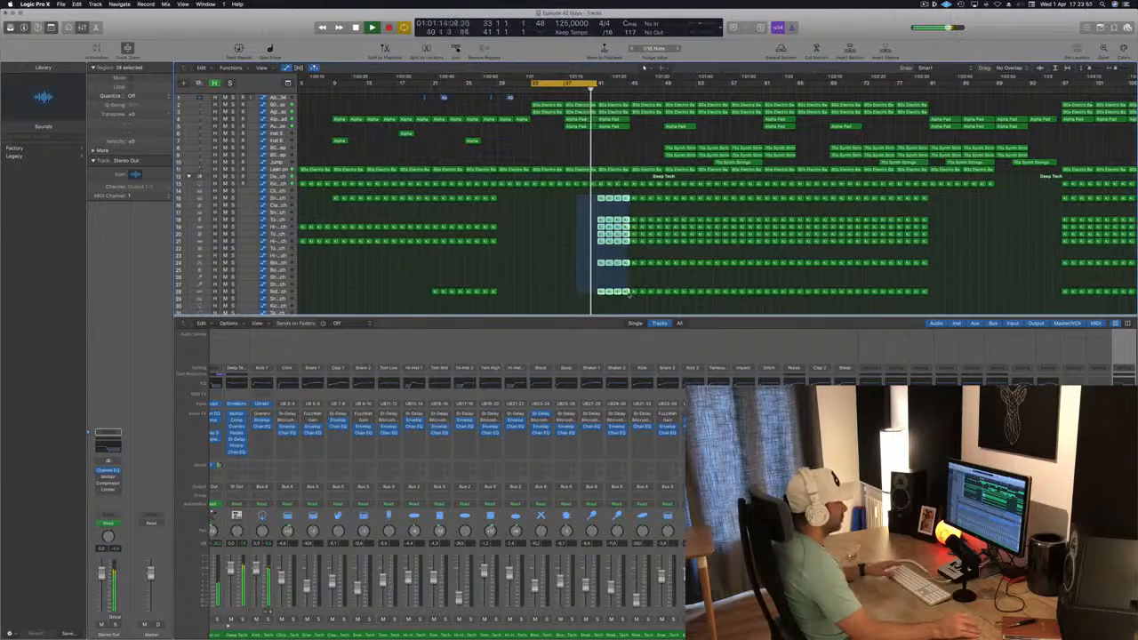
{"action": "key", "text": "Delete"}
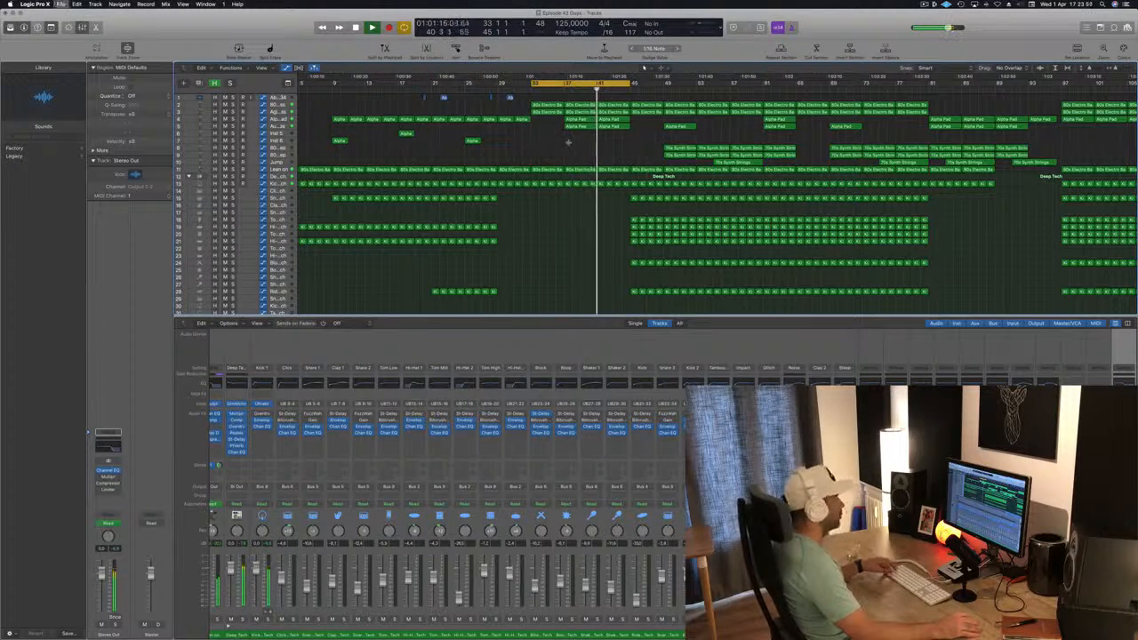
{"action": "scroll", "coordinate": [606, 147], "scroll_direction": "down", "scroll_amount": 2}
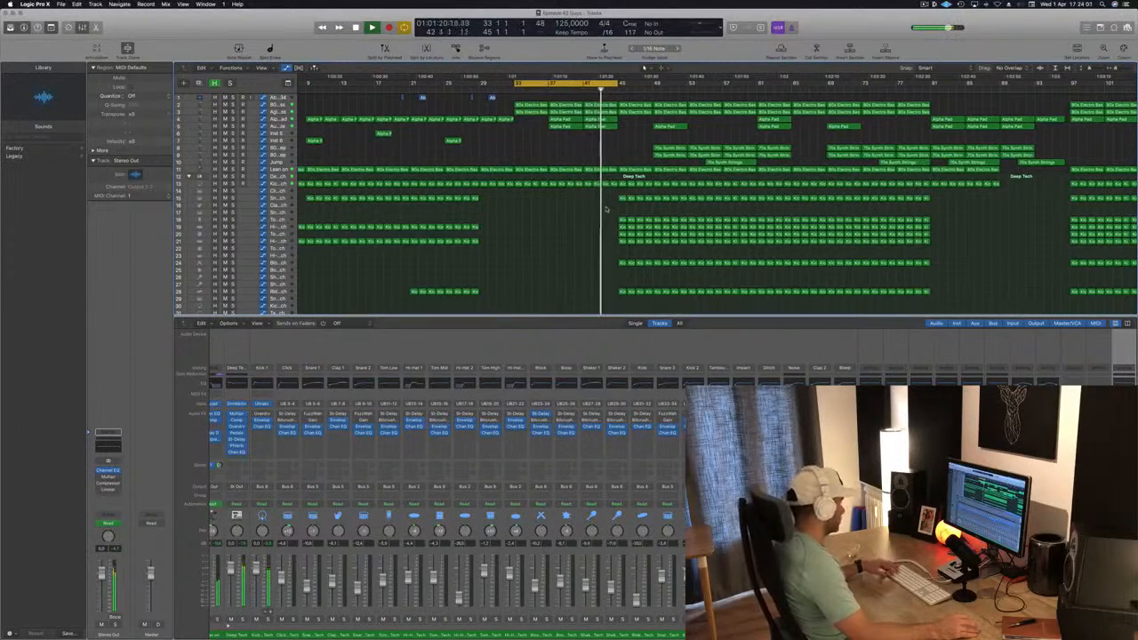
{"action": "key", "text": "super+Left"}
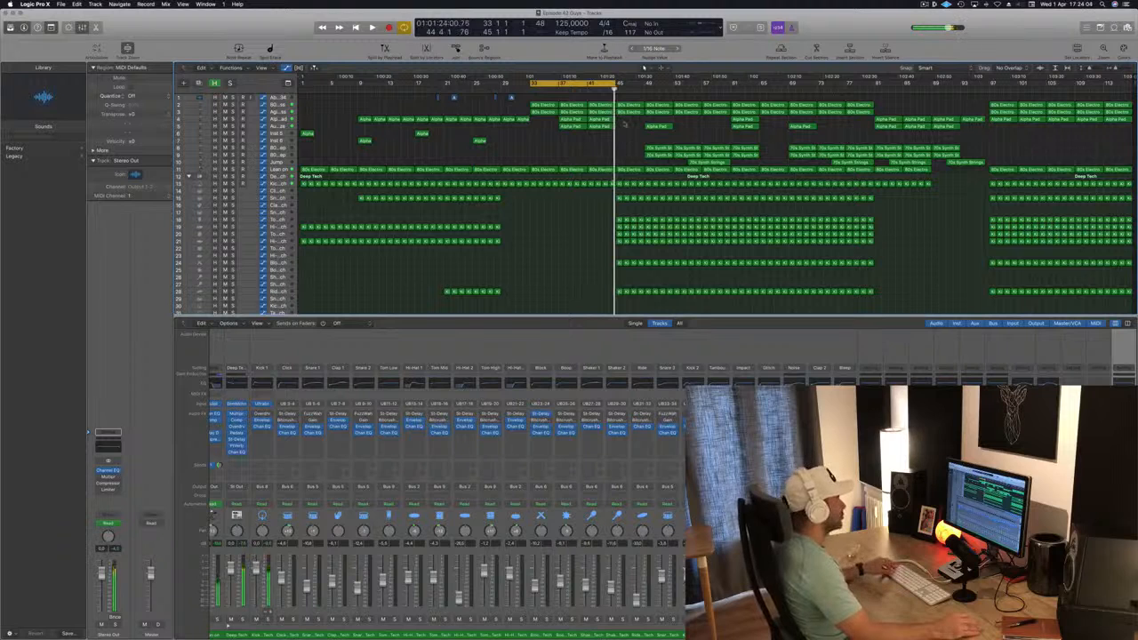
Copy the two Alpha Pad regions from bar 41 to bar 45
{"action": "left_click_drag", "start_coordinate": [595, 118], "coordinate": [629, 128]}
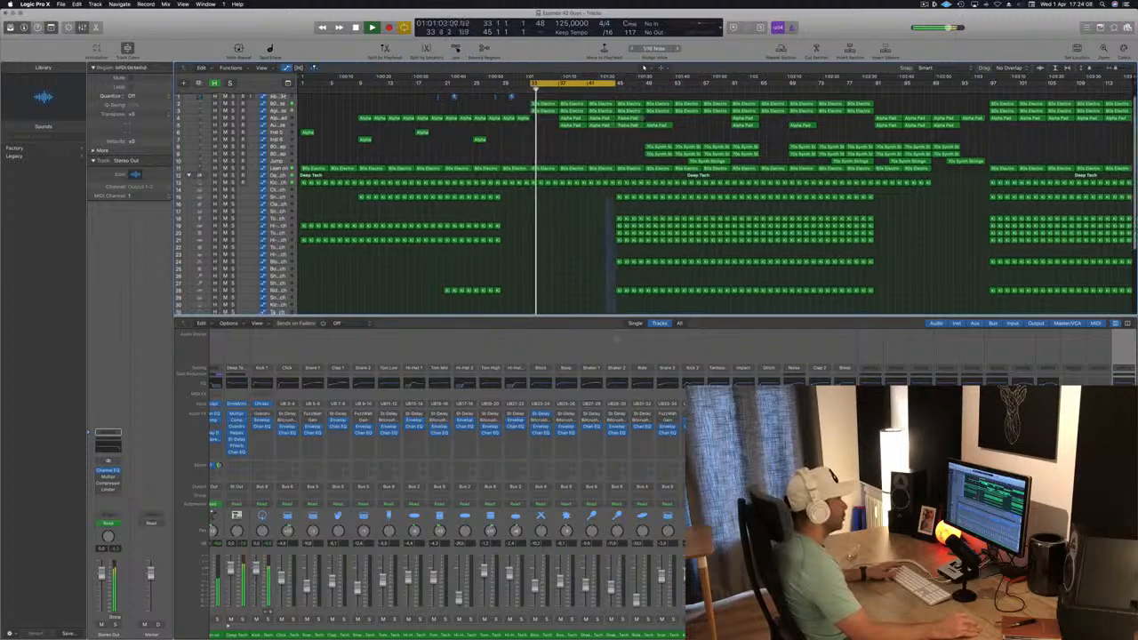
Delete the drum regions between bars 45 and 49 except the kick and ride, extending the cycle range to bar 49
{"action": "scroll", "coordinate": [601, 200], "scroll_direction": "down", "scroll_amount": 5}
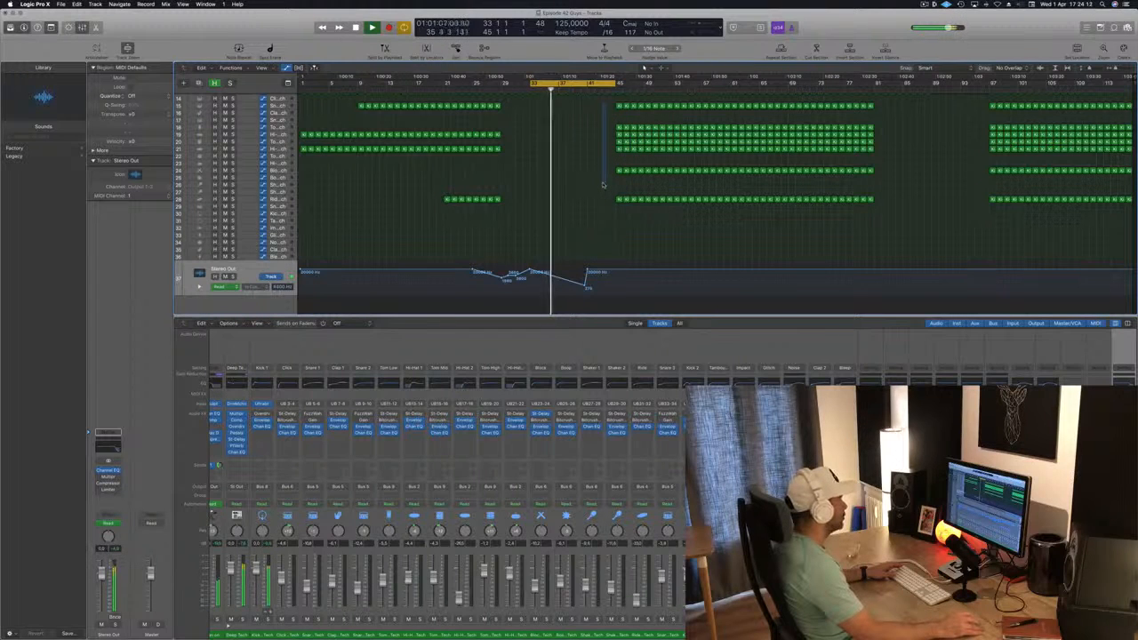
{"action": "left_click_drag", "start_coordinate": [603, 184], "coordinate": [640, 181]}
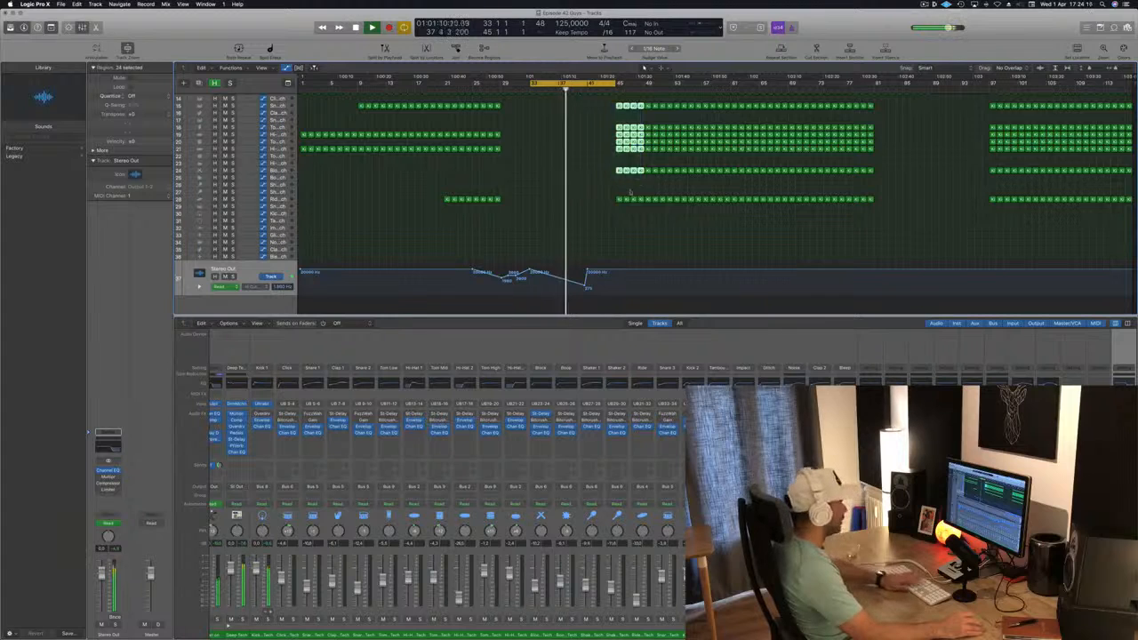
{"action": "key", "text": "BackSpace"}
{"action": "scroll", "coordinate": [630, 193], "scroll_direction": "up", "scroll_amount": 5}
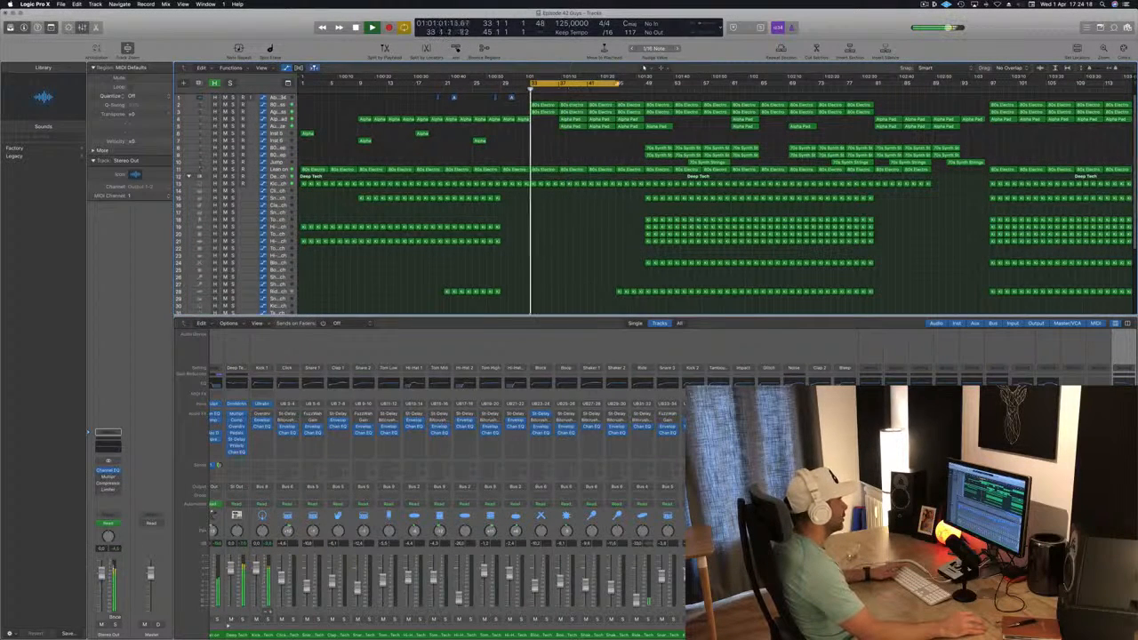
{"action": "left_click_drag", "start_coordinate": [614, 85], "coordinate": [641, 86]}
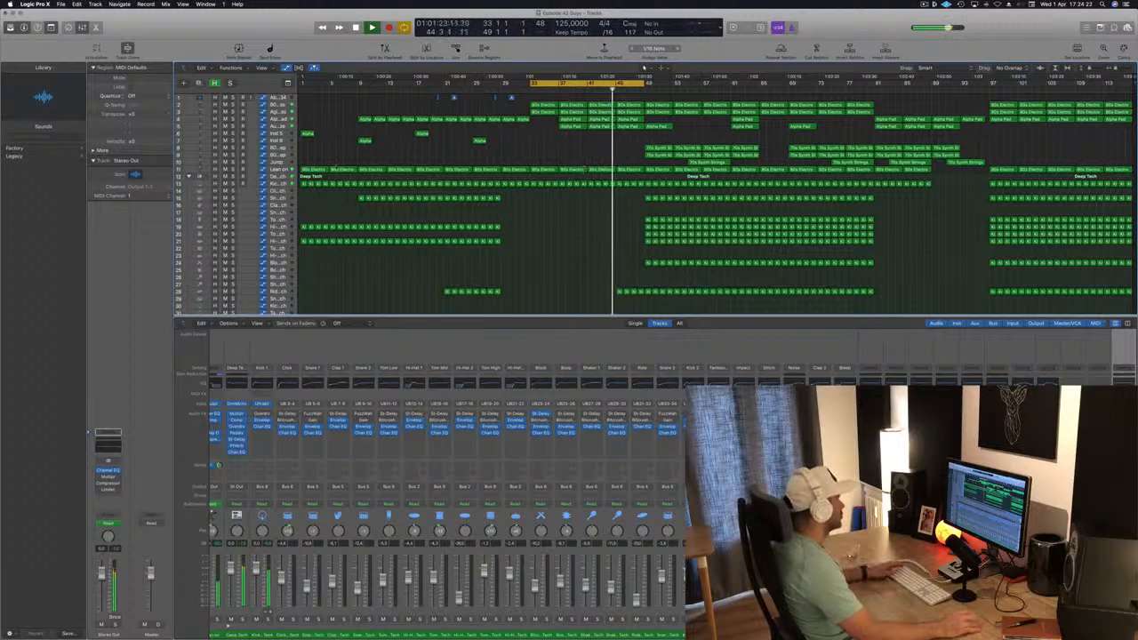
Add high-cut automation points at bars 45 and 49 on the Lean on track, shaping a rise with a drop back at bar 49
{"action": "left_click", "coordinate": [586, 169]}
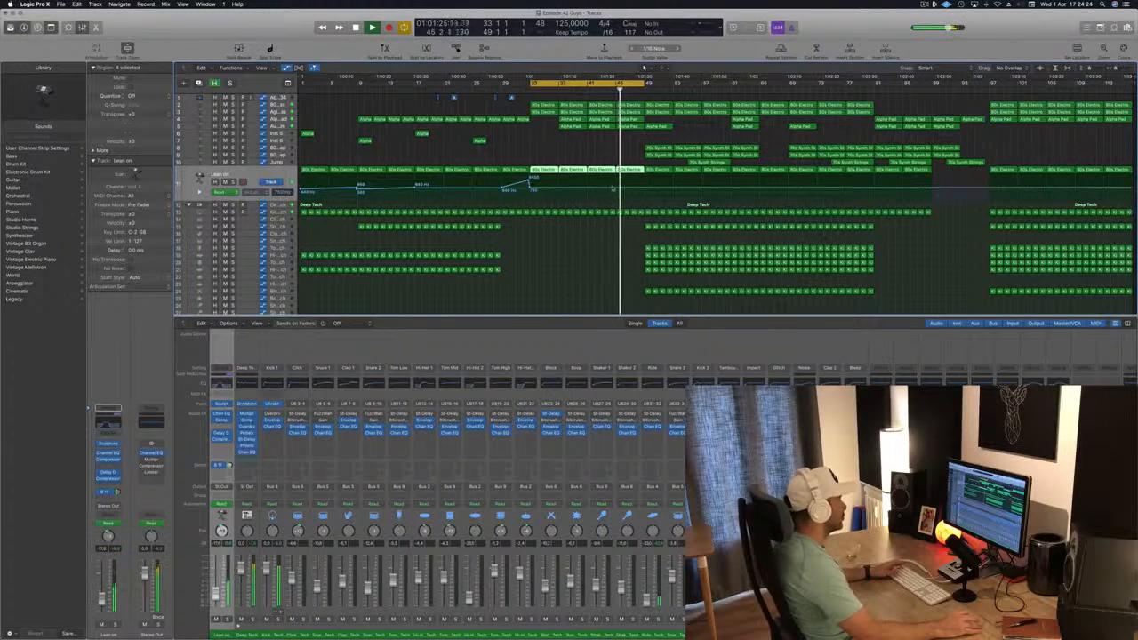
{"action": "left_click", "coordinate": [617, 188]}
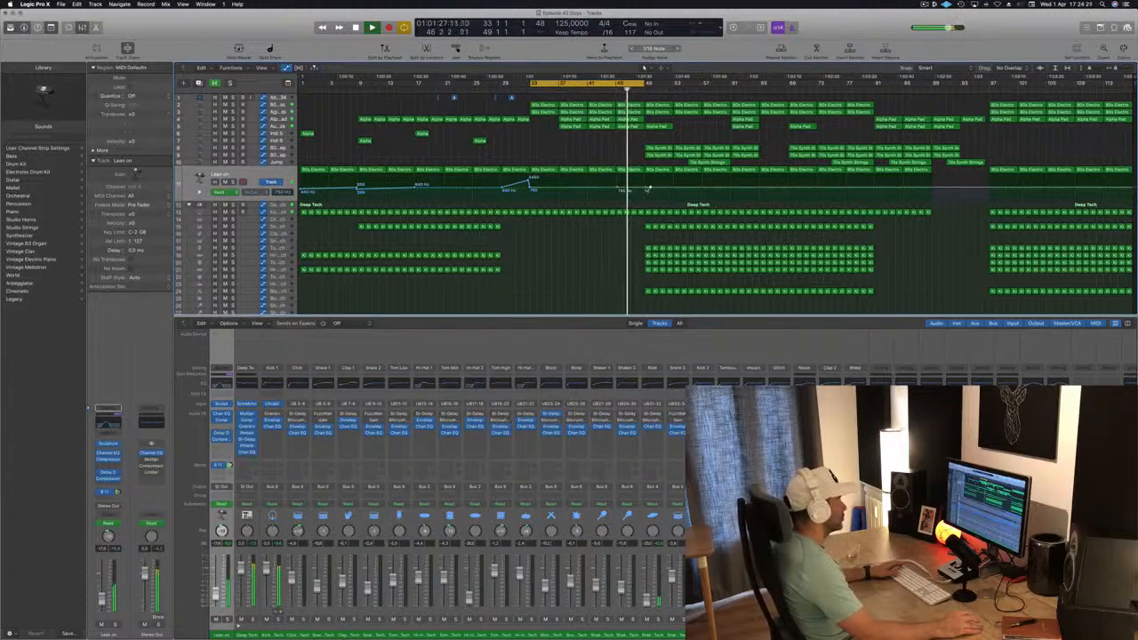
{"action": "left_click_drag", "start_coordinate": [648, 189], "coordinate": [648, 180]}
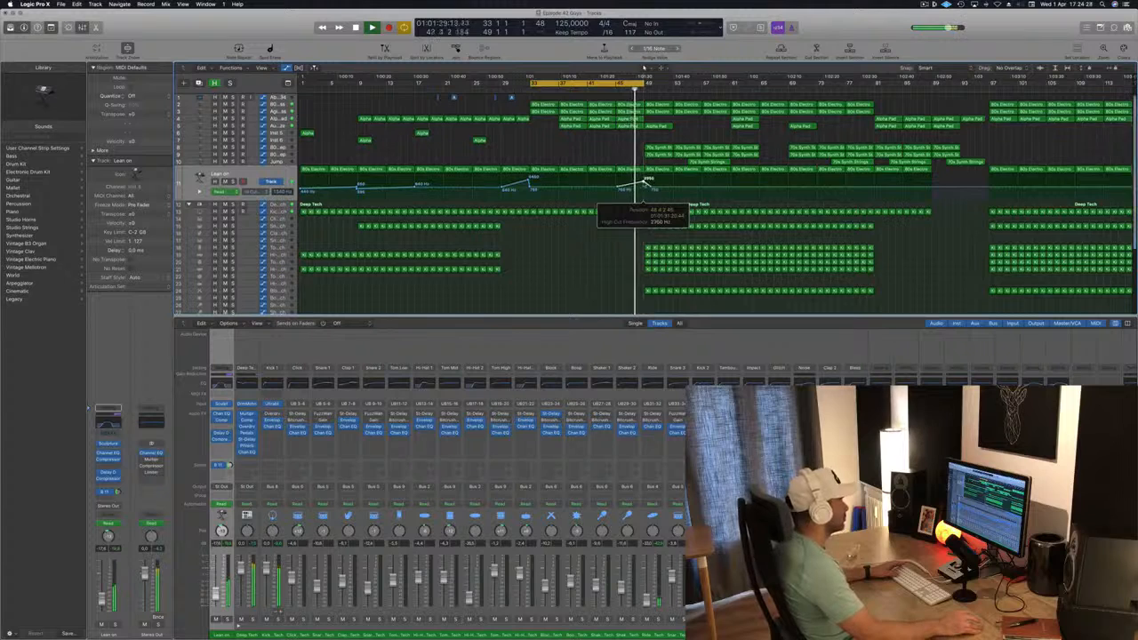
{"action": "left_click", "coordinate": [648, 190]}
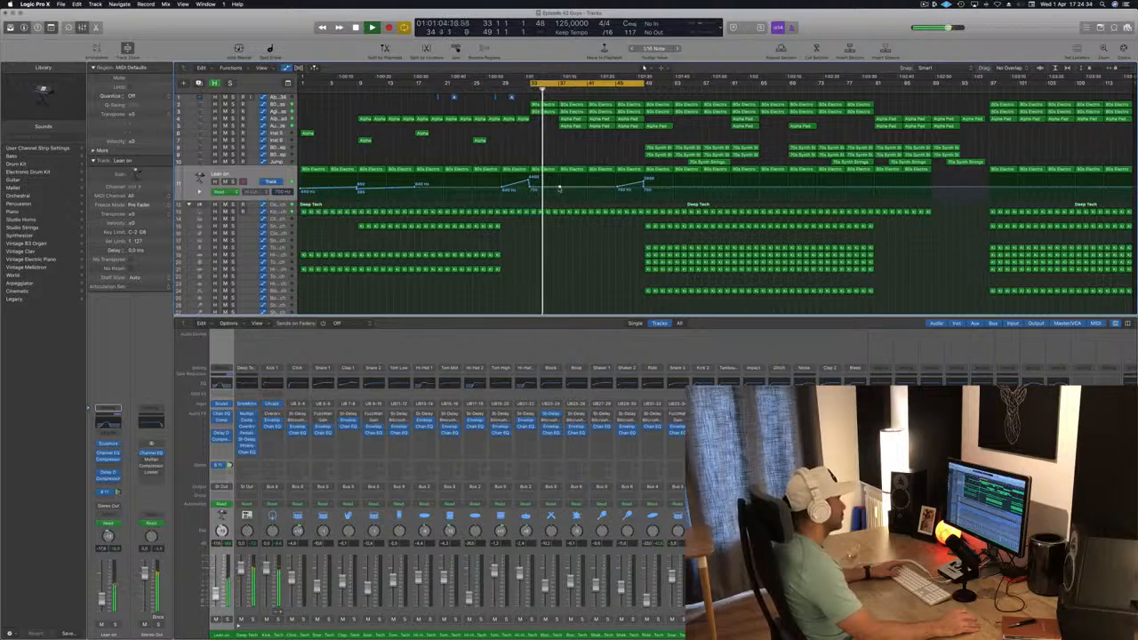
Add high-cut automation points at bar 37 on the Lean on track, shaping a slight rise from bar 33 and a drop
{"action": "left_click", "coordinate": [560, 183]}
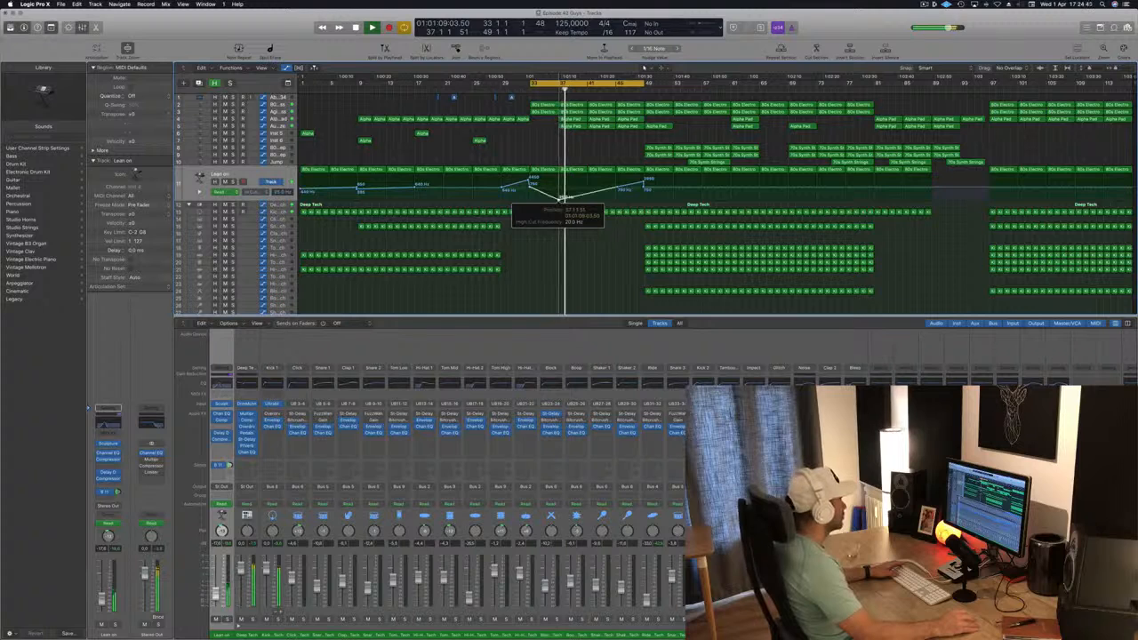
{"action": "left_click_drag", "start_coordinate": [559, 186], "coordinate": [559, 188]}
{"action": "key", "text": "space"}
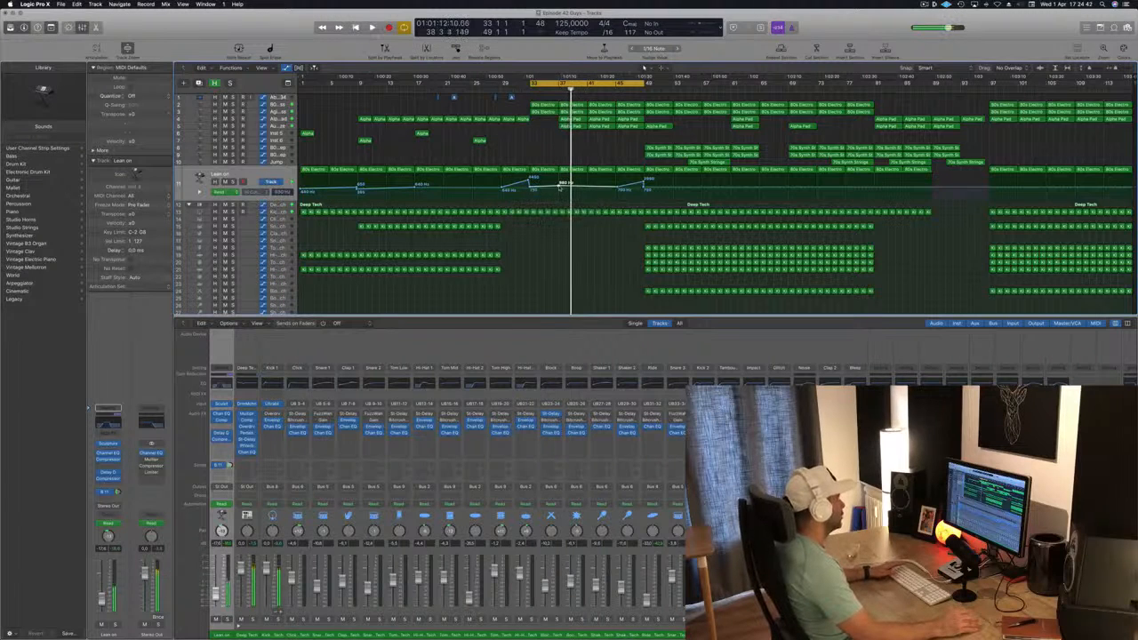
Play back the cycle from bar 33 to bar 49 to check the automation, and save the project
{"action": "key", "text": "space"}
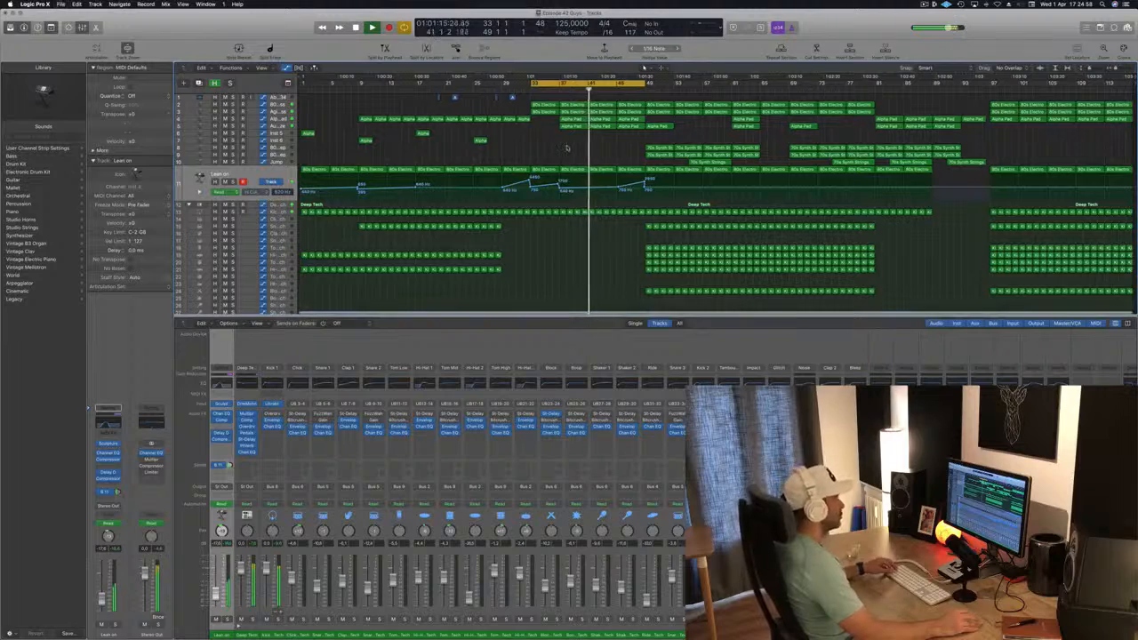
{"action": "key", "text": "super+Right"}
{"action": "key", "text": "super+Right"}
{"action": "key", "text": "super+Right"}
{"action": "key", "text": "super+Right"}
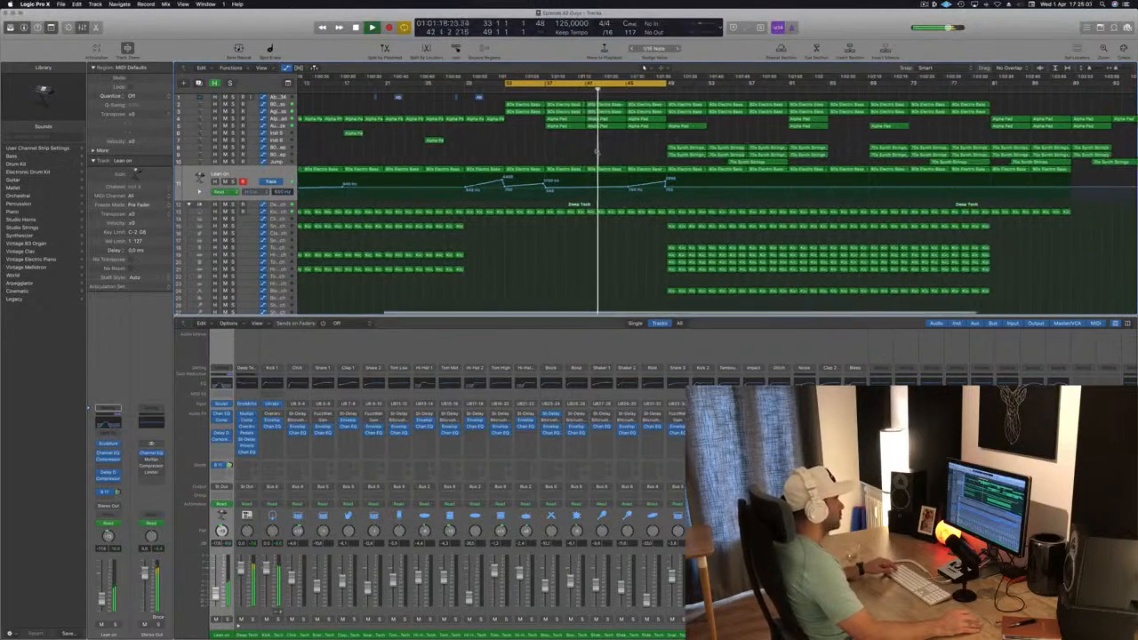
{"action": "key", "text": "super+Left"}
{"action": "key", "text": "super+Left"}
{"action": "key", "text": "super+Left"}
{"action": "key", "text": "super+Left"}
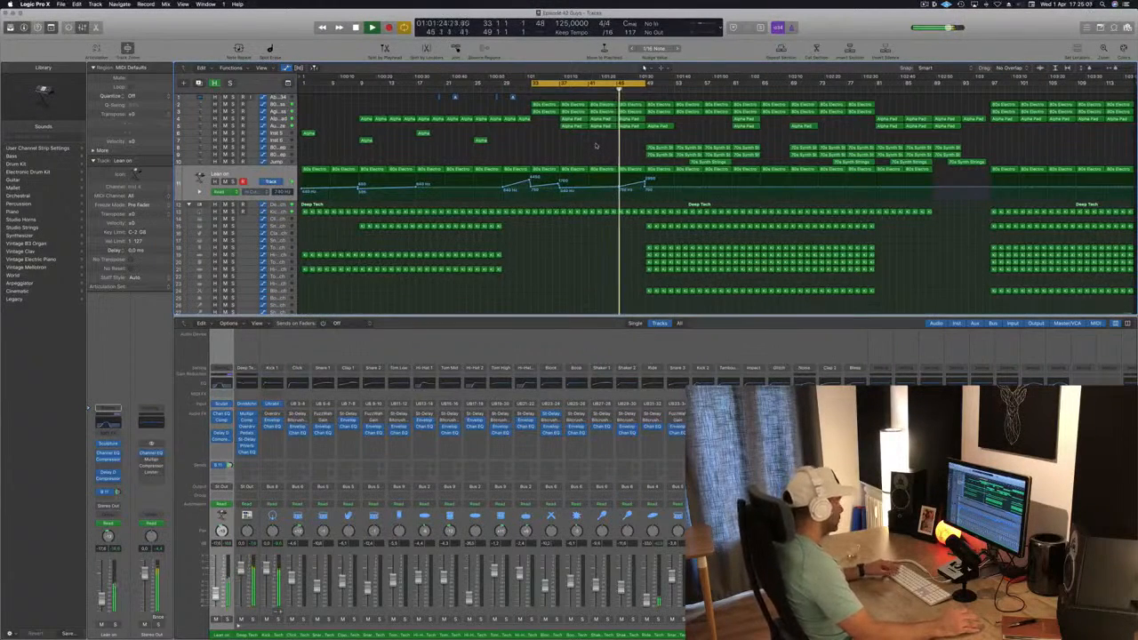
{"action": "key", "text": "ctrl+s"}
{"action": "key", "text": "ctrl+s"}
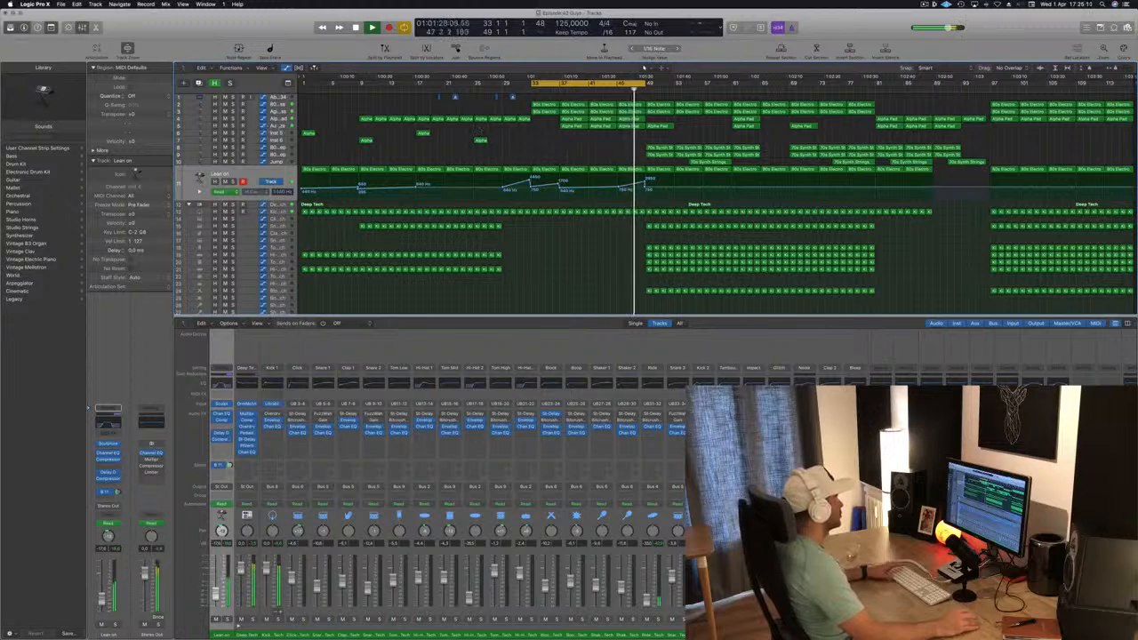
Raise the Alpha Pad automation point at bar 41, and undo the last move of the point near bar 45
{"action": "left_click", "coordinate": [288, 126]}
{"action": "left_click", "coordinate": [290, 117]}
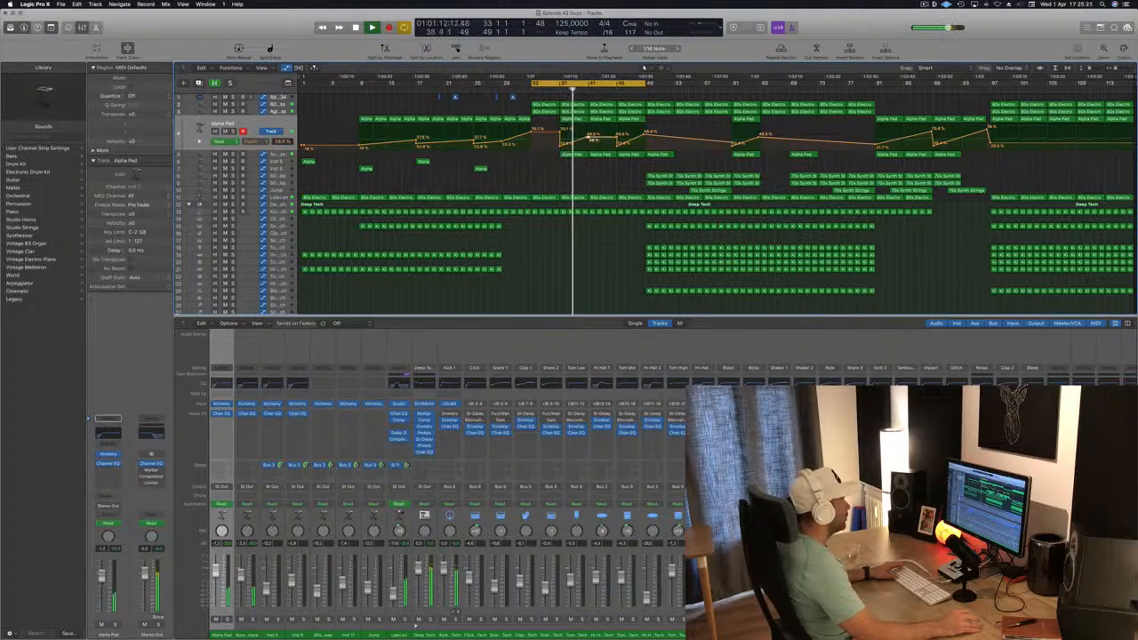
{"action": "left_click_drag", "start_coordinate": [588, 140], "coordinate": [588, 134]}
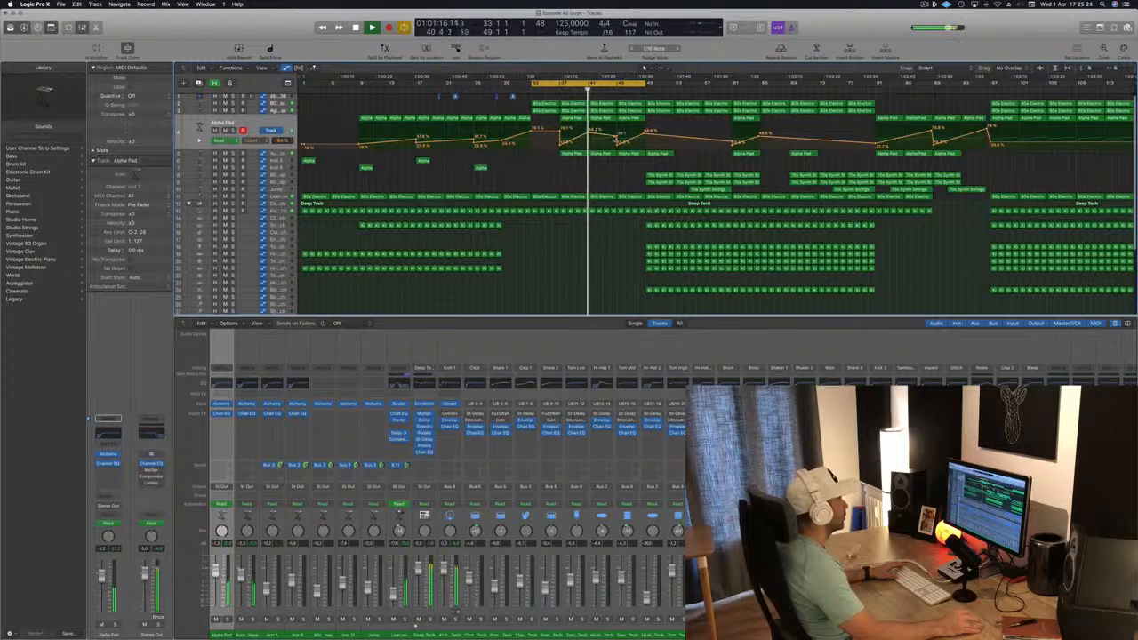
{"action": "left_click_drag", "start_coordinate": [616, 136], "coordinate": [593, 141]}
{"action": "key", "text": "super+z"}
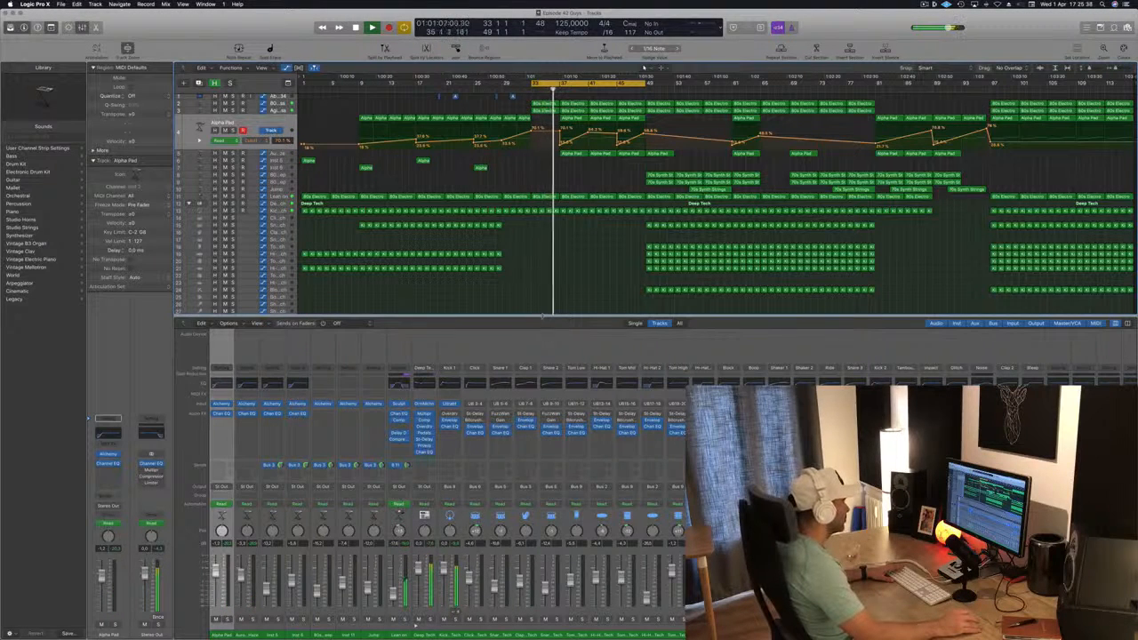
Enlarge the Tracks area above the mixer and select the Stereo Out track to show its high-cut automation
{"action": "left_click_drag", "start_coordinate": [541, 316], "coordinate": [549, 346]}
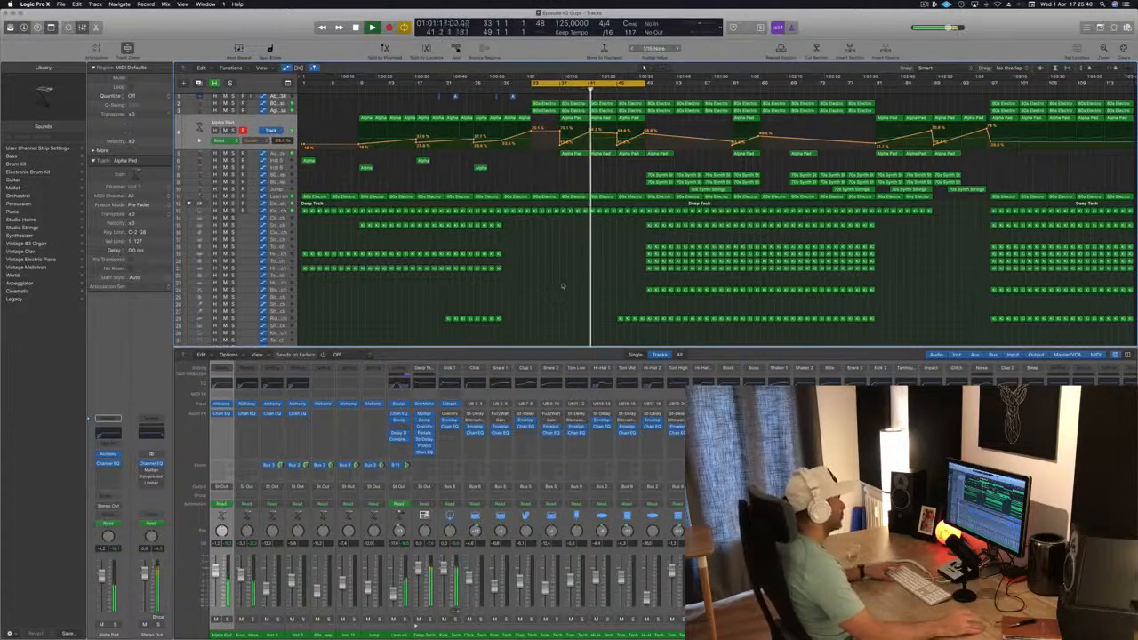
{"action": "scroll", "coordinate": [563, 285], "scroll_direction": "right", "scroll_amount": 1}
{"action": "scroll", "coordinate": [564, 284], "scroll_direction": "up", "scroll_amount": 1}
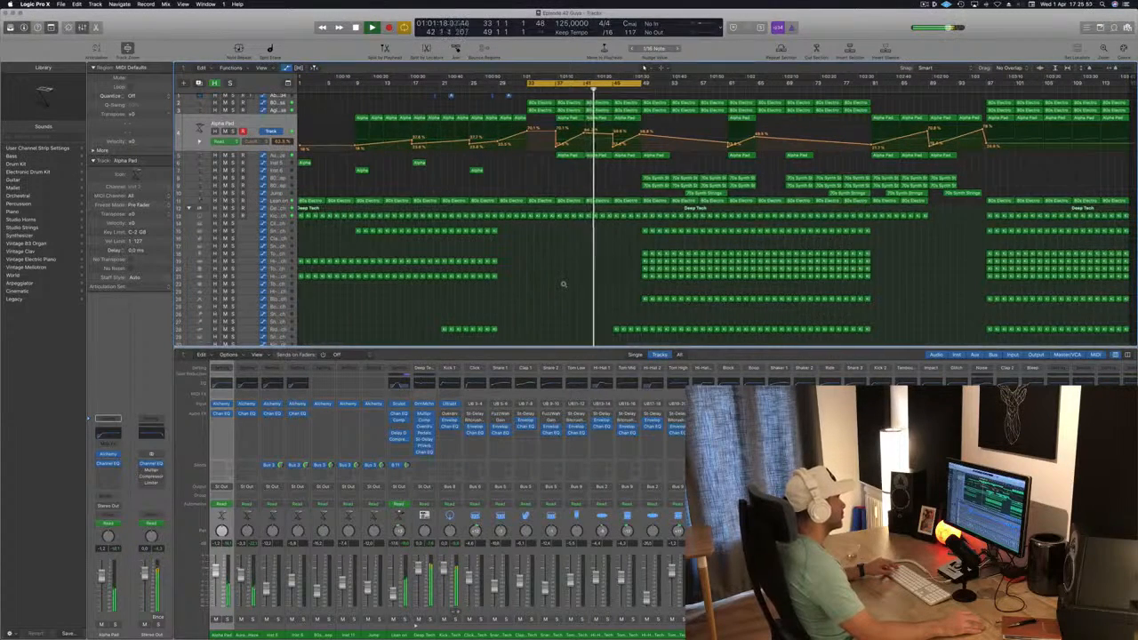
{"action": "scroll", "coordinate": [563, 284], "scroll_direction": "up", "scroll_amount": 2}
{"action": "scroll", "coordinate": [562, 285], "scroll_direction": "down", "scroll_amount": 5}
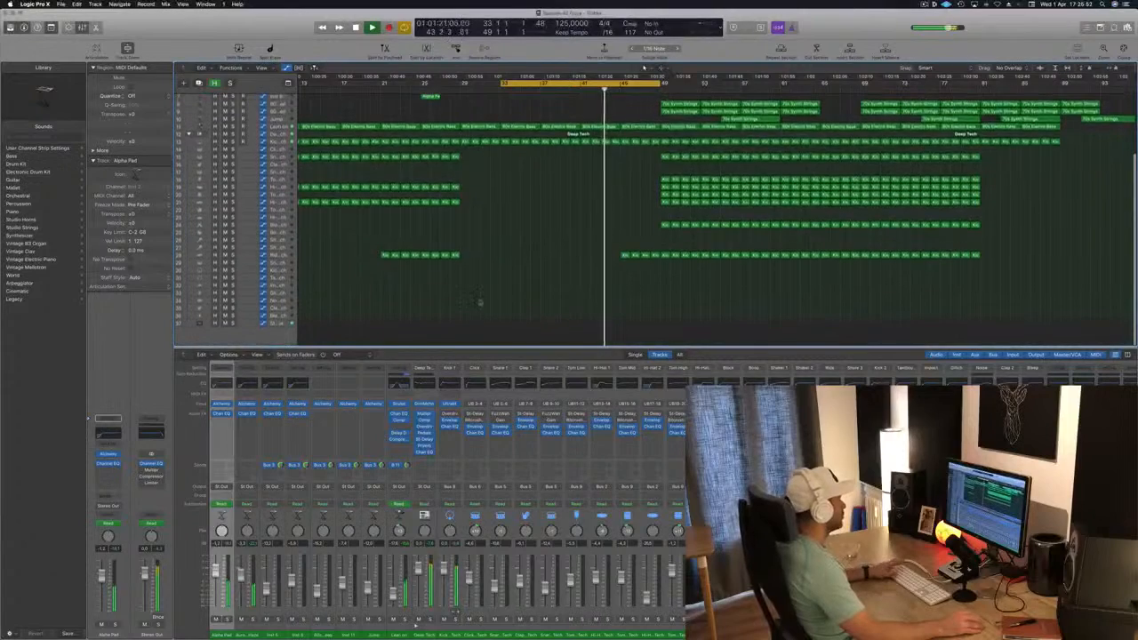
{"action": "left_click", "coordinate": [276, 321]}
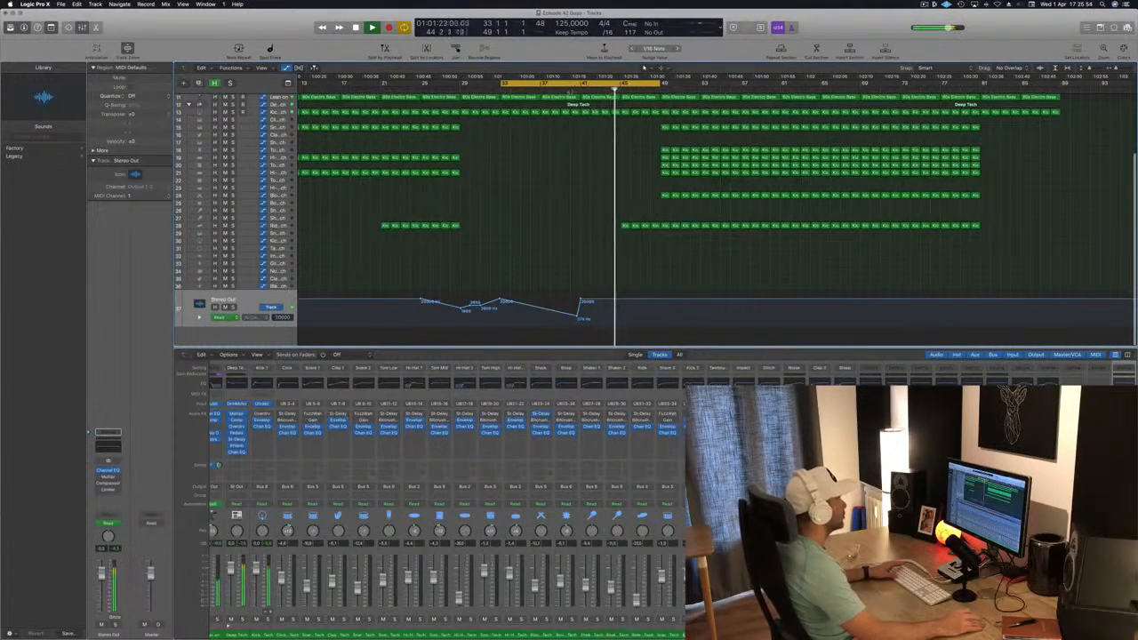
Move the lowest Stereo Out high-cut point onto bar 41 so the filter jumps back up vertically
{"action": "scroll", "coordinate": [551, 251], "scroll_direction": "up", "scroll_amount": 3}
{"action": "scroll", "coordinate": [551, 251], "scroll_direction": "up", "scroll_amount": 3}
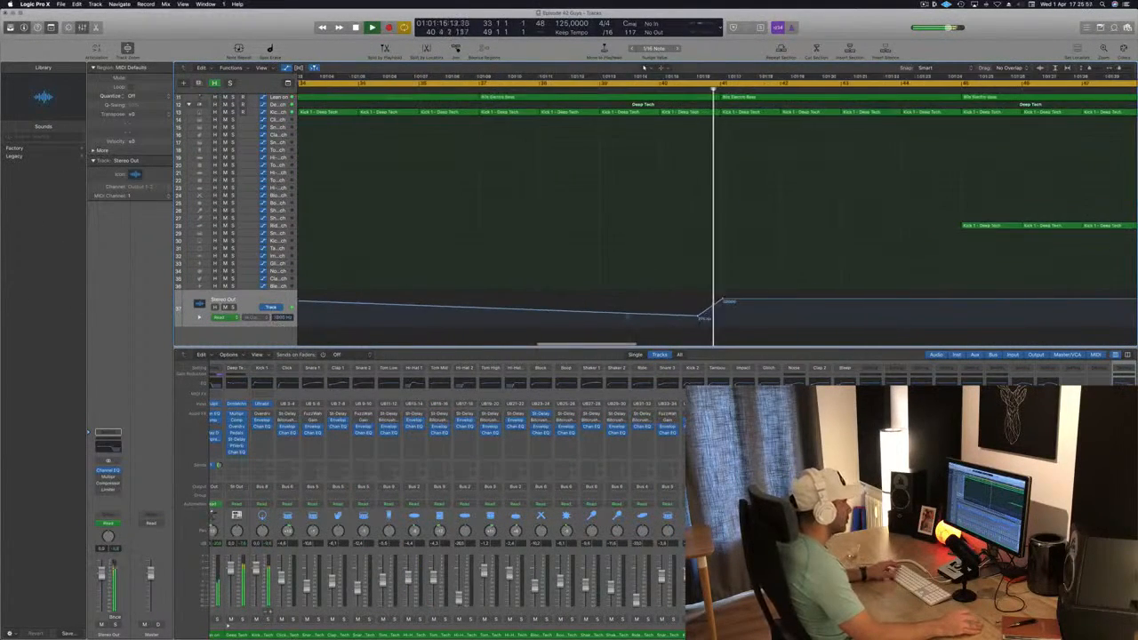
{"action": "key", "text": "space"}
{"action": "left_click_drag", "start_coordinate": [702, 317], "coordinate": [722, 313]}
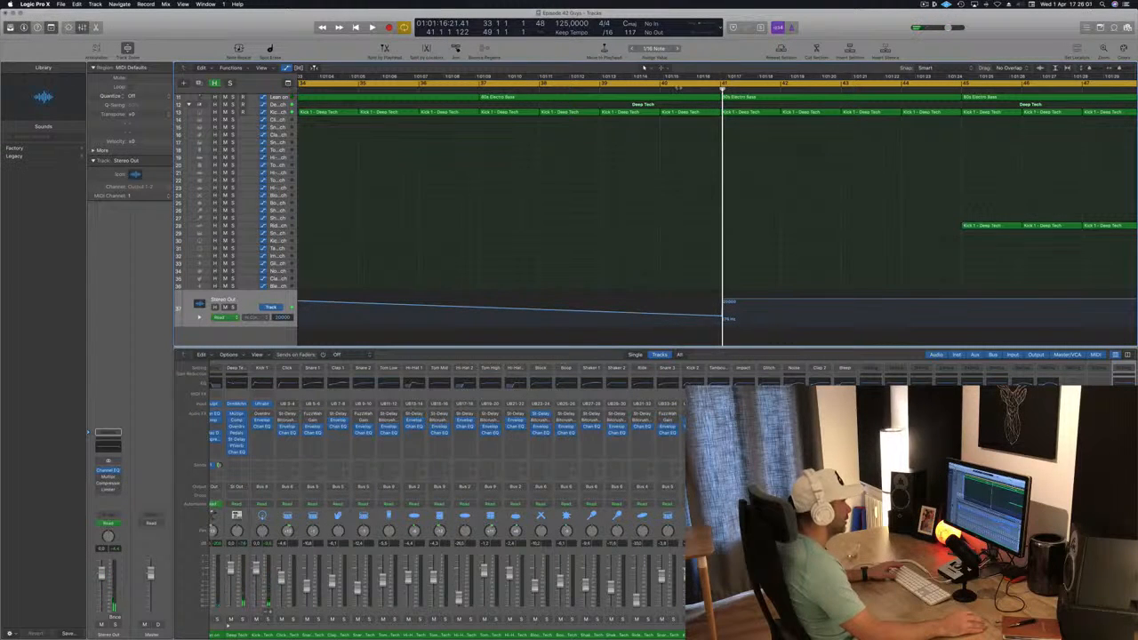
Play the transition into bar 41 and nudge the upper Stereo Out high-cut point slightly earlier
{"action": "left_click", "coordinate": [677, 88]}
{"action": "key", "text": "space"}
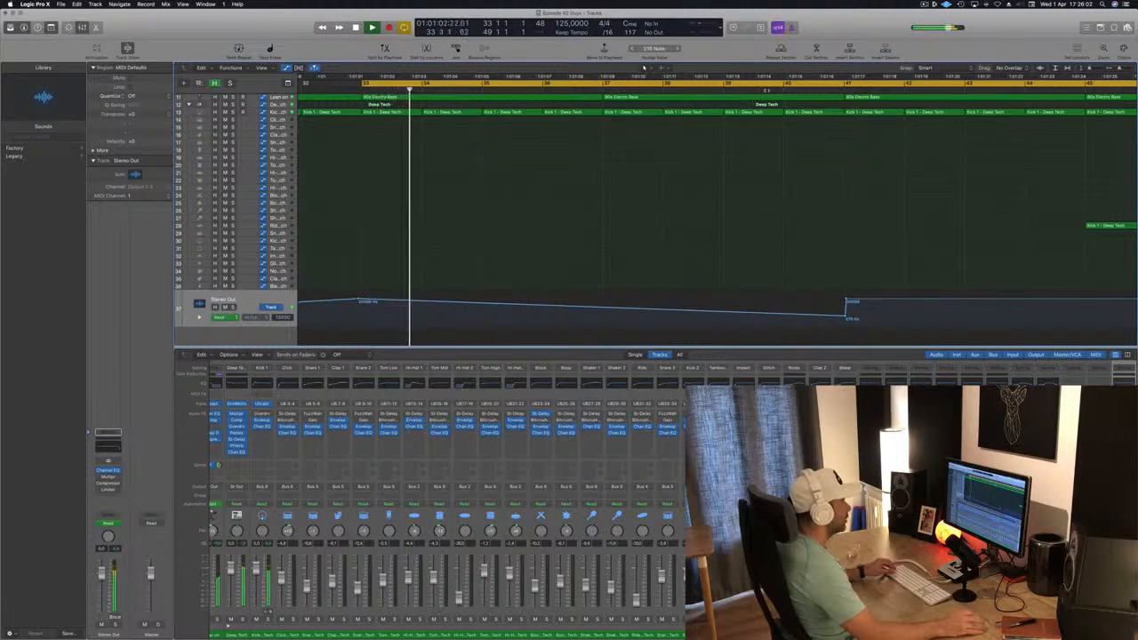
{"action": "left_click", "coordinate": [767, 89]}
{"action": "scroll", "coordinate": [758, 126], "scroll_direction": "down", "scroll_amount": 5}
{"action": "scroll", "coordinate": [649, 179], "scroll_direction": "down", "scroll_amount": 3}
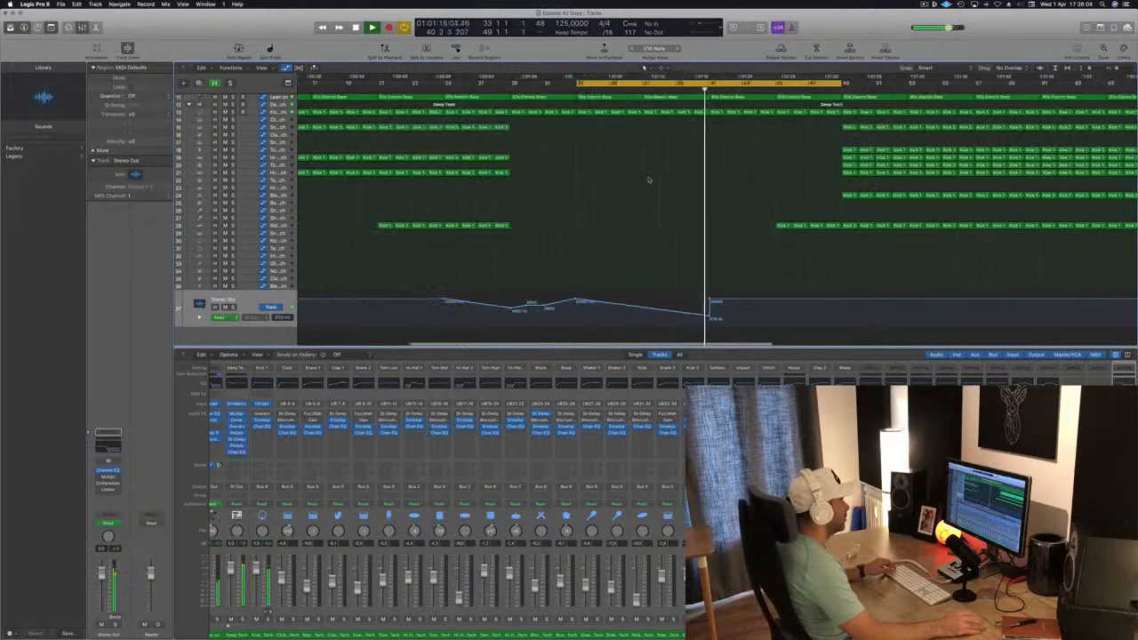
{"action": "scroll", "coordinate": [649, 179], "scroll_direction": "up", "scroll_amount": 4}
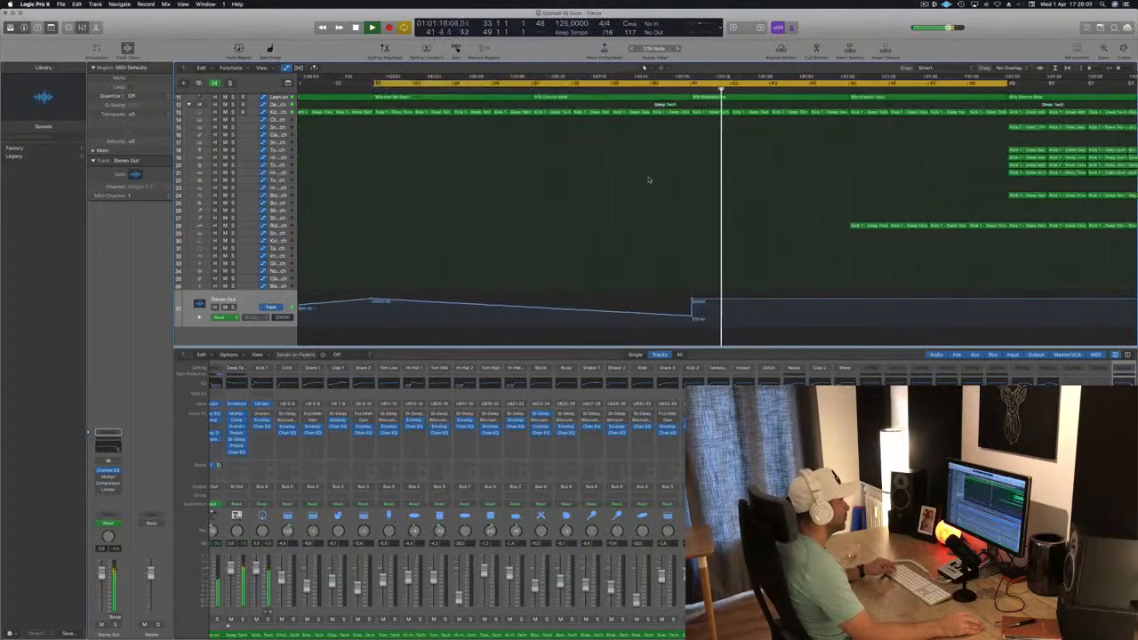
{"action": "scroll", "coordinate": [649, 180], "scroll_direction": "up", "scroll_amount": 3}
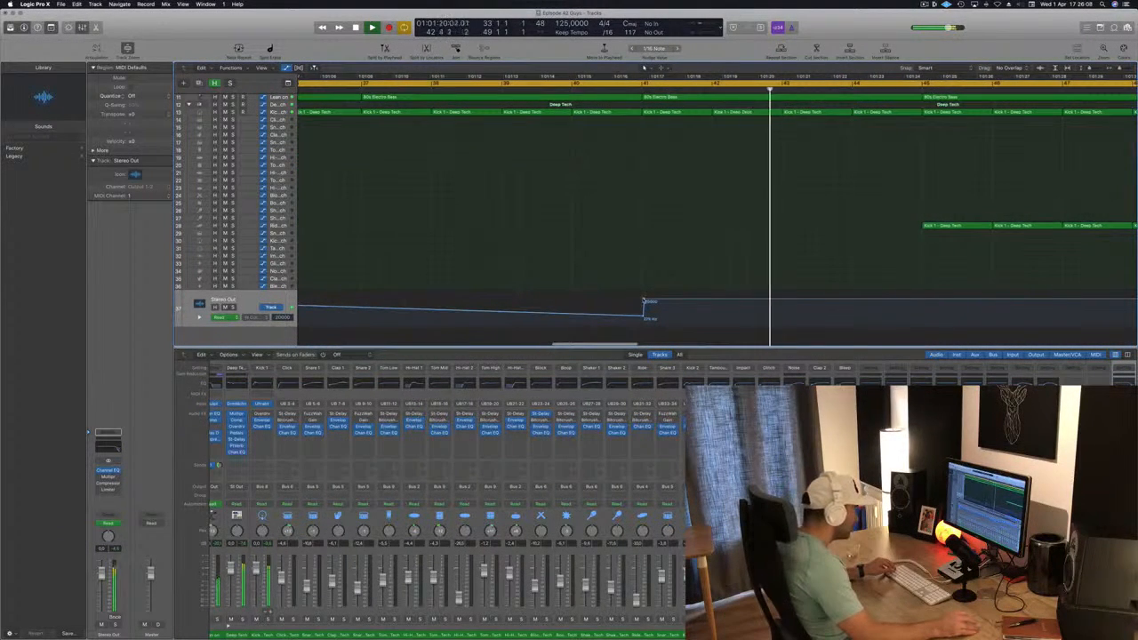
{"action": "mouse_move", "coordinate": [643, 300]}
{"action": "left_mouse_down"}
{"action": "mouse_move", "coordinate": [644, 313]}
{"action": "mouse_move", "coordinate": [641, 301]}
{"action": "left_mouse_up"}
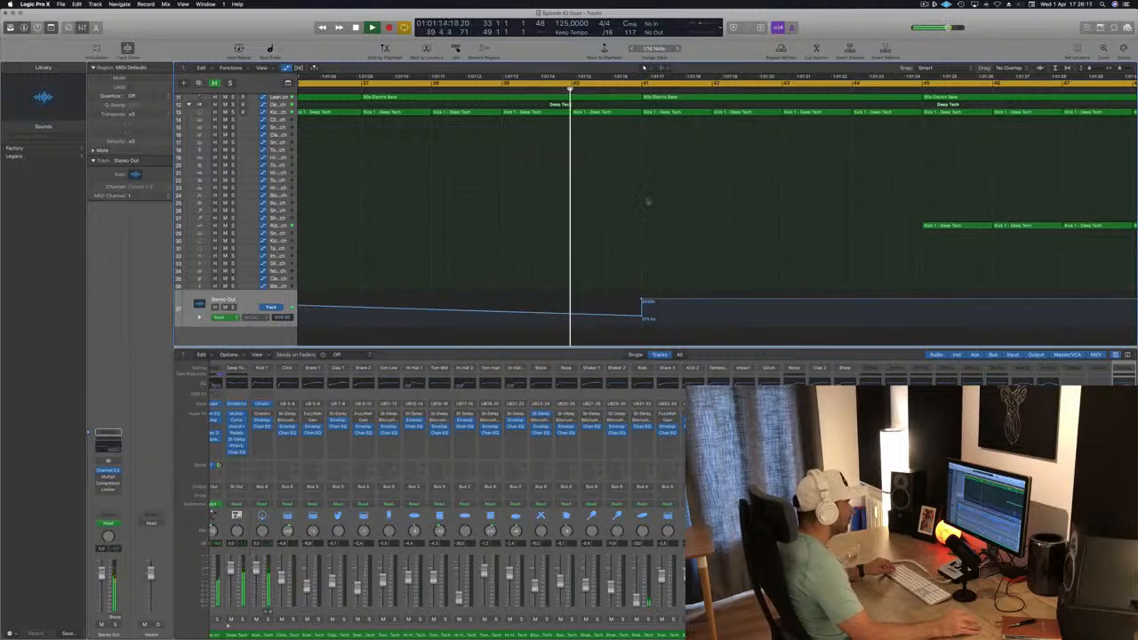
Hide the track automation and delete the Kick 1 region at bar 40, replaying the transition from just before it
{"action": "key", "text": "a"}
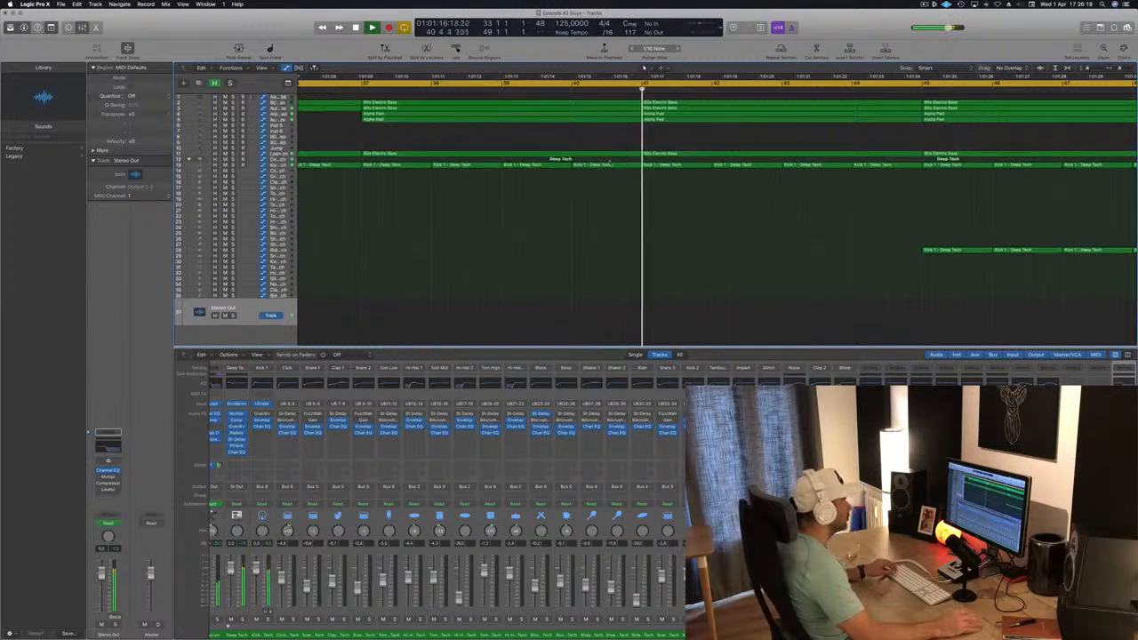
{"action": "left_click", "coordinate": [619, 166]}
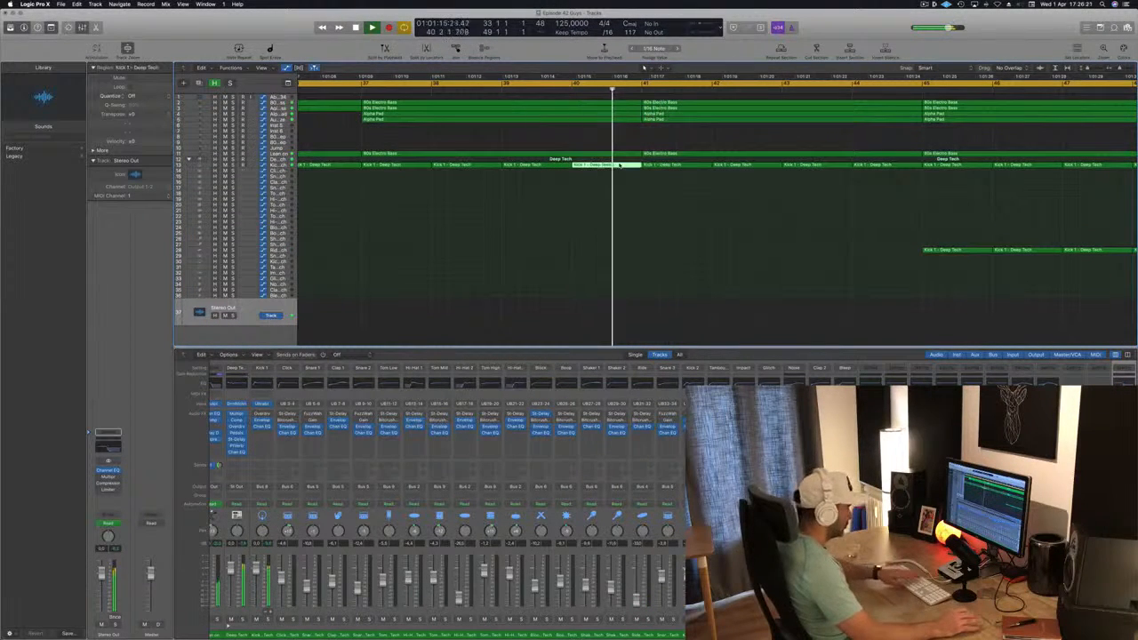
{"action": "key", "text": "Delete"}
{"action": "left_click", "coordinate": [553, 90]}
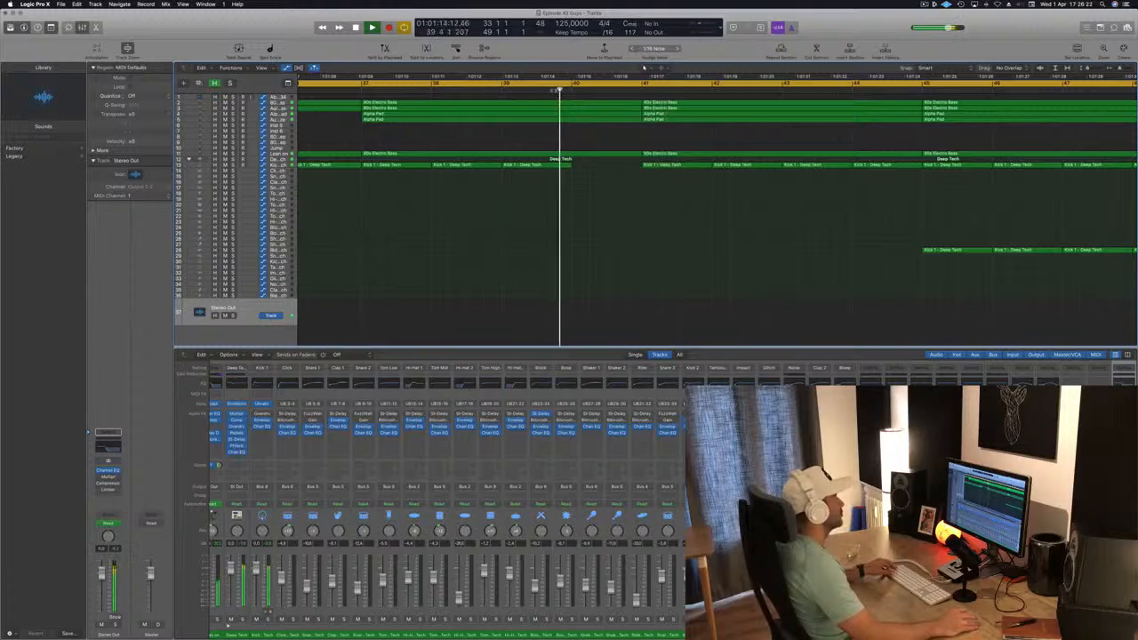
Save the project and keep the cycle playing to check the arrangement up to bar 49
{"action": "scroll", "coordinate": [645, 287], "scroll_direction": "left", "scroll_amount": 10}
{"action": "key", "text": "super+s"}
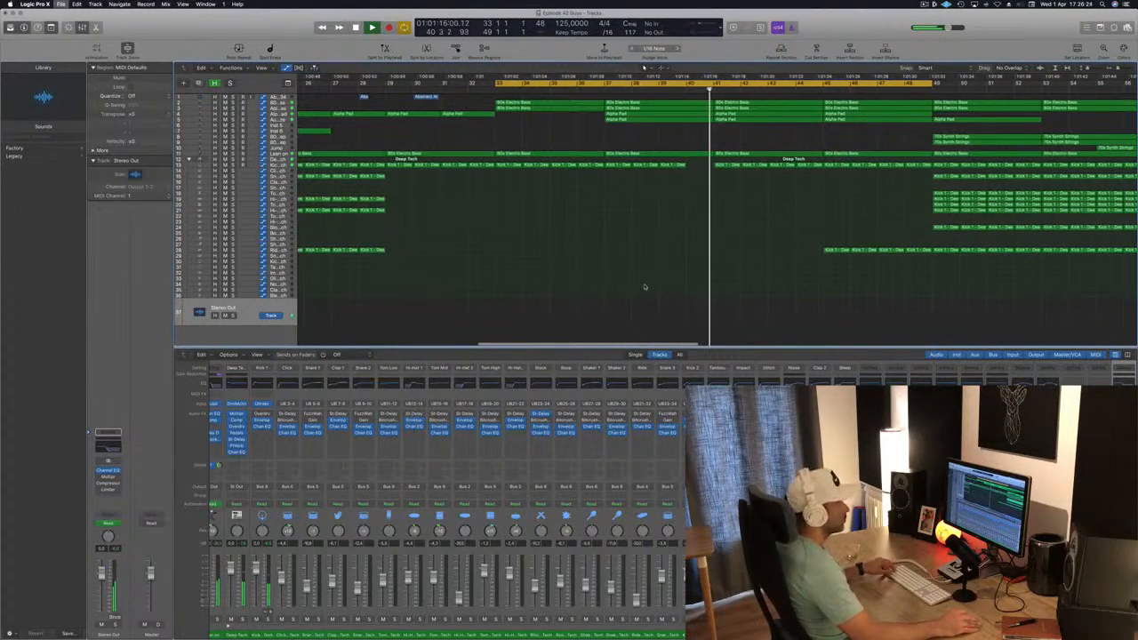
{"action": "scroll", "coordinate": [645, 286], "scroll_direction": "left", "scroll_amount": 10}
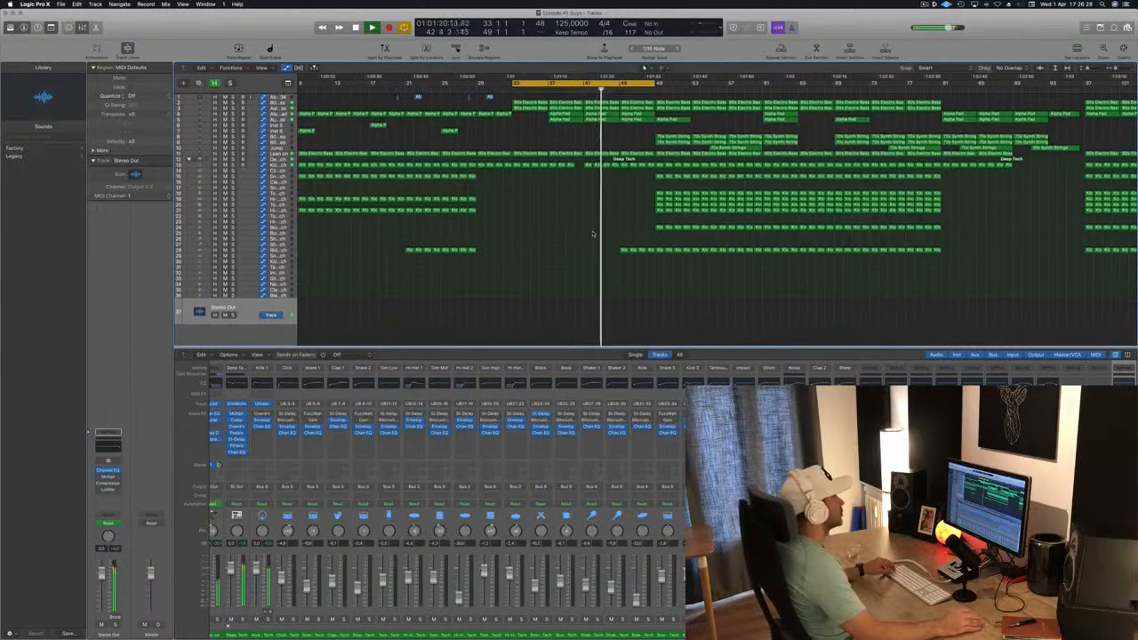
{"action": "scroll", "coordinate": [593, 234], "scroll_direction": "left", "scroll_amount": 3}
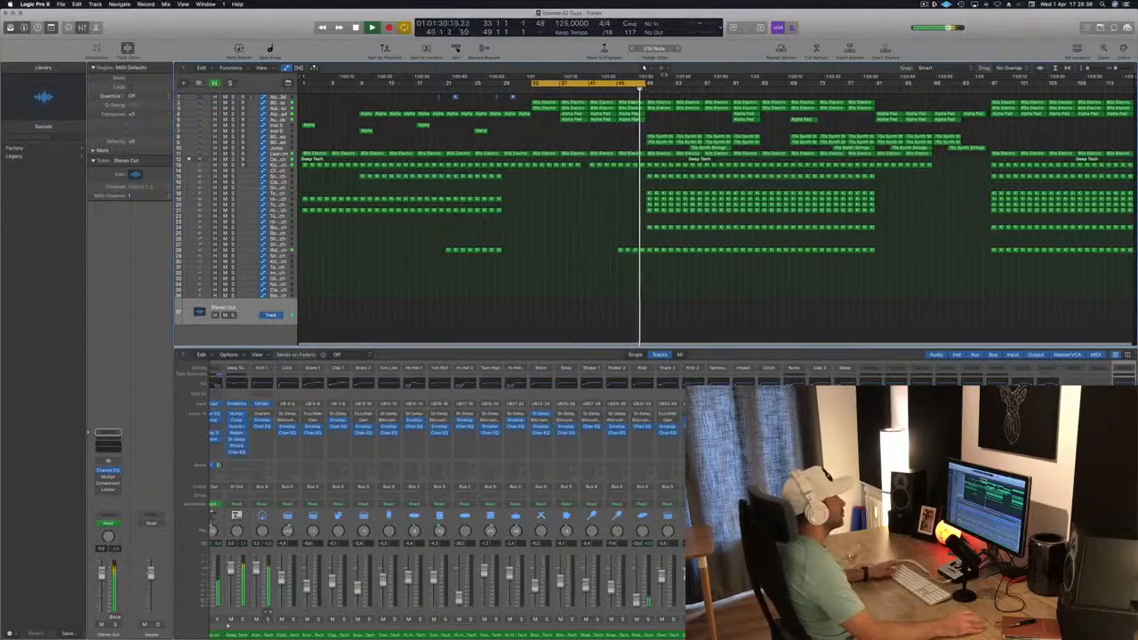
Extend the cycle range to bar 61 and, after soloing the 80s Slow Pop Sweep track, remove its regions between bars 49 and 57
{"action": "left_click_drag", "start_coordinate": [643, 86], "coordinate": [730, 87]}
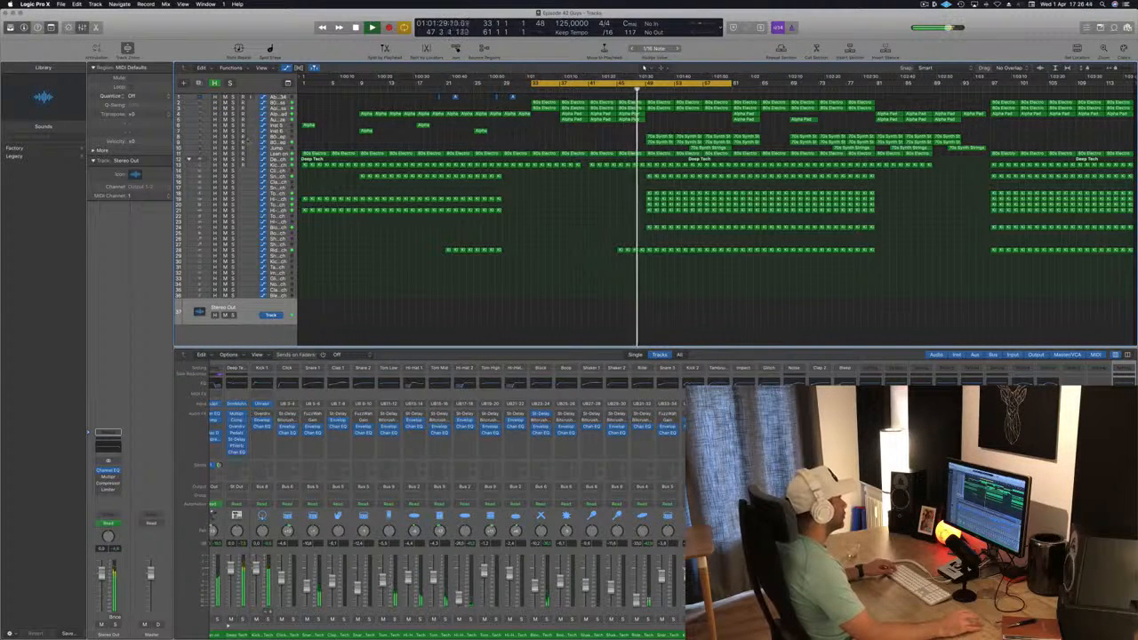
{"action": "left_click", "coordinate": [619, 139]}
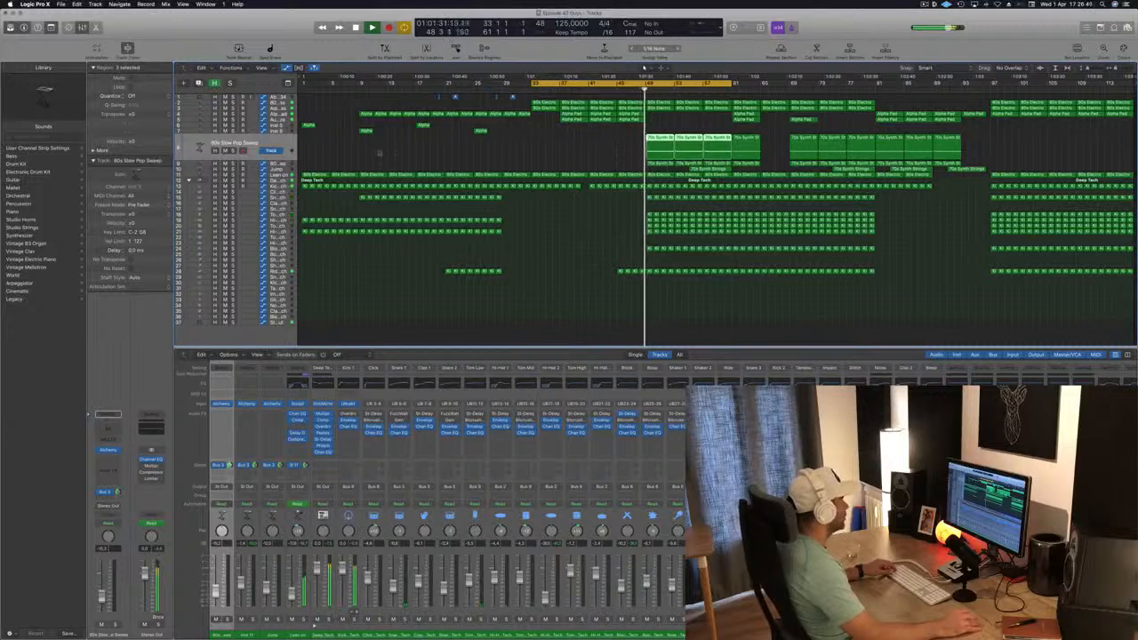
{"action": "key", "text": "s"}
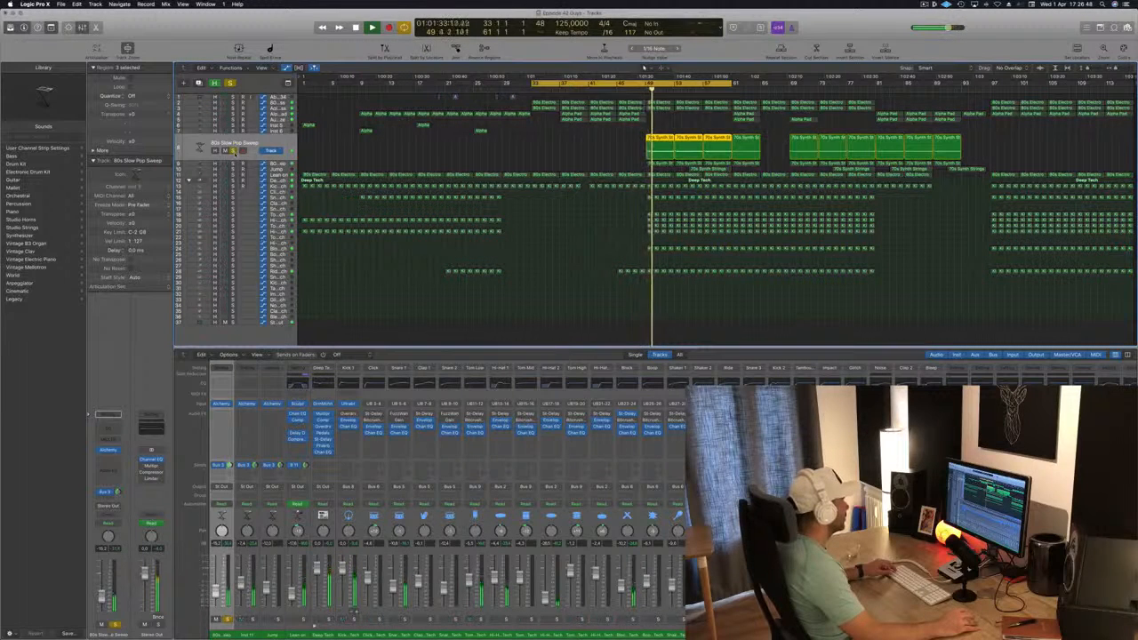
{"action": "key", "text": "s"}
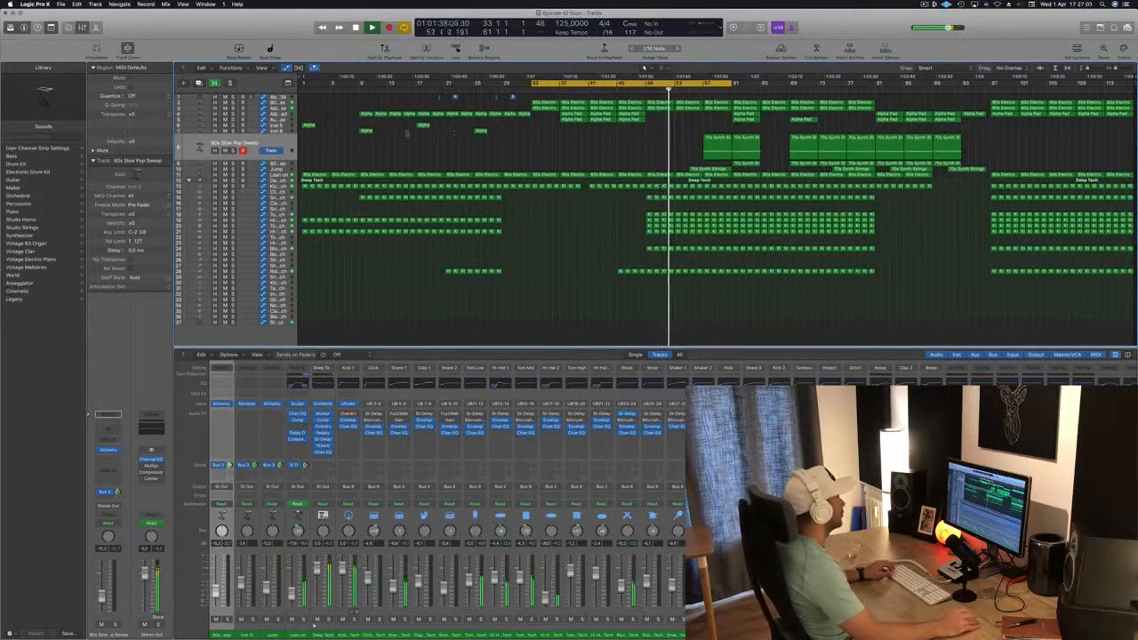
Copy the four staggered Alpha regions from the intro so that the first one starts at bar 49
{"action": "left_click_drag", "start_coordinate": [363, 123], "coordinate": [505, 141]}
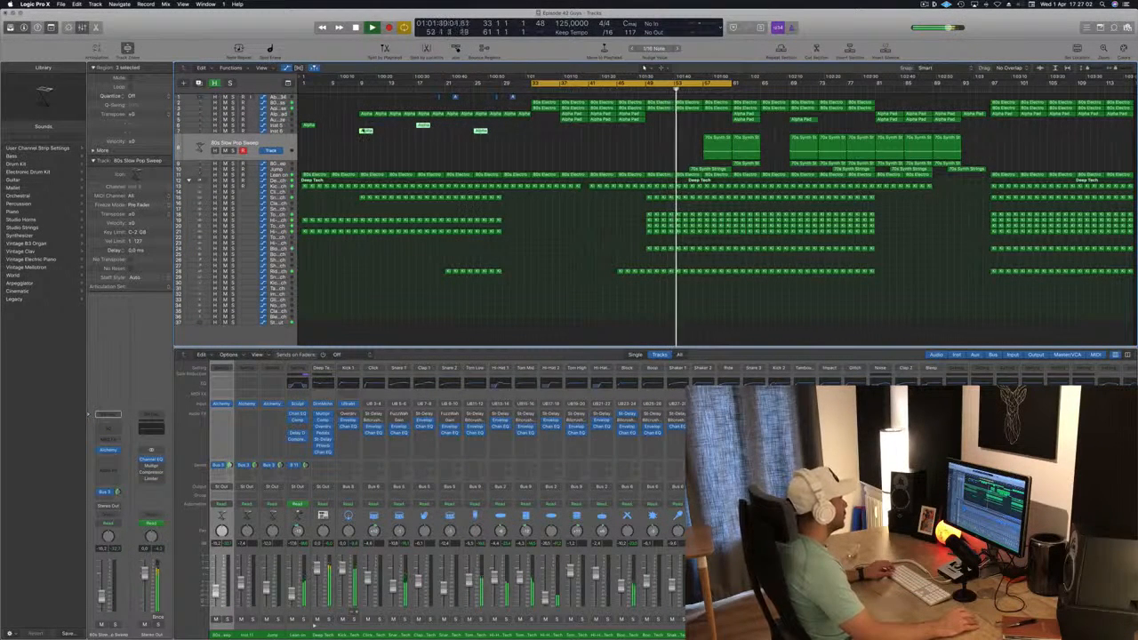
{"action": "left_click_drag", "start_coordinate": [306, 116], "coordinate": [496, 148]}
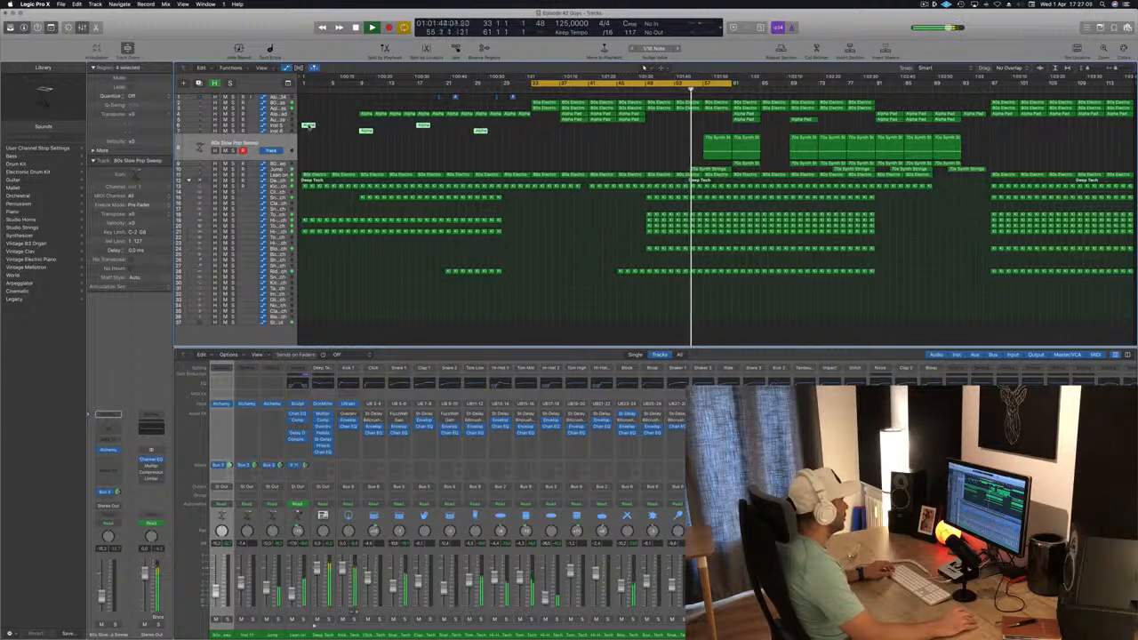
{"action": "left_click_drag", "start_coordinate": [307, 125], "coordinate": [656, 132]}
{"action": "scroll", "coordinate": [634, 123], "scroll_direction": "down", "scroll_amount": 1}
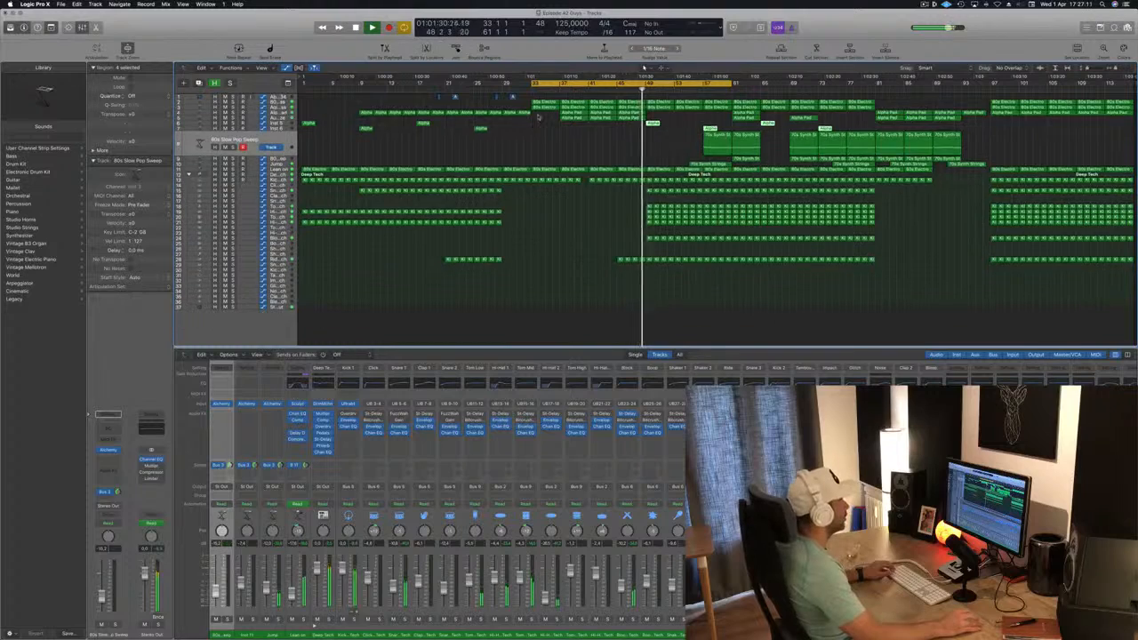
{"action": "scroll", "coordinate": [541, 118], "scroll_direction": "up", "scroll_amount": 2}
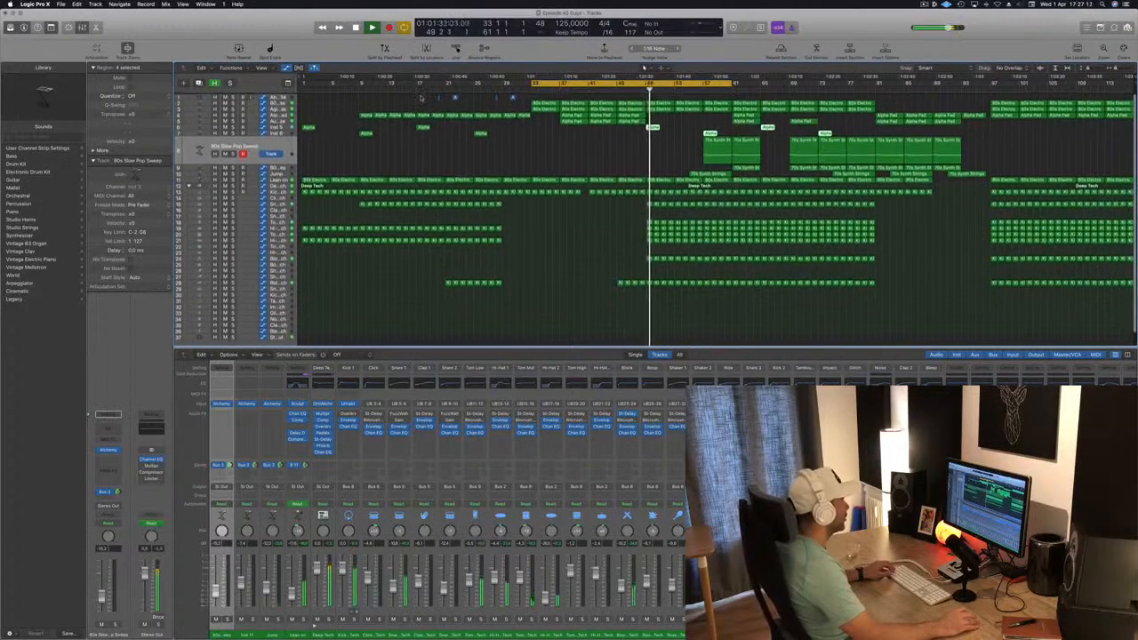
Copy the four short audio regions on the first track 32 bars later, starting around bar 52
{"action": "left_click_drag", "start_coordinate": [536, 101], "coordinate": [430, 96]}
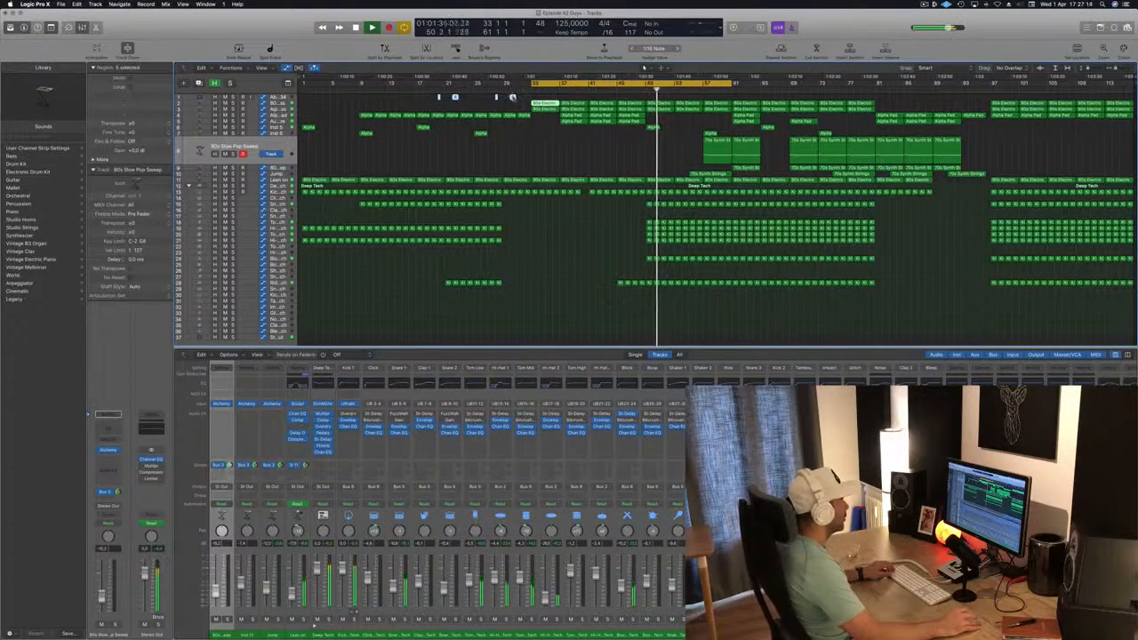
{"action": "left_click_drag", "start_coordinate": [512, 96], "coordinate": [737, 98]}
{"action": "left_click_drag", "start_coordinate": [674, 101], "coordinate": [674, 100]}
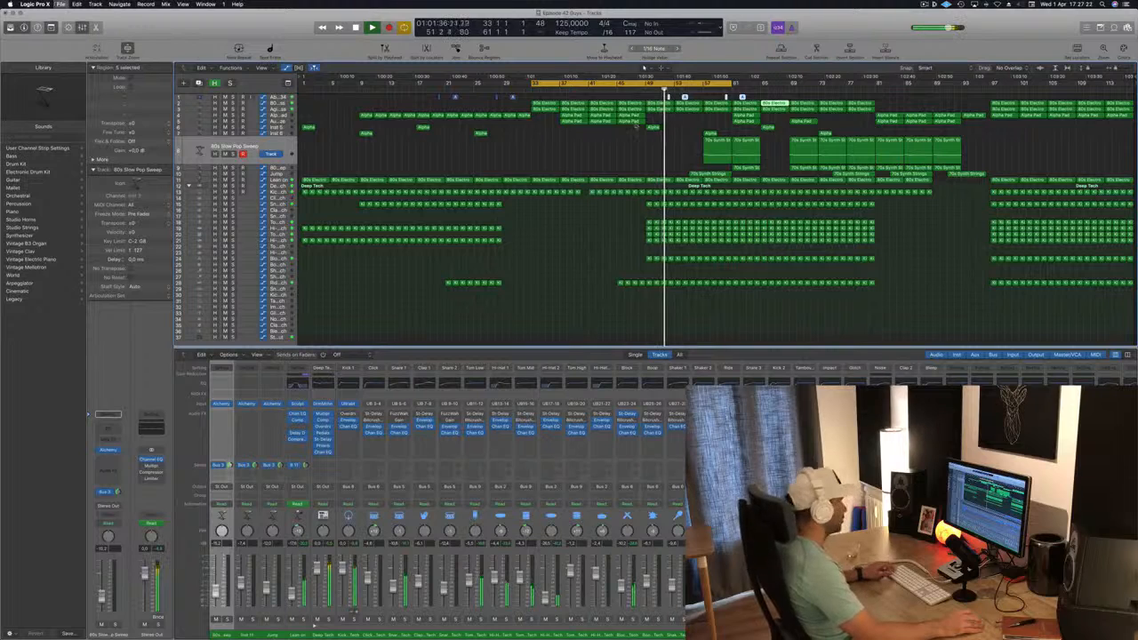
{"action": "key", "text": "super+Right"}
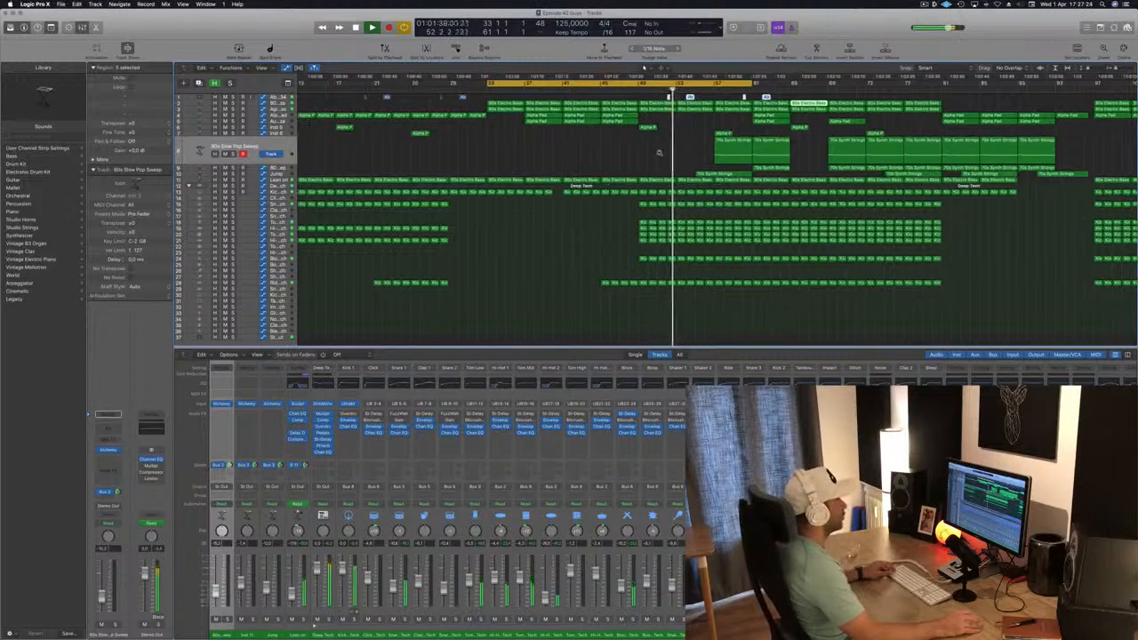
{"action": "key", "text": "super+Left"}
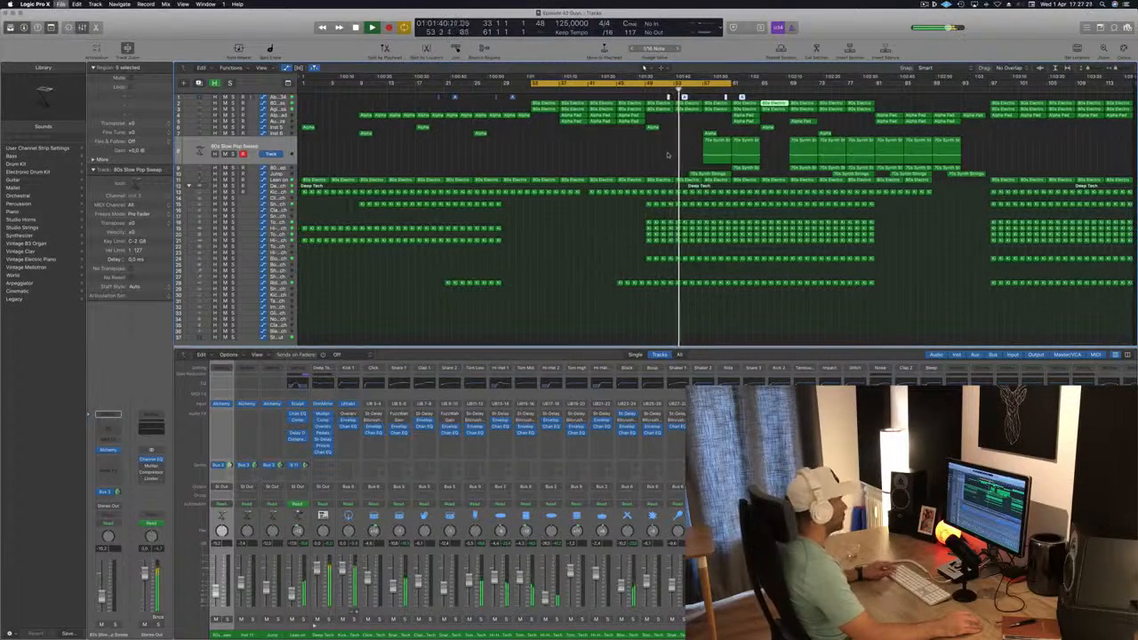
{"action": "key", "text": "super+Right"}
{"action": "key", "text": "super+Left"}
Delete the remaining 70s Synth Strings regions before bar 65 on the 80s Slow Pop Sweep track and the tracks below it
{"action": "left_click", "coordinate": [664, 153]}
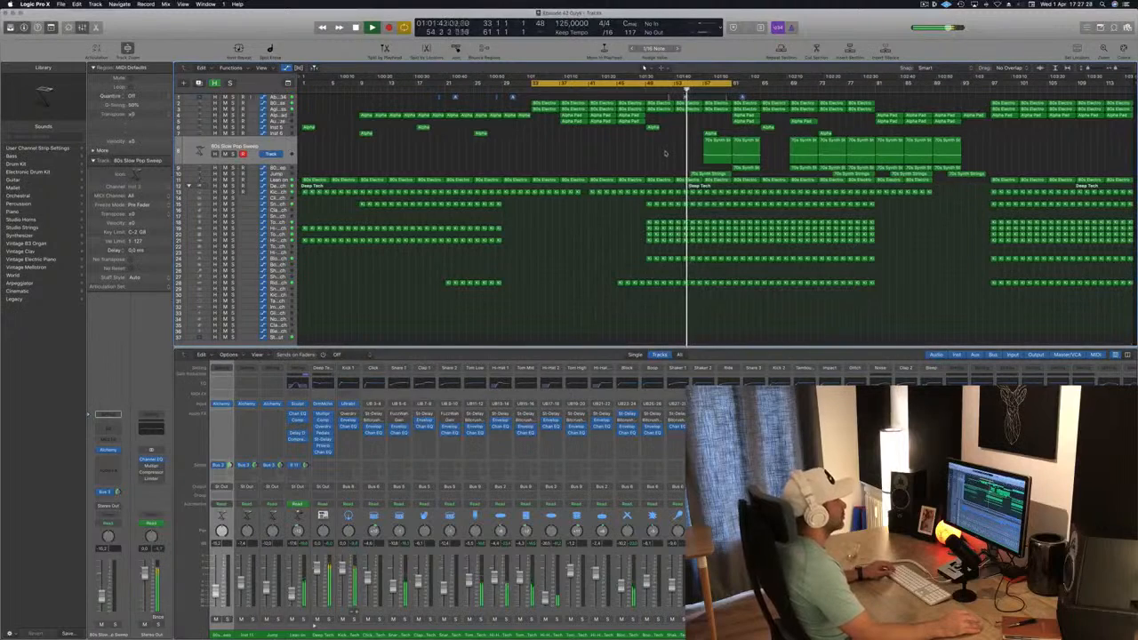
{"action": "left_click_drag", "start_coordinate": [665, 153], "coordinate": [757, 168]}
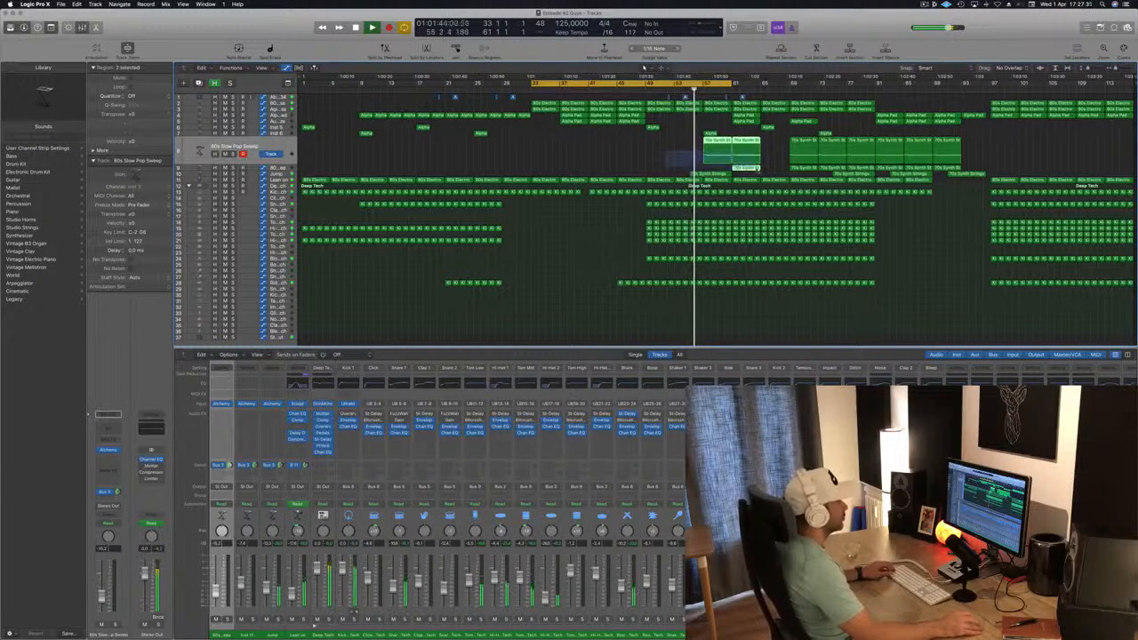
{"action": "key", "text": "Delete"}
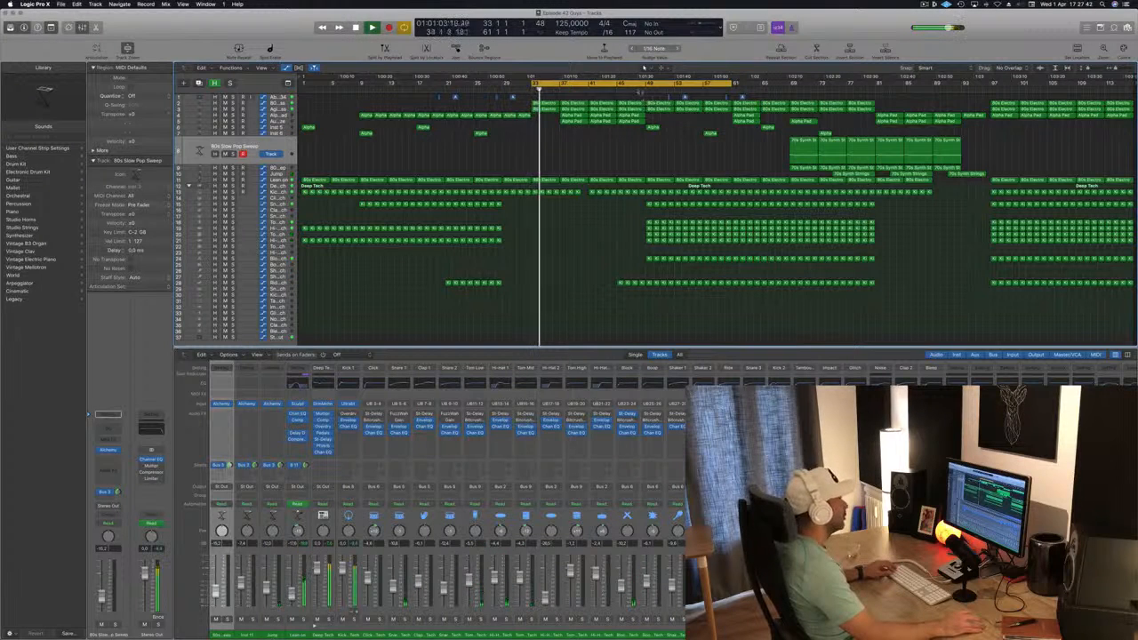
Play from just before bar 49 and solo the Agile Synth Bass track and the track above it in turn
{"action": "left_click", "coordinate": [643, 78]}
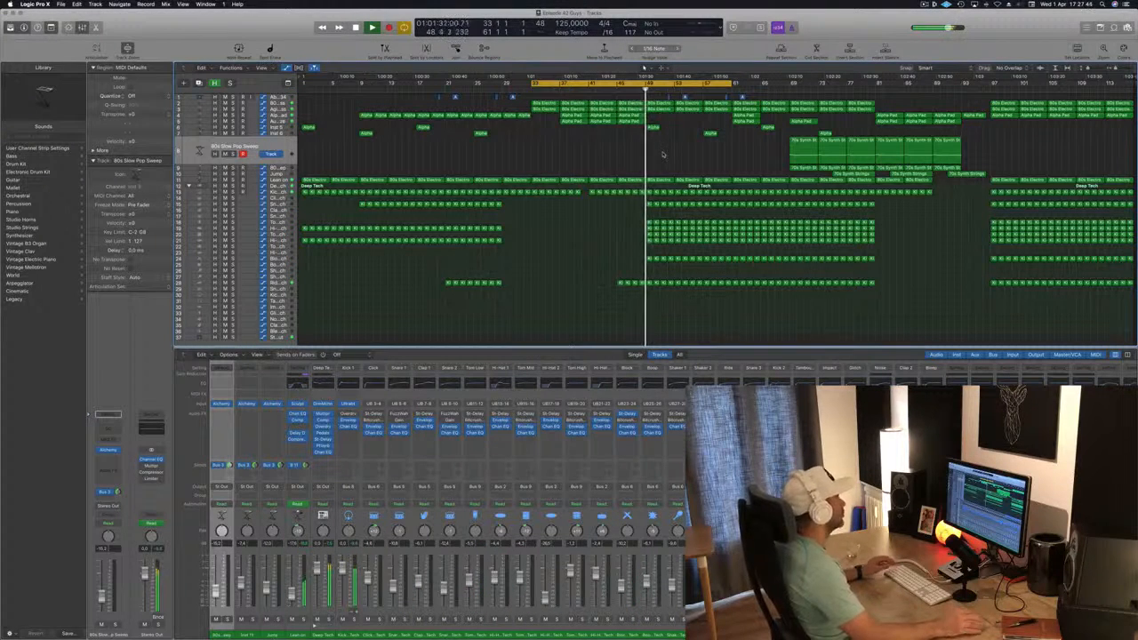
{"action": "left_click", "coordinate": [272, 110]}
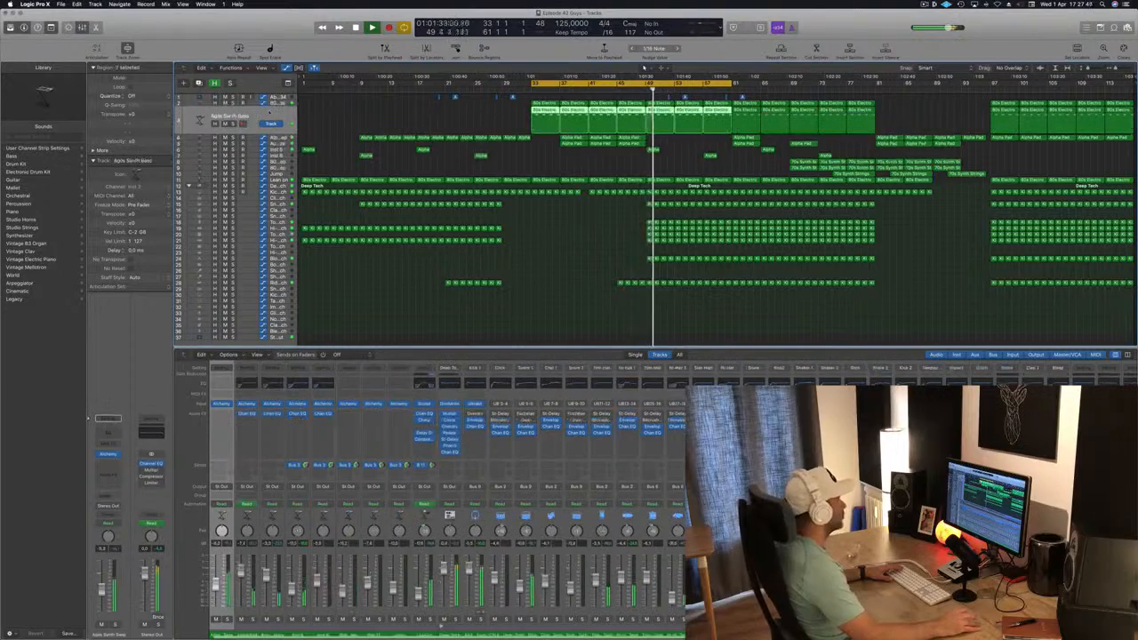
{"action": "key", "text": "ctrl+s"}
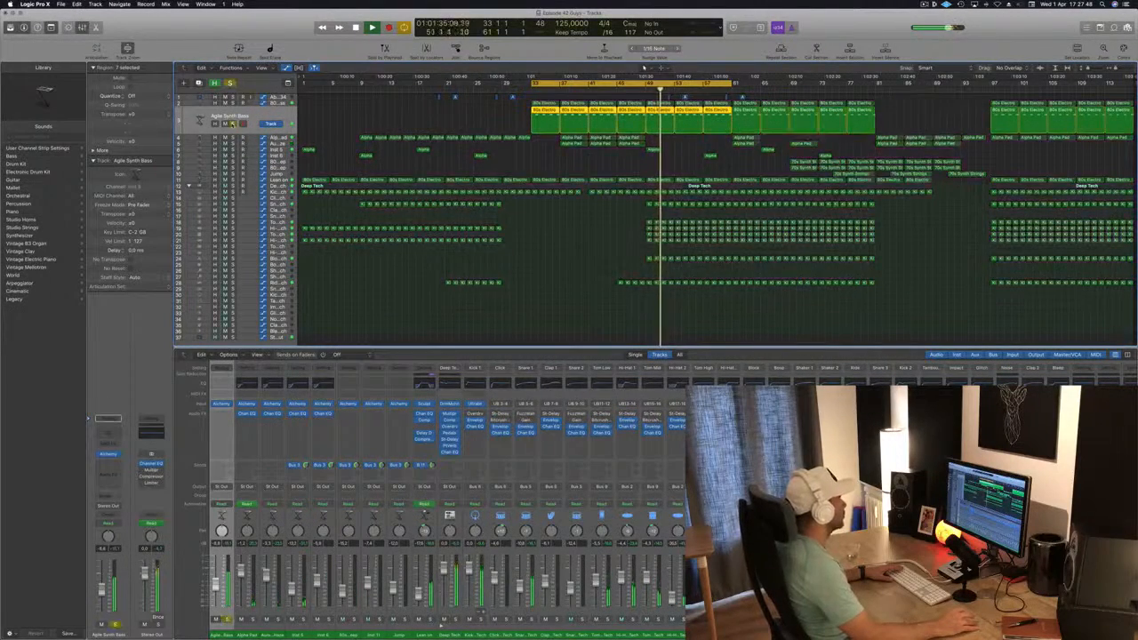
{"action": "left_click", "coordinate": [233, 124]}
{"action": "left_click", "coordinate": [233, 104]}
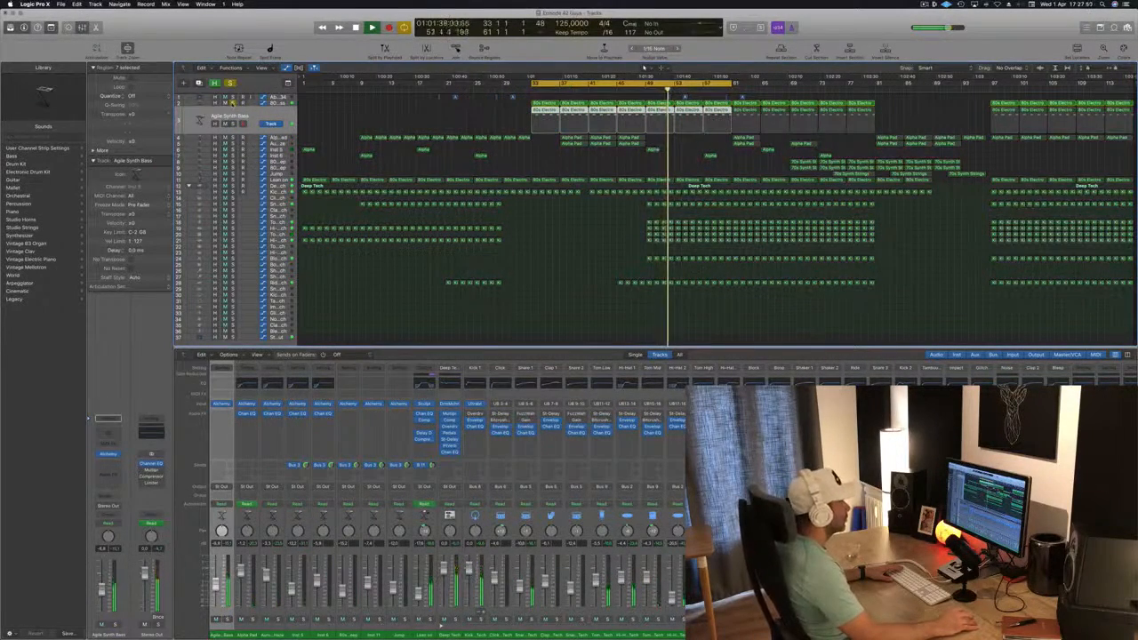
{"action": "left_click", "coordinate": [233, 103]}
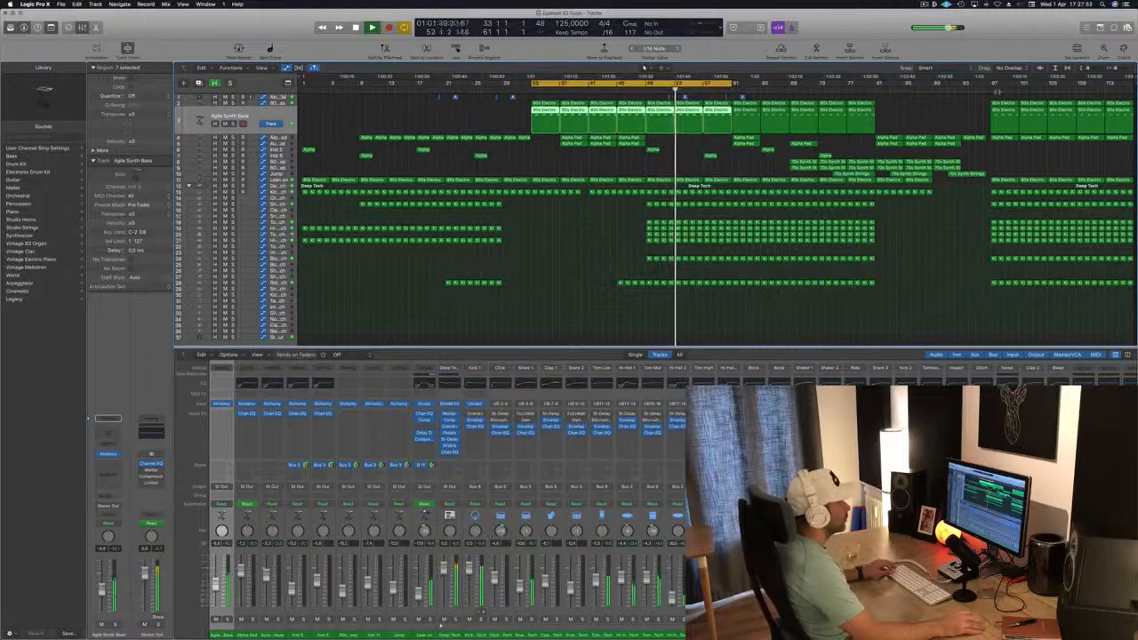
Play the passage from bar 97 for comparison and return playback to bar 49
{"action": "scroll", "coordinate": [975, 122], "scroll_direction": "right", "scroll_amount": 5}
{"action": "key", "text": "super+Right"}
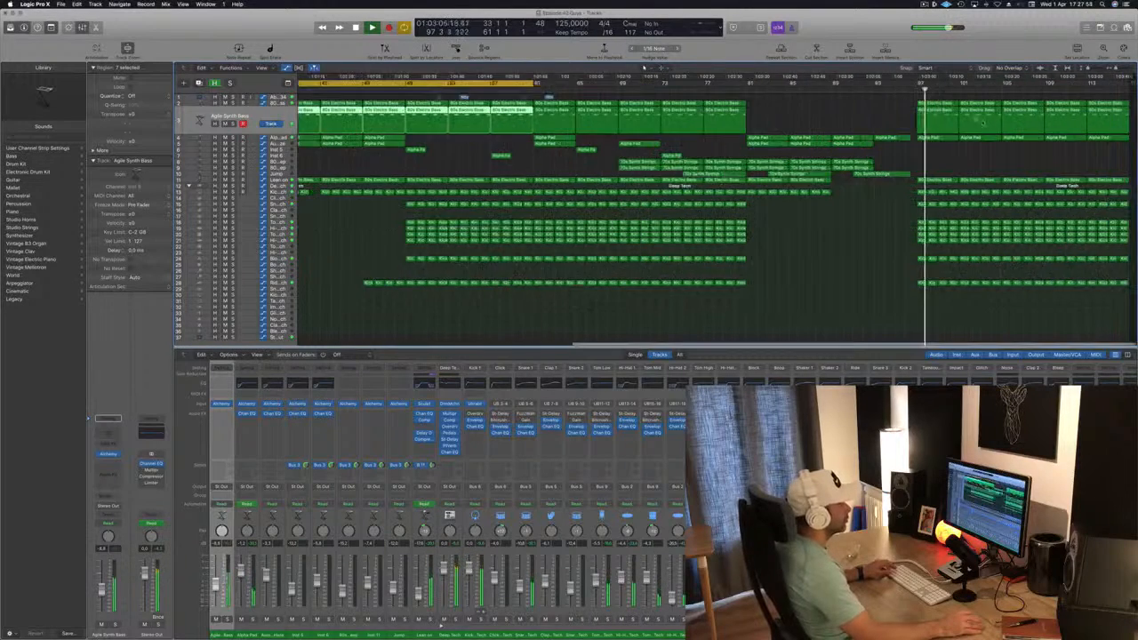
{"action": "key", "text": "super+Left"}
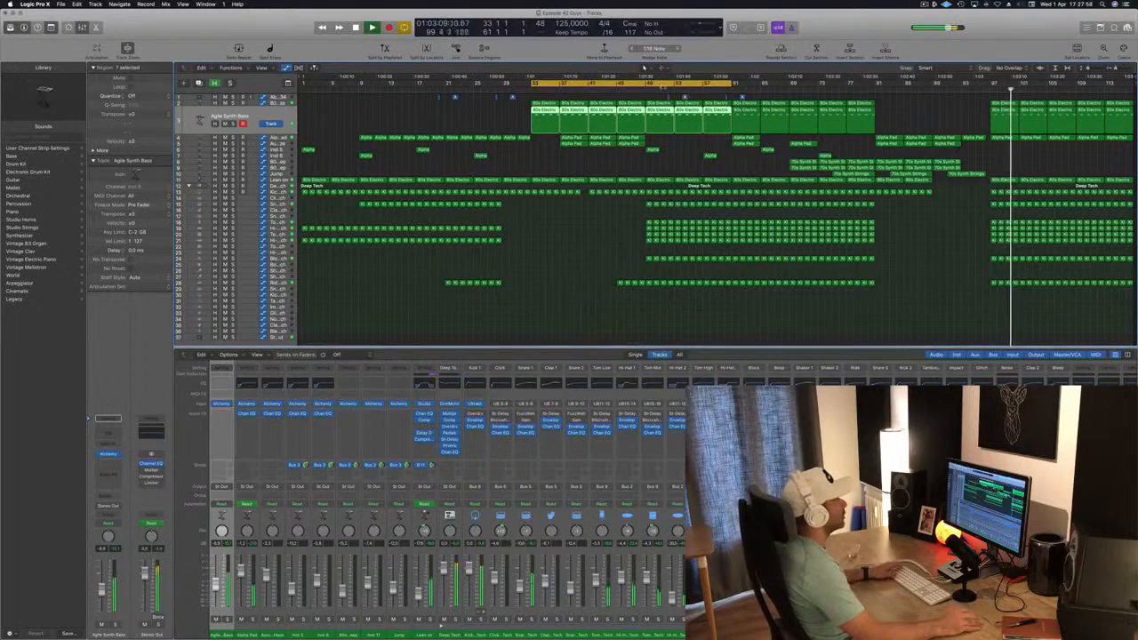
{"action": "left_click", "coordinate": [646, 89]}
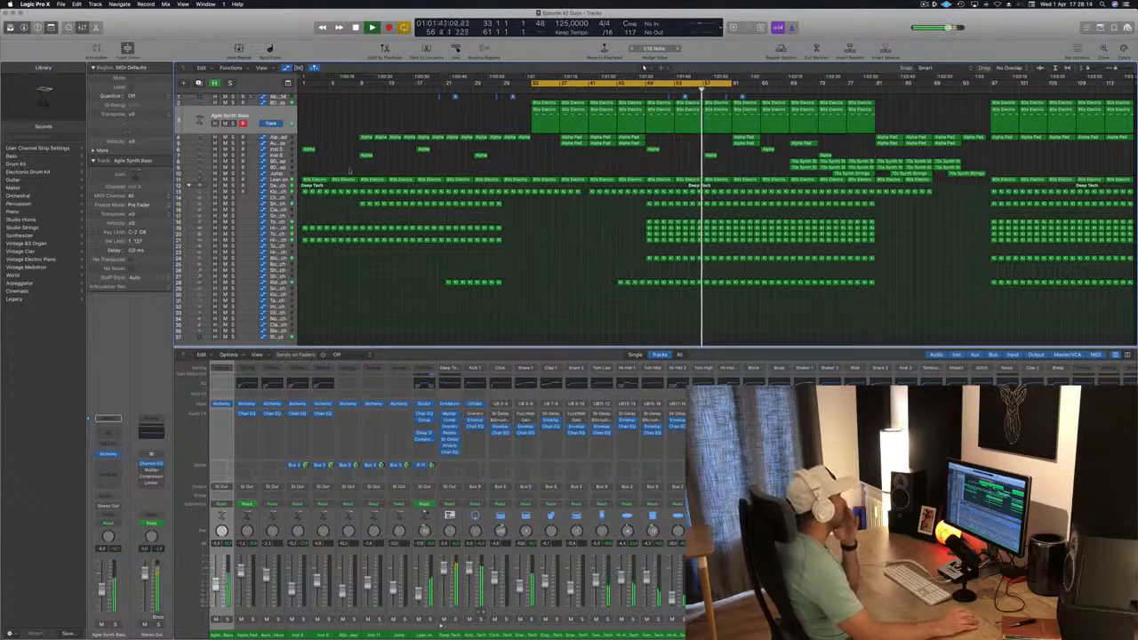
Select the Lean on track, save the project and clear the region selection
{"action": "left_click", "coordinate": [283, 180]}
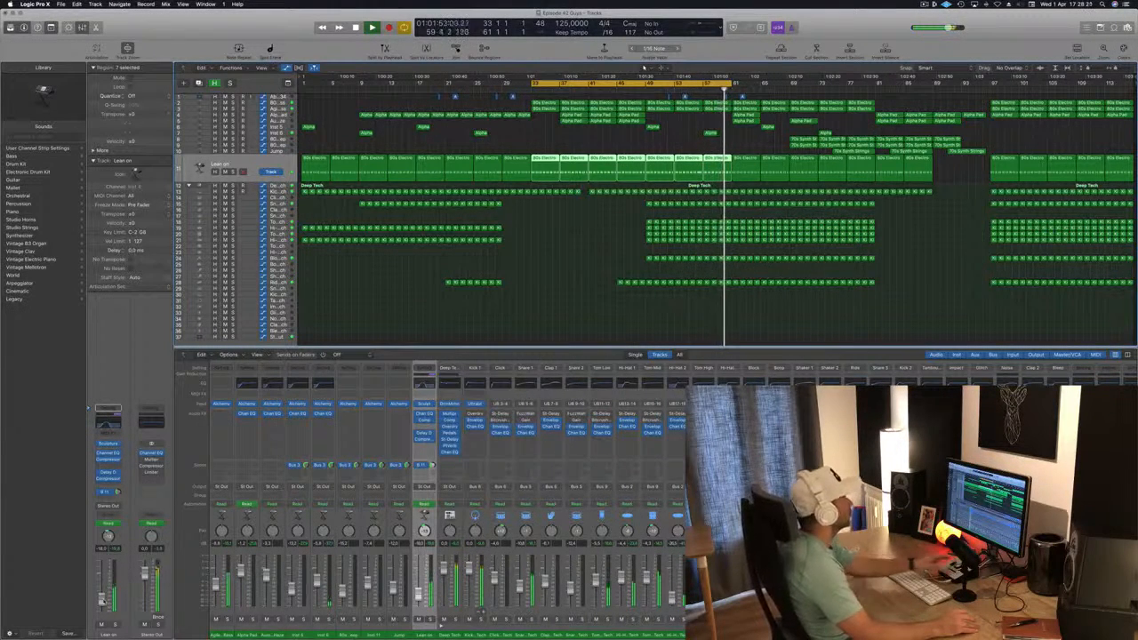
{"action": "key", "text": "super+s"}
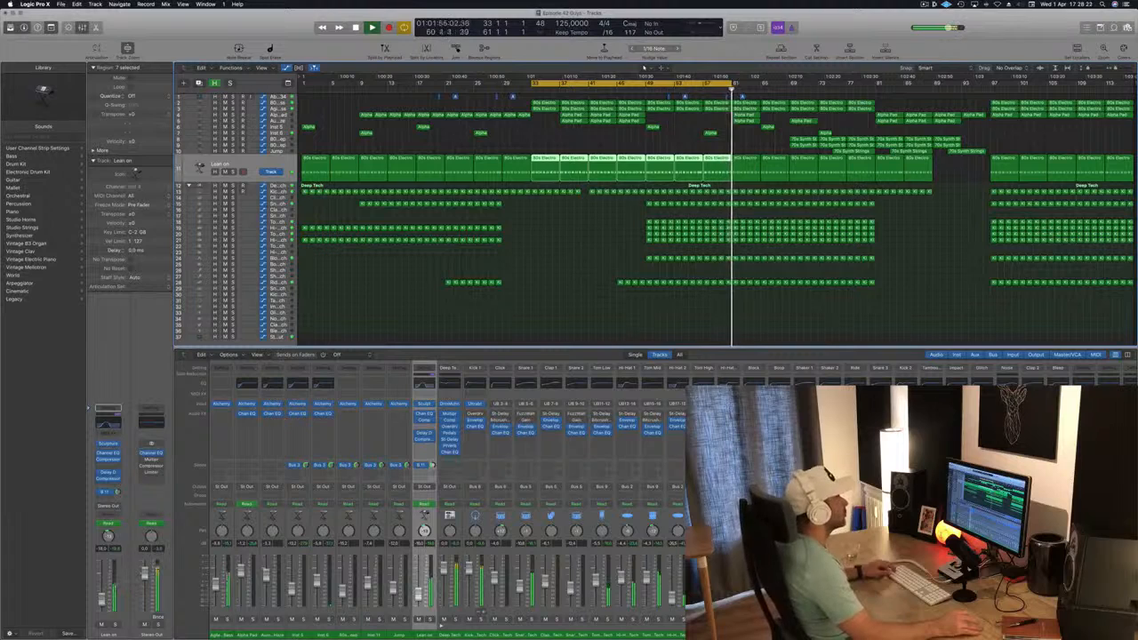
{"action": "left_click", "coordinate": [618, 335]}
Shift the cycle range to bars 49 to 77 and play that section
{"action": "key", "text": "space"}
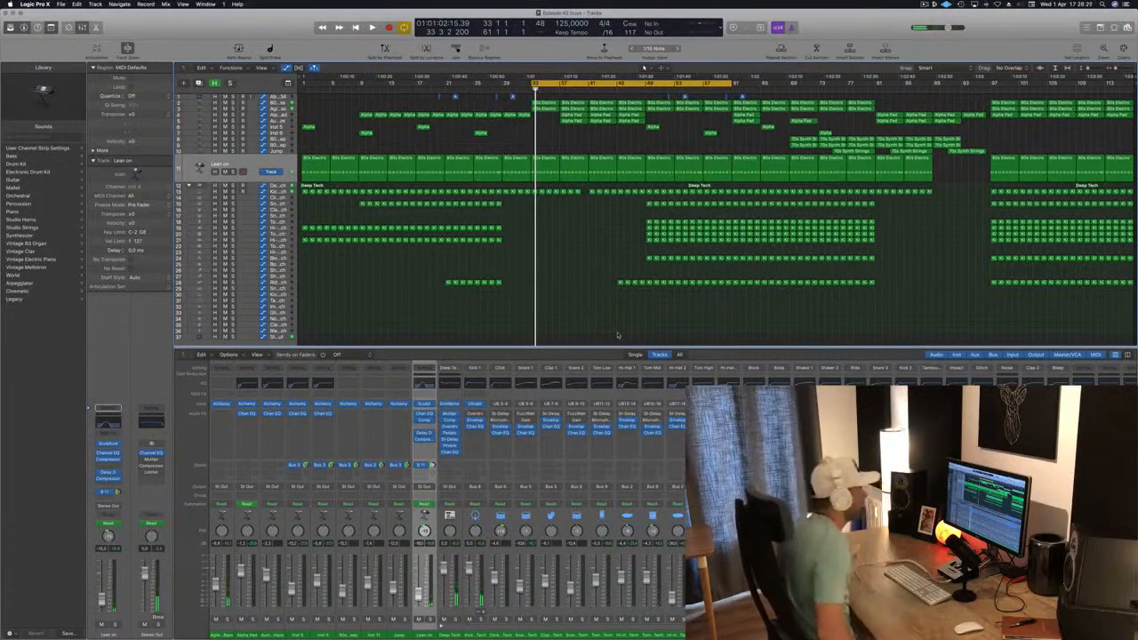
{"action": "key", "text": "space"}
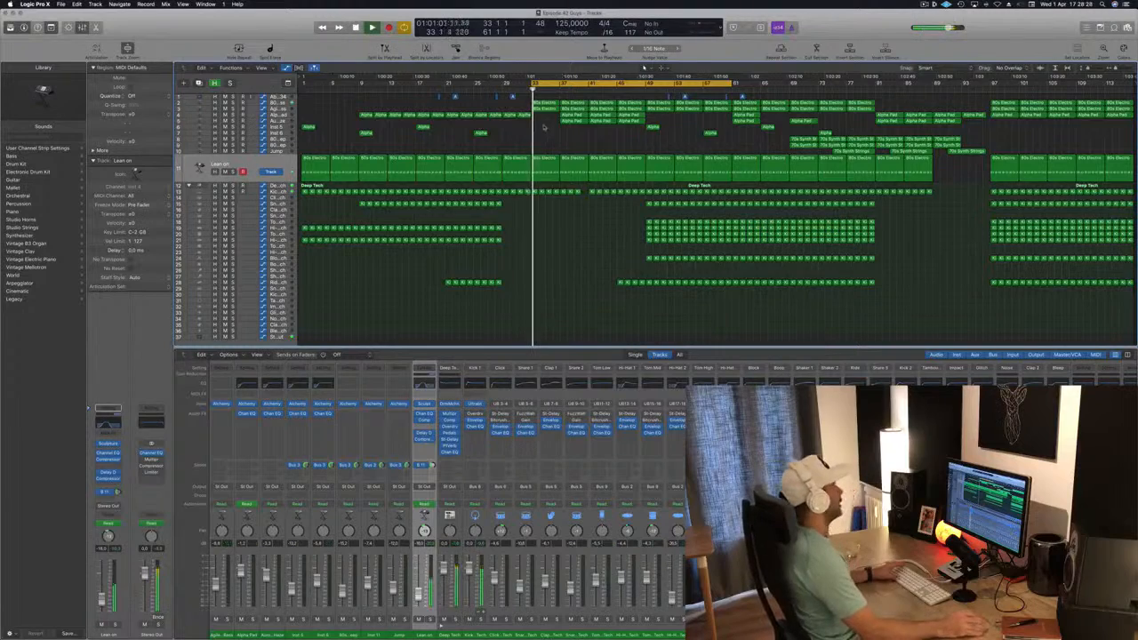
{"action": "left_click_drag", "start_coordinate": [571, 83], "coordinate": [684, 80]}
{"action": "key", "text": "space"}
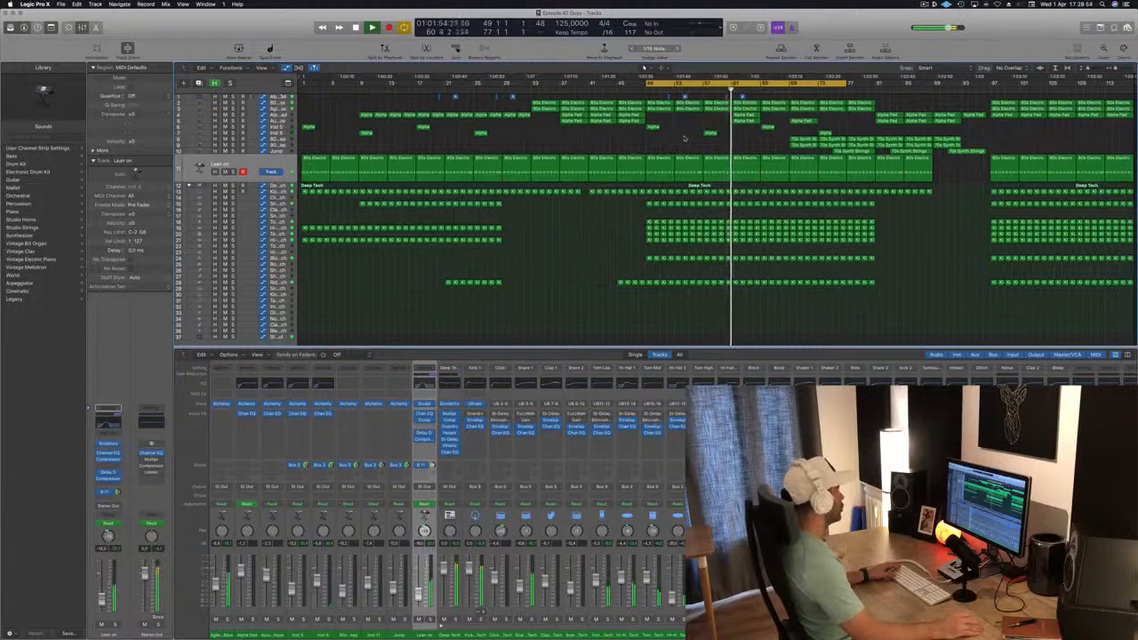
Solo the Block - Deep Tech track briefly, unsolo it and replay the cycle from bar 49
{"action": "left_click", "coordinate": [283, 259]}
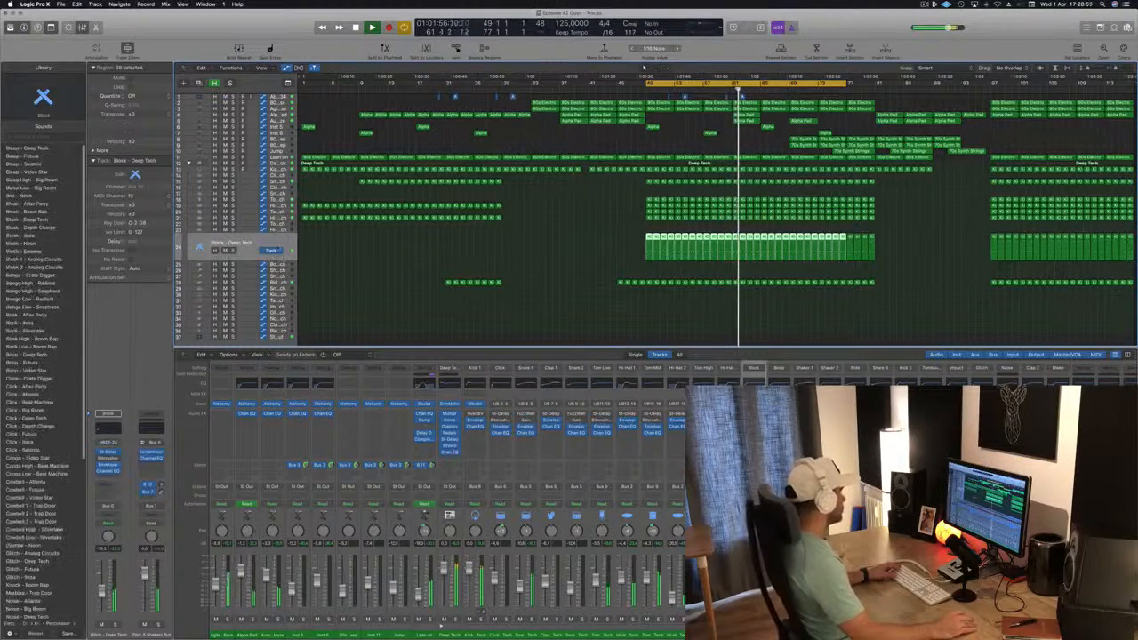
{"action": "left_click", "coordinate": [233, 250]}
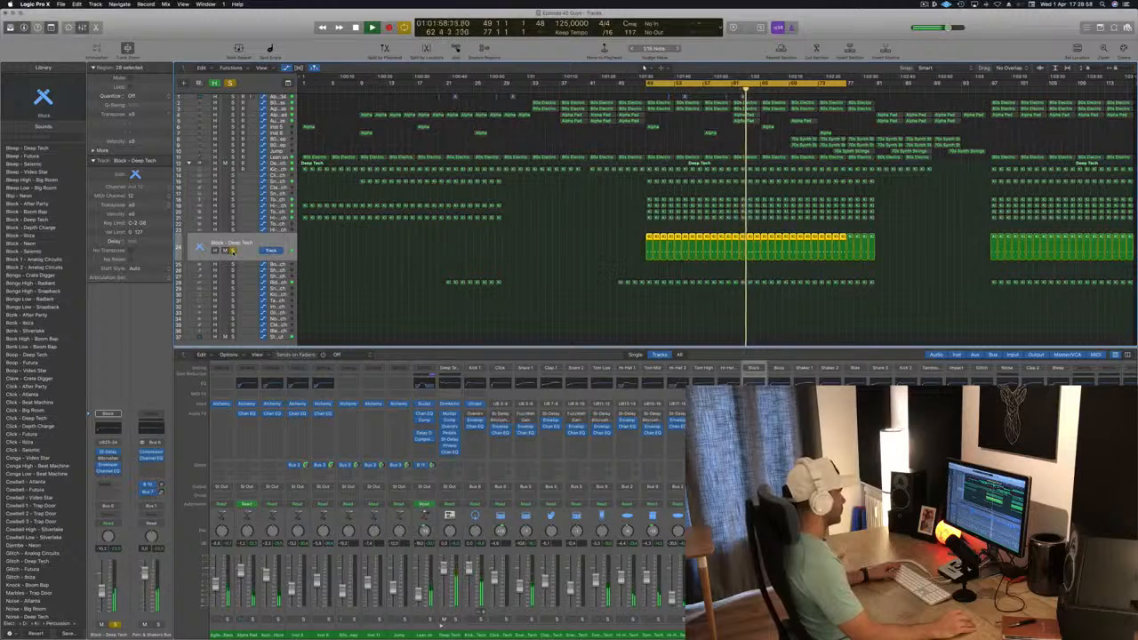
{"action": "left_click", "coordinate": [233, 249]}
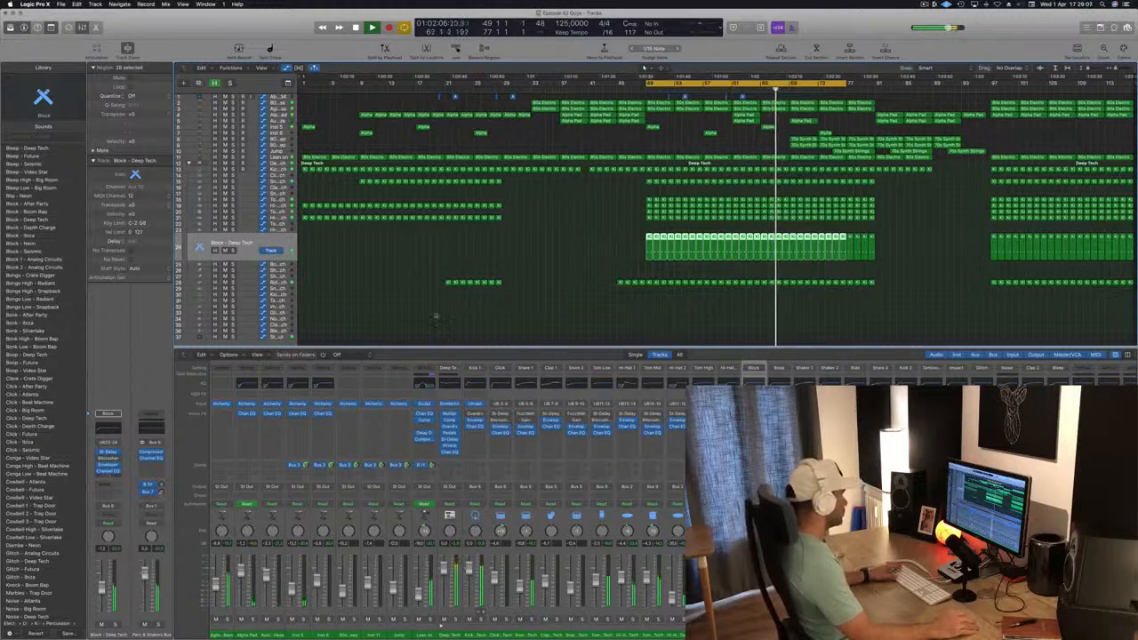
{"action": "key", "text": "Return"}
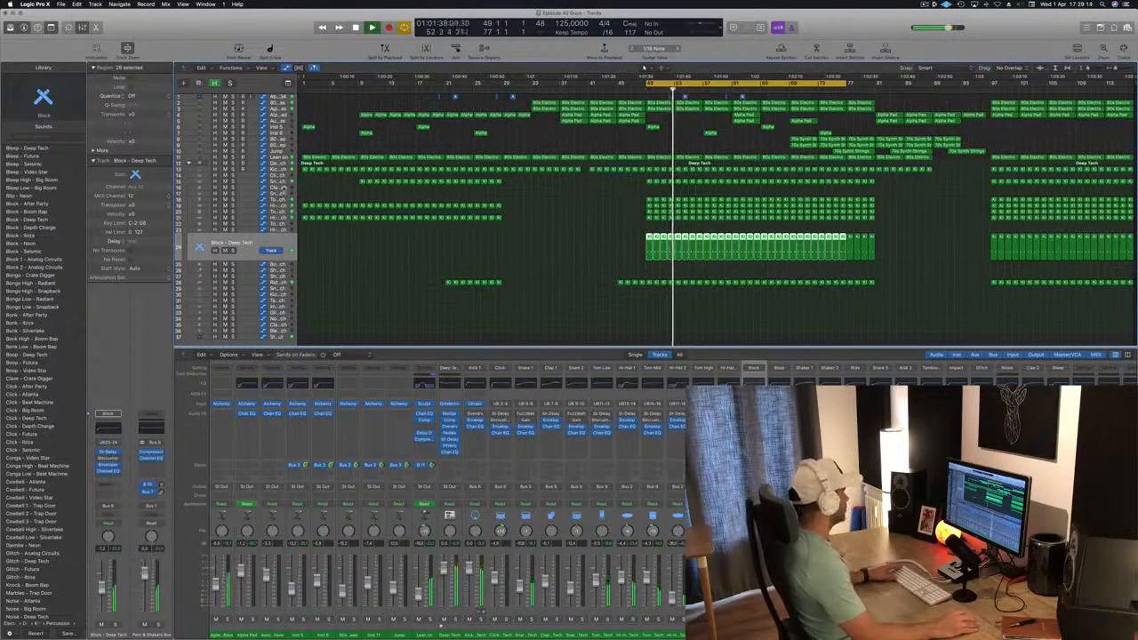
Copy the bar 49 region from the snare track onto the Clap 1 - Deep Tech track and open the copy in the Piano Roll
{"action": "left_click", "coordinate": [283, 188]}
{"action": "key", "text": "Return"}
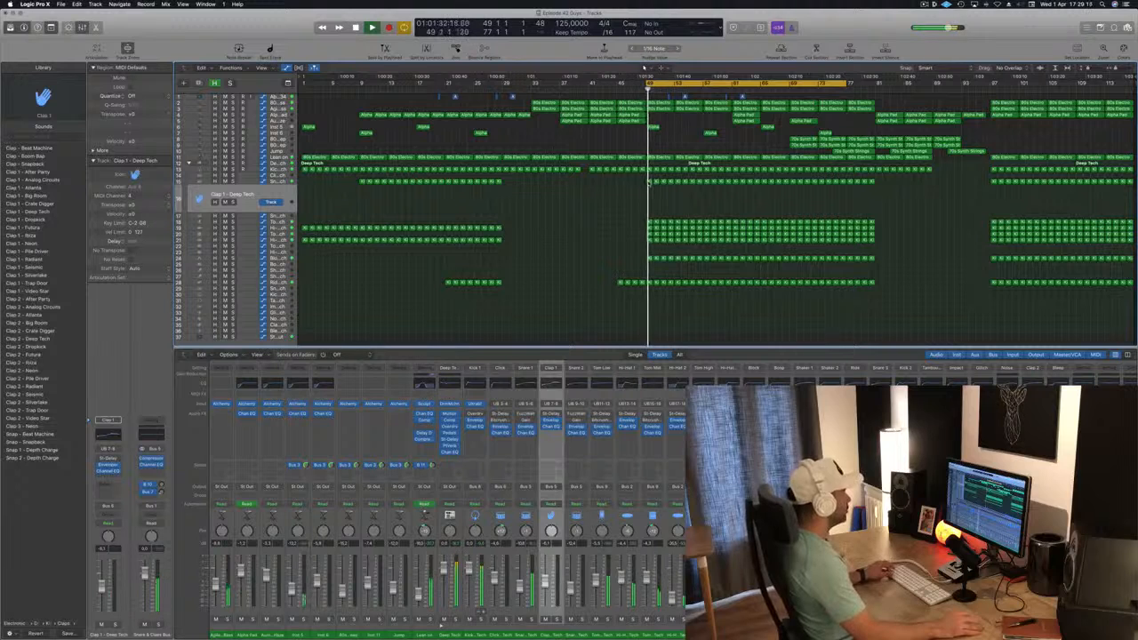
{"action": "left_click_drag", "start_coordinate": [649, 182], "coordinate": [649, 190]}
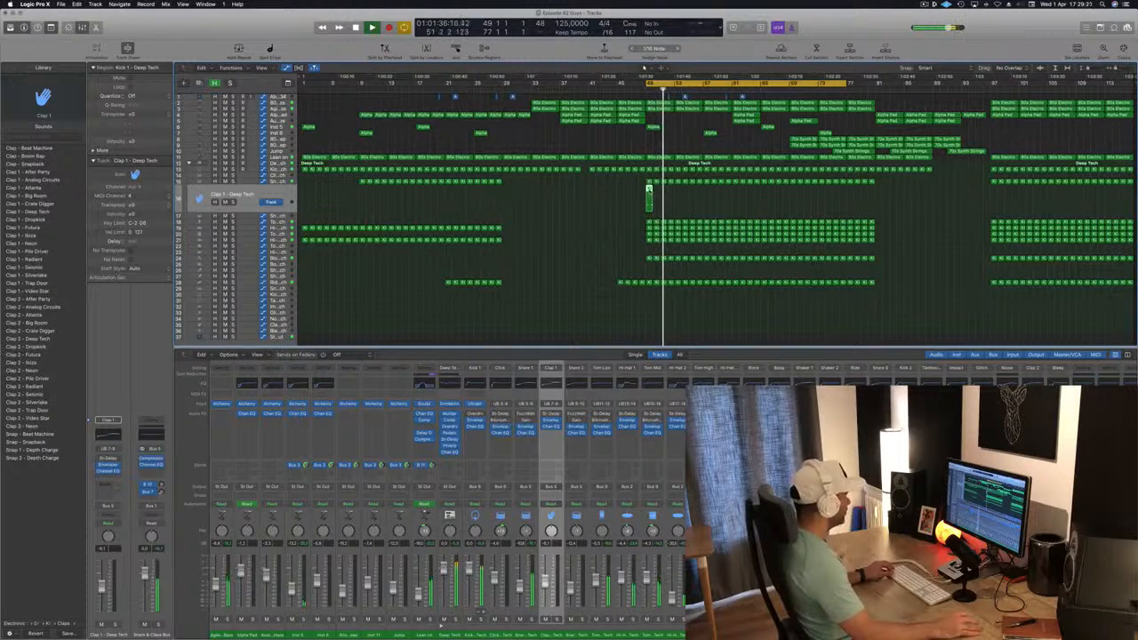
{"action": "double_click", "coordinate": [649, 189]}
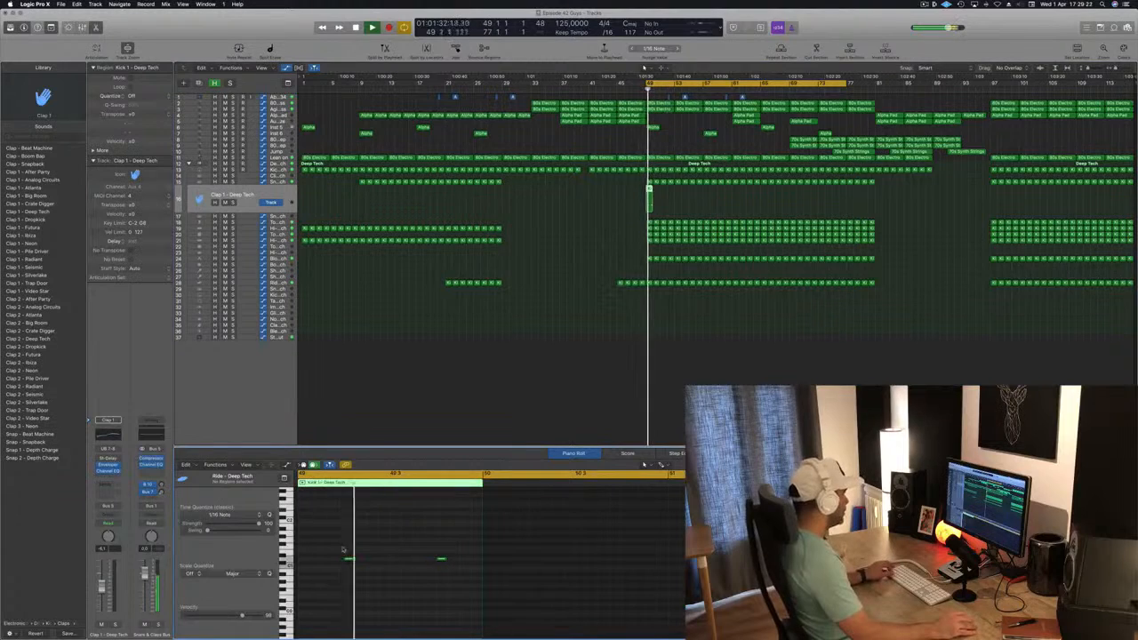
Raise both notes of the Clap 1 - Deep Tech region at bar 49 by one semitone
{"action": "left_click_drag", "start_coordinate": [344, 549], "coordinate": [453, 577]}
{"action": "key", "text": "alt+Up"}
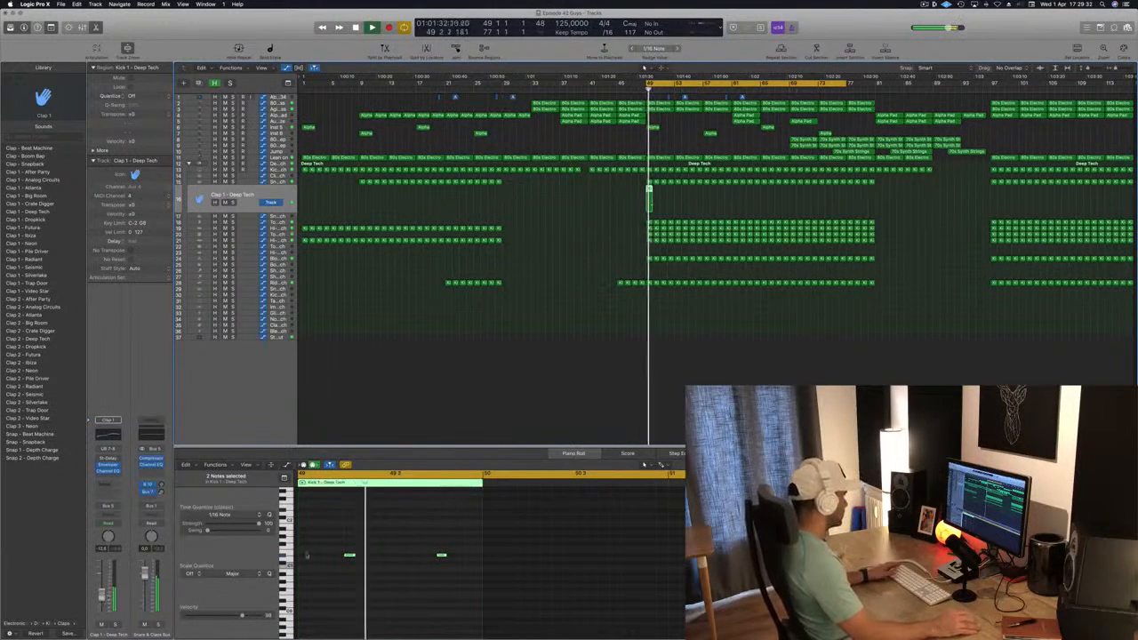
Try nudging the two clap notes earlier and later during playback, and return them to their original positions
{"action": "left_click_drag", "start_coordinate": [314, 537], "coordinate": [474, 574]}
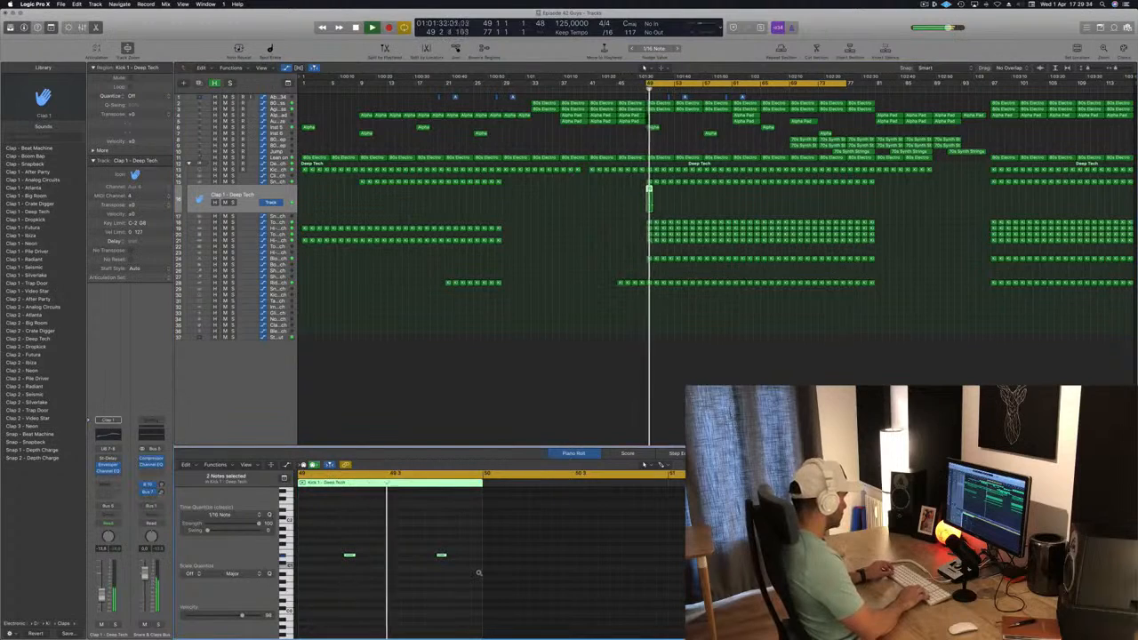
{"action": "key", "text": "alt+Left"}
{"action": "key", "text": "alt+Left"}
{"action": "key", "text": "space"}
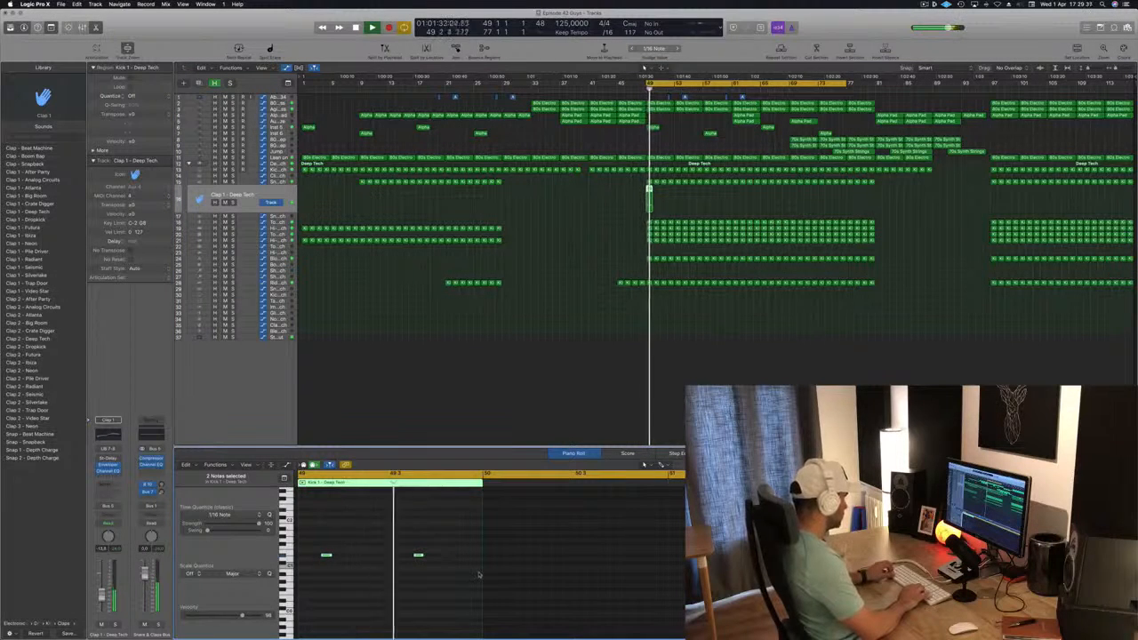
{"action": "key", "text": "alt+Right"}
{"action": "key", "text": "alt+Right"}
{"action": "key", "text": "space"}
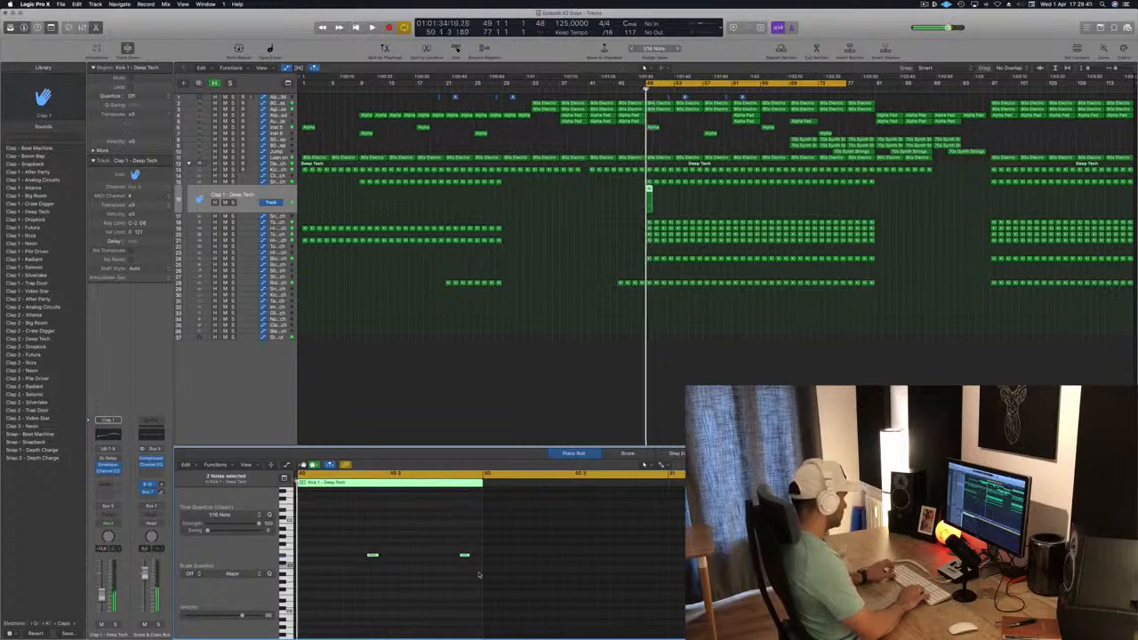
{"action": "key", "text": "alt+Left"}
{"action": "key", "text": "alt+Left"}
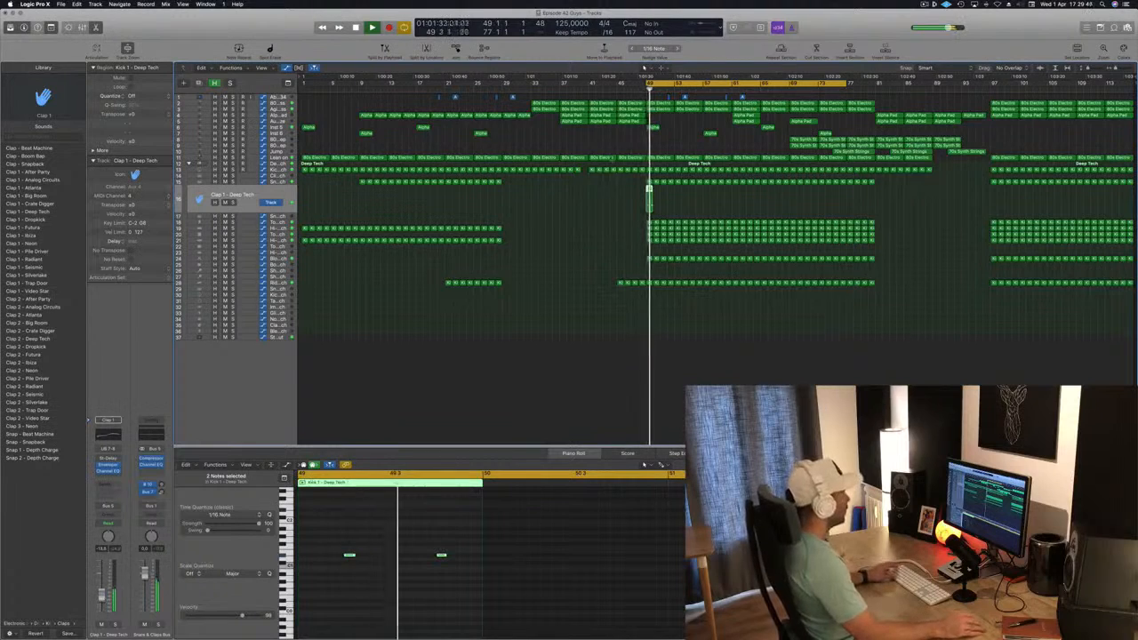
Duplicate the one-bar clap region along the Clap 1 track to fill bars 49 to 81
{"action": "left_click_drag", "start_coordinate": [648, 190], "coordinate": [707, 201]}
{"action": "left_click_drag", "start_coordinate": [620, 204], "coordinate": [821, 202]}
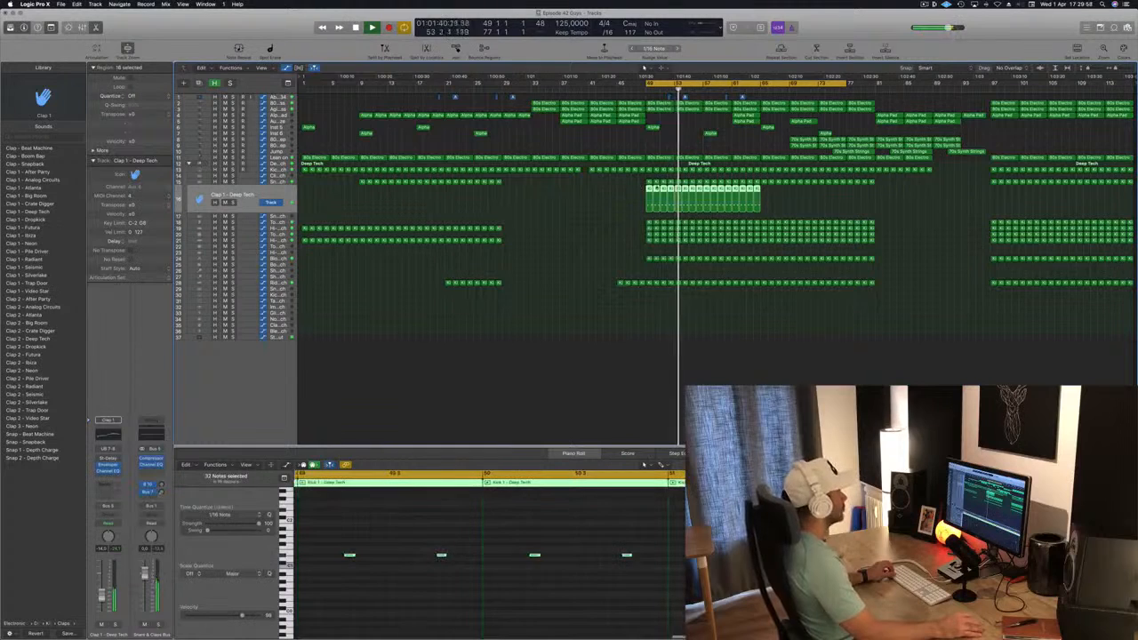
{"action": "left_click_drag", "start_coordinate": [648, 188], "coordinate": [761, 190]}
{"action": "key", "text": "space"}
{"action": "key", "text": "space"}
{"action": "left_click_drag", "start_coordinate": [623, 203], "coordinate": [843, 201]}
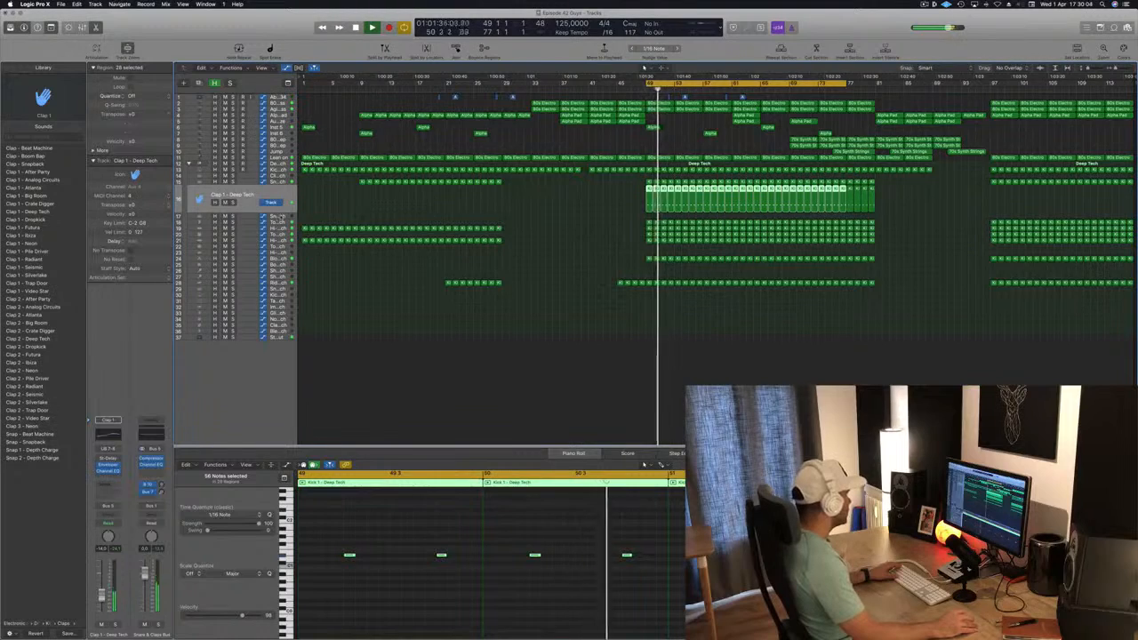
Solo the Tom Mid - Deep Tech track briefly, unsolo it and replay the cycle from bar 49
{"action": "left_click", "coordinate": [282, 236]}
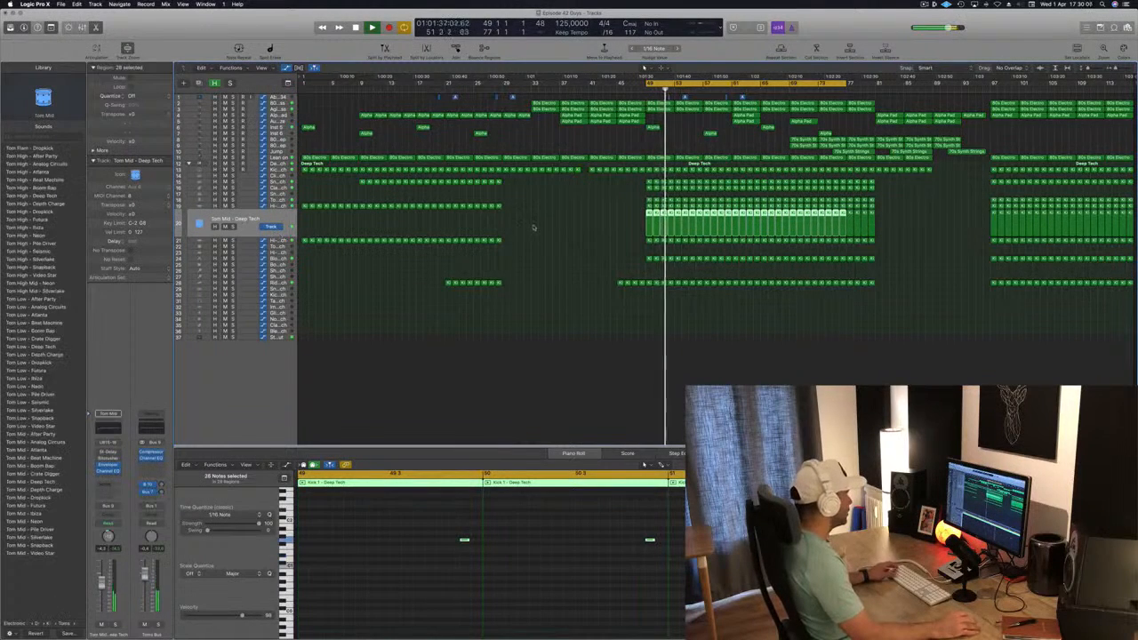
{"action": "left_click", "coordinate": [230, 226]}
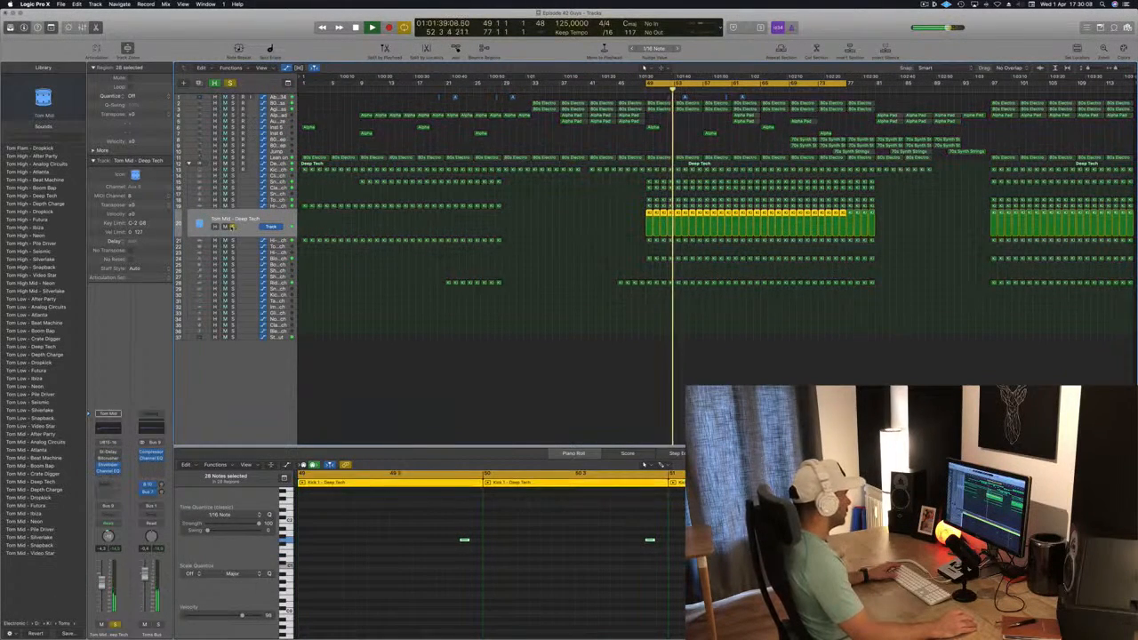
{"action": "left_click", "coordinate": [232, 227]}
{"action": "key", "text": "space"}
{"action": "key", "text": "space"}
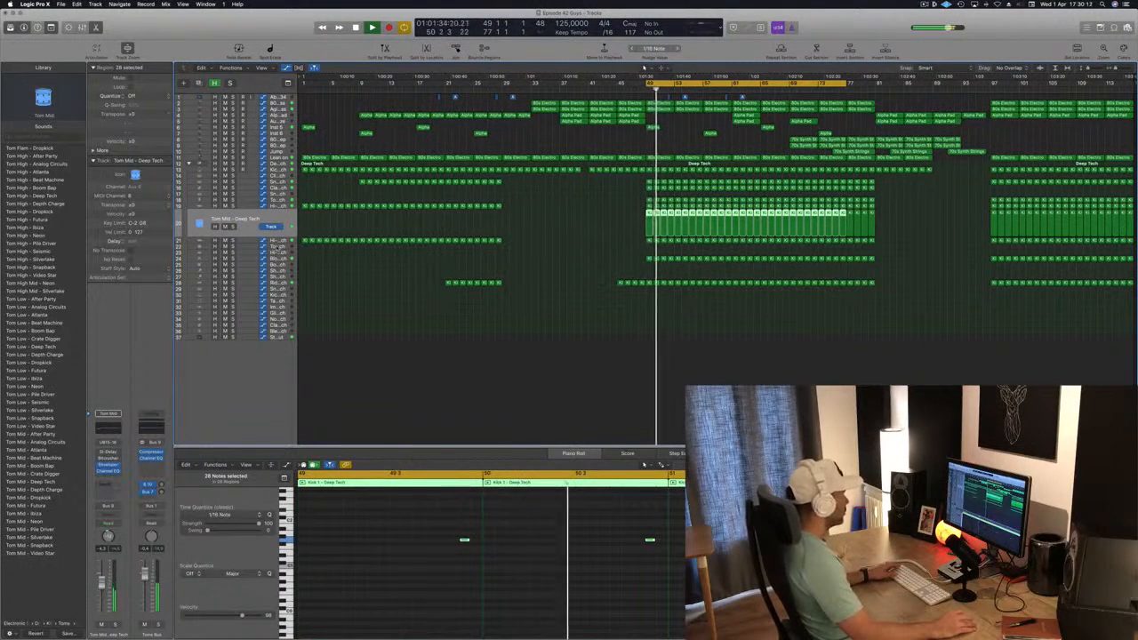
Copy the bar 49 region from the track above onto Tom High - Deep Tech and raise all its notes by one semitone
{"action": "left_click", "coordinate": [278, 248]}
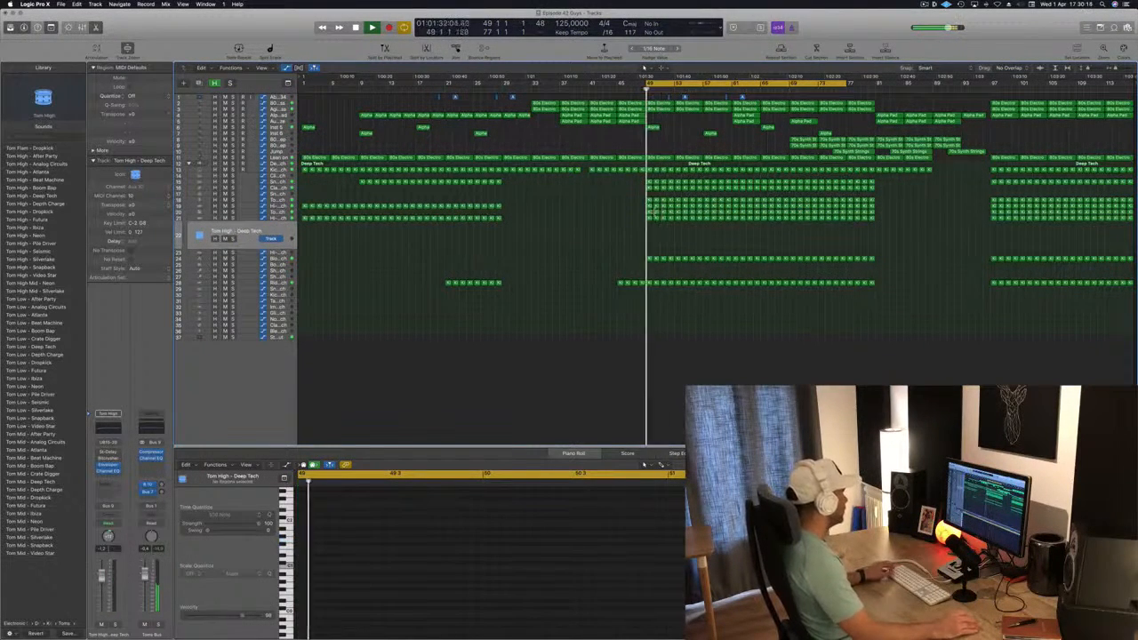
{"action": "left_click", "coordinate": [650, 217]}
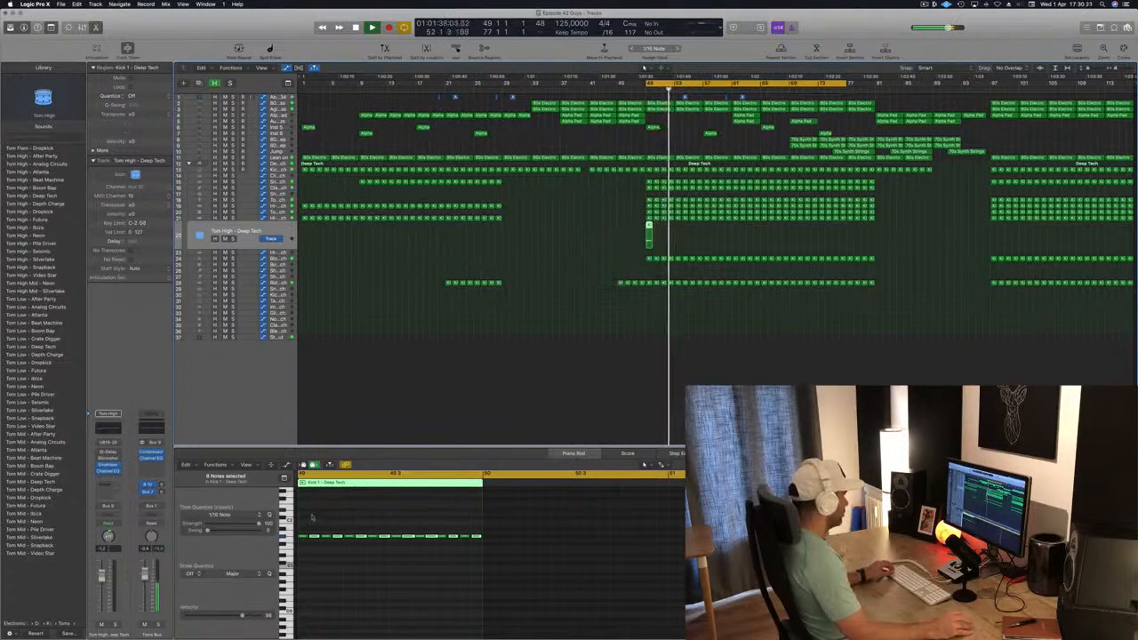
{"action": "left_click_drag", "start_coordinate": [305, 519], "coordinate": [525, 562]}
{"action": "key", "text": "alt+Up"}
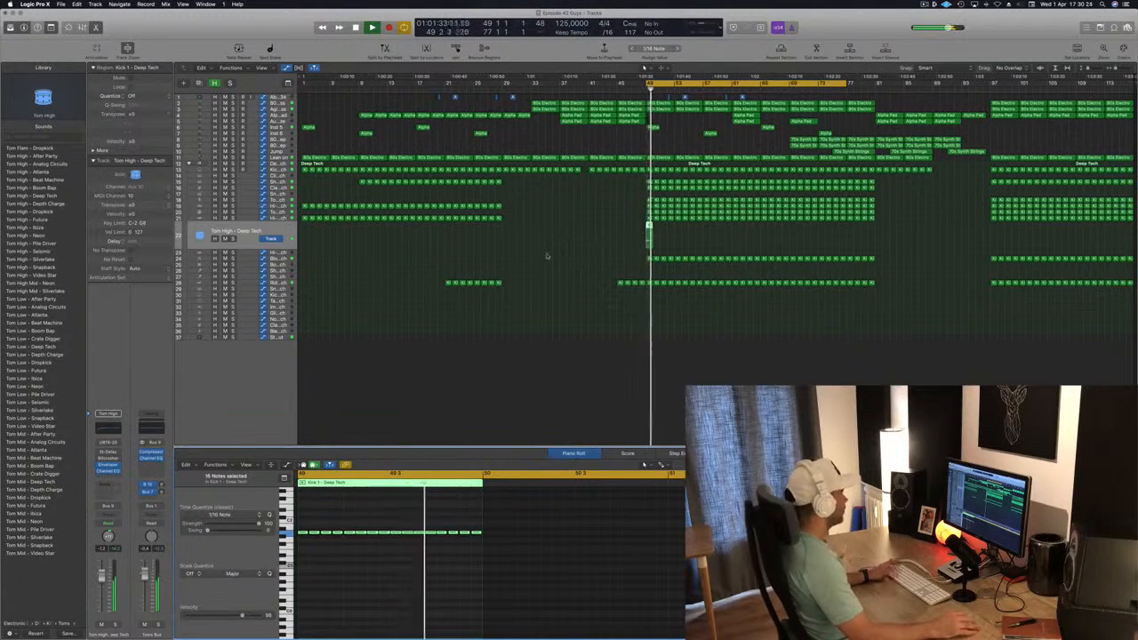
{"action": "key", "text": "space"}
{"action": "key", "text": "space"}
Delete the last three notes of the Tom High region at bar 49 and replay it
{"action": "scroll", "coordinate": [450, 493], "scroll_direction": "up", "scroll_amount": 2}
{"action": "key", "text": "space"}
{"action": "key", "text": "space"}
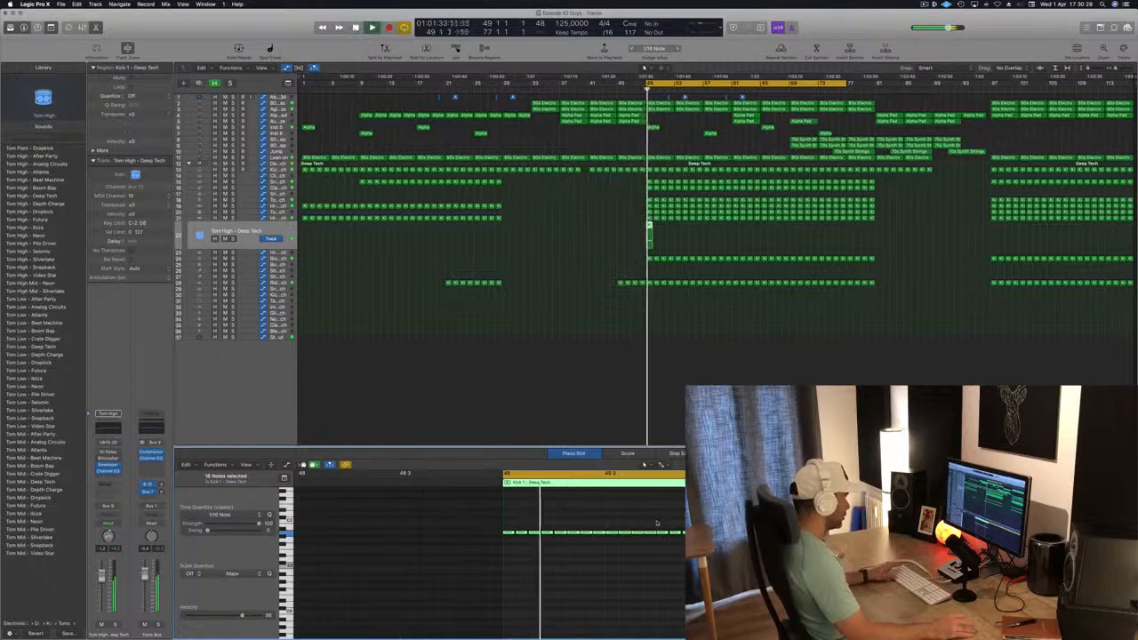
{"action": "left_click_drag", "start_coordinate": [657, 523], "coordinate": [711, 543]}
{"action": "key", "text": "space"}
{"action": "key", "text": "space"}
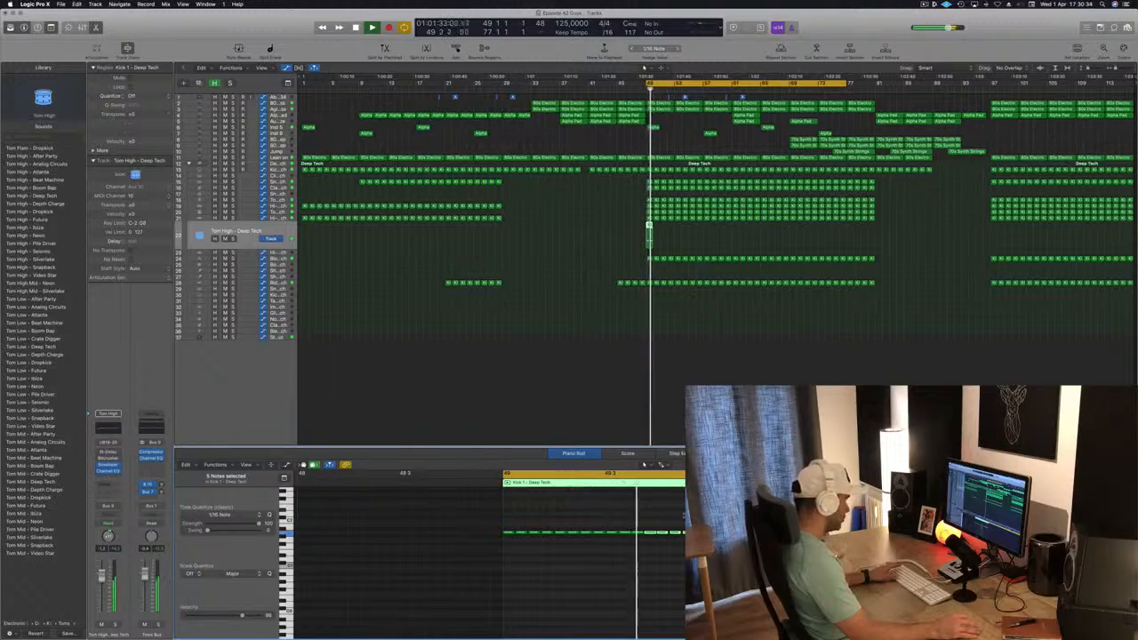
{"action": "key", "text": "space"}
{"action": "key", "text": "space"}
{"action": "left_click_drag", "start_coordinate": [679, 520], "coordinate": [714, 543]}
{"action": "key", "text": "space"}
{"action": "key", "text": "space"}
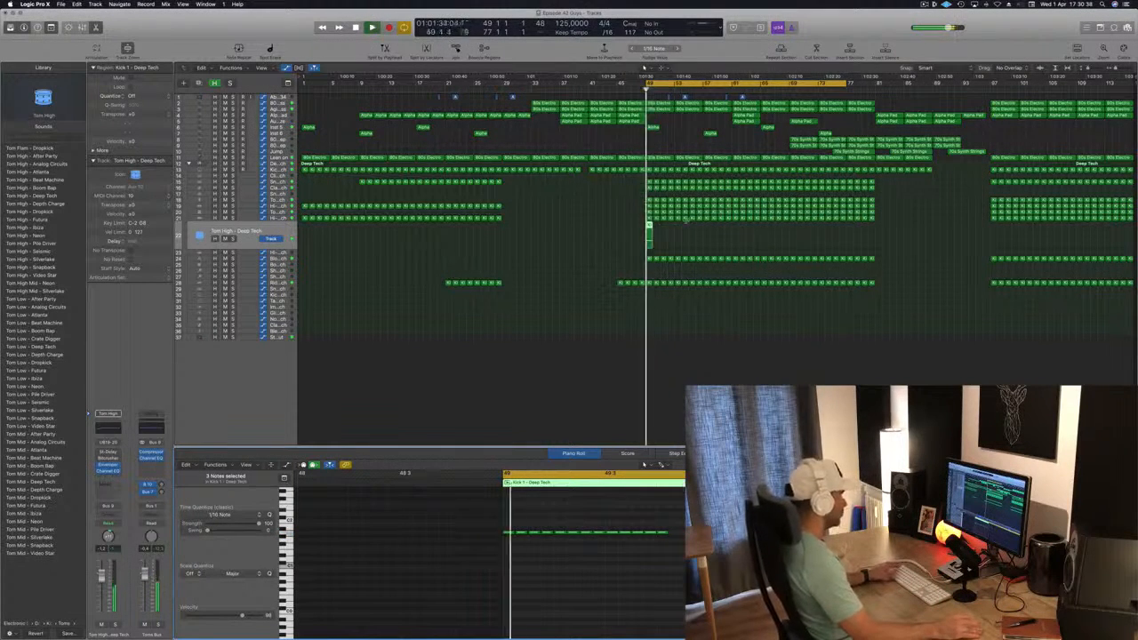
Duplicate the trimmed Tom High region along its track to fill bars 49 to 81
{"action": "left_click_drag", "start_coordinate": [658, 233], "coordinate": [655, 229]}
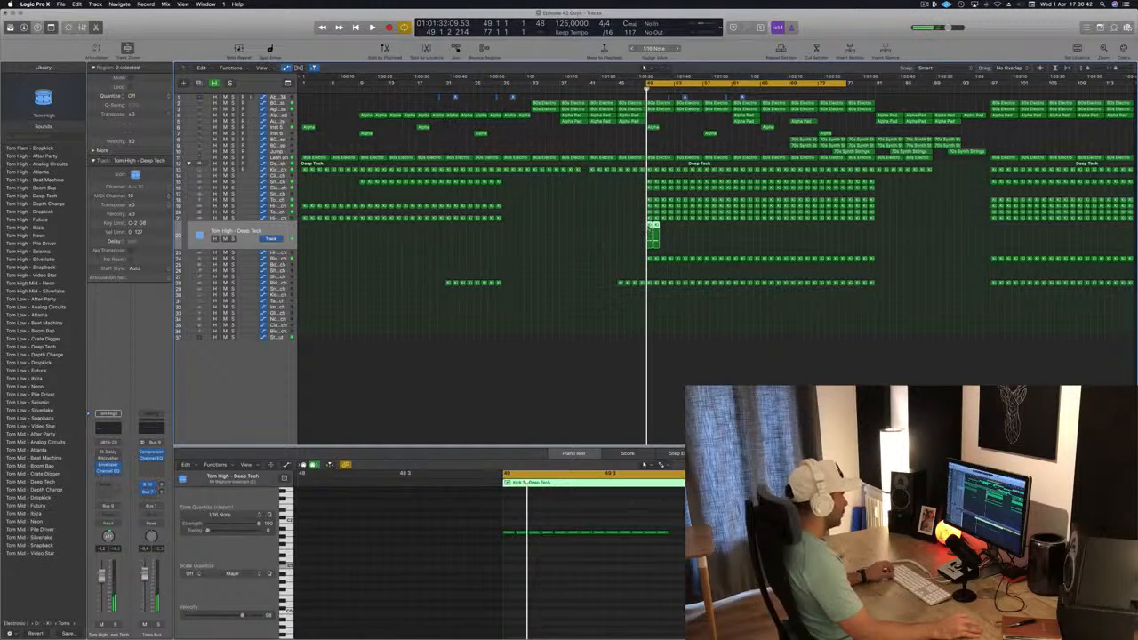
{"action": "left_click_drag", "start_coordinate": [657, 235], "coordinate": [666, 233]}
{"action": "key", "text": "space"}
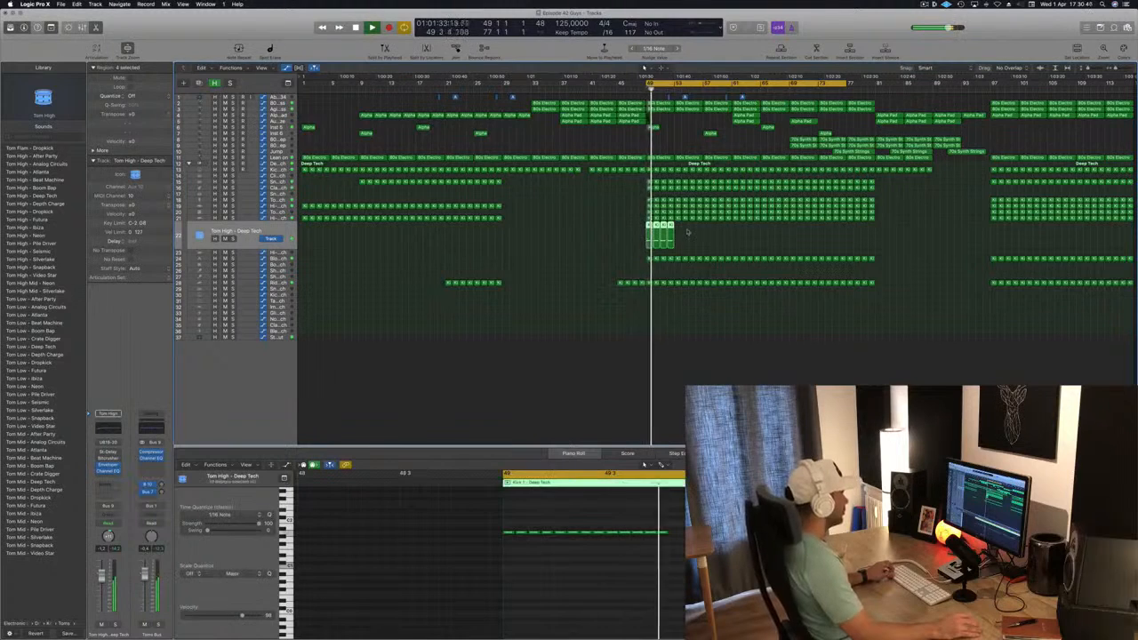
{"action": "left_click_drag", "start_coordinate": [660, 229], "coordinate": [680, 233]}
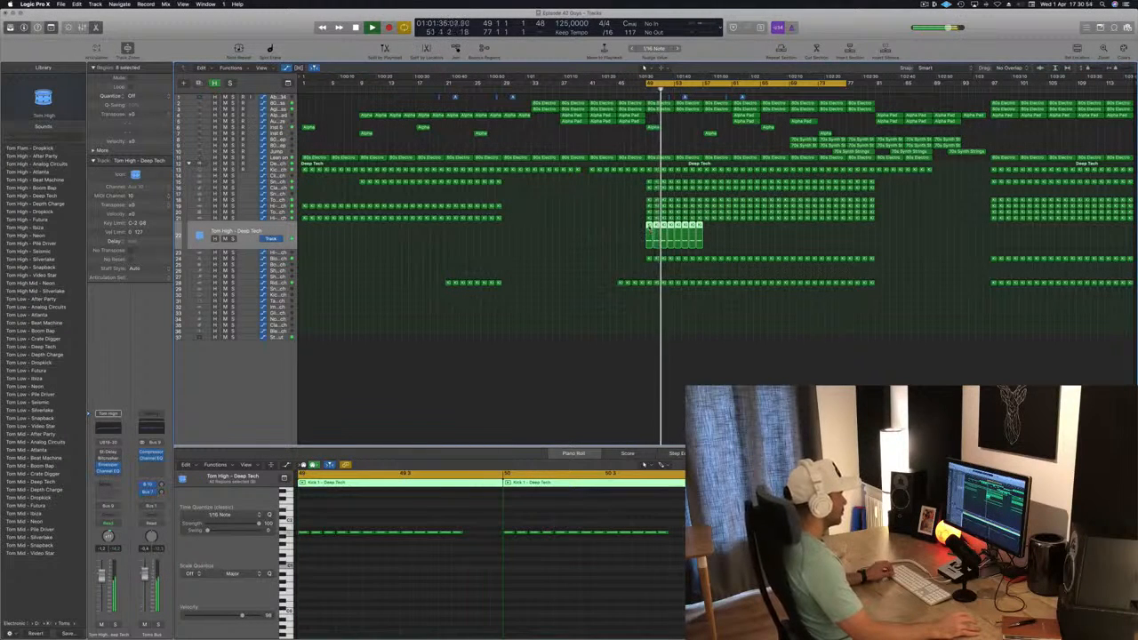
{"action": "left_click_drag", "start_coordinate": [649, 228], "coordinate": [876, 251]}
{"action": "left_click_drag", "start_coordinate": [648, 227], "coordinate": [767, 236]}
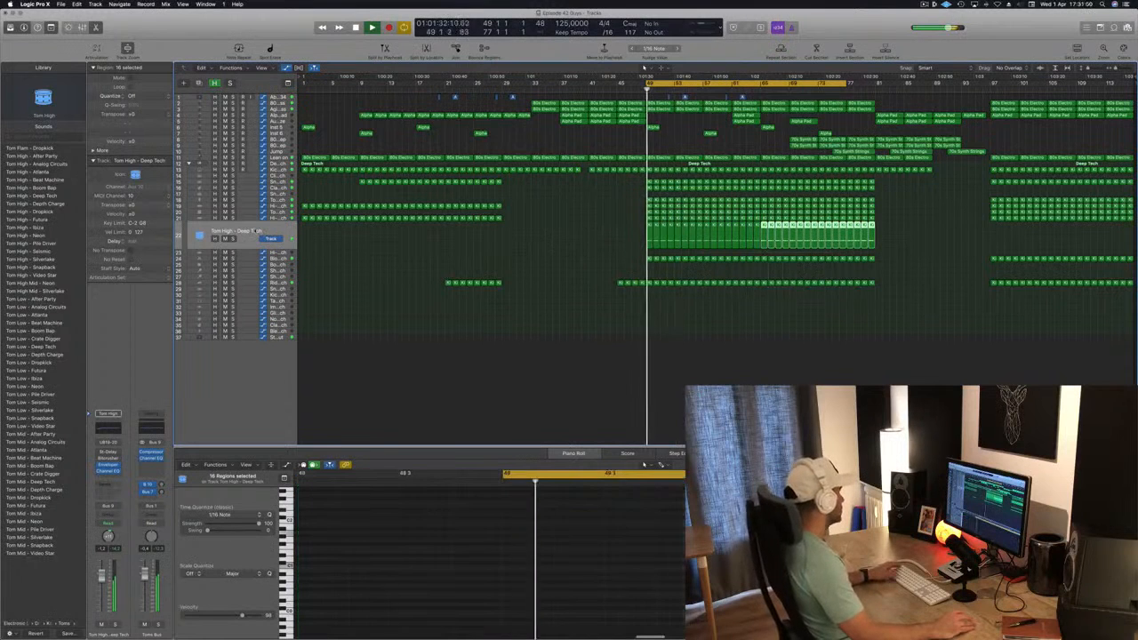
{"action": "left_click", "coordinate": [255, 230]}
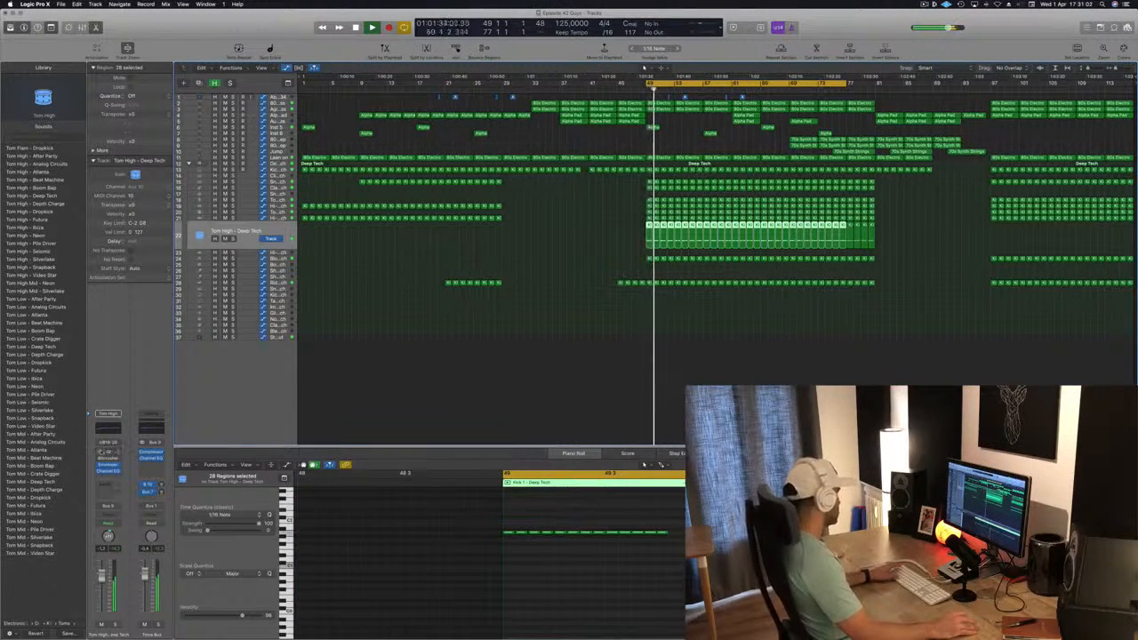
Enable and open the Stereo Delay on the Tom High track and replay the cycle from bar 49
{"action": "left_click", "coordinate": [108, 452]}
{"action": "key", "text": "space"}
{"action": "key", "text": "space"}
{"action": "left_click_drag", "start_coordinate": [152, 22], "coordinate": [783, 221]}
{"action": "key", "text": "space"}
{"action": "key", "text": "space"}
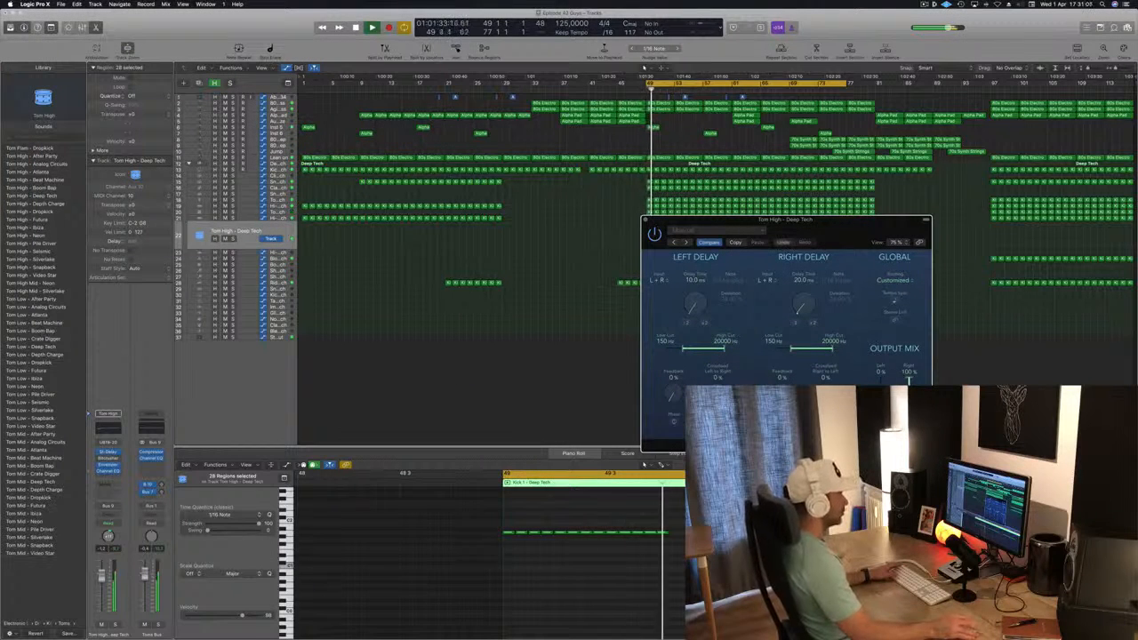
Try halved Stereo Delay times of 5 ms left and 10 ms right, and double them back to 10 ms and 20 ms
{"action": "left_click_drag", "start_coordinate": [850, 231], "coordinate": [711, 209]}
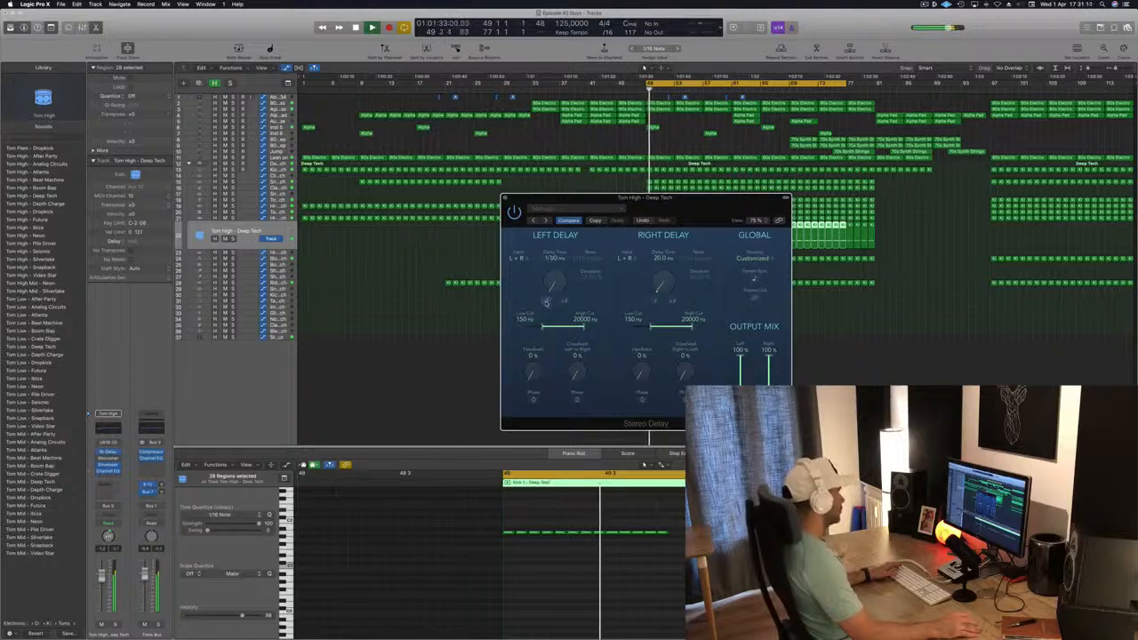
{"action": "left_click", "coordinate": [655, 300]}
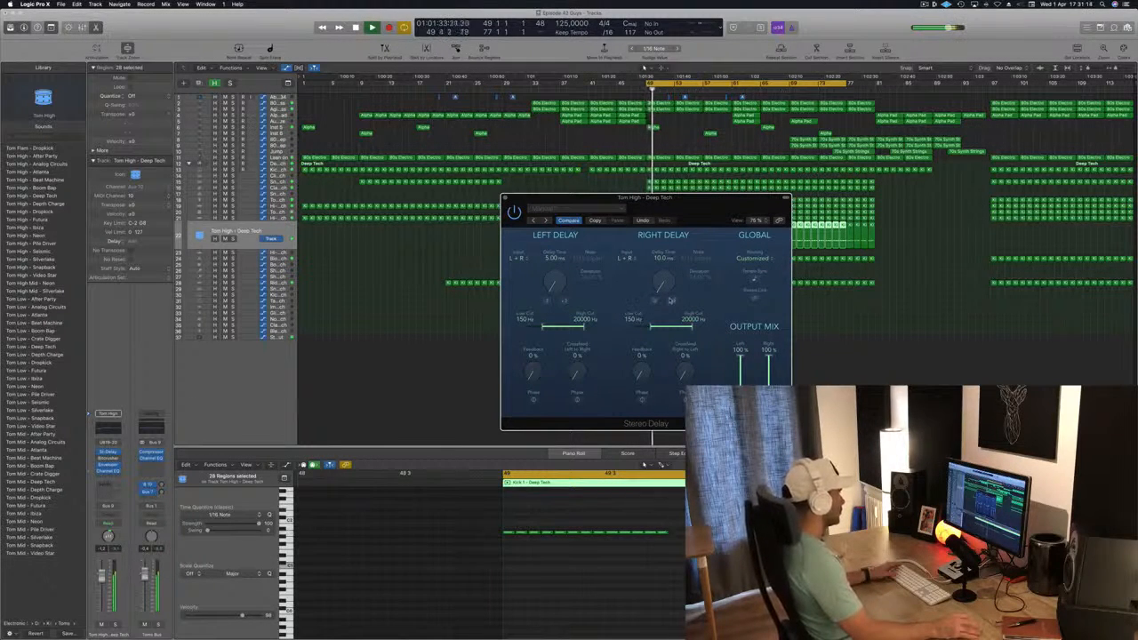
{"action": "left_click", "coordinate": [672, 303]}
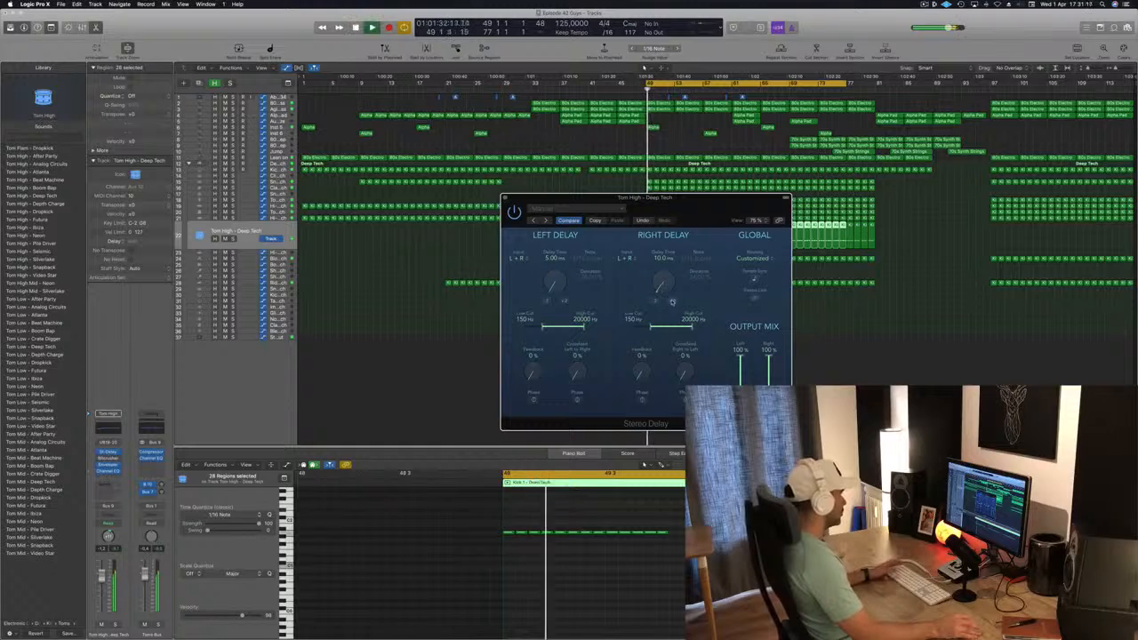
{"action": "left_click_drag", "start_coordinate": [712, 205], "coordinate": [621, 79]}
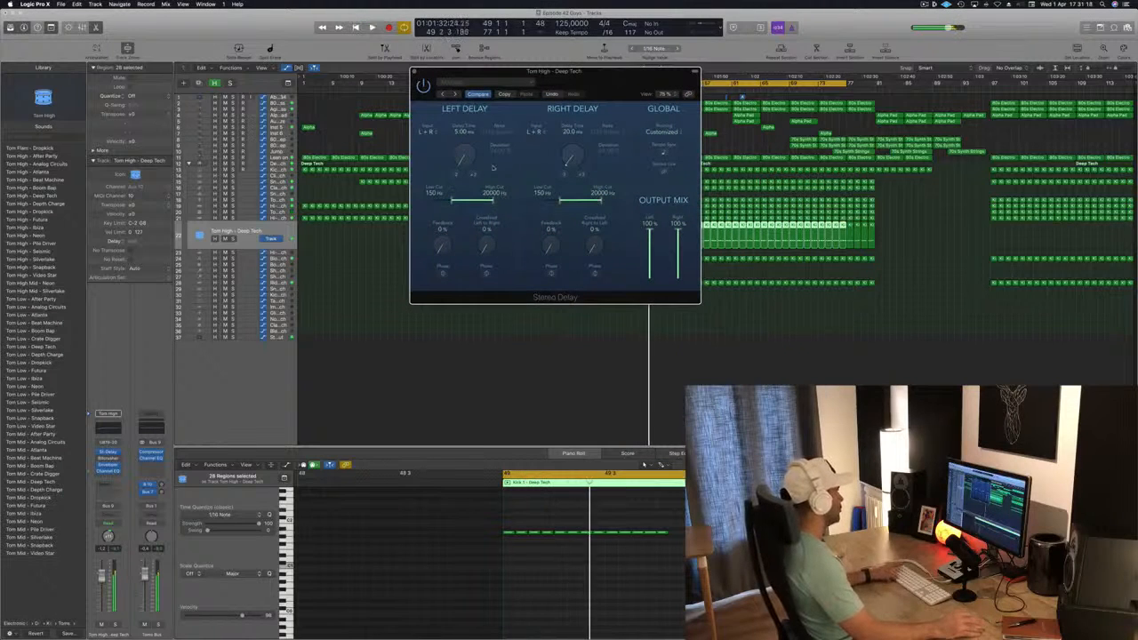
{"action": "left_click", "coordinate": [472, 175]}
{"action": "left_click", "coordinate": [473, 176]}
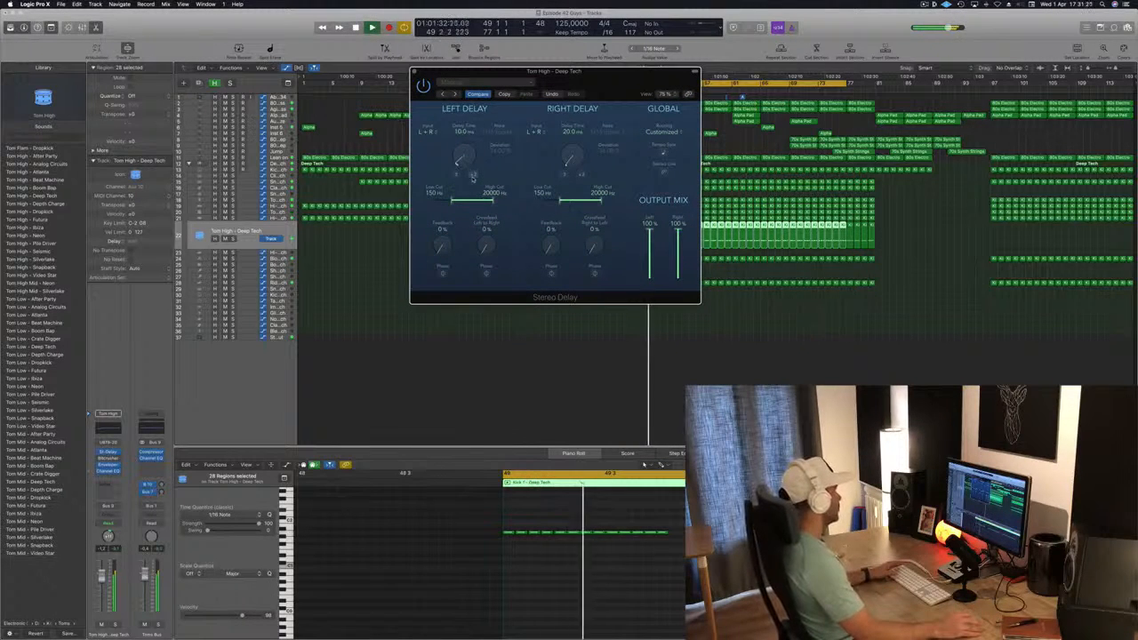
{"action": "left_click", "coordinate": [472, 176]}
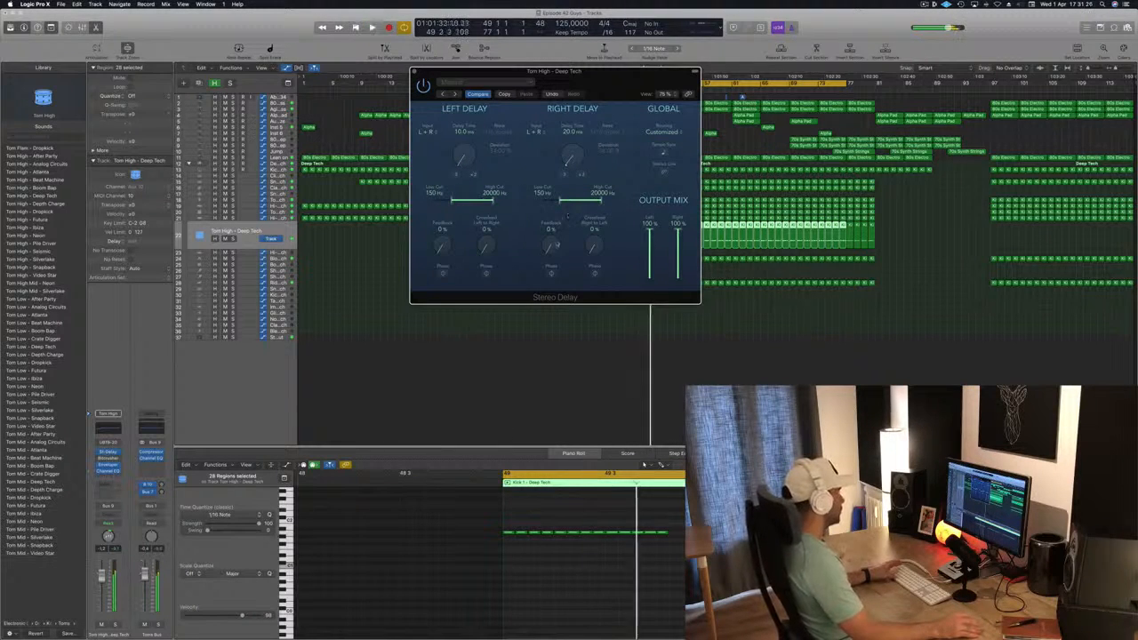
Try raising the right delay's feedback, and reset it to 0%
{"action": "mouse_move", "coordinate": [552, 245]}
{"action": "left_mouse_down"}
{"action": "mouse_move", "coordinate": [557, 186]}
{"action": "mouse_move", "coordinate": [552, 246]}
{"action": "left_mouse_up"}
{"action": "key", "text": "space"}
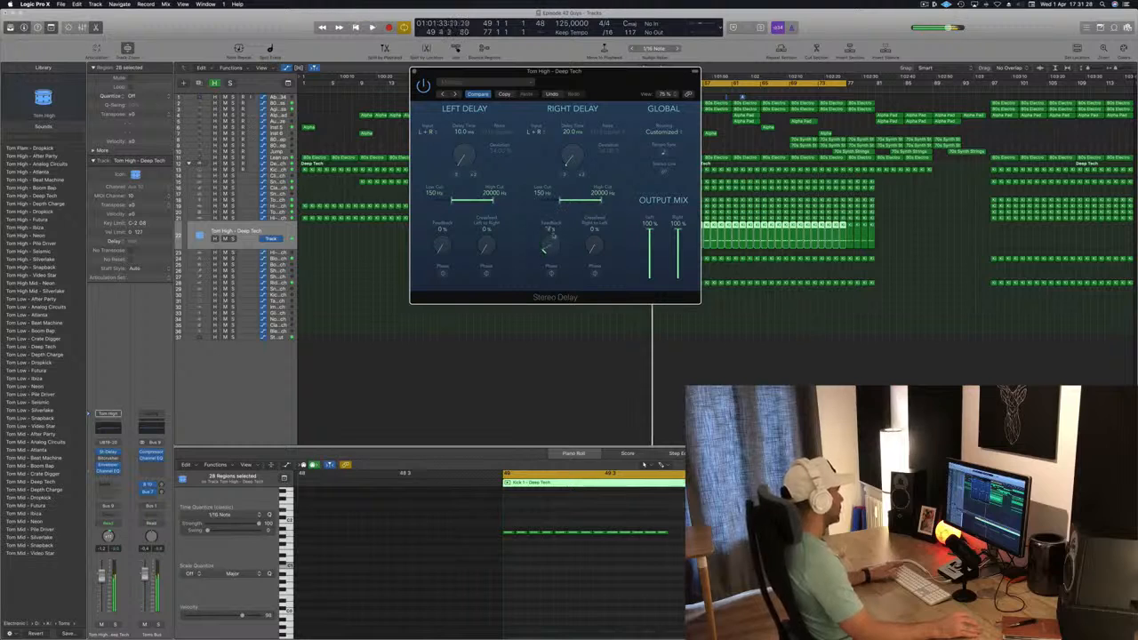
{"action": "key", "text": "space"}
{"action": "key", "text": "space"}
Lower the volume of the Tom High - Deep Tech track and replay the cycle from bar 49
{"action": "key", "text": "space"}
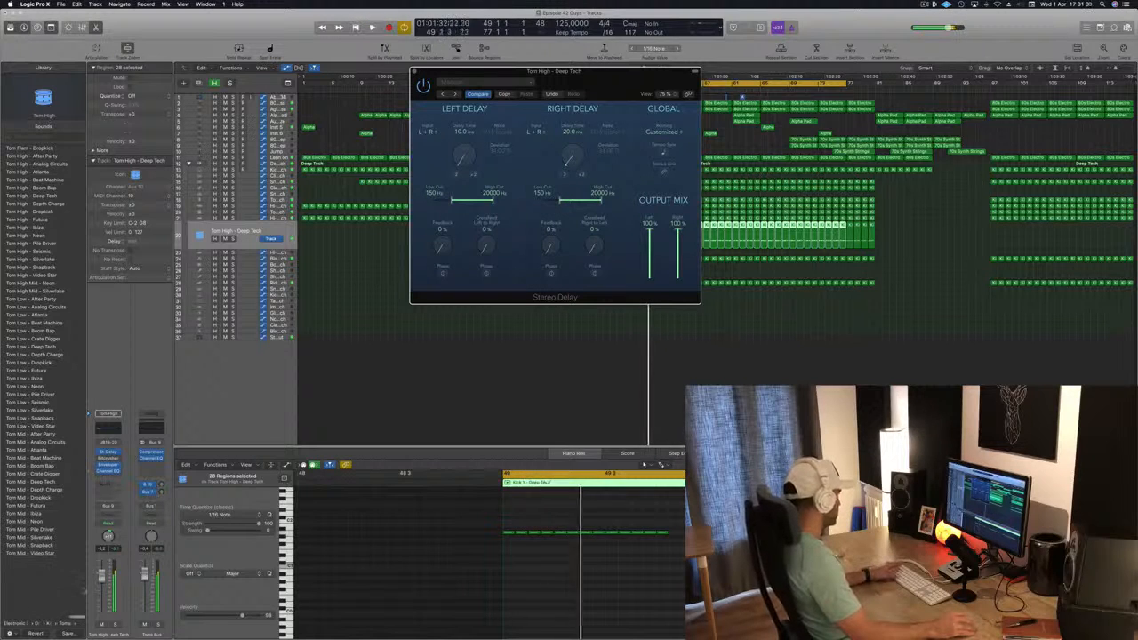
{"action": "left_click_drag", "start_coordinate": [100, 580], "coordinate": [100, 600]}
{"action": "key", "text": "space"}
{"action": "key", "text": "space"}
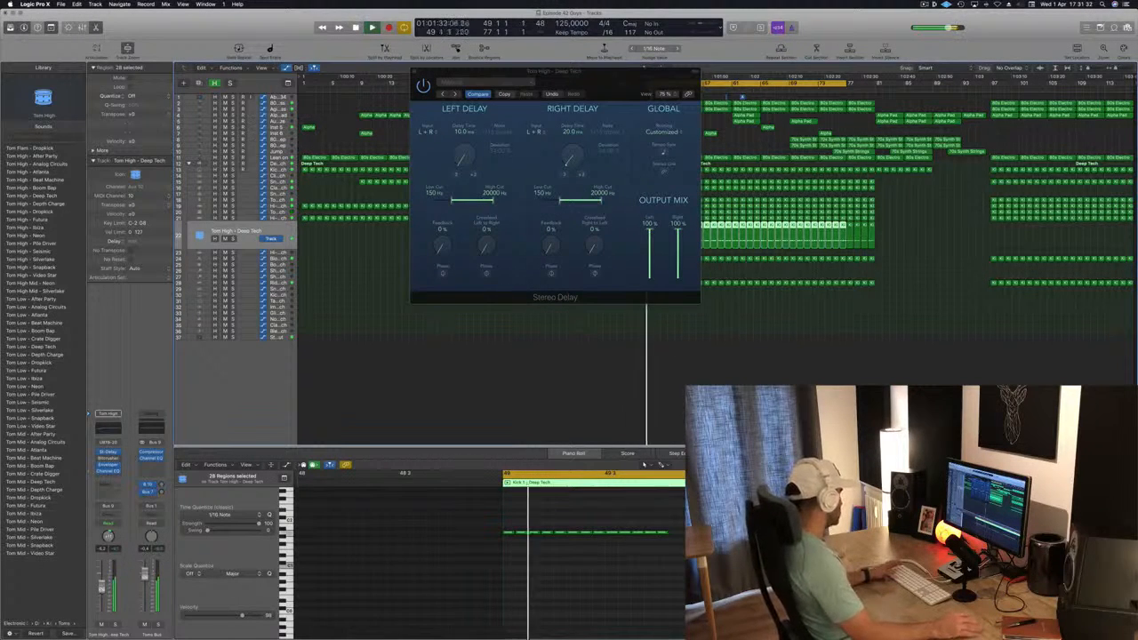
{"action": "key", "text": "space"}
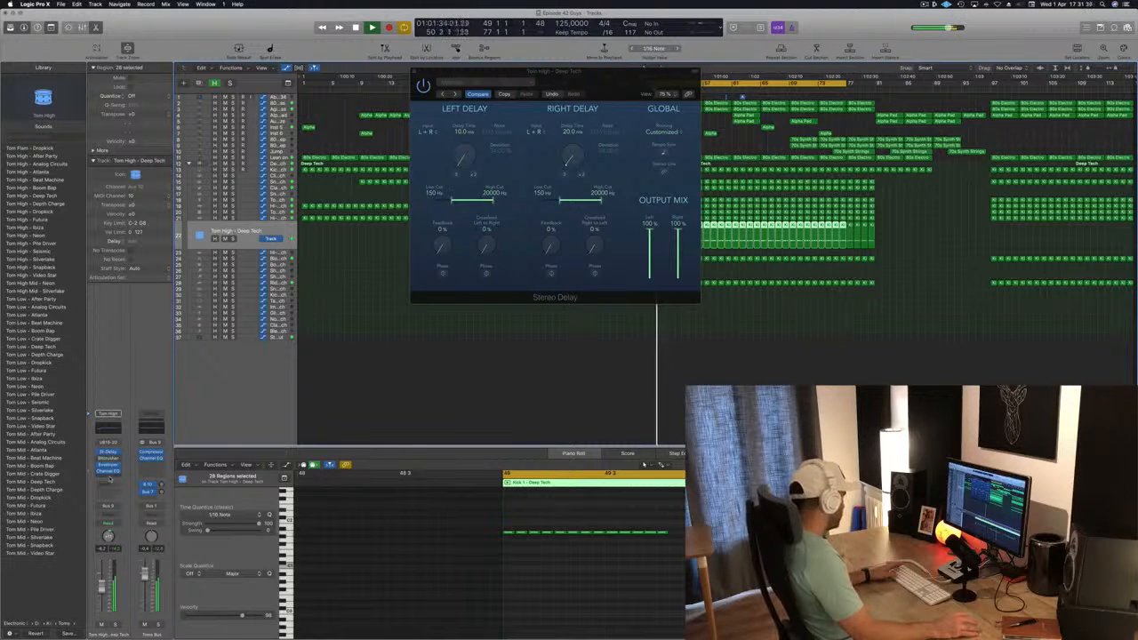
Insert a stereo Compressor on the Tom High track and set its side chain to Bus 8, the kick bus
{"action": "left_click", "coordinate": [110, 480]}
{"action": "mouse_move", "coordinate": [116, 508]}
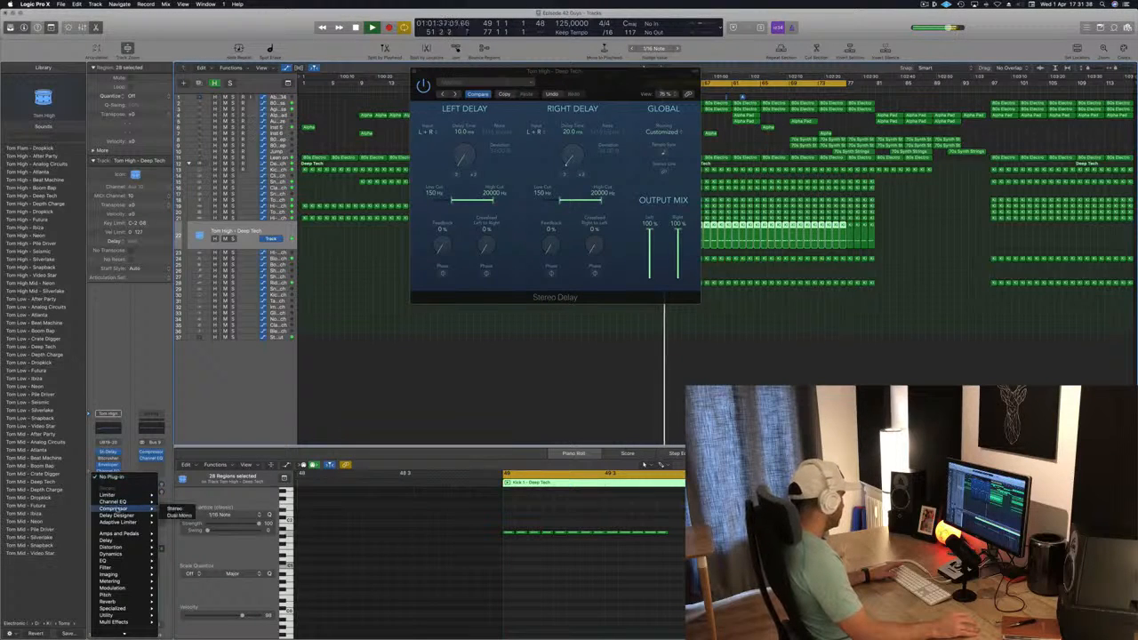
{"action": "left_click", "coordinate": [175, 508]}
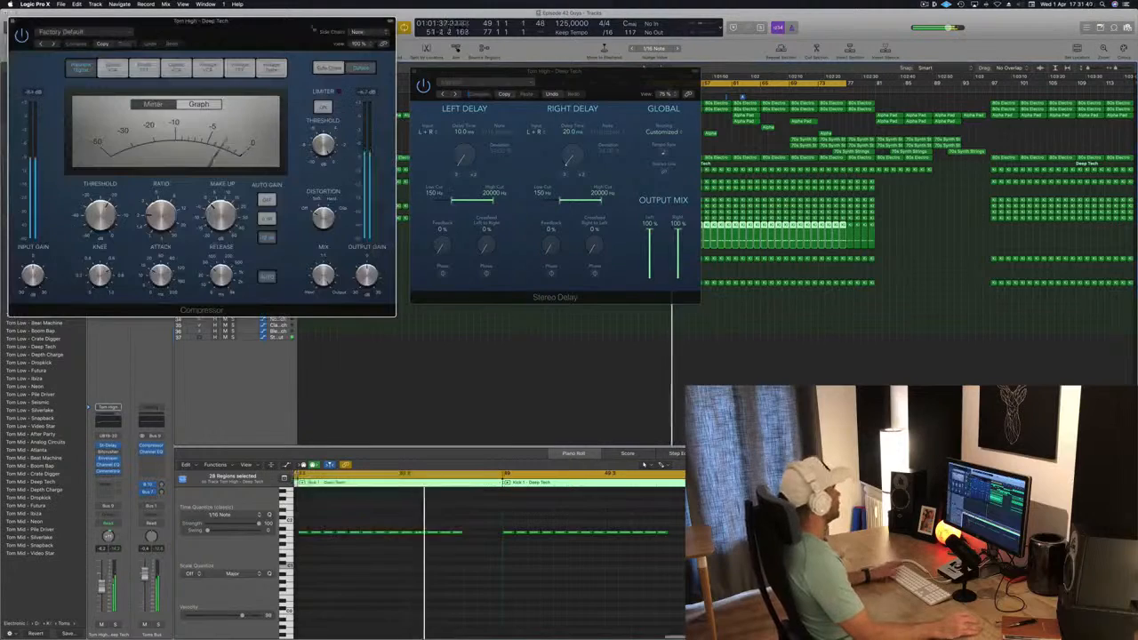
{"action": "left_click_drag", "start_coordinate": [302, 33], "coordinate": [889, 129]}
{"action": "key", "text": "space"}
{"action": "left_click", "coordinate": [933, 119]}
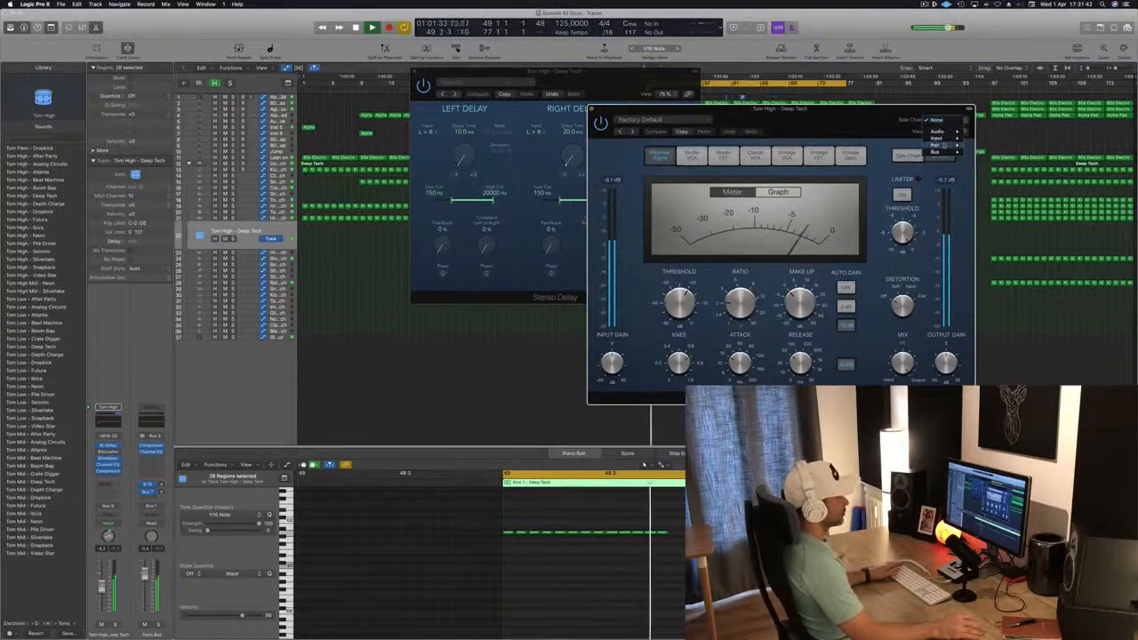
{"action": "mouse_move", "coordinate": [944, 152]}
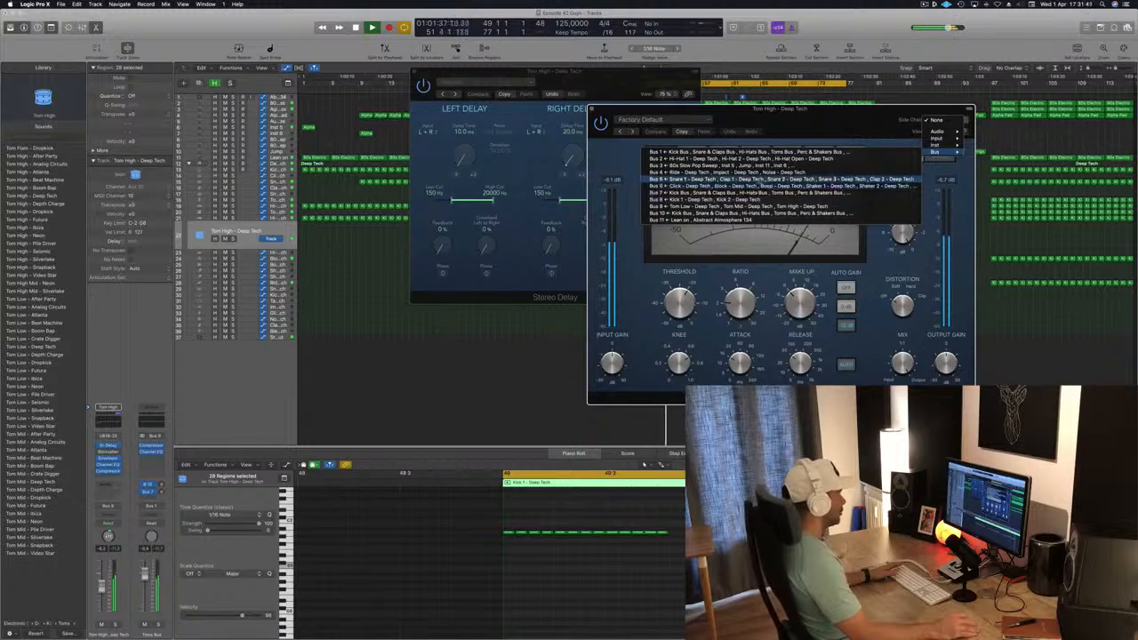
{"action": "left_click", "coordinate": [755, 199]}
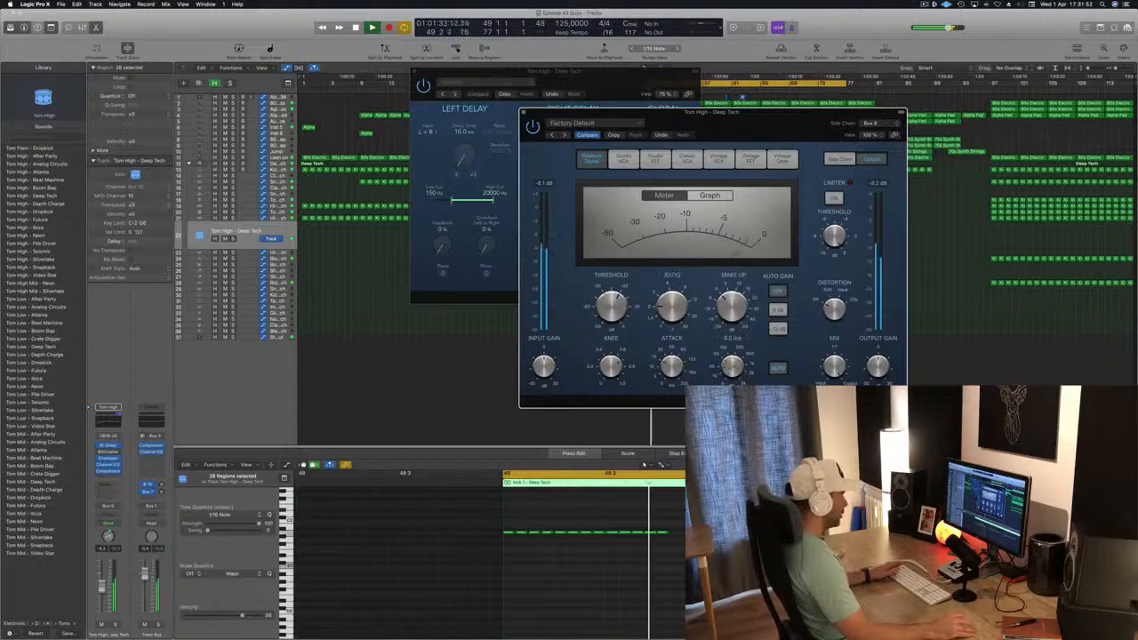
Set the Compressor's threshold to about -30 dB with auto release off, and raise the tom track's volume slightly during playback
{"action": "left_click", "coordinate": [777, 370]}
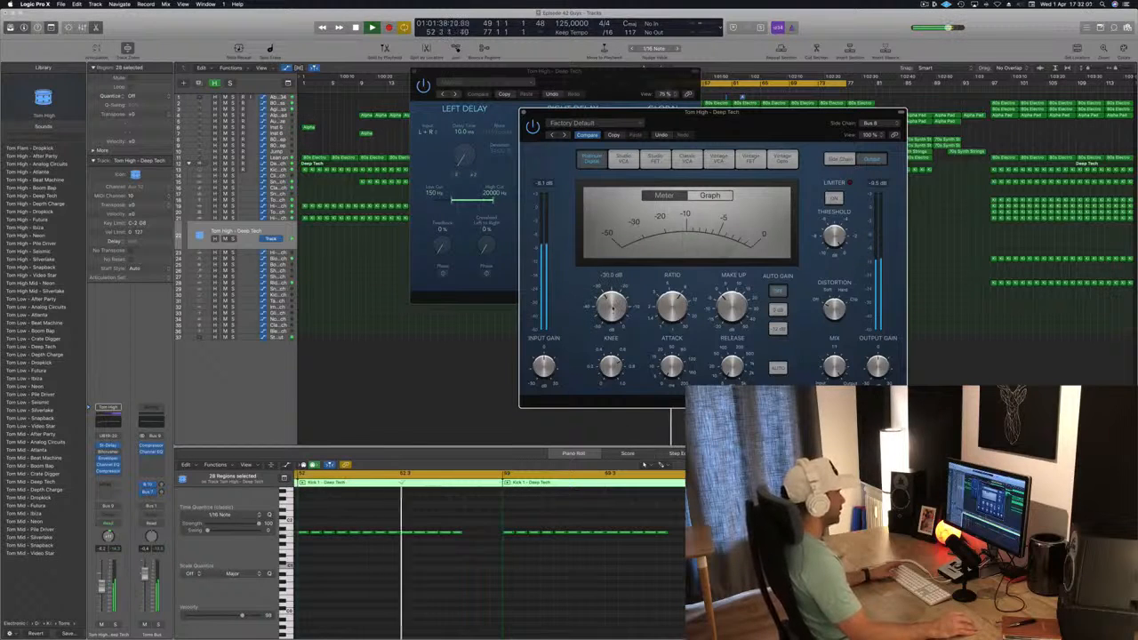
{"action": "left_click_drag", "start_coordinate": [642, 113], "coordinate": [701, 45]}
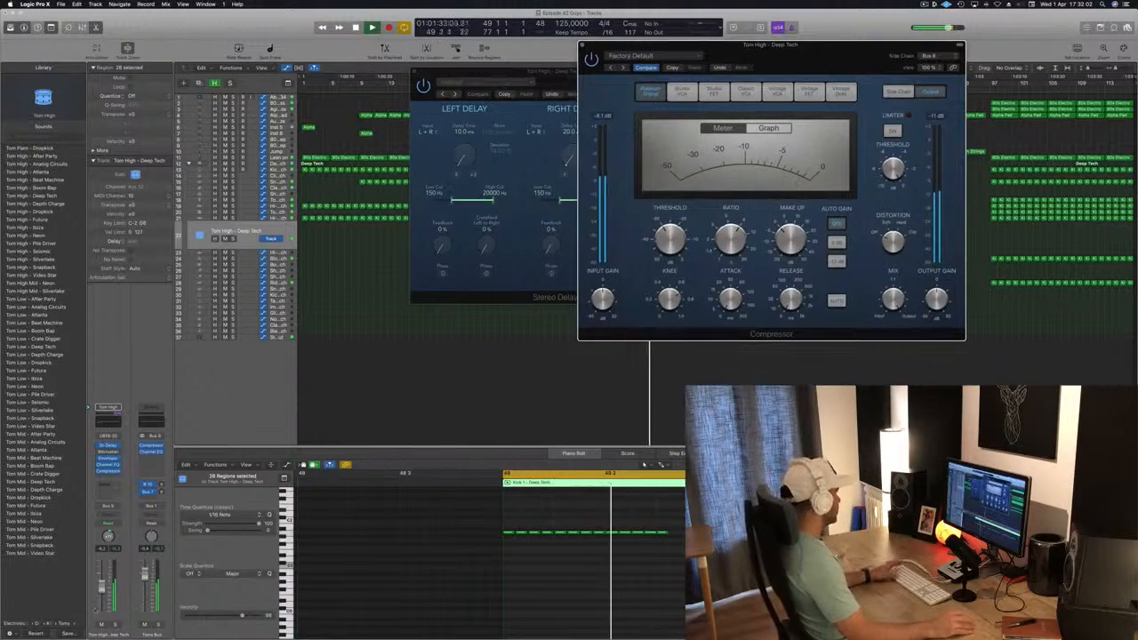
{"action": "left_click_drag", "start_coordinate": [102, 586], "coordinate": [102, 583]}
{"action": "key", "text": "space"}
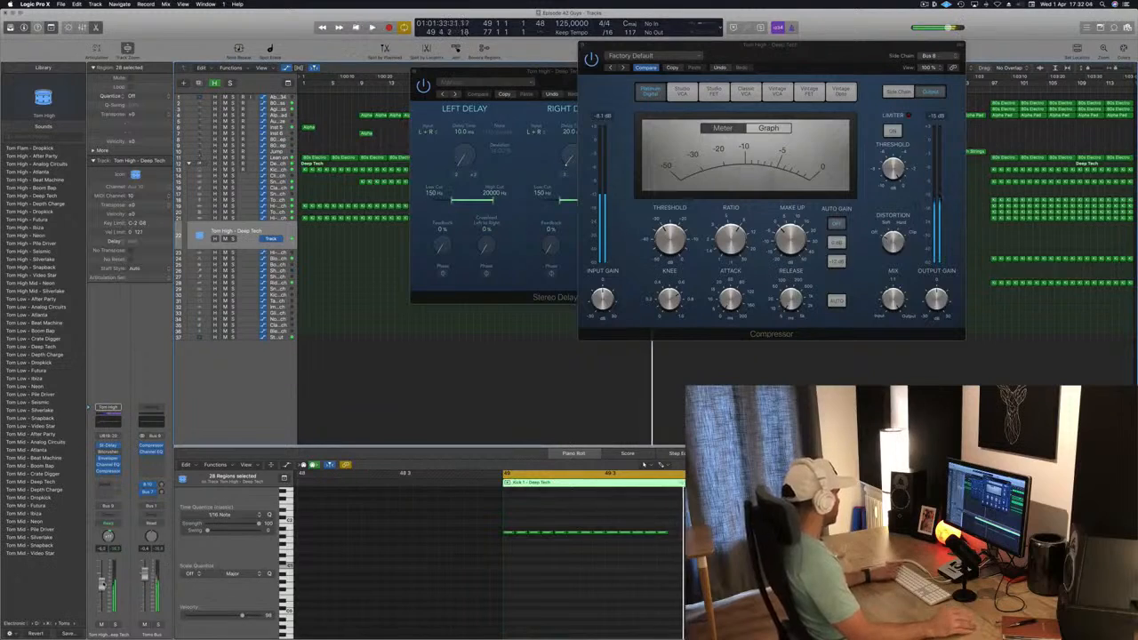
{"action": "key", "text": "space"}
{"action": "left_click_drag", "start_coordinate": [800, 44], "coordinate": [848, 92]}
{"action": "key", "text": "space"}
{"action": "key", "text": "space"}
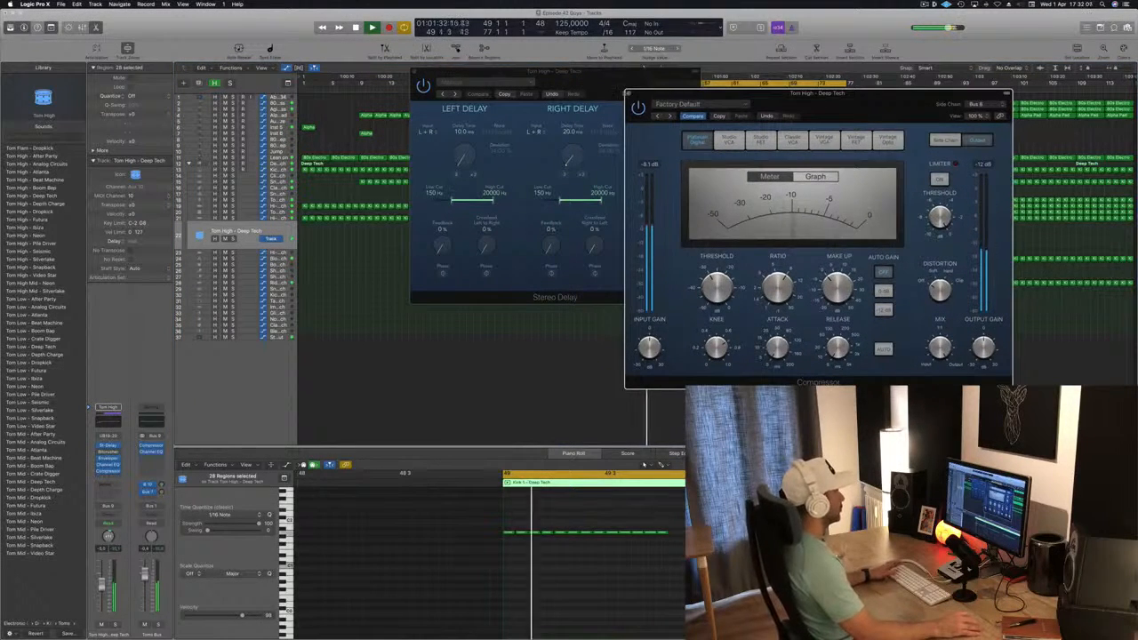
Close the Compressor and Stereo Delay windows of the Tom High track
{"action": "left_click", "coordinate": [628, 93]}
{"action": "left_click_drag", "start_coordinate": [614, 86], "coordinate": [686, 177]}
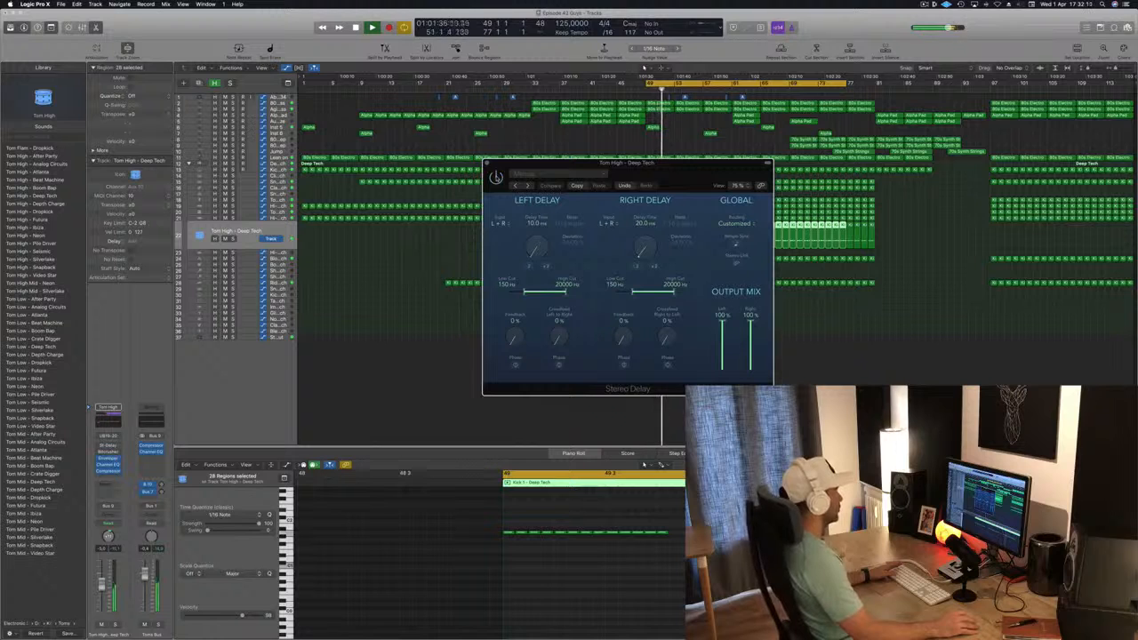
{"action": "left_click", "coordinate": [487, 166]}
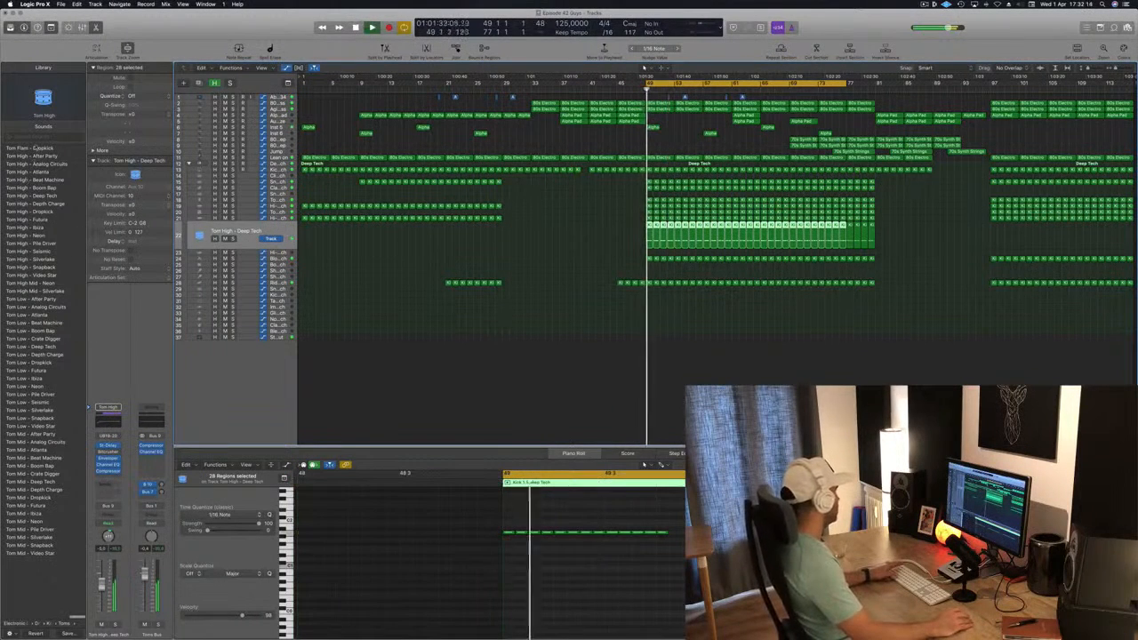
Audition tom patches from Tom Flam - Dropkick to Tom Low - Beat Machine on the tom track, and select a note in its first region
{"action": "left_click", "coordinate": [37, 150]}
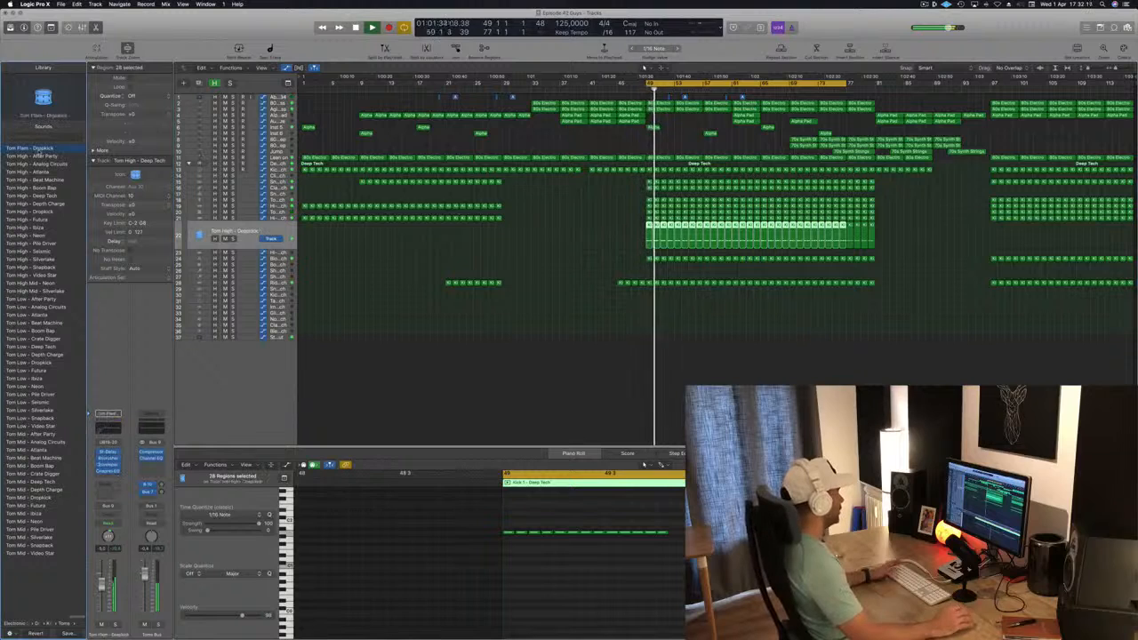
{"action": "left_click", "coordinate": [38, 157]}
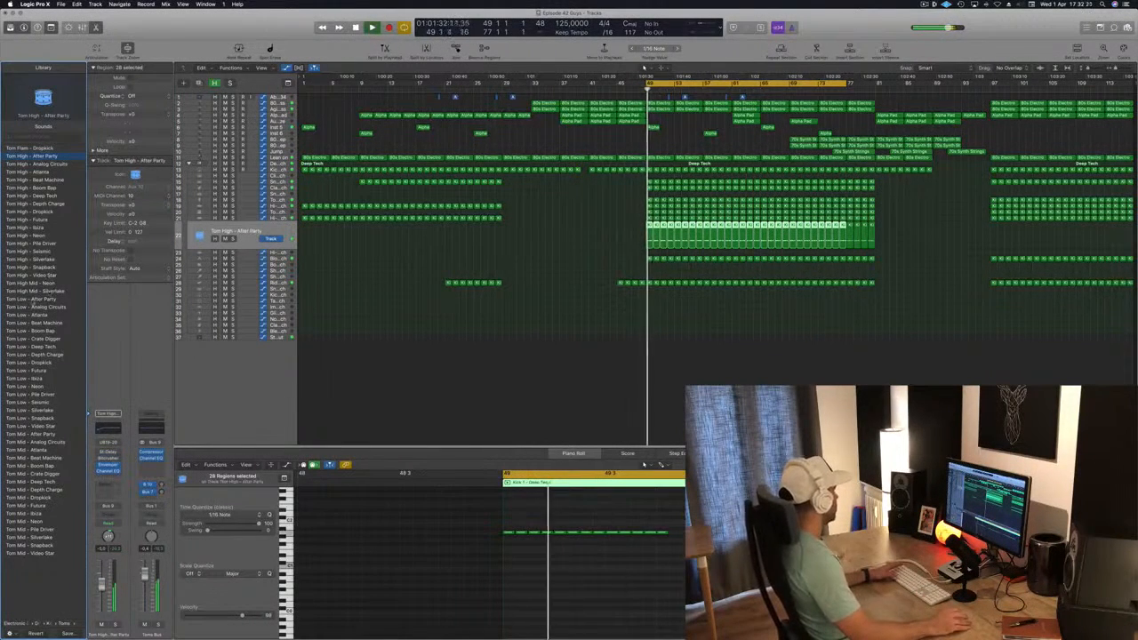
{"action": "left_click", "coordinate": [32, 299]}
{"action": "key", "text": "space"}
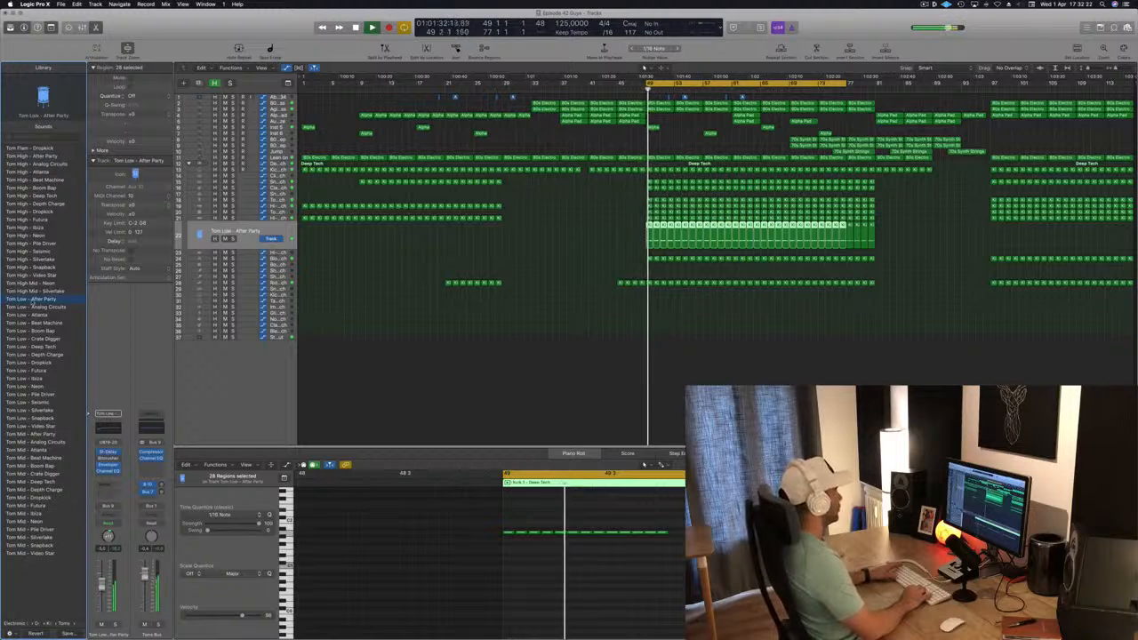
{"action": "left_click", "coordinate": [33, 307]}
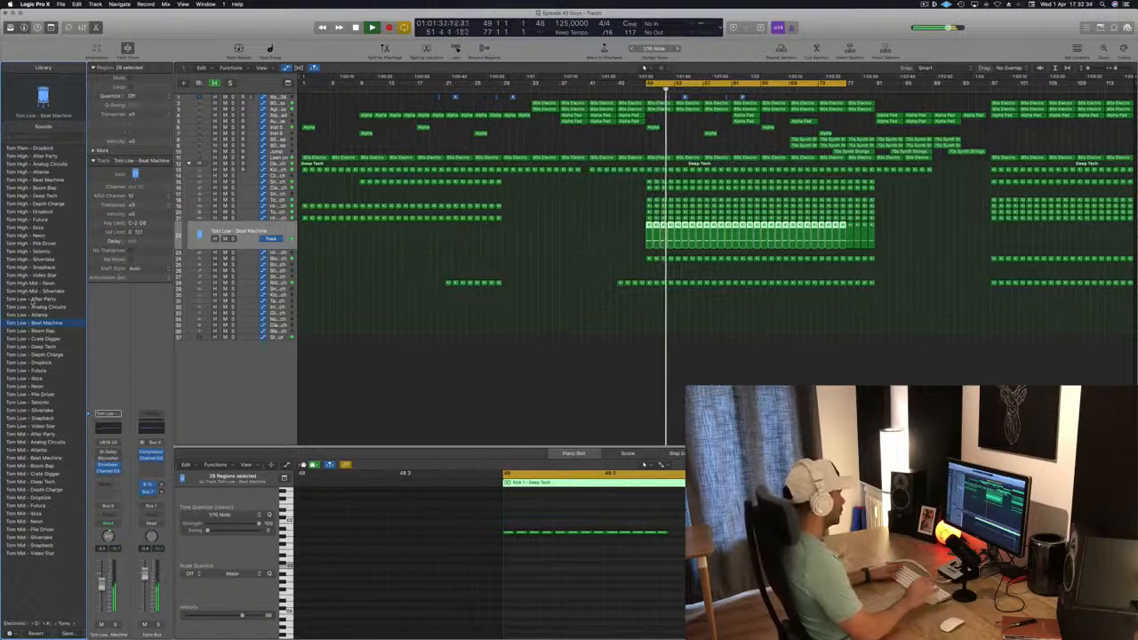
{"action": "left_click", "coordinate": [559, 533]}
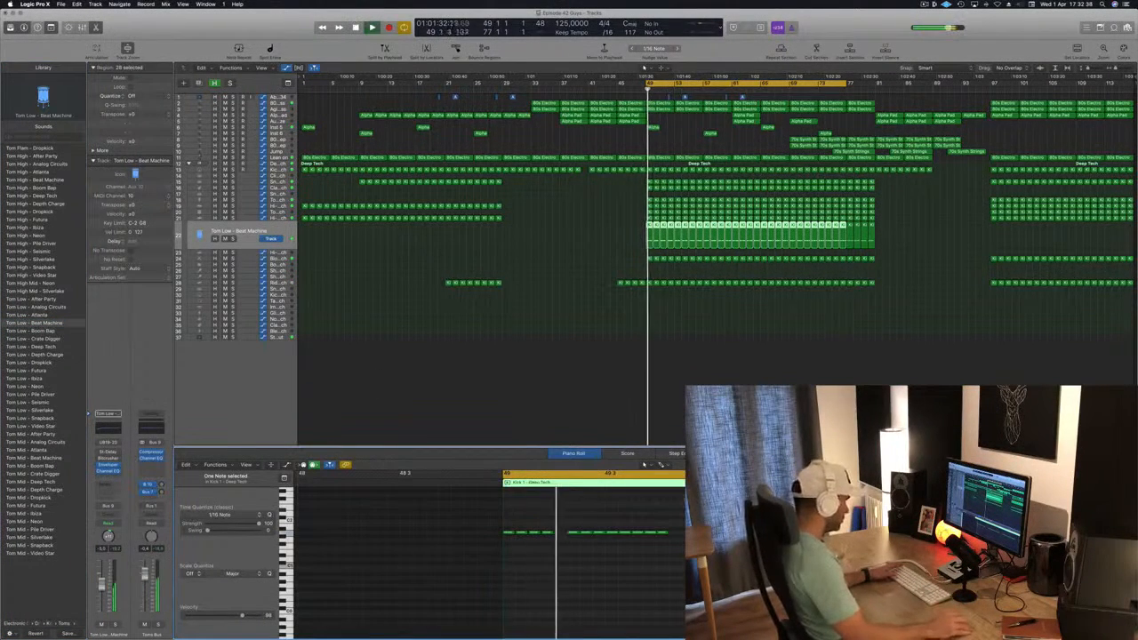
{"action": "left_click", "coordinate": [600, 533]}
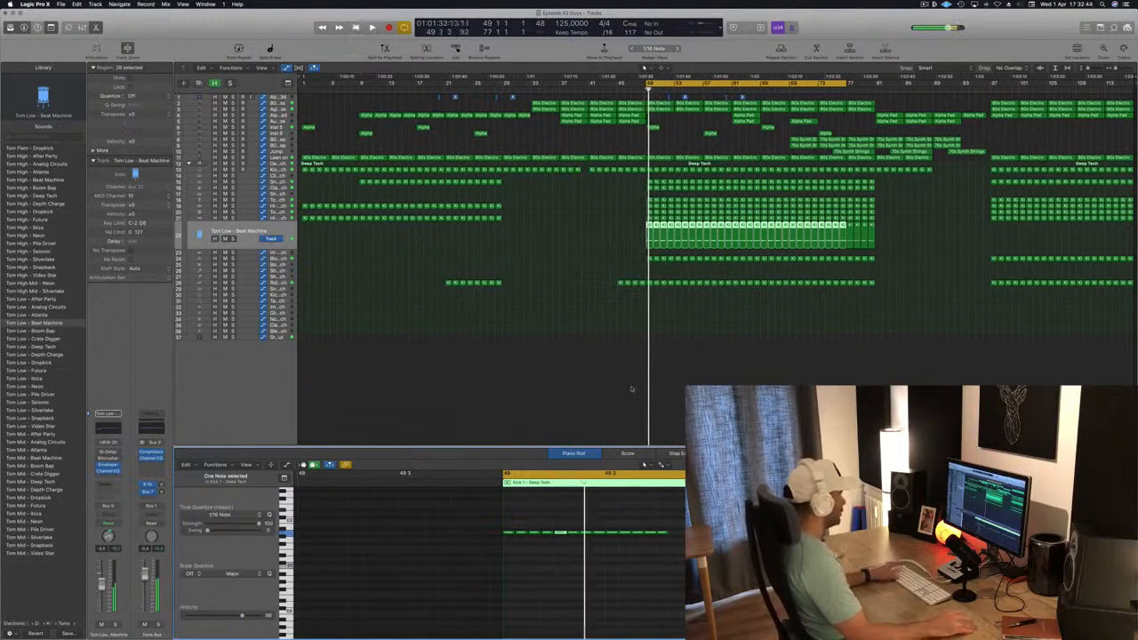
Audition the Tom Low patches from Boom Bap to Video Star and the Tom Mid patches up to Beat Machine
{"action": "left_click", "coordinate": [34, 331]}
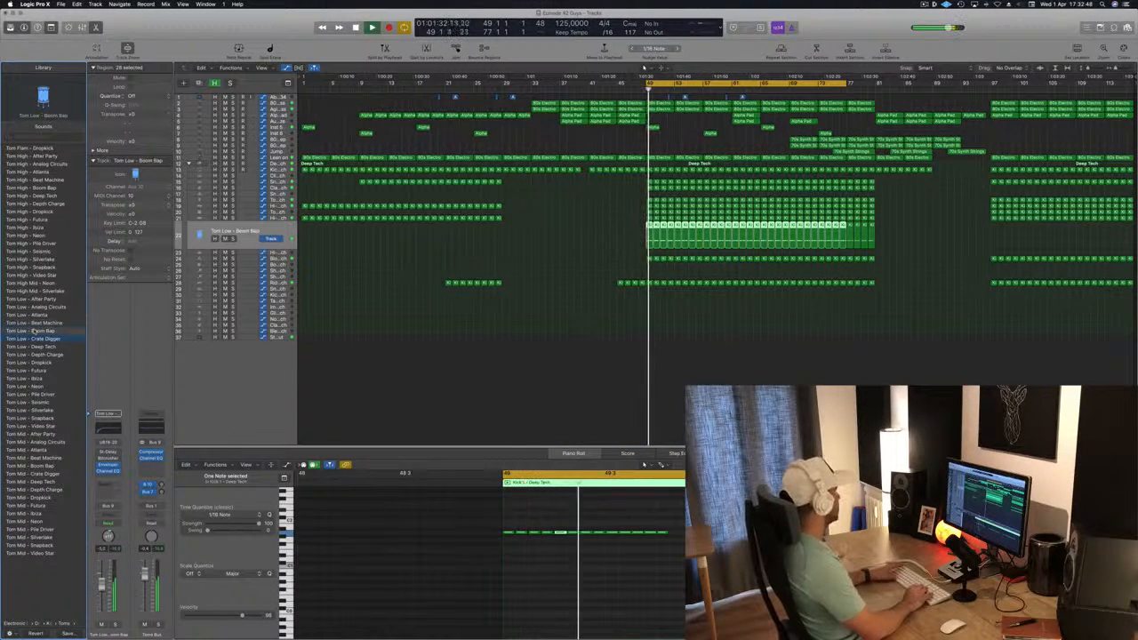
{"action": "key", "text": "Down"}
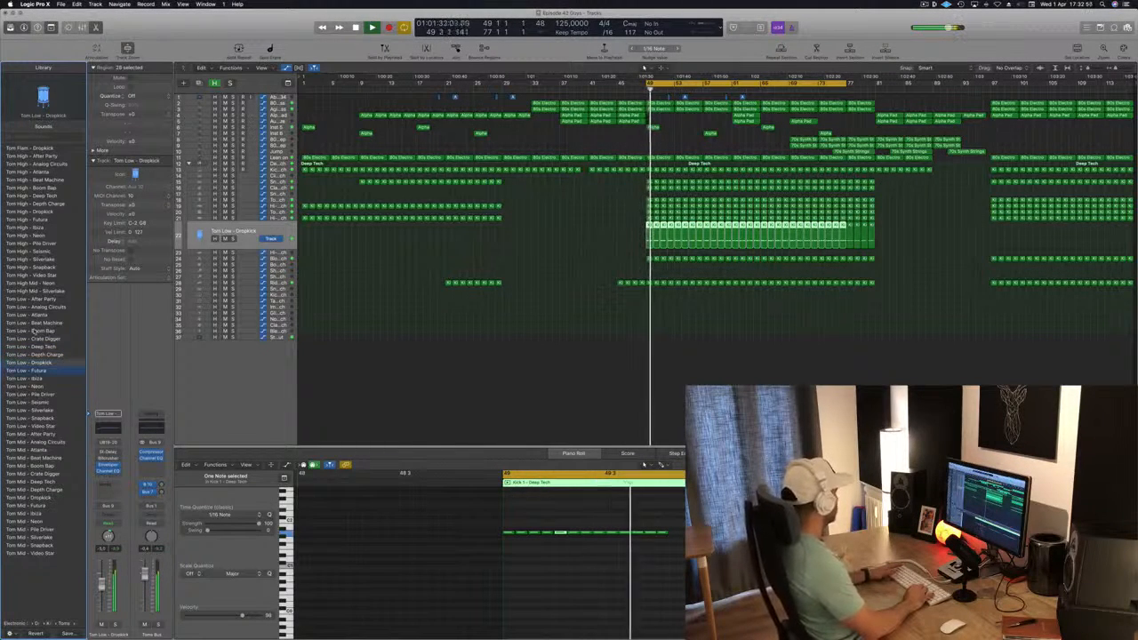
{"action": "key", "text": "Down"}
{"action": "key", "text": "Down"}
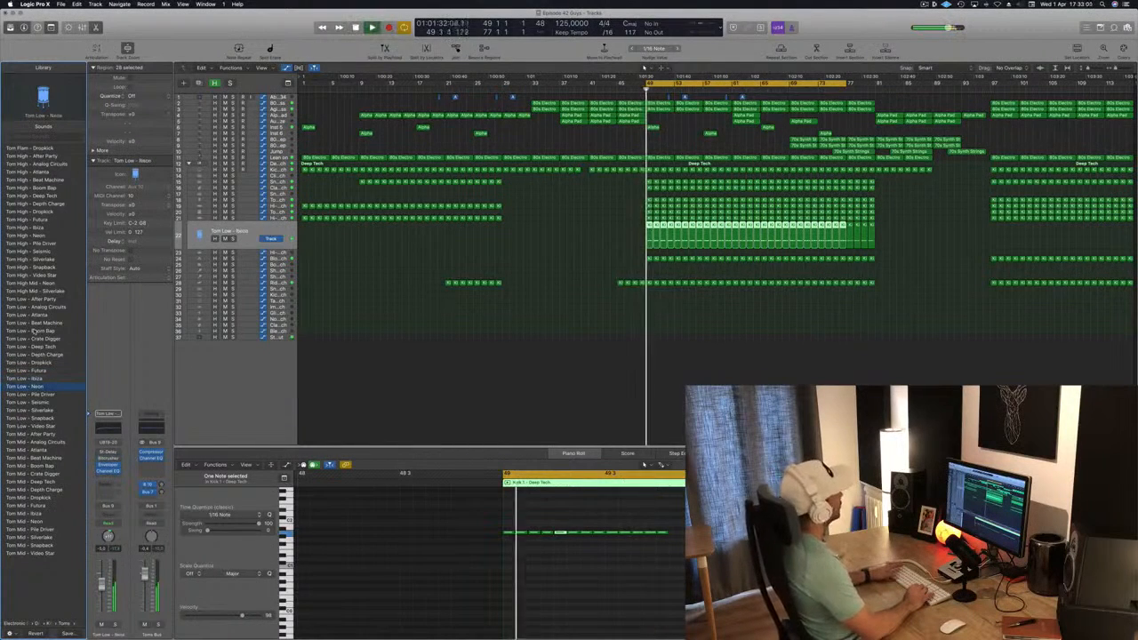
{"action": "key", "text": "Down"}
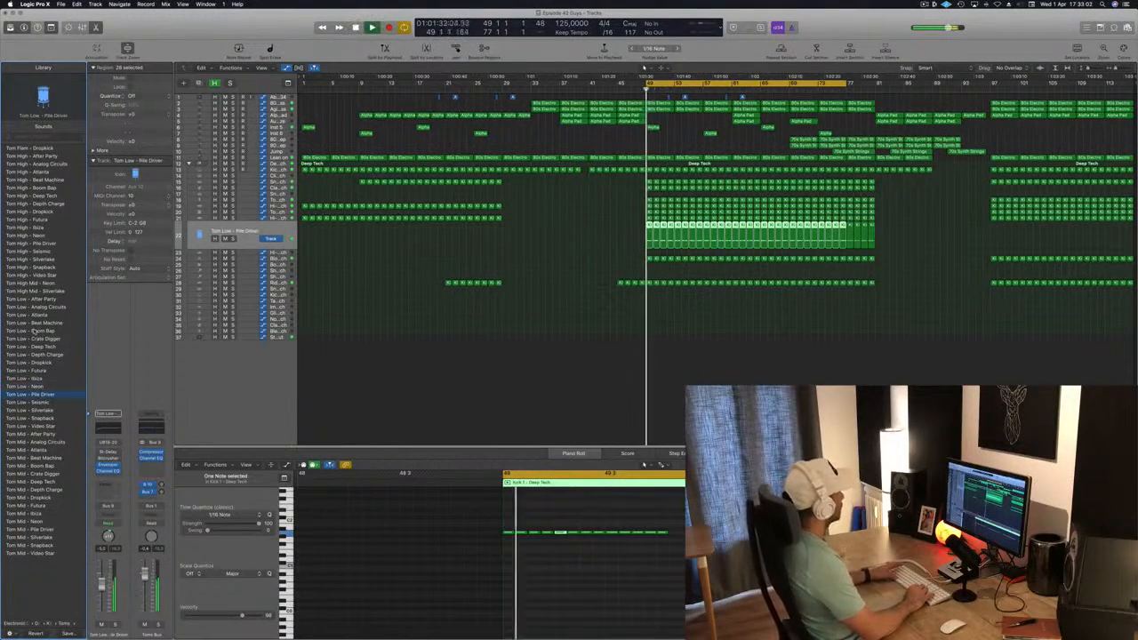
{"action": "key", "text": "Down"}
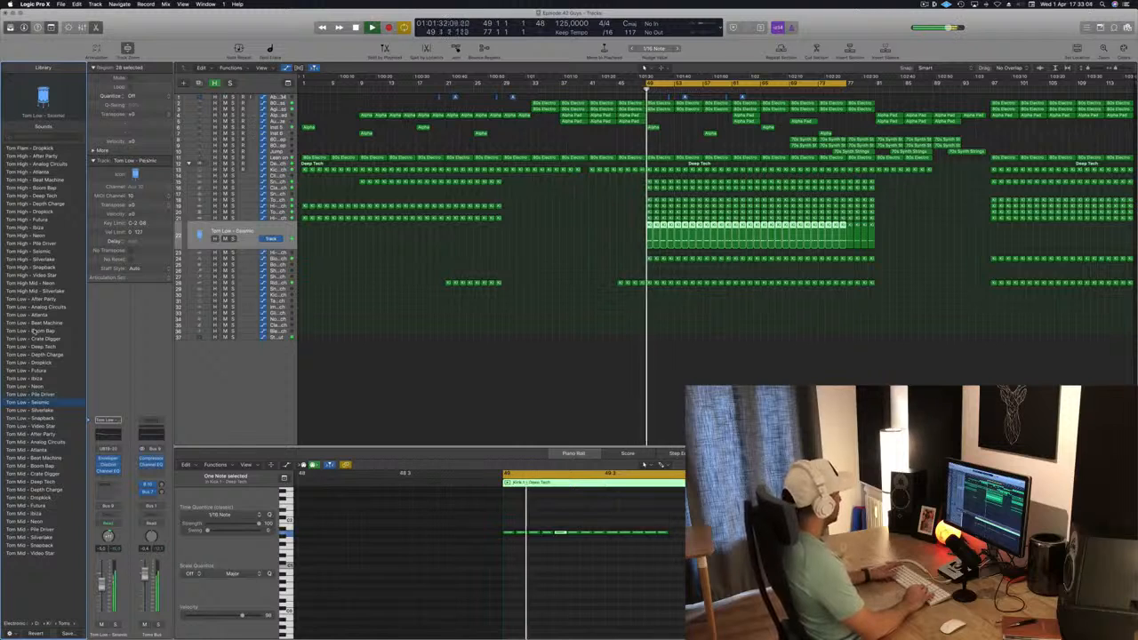
{"action": "key", "text": "Down"}
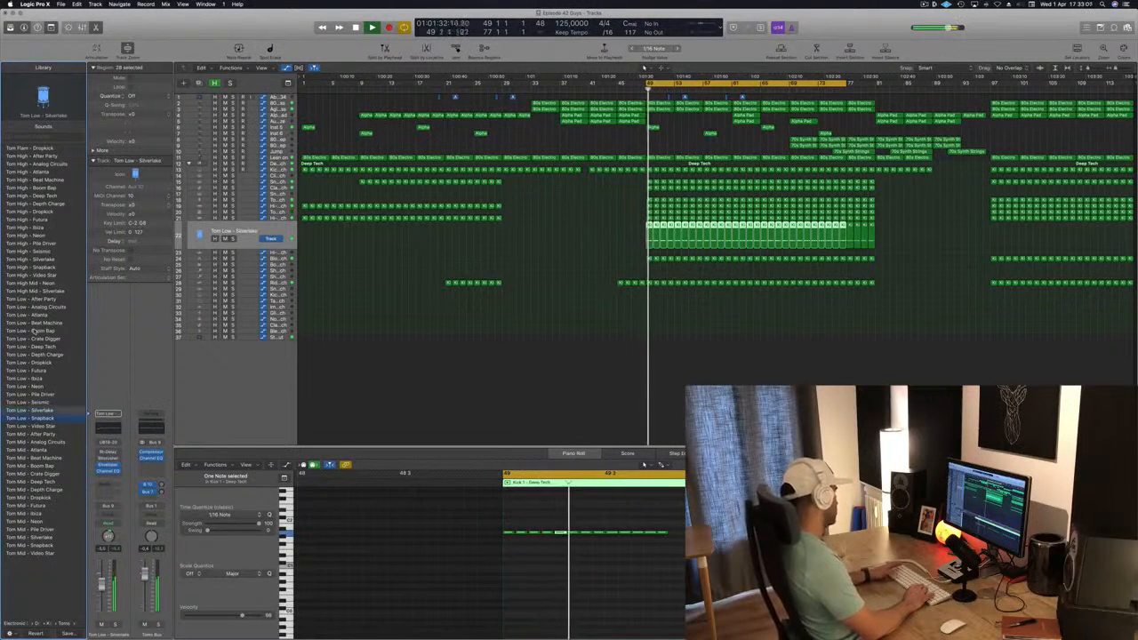
{"action": "key", "text": "Down"}
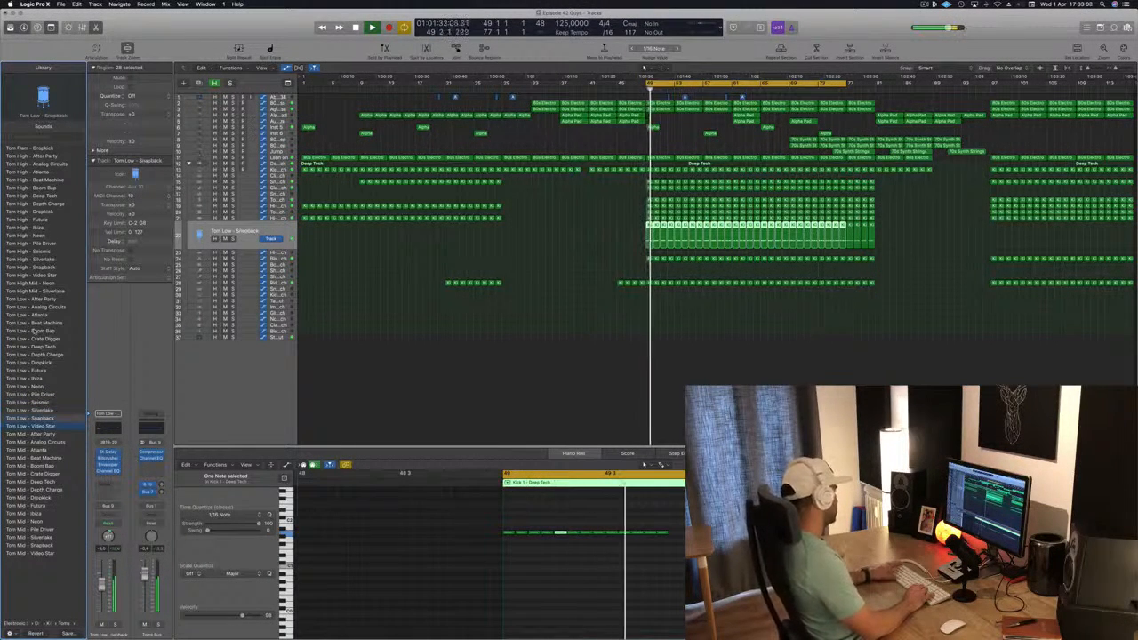
{"action": "key", "text": "Down"}
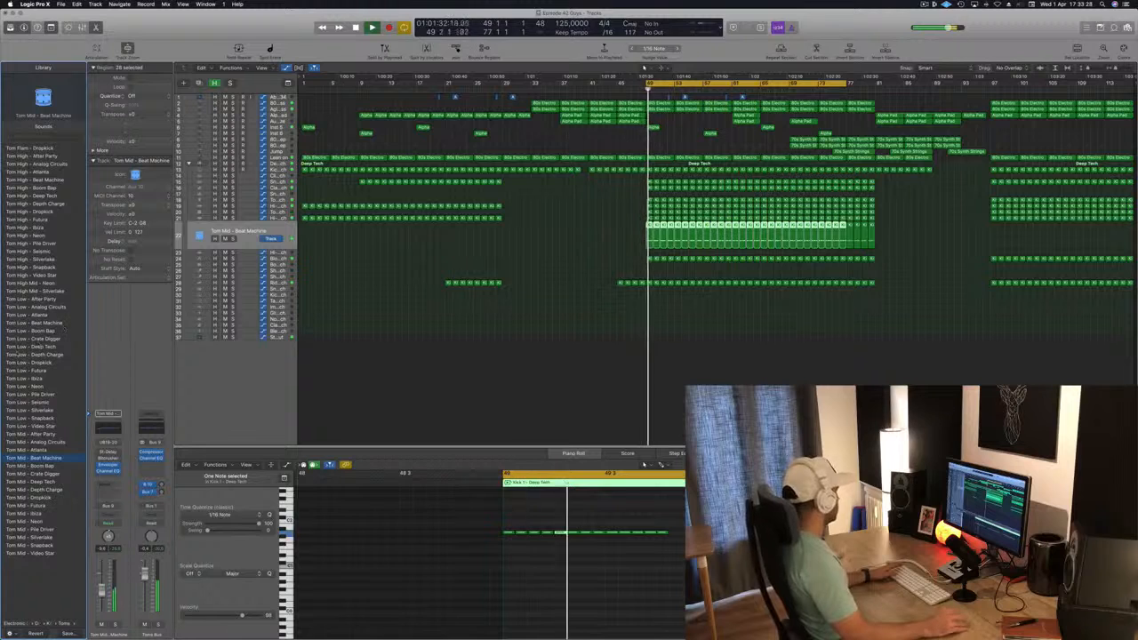
Load the Tom Low - Deep Tech patch on the tom track and replay the cycle from bar 49
{"action": "key", "text": "space"}
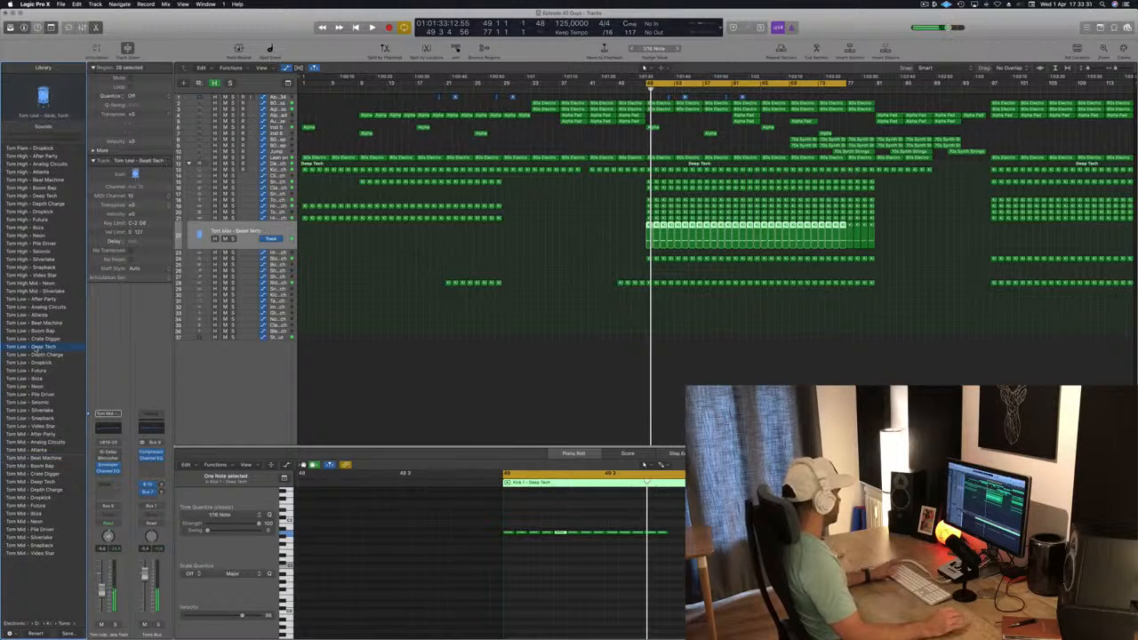
{"action": "key", "text": "space"}
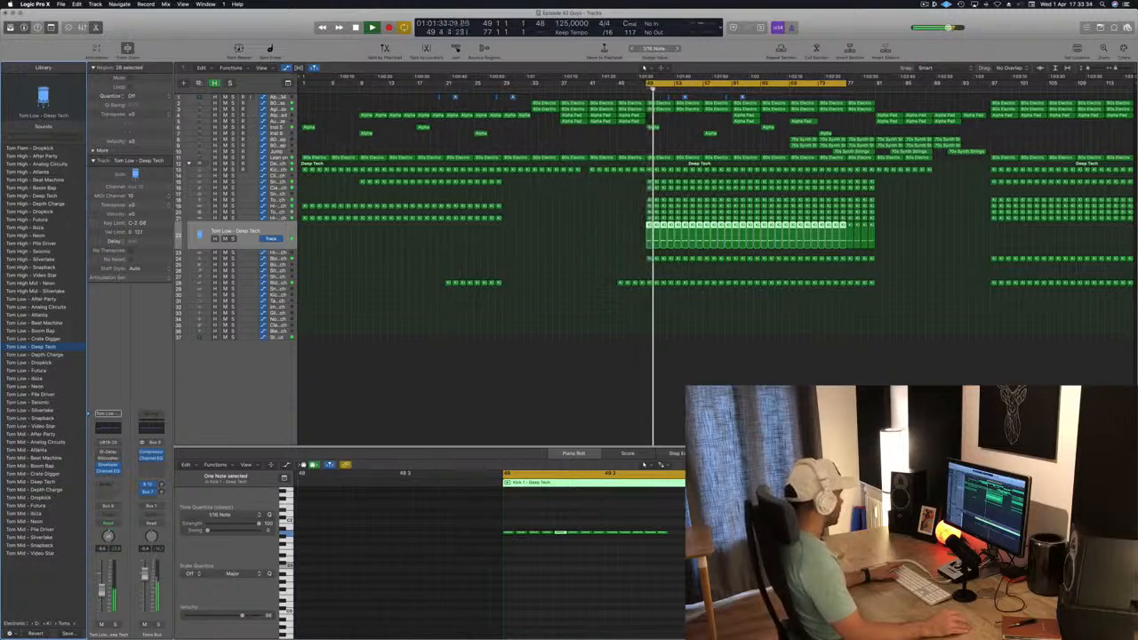
{"action": "left_click", "coordinate": [250, 166]}
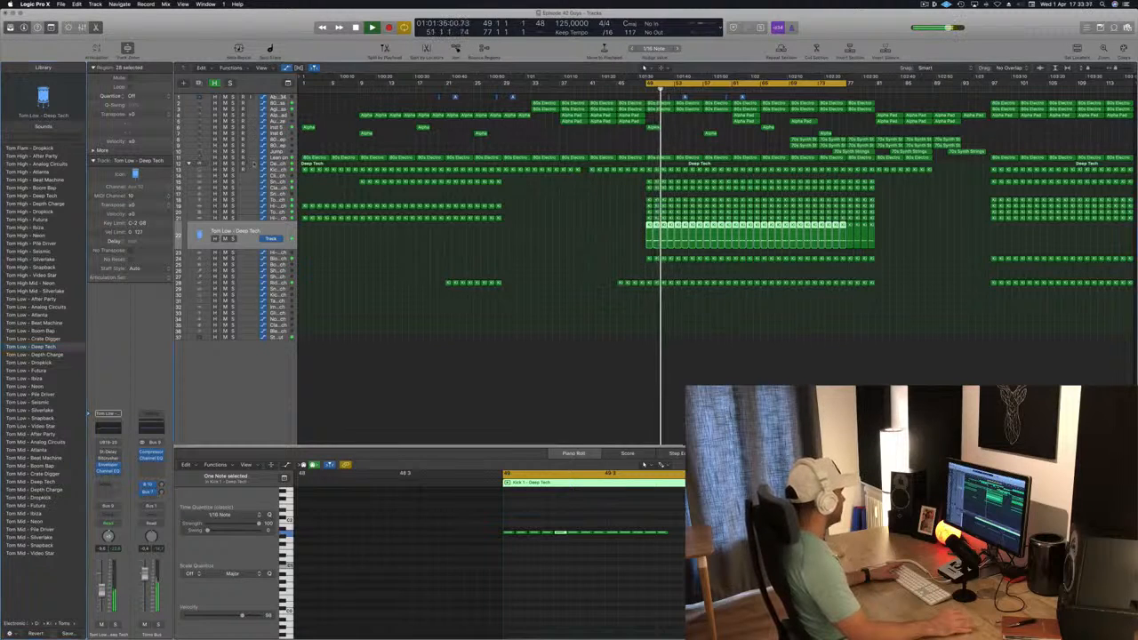
{"action": "key", "text": "space"}
{"action": "key", "text": "space"}
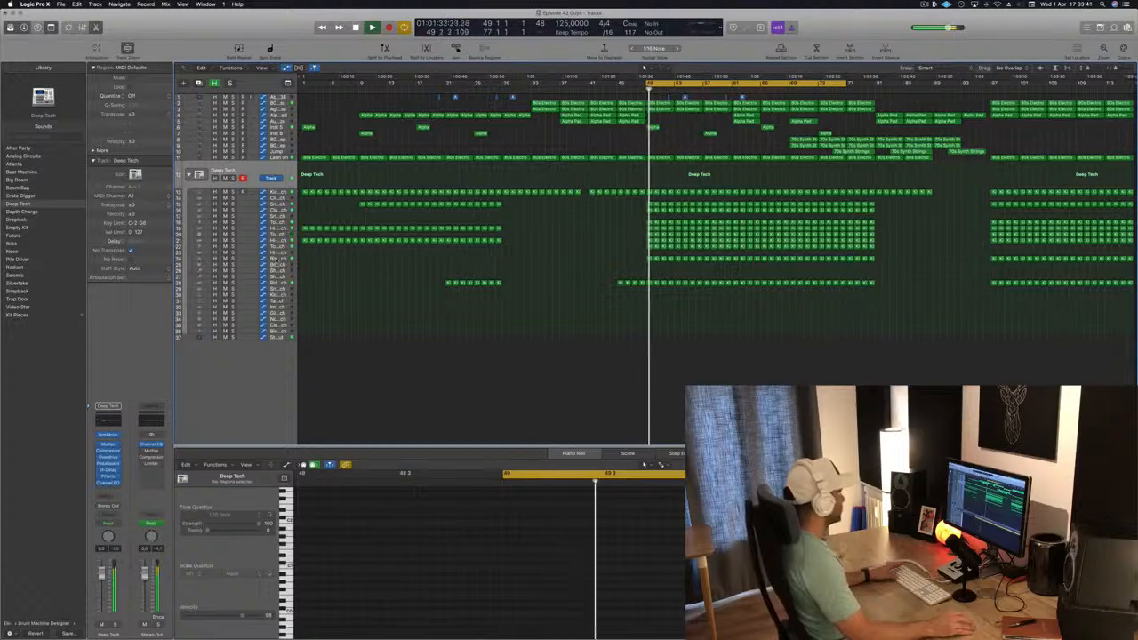
Check the Block - Deep Tech and Tom Low - Deep Tech tracks in turn by toggling their solo during playback
{"action": "left_click", "coordinate": [230, 252]}
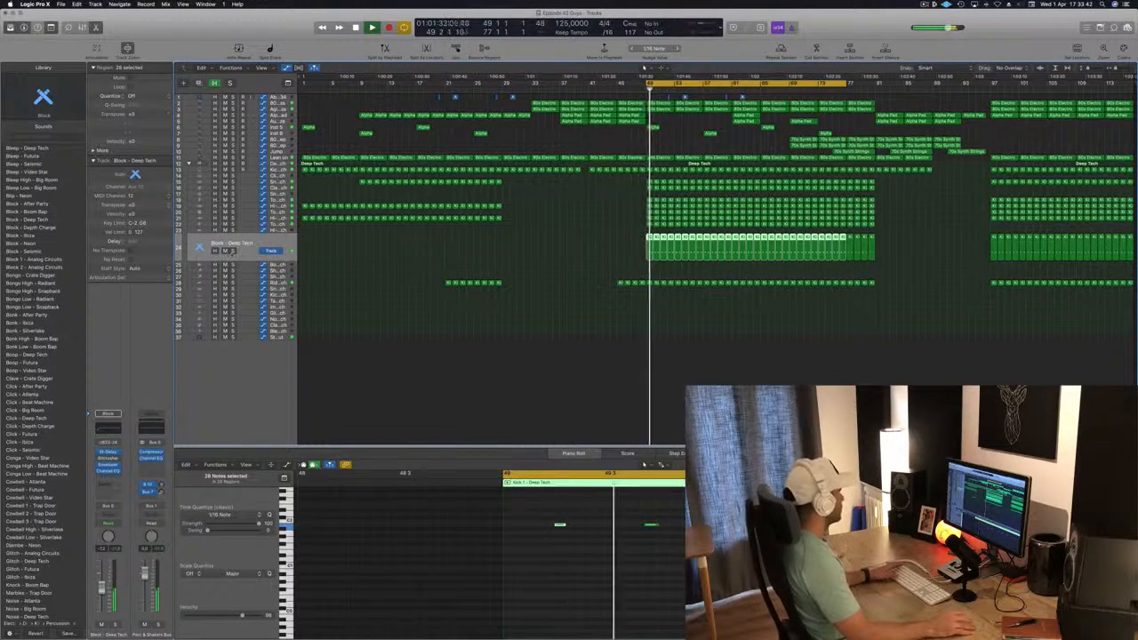
{"action": "left_click", "coordinate": [233, 252]}
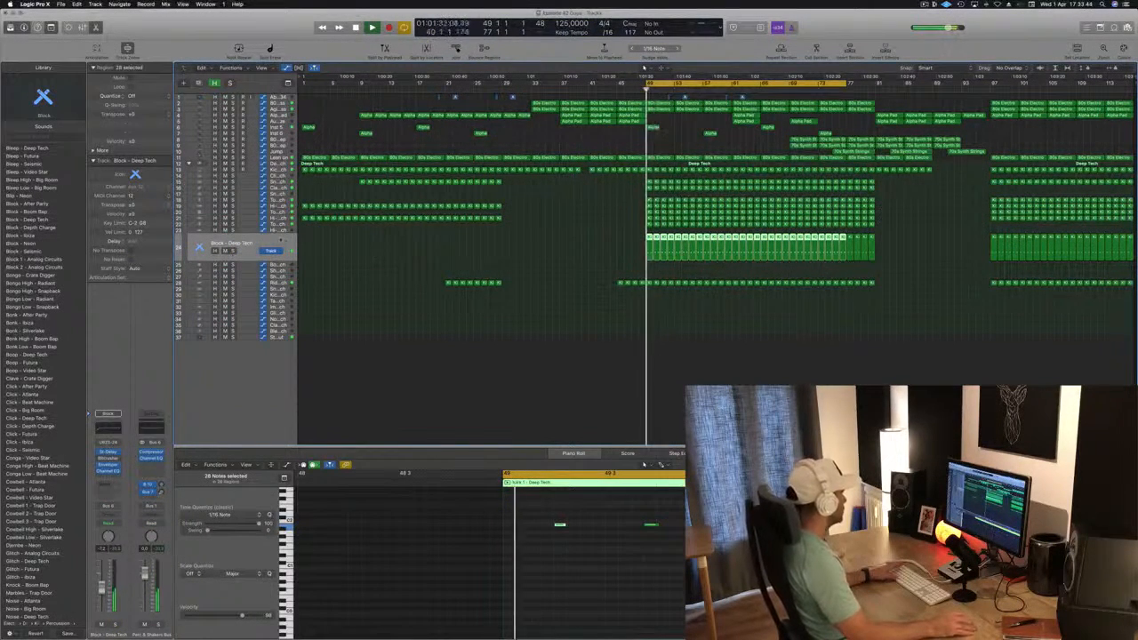
{"action": "left_click", "coordinate": [233, 232]}
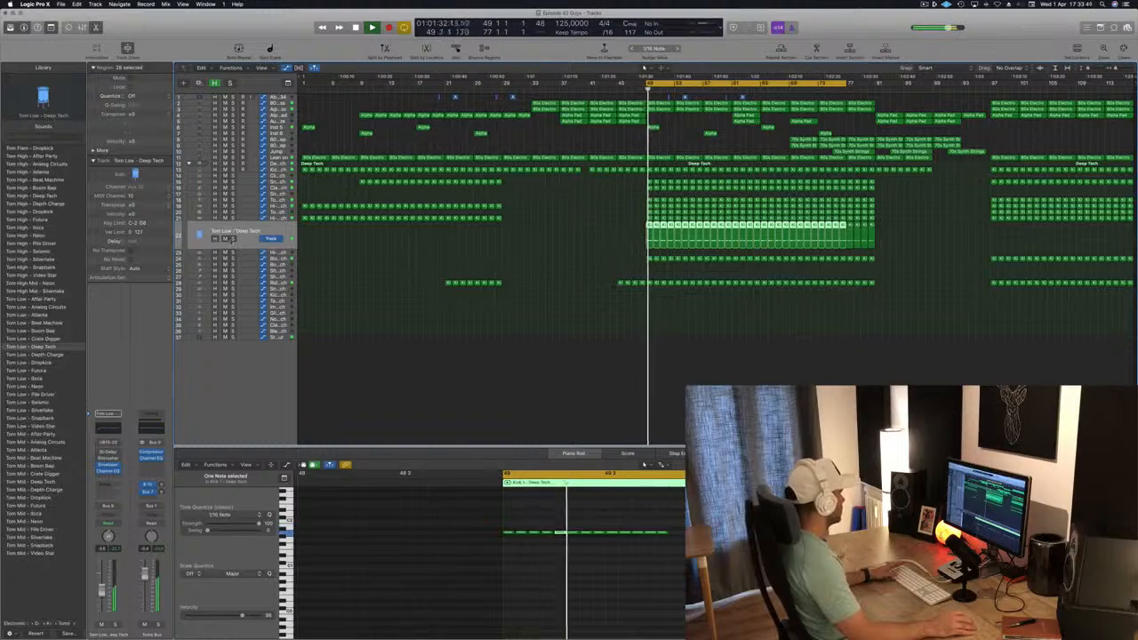
{"action": "left_click", "coordinate": [233, 239]}
{"action": "left_click", "coordinate": [233, 239]}
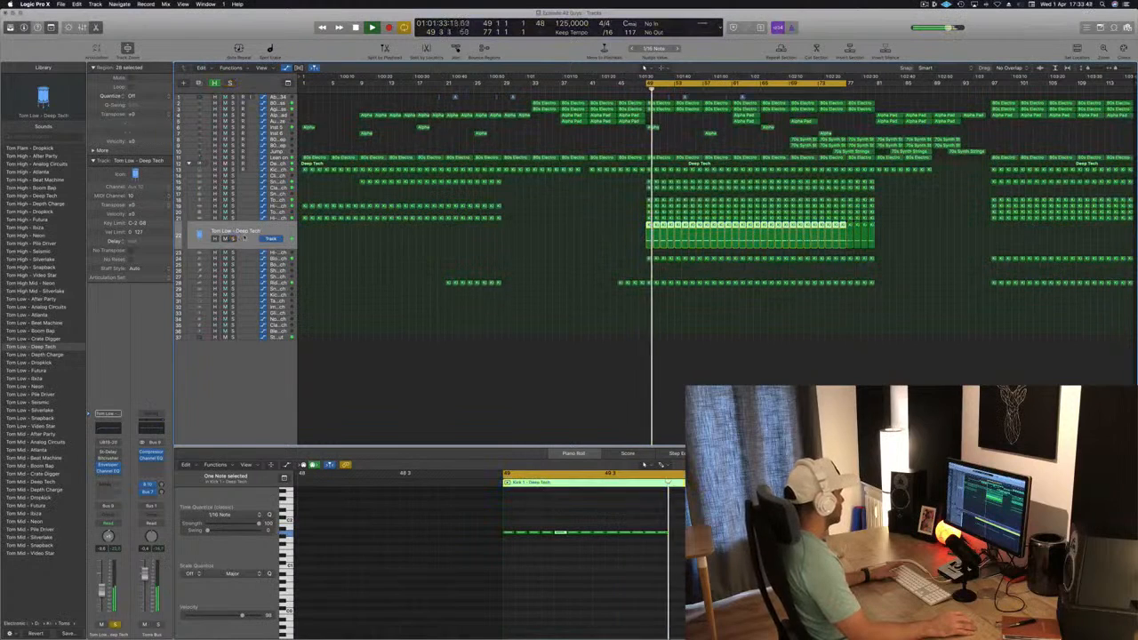
Open the Channel EQ on the Tom Low - Deep Tech track and disable its low cut band
{"action": "left_click", "coordinate": [105, 426]}
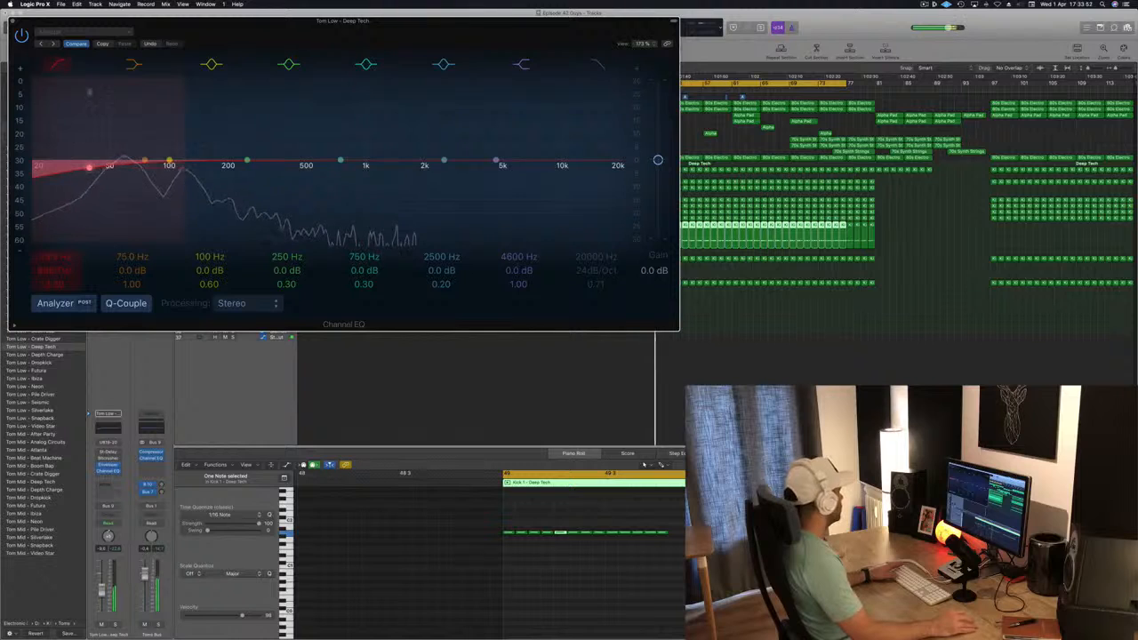
{"action": "left_click", "coordinate": [56, 65]}
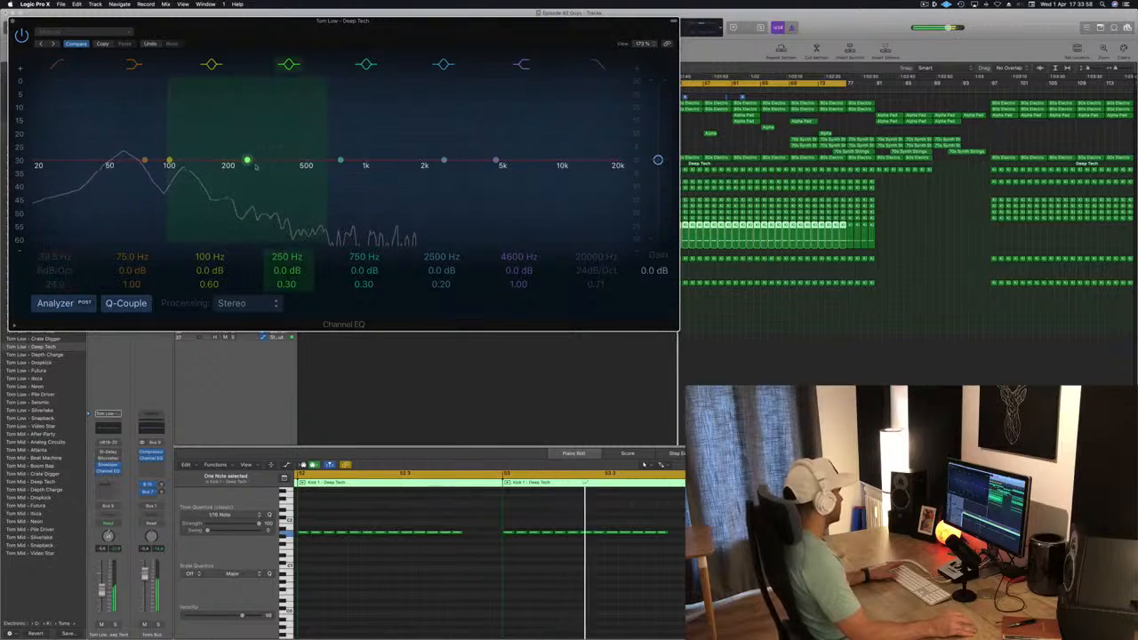
Boost the tom's Channel EQ by 2.0 dB at 184 Hz, set its low shelf to +6.0 dB at 140 Hz, and close the EQ
{"action": "left_click_drag", "start_coordinate": [247, 161], "coordinate": [247, 146]}
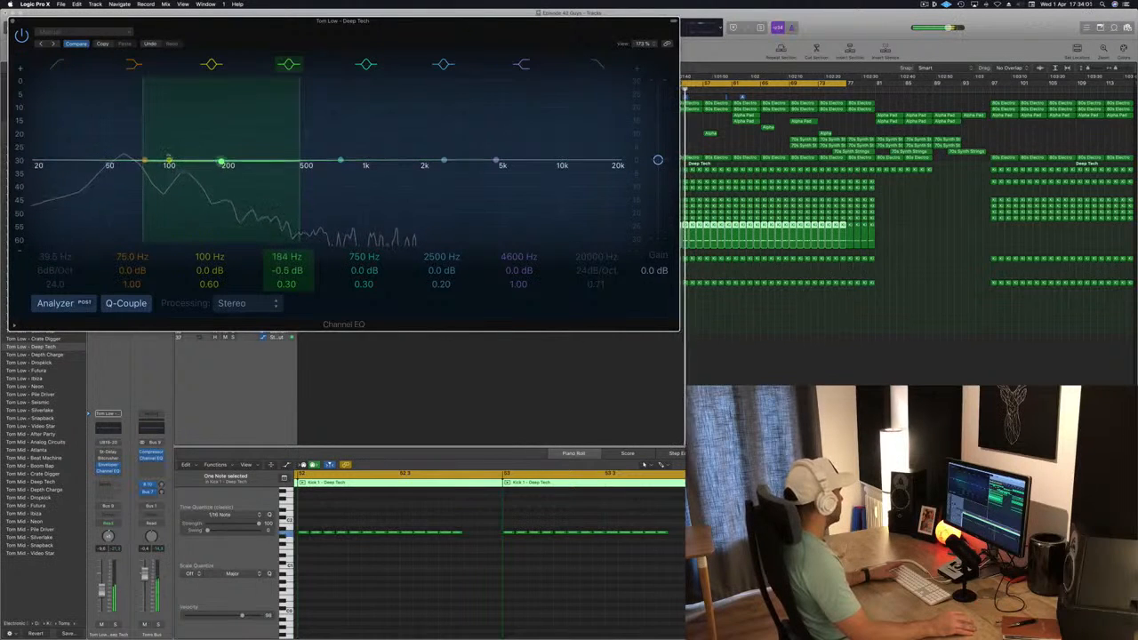
{"action": "left_click_drag", "start_coordinate": [221, 163], "coordinate": [220, 156]}
{"action": "left_click_drag", "start_coordinate": [148, 151], "coordinate": [201, 153]}
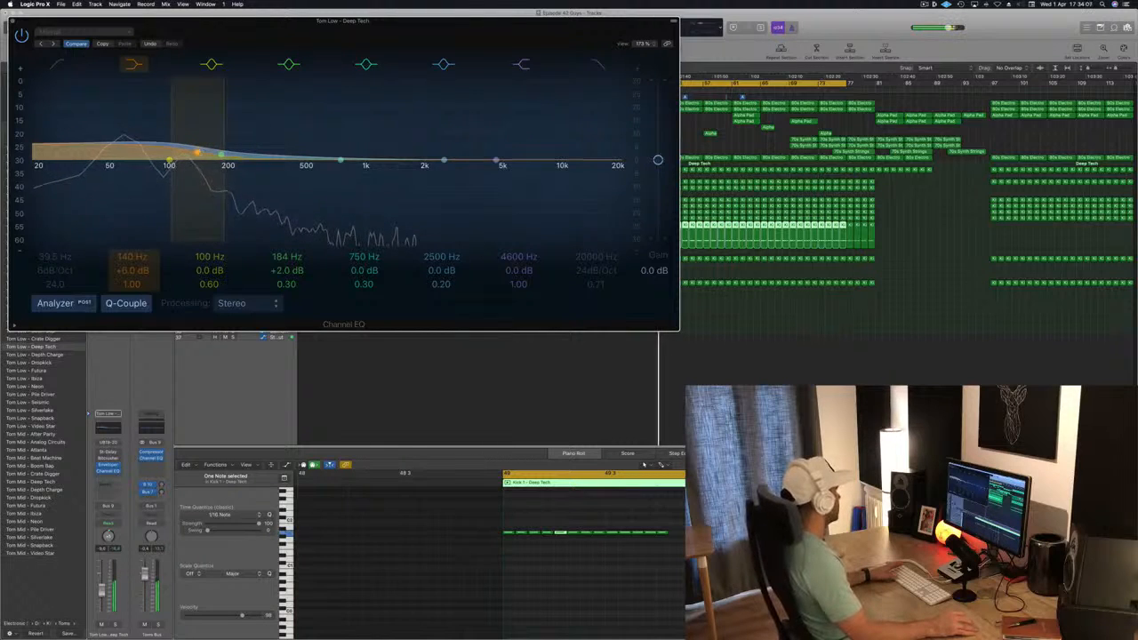
{"action": "left_click_drag", "start_coordinate": [263, 22], "coordinate": [500, 50]}
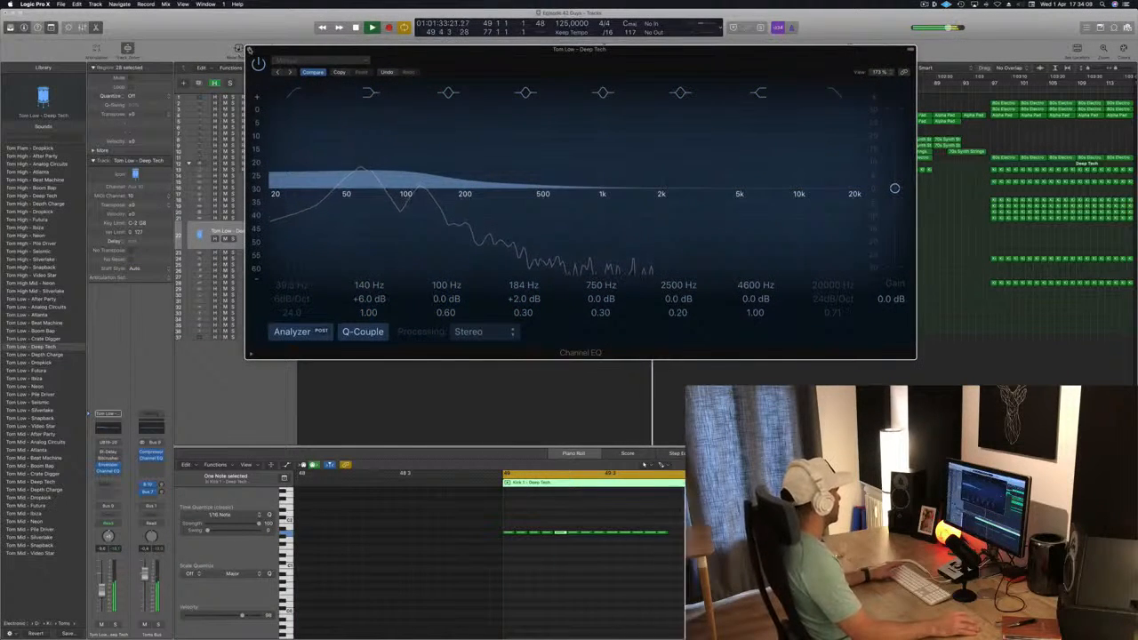
{"action": "left_click", "coordinate": [251, 51]}
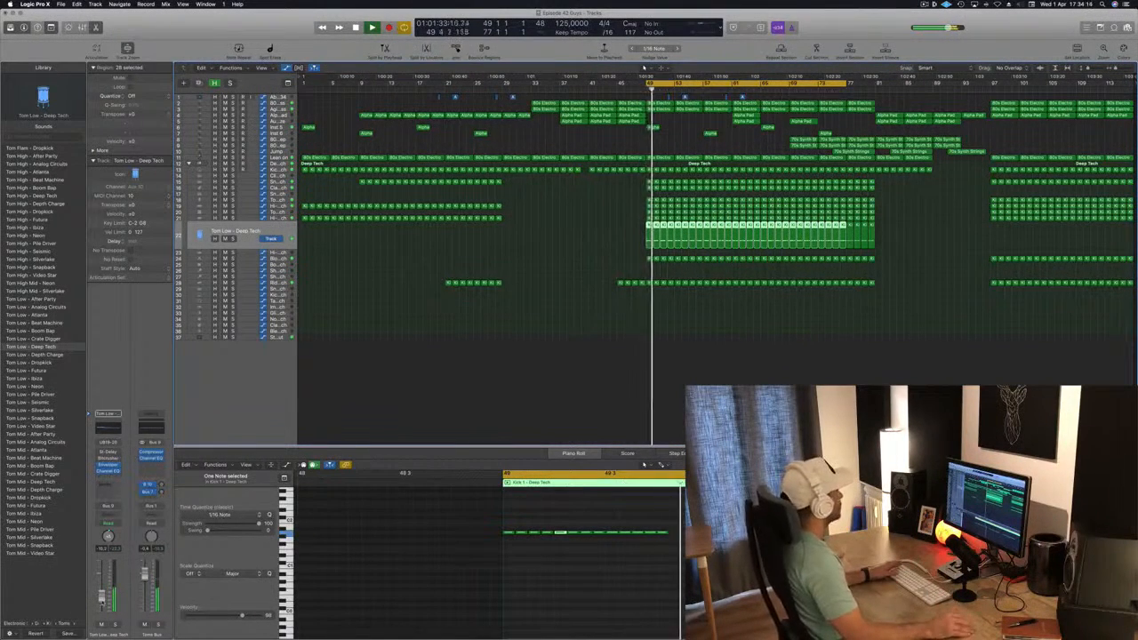
Replay the cycle from bar 49 to check the equalized tom against the arrangement
{"action": "left_click", "coordinate": [594, 273]}
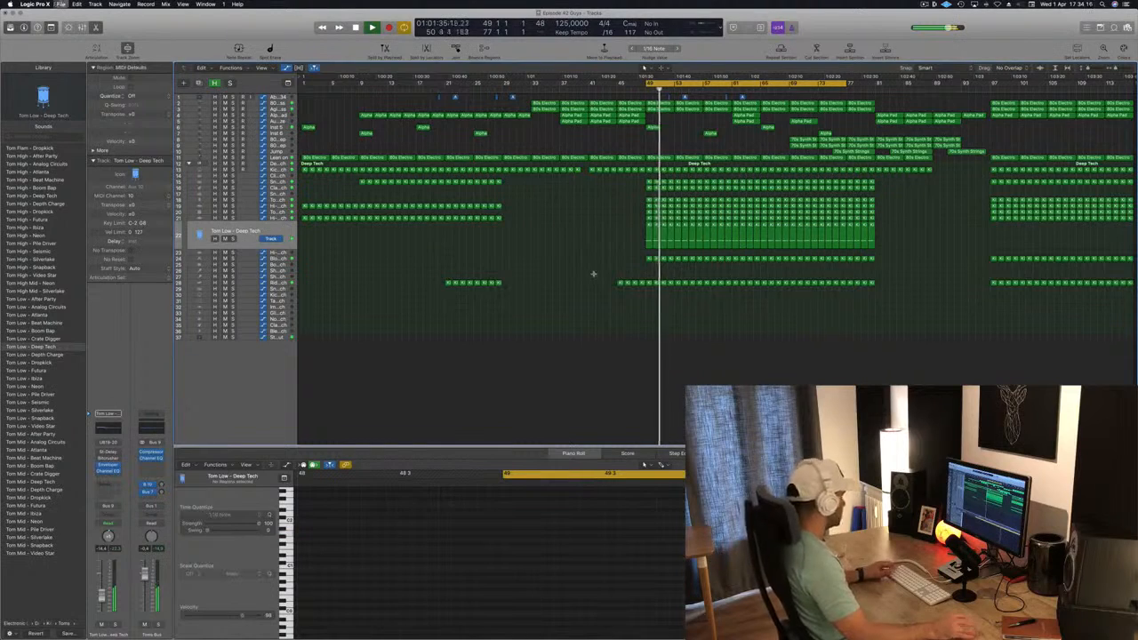
{"action": "key", "text": "space"}
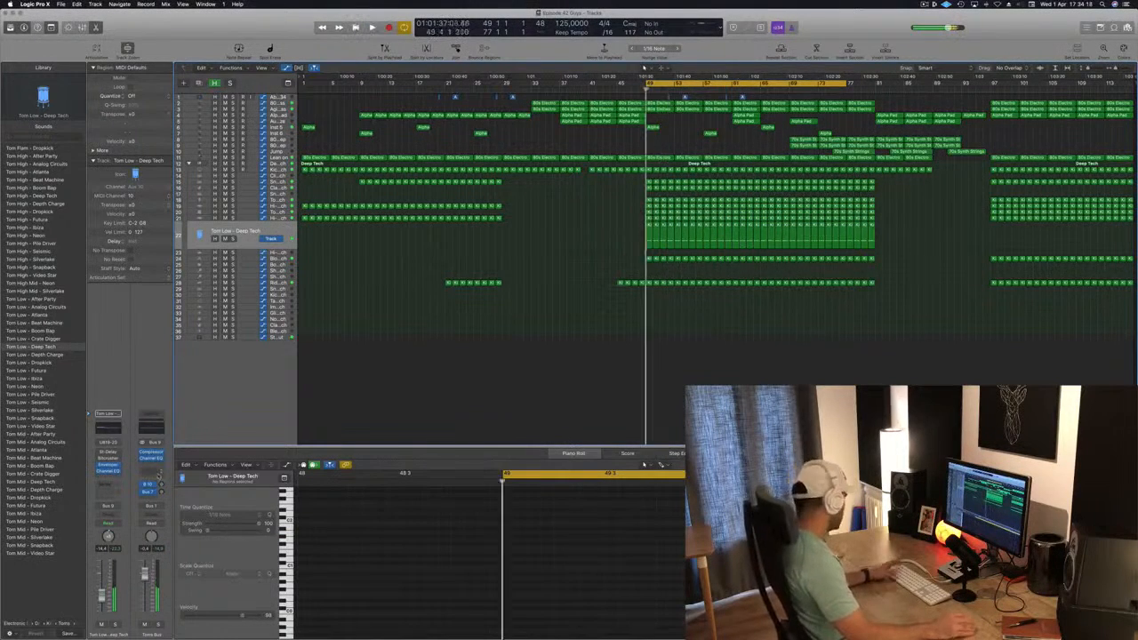
{"action": "key", "text": "space"}
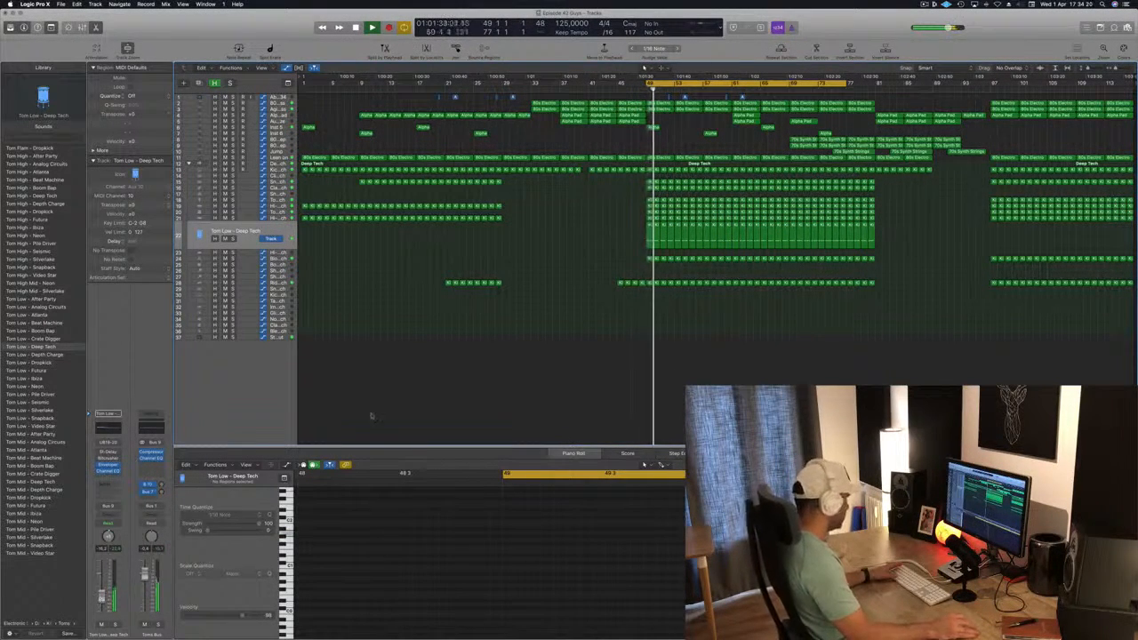
{"action": "key", "text": "super+Right"}
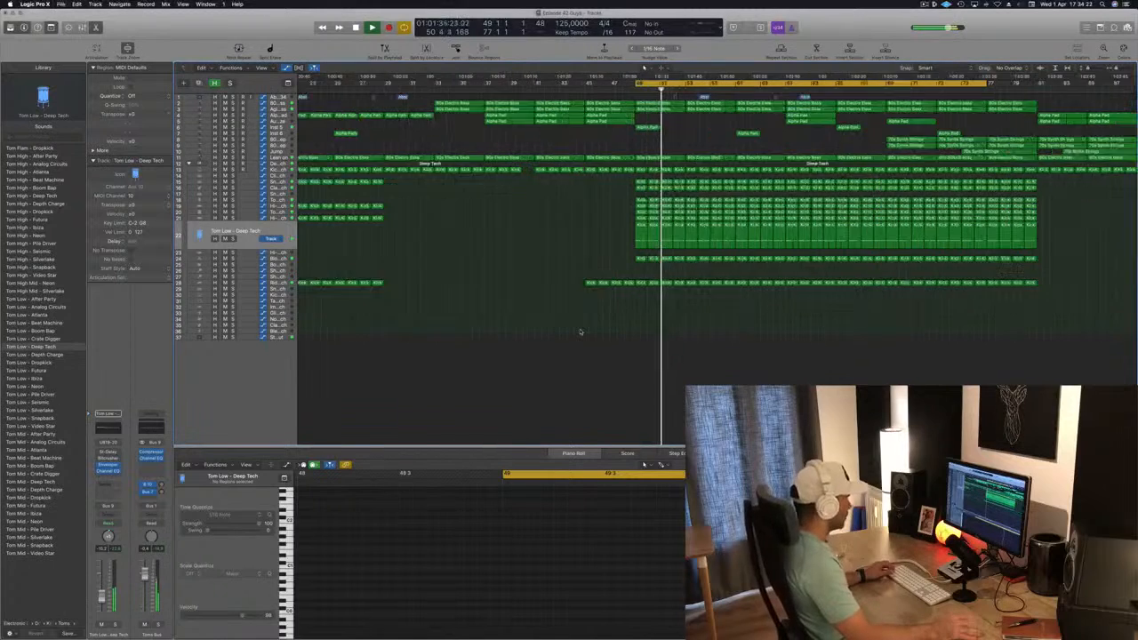
{"action": "key", "text": "super+Right"}
{"action": "key", "text": "super+Left"}
{"action": "key", "text": "super+Left"}
{"action": "key", "text": "super+Left"}
{"action": "key", "text": "super+Left"}
{"action": "key", "text": "super+Left"}
{"action": "key", "text": "space"}
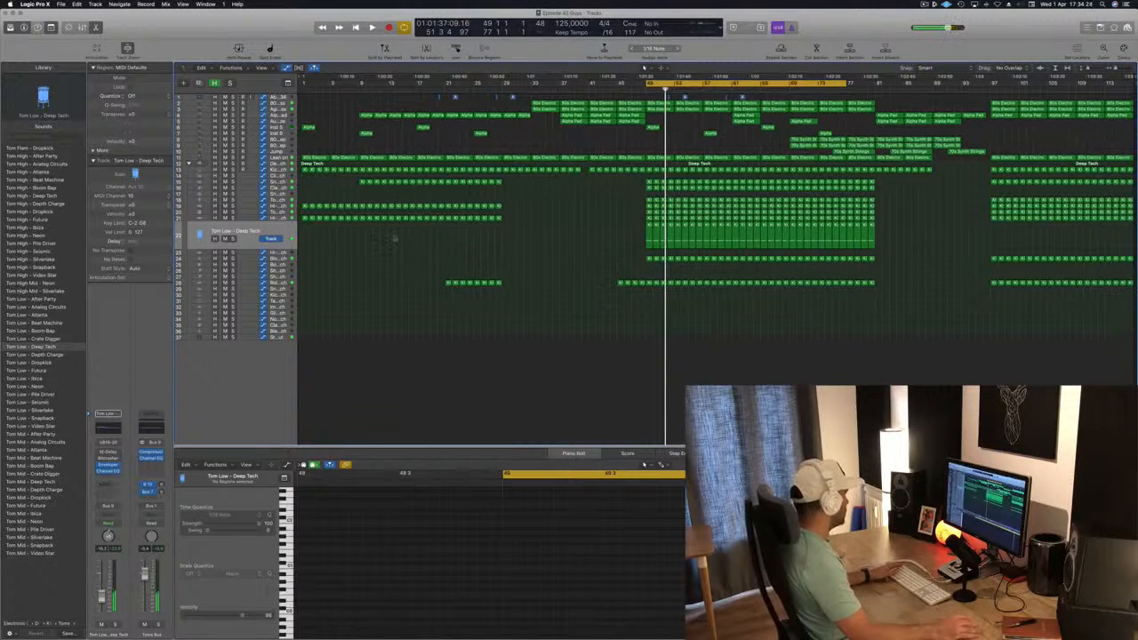
Copy the bar 49 region from the Block track to the Shaker 1 - Deep Tech track
{"action": "key", "text": "Down"}
{"action": "key", "text": "Down"}
{"action": "key", "text": "Down"}
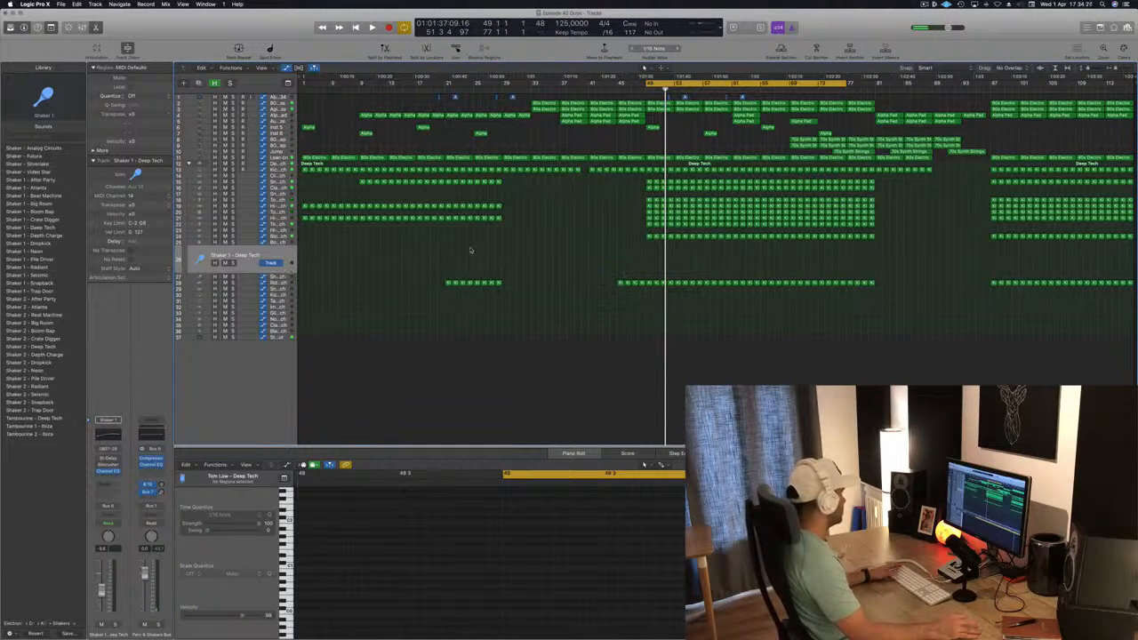
{"action": "left_click", "coordinate": [650, 238]}
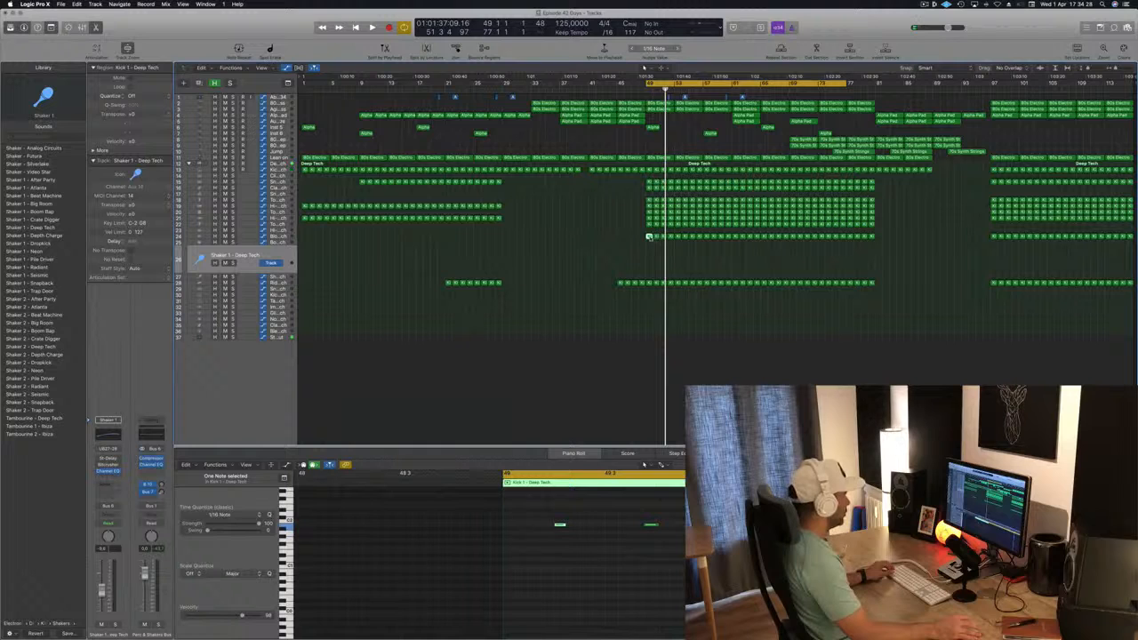
{"action": "left_click_drag", "start_coordinate": [650, 238], "coordinate": [649, 255]}
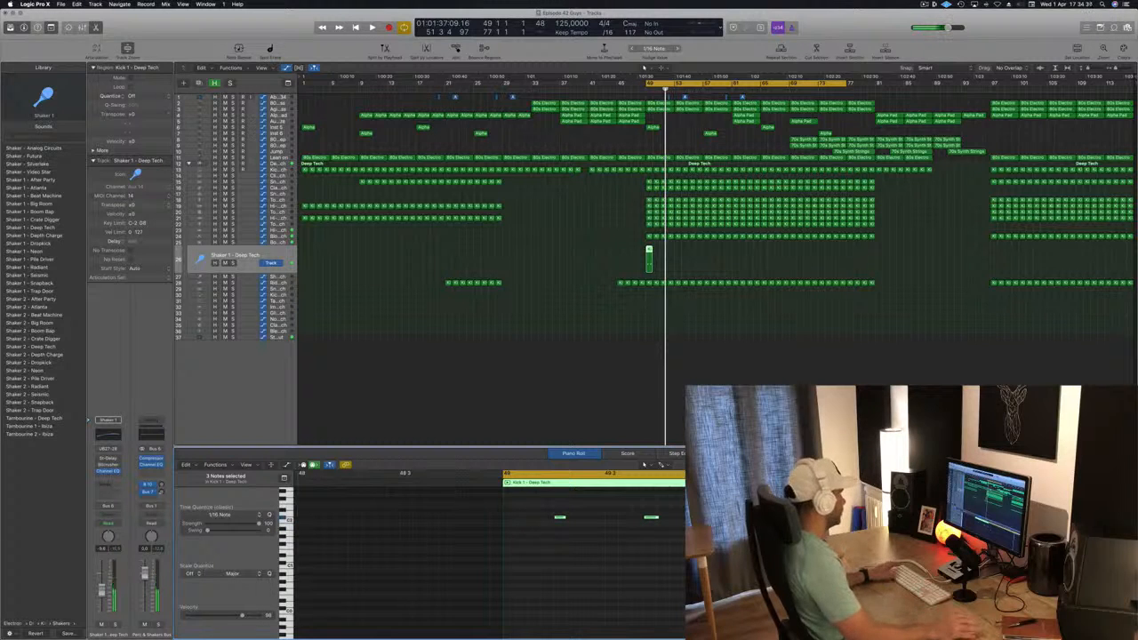
Try shifting the three shaker notes earlier within the bar 49 region during playback
{"action": "key", "text": "space"}
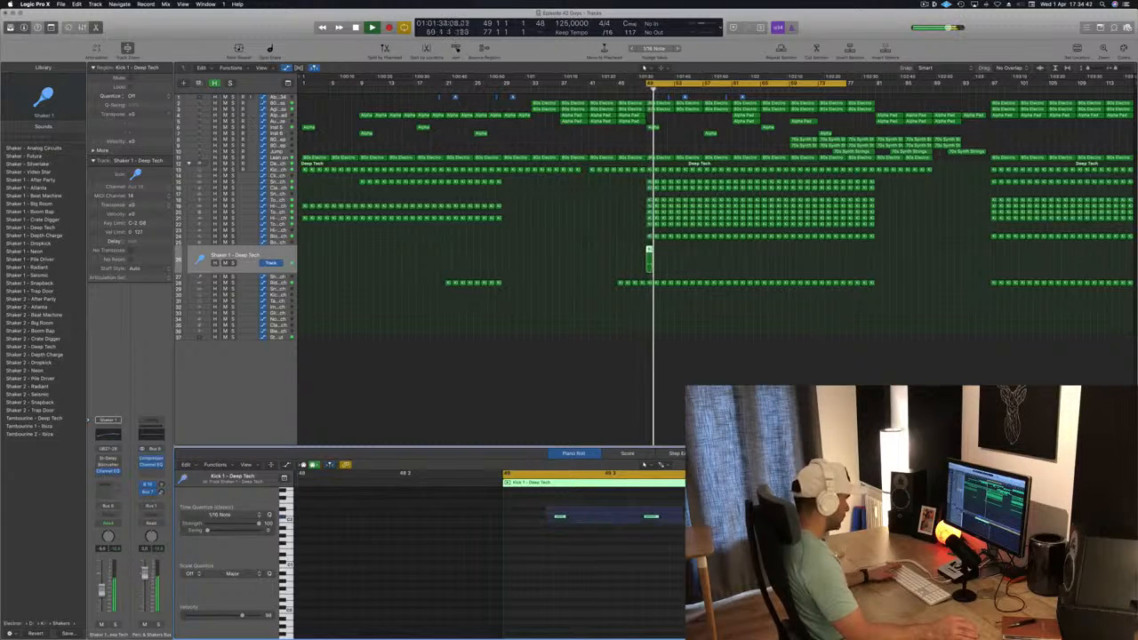
{"action": "left_click_drag", "start_coordinate": [559, 518], "coordinate": [533, 521]}
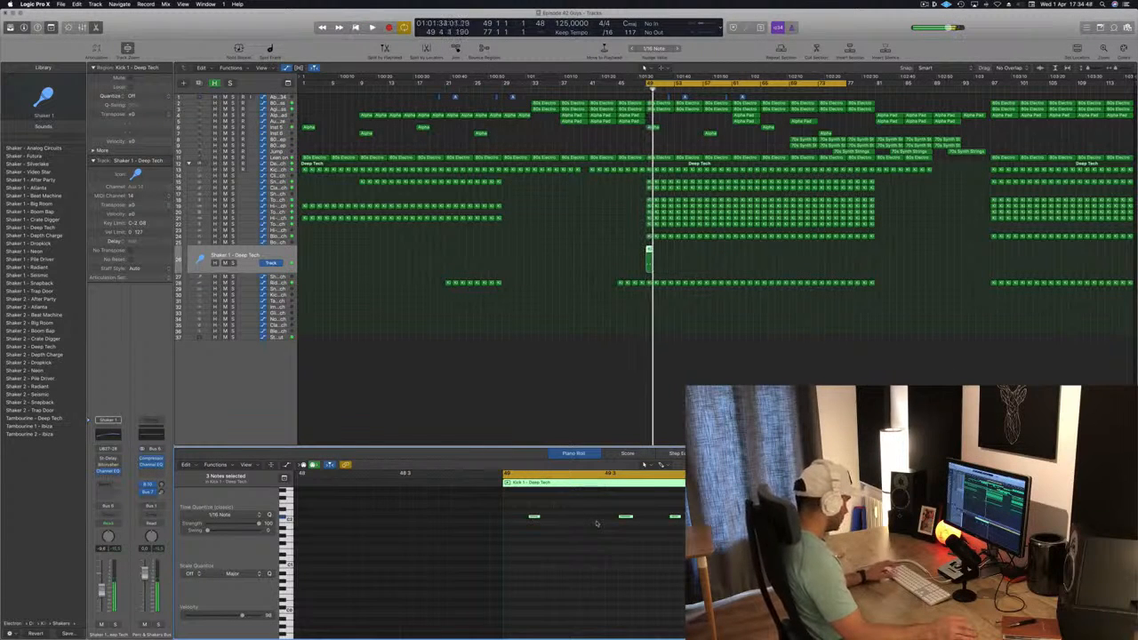
{"action": "key", "text": "super+z"}
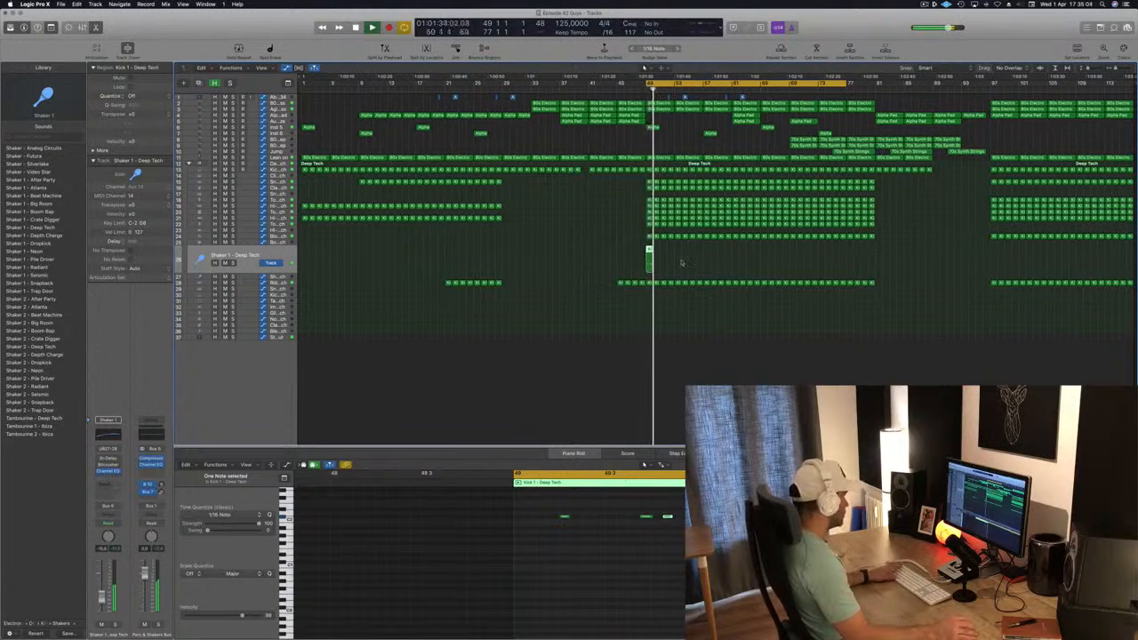
Load the Shaker 2 - Snapback patch and repeat its bar 49 region up to bar 81
{"action": "left_click", "coordinate": [34, 410]}
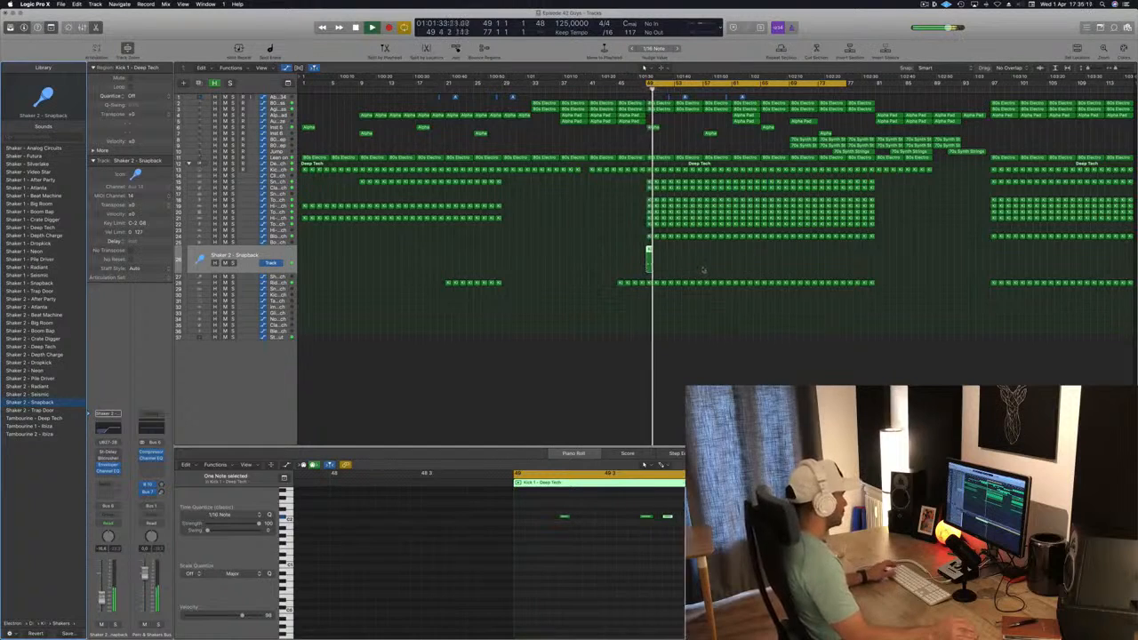
{"action": "mouse_move", "coordinate": [648, 252]}
{"action": "left_mouse_down"}
{"action": "mouse_move", "coordinate": [659, 257]}
{"action": "mouse_move", "coordinate": [652, 252]}
{"action": "left_mouse_up"}
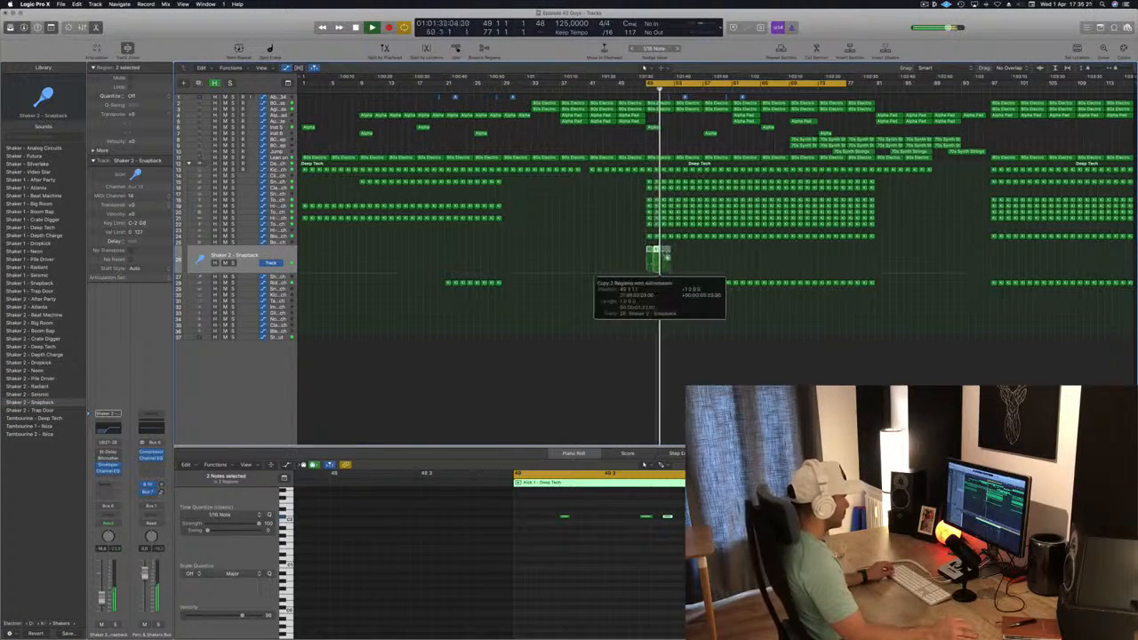
{"action": "left_click_drag", "start_coordinate": [664, 253], "coordinate": [664, 254]}
{"action": "left_click_drag", "start_coordinate": [719, 258], "coordinate": [762, 254]}
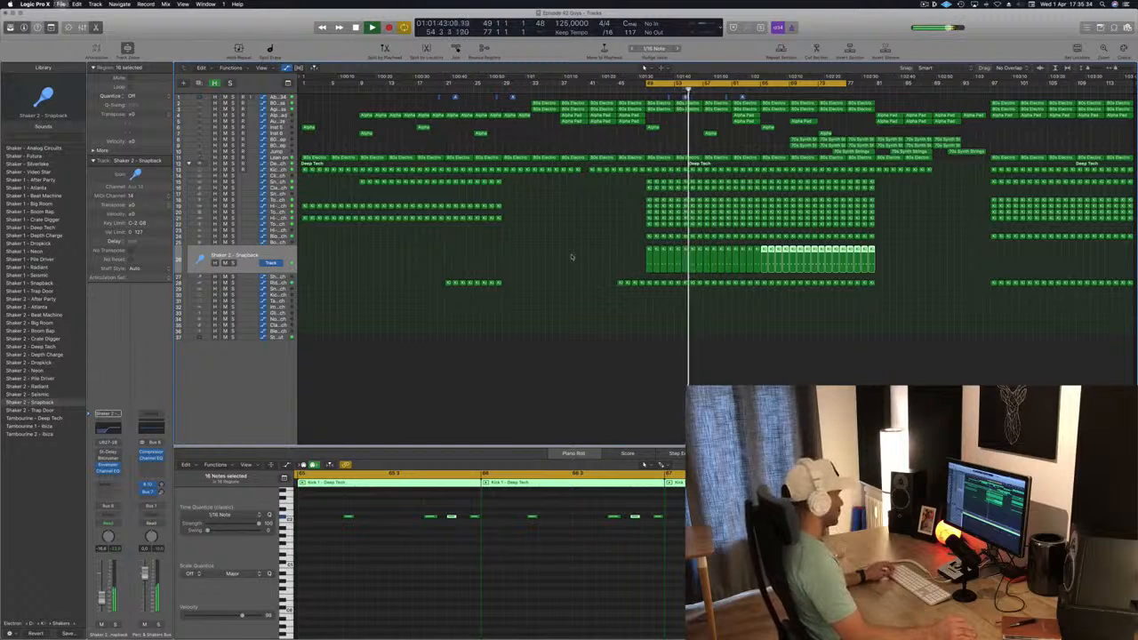
{"action": "left_click", "coordinate": [574, 258]}
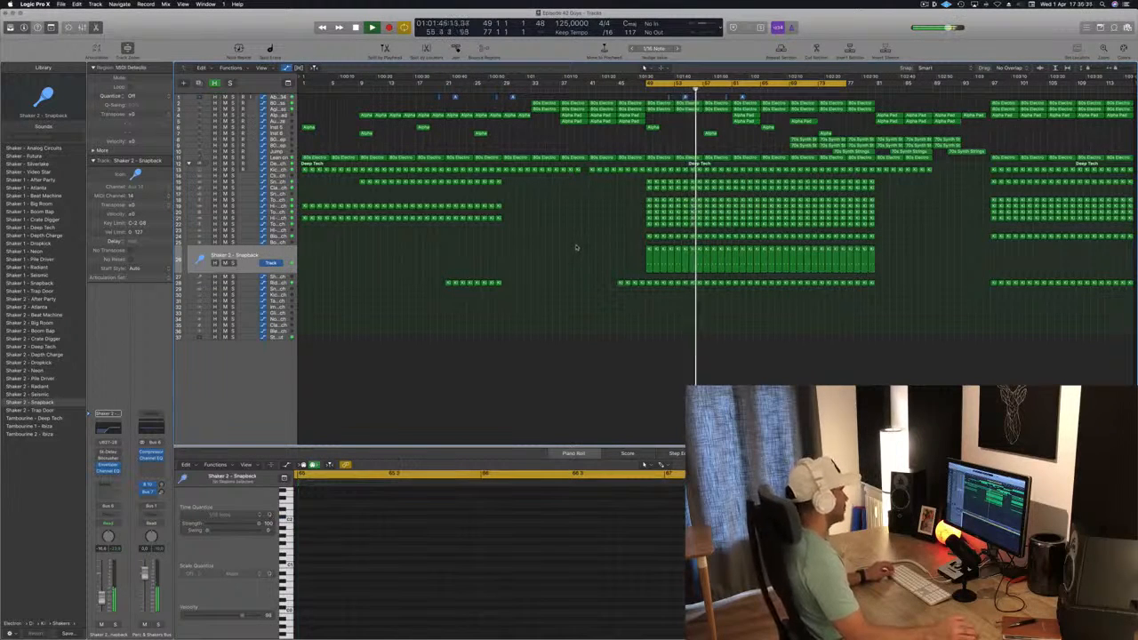
Copy the Snapback shaker's bar 49 region to the Shaker 2 - Deep Tech track and delete its first note
{"action": "key", "text": "Down"}
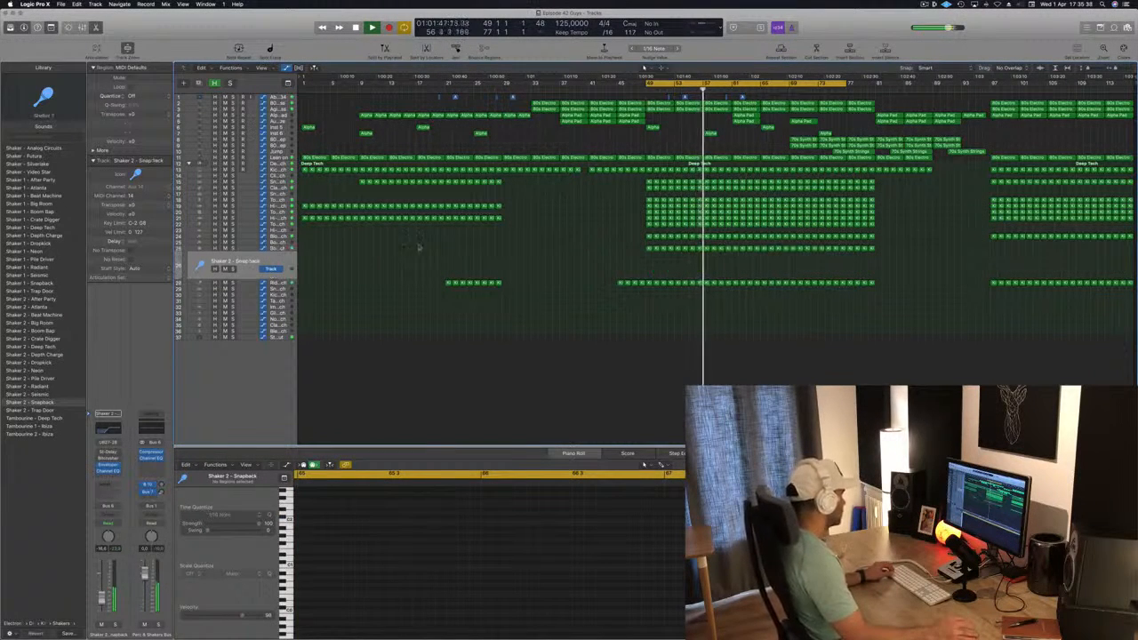
{"action": "left_click", "coordinate": [649, 248]}
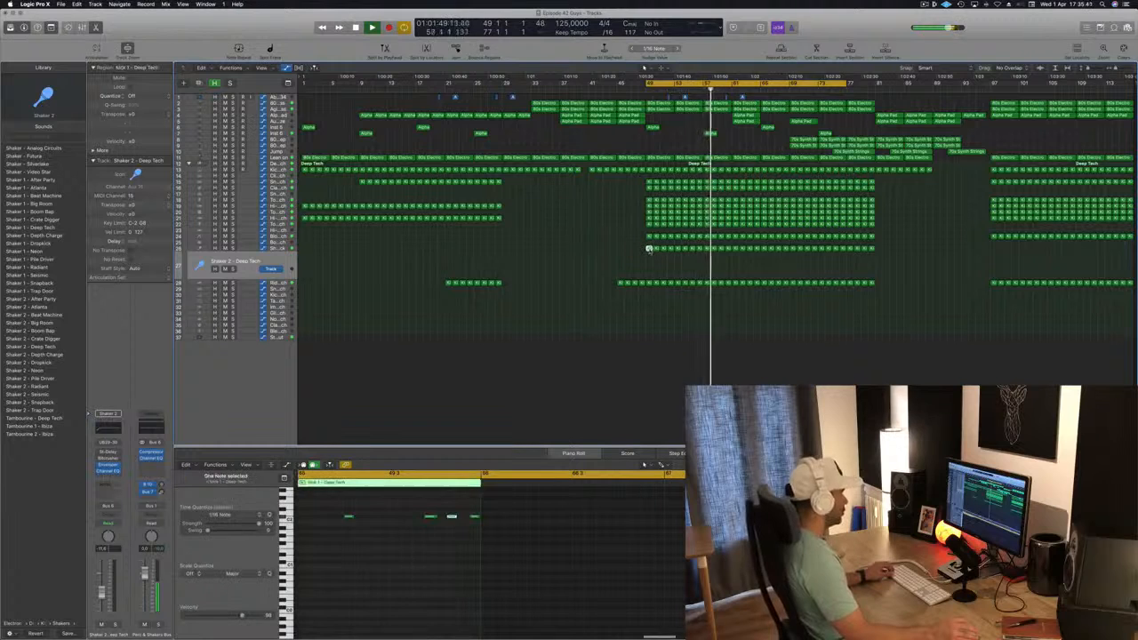
{"action": "left_click_drag", "start_coordinate": [649, 249], "coordinate": [651, 272]}
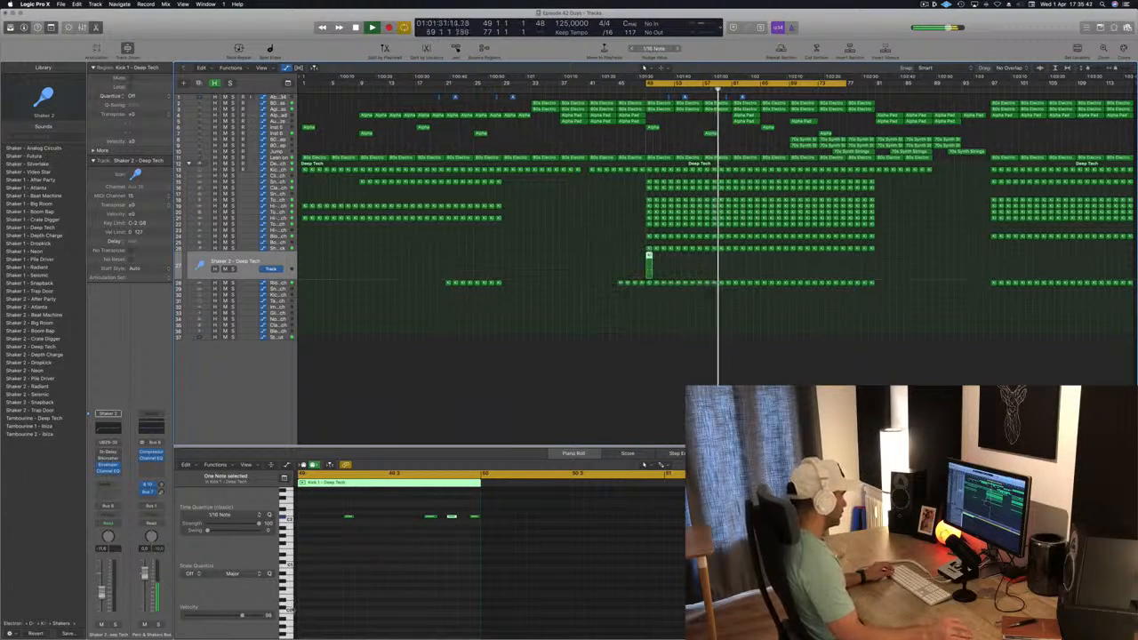
{"action": "left_click_drag", "start_coordinate": [325, 514], "coordinate": [500, 547]}
{"action": "key", "text": "Delete"}
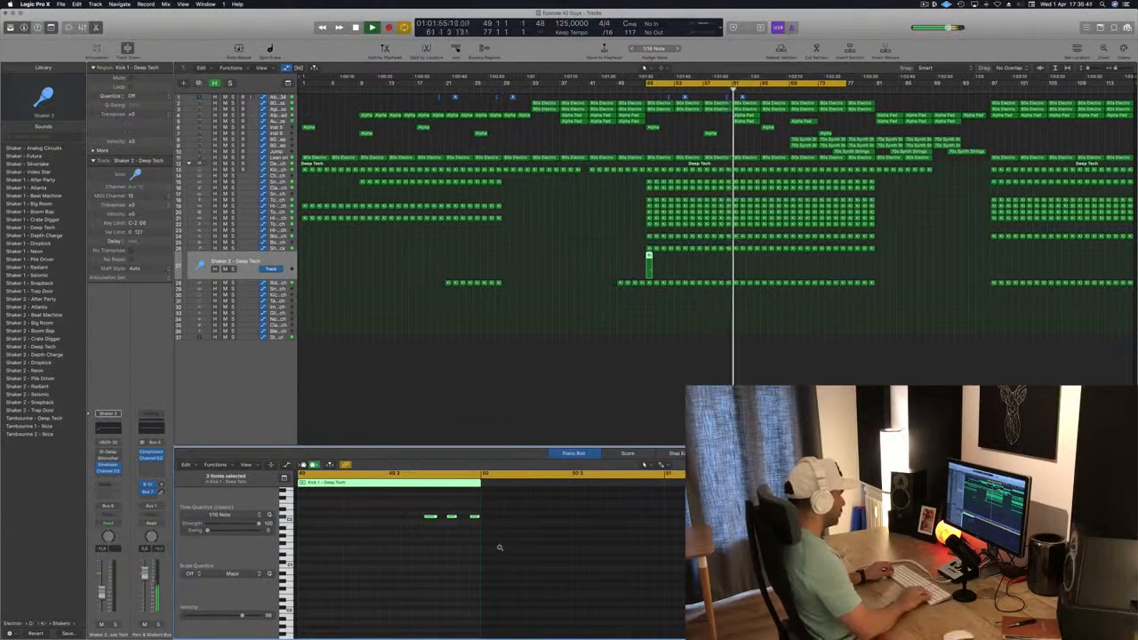
Raise the three remaining Shaker 2 - Deep Tech notes slightly in pitch and nudge them earlier in bar 49 while listening
{"action": "key", "text": "alt+Left"}
{"action": "key", "text": "alt+Left"}
{"action": "key", "text": "alt+Left"}
{"action": "key", "text": "alt+Left"}
{"action": "key", "text": "alt+Left"}
{"action": "key", "text": "alt+Left"}
{"action": "key", "text": "alt+Left"}
{"action": "key", "text": "alt+Left"}
{"action": "key", "text": "alt+Left"}
{"action": "key", "text": "alt+Left"}
{"action": "key", "text": "alt+Left"}
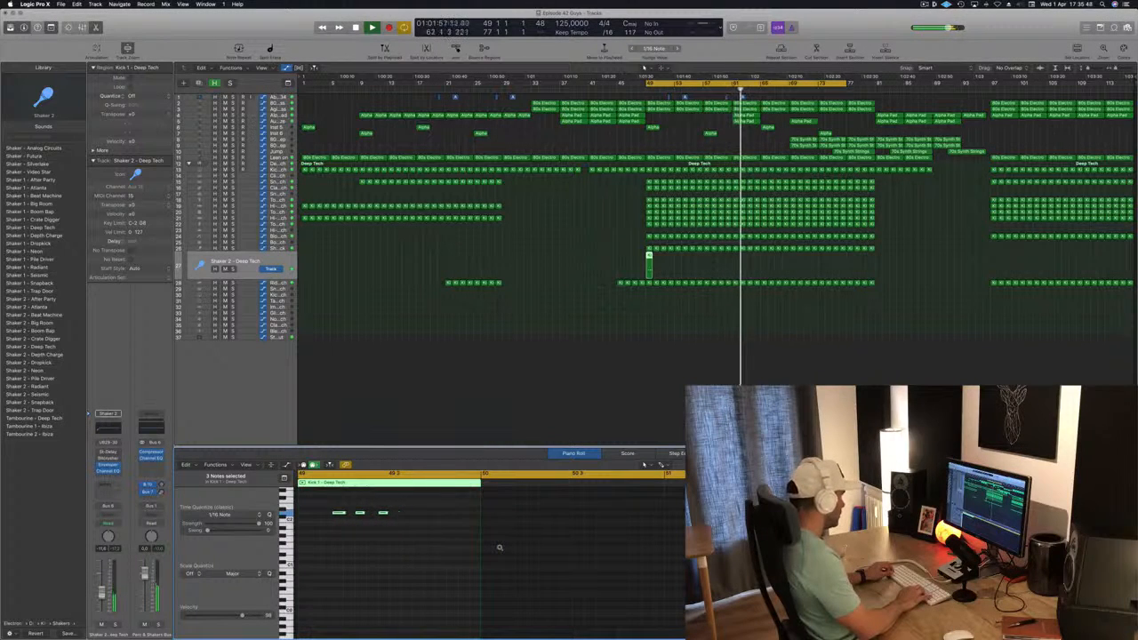
{"action": "key", "text": "shift+space"}
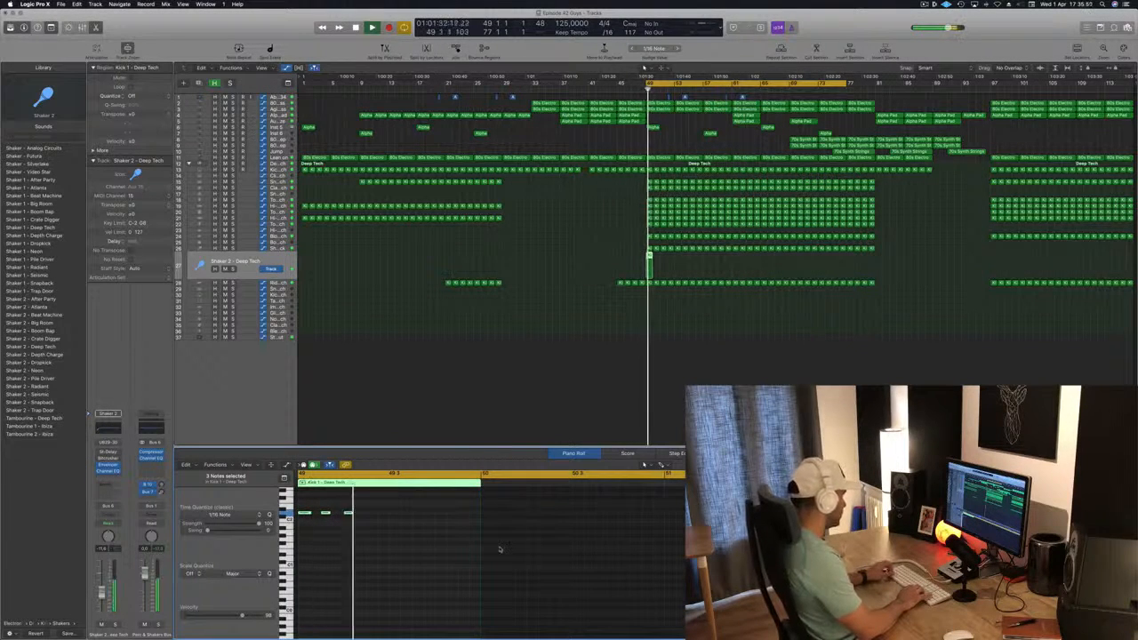
{"action": "key", "text": "alt+Right"}
{"action": "key", "text": "alt+Right"}
{"action": "key", "text": "alt+Right"}
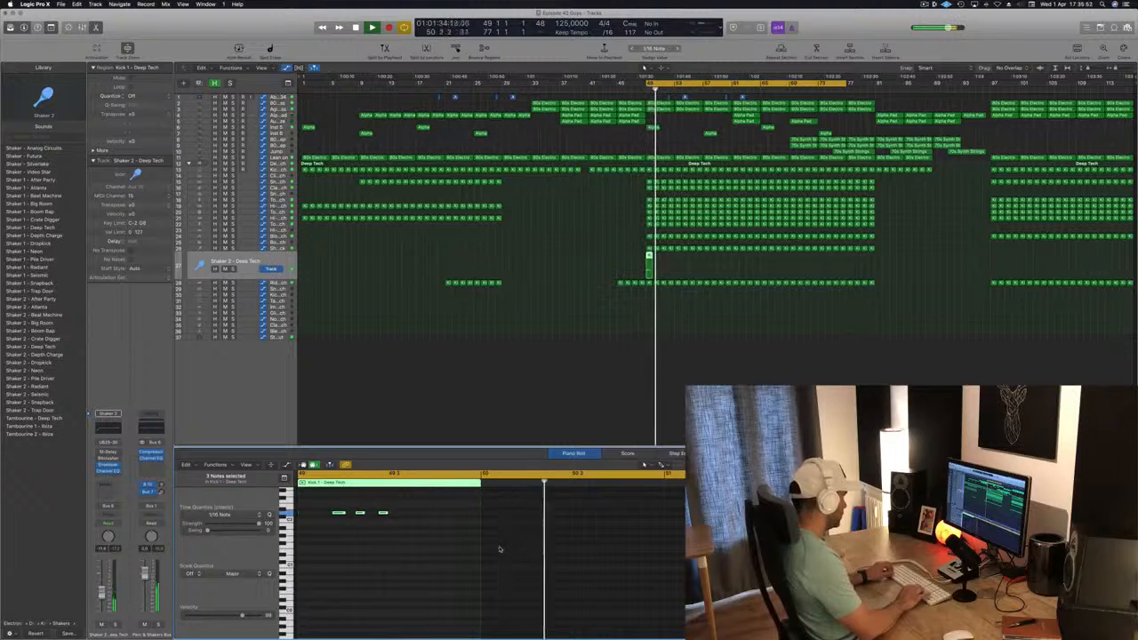
{"action": "key", "text": "alt+Left"}
{"action": "key", "text": "shift+space"}
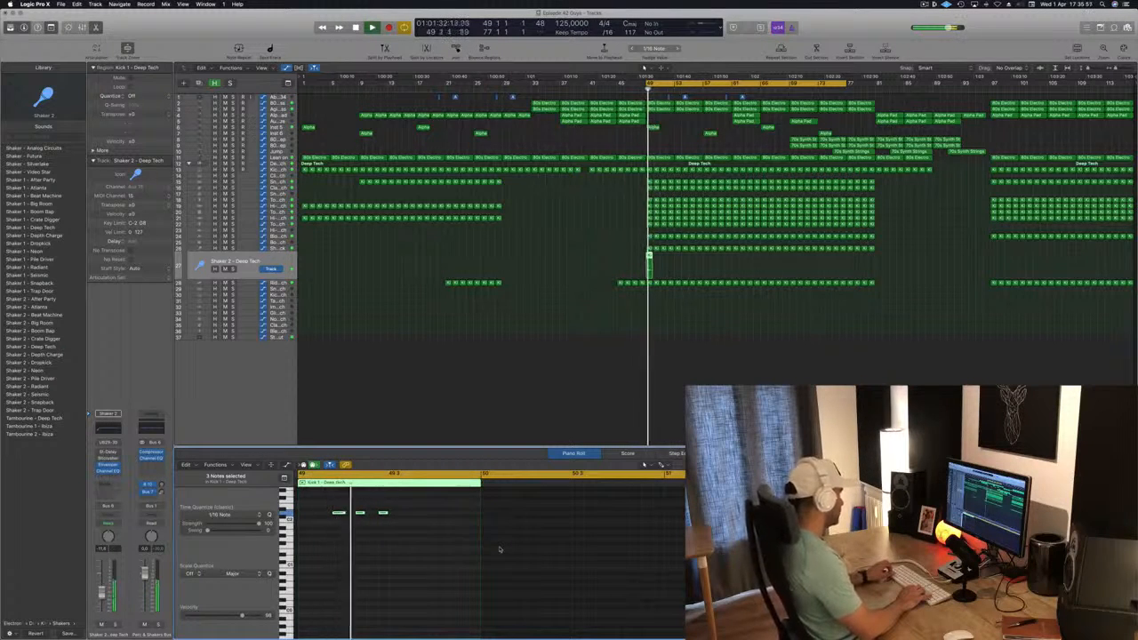
{"action": "key", "text": "alt+Right"}
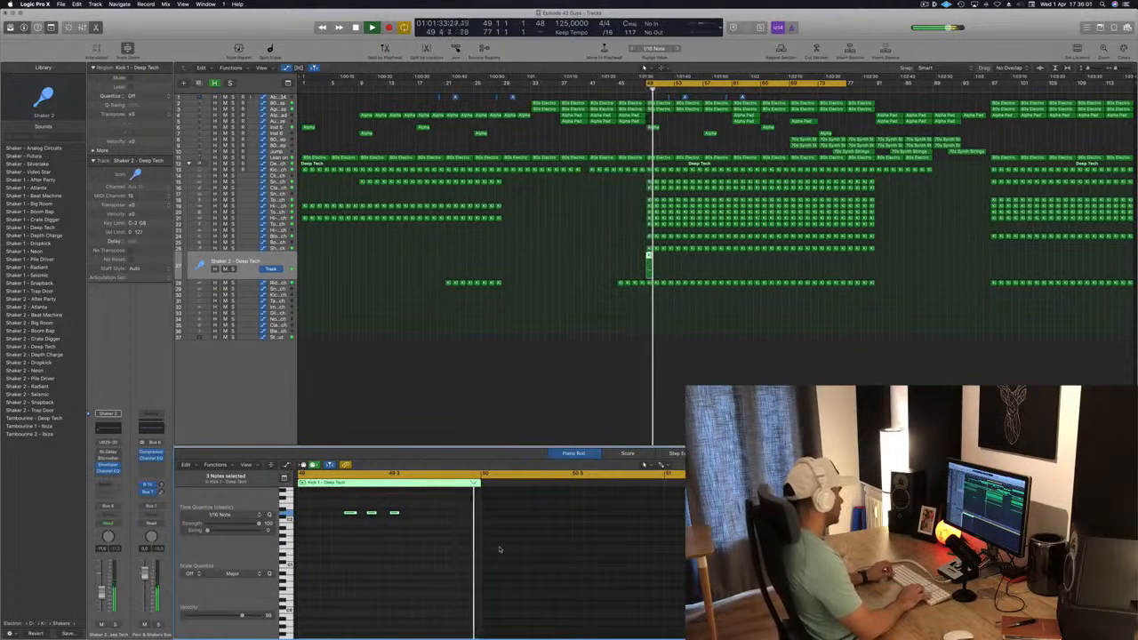
{"action": "key", "text": "alt+Right"}
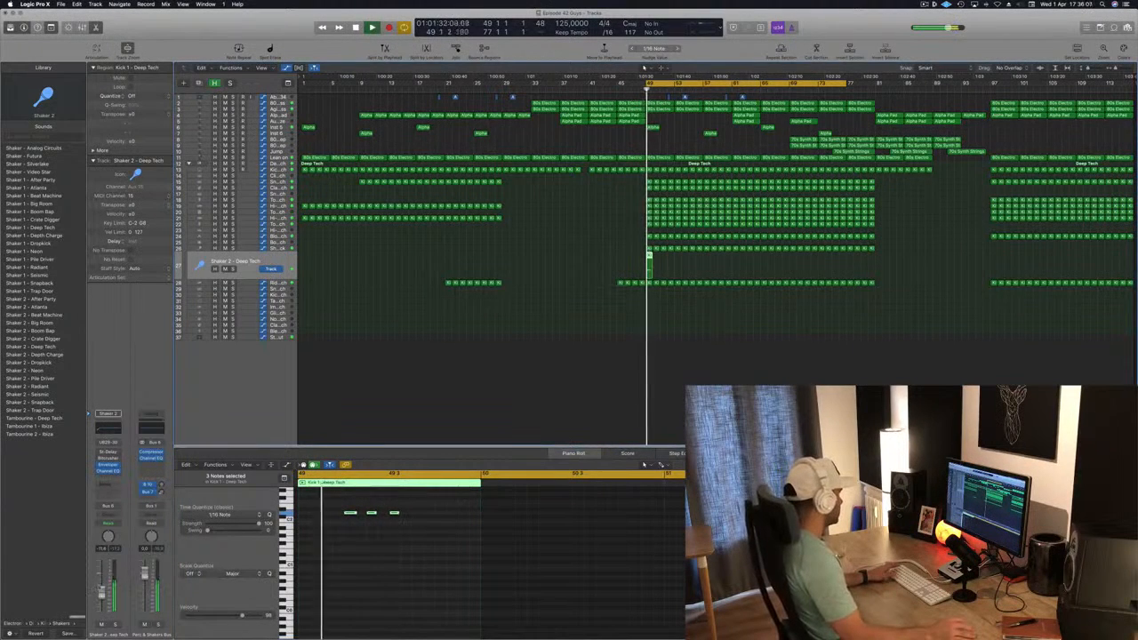
Repeat the bar 49 region on the Shaker 2 - Deep Tech track up to bar 81
{"action": "key", "text": "space"}
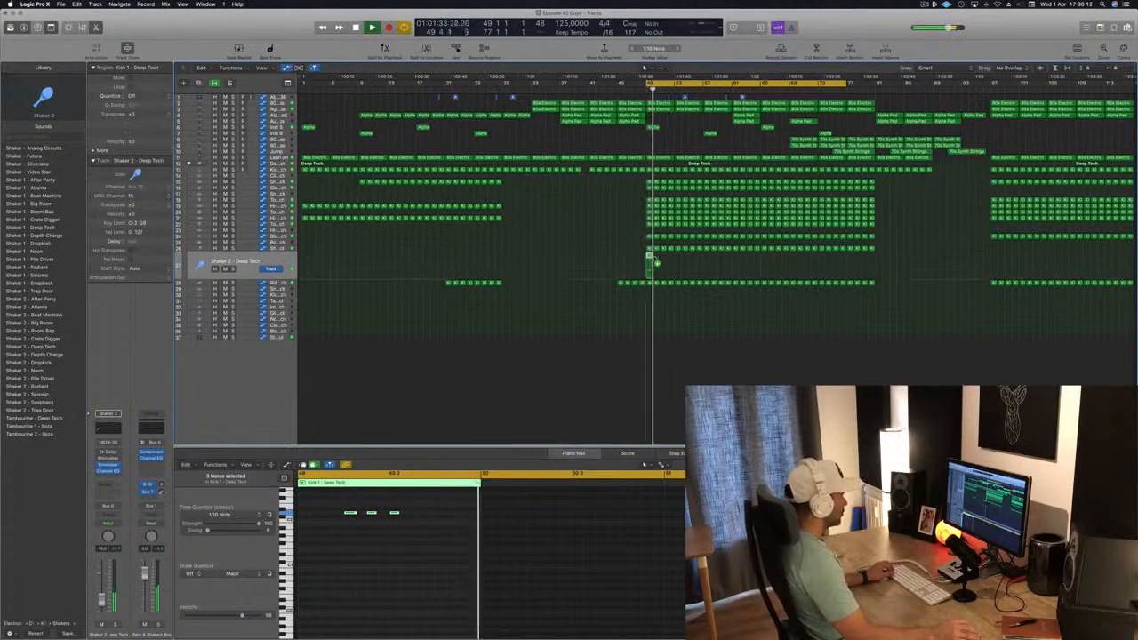
{"action": "left_click_drag", "start_coordinate": [653, 258], "coordinate": [712, 264]}
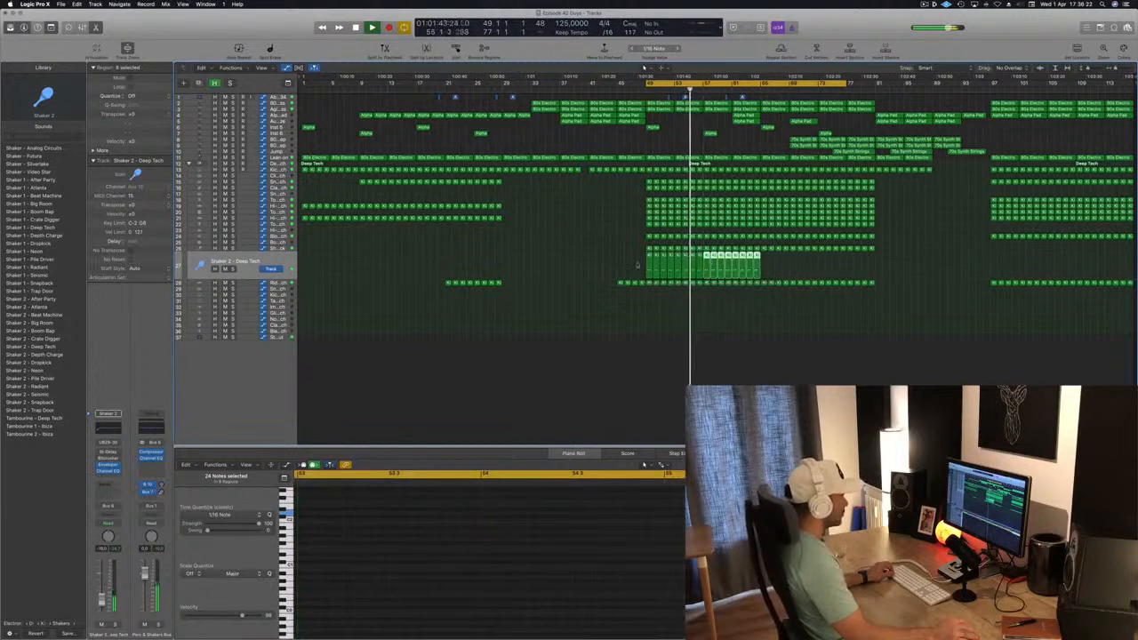
{"action": "left_click_drag", "start_coordinate": [629, 264], "coordinate": [816, 250]}
{"action": "left_click_drag", "start_coordinate": [597, 272], "coordinate": [842, 260]}
Play the cycle from bar 49 to check the Shaker 2 - Deep Tech and Shaker 2 - Snapback tracks in the mix
{"action": "key", "text": "space"}
{"action": "left_click", "coordinate": [255, 266]}
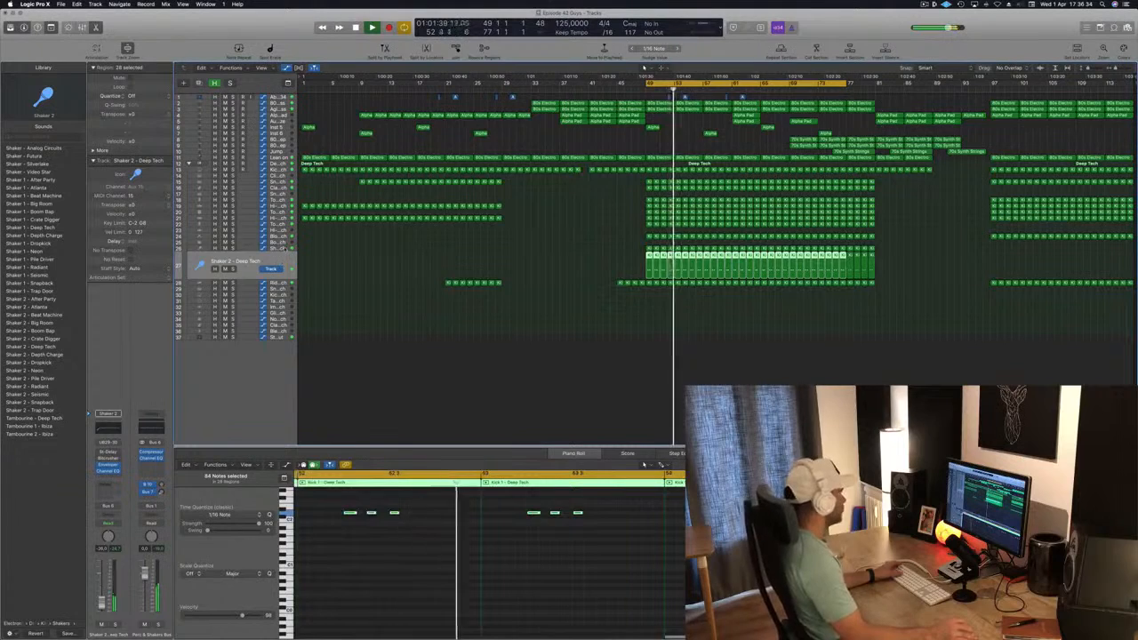
{"action": "left_click", "coordinate": [278, 248]}
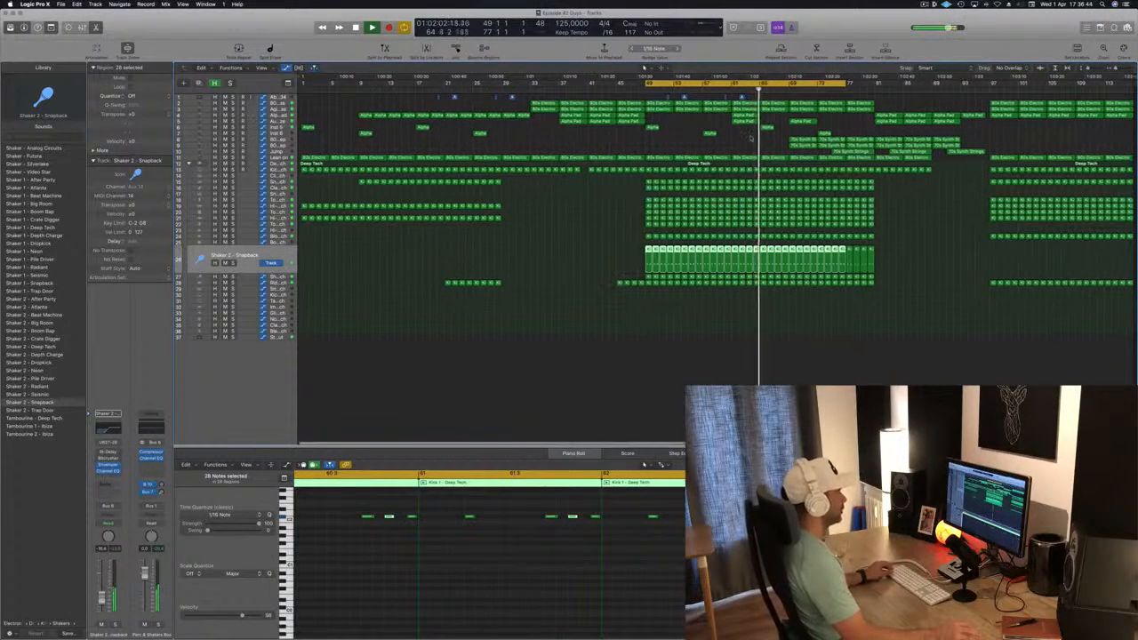
{"action": "scroll", "coordinate": [742, 141], "scroll_direction": "right", "scroll_amount": 5}
{"action": "scroll", "coordinate": [791, 140], "scroll_direction": "left", "scroll_amount": 5}
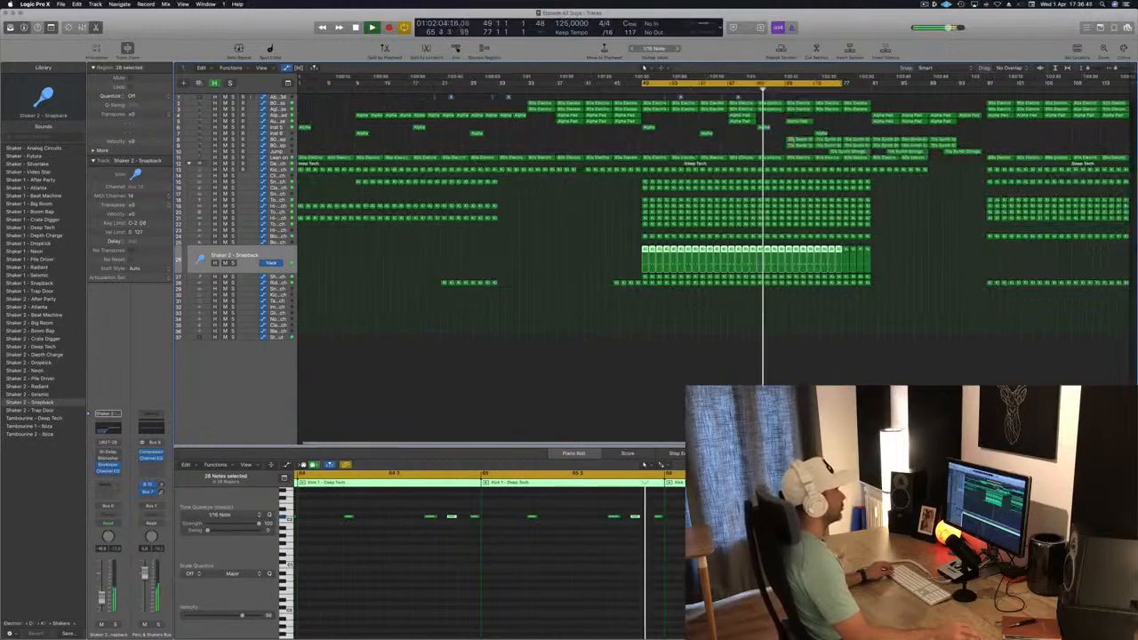
{"action": "left_click", "coordinate": [727, 143]}
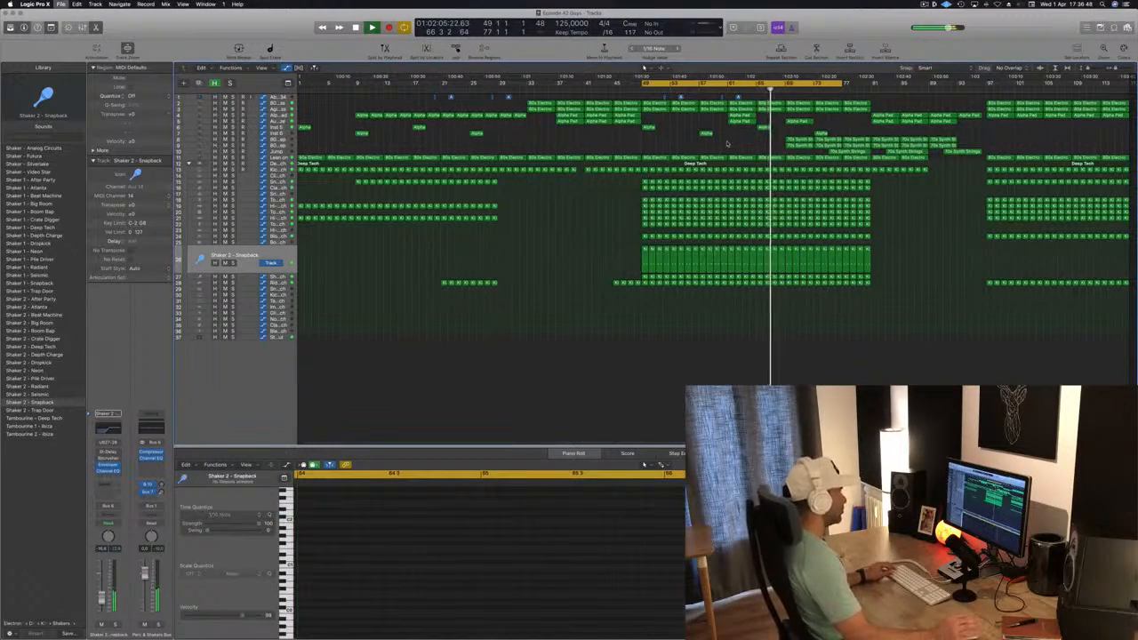
Restart playback from bar 49 to hear the full build, and inspect the notes of a drum region at bar 49
{"action": "scroll", "coordinate": [812, 146], "scroll_direction": "right", "scroll_amount": 2}
{"action": "scroll", "coordinate": [791, 147], "scroll_direction": "left", "scroll_amount": 3}
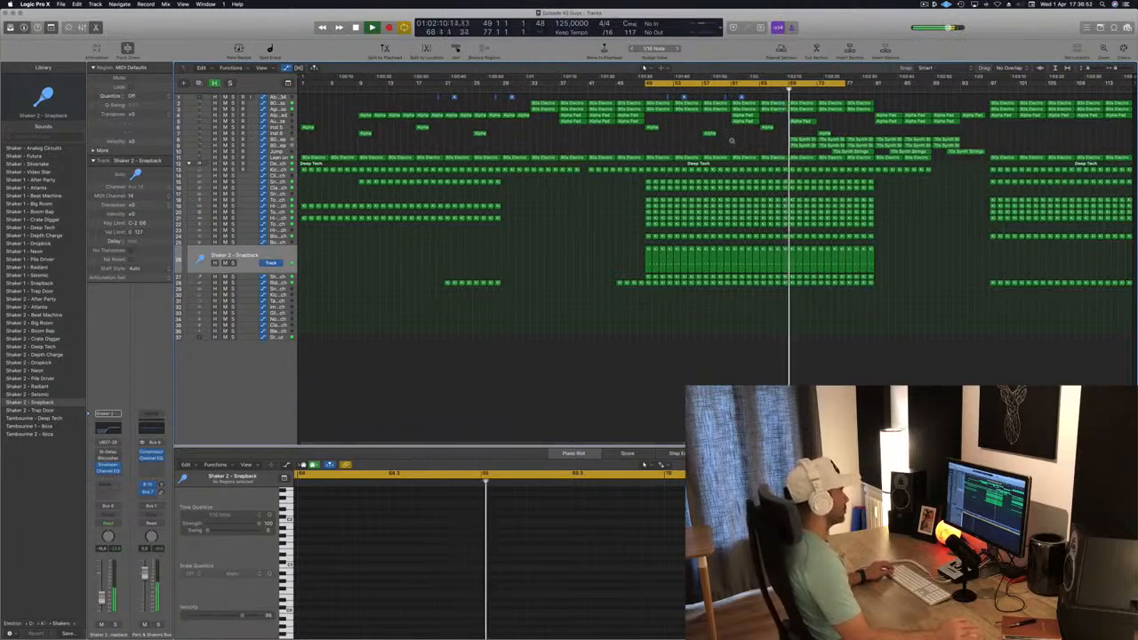
{"action": "scroll", "coordinate": [742, 145], "scroll_direction": "left", "scroll_amount": 2}
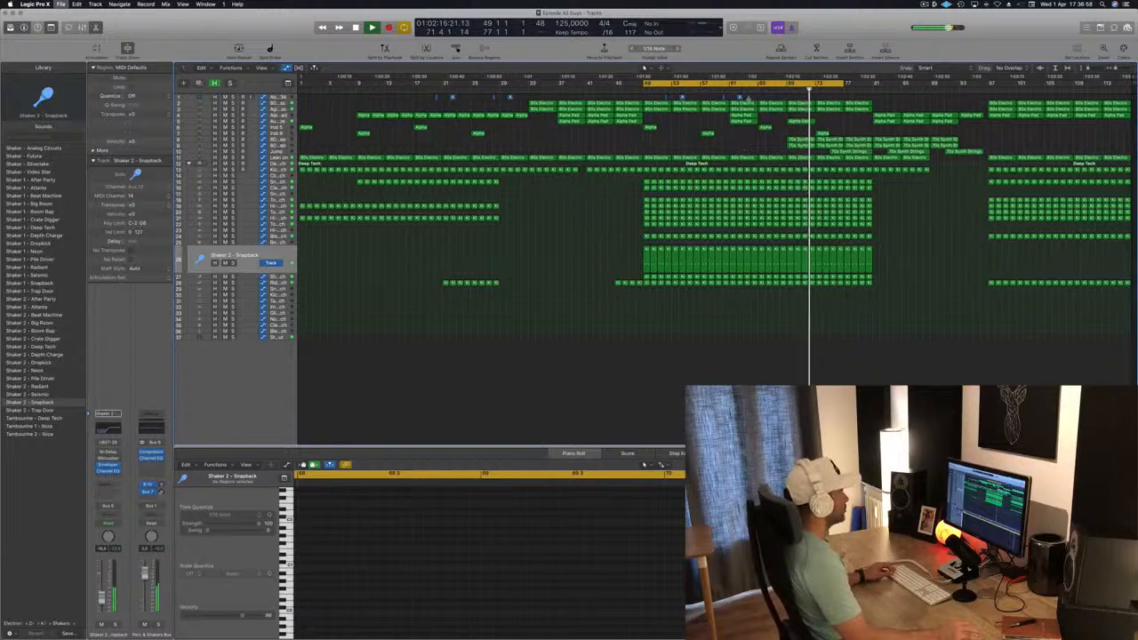
{"action": "key", "text": "space"}
{"action": "key", "text": "space"}
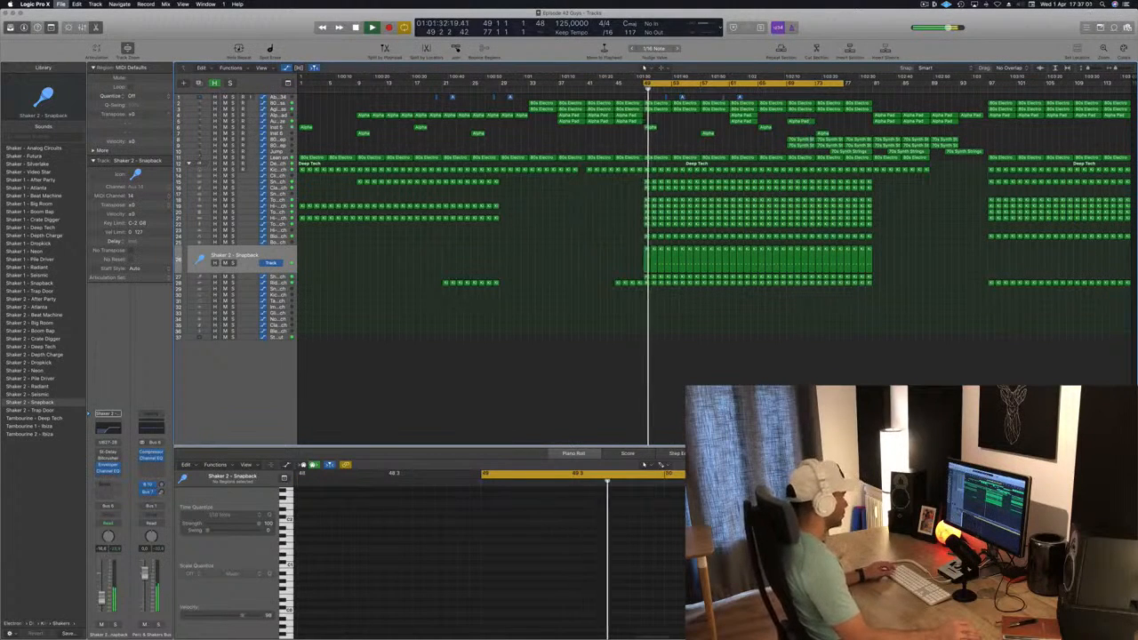
{"action": "left_click", "coordinate": [647, 218]}
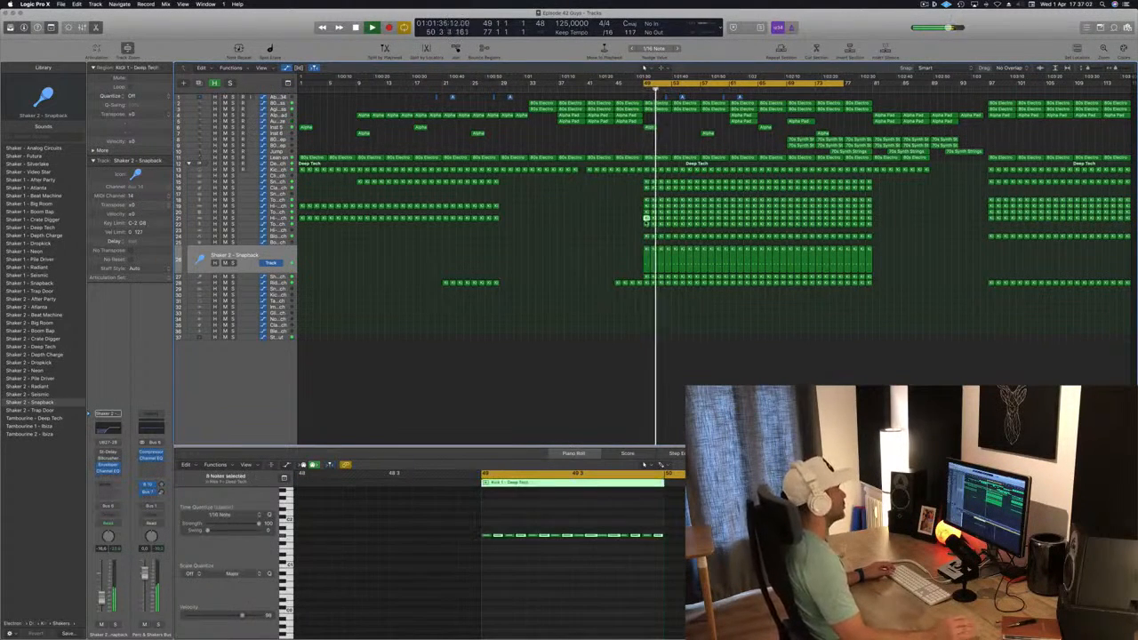
{"action": "left_click", "coordinate": [624, 223]}
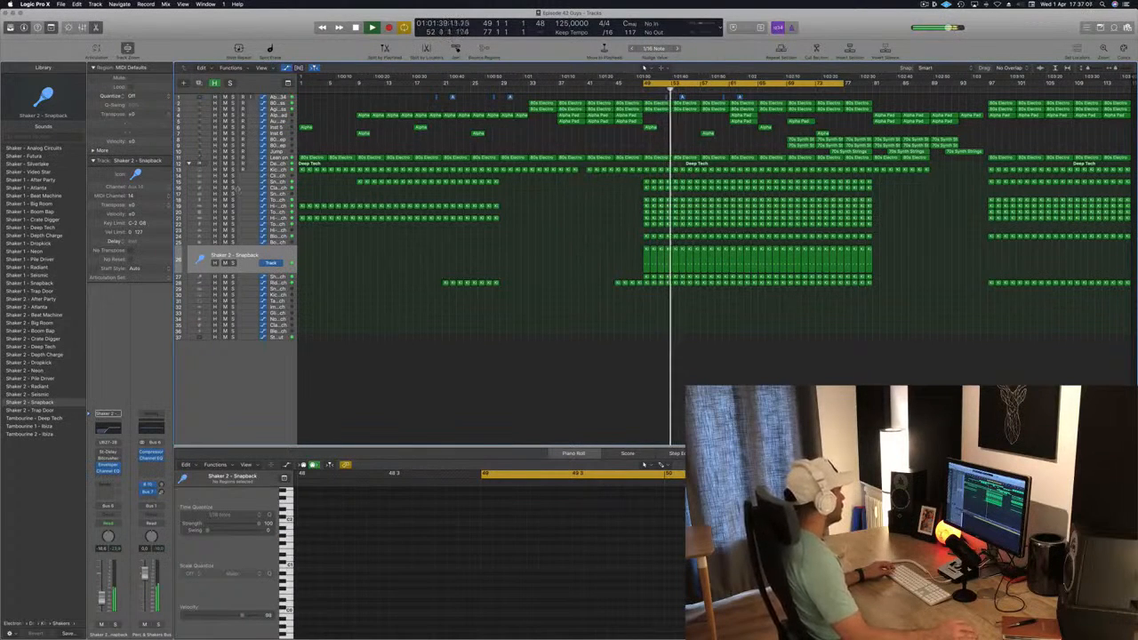
Open the Multipressor on the main Deep Tech drum track and move its window clear of the channel strip
{"action": "left_click", "coordinate": [276, 165]}
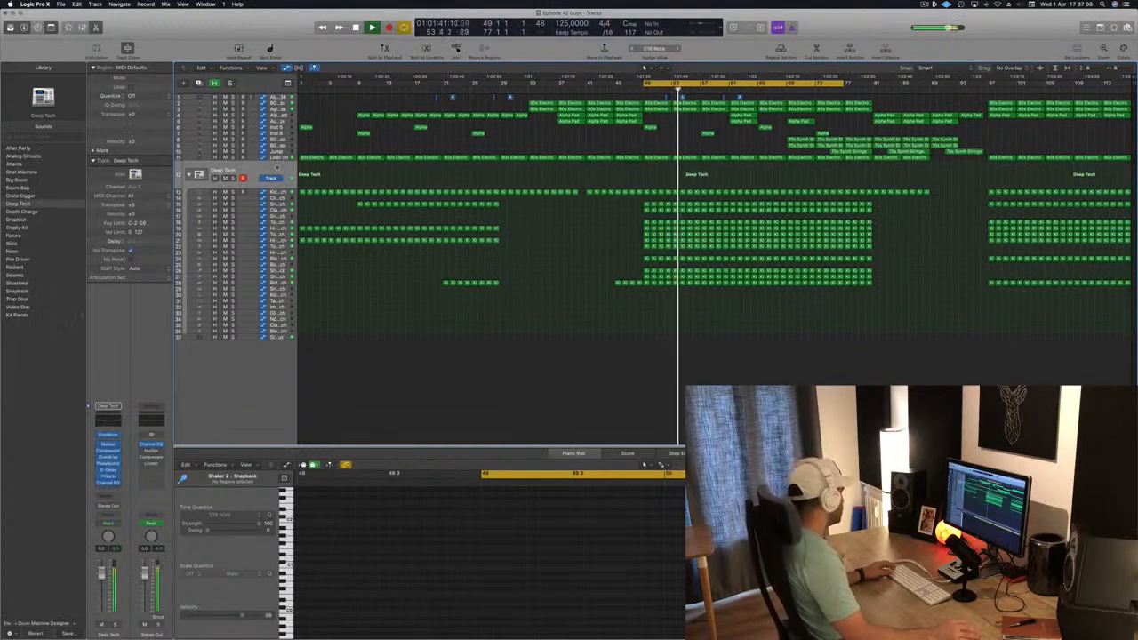
{"action": "left_click", "coordinate": [108, 444]}
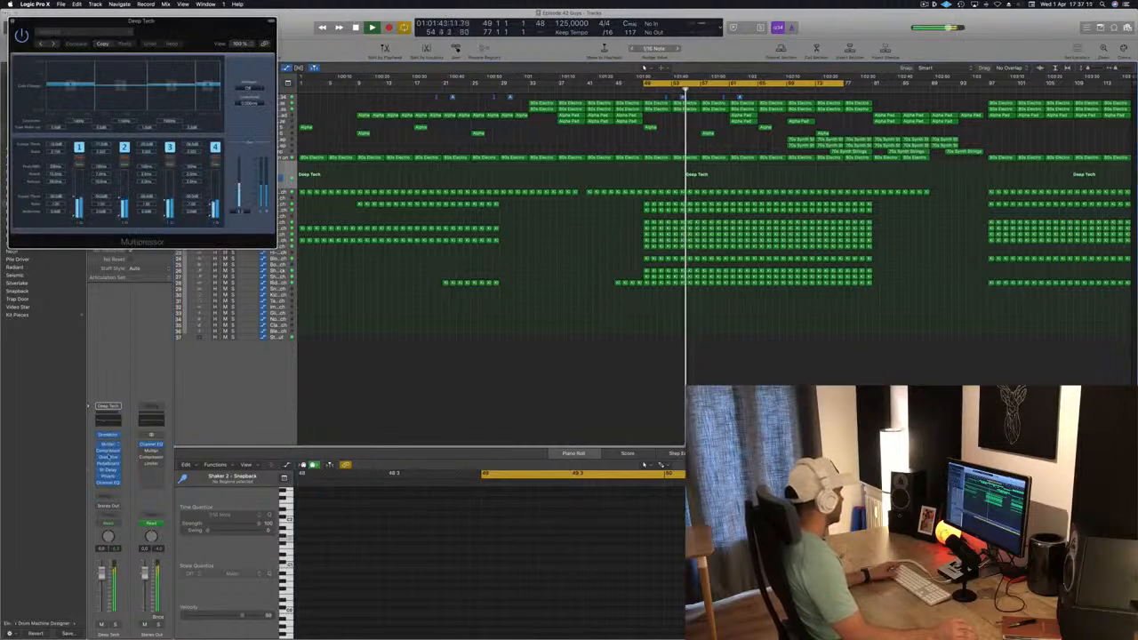
{"action": "left_click_drag", "start_coordinate": [220, 125], "coordinate": [823, 278]}
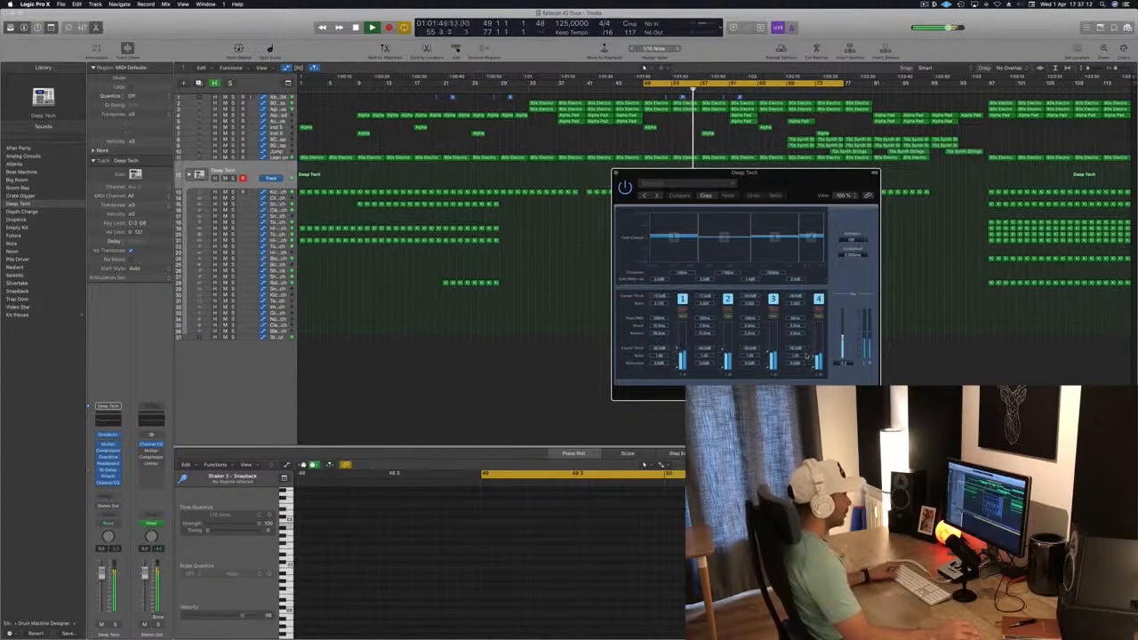
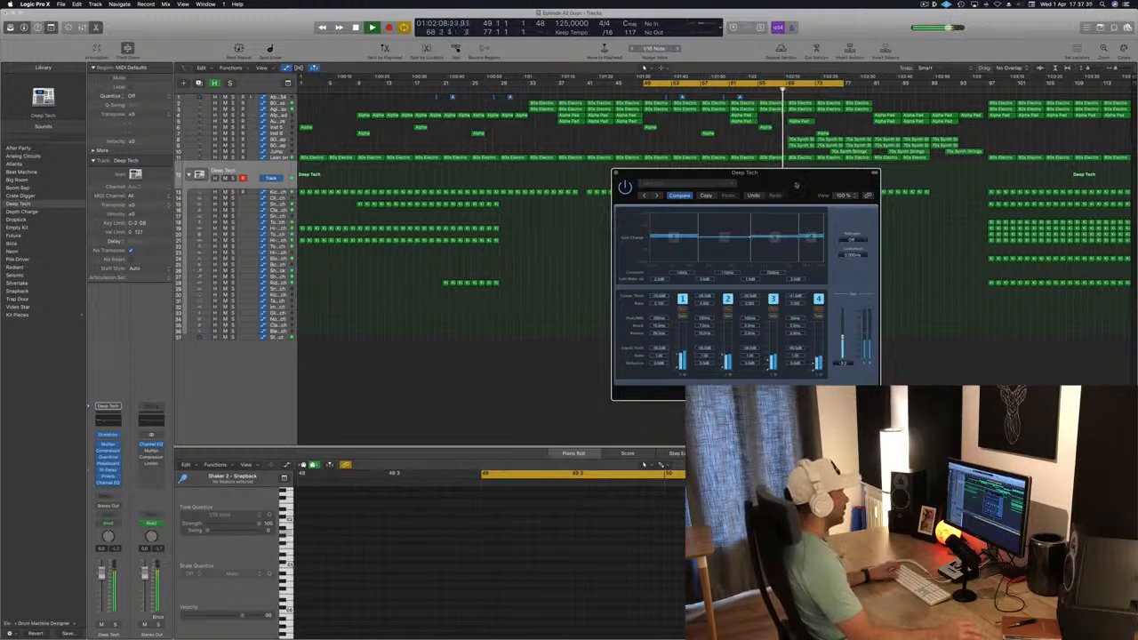
Close the Multipressor on the Deep Tech track and replay the build from bar 49 to judge the drum processing
{"action": "left_click_drag", "start_coordinate": [794, 186], "coordinate": [748, 200]}
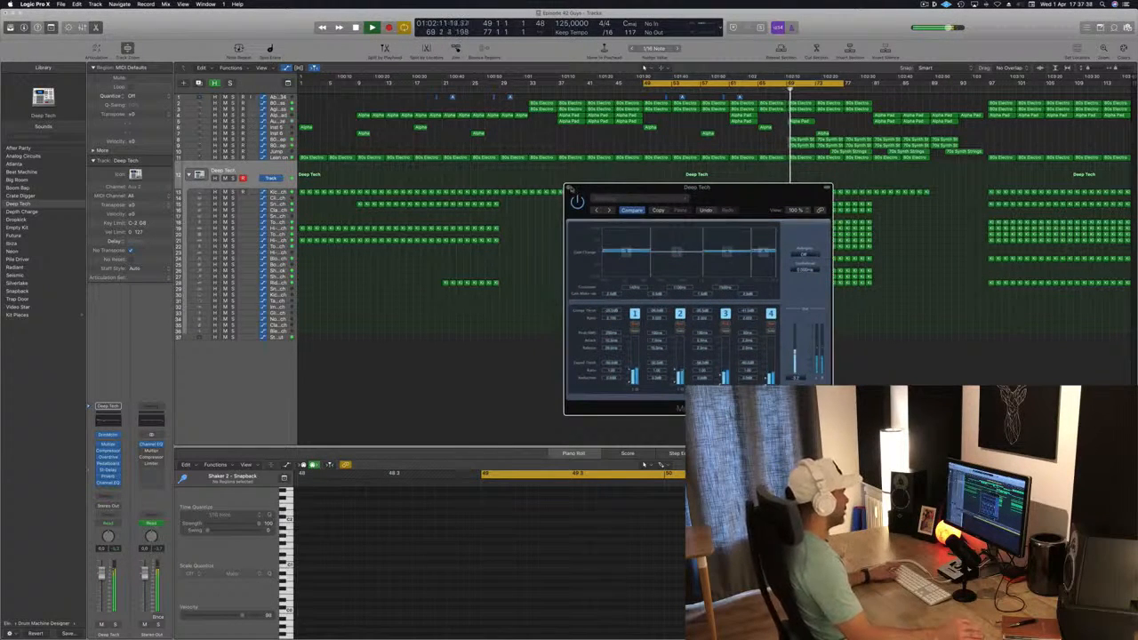
{"action": "left_click", "coordinate": [570, 189]}
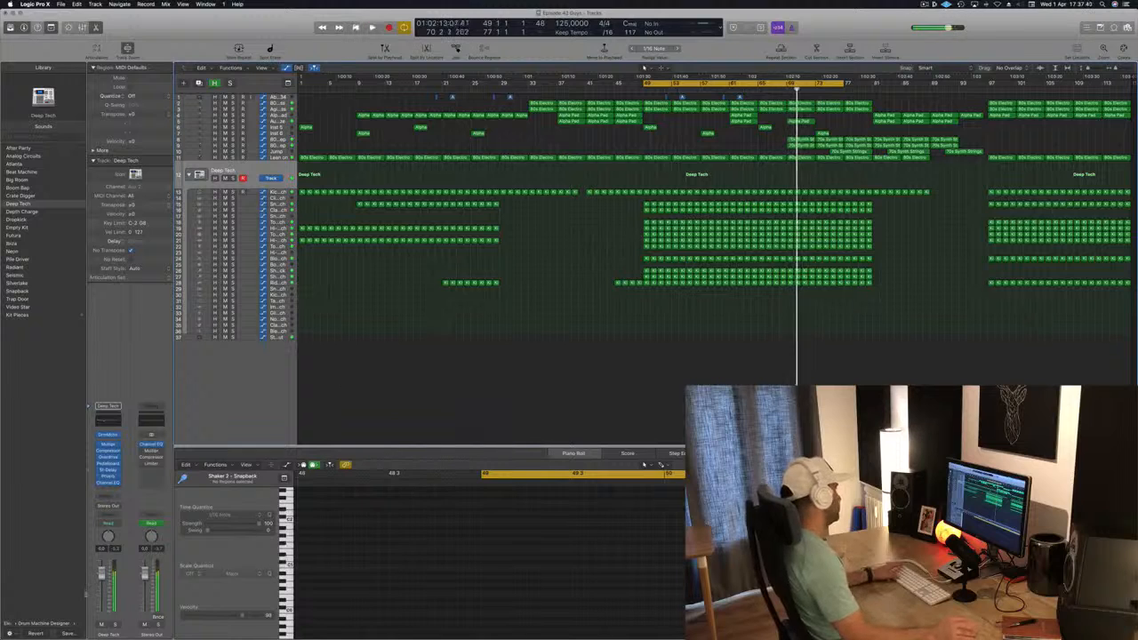
{"action": "key", "text": "space"}
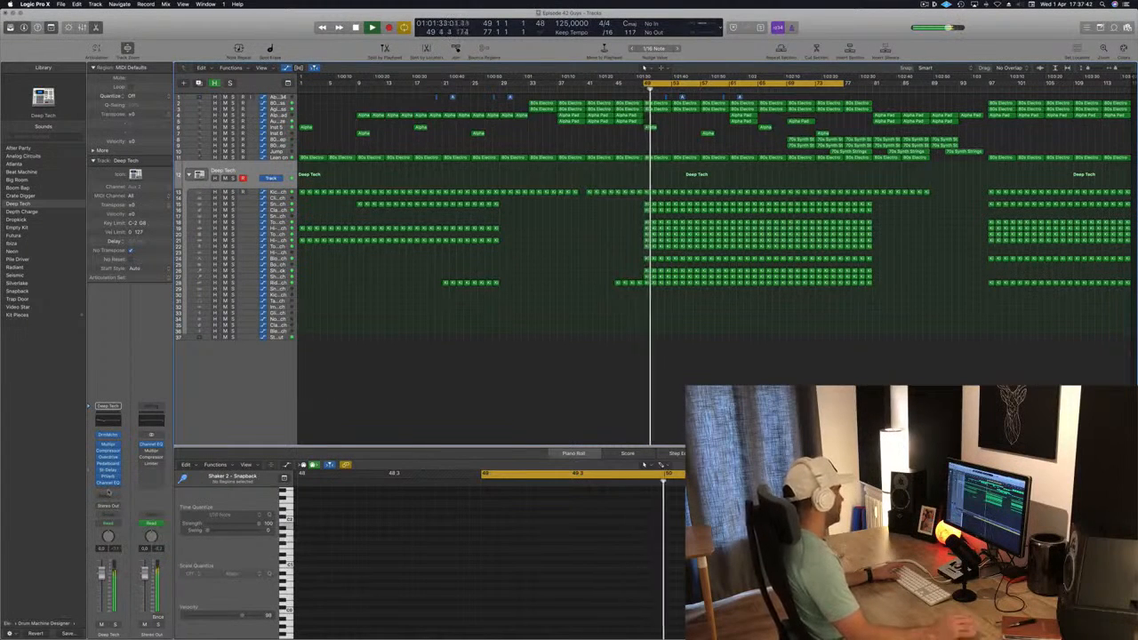
{"action": "left_click", "coordinate": [115, 625]}
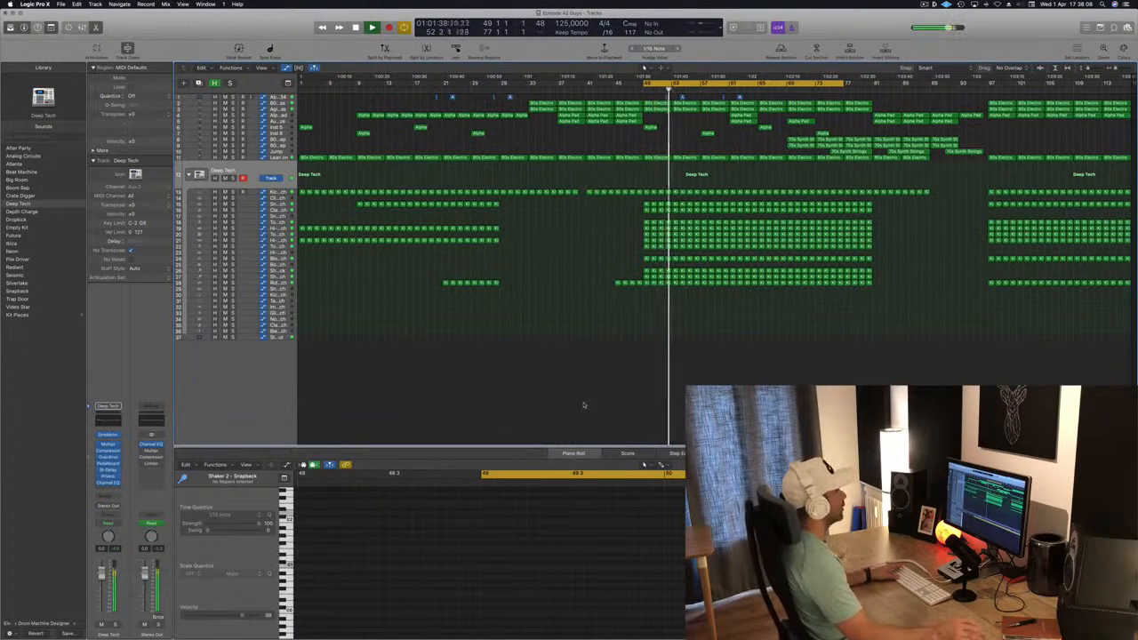
{"action": "key", "text": "space"}
{"action": "key", "text": "space"}
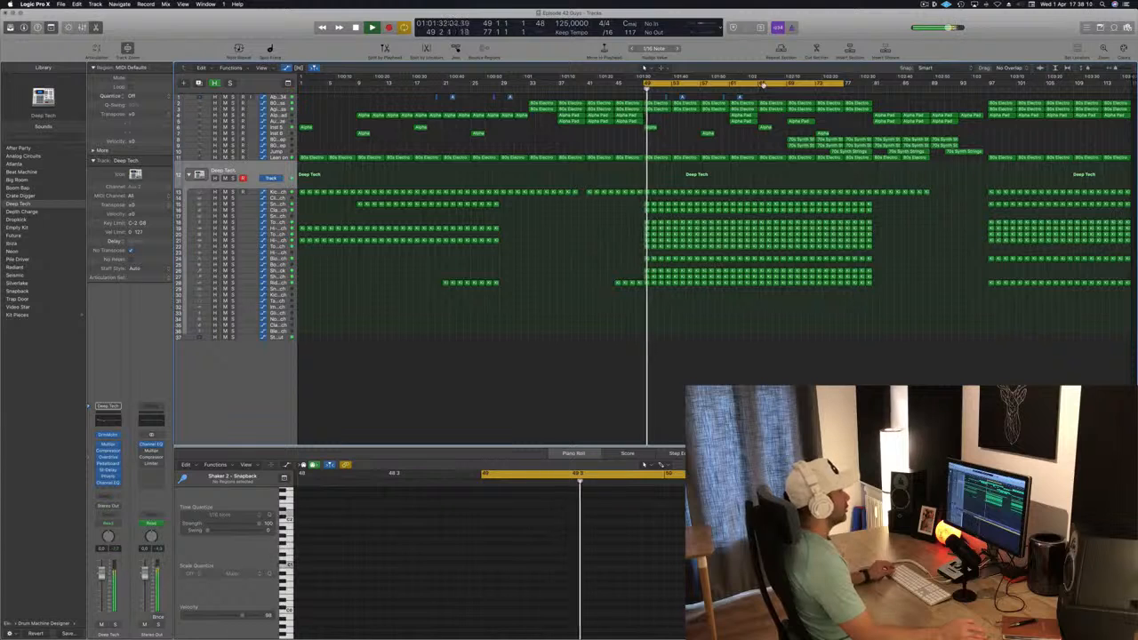
Move the cycle range to start at bar 69, play from there, and delete all regions from bar 113 onward
{"action": "left_click_drag", "start_coordinate": [755, 85], "coordinate": [896, 84]}
{"action": "key", "text": "space"}
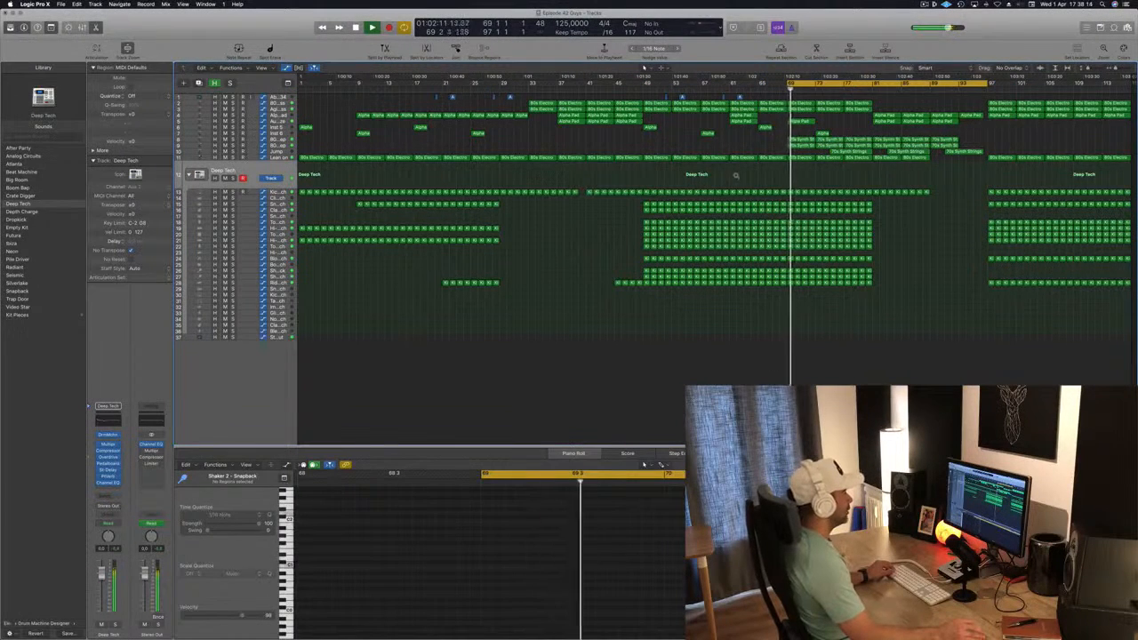
{"action": "scroll", "coordinate": [727, 171], "scroll_direction": "right", "scroll_amount": 1}
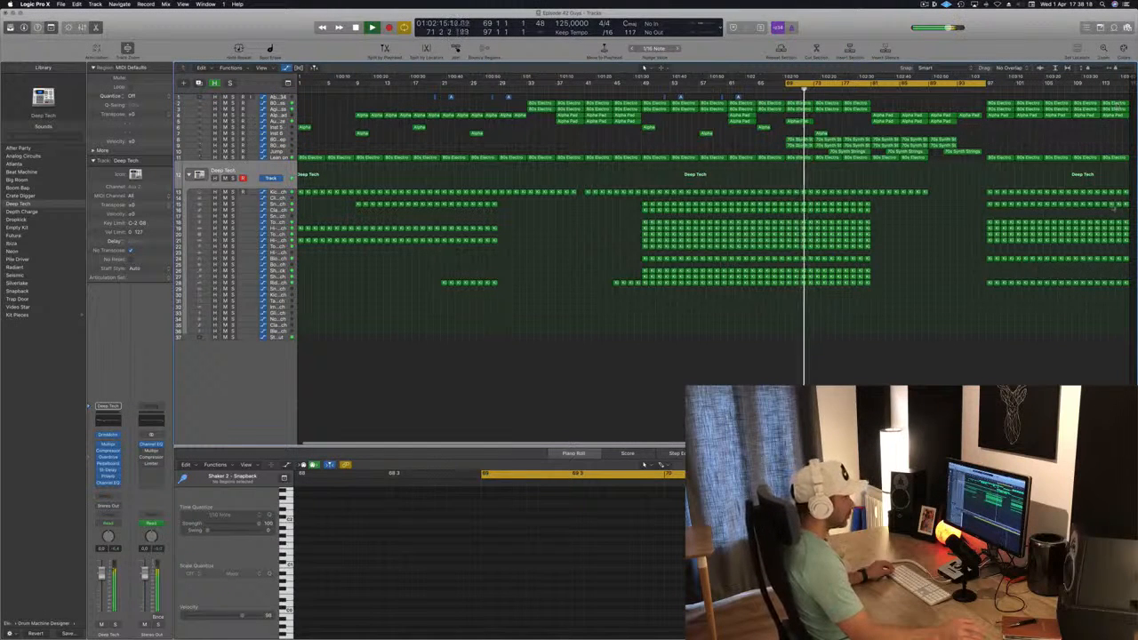
{"action": "left_click_drag", "start_coordinate": [1105, 290], "coordinate": [1125, 98]}
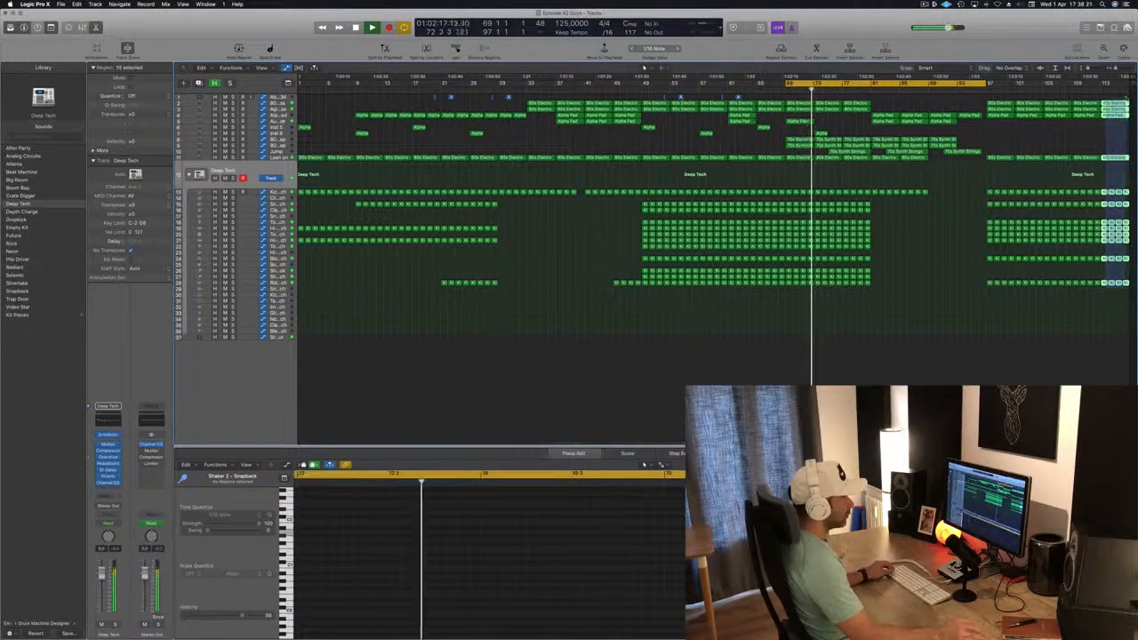
{"action": "key", "text": "Delete"}
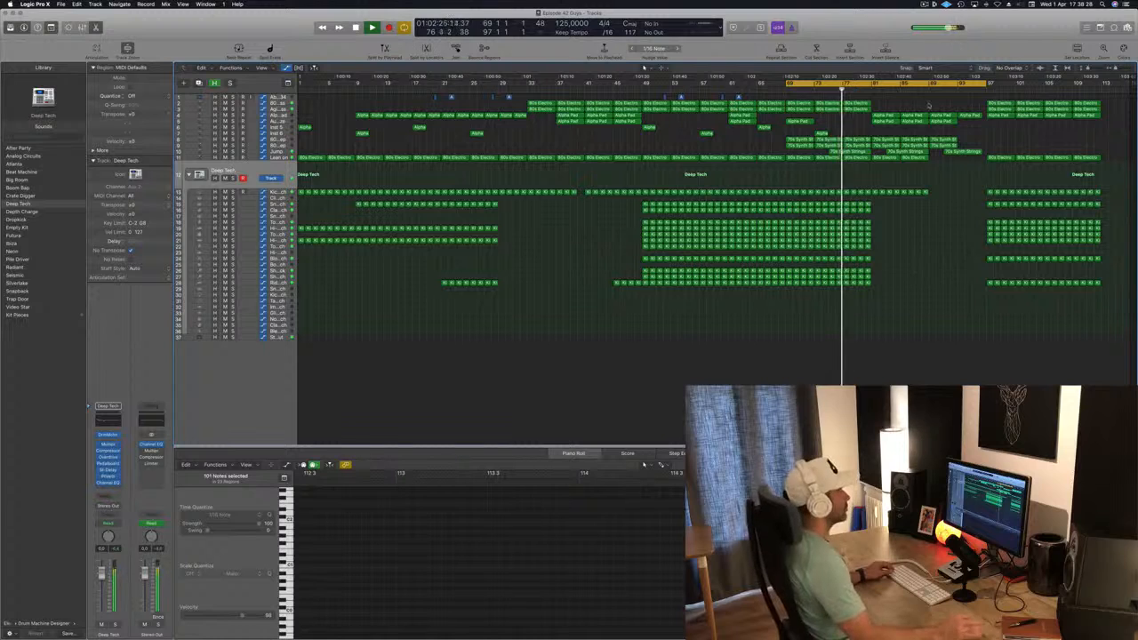
Move the group of 70s Synth Strings regions starting at bar 69 four bars earlier to bar 65, and replay the entry
{"action": "left_click", "coordinate": [748, 89]}
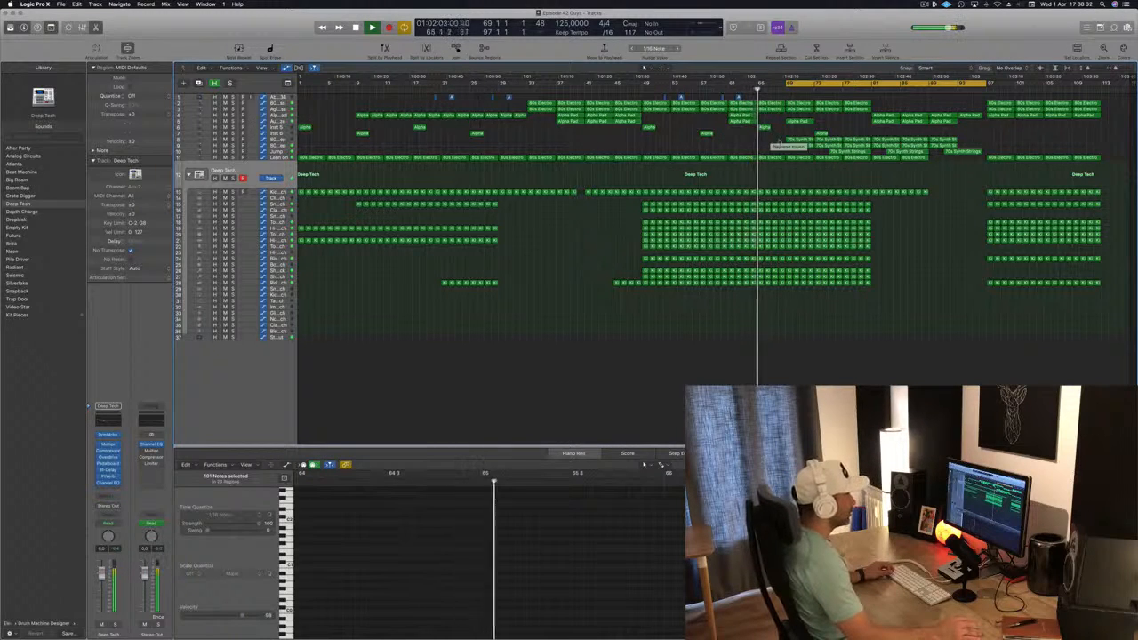
{"action": "left_click_drag", "start_coordinate": [770, 138], "coordinate": [874, 153]}
{"action": "left_click_drag", "start_coordinate": [786, 140], "coordinate": [758, 140]}
{"action": "left_click", "coordinate": [751, 90]}
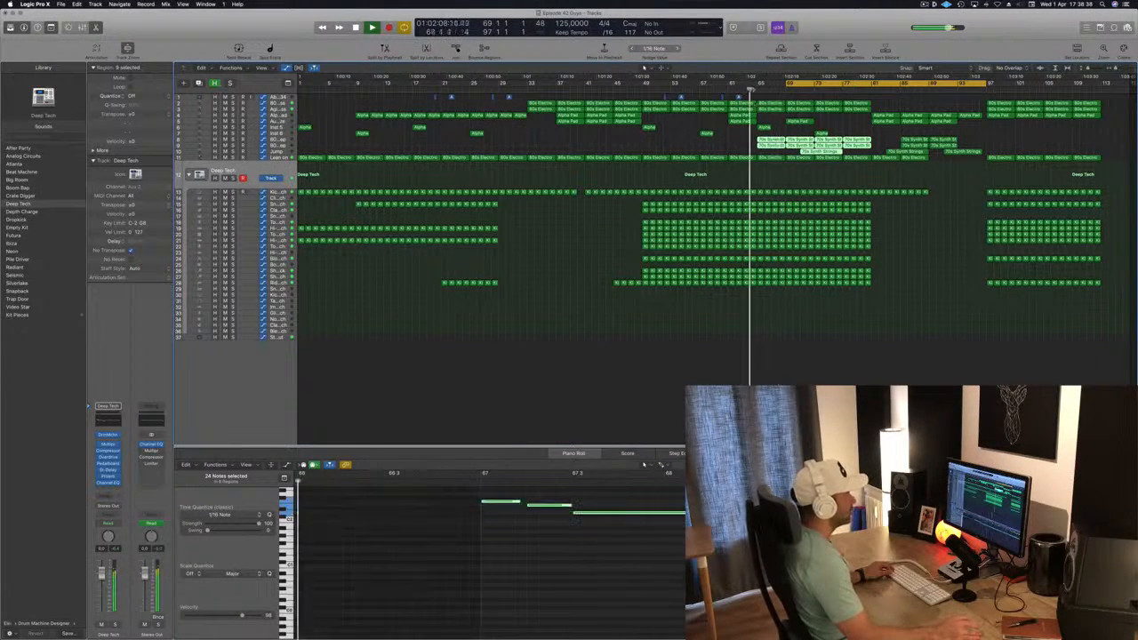
Delete the remaining 70s Synth Strings, bass and kick regions after bar 81, and save the project
{"action": "left_click_drag", "start_coordinate": [883, 132], "coordinate": [956, 153]}
{"action": "key", "text": "Delete"}
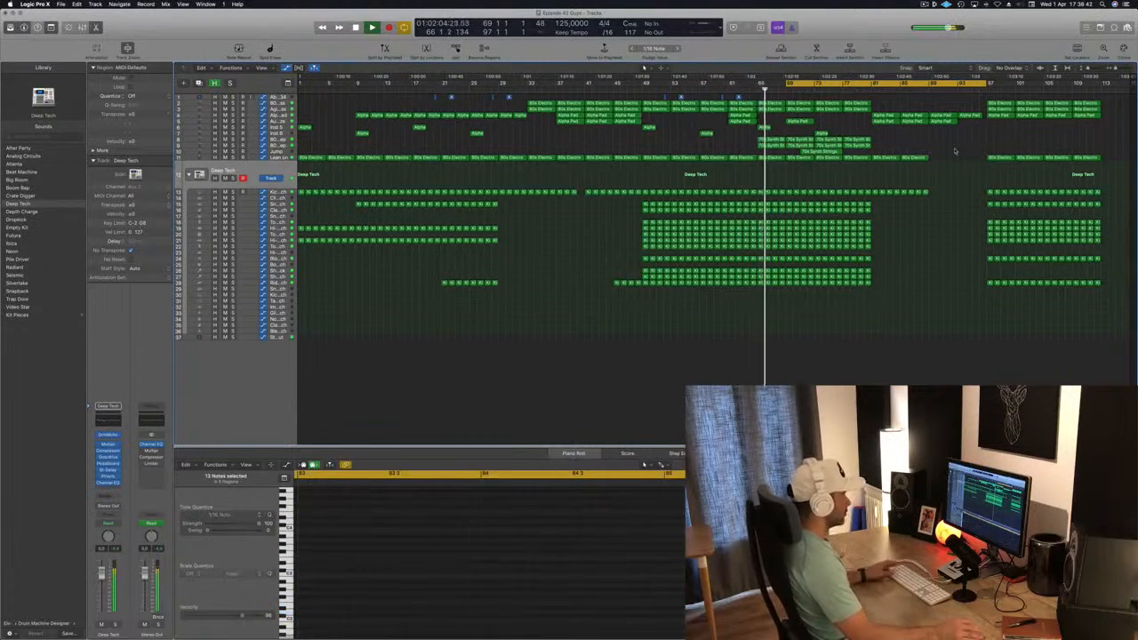
{"action": "key", "text": "super+s"}
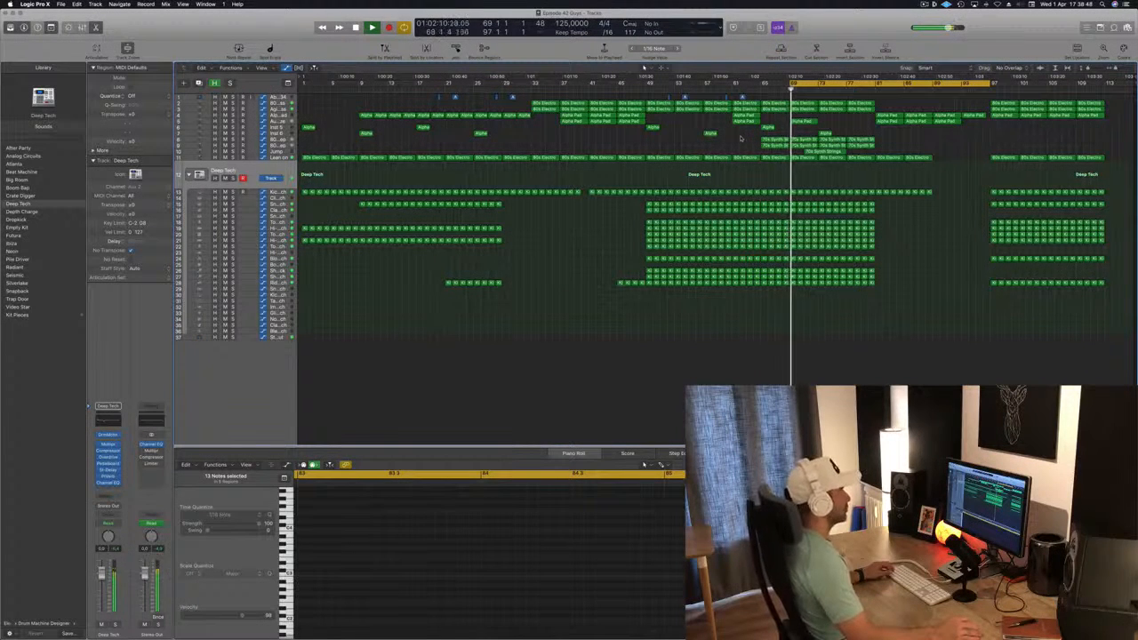
{"action": "left_click_drag", "start_coordinate": [950, 161], "coordinate": [877, 208]}
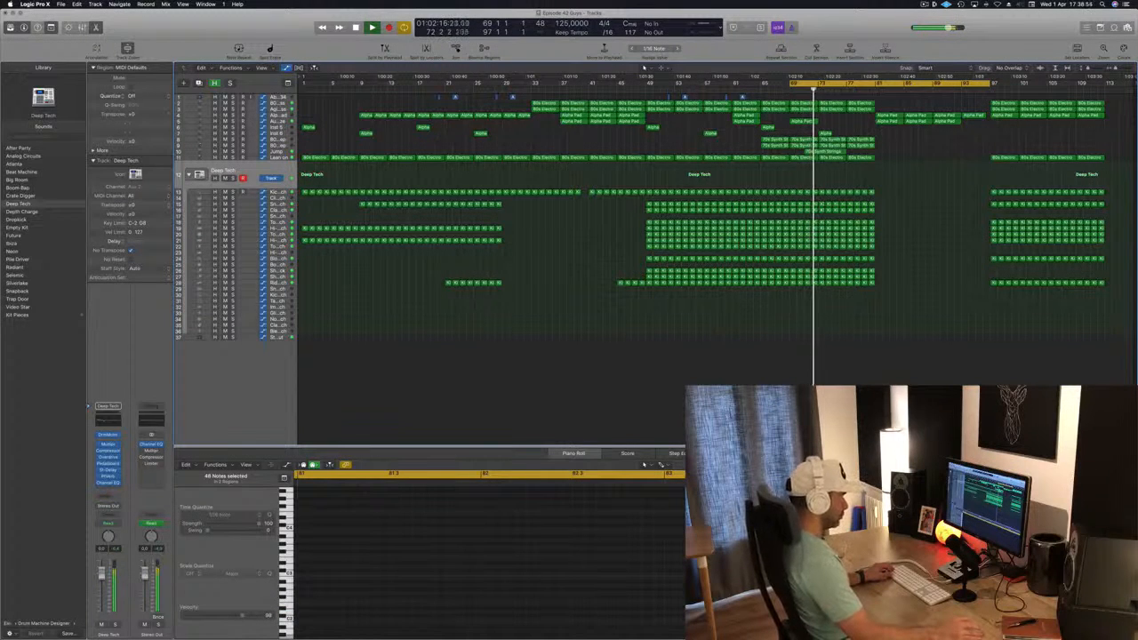
Set the cycle range from bar 81 to bar 97 and repeat that Alpha Pad section once
{"action": "left_click", "coordinate": [837, 84]}
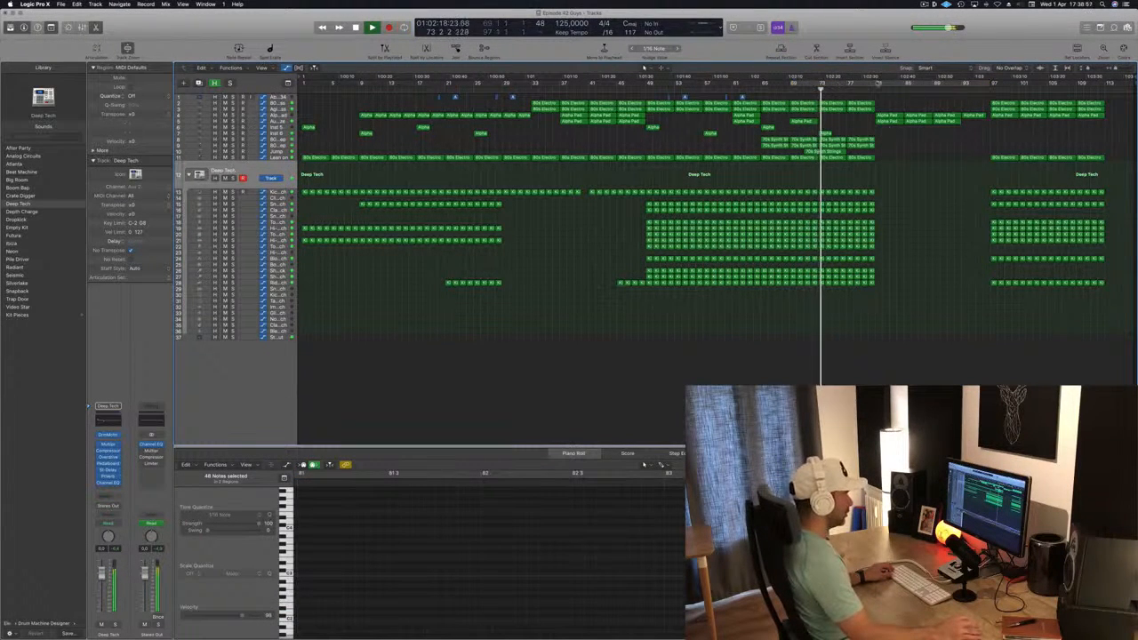
{"action": "left_click", "coordinate": [877, 82]}
{"action": "left_click_drag", "start_coordinate": [876, 89], "coordinate": [991, 96]}
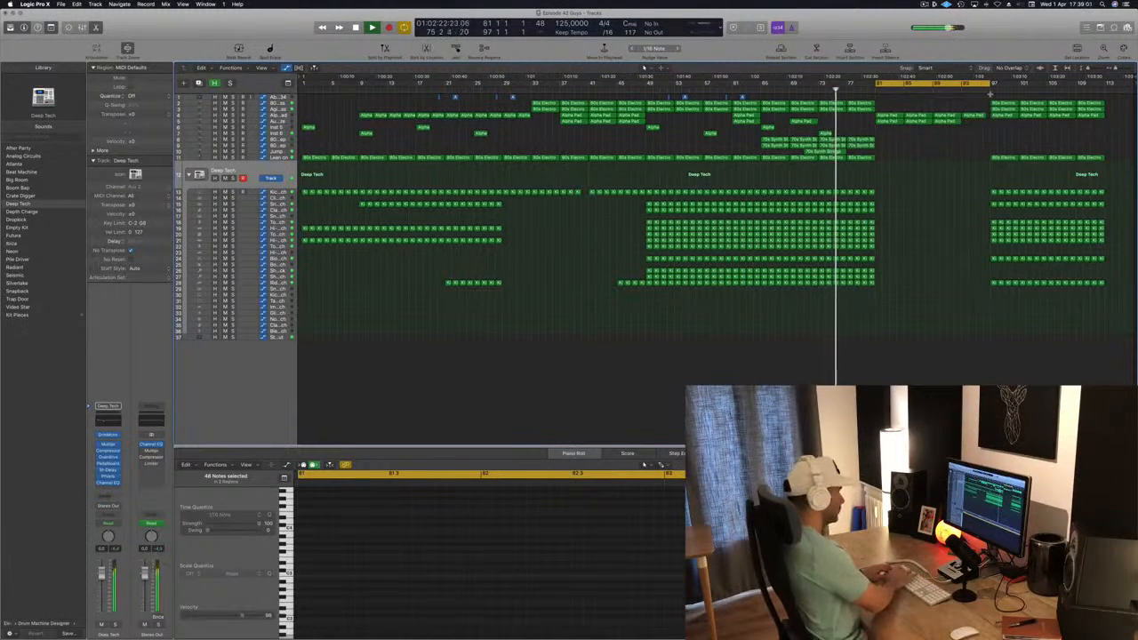
{"action": "key", "text": "super+r"}
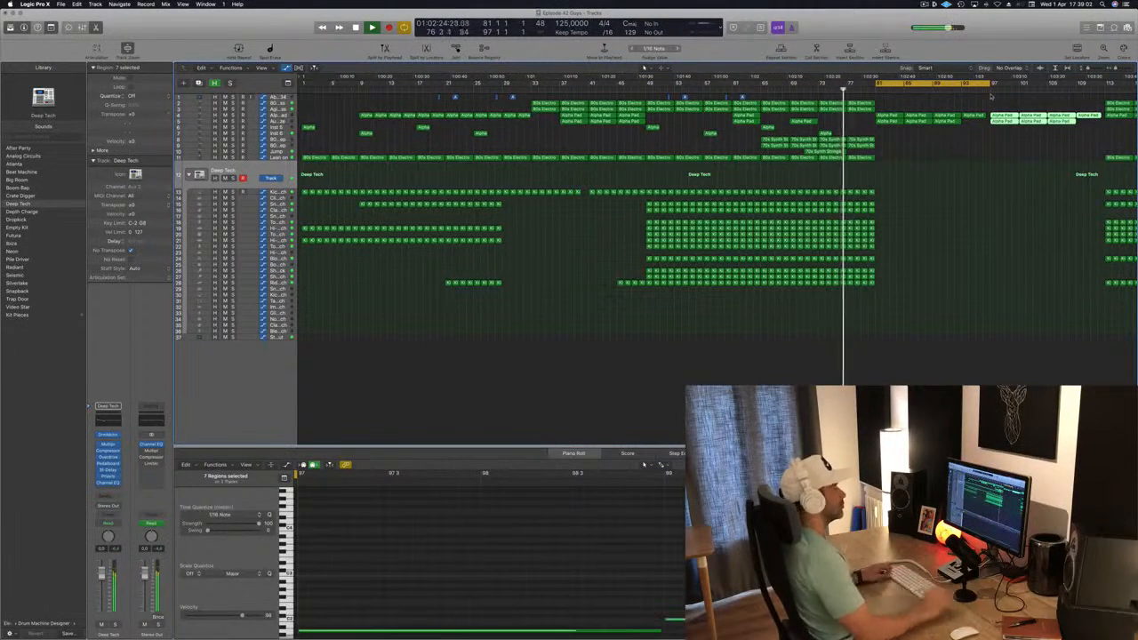
Set the cycle to bars 113 to 129, repeat that full section several times, play from about bar 73, and save
{"action": "scroll", "coordinate": [1015, 160], "scroll_direction": "left", "scroll_amount": 1, "text": "alt"}
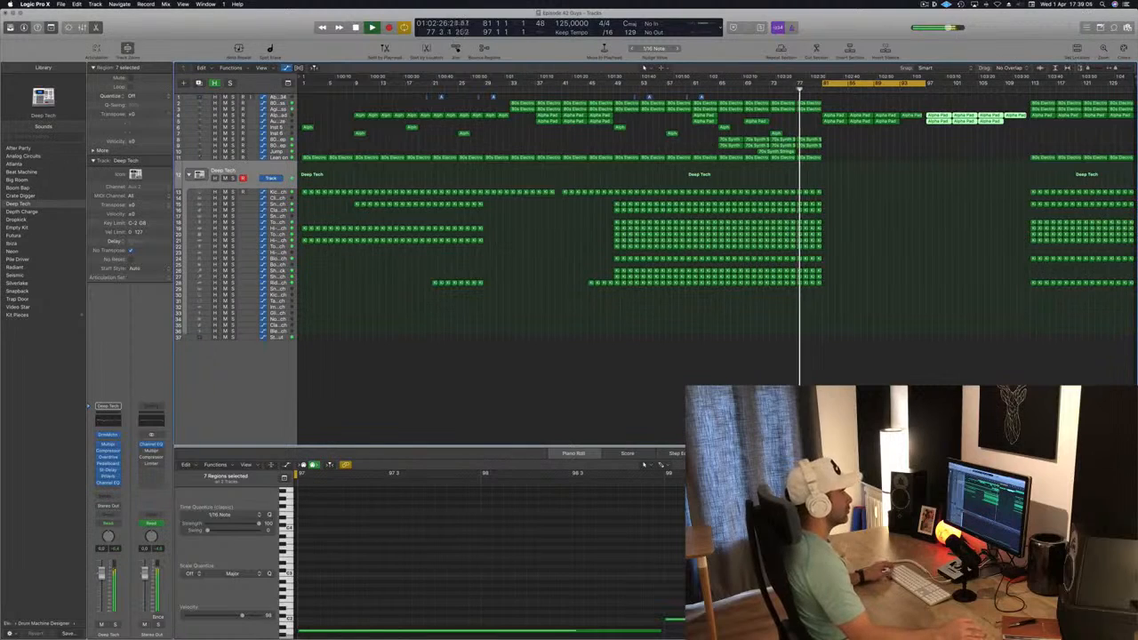
{"action": "left_click_drag", "start_coordinate": [1031, 86], "coordinate": [1129, 86]}
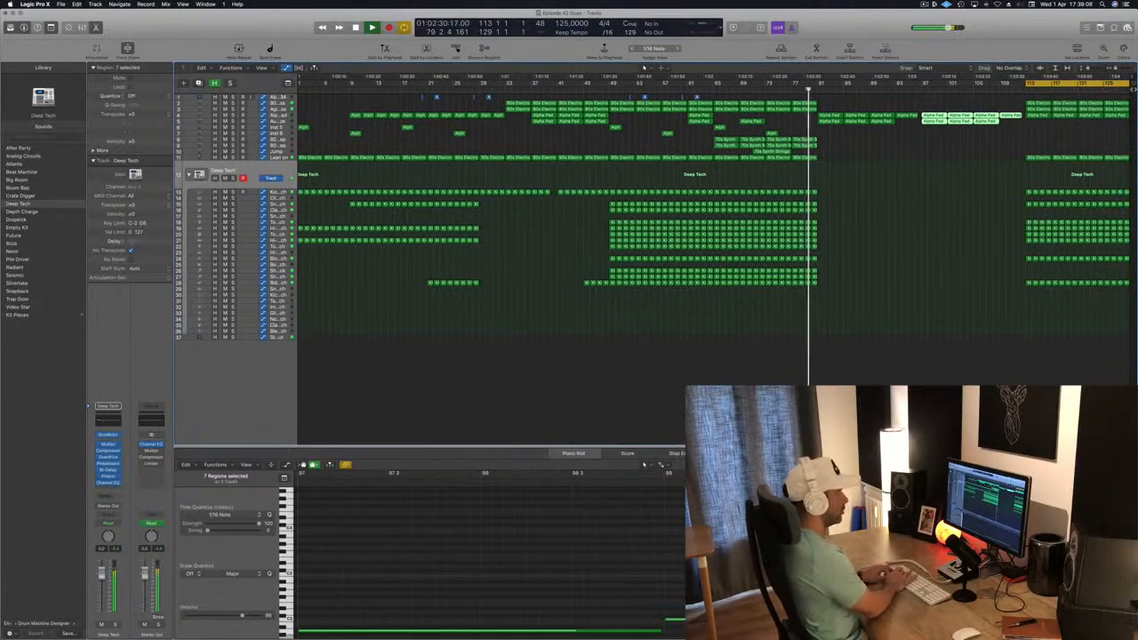
{"action": "key", "text": "ctrl+super+r"}
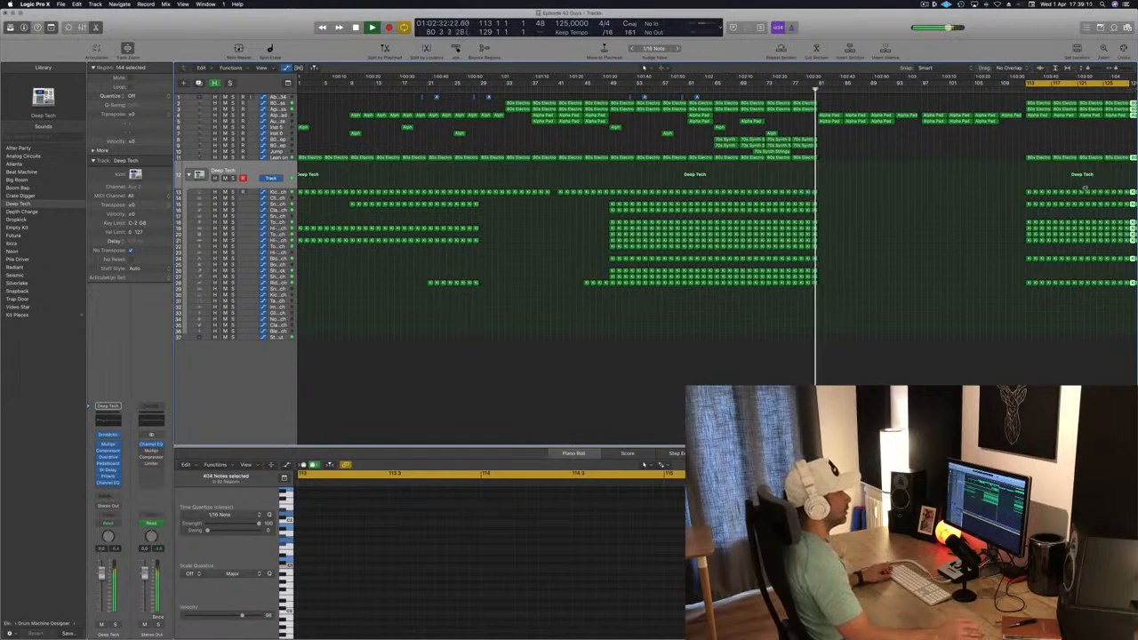
{"action": "key", "text": "super+Left"}
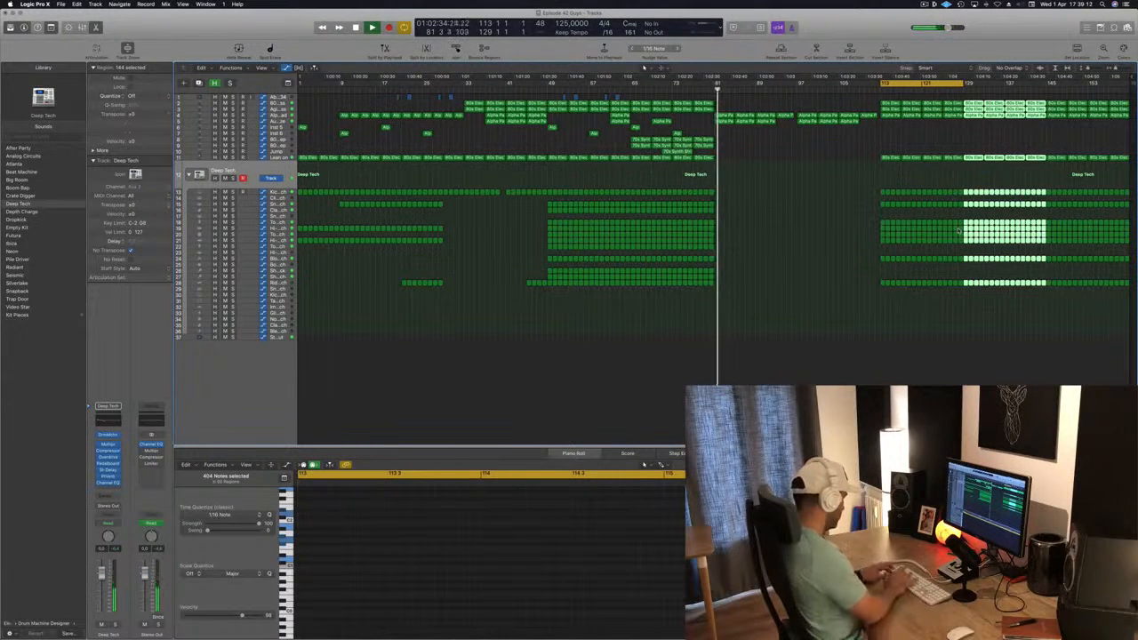
{"action": "key", "text": "super+Left"}
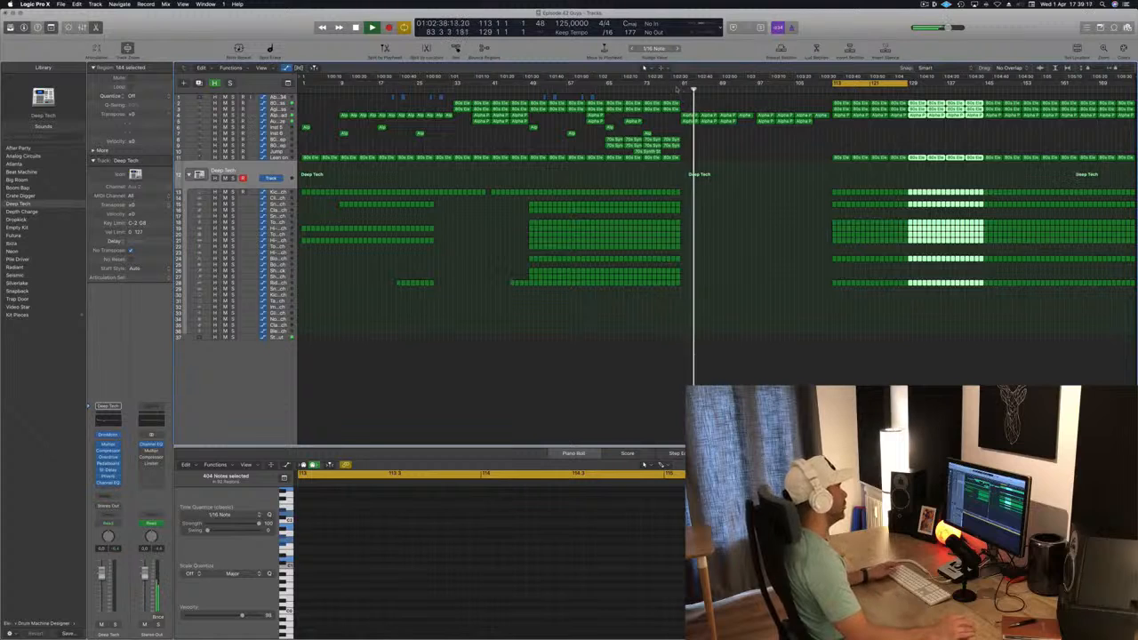
{"action": "left_click", "coordinate": [636, 92]}
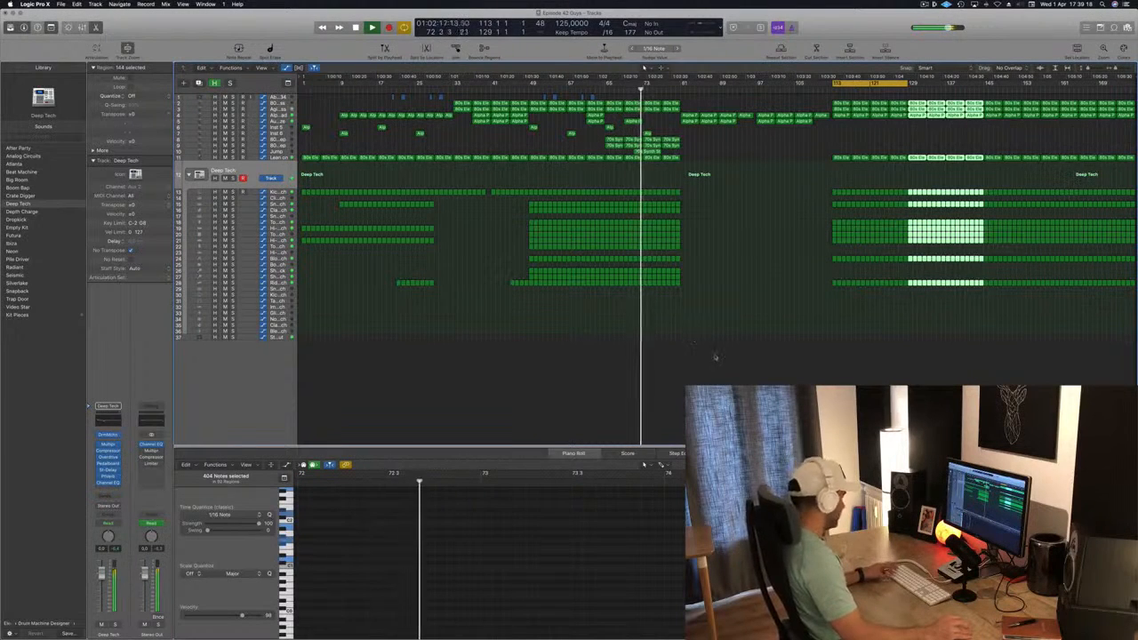
{"action": "key", "text": "super+s"}
Enlarge the track heights and copy a short Alpha Pad region to bar 81 at the start of the breakdown
{"action": "left_click", "coordinate": [744, 267]}
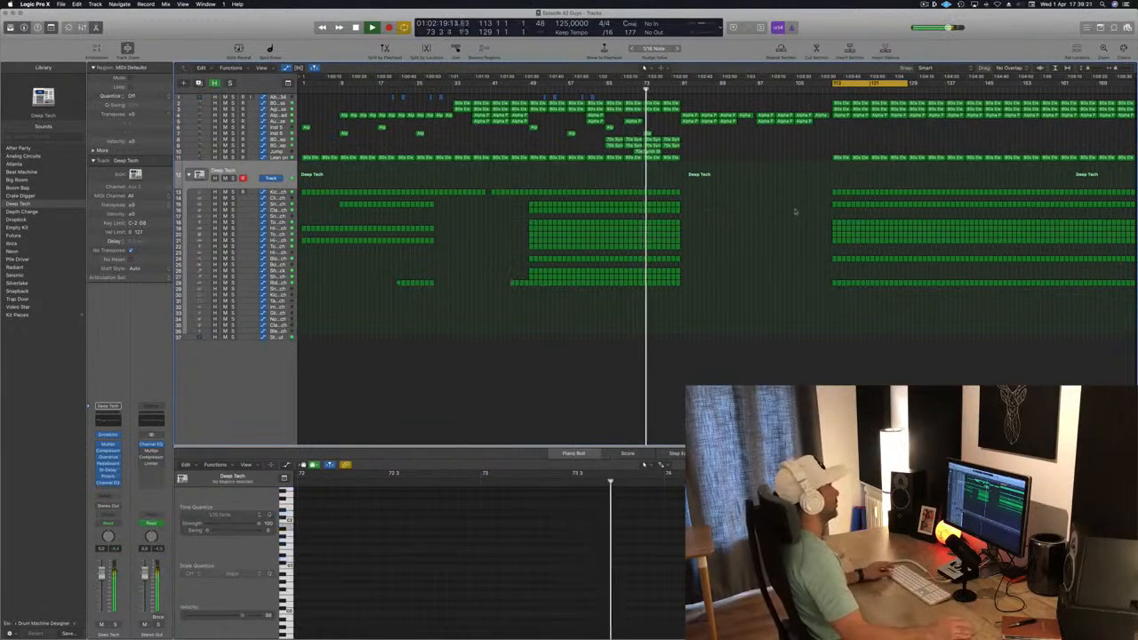
{"action": "key", "text": "super+Down"}
{"action": "key", "text": "super+Down"}
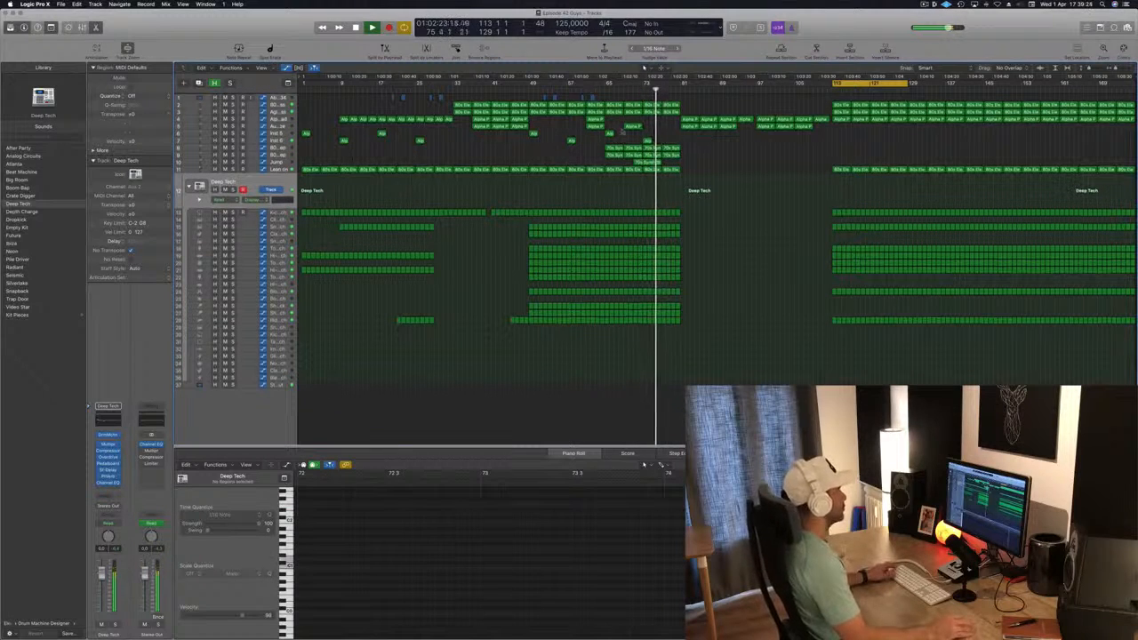
{"action": "left_click", "coordinate": [534, 133]}
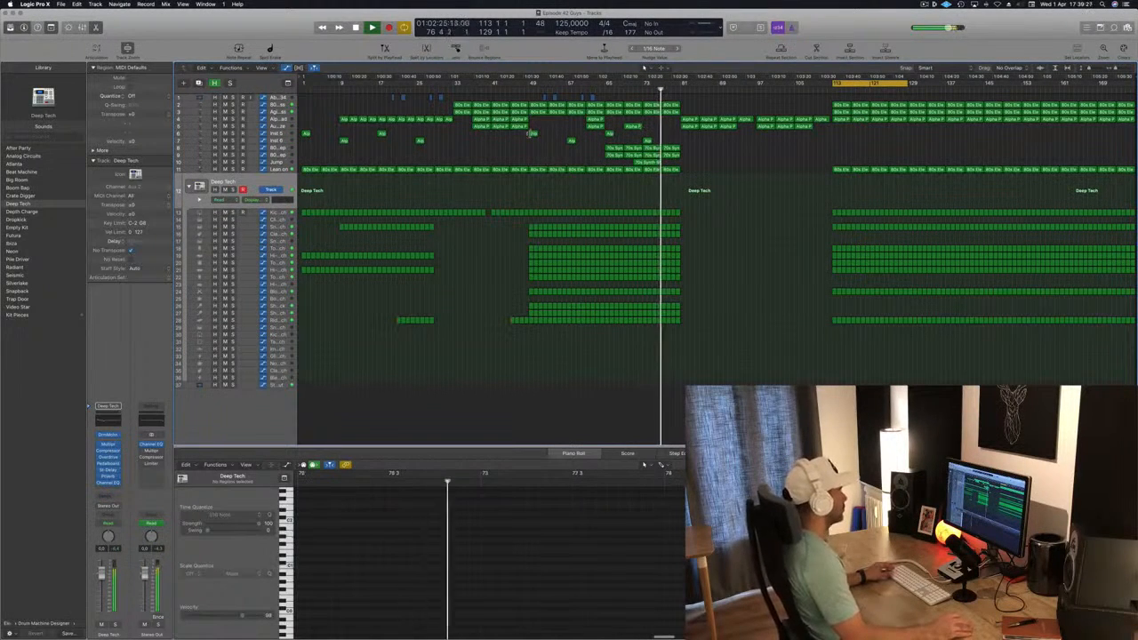
{"action": "left_click", "coordinate": [647, 140]}
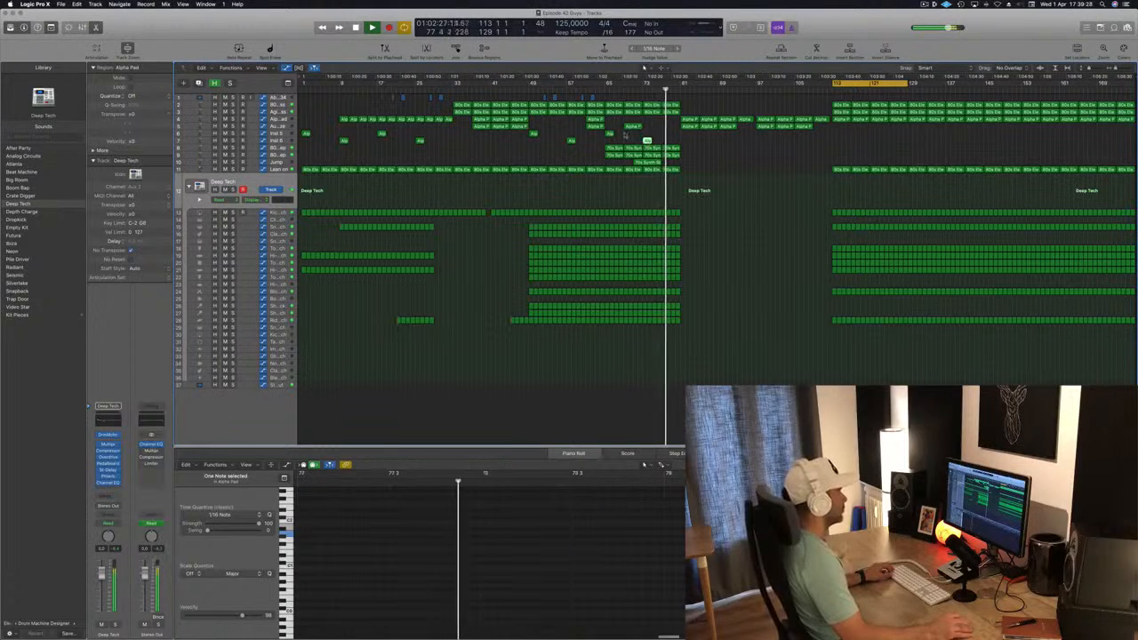
{"action": "left_click_drag", "start_coordinate": [647, 141], "coordinate": [684, 139]}
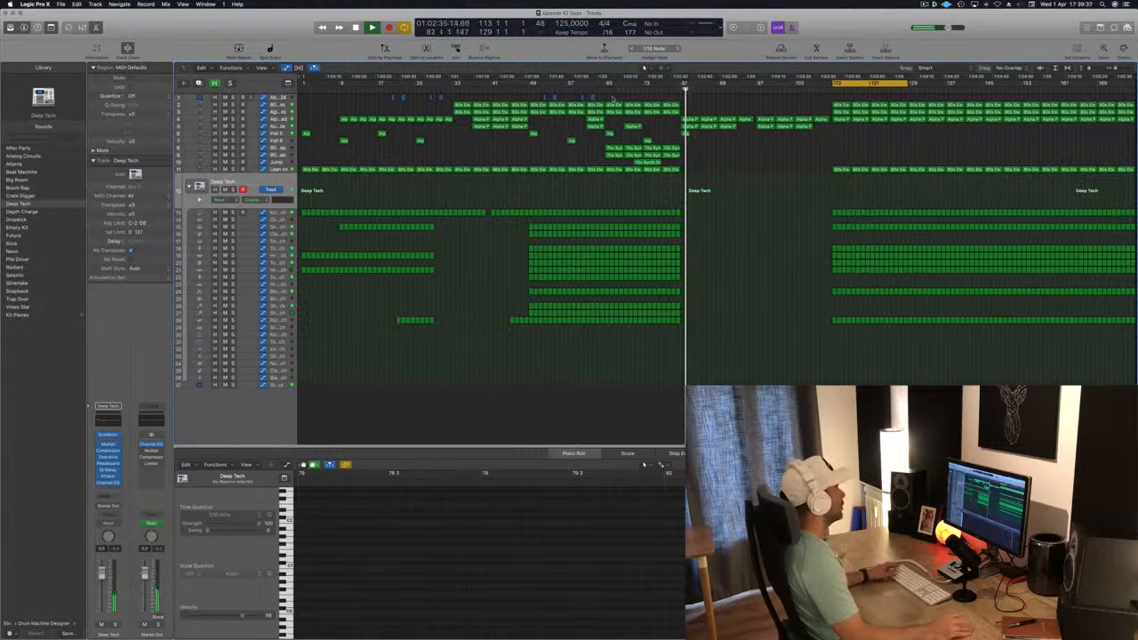
Replay from about bar 63 and shape the filter automation on the Lean on track so it rises up to bar 81
{"action": "left_click", "coordinate": [596, 90]}
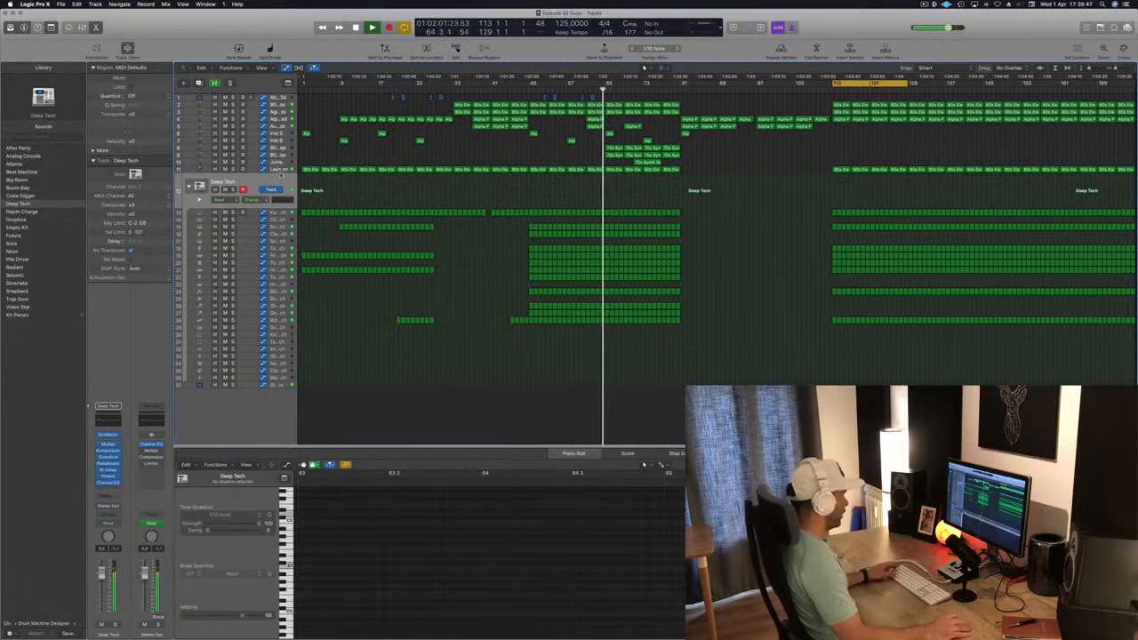
{"action": "left_click", "coordinate": [511, 166]}
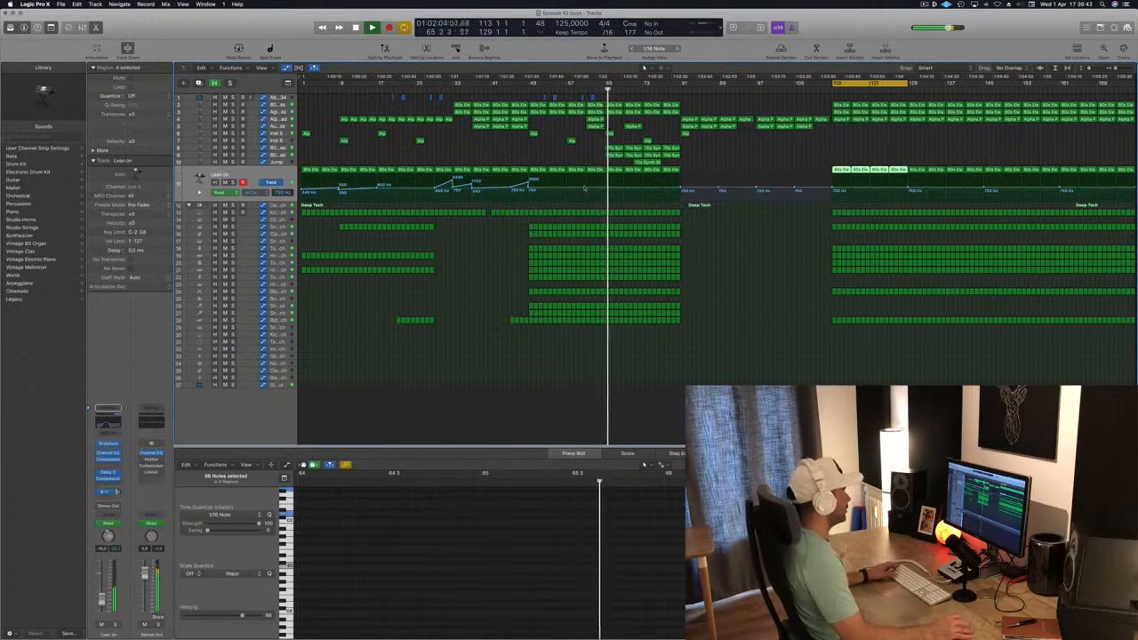
{"action": "left_click", "coordinate": [605, 190]}
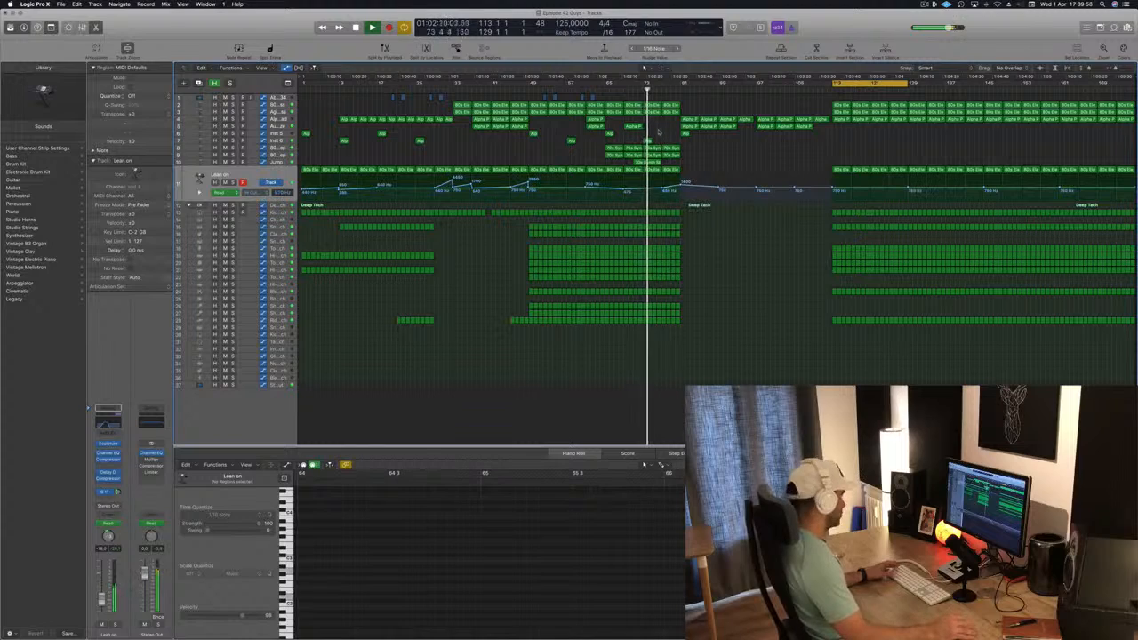
Delete the lower percussion and shaker regions in bars 79 to 81, keeping the upper Deep Tech drum rows, and review the transition
{"action": "scroll", "coordinate": [717, 228], "scroll_direction": "up", "scroll_amount": 7}
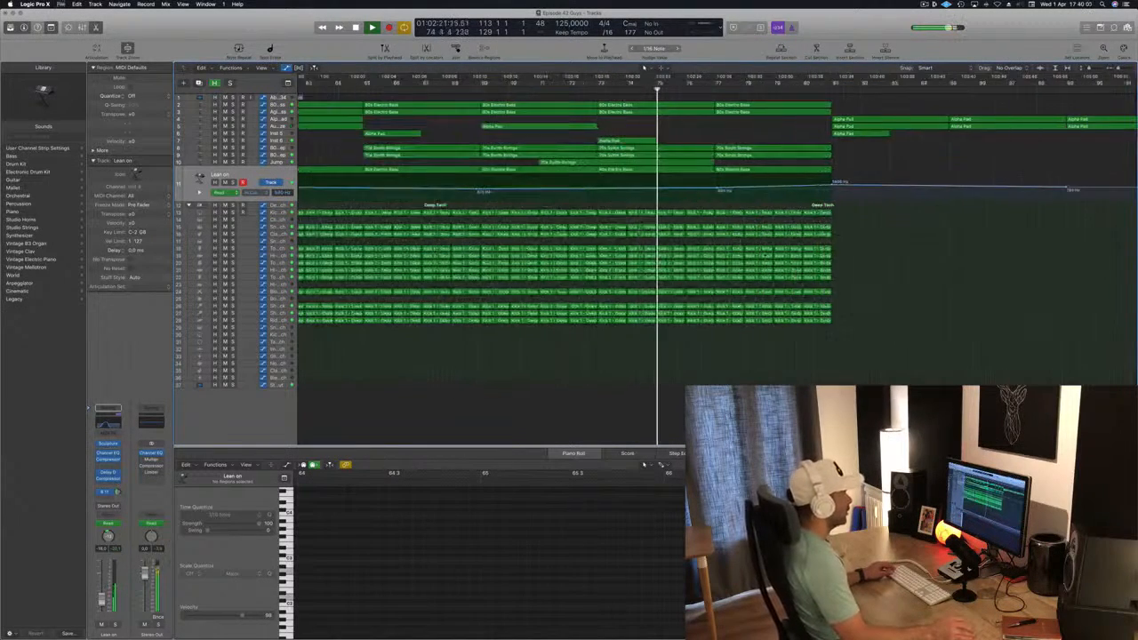
{"action": "scroll", "coordinate": [807, 258], "scroll_direction": "down", "scroll_amount": 2}
{"action": "left_click_drag", "start_coordinate": [859, 264], "coordinate": [782, 328]}
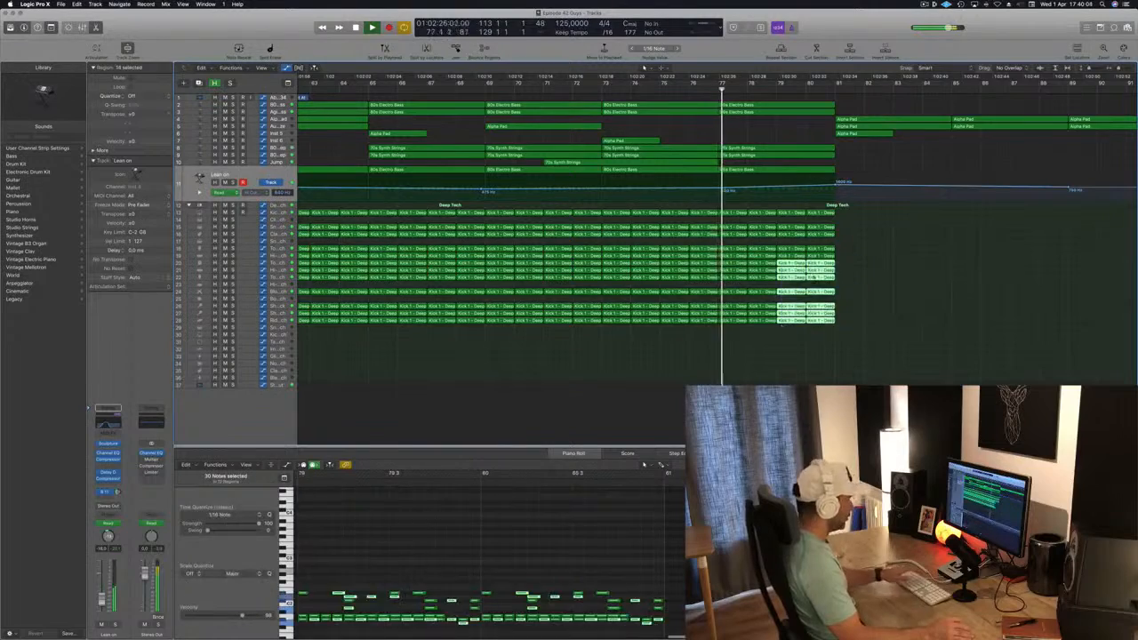
{"action": "key", "text": "Delete"}
{"action": "scroll", "coordinate": [839, 275], "scroll_direction": "down", "scroll_amount": 2}
{"action": "scroll", "coordinate": [839, 275], "scroll_direction": "down", "scroll_amount": 5}
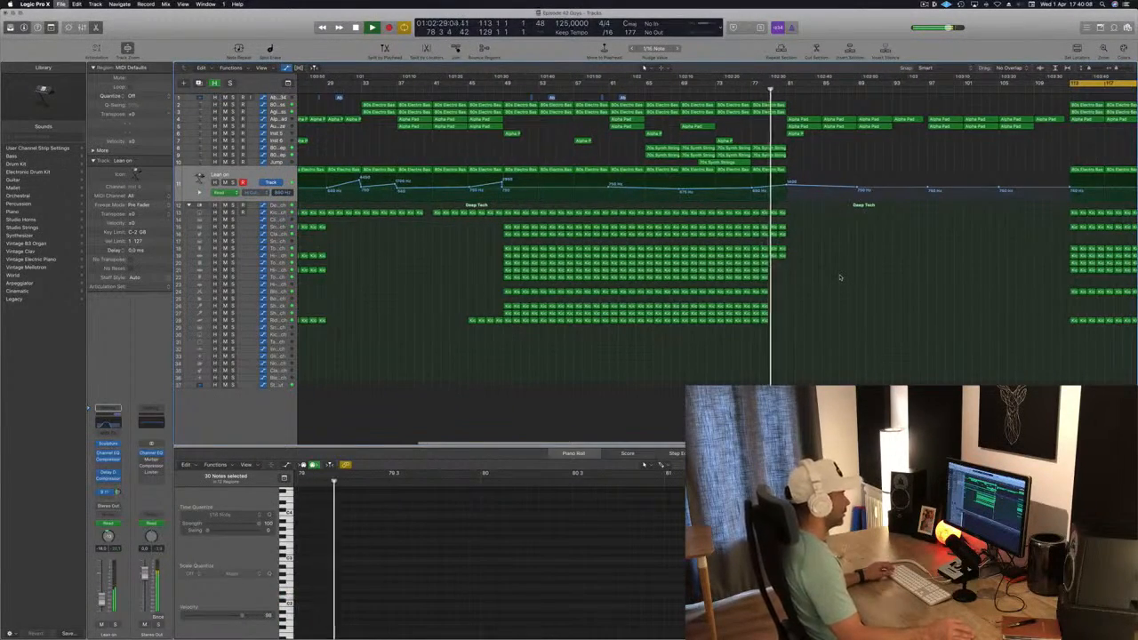
{"action": "scroll", "coordinate": [840, 277], "scroll_direction": "up", "scroll_amount": 4}
{"action": "scroll", "coordinate": [840, 274], "scroll_direction": "down", "scroll_amount": 3}
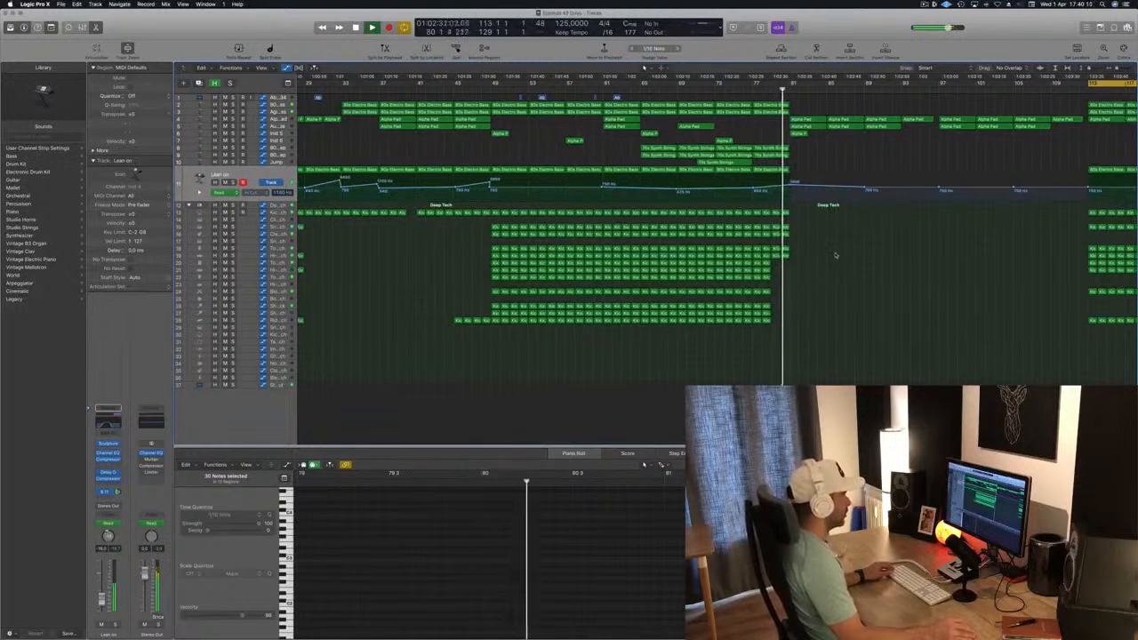
Copy the 70s Synth Strings regions from bars 65 to 81 to bar 81 and replay the transition from about bar 64
{"action": "scroll", "coordinate": [838, 256], "scroll_direction": "down", "scroll_amount": 3}
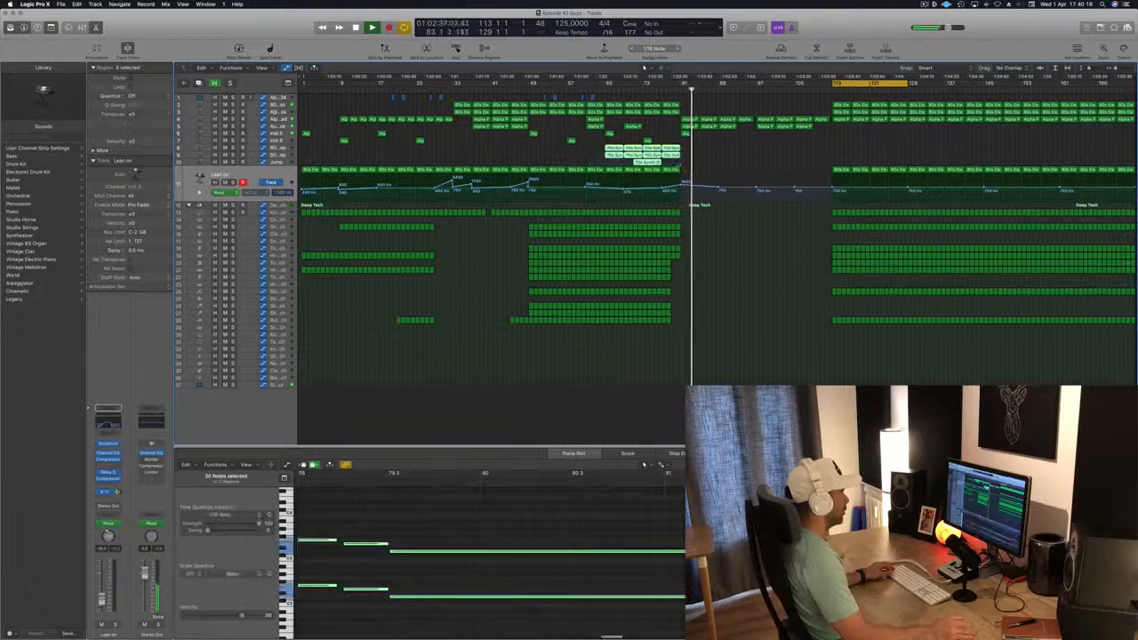
{"action": "left_click_drag", "start_coordinate": [652, 151], "coordinate": [694, 155]}
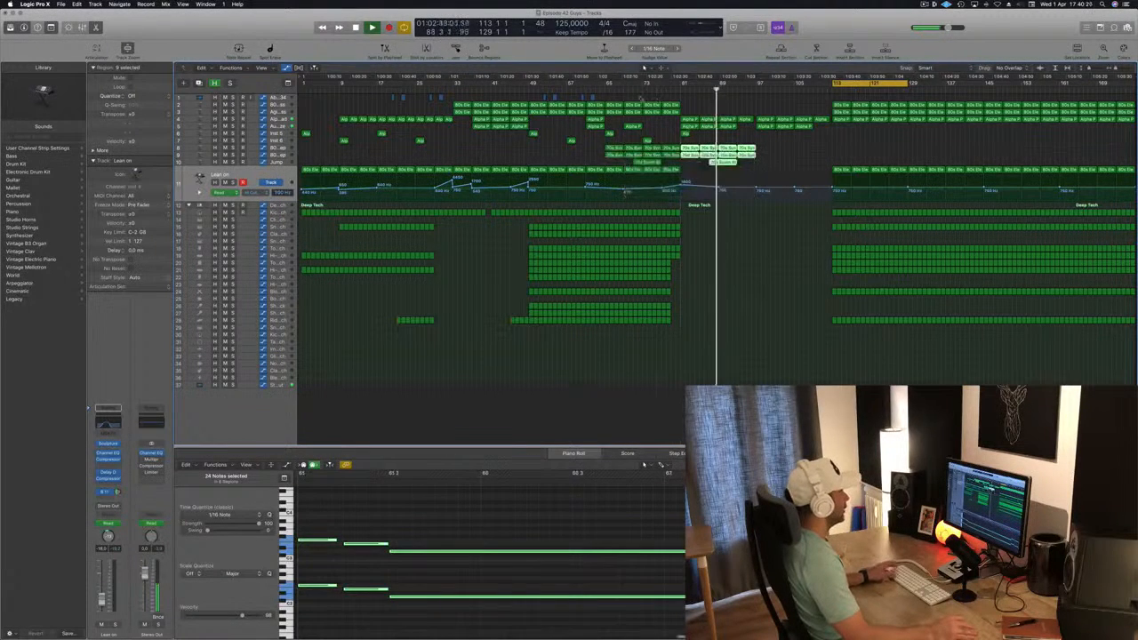
{"action": "key", "text": "space"}
{"action": "key", "text": "space"}
{"action": "left_click", "coordinate": [601, 88]}
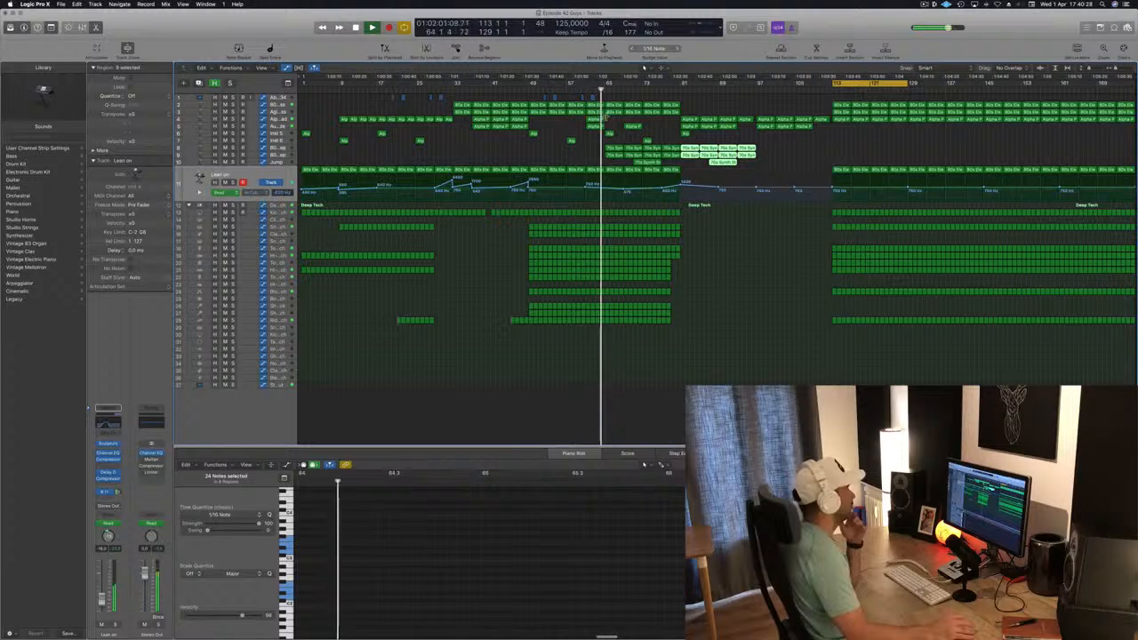
{"action": "left_click", "coordinate": [554, 157]}
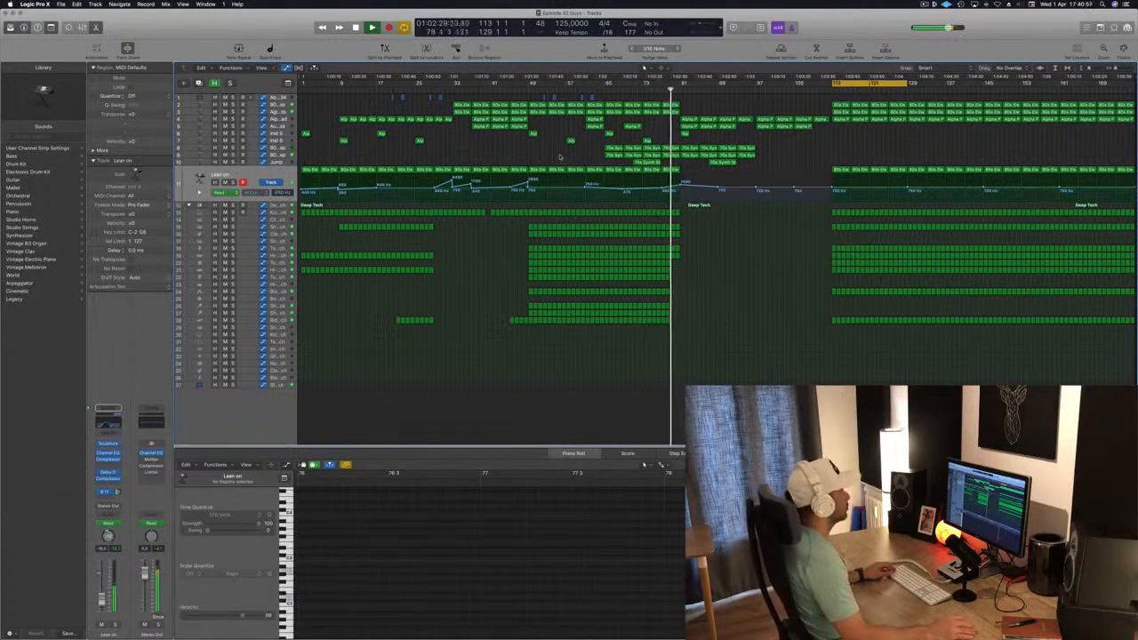
Copy the four Lean on regions and their filter automation from bars 65 to 81 to bars 97 to 113
{"action": "scroll", "coordinate": [673, 159], "scroll_direction": "up", "scroll_amount": 5}
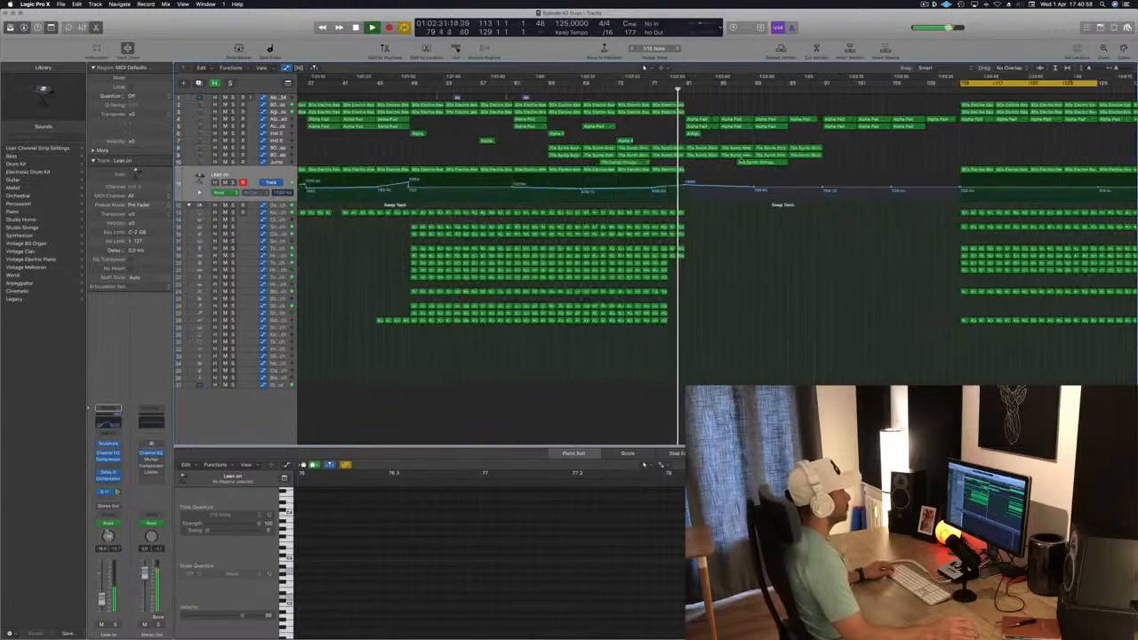
{"action": "scroll", "coordinate": [736, 160], "scroll_direction": "down", "scroll_amount": 3}
{"action": "scroll", "coordinate": [679, 150], "scroll_direction": "down", "scroll_amount": 3}
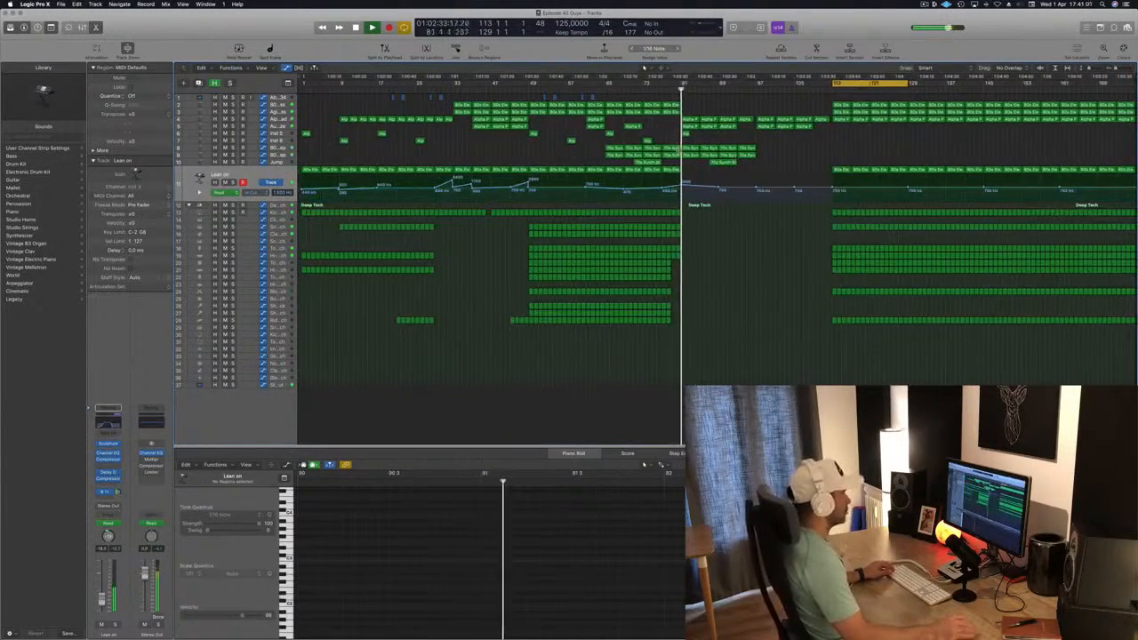
{"action": "scroll", "coordinate": [679, 150], "scroll_direction": "down", "scroll_amount": 2}
{"action": "scroll", "coordinate": [724, 143], "scroll_direction": "up", "scroll_amount": 1}
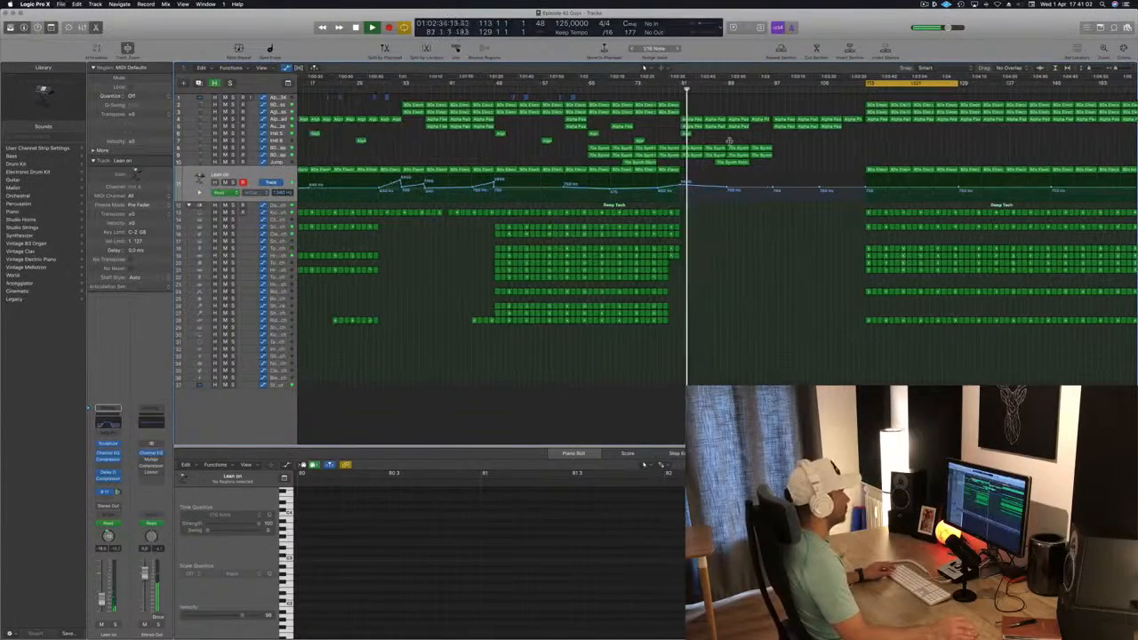
{"action": "scroll", "coordinate": [729, 144], "scroll_direction": "down", "scroll_amount": 1}
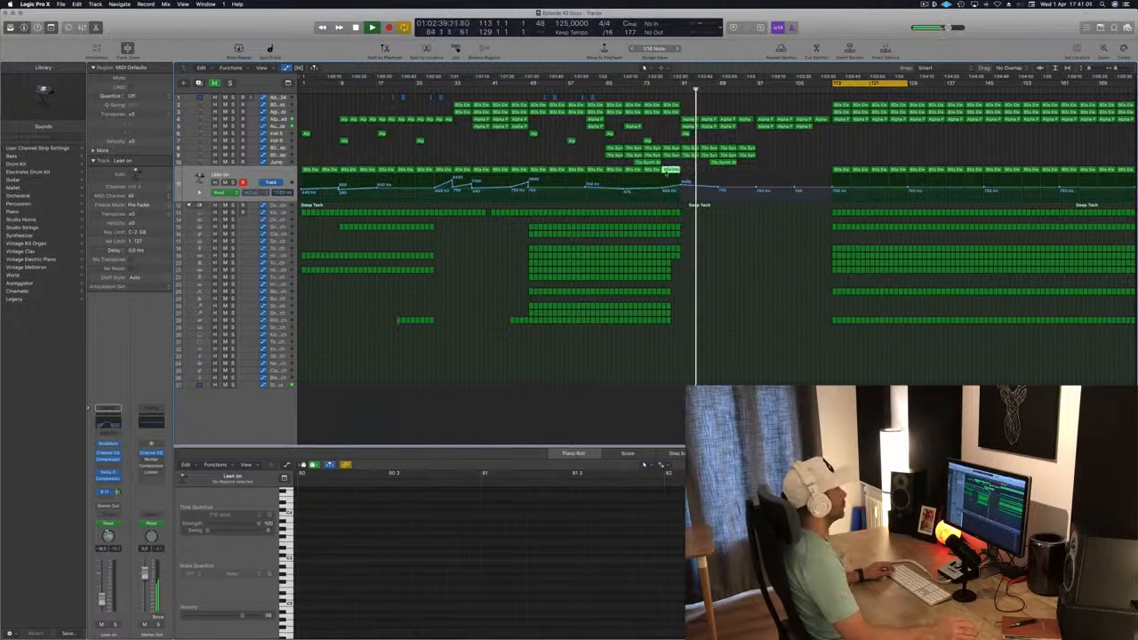
{"action": "left_click_drag", "start_coordinate": [607, 177], "coordinate": [764, 180]}
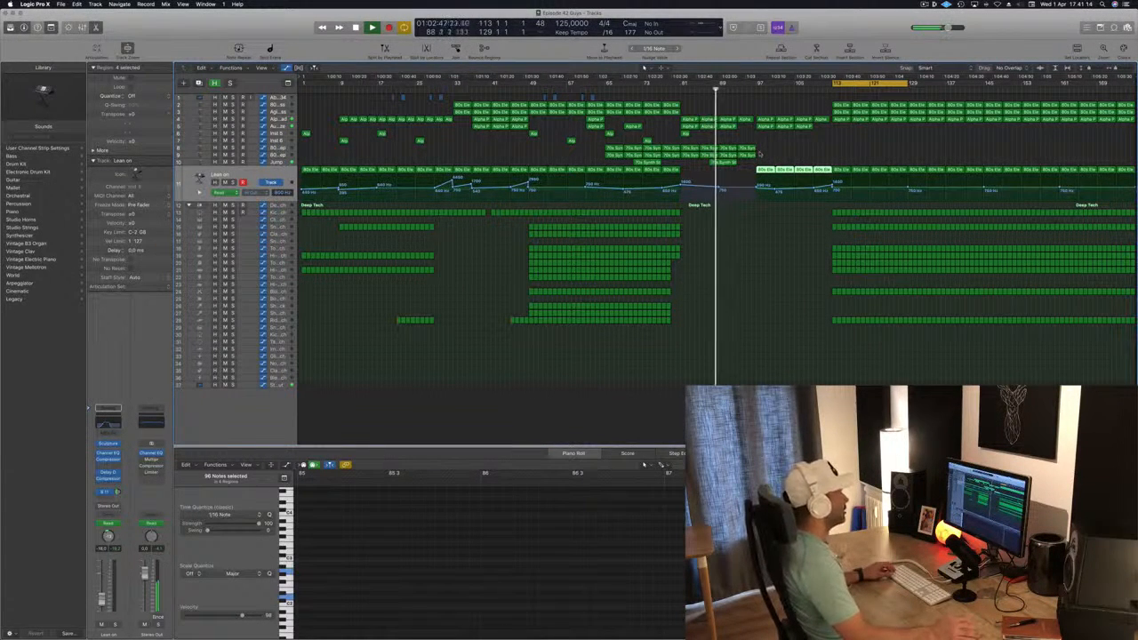
Copy the 70s Synth Strings regions to bar 113 so they cover bars 113 to 129, and clear the selection
{"action": "left_click_drag", "start_coordinate": [762, 144], "coordinate": [843, 153]}
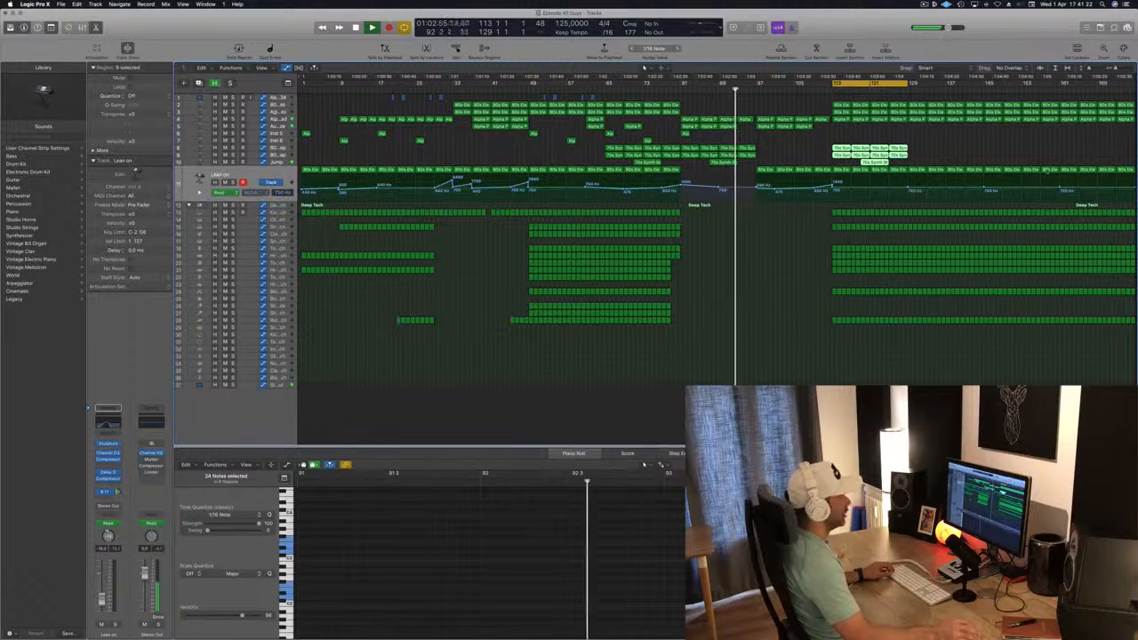
{"action": "left_click_drag", "start_coordinate": [1134, 81], "coordinate": [1136, 81]}
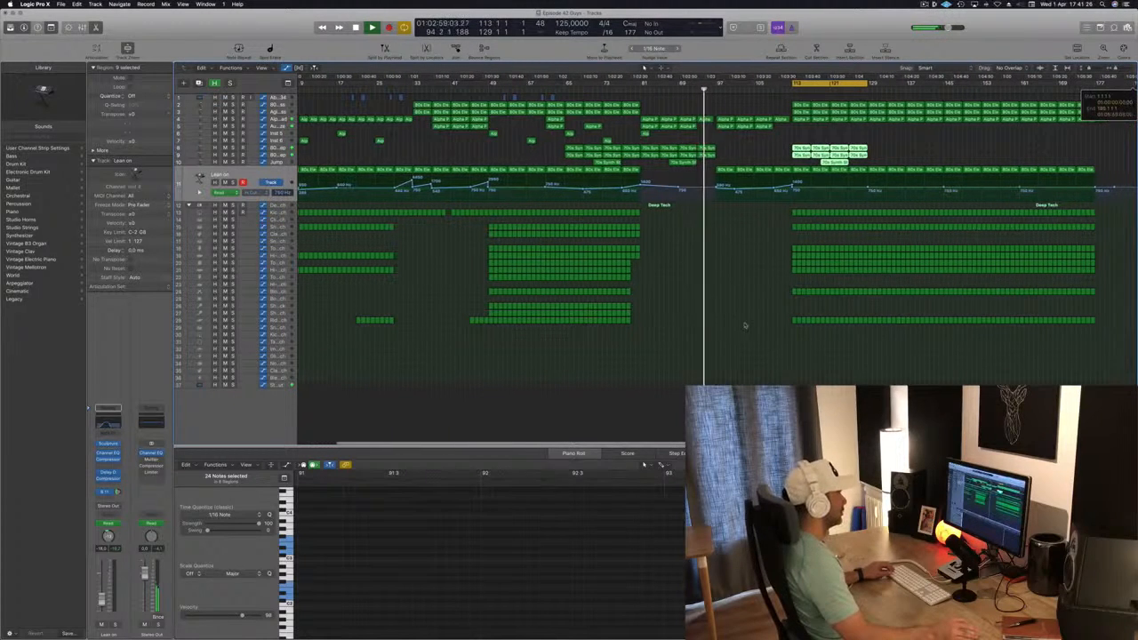
{"action": "left_click", "coordinate": [640, 398]}
Copy the four Deep Tech percussion rows missing from the final section from bar 49 to bar 113
{"action": "scroll", "coordinate": [702, 374], "scroll_direction": "up", "scroll_amount": 1}
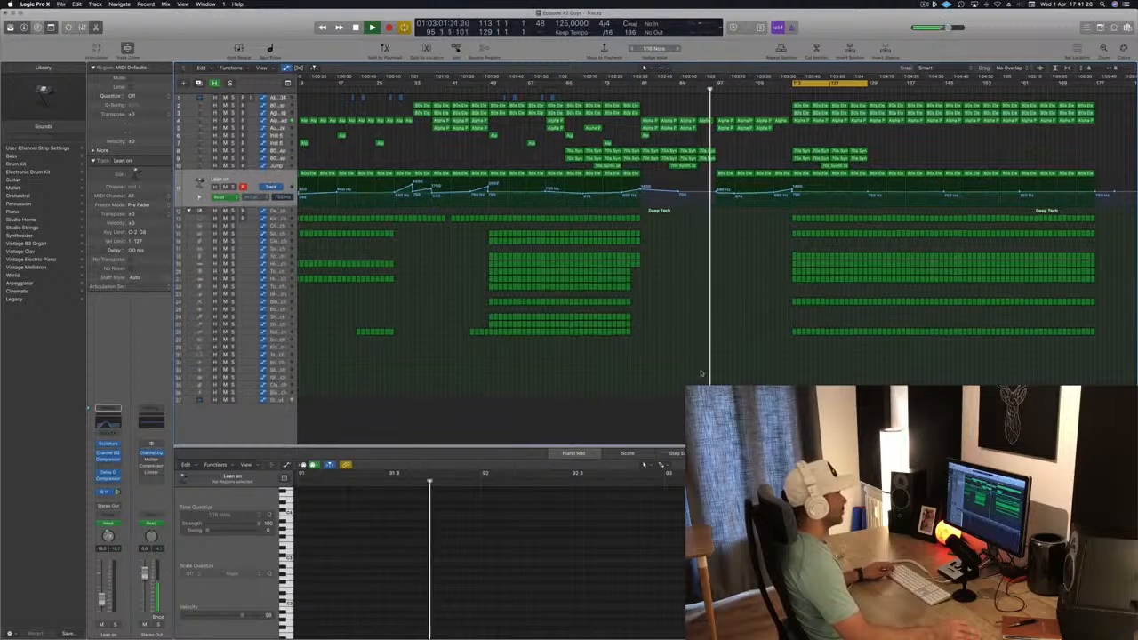
{"action": "left_click_drag", "start_coordinate": [652, 242], "coordinate": [794, 241]}
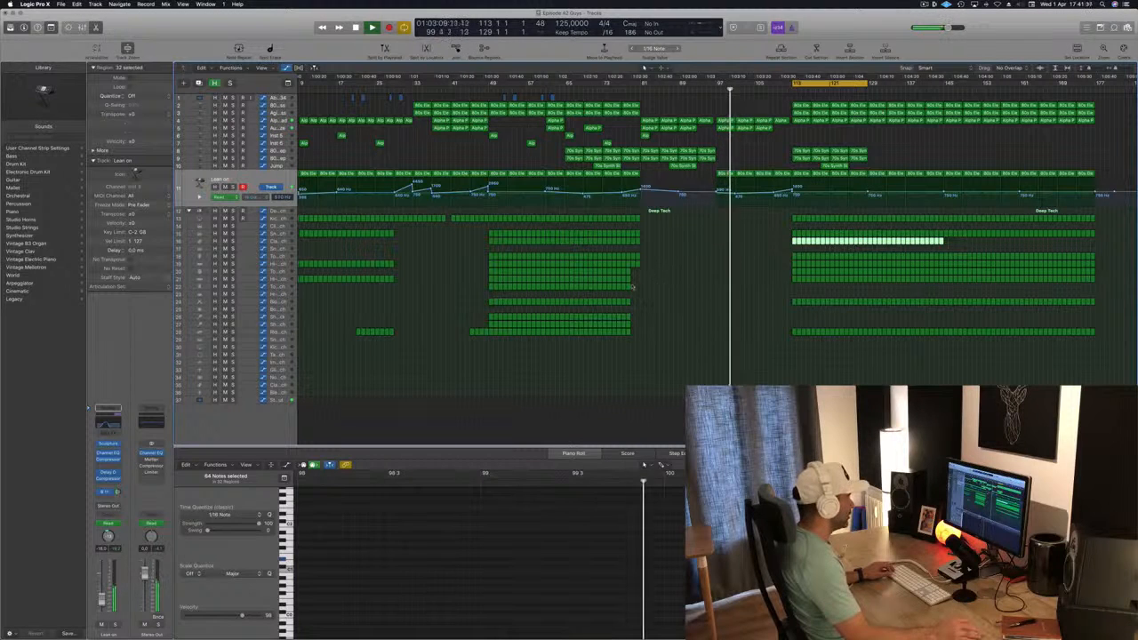
{"action": "left_click", "coordinate": [614, 287]}
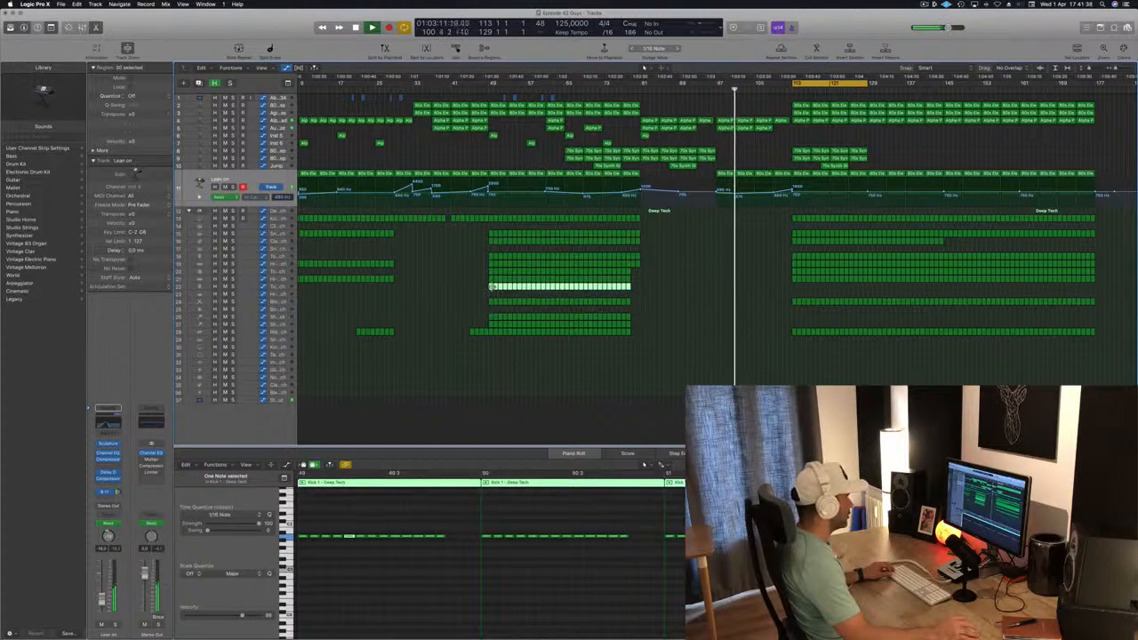
{"action": "left_click_drag", "start_coordinate": [539, 289], "coordinate": [794, 292]}
{"action": "left_click_drag", "start_coordinate": [684, 313], "coordinate": [749, 293]}
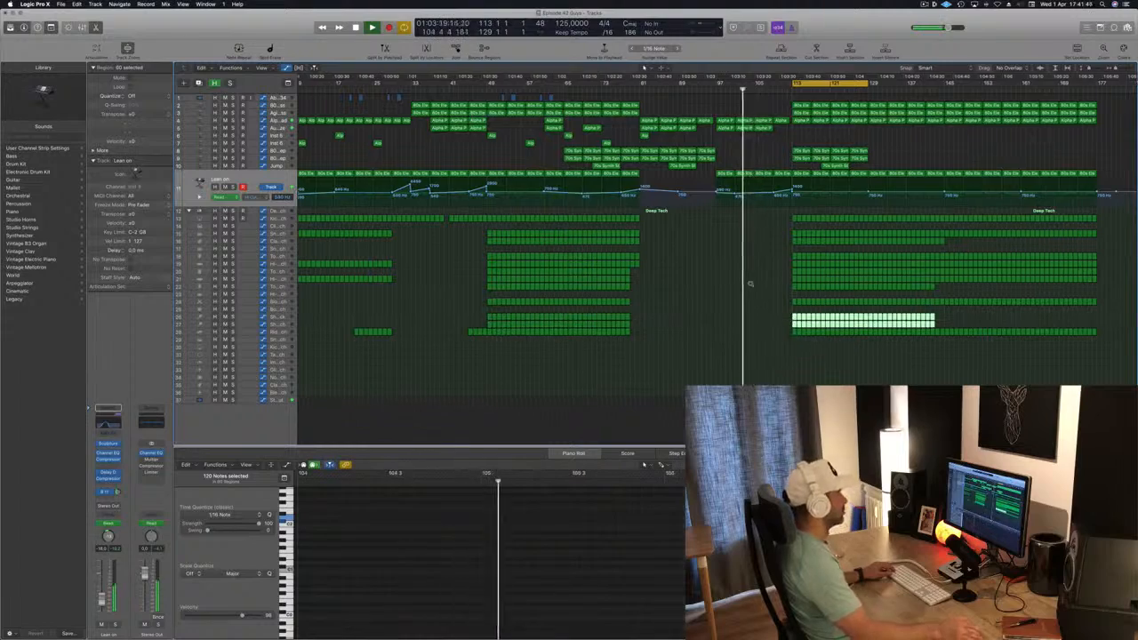
Replay from bar 97 and briefly solo the Aurora Haze track to check its part in the breakdown
{"action": "scroll", "coordinate": [771, 218], "scroll_direction": "up", "scroll_amount": 5}
{"action": "scroll", "coordinate": [683, 112], "scroll_direction": "down", "scroll_amount": 4}
{"action": "scroll", "coordinate": [680, 110], "scroll_direction": "down", "scroll_amount": 3}
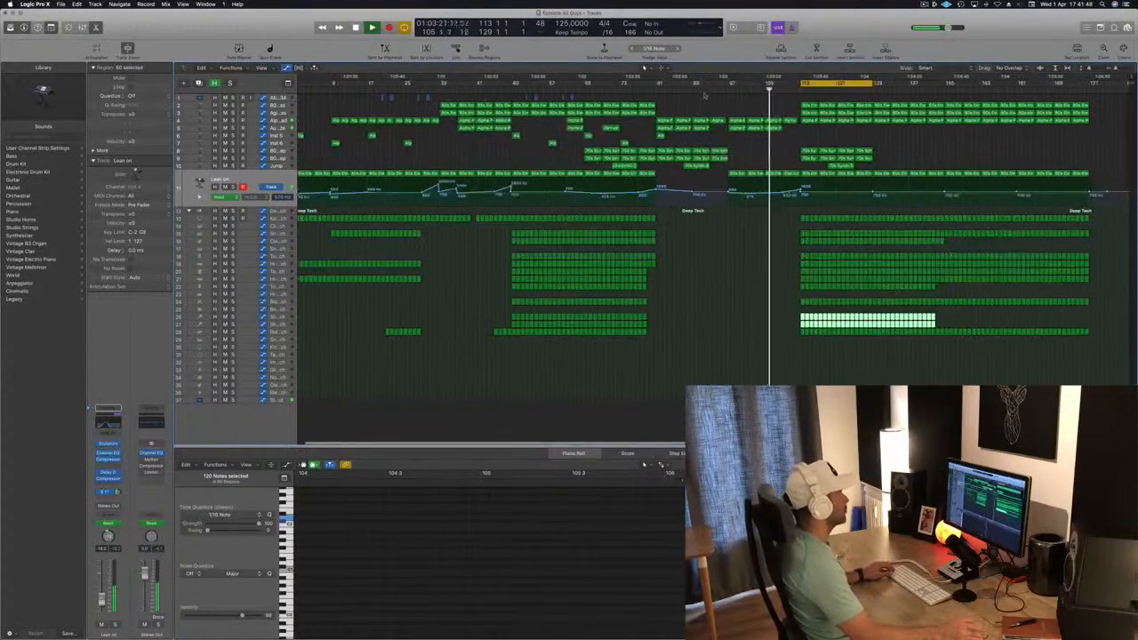
{"action": "left_click", "coordinate": [721, 89]}
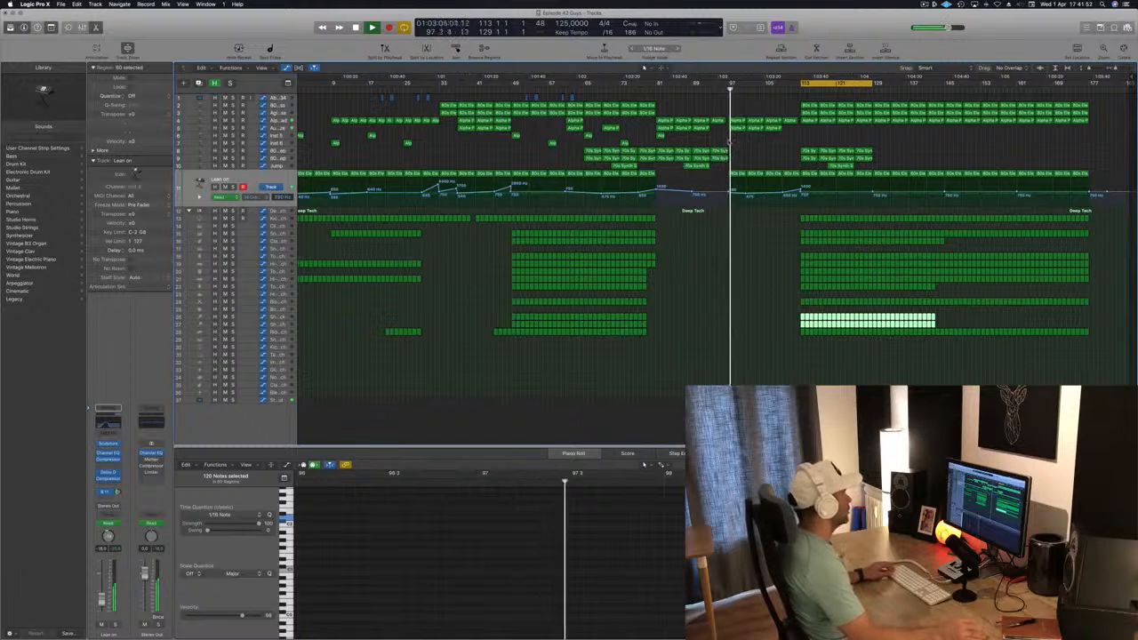
{"action": "left_click", "coordinate": [275, 131]}
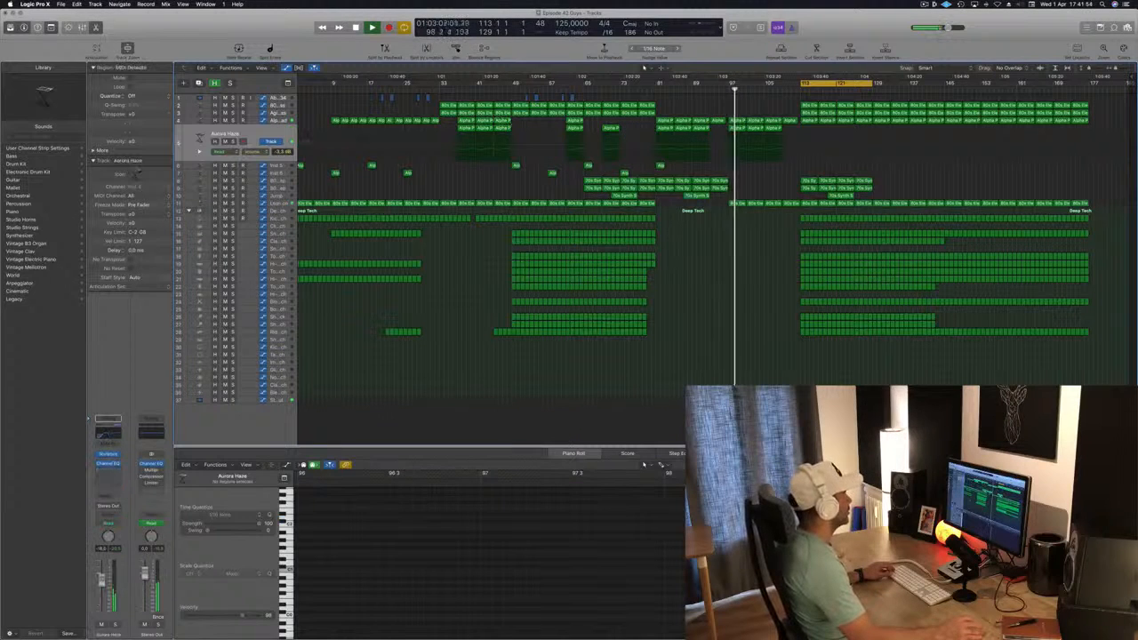
{"action": "left_click", "coordinate": [232, 141]}
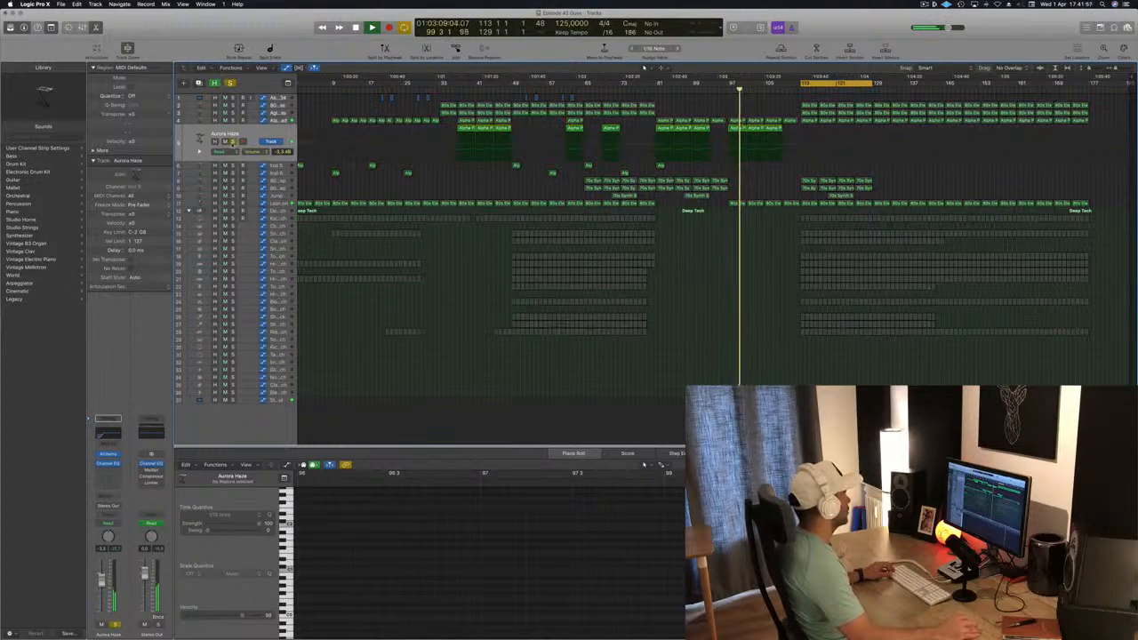
{"action": "left_click", "coordinate": [232, 141]}
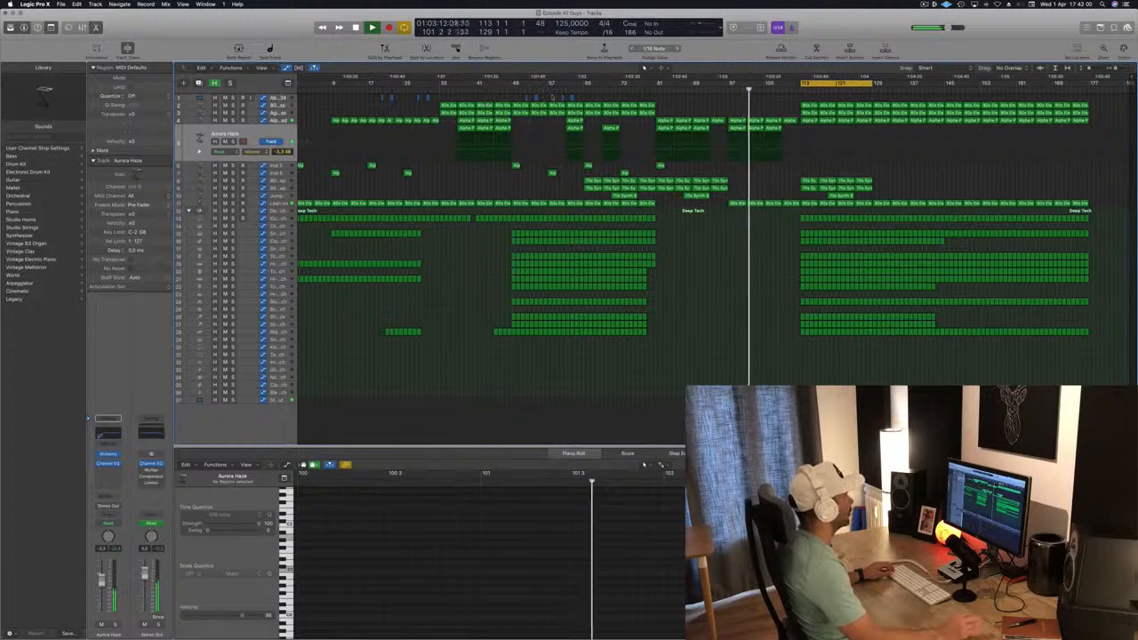
Add an 80s Electro Bass region at bar 109 on both tracks 2 and 3, ahead of the final section
{"action": "scroll", "coordinate": [799, 106], "scroll_direction": "up", "scroll_amount": 2}
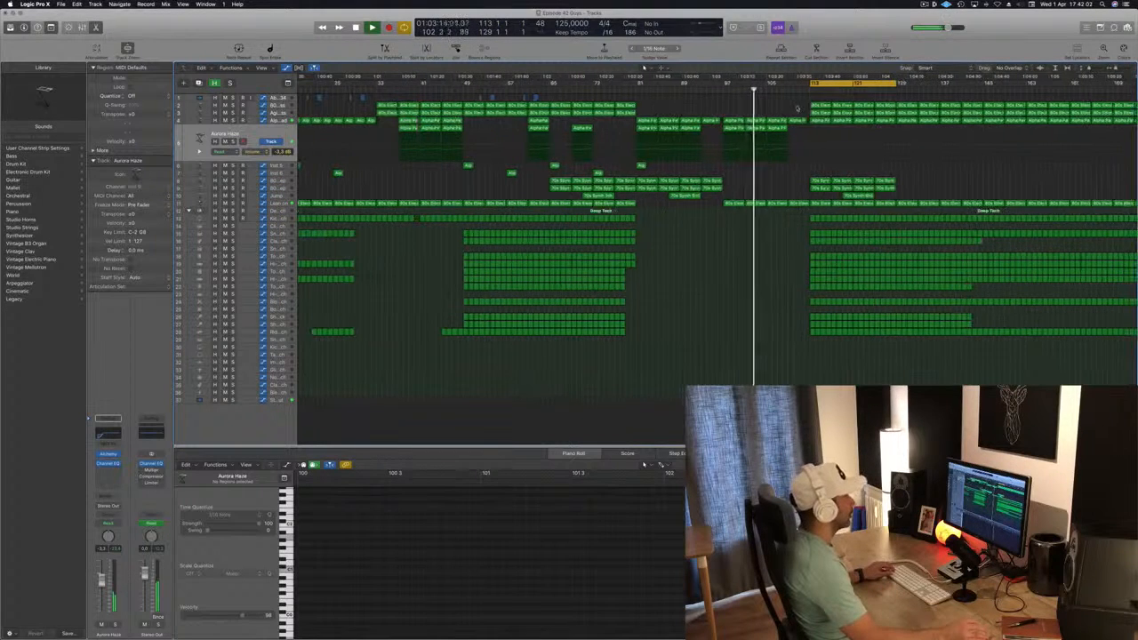
{"action": "mouse_move", "coordinate": [803, 104]}
{"action": "left_mouse_down"}
{"action": "mouse_move", "coordinate": [823, 114]}
{"action": "mouse_move", "coordinate": [801, 108]}
{"action": "left_mouse_up"}
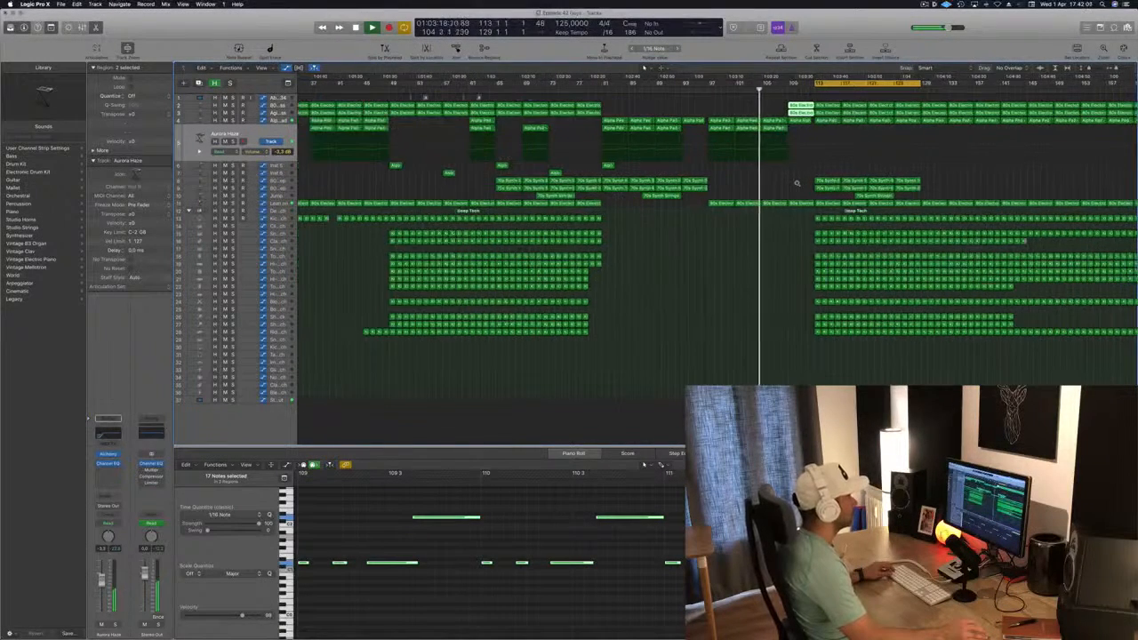
{"action": "scroll", "coordinate": [794, 185], "scroll_direction": "down", "scroll_amount": 2}
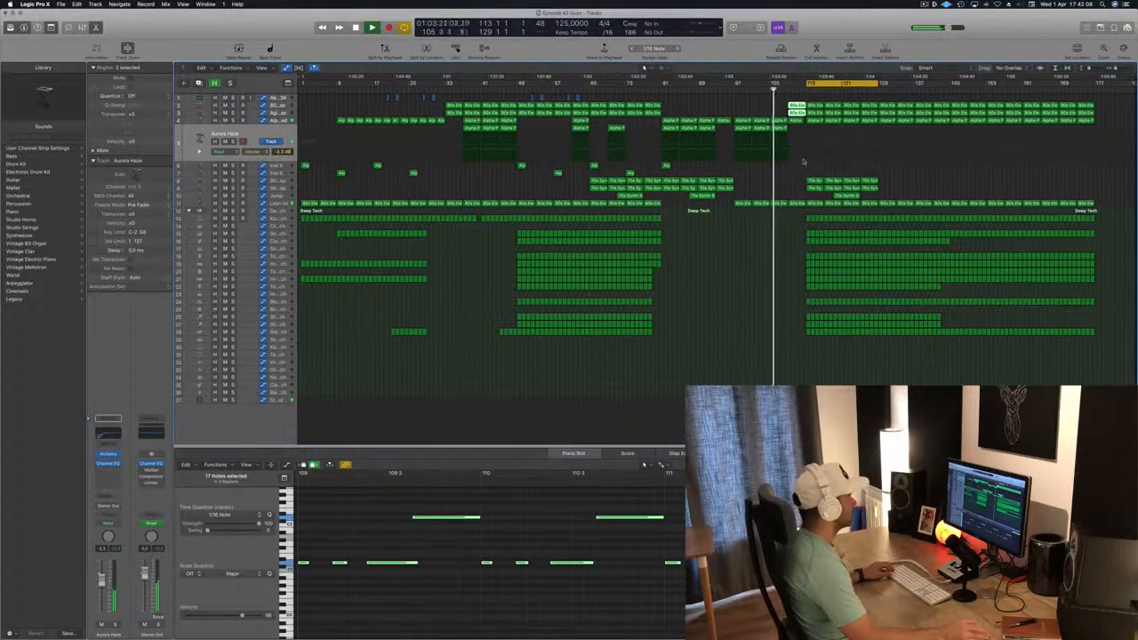
Show the Alpha Pad automation, save the project, and delete the track 3 bass region at bar 109
{"action": "left_click", "coordinate": [272, 122]}
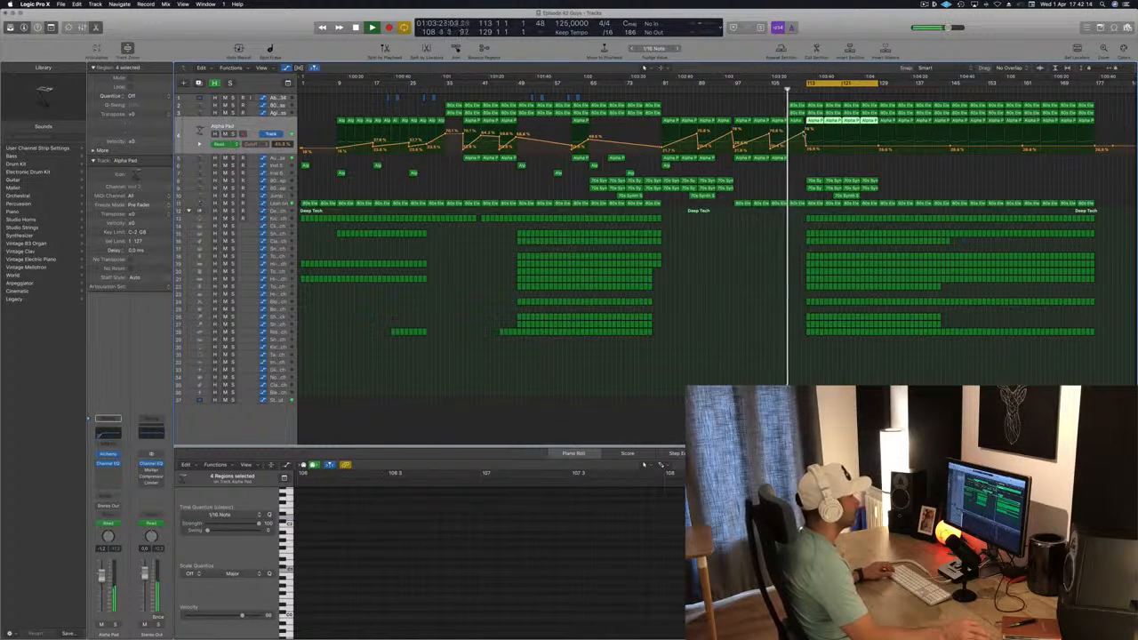
{"action": "key", "text": "super+Right"}
{"action": "key", "text": "super+Right"}
{"action": "key", "text": "super+s"}
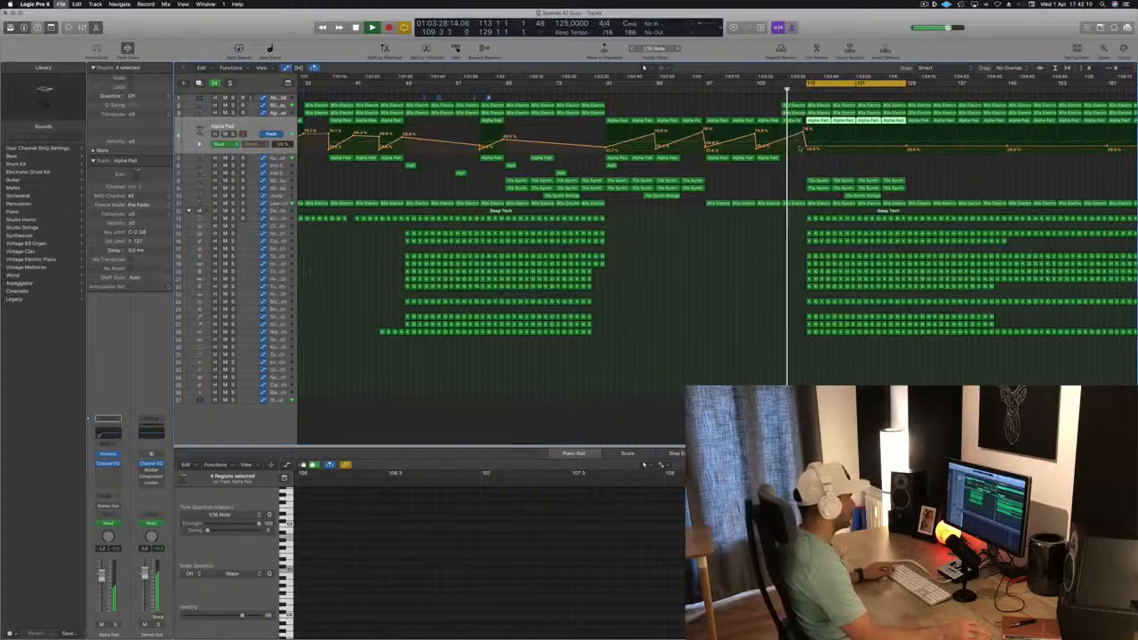
{"action": "key", "text": "super+Left"}
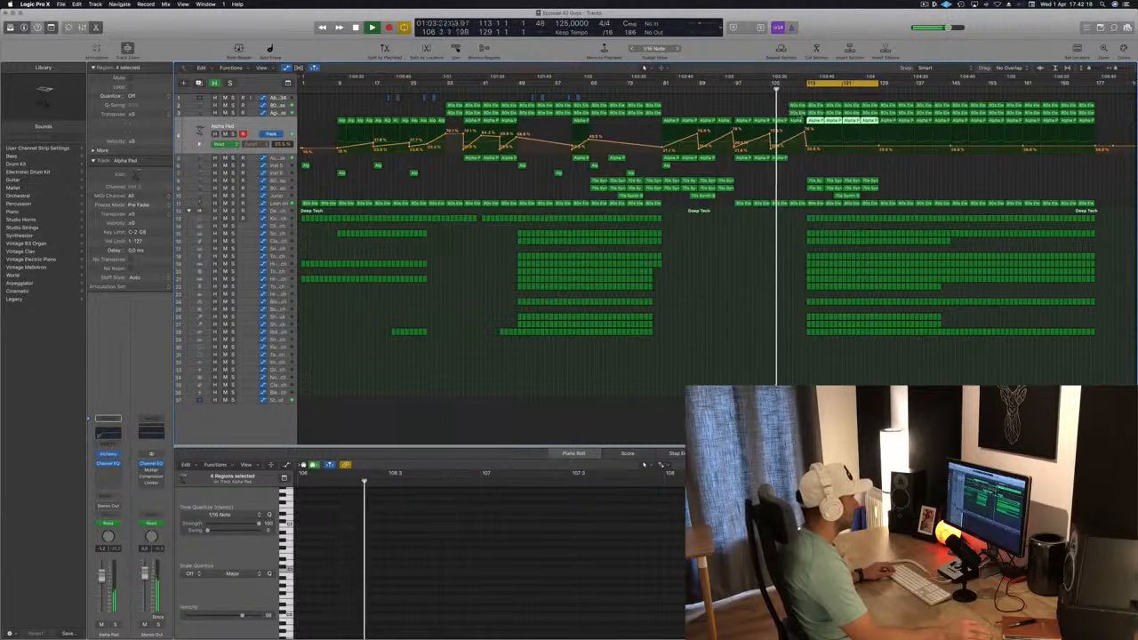
{"action": "left_click", "coordinate": [801, 114]}
{"action": "key", "text": "Delete"}
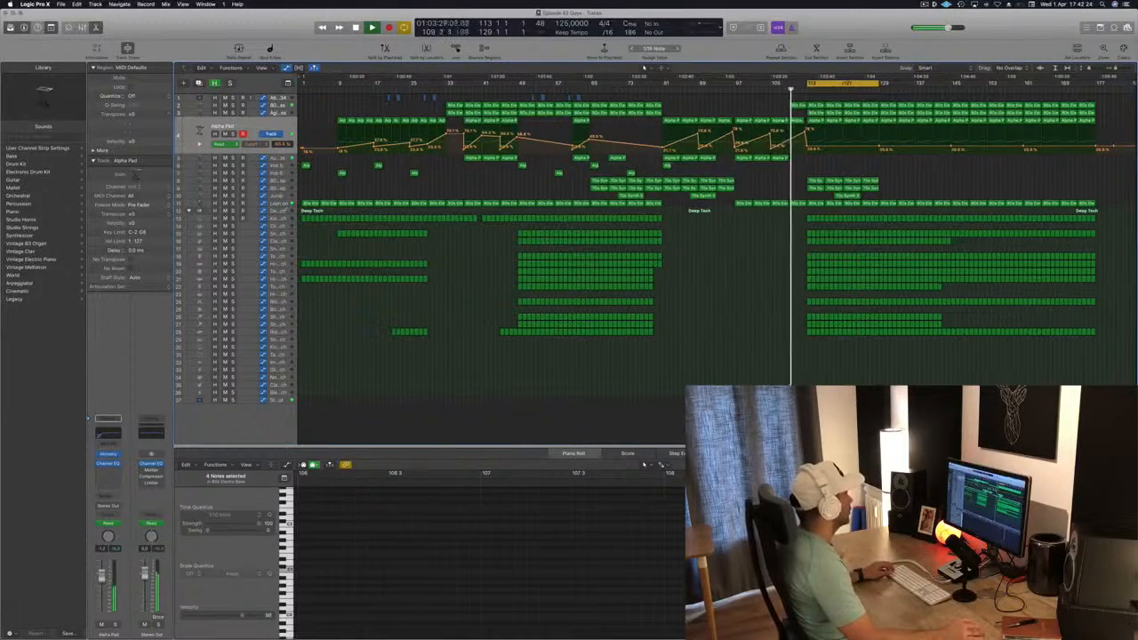
Display the Lean on filter automation and check the transition into bar 113 during playback
{"action": "left_click", "coordinate": [280, 204]}
{"action": "scroll", "coordinate": [810, 207], "scroll_direction": "up", "scroll_amount": 10}
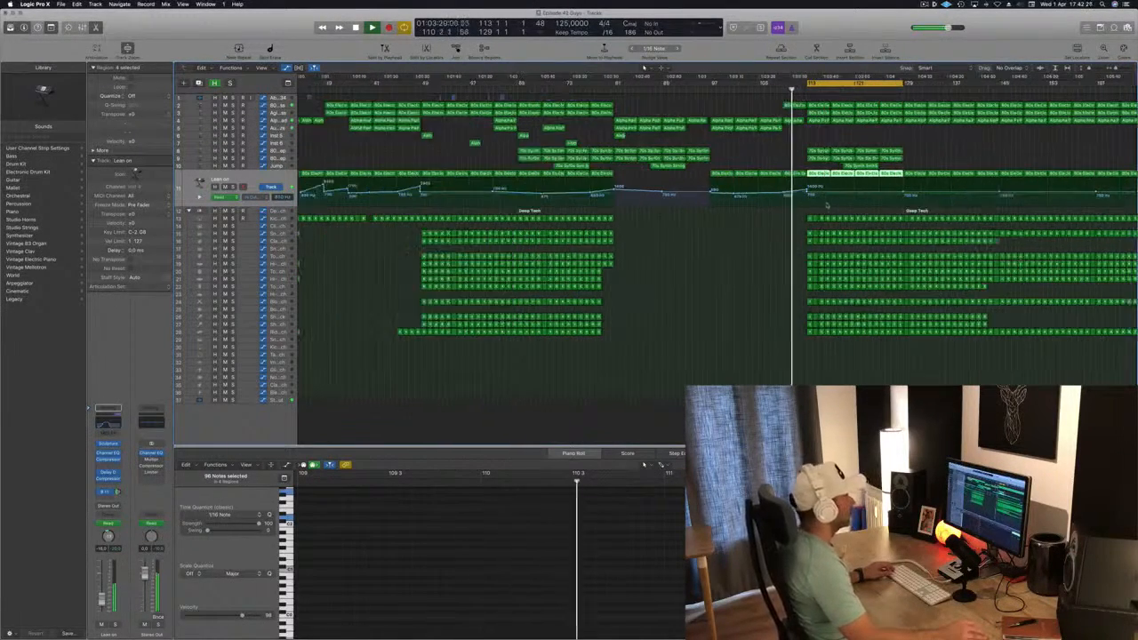
{"action": "scroll", "coordinate": [805, 138], "scroll_direction": "down", "scroll_amount": 3}
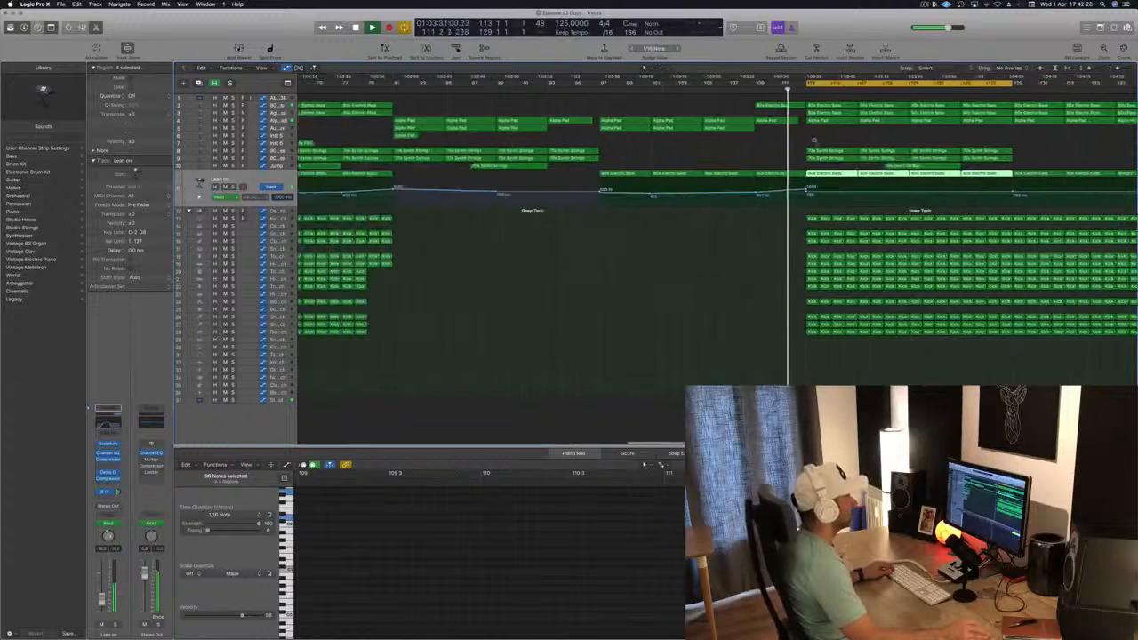
{"action": "scroll", "coordinate": [815, 142], "scroll_direction": "down", "scroll_amount": 6}
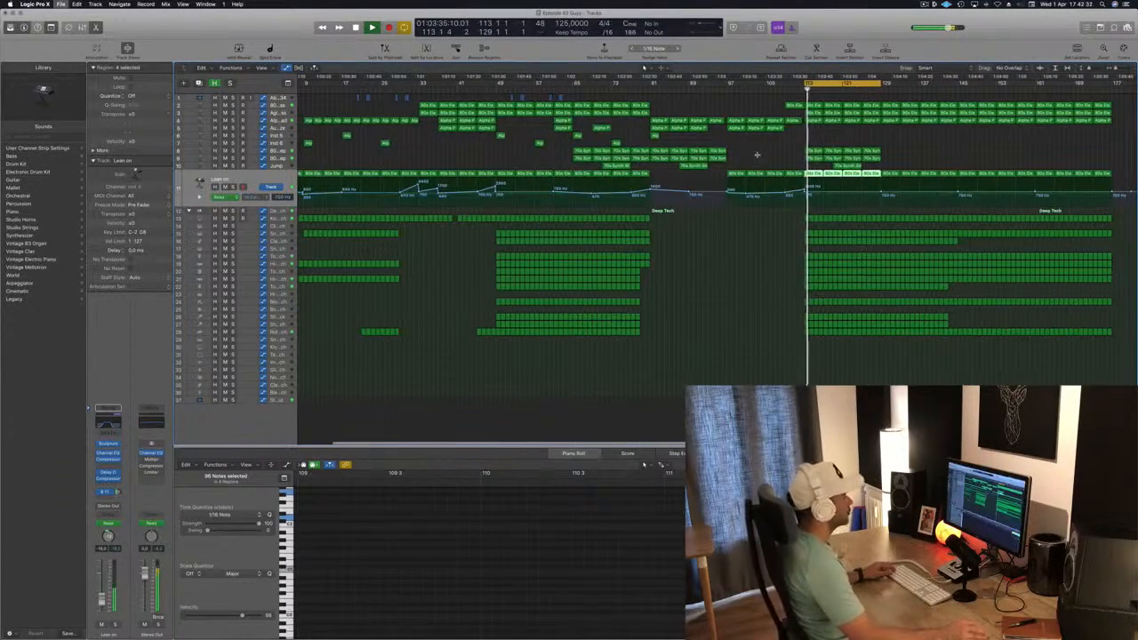
{"action": "scroll", "coordinate": [758, 155], "scroll_direction": "down", "scroll_amount": 1}
{"action": "left_click", "coordinate": [772, 155]}
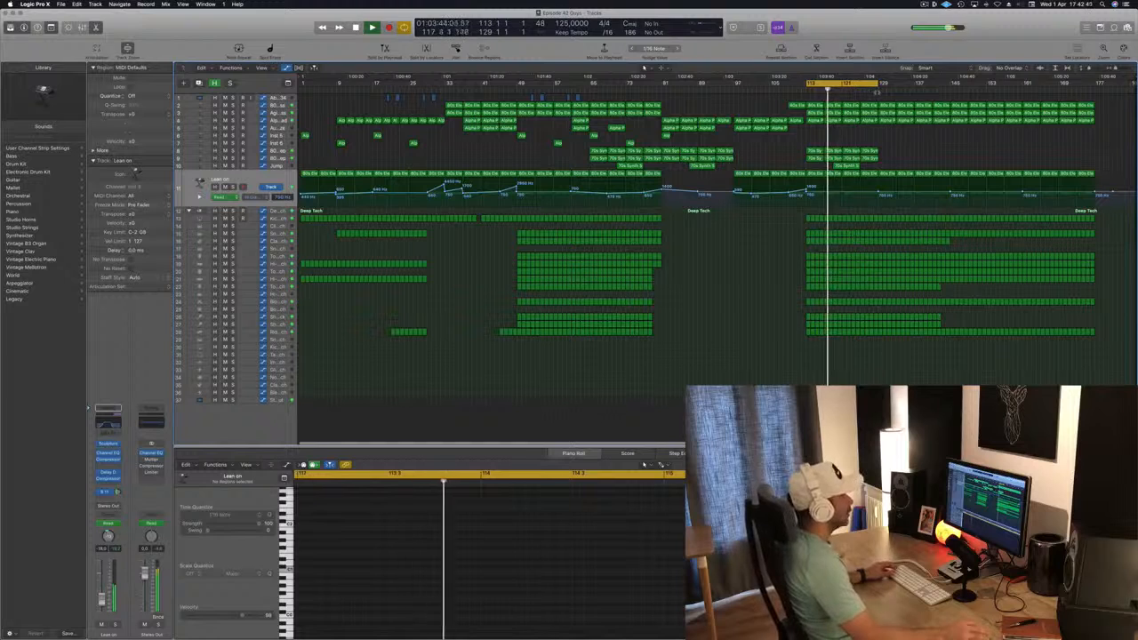
Move the cycle to bars 129 to 145 and delete the bass regions on tracks 2 and 3 from bar 145 onward
{"action": "left_click", "coordinate": [865, 90]}
{"action": "left_click_drag", "start_coordinate": [866, 86], "coordinate": [929, 86]}
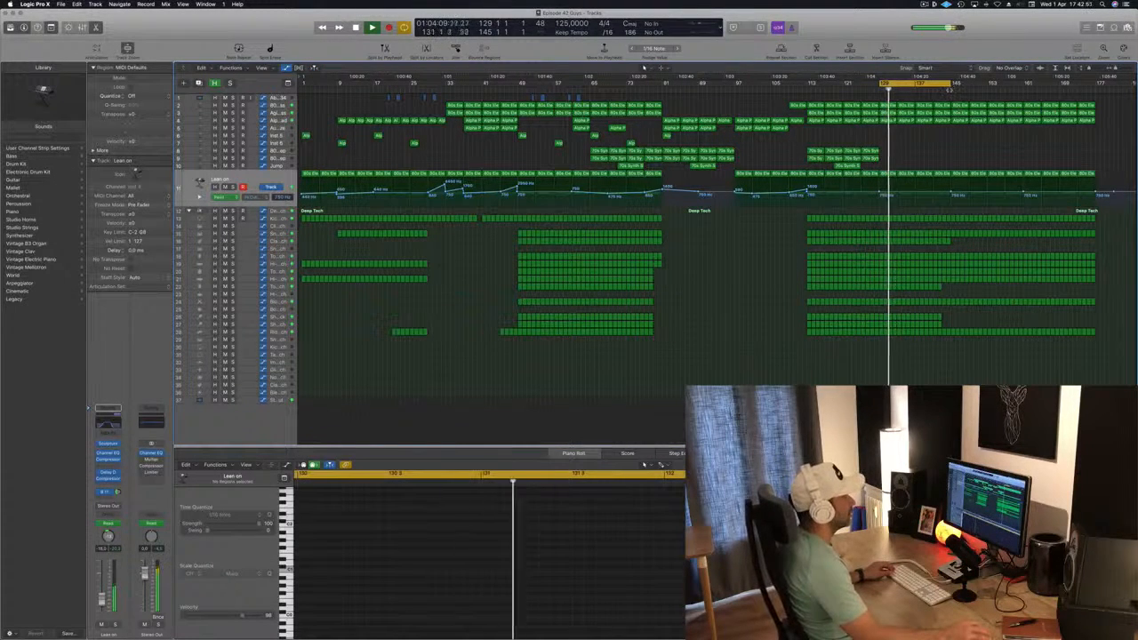
{"action": "left_click_drag", "start_coordinate": [954, 99], "coordinate": [1023, 117]}
{"action": "key", "text": "Delete"}
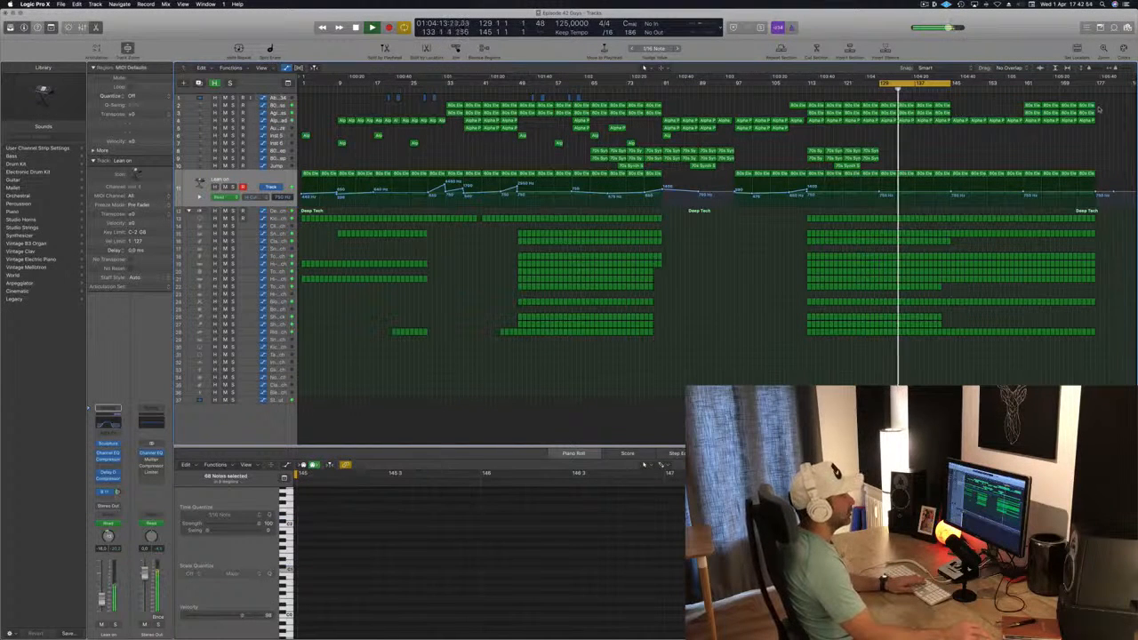
{"action": "left_click_drag", "start_coordinate": [1098, 109], "coordinate": [1037, 113]}
{"action": "key", "text": "Delete"}
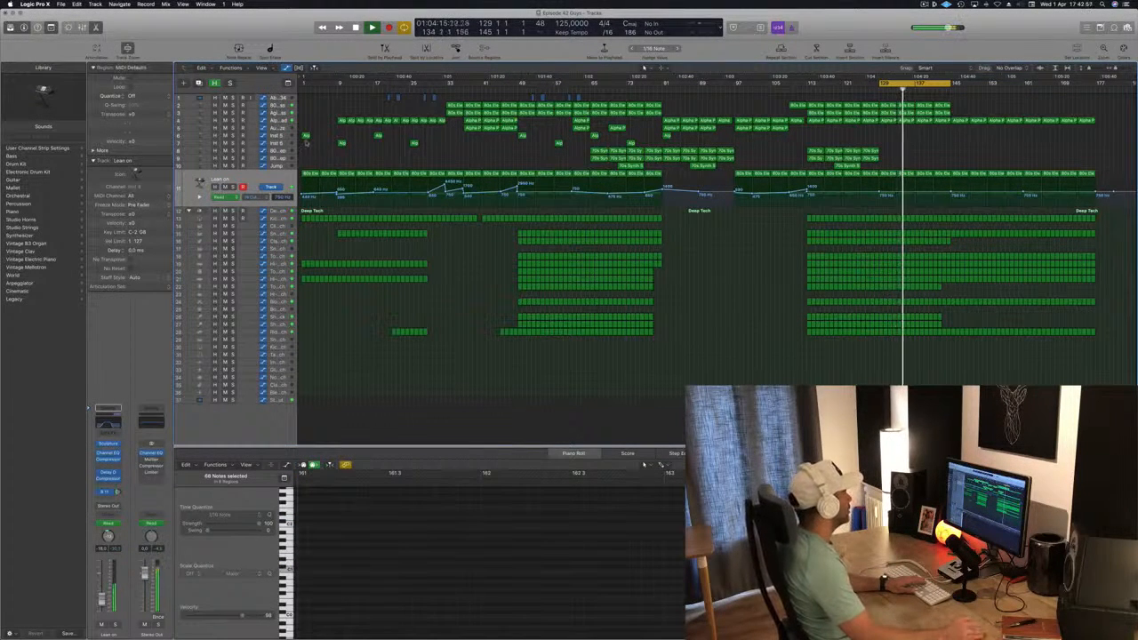
Show the Alpha Pad cutoff automation, audition it from bar 113, and raise the cutoff point near bar 129
{"action": "left_click", "coordinate": [280, 122]}
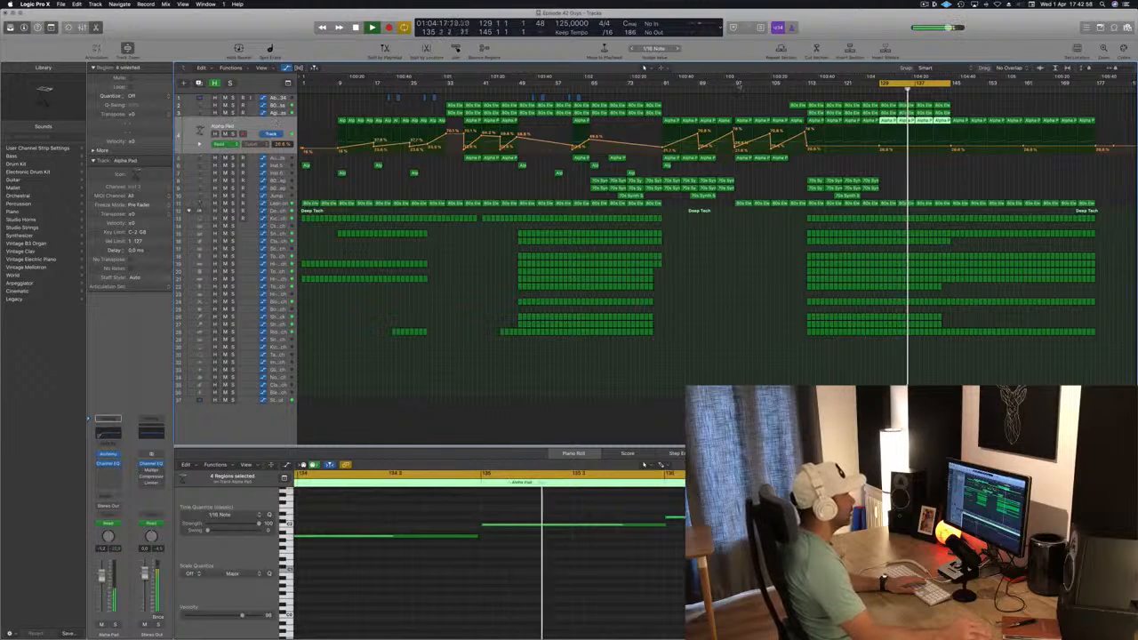
{"action": "left_click", "coordinate": [806, 90]}
{"action": "left_click_drag", "start_coordinate": [879, 145], "coordinate": [879, 140]}
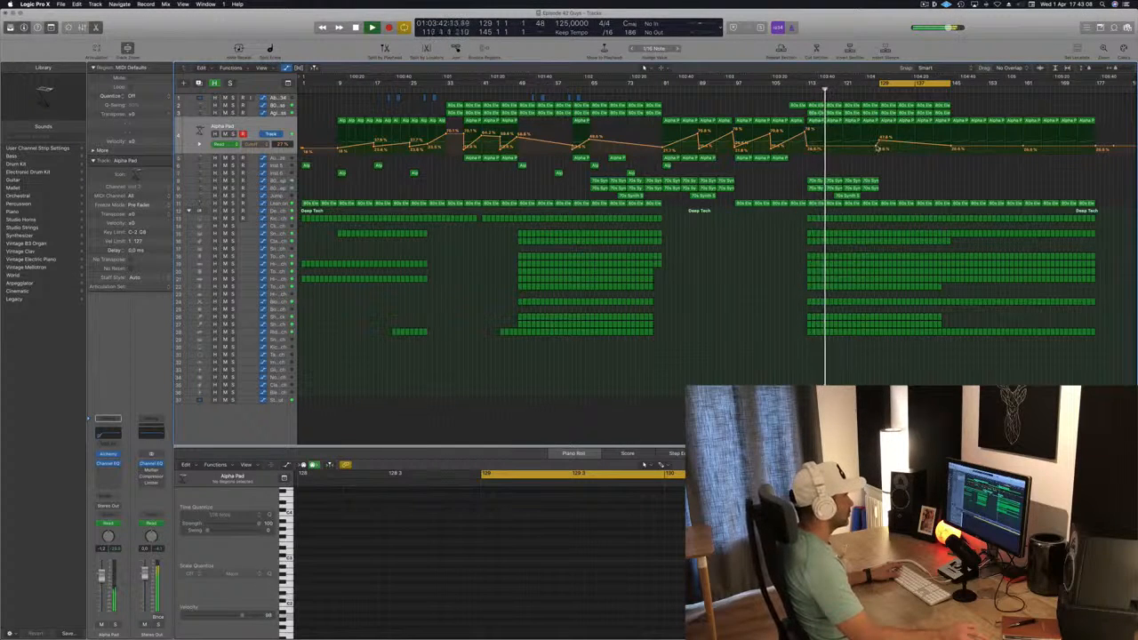
{"action": "left_click", "coordinate": [876, 146]}
{"action": "left_click_drag", "start_coordinate": [879, 140], "coordinate": [880, 137]}
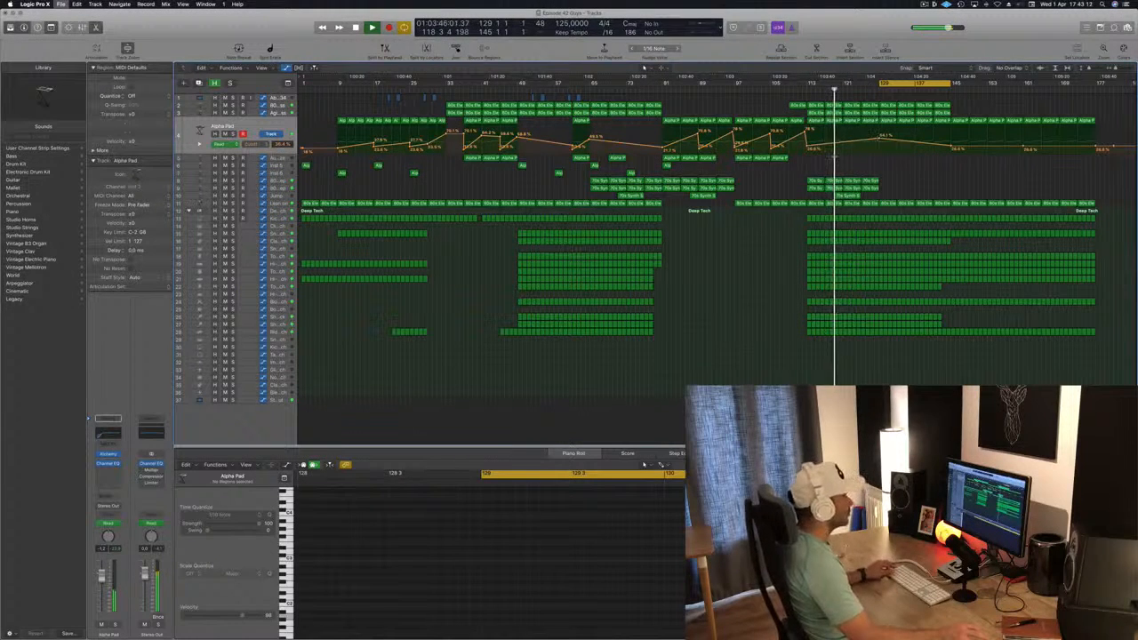
{"action": "scroll", "coordinate": [834, 157], "scroll_direction": "up", "scroll_amount": 1}
{"action": "scroll", "coordinate": [834, 156], "scroll_direction": "down", "scroll_amount": 1}
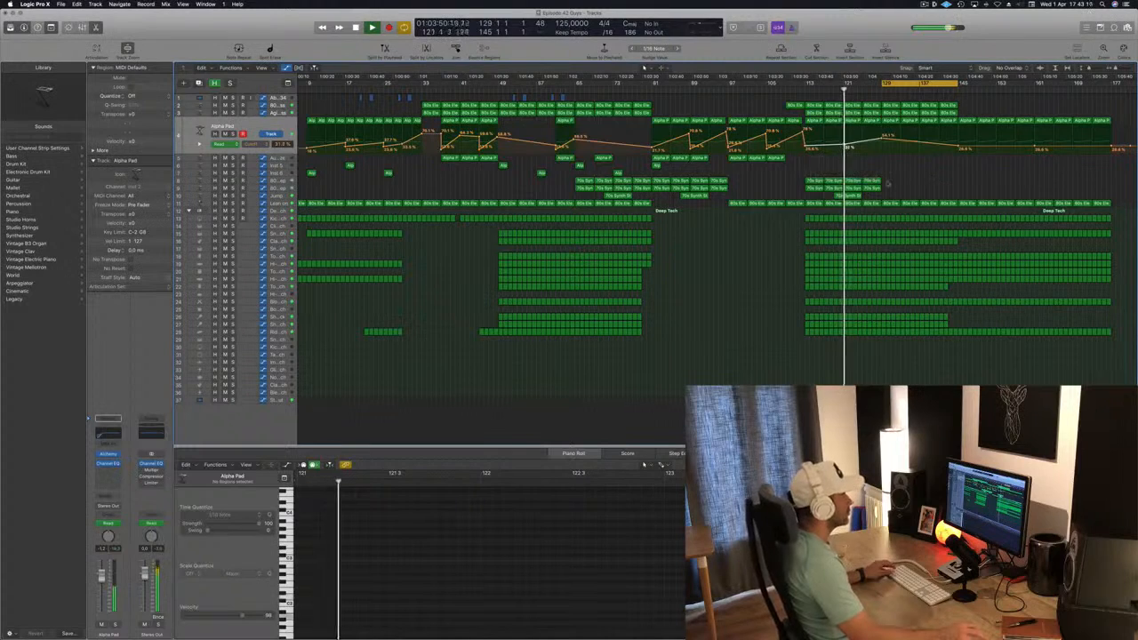
Show the Lean on filter automation and replay the transition into bar 113 to check it
{"action": "left_click", "coordinate": [277, 204]}
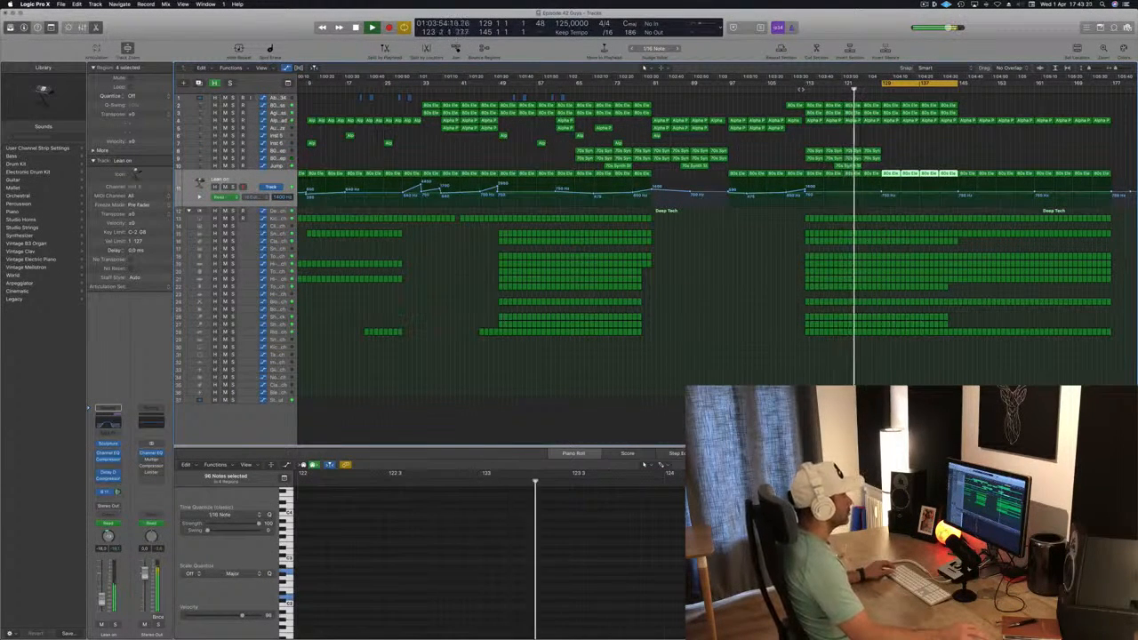
{"action": "left_click", "coordinate": [800, 90]}
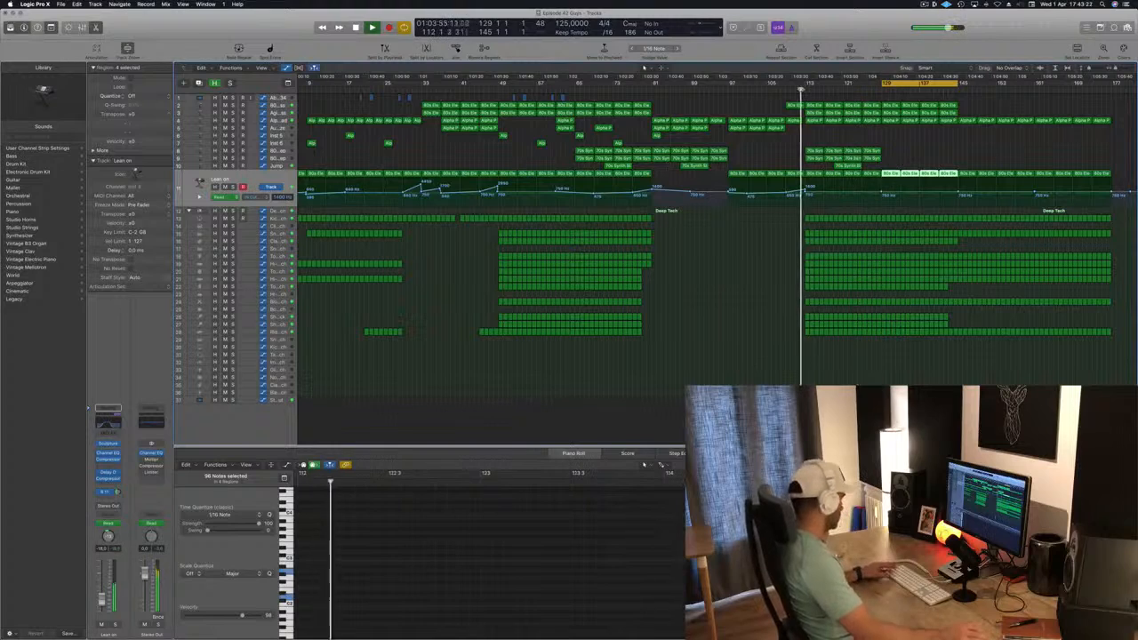
{"action": "scroll", "coordinate": [741, 262], "scroll_direction": "down", "scroll_amount": 1}
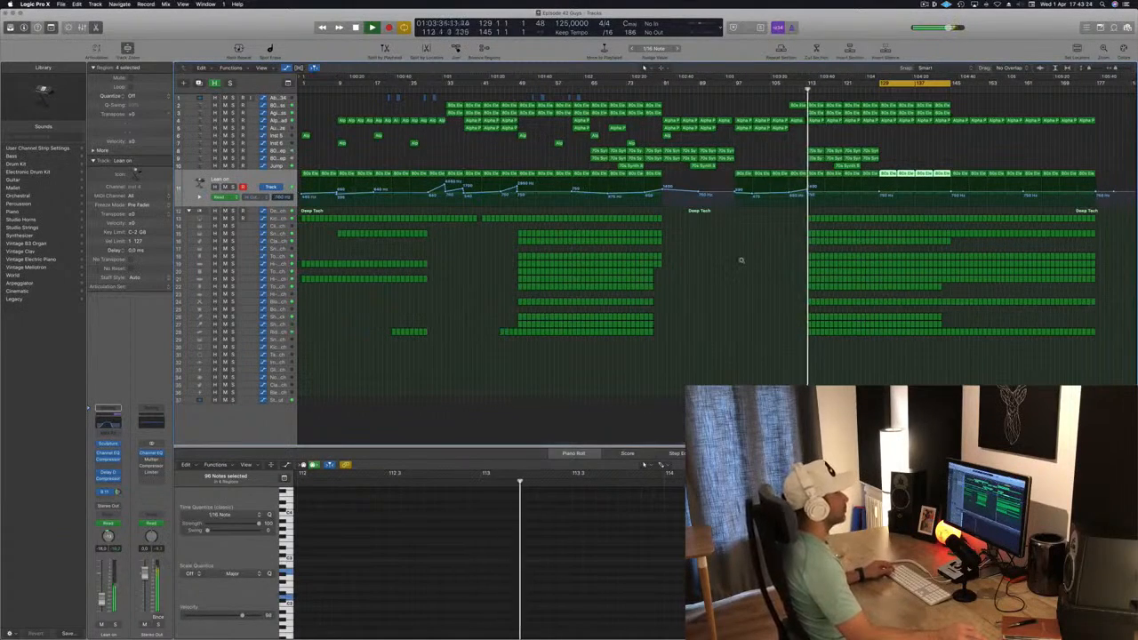
{"action": "key", "text": "super+Right"}
{"action": "key", "text": "super+Right"}
{"action": "key", "text": "super+Right"}
{"action": "key", "text": "super+Right"}
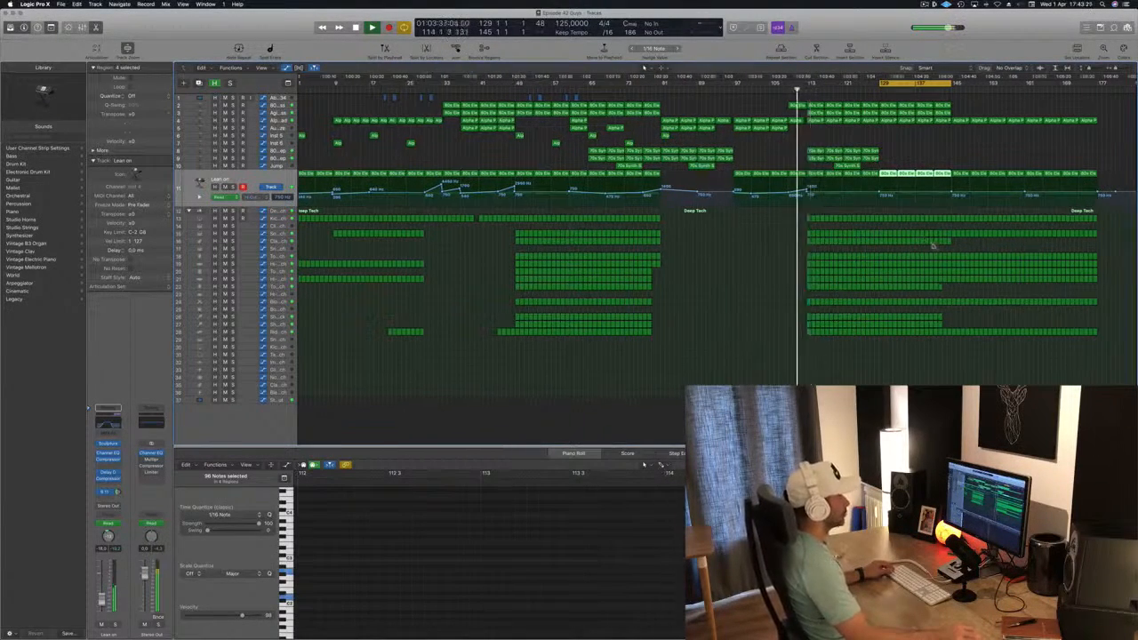
{"action": "scroll", "coordinate": [957, 250], "scroll_direction": "up", "scroll_amount": 1}
{"action": "scroll", "coordinate": [1022, 277], "scroll_direction": "down", "scroll_amount": 1}
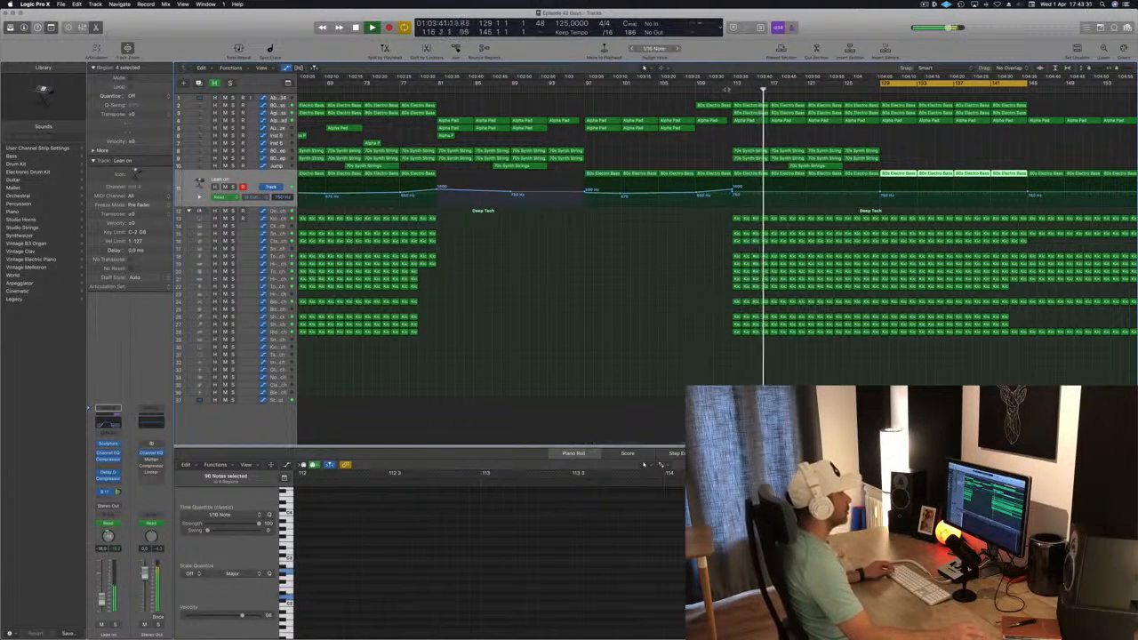
{"action": "key", "text": "comma"}
{"action": "key", "text": "comma"}
{"action": "key", "text": "comma"}
{"action": "key", "text": "comma"}
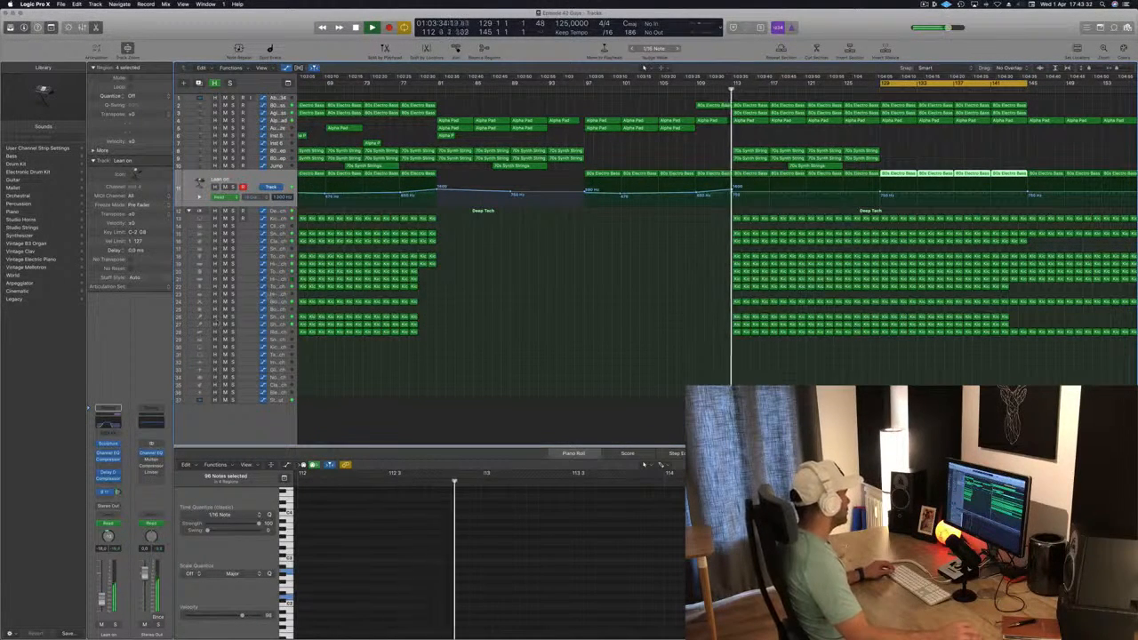
Delete the Tom Low regions and the regions on tracks 26 and 27 from bar 113 to bar 121
{"action": "left_click", "coordinate": [277, 301]}
{"action": "key", "text": "Up"}
{"action": "key", "text": "Up"}
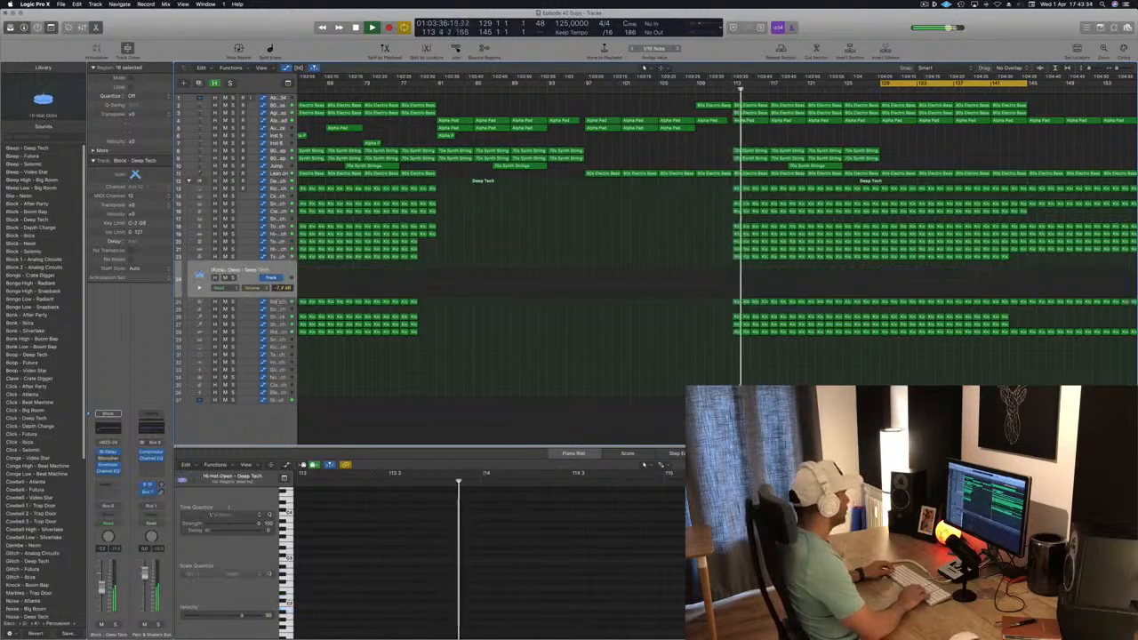
{"action": "left_click", "coordinate": [721, 275]}
{"action": "left_click_drag", "start_coordinate": [721, 275], "coordinate": [782, 277]}
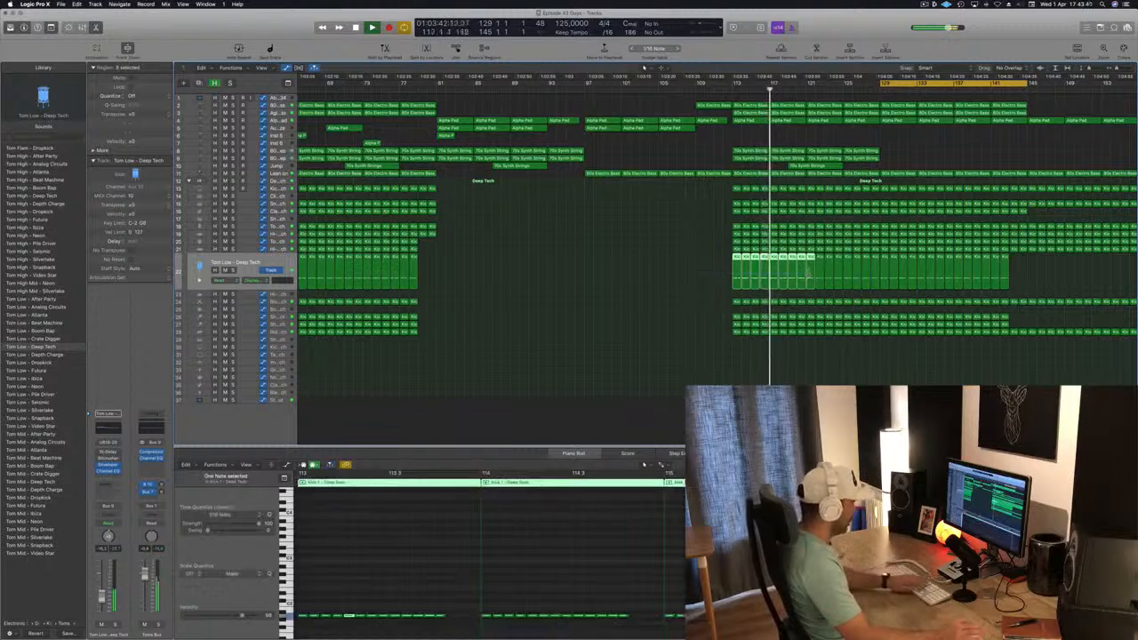
{"action": "key", "text": "Delete"}
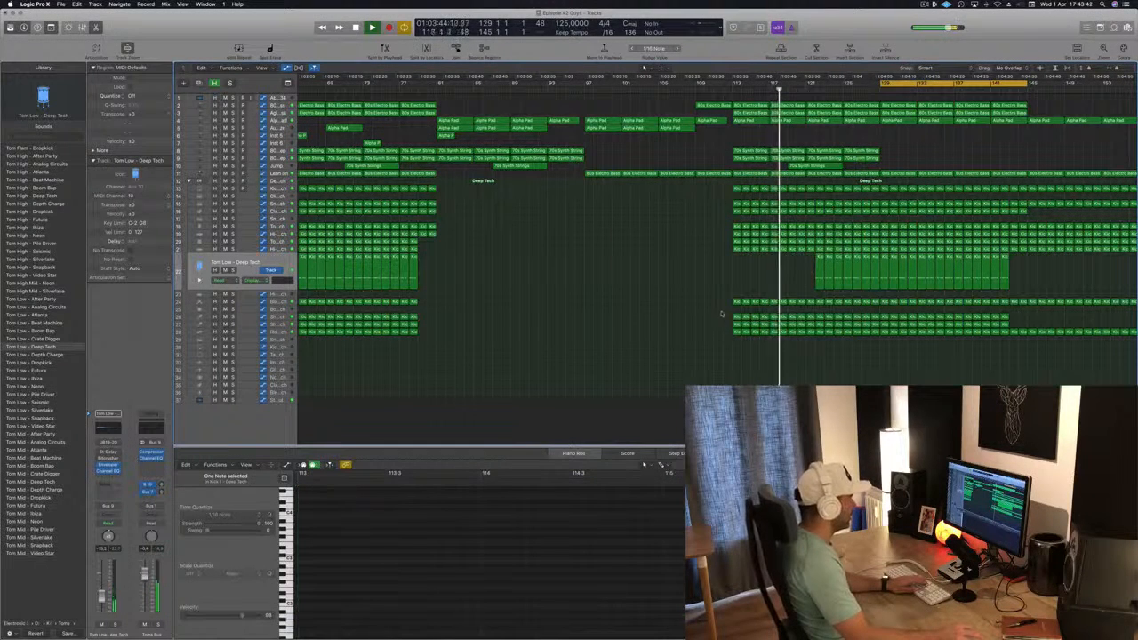
{"action": "left_click_drag", "start_coordinate": [721, 313], "coordinate": [805, 318]}
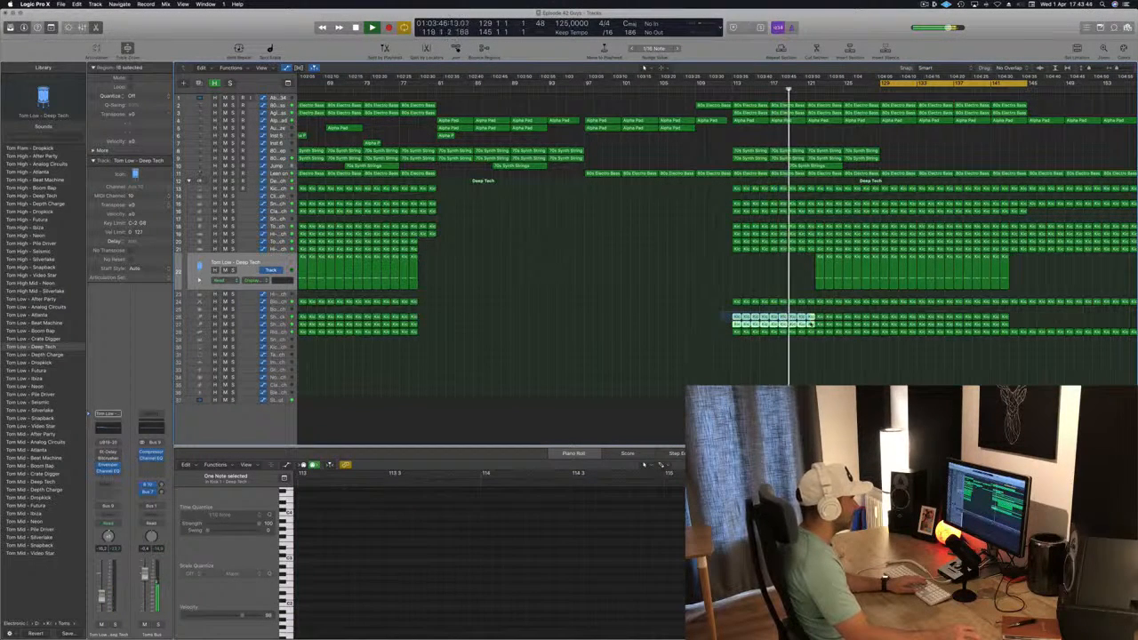
{"action": "key", "text": "Delete"}
Name all regions in the project after their tracks and save the project
{"action": "key", "text": "super+a"}
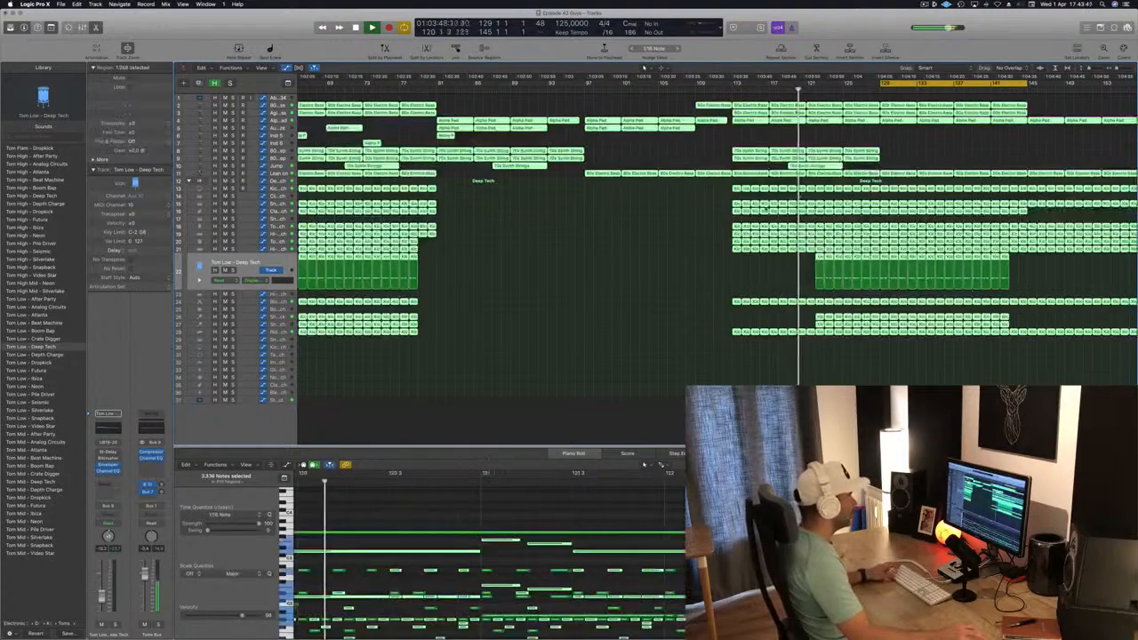
{"action": "right_click", "coordinate": [766, 205]}
{"action": "left_click", "coordinate": [773, 207]}
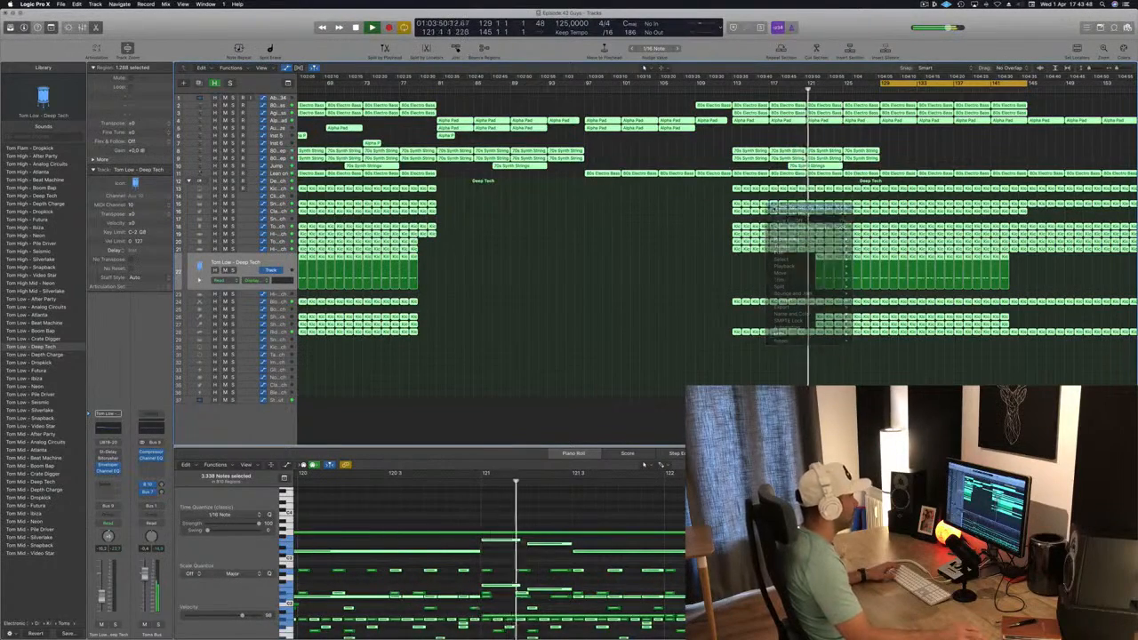
{"action": "left_click", "coordinate": [756, 273]}
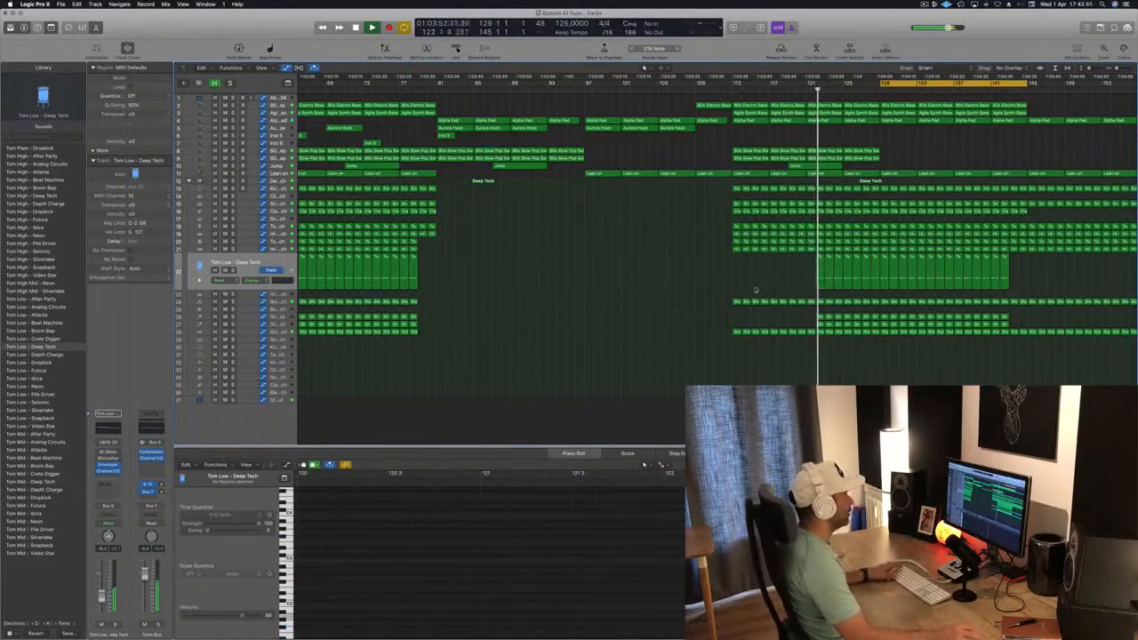
{"action": "key", "text": "super+s"}
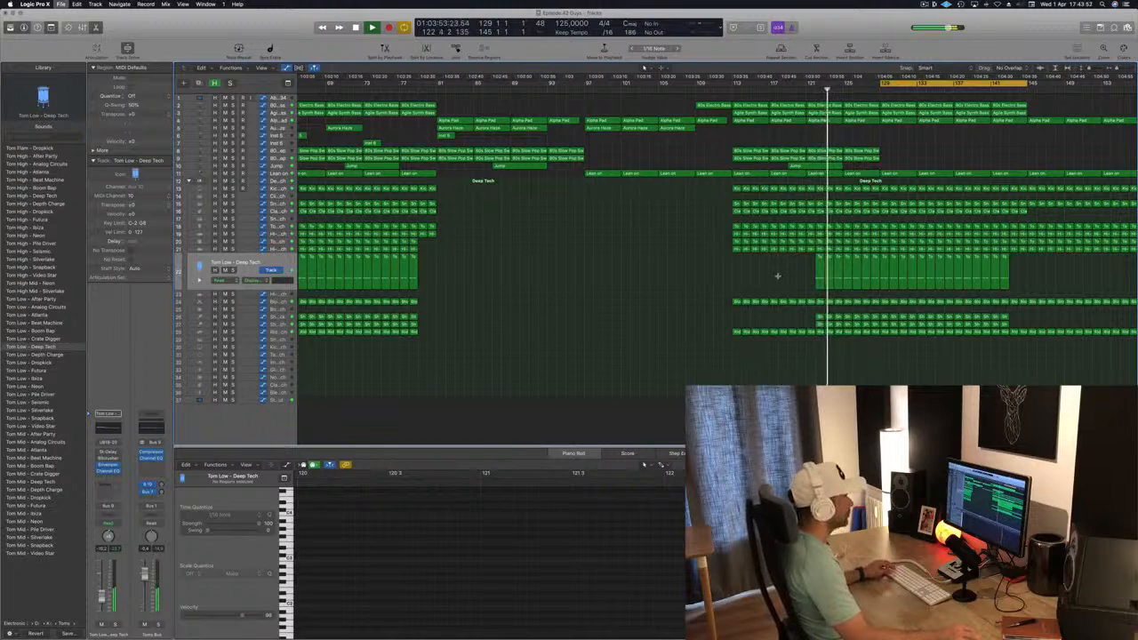
Delete the Tom Low regions and the regions on tracks 26 and 27 from bar 121 up to bar 129
{"action": "key", "text": "super+Right"}
{"action": "key", "text": "super+Left"}
{"action": "left_click_drag", "start_coordinate": [791, 272], "coordinate": [877, 275]}
{"action": "key", "text": "Delete"}
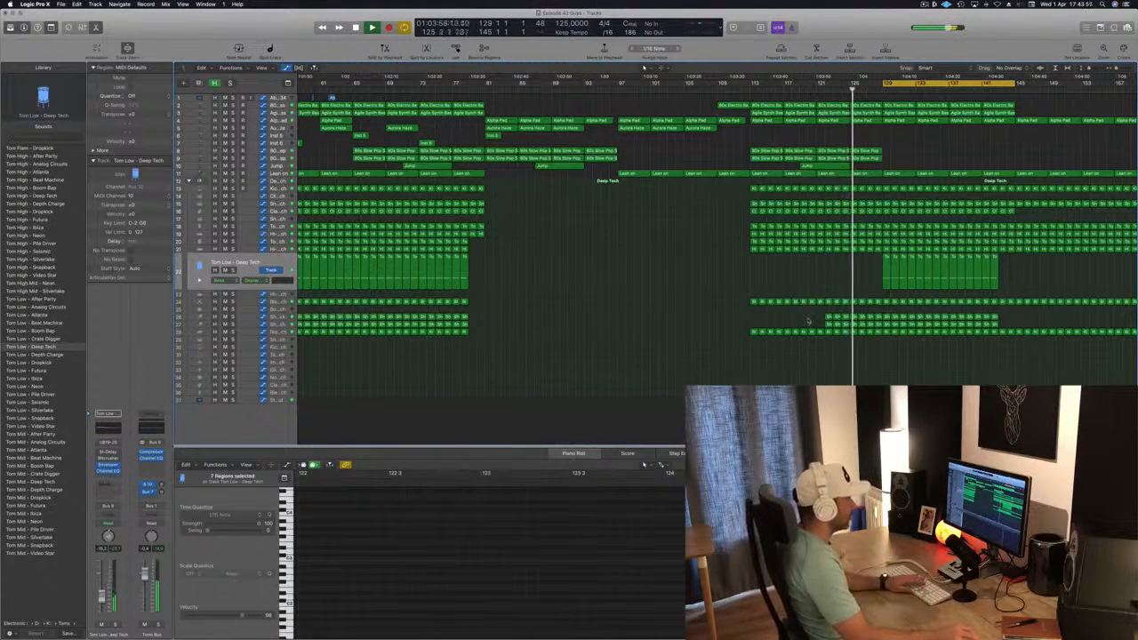
{"action": "left_click_drag", "start_coordinate": [808, 321], "coordinate": [880, 324]}
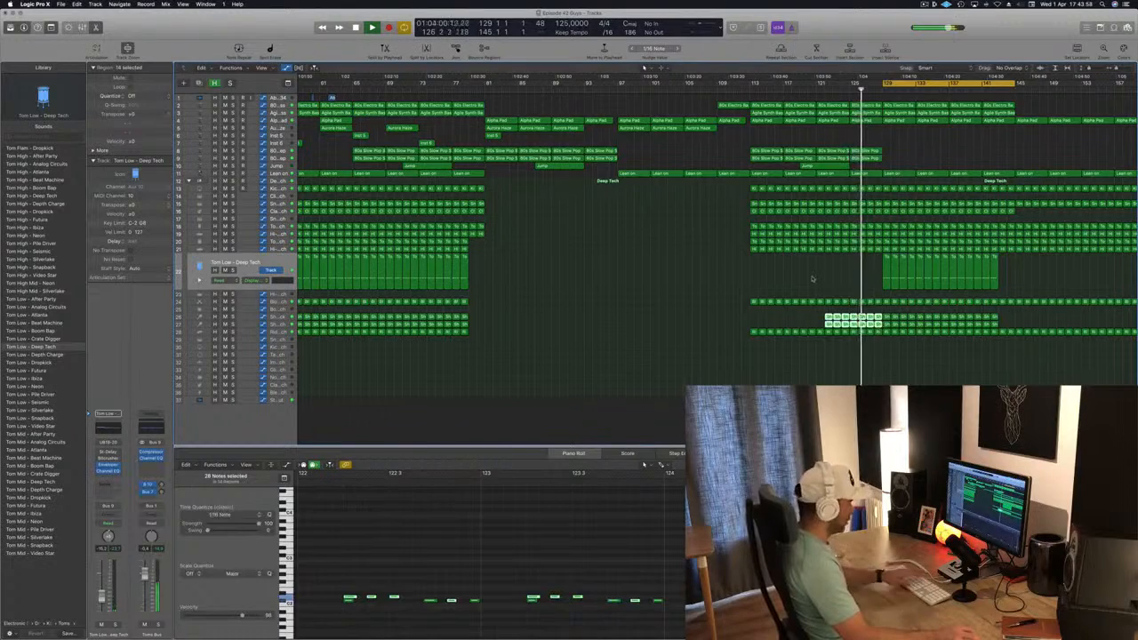
{"action": "key", "text": "Delete"}
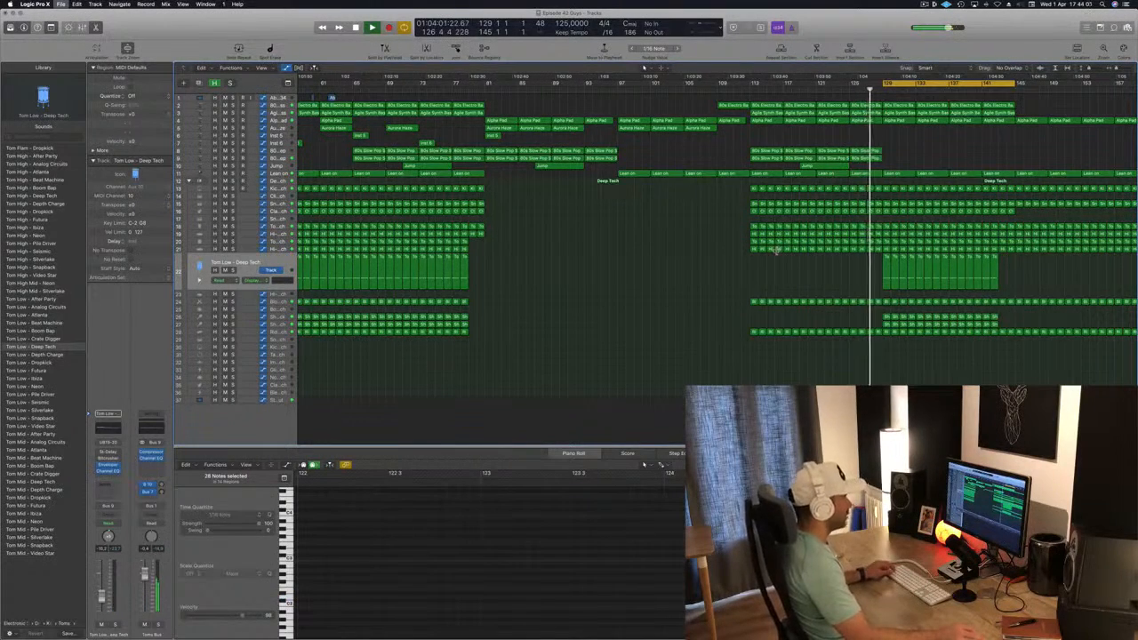
Copy the four regions on tracks 6 and 7 starting at bar 49 to bar 129, play them back, and save
{"action": "scroll", "coordinate": [777, 254], "scroll_direction": "left", "scroll_amount": 5}
{"action": "scroll", "coordinate": [786, 277], "scroll_direction": "right", "scroll_amount": 2}
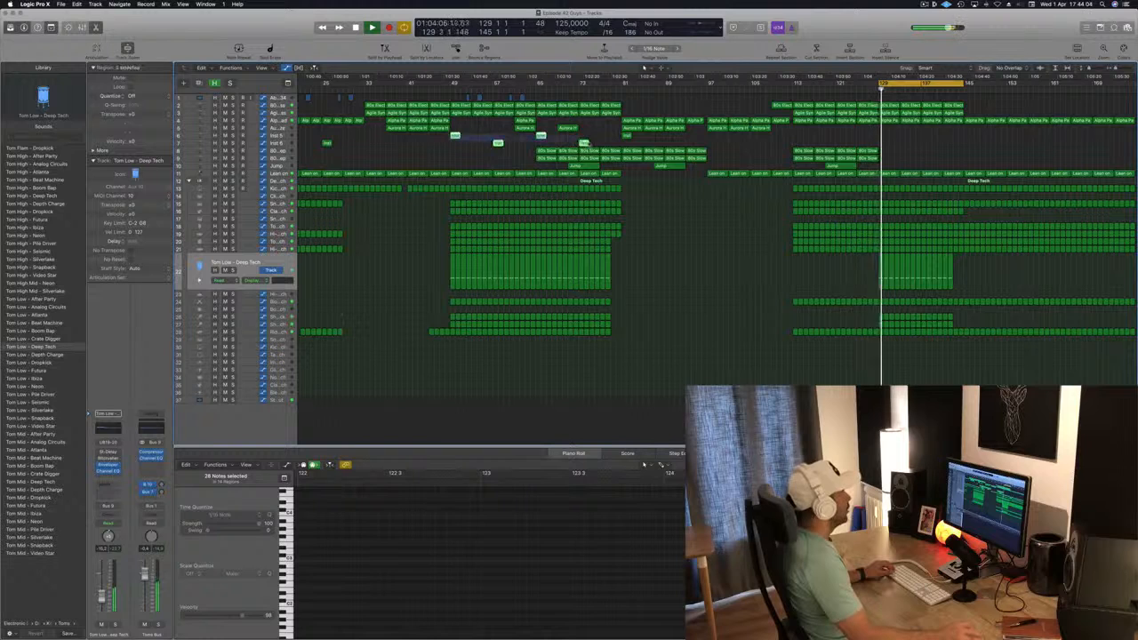
{"action": "left_click", "coordinate": [458, 136]}
{"action": "left_click_drag", "start_coordinate": [454, 135], "coordinate": [886, 138]}
{"action": "left_click", "coordinate": [871, 91]}
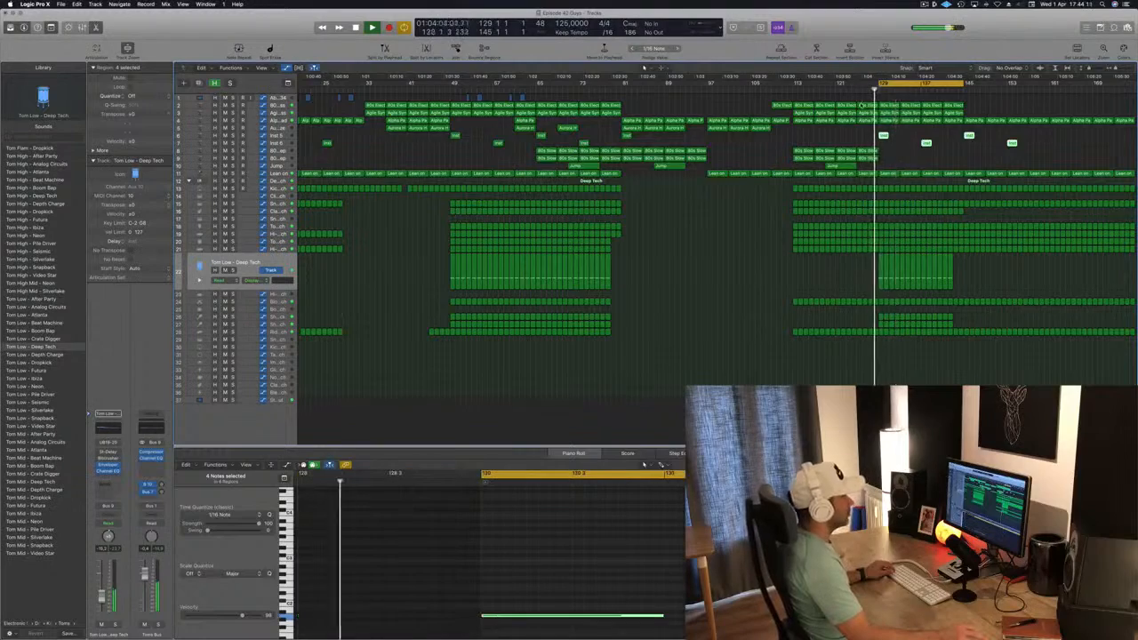
{"action": "key", "text": "super+Left"}
{"action": "key", "text": "super+s"}
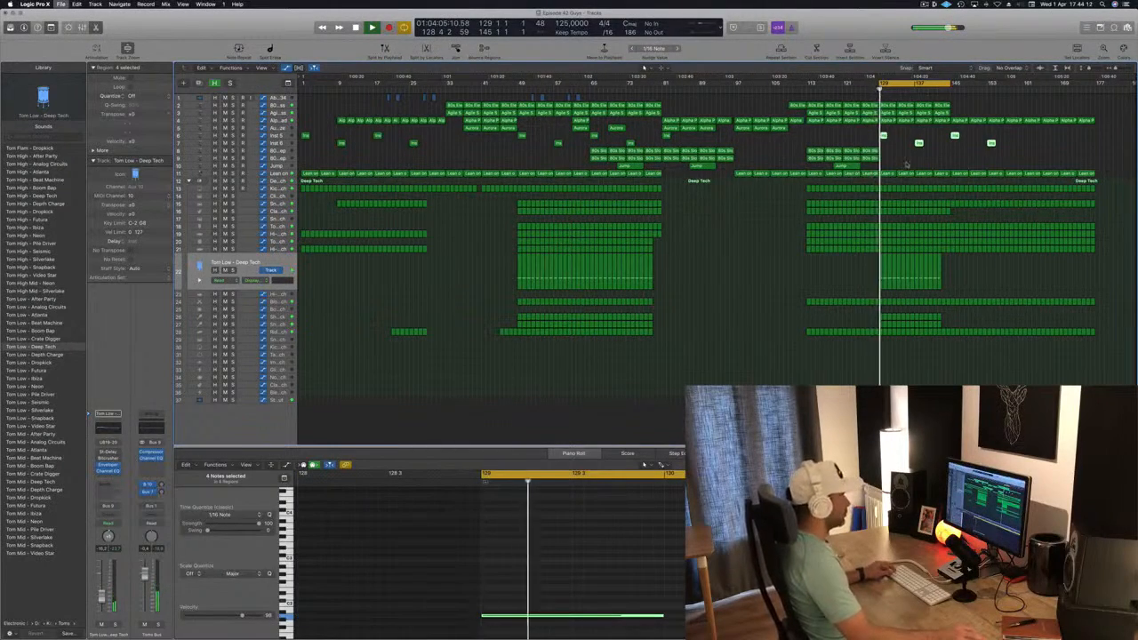
{"action": "left_click", "coordinate": [906, 161]}
{"action": "key", "text": "super+Right"}
{"action": "key", "text": "super+Left"}
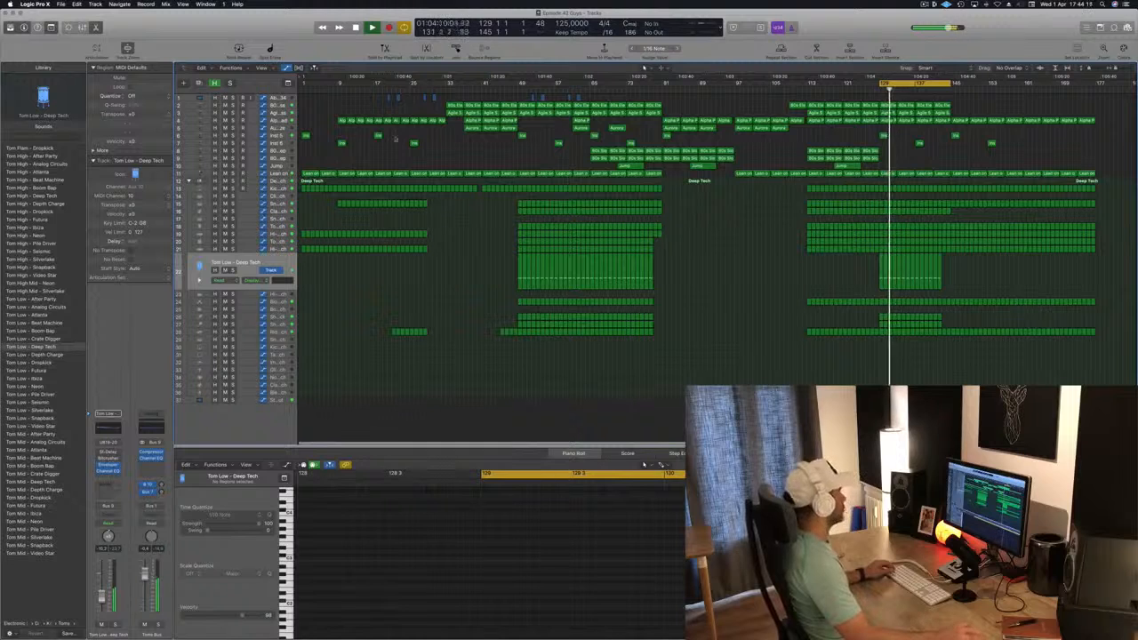
Show the Alpha Pad automation, extend the cycle from bar 129 to bar 176, and restart playback
{"action": "left_click", "coordinate": [281, 121]}
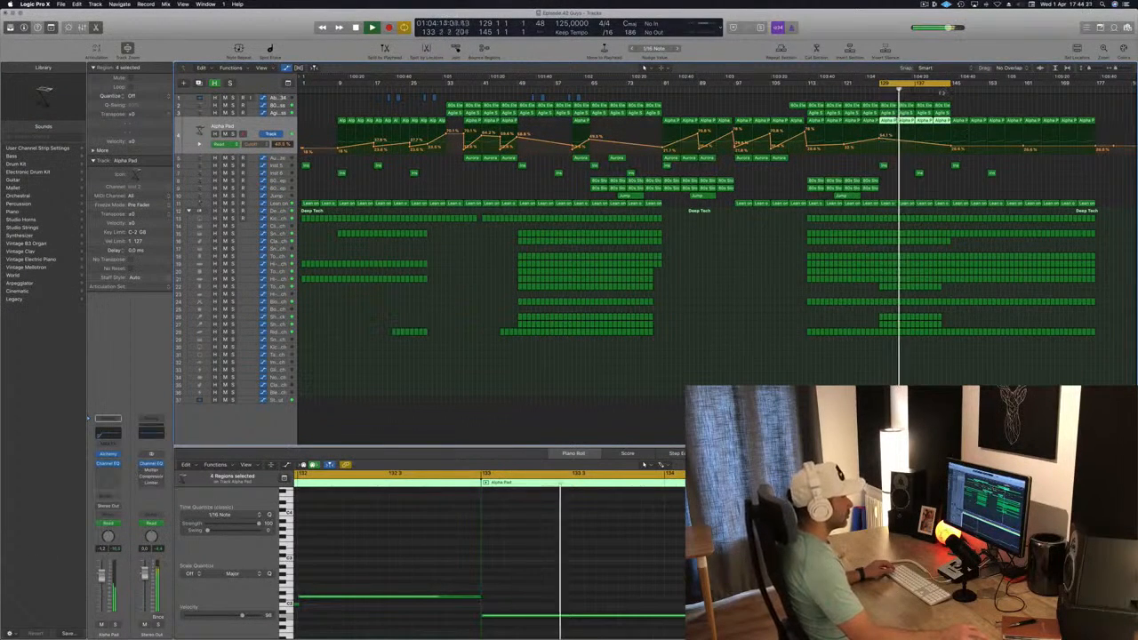
{"action": "left_click_drag", "start_coordinate": [949, 84], "coordinate": [1091, 85]}
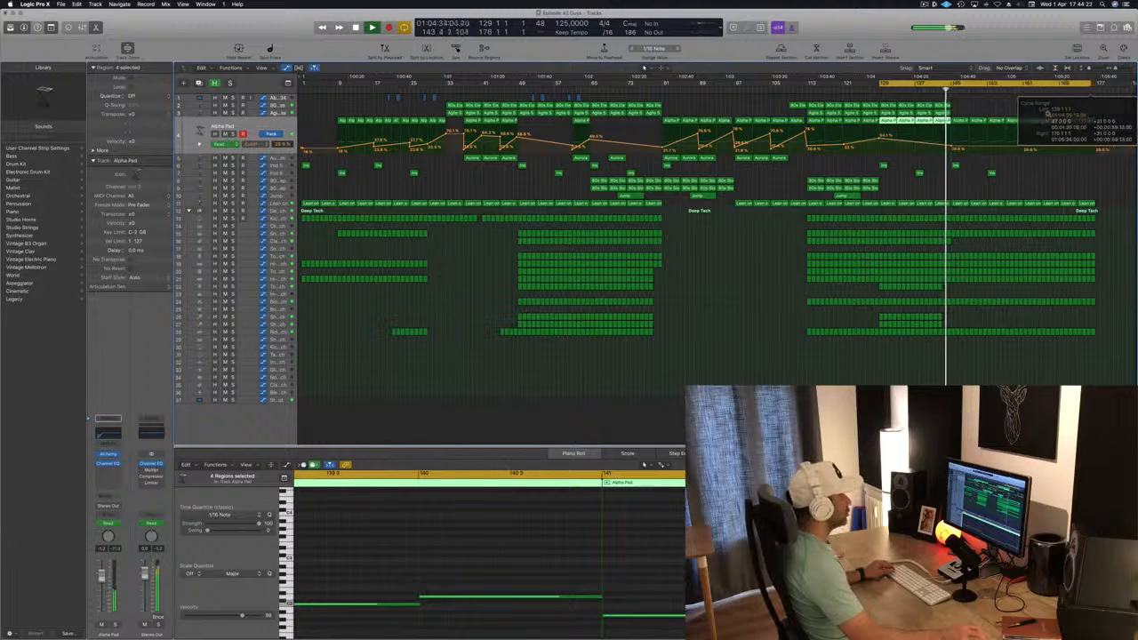
{"action": "key", "text": "space"}
{"action": "key", "text": "space"}
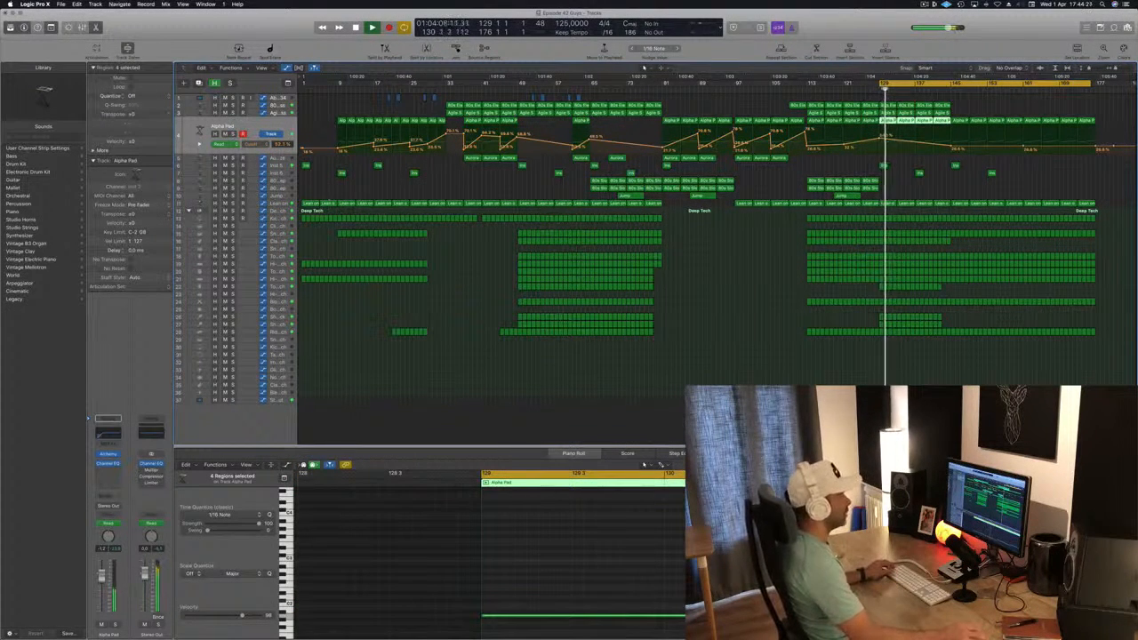
Replace the Alpha Pad regions from bar 145 onward with a copy of the intro's pad regions, and remove the copy's first cutoff rise
{"action": "left_click_drag", "start_coordinate": [1110, 118], "coordinate": [1032, 127]}
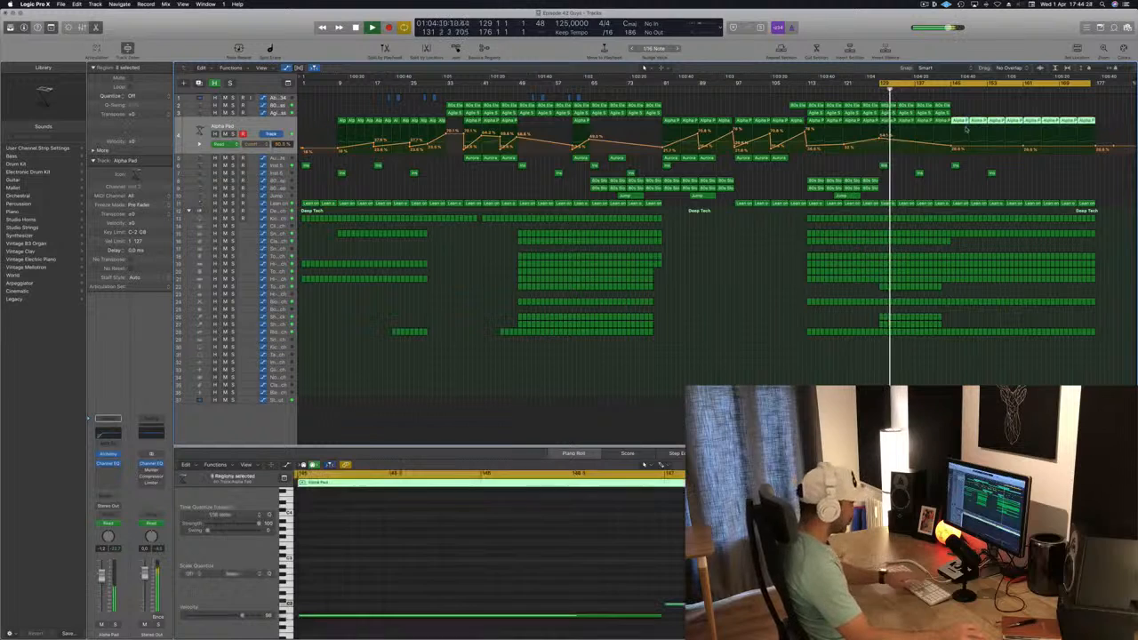
{"action": "key", "text": "Delete"}
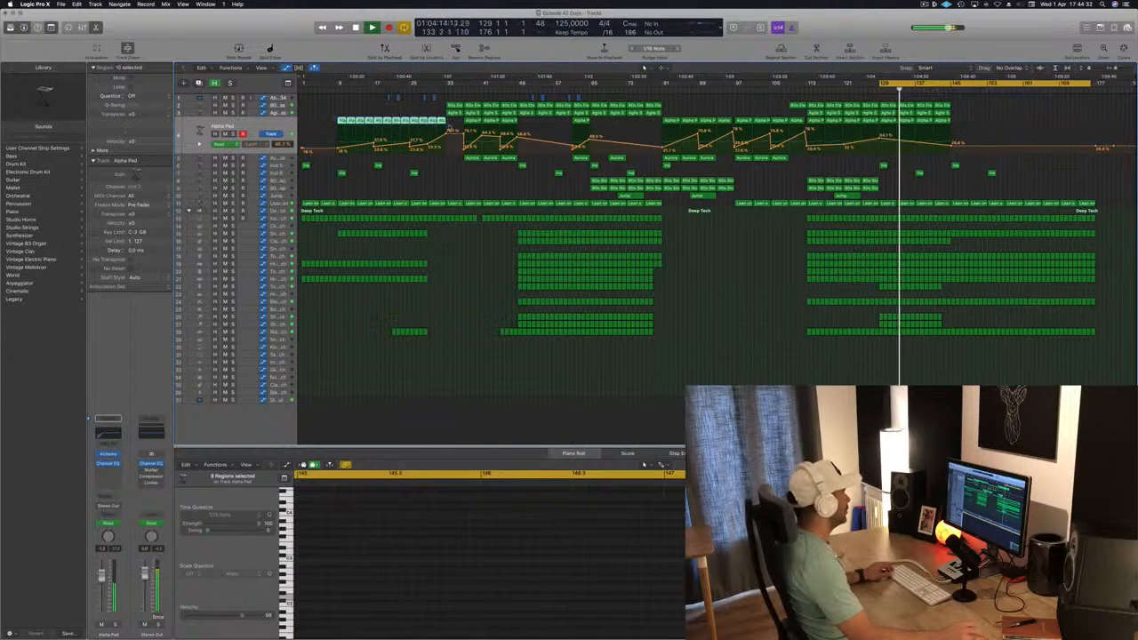
{"action": "left_click_drag", "start_coordinate": [345, 132], "coordinate": [958, 132]}
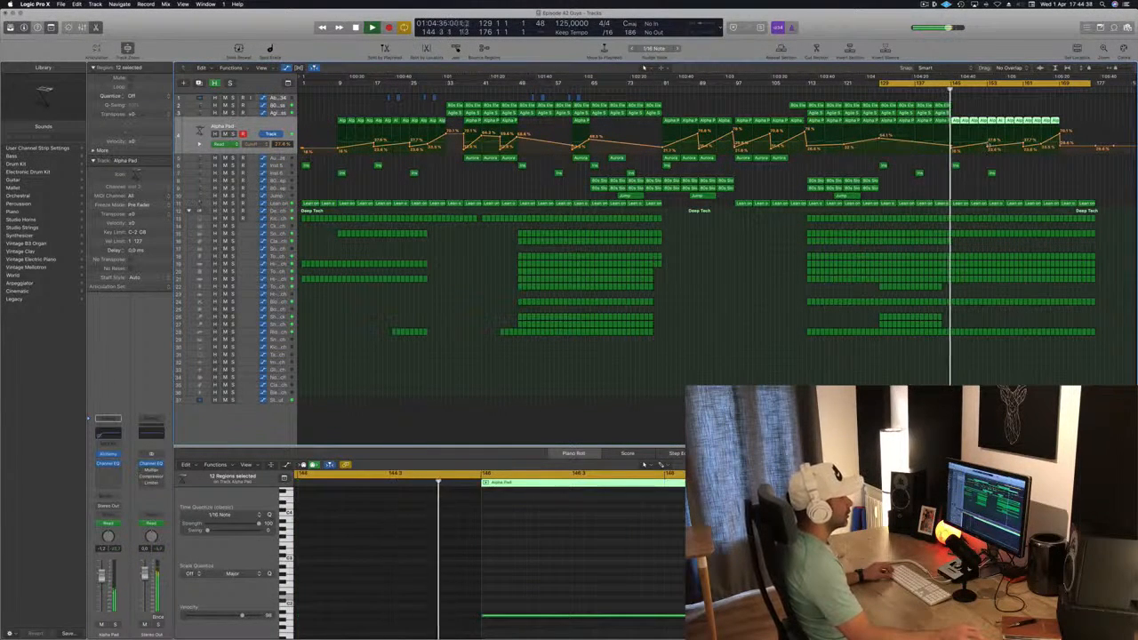
{"action": "left_click", "coordinate": [986, 149]}
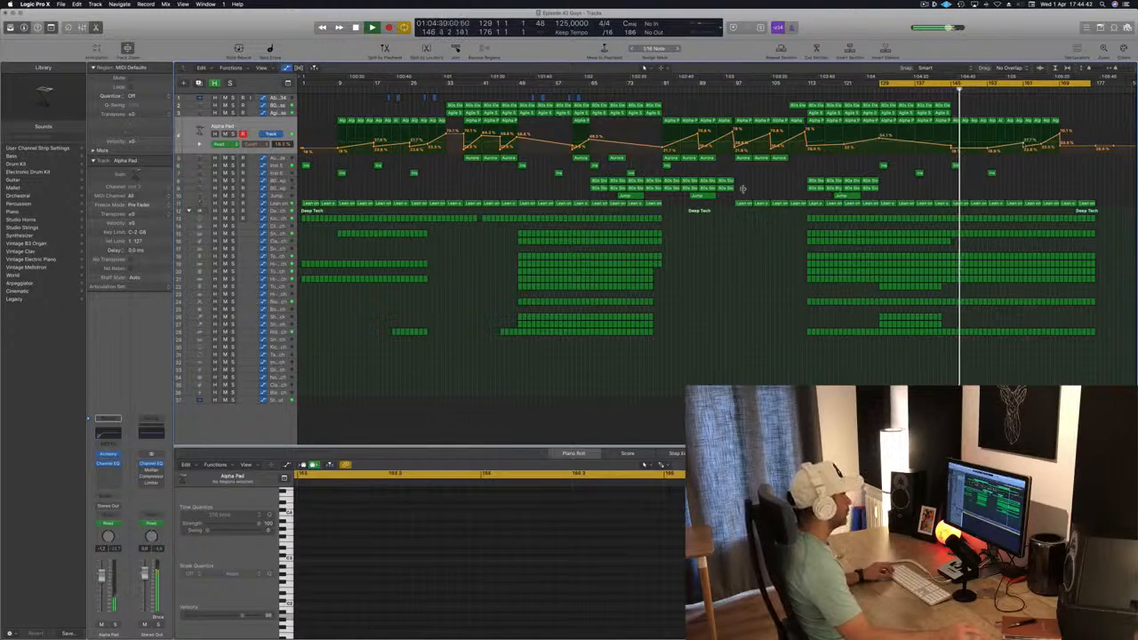
Lower the filter frequency automation of the Lean on track at bar 145, and delete its regions from bar 145 onward
{"action": "left_click", "coordinate": [276, 205]}
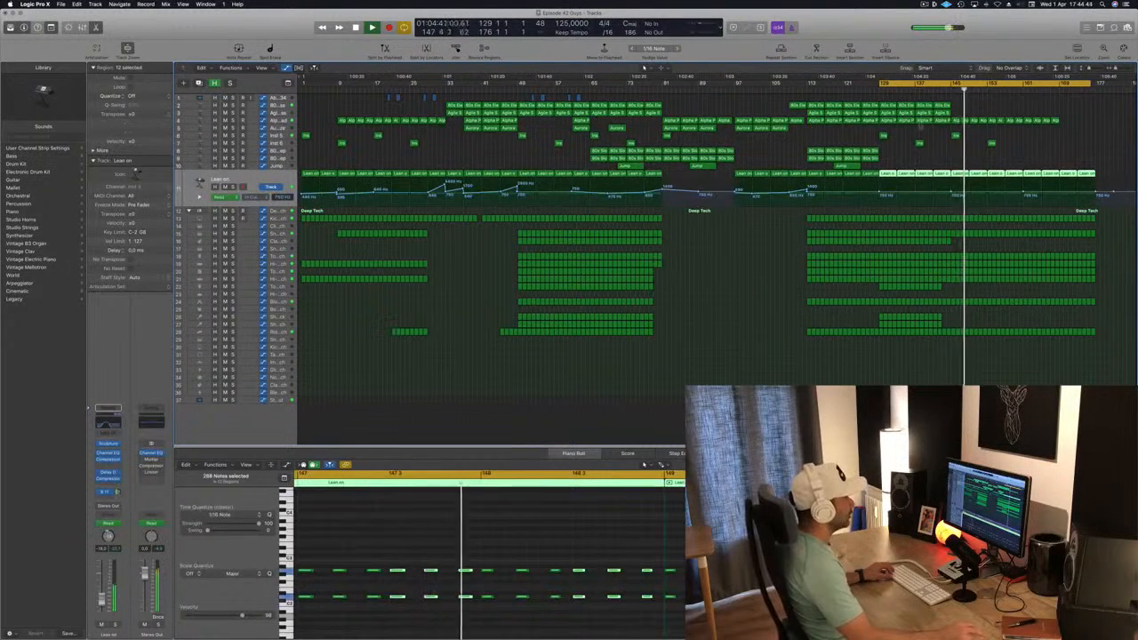
{"action": "key", "text": "shift+comma"}
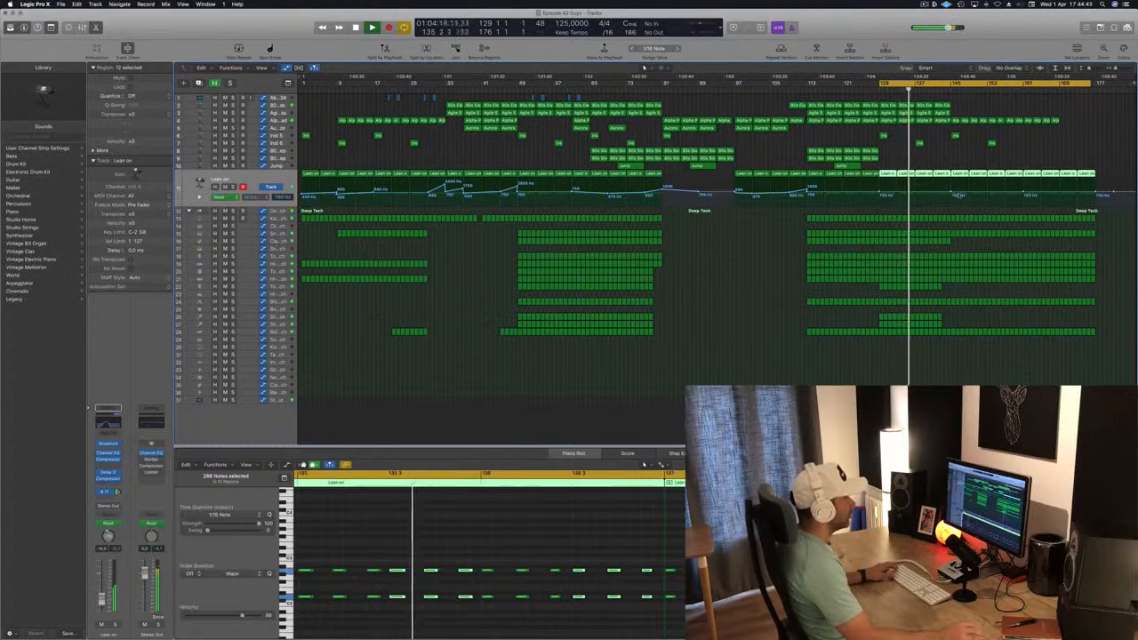
{"action": "left_click", "coordinate": [952, 195]}
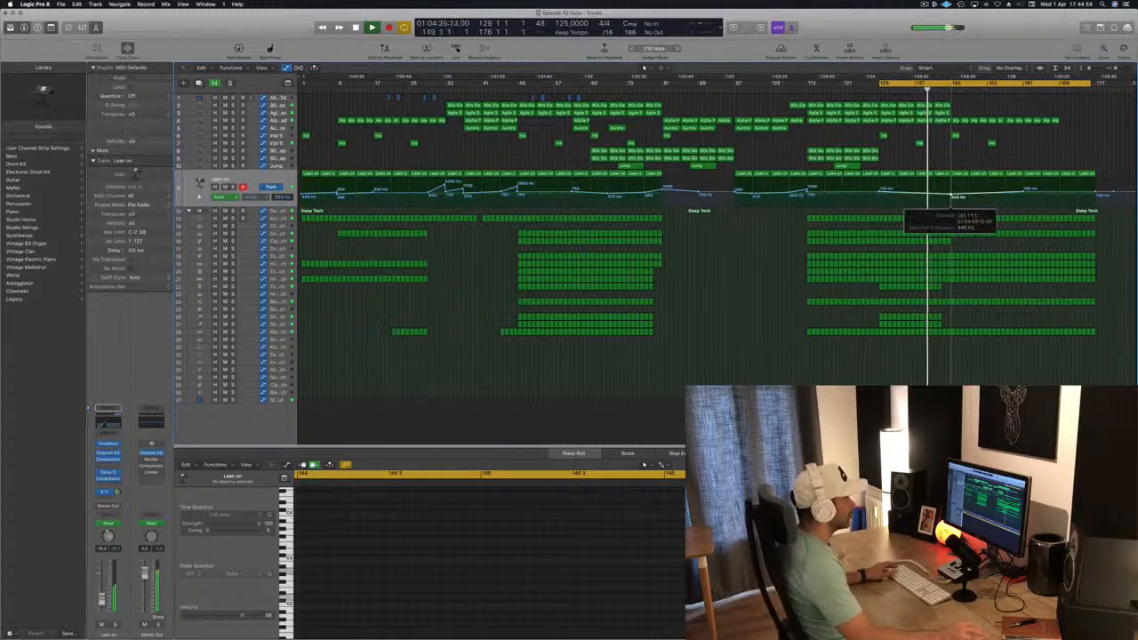
{"action": "left_click_drag", "start_coordinate": [958, 163], "coordinate": [1120, 176]}
{"action": "key", "text": "Delete"}
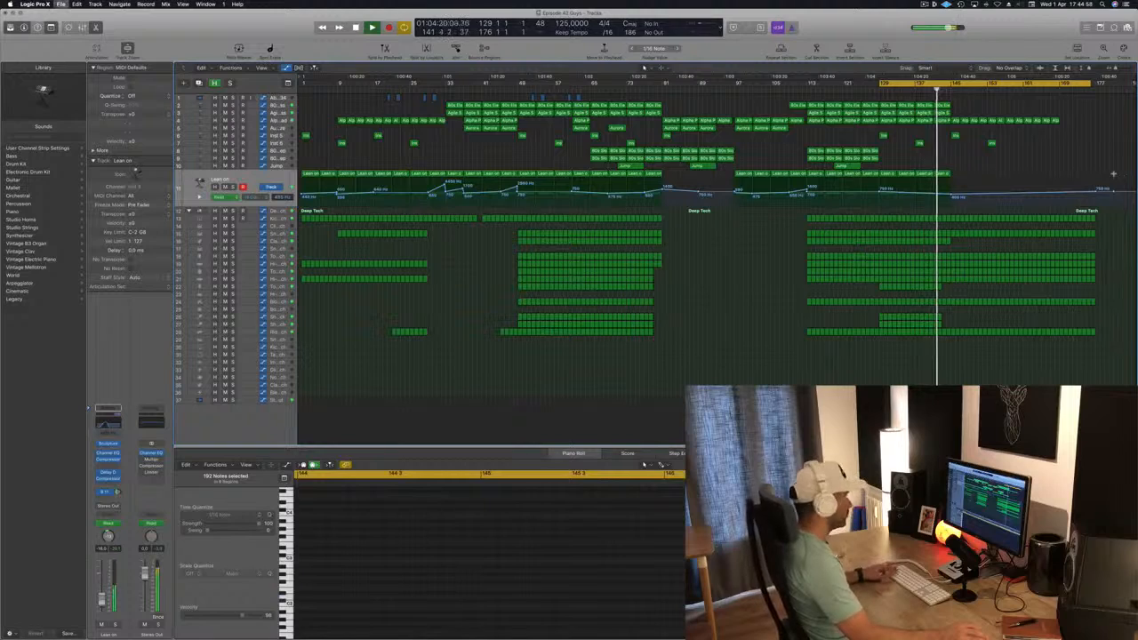
Delete the last four Alpha Pad regions, from bar 161 onward
{"action": "key", "text": "super+Right"}
{"action": "key", "text": "super+Right"}
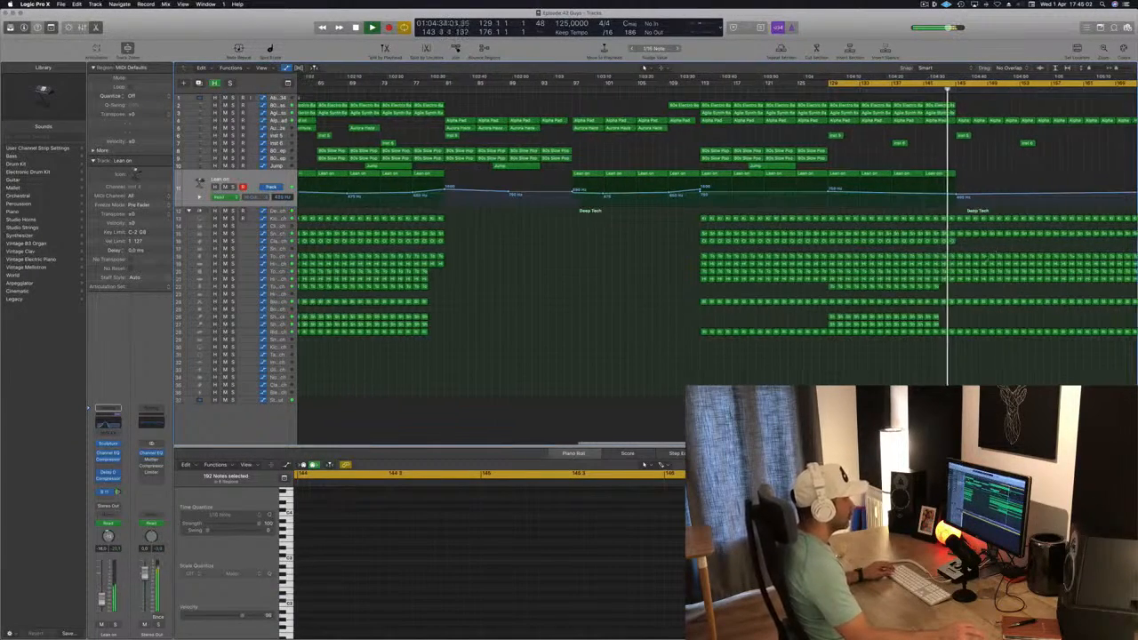
{"action": "key", "text": "super+Left"}
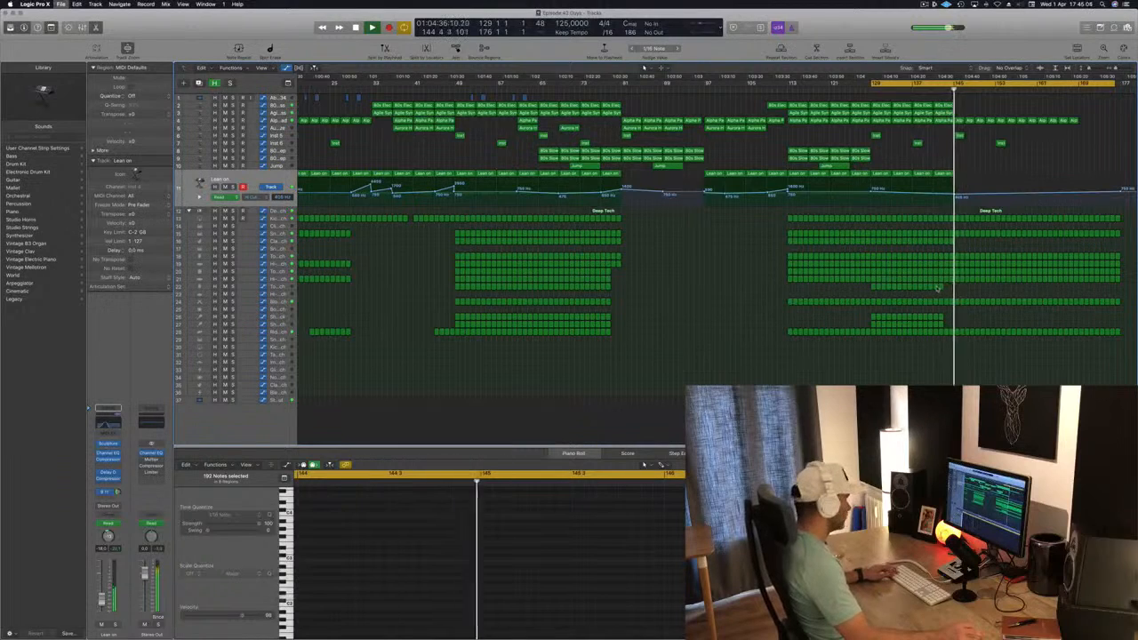
{"action": "key", "text": "super+Left"}
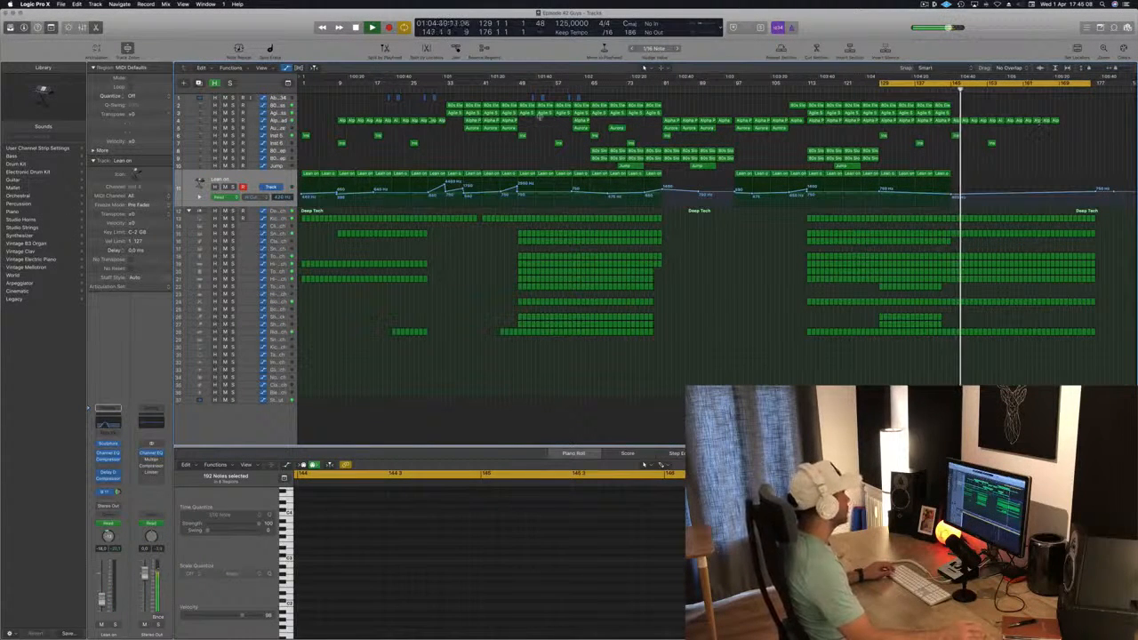
{"action": "left_click", "coordinate": [281, 120]}
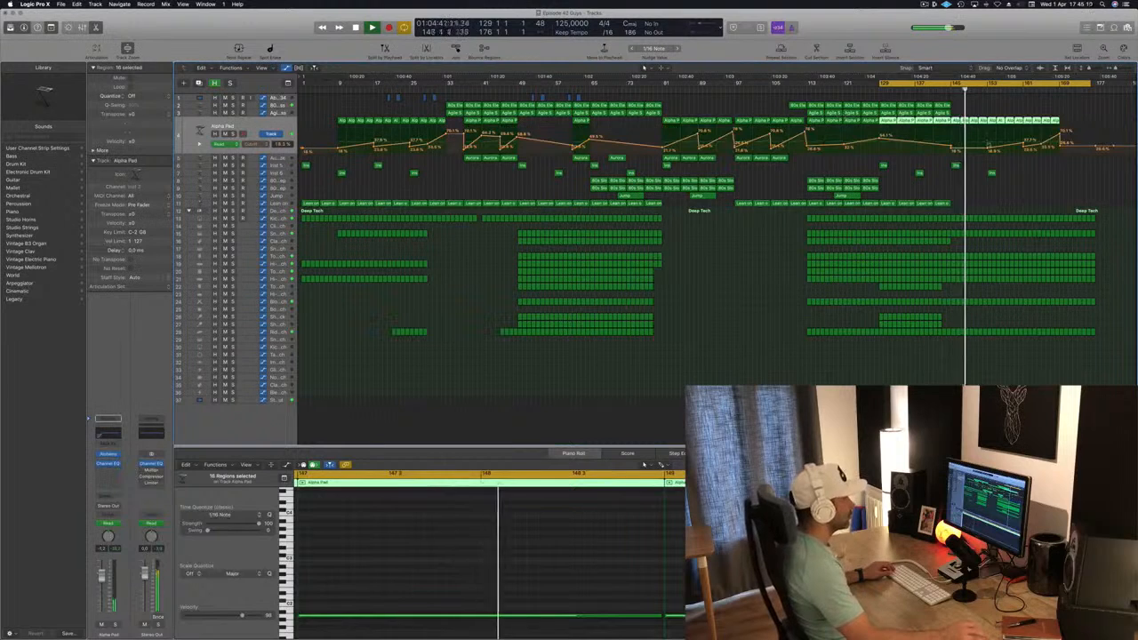
{"action": "left_click_drag", "start_coordinate": [1074, 115], "coordinate": [1044, 123]}
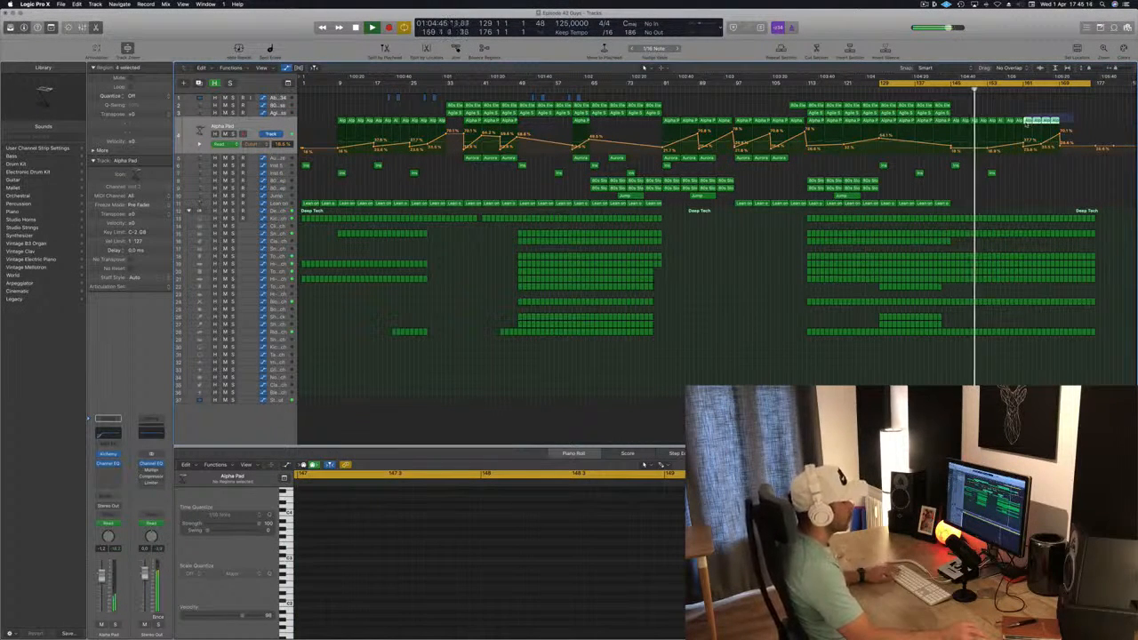
{"action": "left_click_drag", "start_coordinate": [1026, 124], "coordinate": [1025, 123]}
{"action": "key", "text": "Delete"}
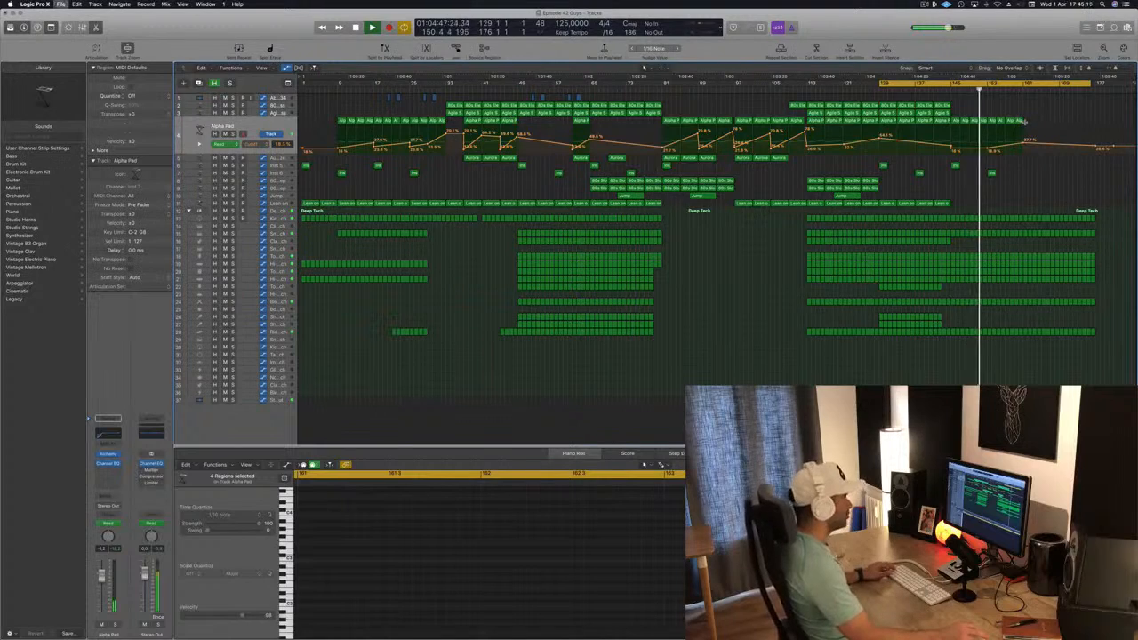
Copy the two regions on tracks 6 and 7 at bars 145 and 153 to bars 161 and 169
{"action": "key", "text": "super+Right"}
{"action": "key", "text": "super+Right"}
{"action": "key", "text": "super+Right"}
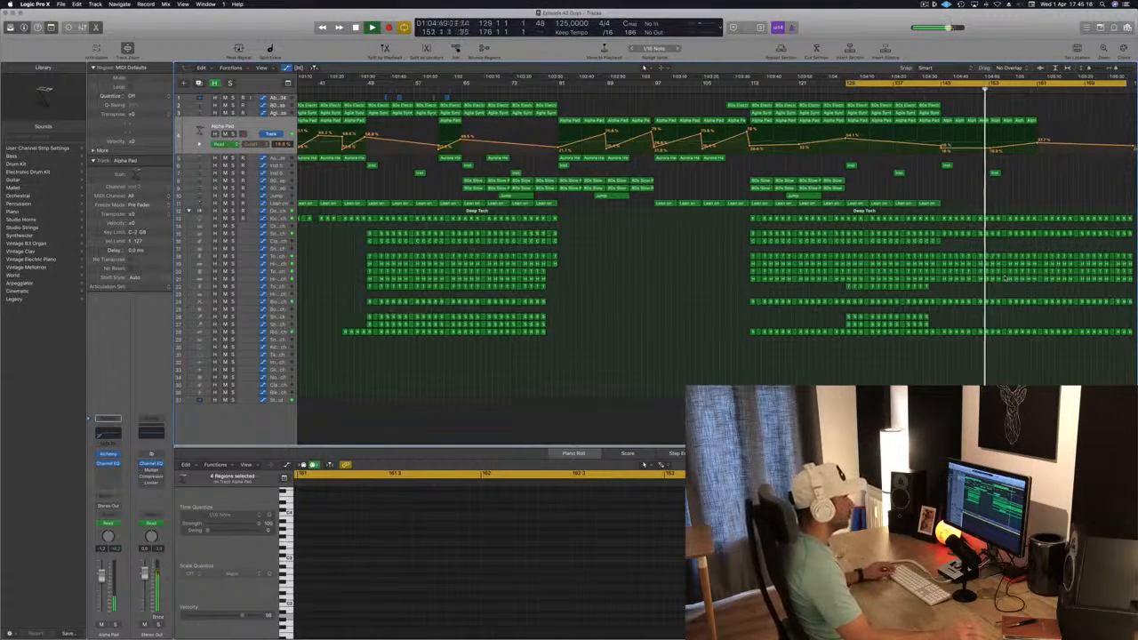
{"action": "key", "text": "super+Left"}
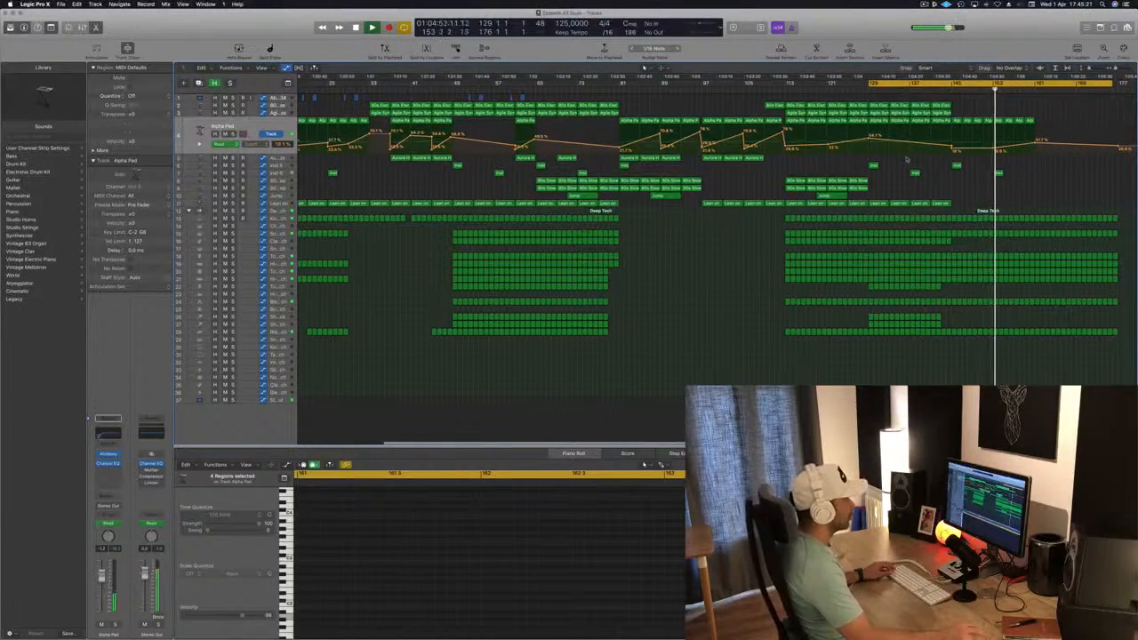
{"action": "left_click_drag", "start_coordinate": [929, 161], "coordinate": [1030, 179]}
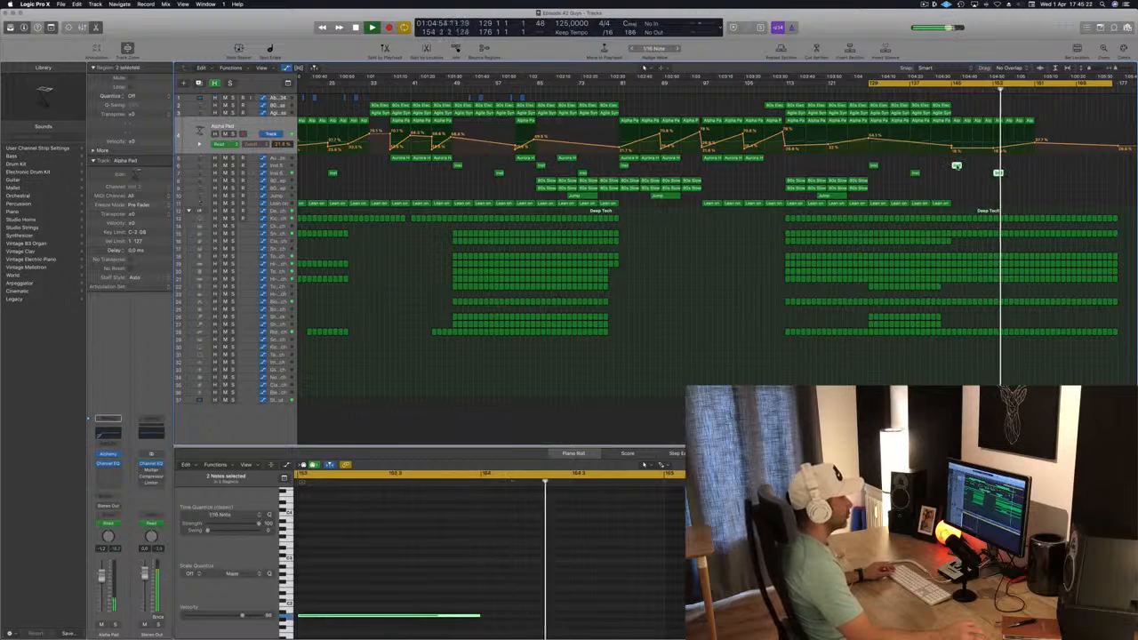
{"action": "left_click_drag", "start_coordinate": [958, 166], "coordinate": [1039, 170]}
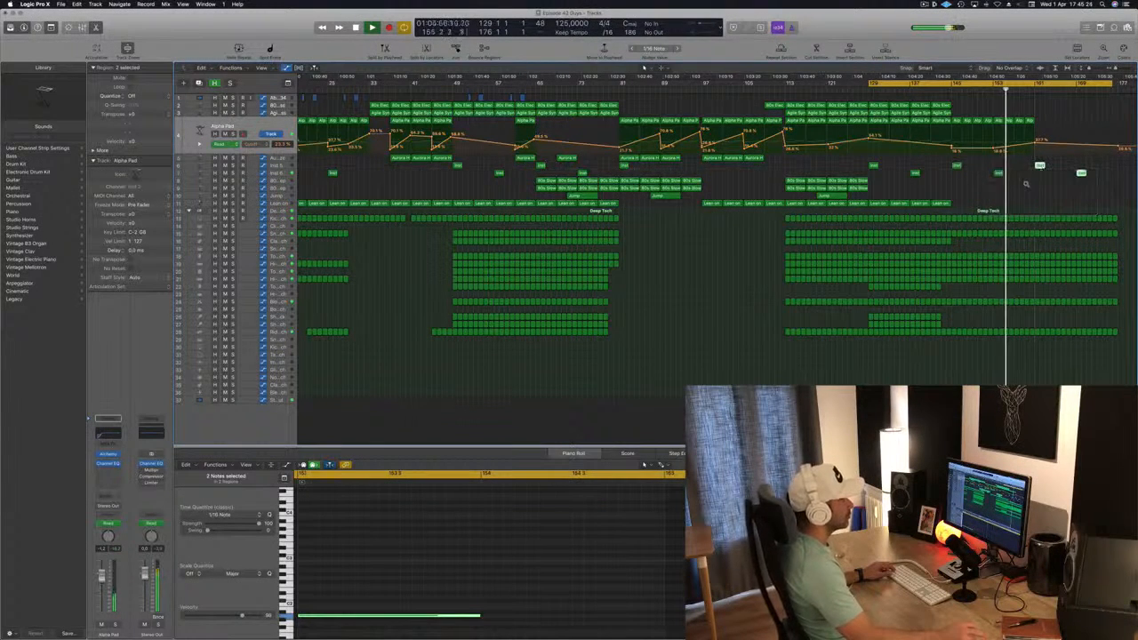
{"action": "scroll", "coordinate": [1032, 188], "scroll_direction": "left", "scroll_amount": 3}
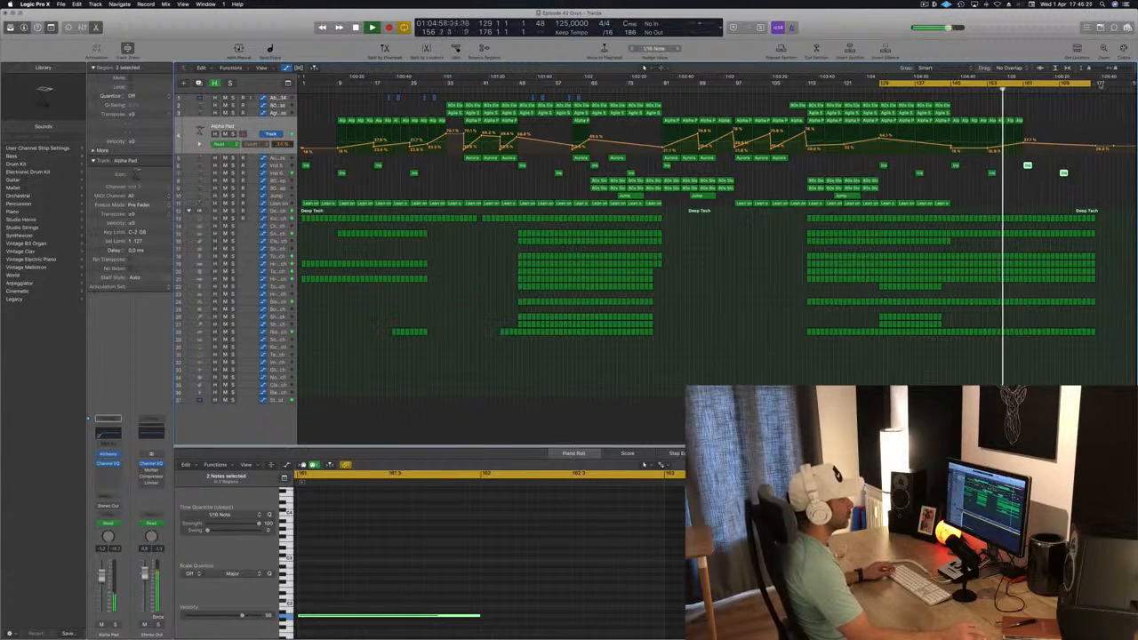